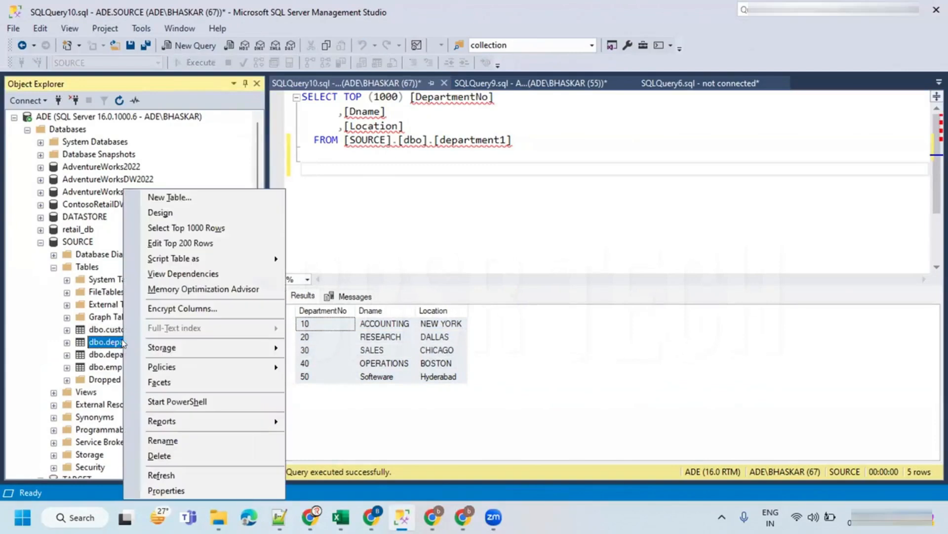
- Open a new query window connected to the TARGET database
mouse_move(193, 262)
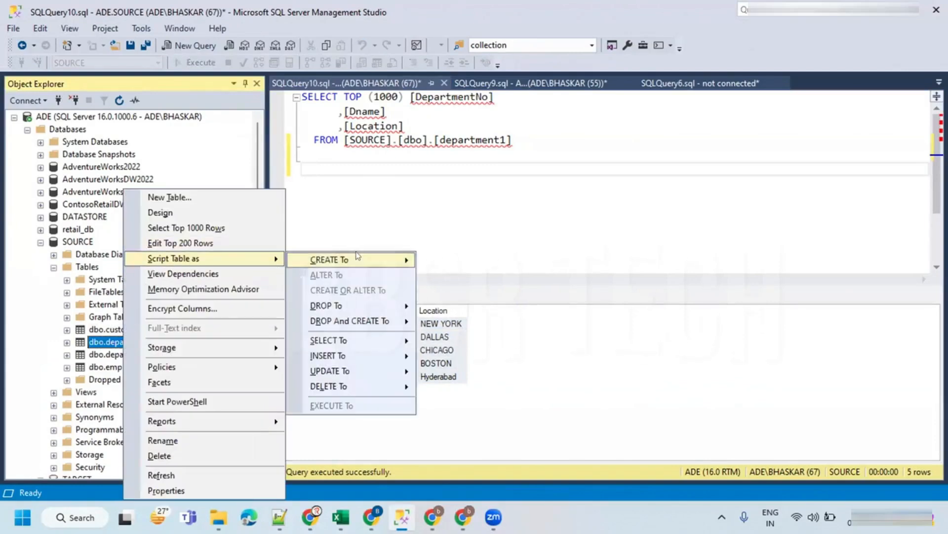
mouse_move(357, 260)
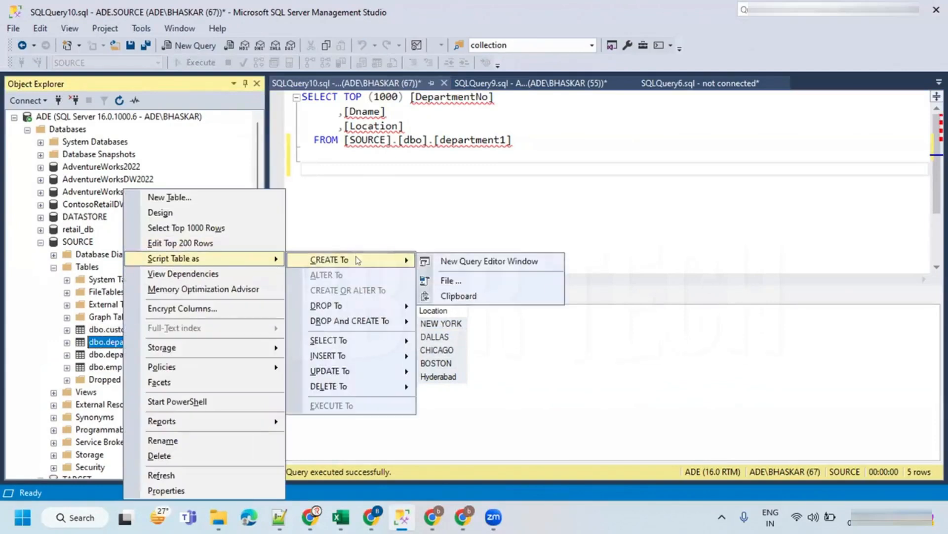
left_click(40, 241)
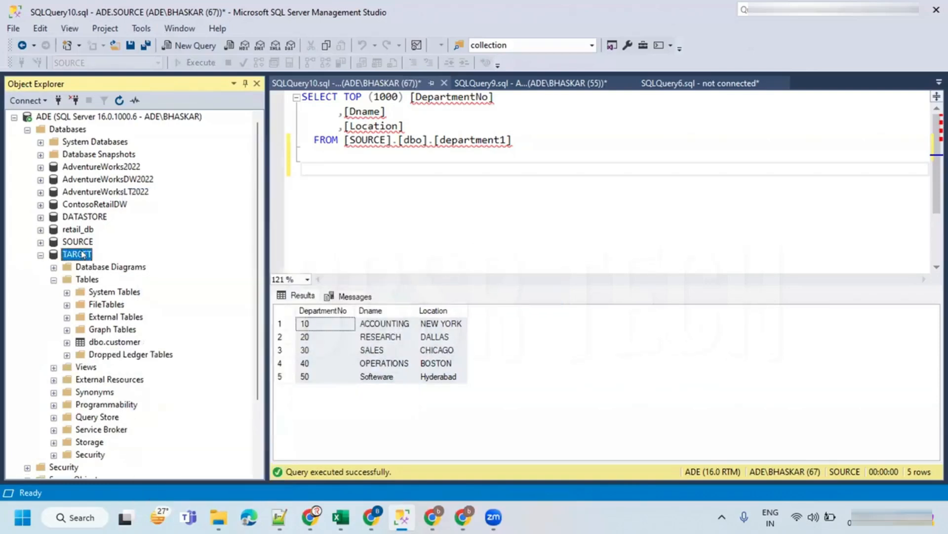
left_click(111, 329)
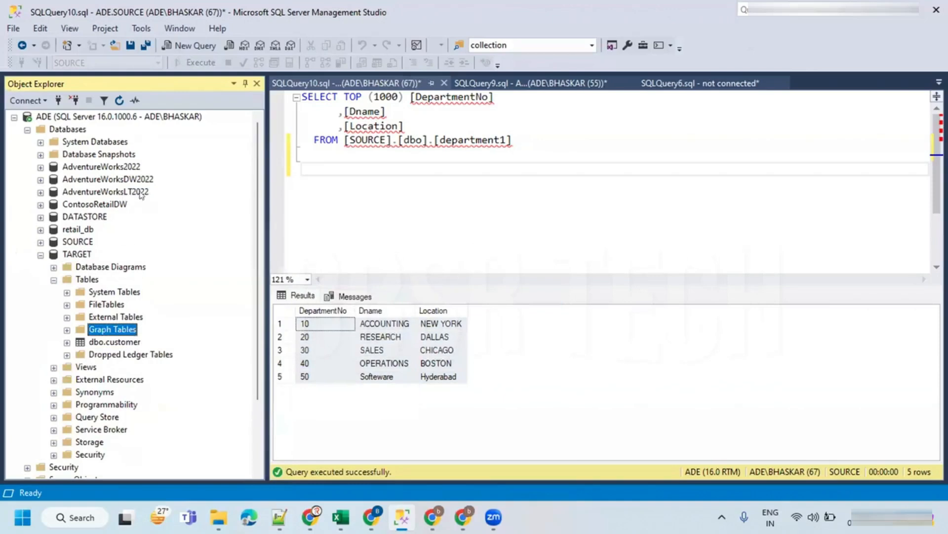
left_click(191, 45)
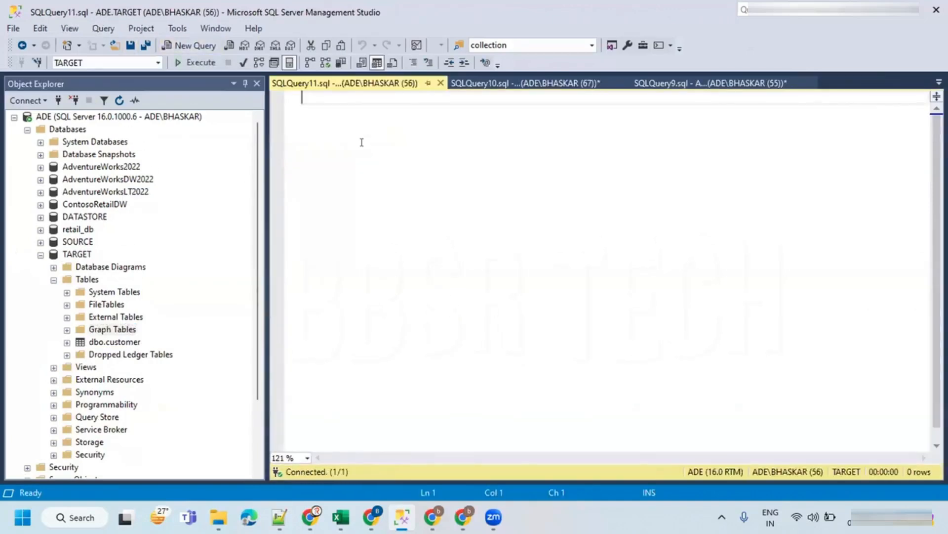
- Start a CREATE TABLE department statement with opening and closing parentheses
type("CRETE")
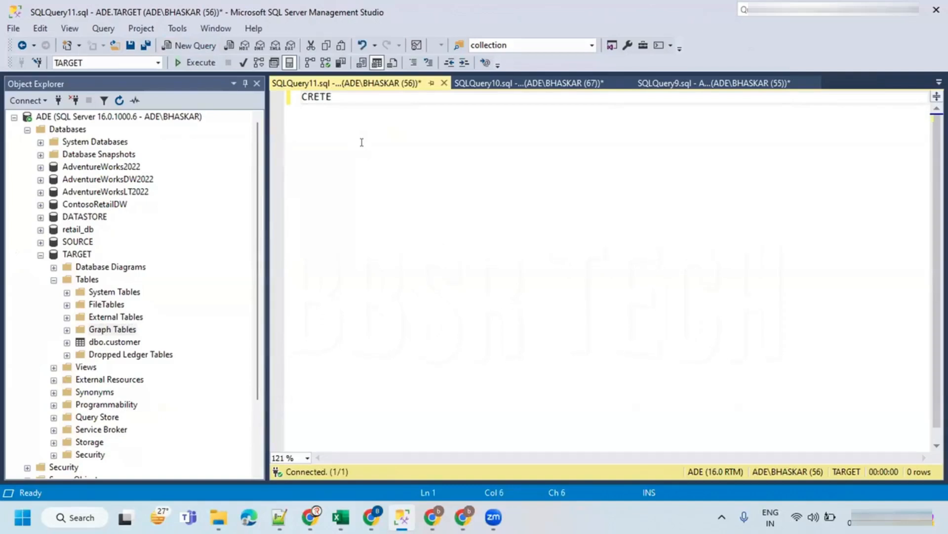
type("ATE TA")
key("BackSpace")
key("BackSpace")
type("depart")
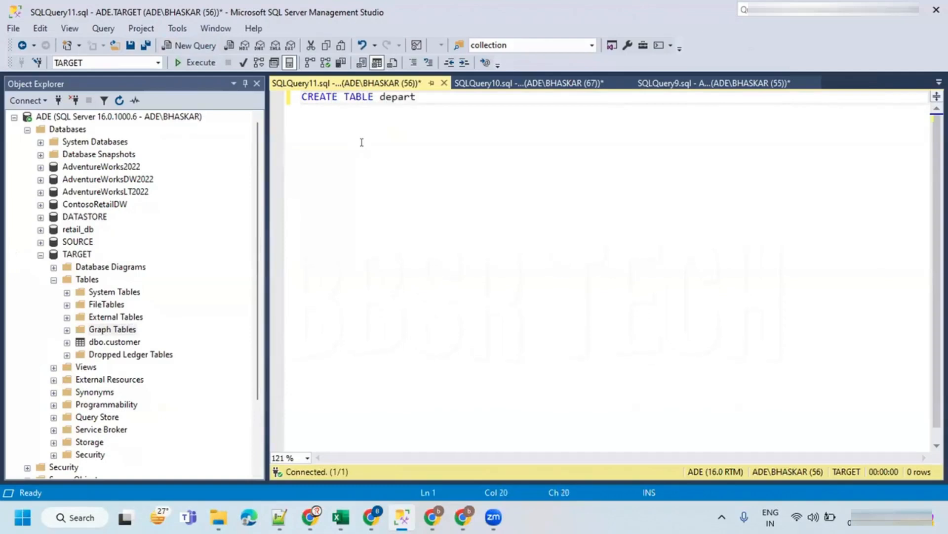
type("ment(")
key("Return")
type(")")
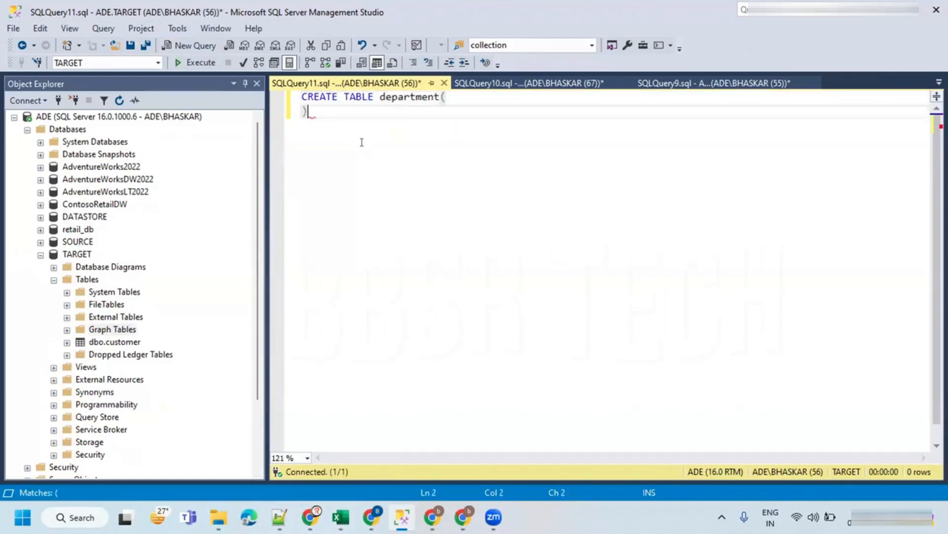
- Define the columns DepartmentID INT, DepartmentName VARCHAR(30) and Location VARCHAR(50) inside the table definition
left_click(476, 95)
key("Return")
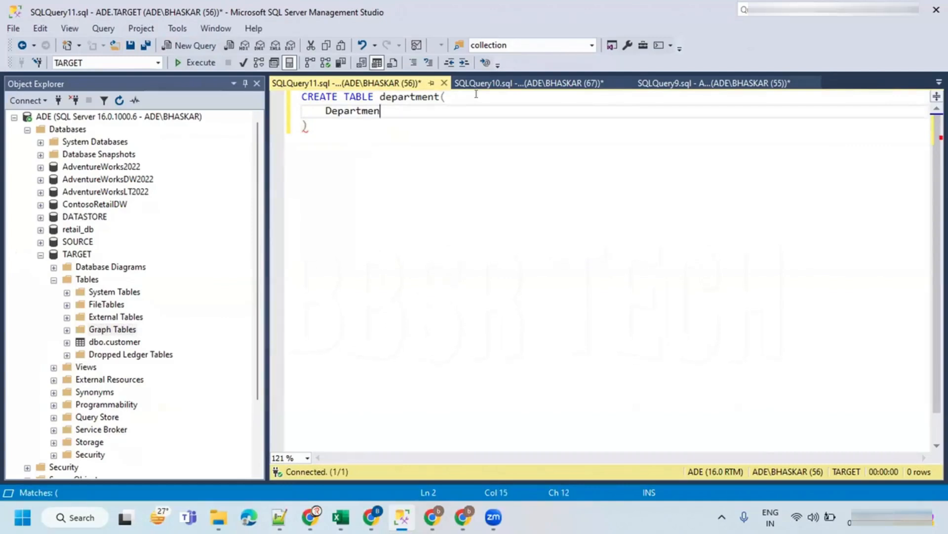
type("INT,")
key("Return")
type("DepartmentN")
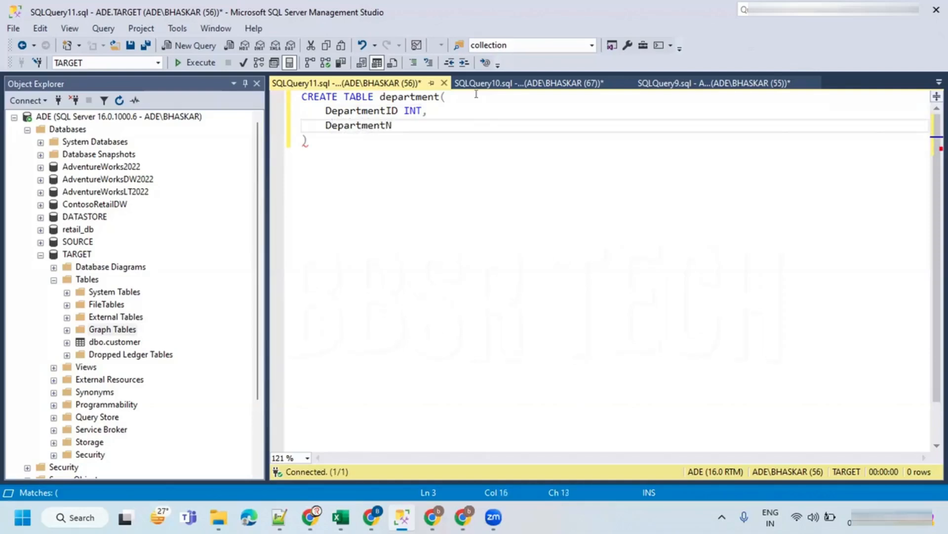
type("ame VARCHAR")
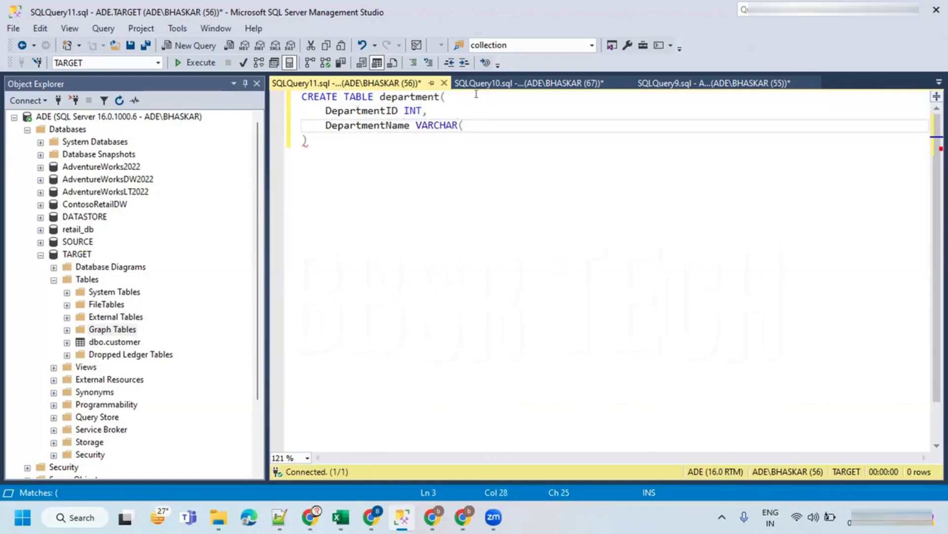
type("(30),")
key("Return")
type("Location")
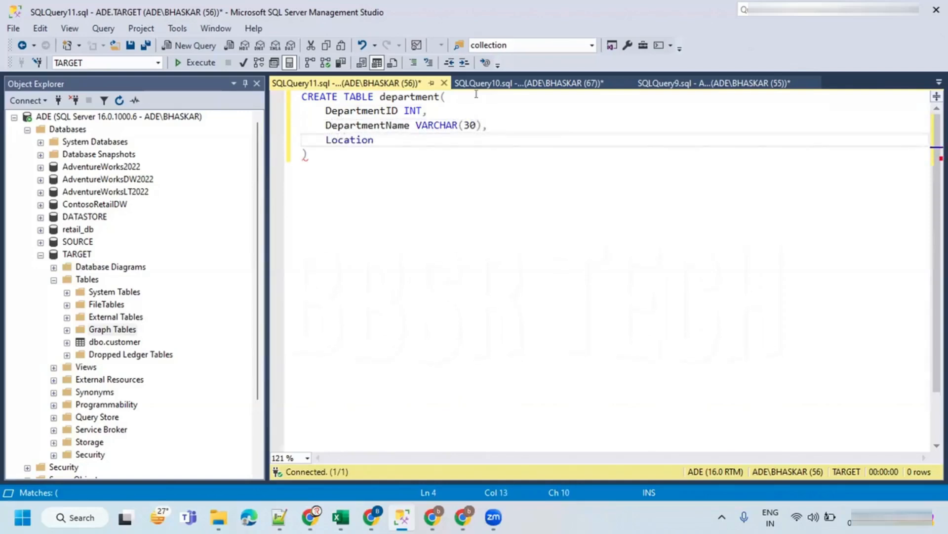
type(" varc")
type("VARCHAR")
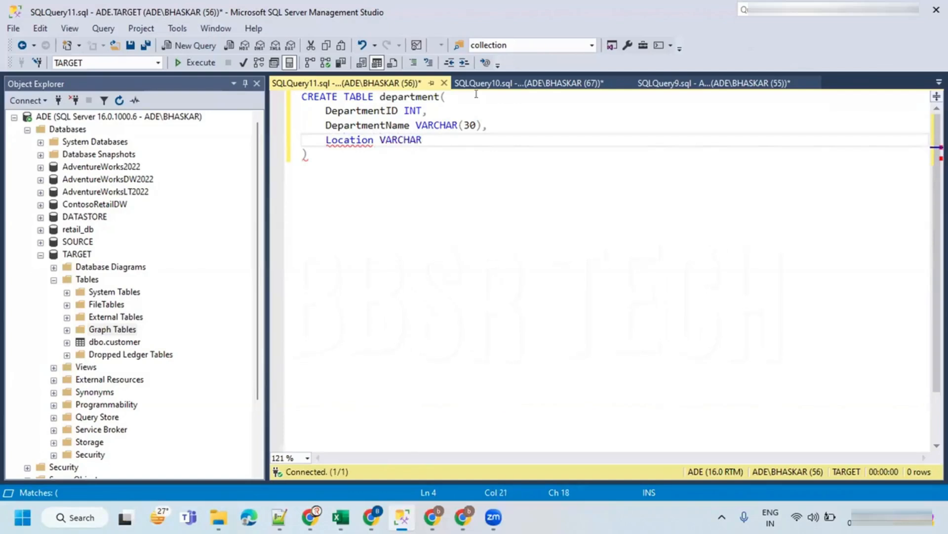
type("(50)")
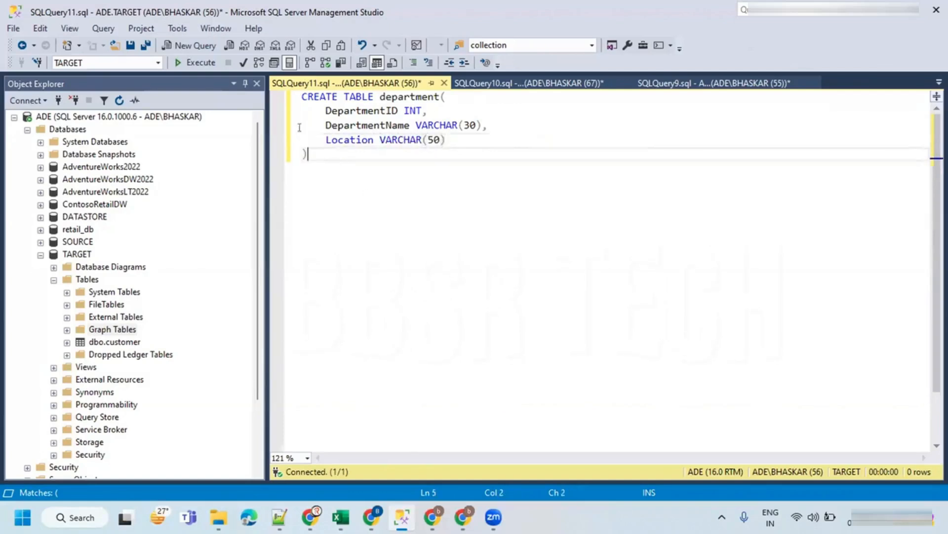
- Execute the CREATE TABLE statement to create the department table in TARGET
left_click_drag(406, 206, 302, 97)
left_click(193, 65)
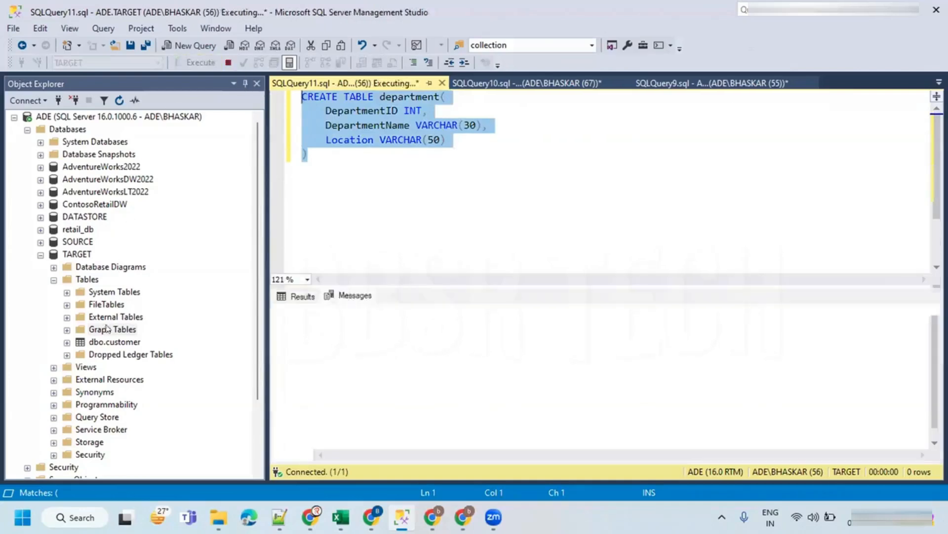
left_click(440, 167)
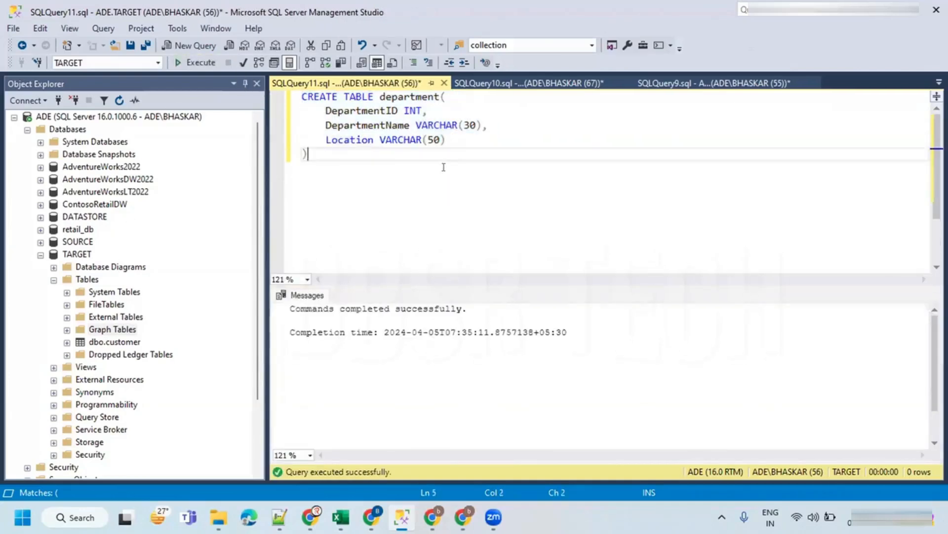
- Add a select * from department query below the definition and run it
double_click(411, 97)
key("ctrl+End")
key("Return")
key("Return")
type("select * from department")
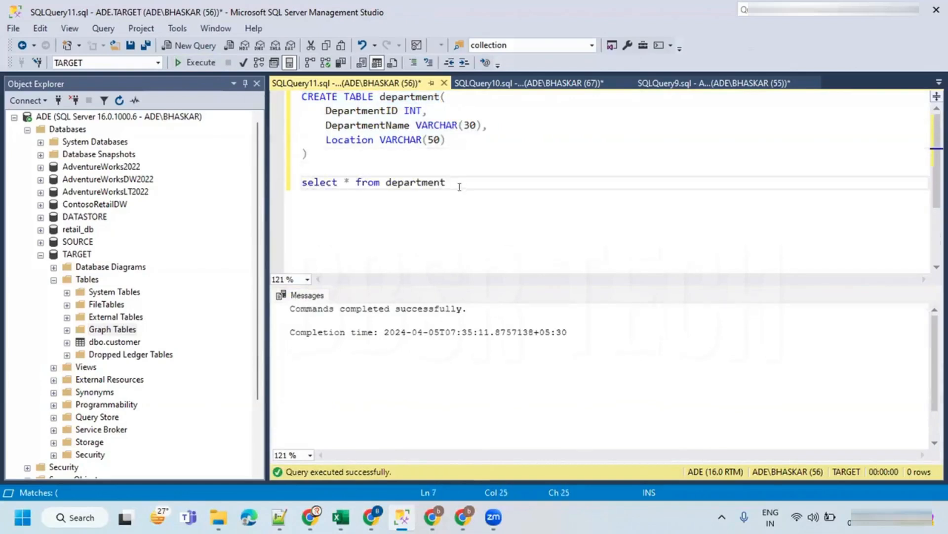
left_click_drag(459, 186, 302, 183)
left_click(195, 62)
left_click(418, 233)
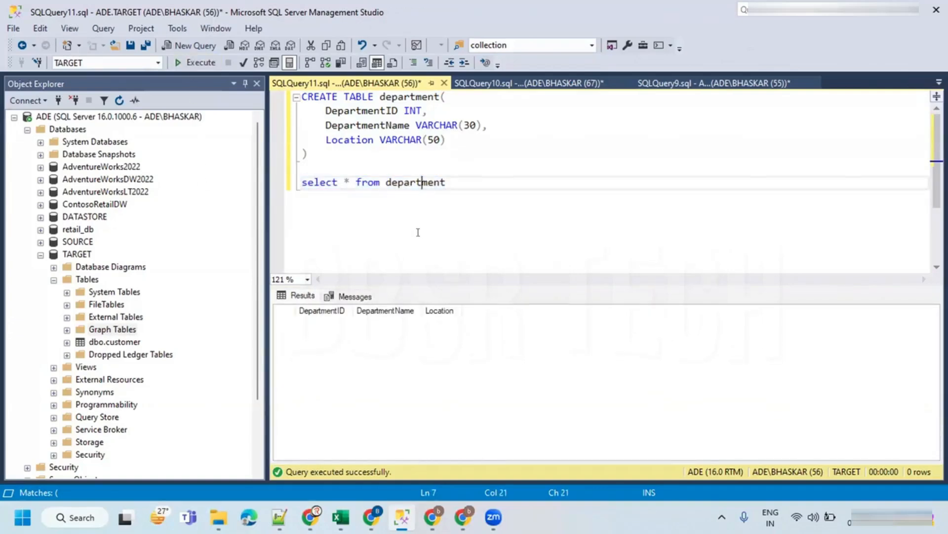
- Switch to the Azure portal and open the input folder of the datafiles container
mouse_move(465, 518)
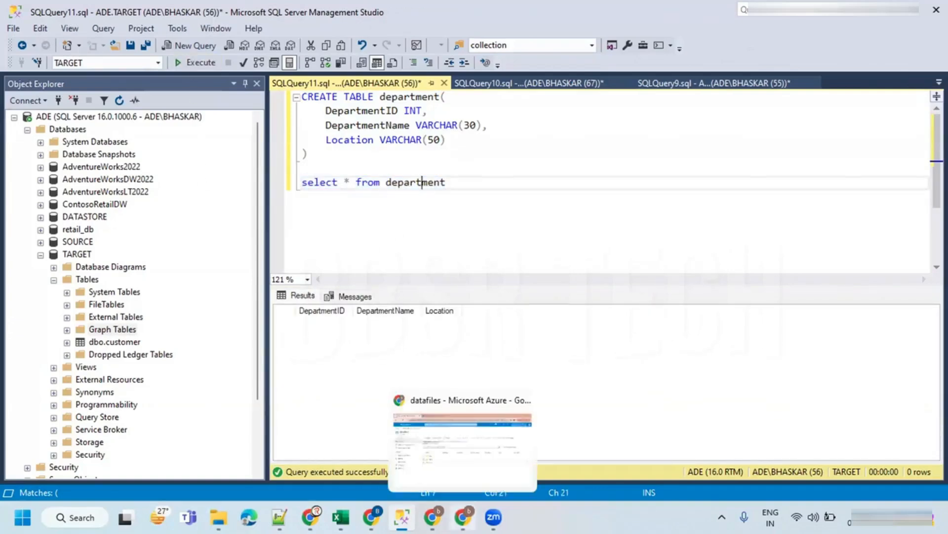
left_click(429, 440)
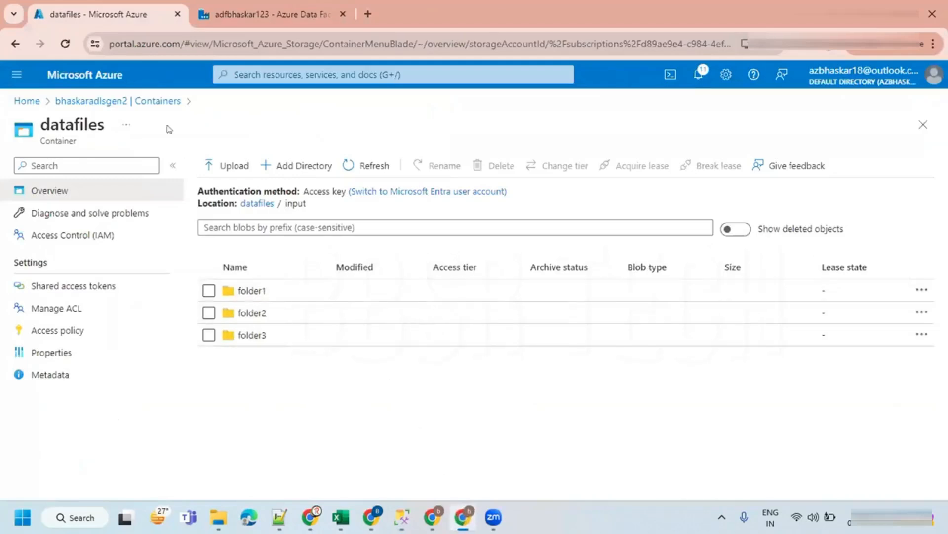
left_click(259, 206)
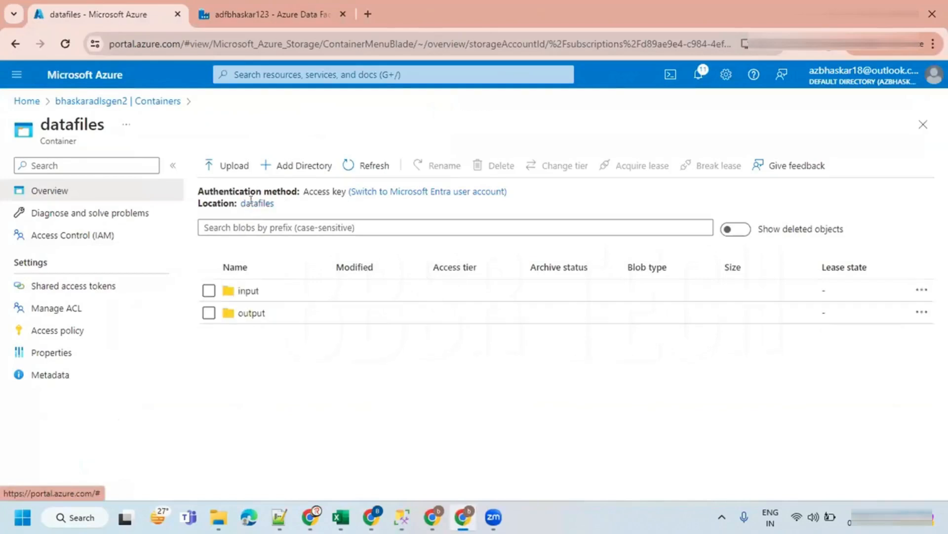
left_click(246, 292)
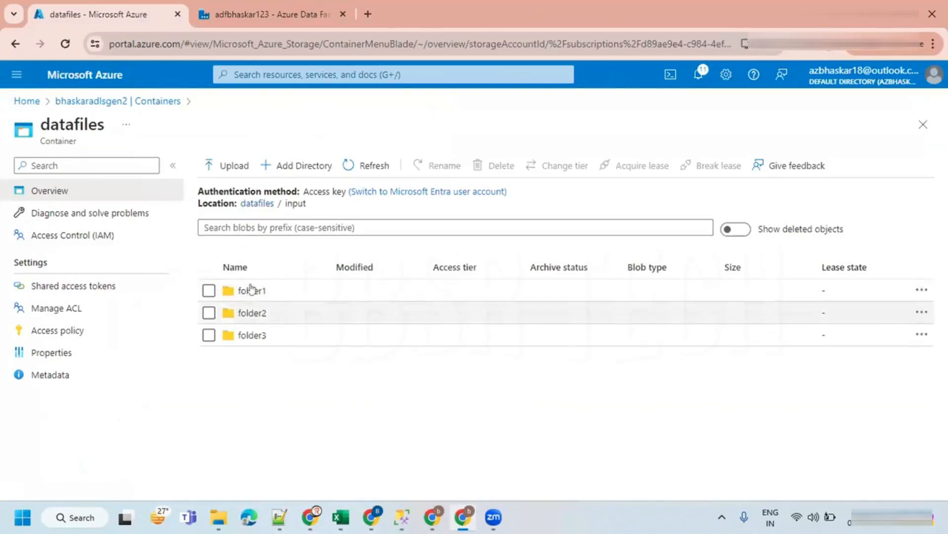
- Review the pipeline use-case diagram in the Zoom whiteboard, then return to the Azure portal
key("alt+Tab")
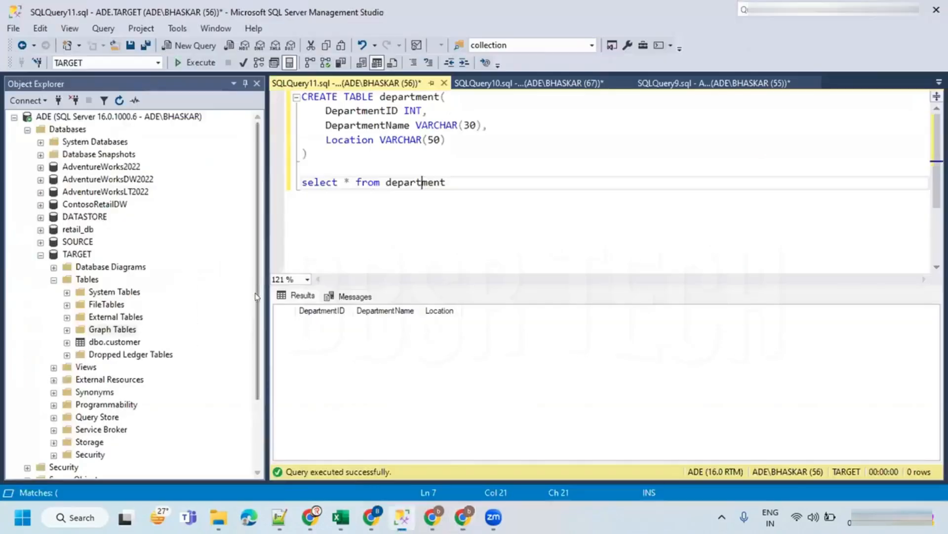
key("alt+Tab")
key("alt+Tab")
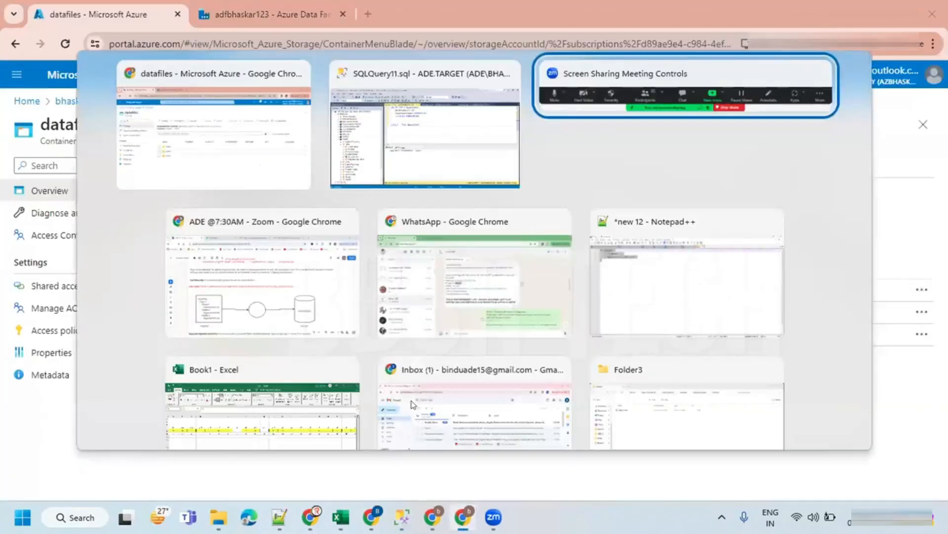
left_click(433, 516)
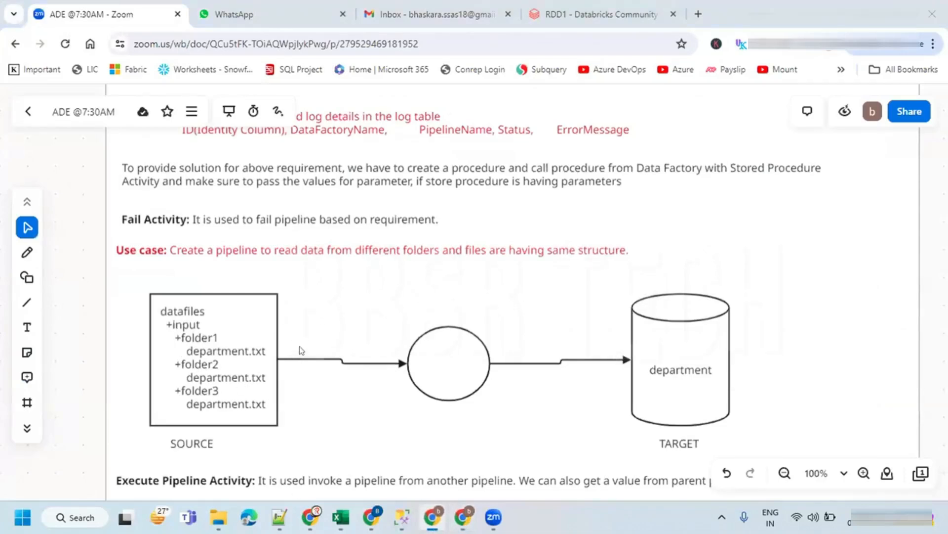
key("alt+Tab")
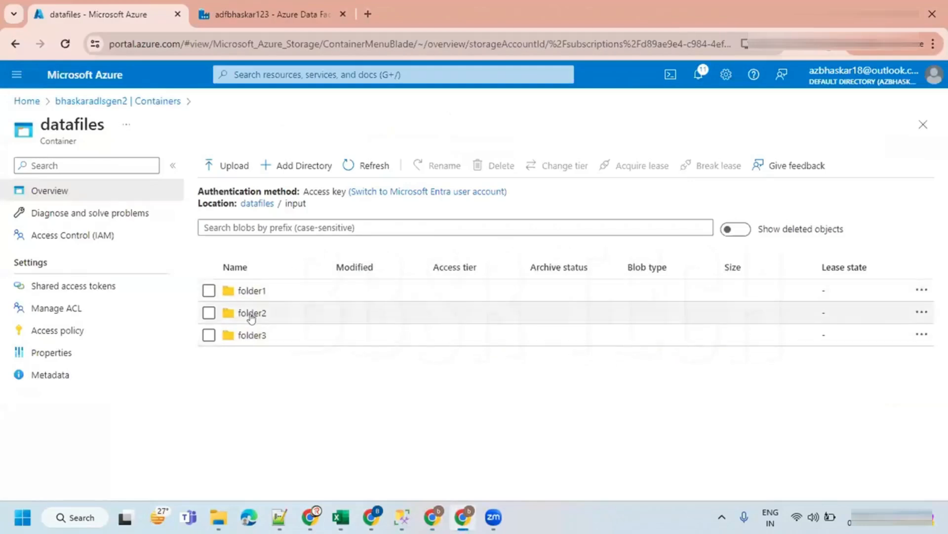
- Open folder1's department.txt in the blob editor and replace the DepartmentNO header with DepartmentID
left_click(256, 292)
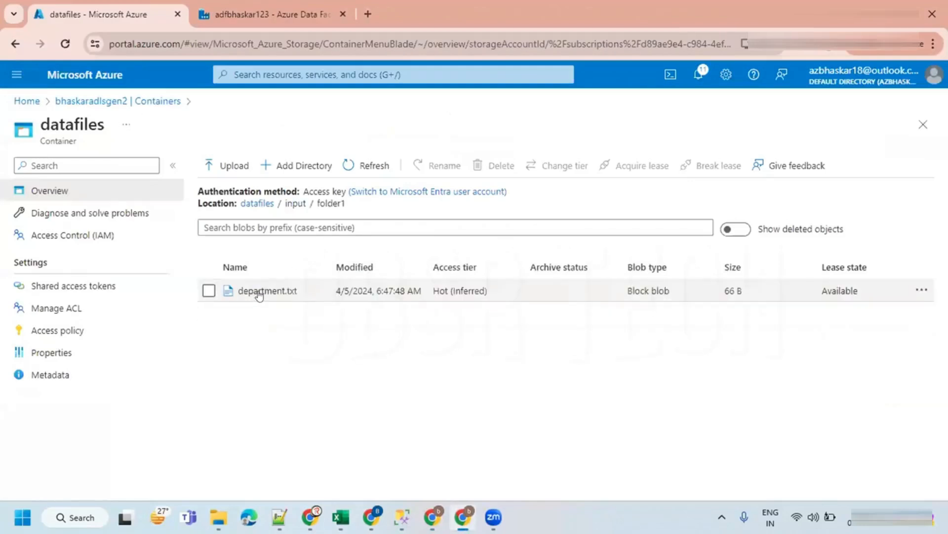
left_click(259, 292)
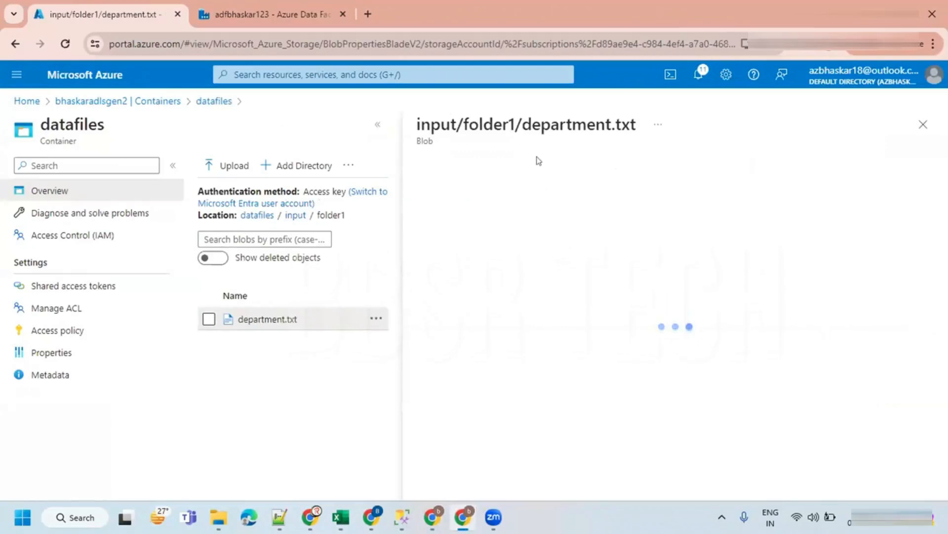
left_click(541, 198)
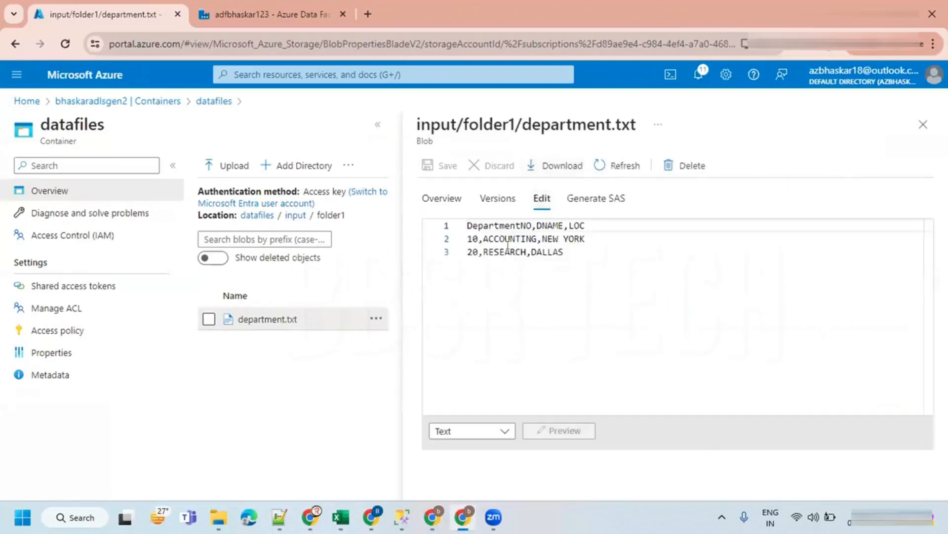
left_click_drag(486, 240, 468, 239)
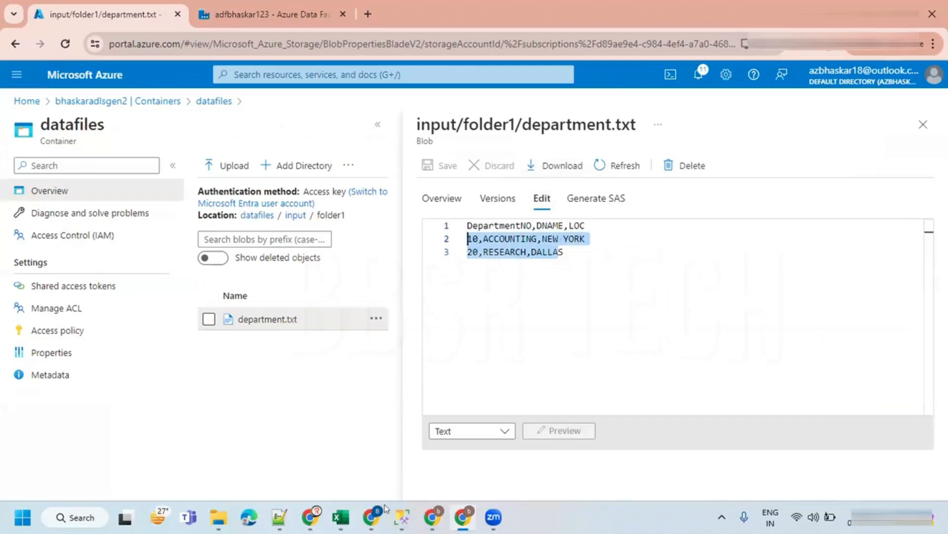
left_click(402, 517)
double_click(340, 110)
key("ctrl+c")
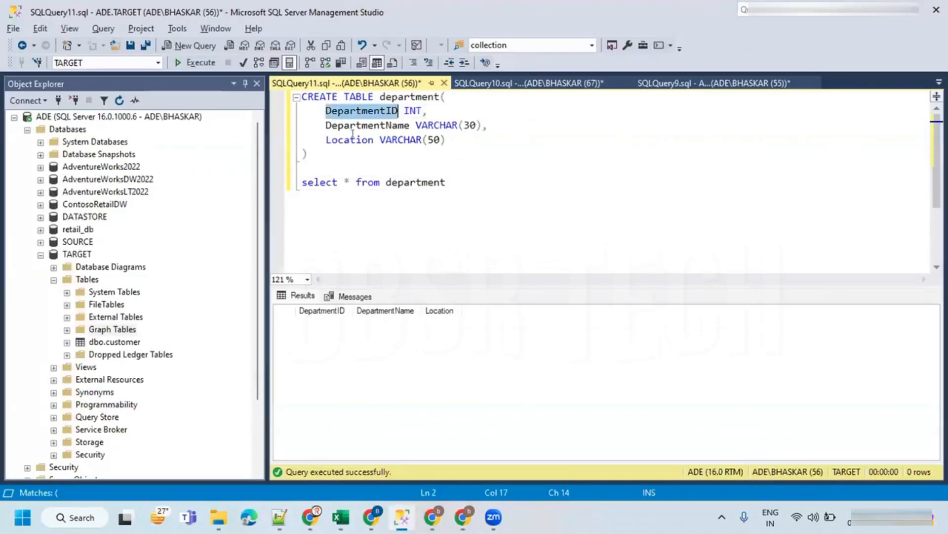
key("alt+Tab")
double_click(489, 226)
key("ctrl+v")
- Replace the DNAME header in department.txt with DepartmentName copied from the table definition
key("alt+Tab")
double_click(373, 126)
key("ctrl+c")
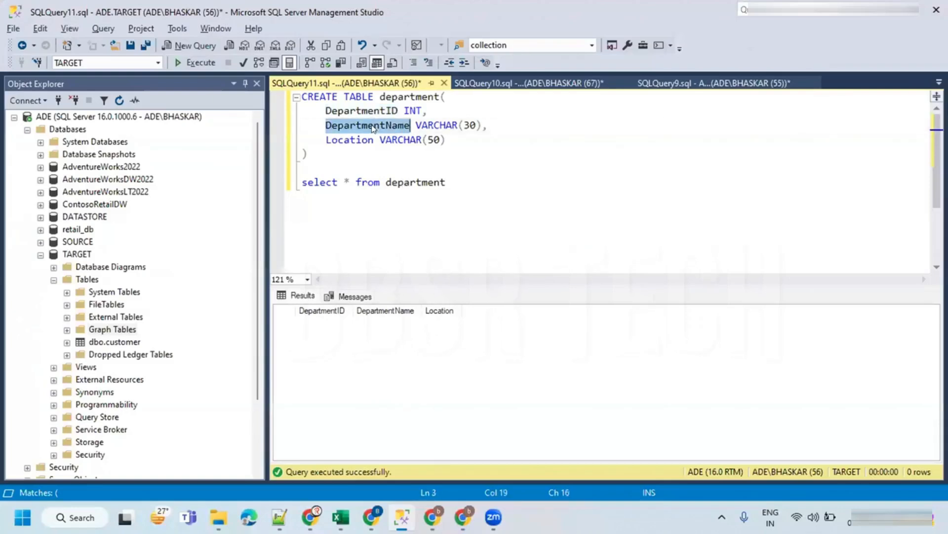
key("alt+Tab")
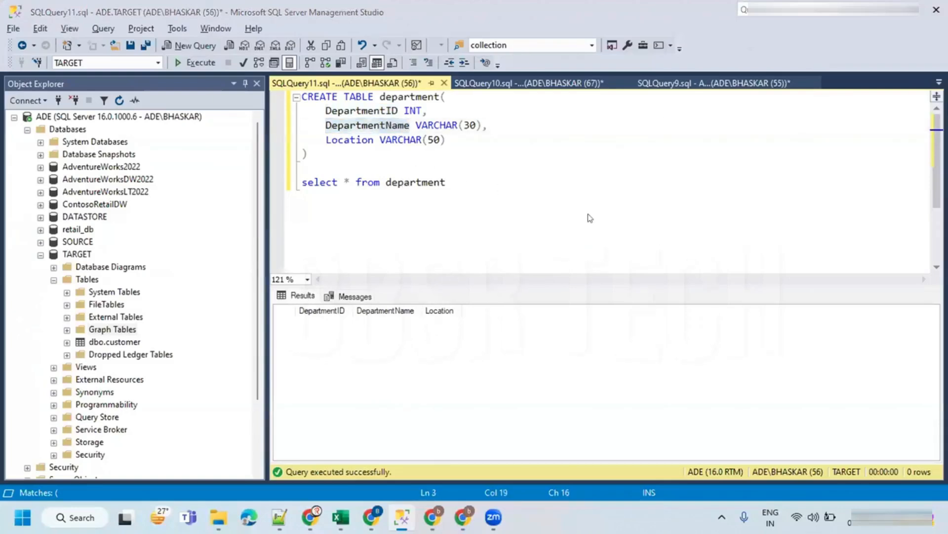
double_click(547, 226)
key("ctrl+v")
- Replace the LOC header with Location and select the whole header line
key("alt+Tab")
double_click(340, 141)
key("ctrl+c")
key("alt+Tab")
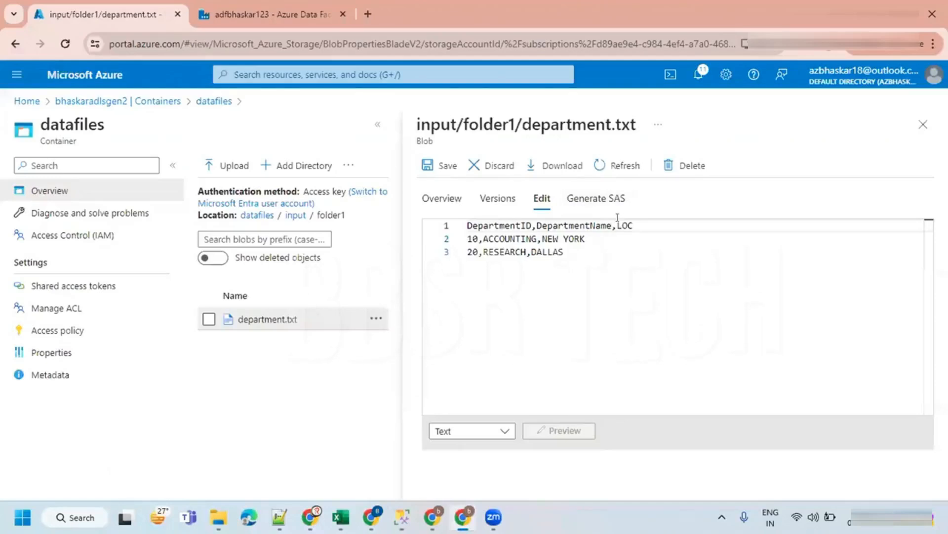
double_click(623, 224)
key("ctrl+v")
left_click_drag(660, 225, 467, 224)
key("ctrl+c")
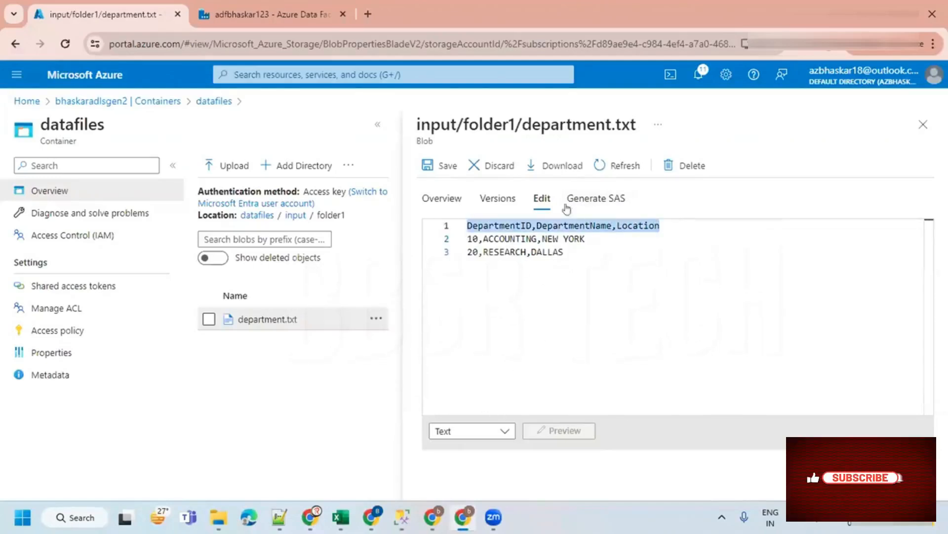
- Save folder1's department.txt, then replace folder2's department.txt header with DepartmentID,DepartmentName,Location and save it
left_click(447, 166)
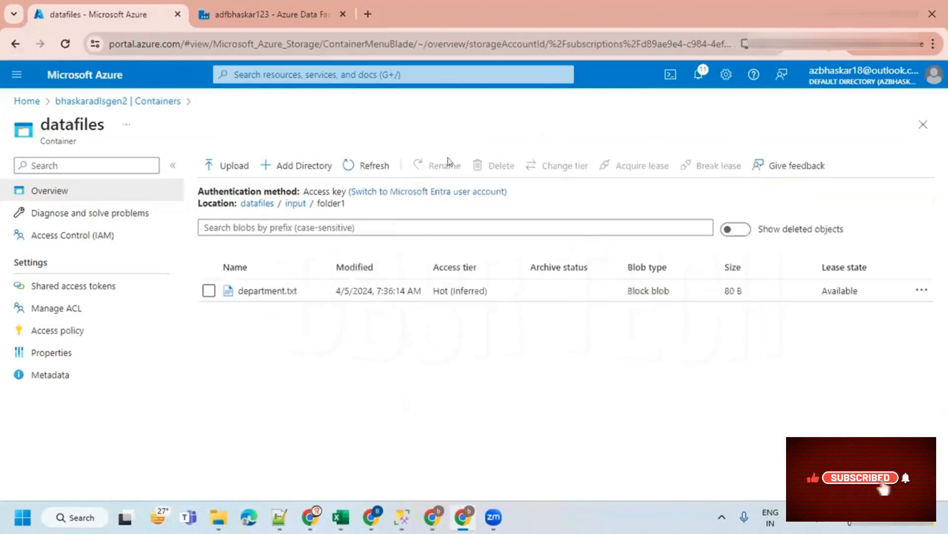
left_click(295, 203)
left_click(250, 313)
left_click(266, 290)
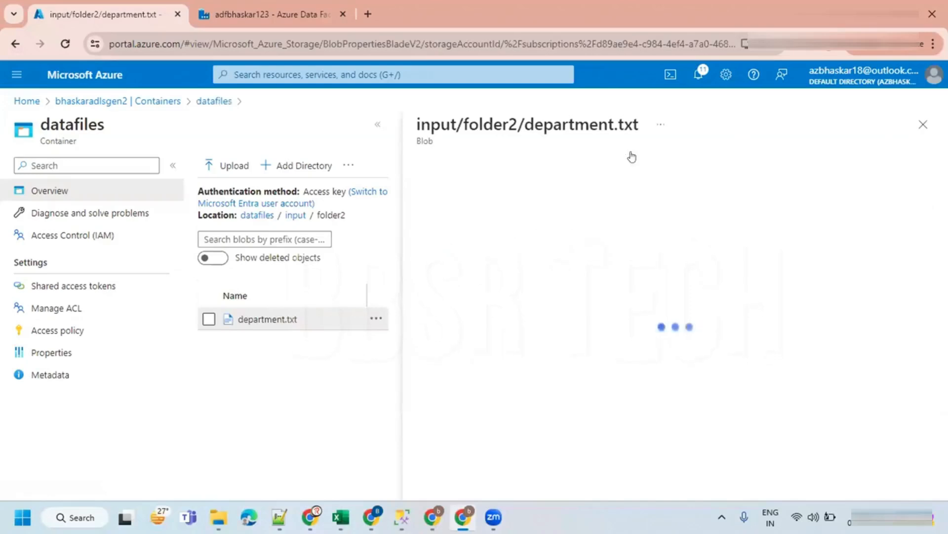
left_click(542, 197)
left_click_drag(588, 226, 427, 229)
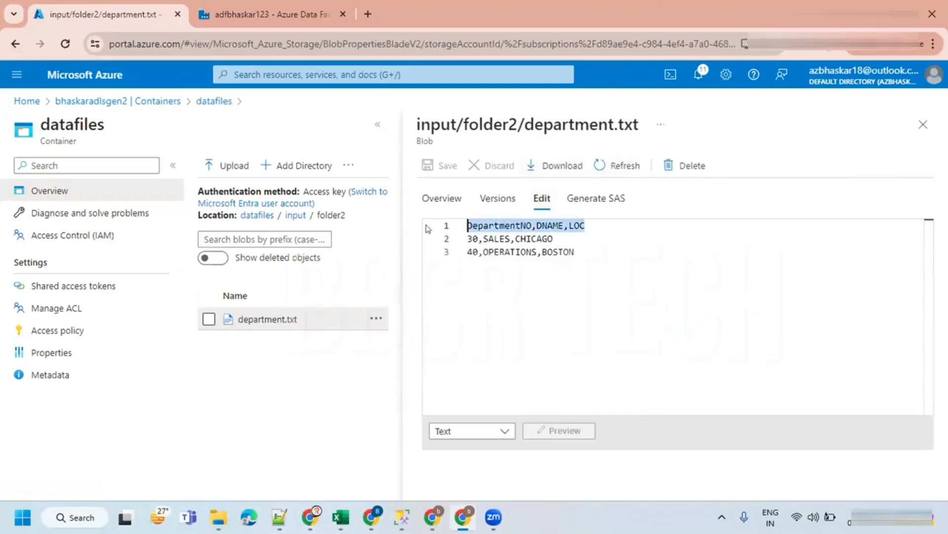
key("ctrl+v")
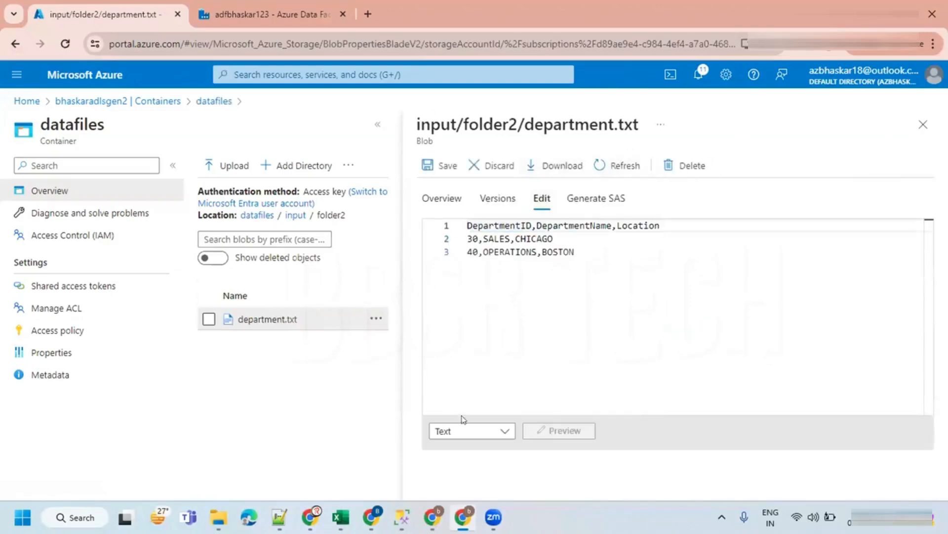
left_click(444, 165)
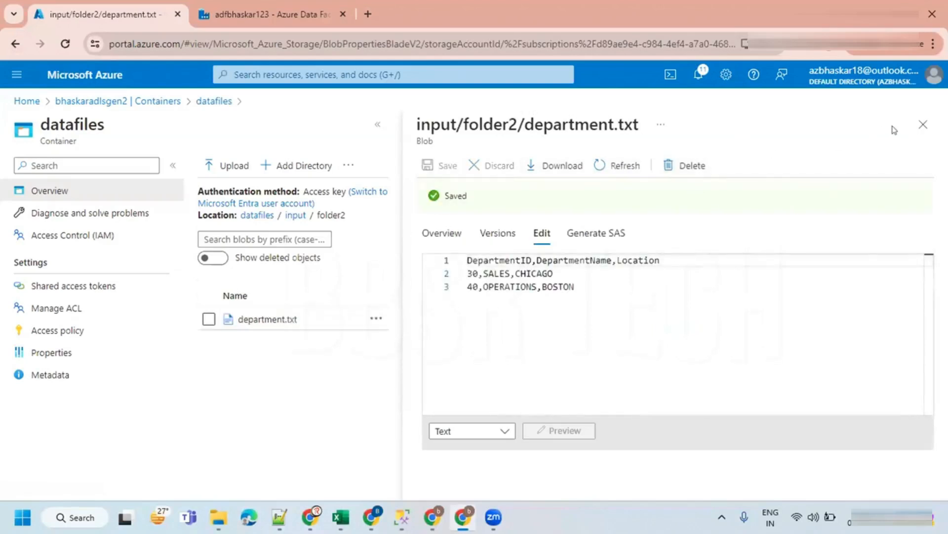
- Replace the header line of folder3's department.txt with DepartmentID,DepartmentName,Location and save the blob
left_click(922, 123)
left_click(294, 204)
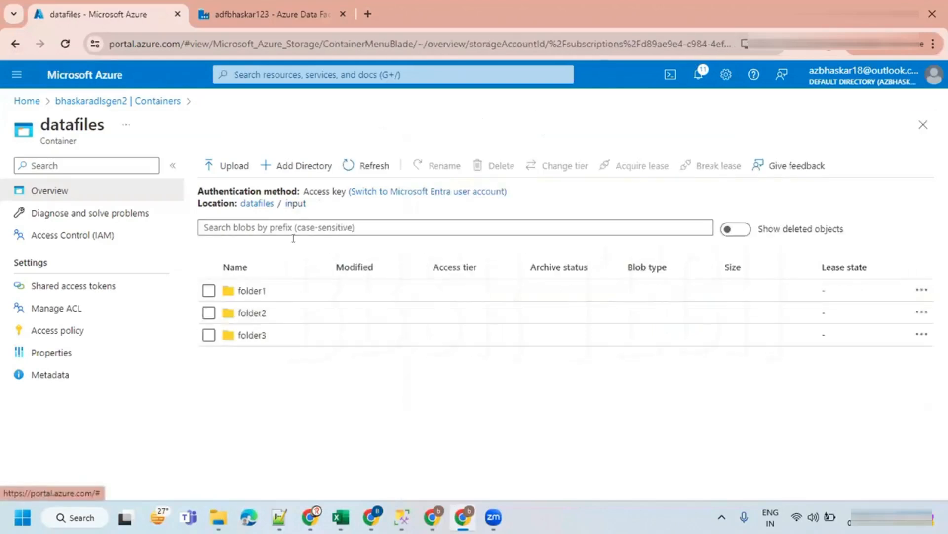
left_click(252, 335)
left_click(266, 292)
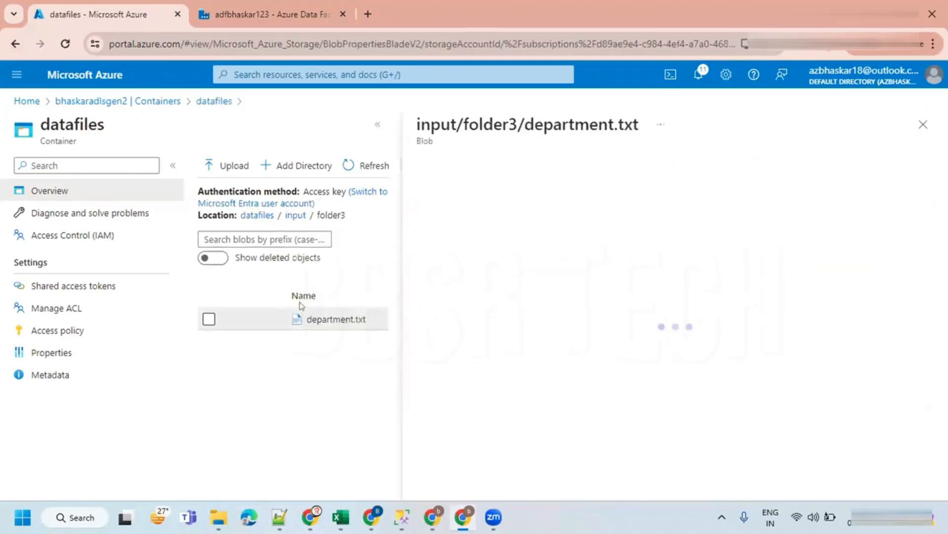
left_click(542, 197)
left_click_drag(593, 223, 432, 226)
key("ctrl+v")
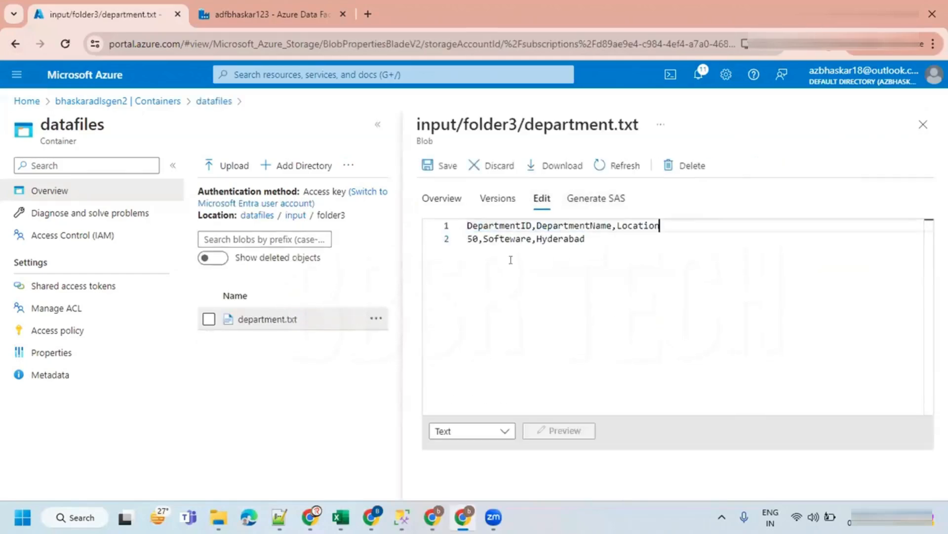
left_click(444, 166)
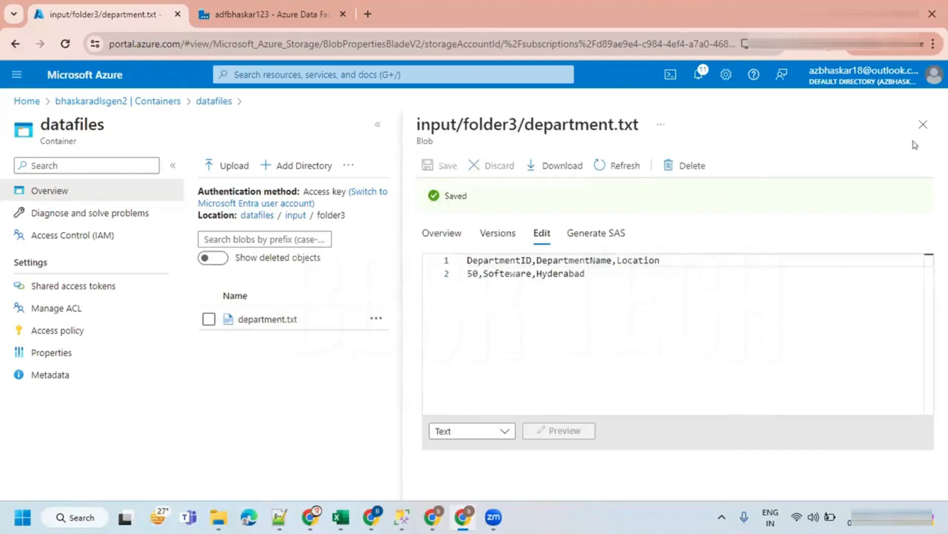
- Switch to the Data Factory studio and review its integration runtimes and linked services
left_click(922, 125)
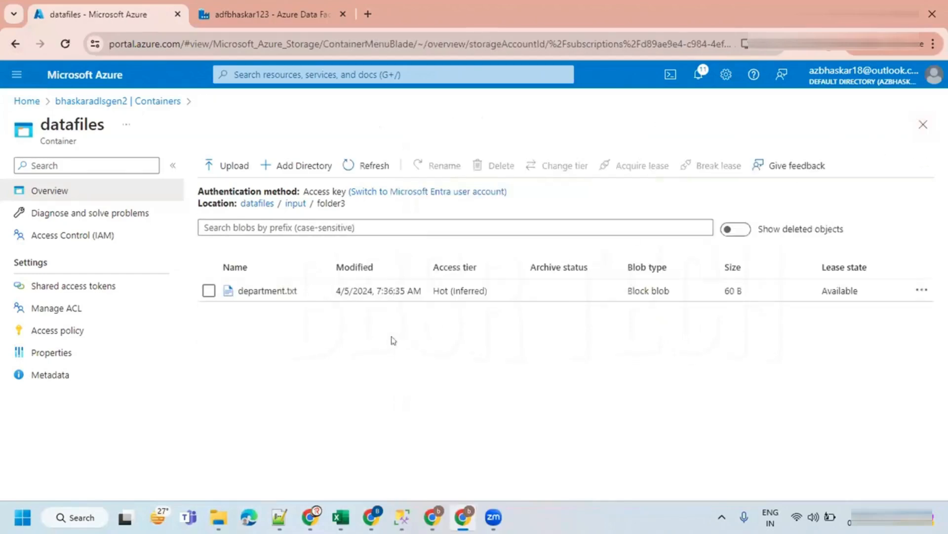
left_click(295, 204)
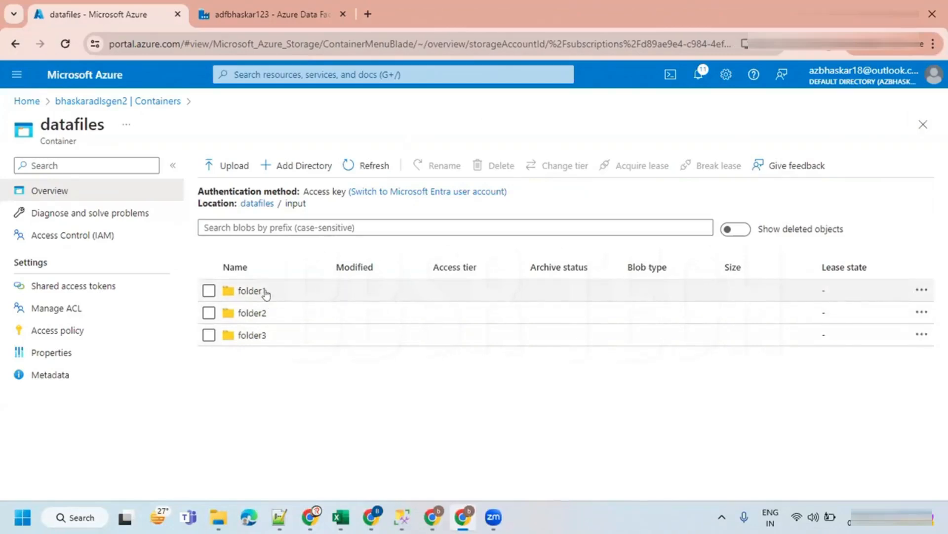
mouse_move(432, 516)
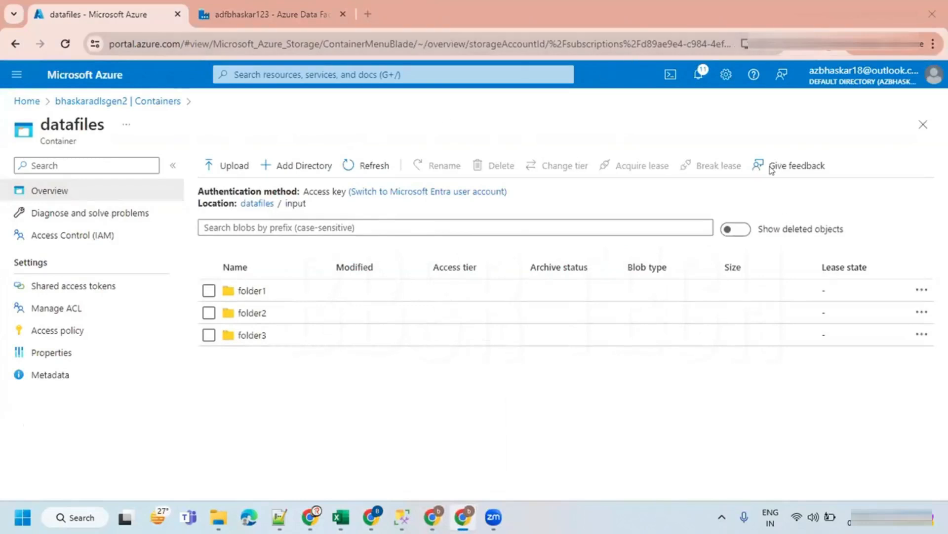
left_click(306, 17)
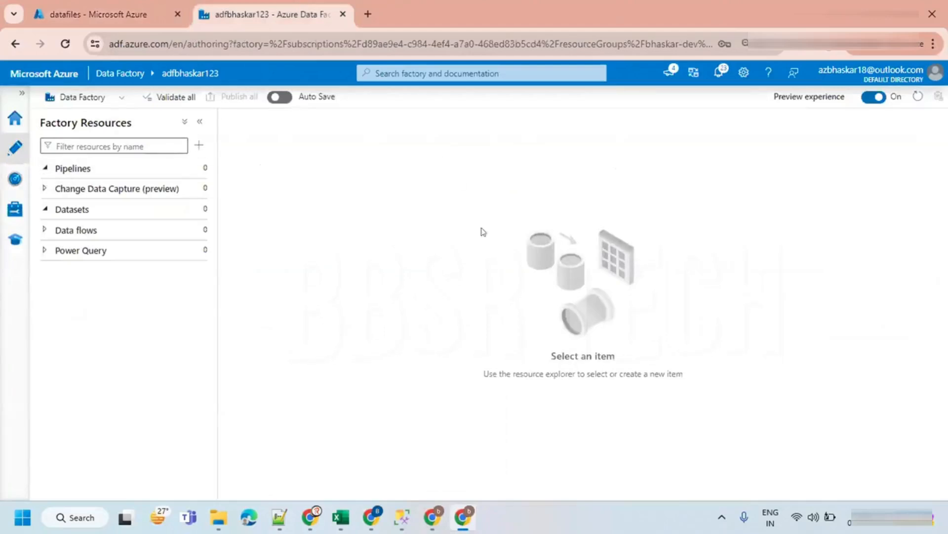
left_click(22, 92)
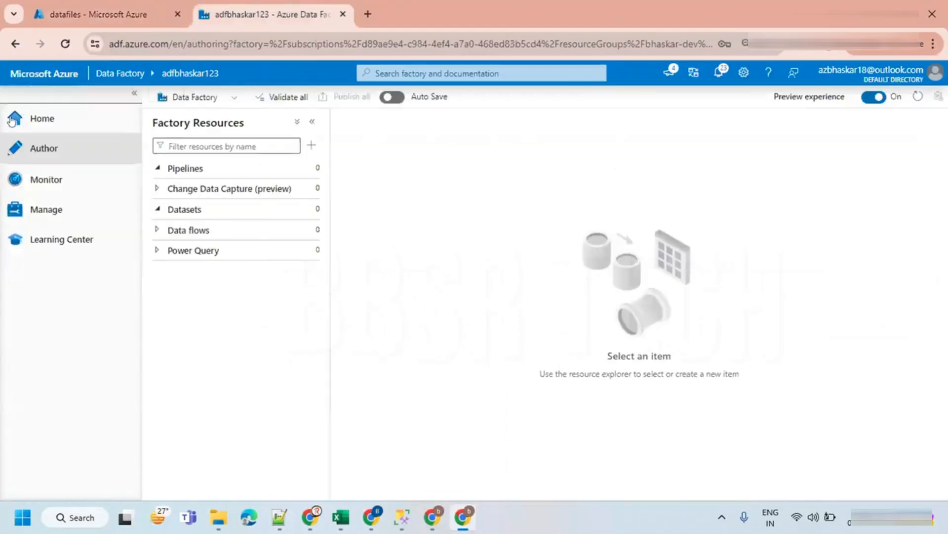
left_click(135, 93)
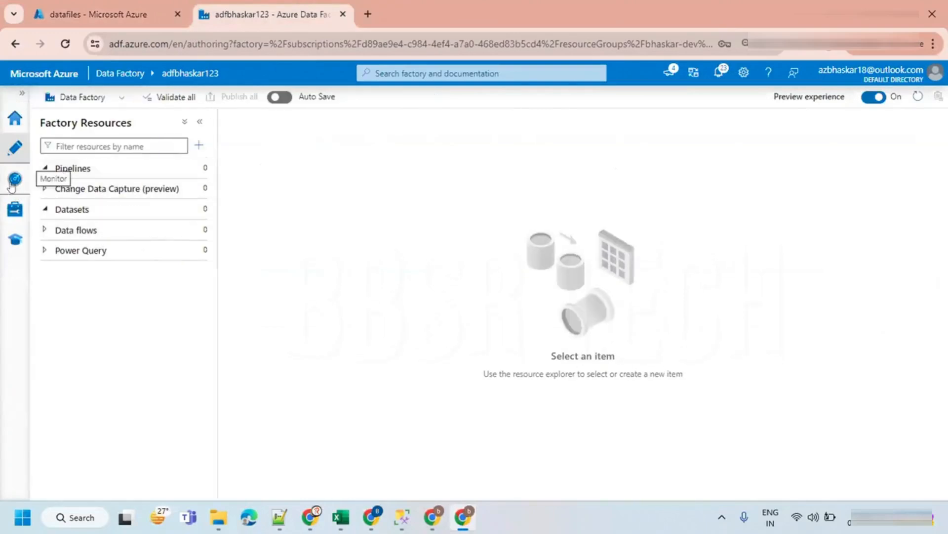
left_click(14, 178)
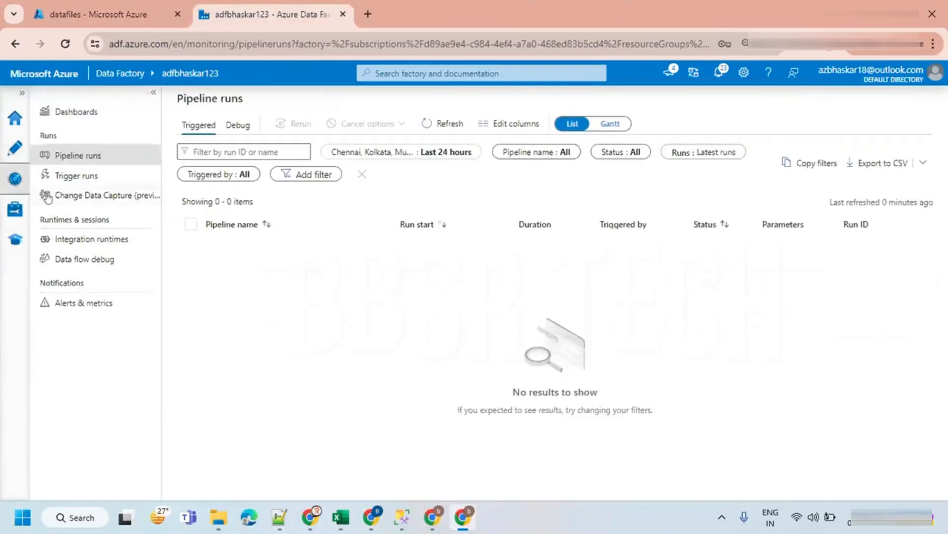
left_click(63, 241)
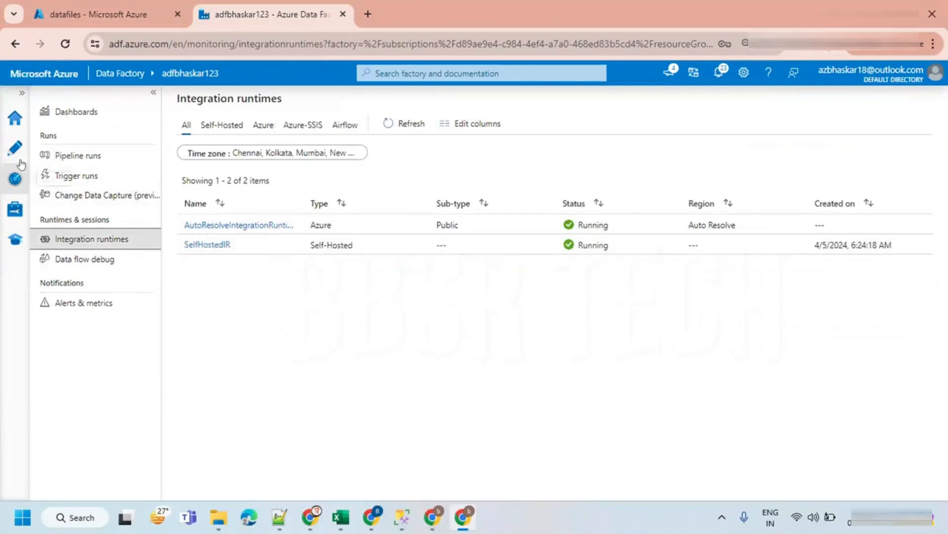
left_click(14, 209)
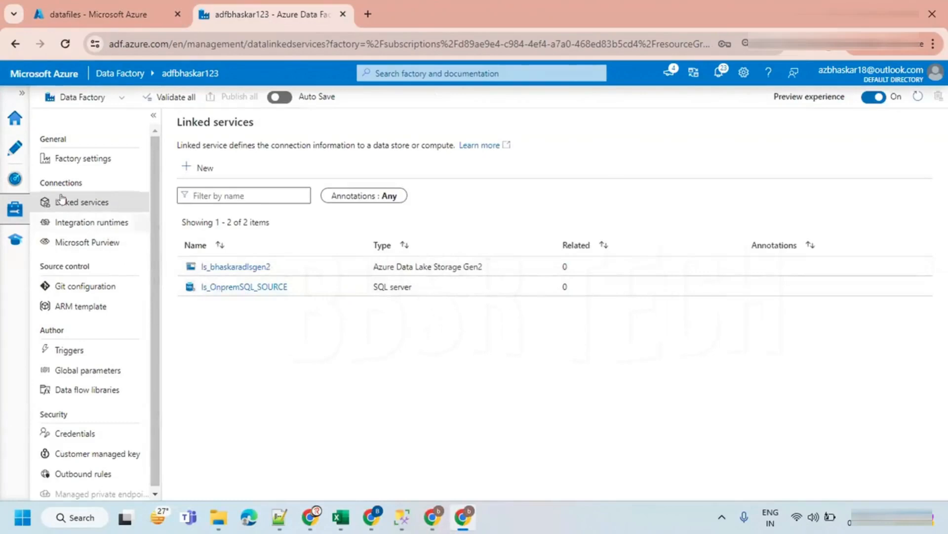
left_click(15, 147)
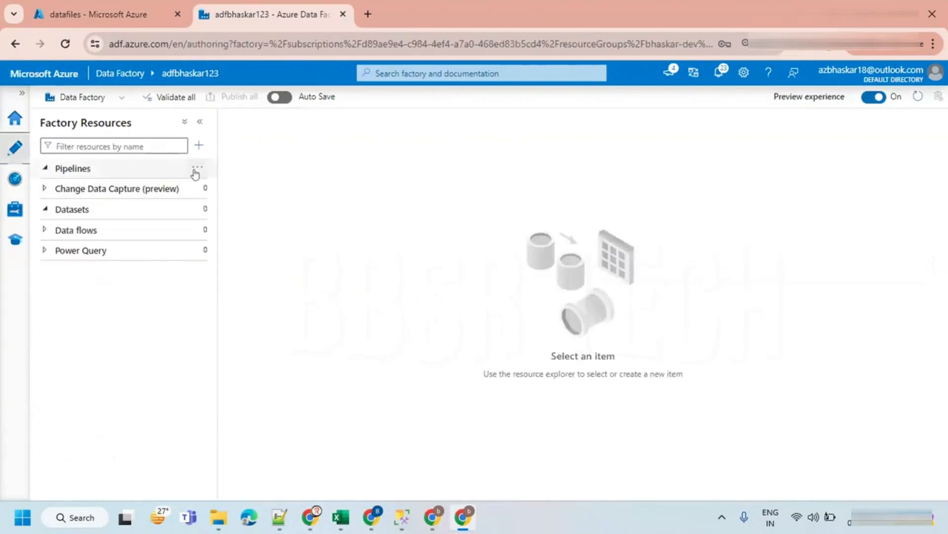
- Create a new pipeline named pl_parent
left_click(196, 170)
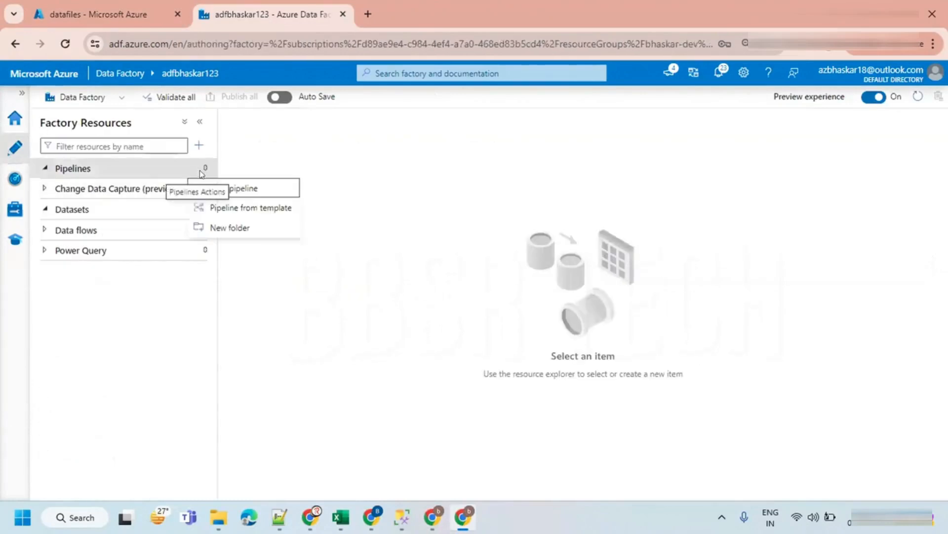
left_click(226, 186)
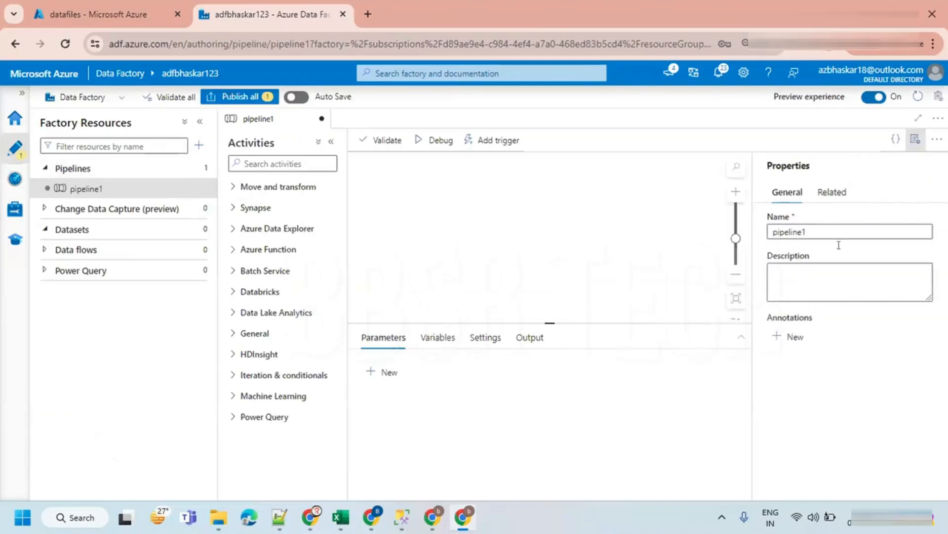
type("c")
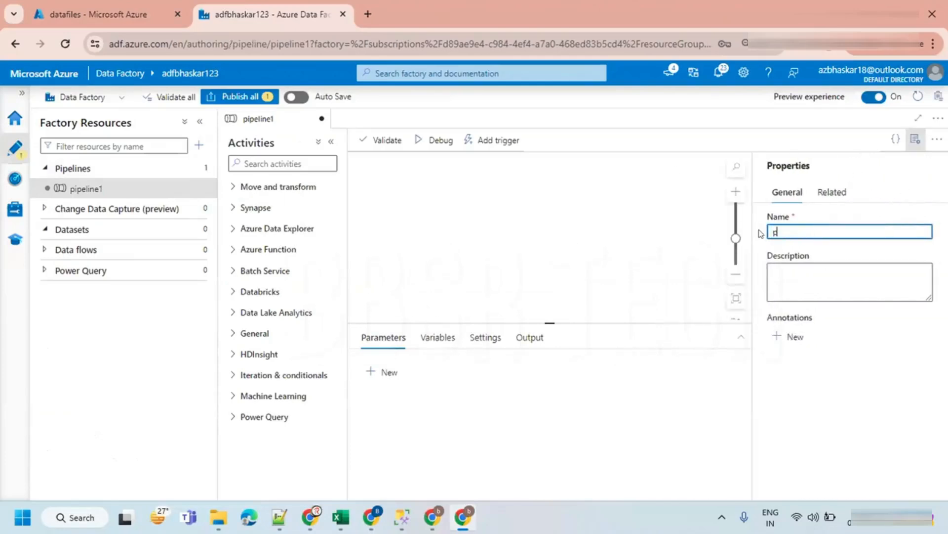
type("l_d")
type("ent")
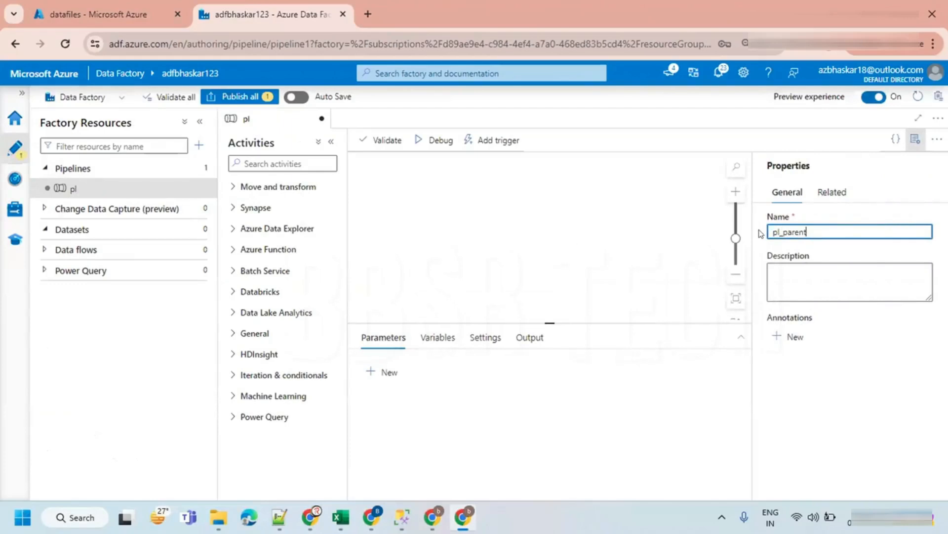
left_click(915, 142)
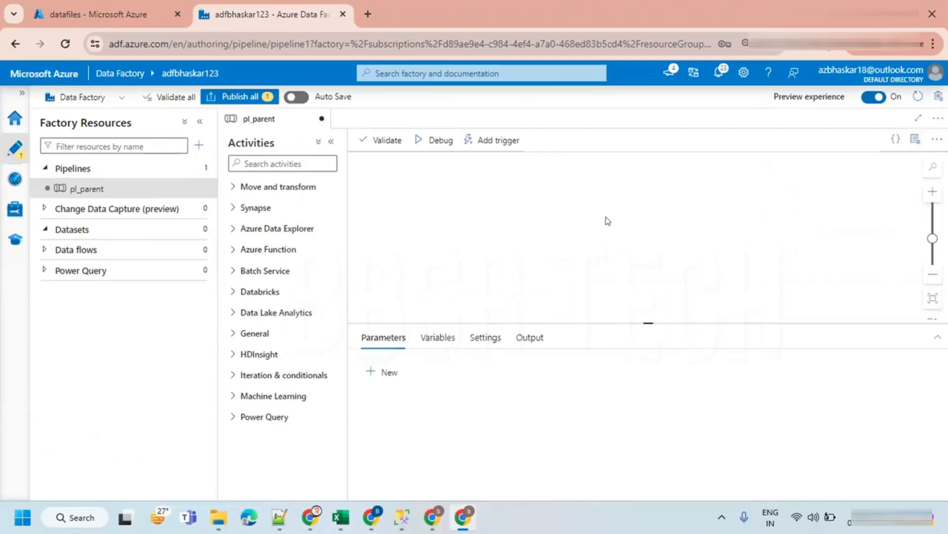
mouse_move(252, 206)
left_mouse_down()
mouse_move(381, 290)
mouse_move(429, 303)
left_mouse_up()
left_click_drag(606, 201, 797, 308)
left_click_drag(333, 234, 333, 264)
type("pl")
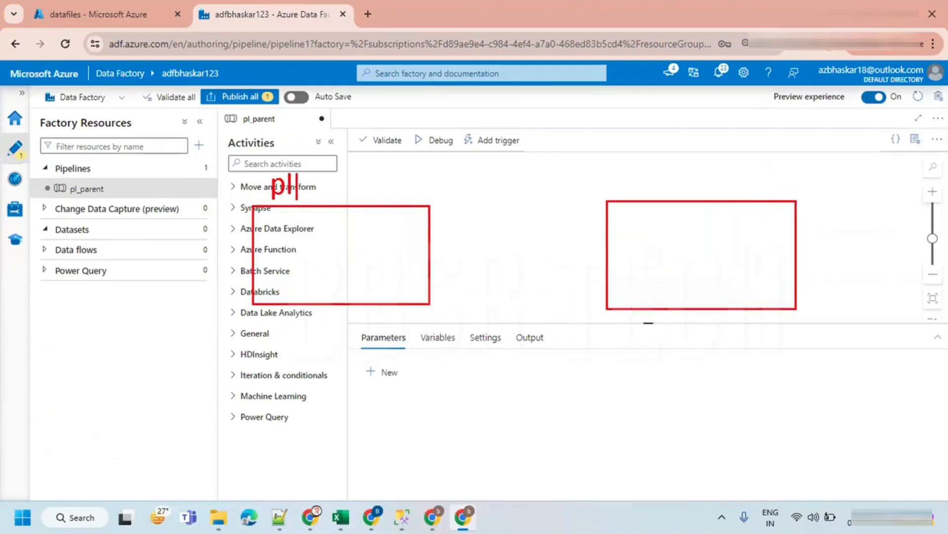
type("_parent")
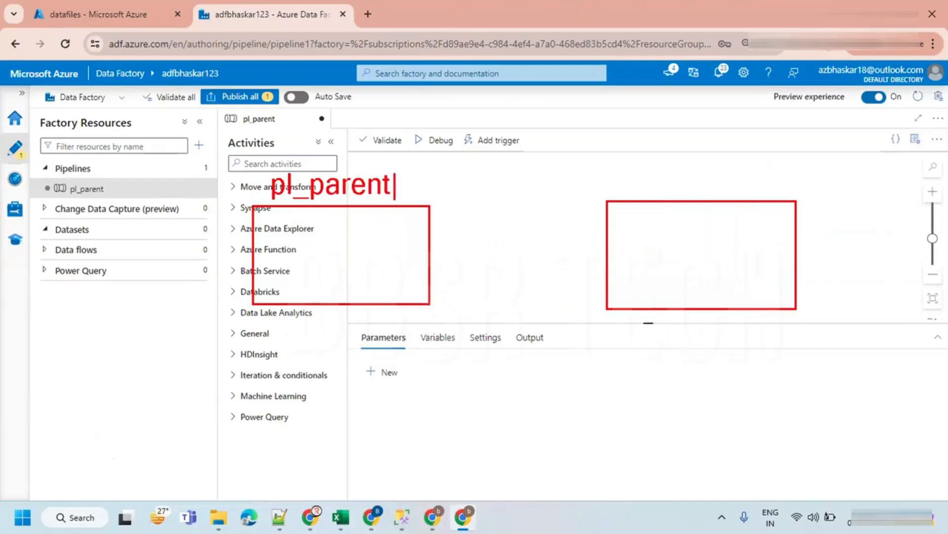
key("Escape")
type("tpl_c")
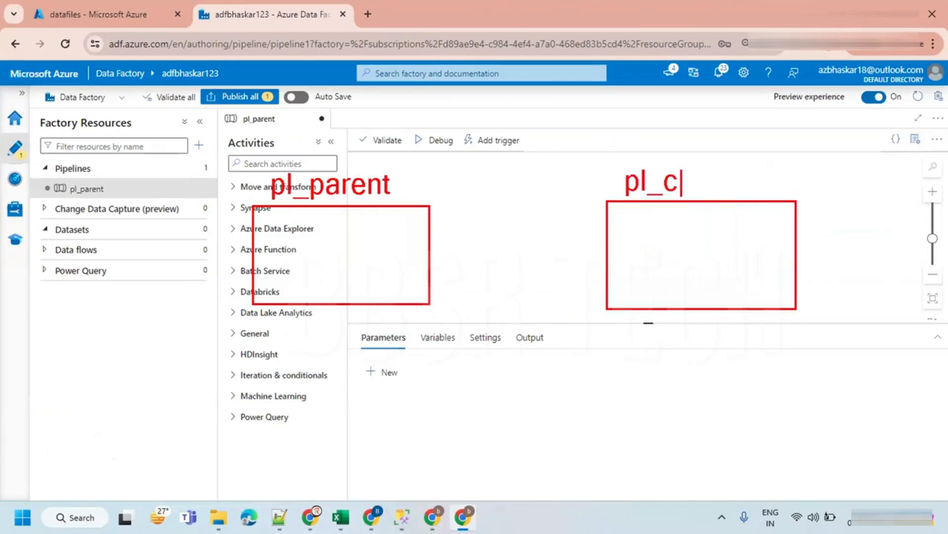
type("hild")
key("Escape")
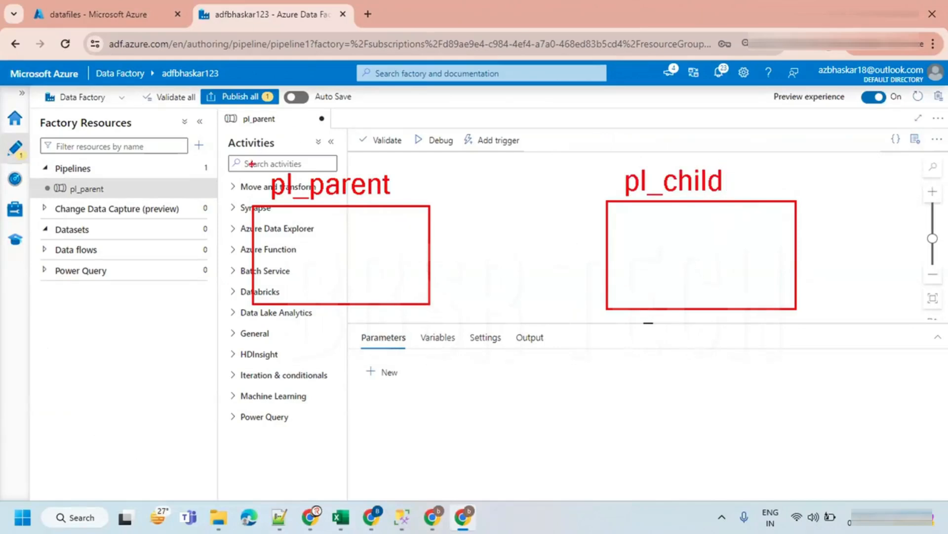
key("b")
type("t")
type("fole")
key("BackSpace")
type("der1")
key("Return")
type("folder2")
key("Return")
type("fo")
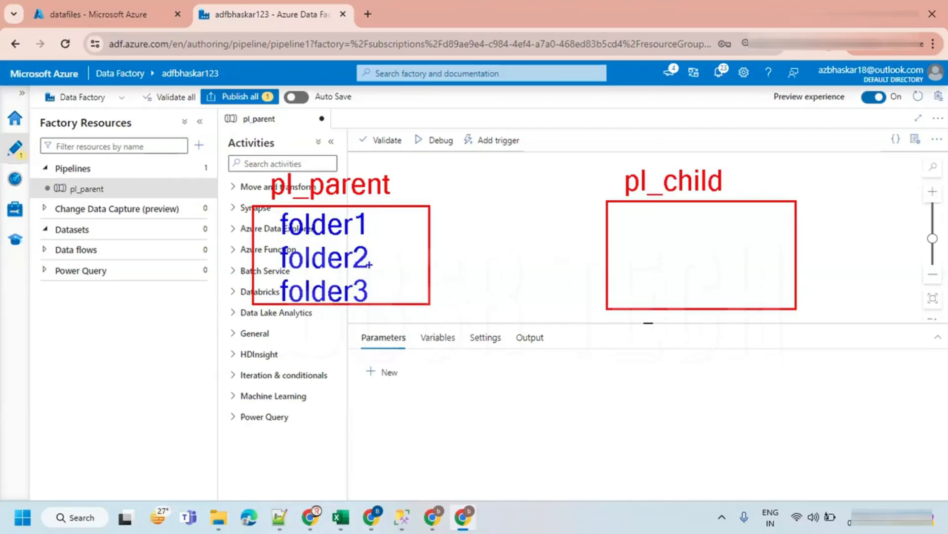
left_click(370, 226)
type("-")
mouse_move(380, 225)
left_mouse_down()
mouse_move(603, 219)
mouse_move(597, 236)
left_mouse_up()
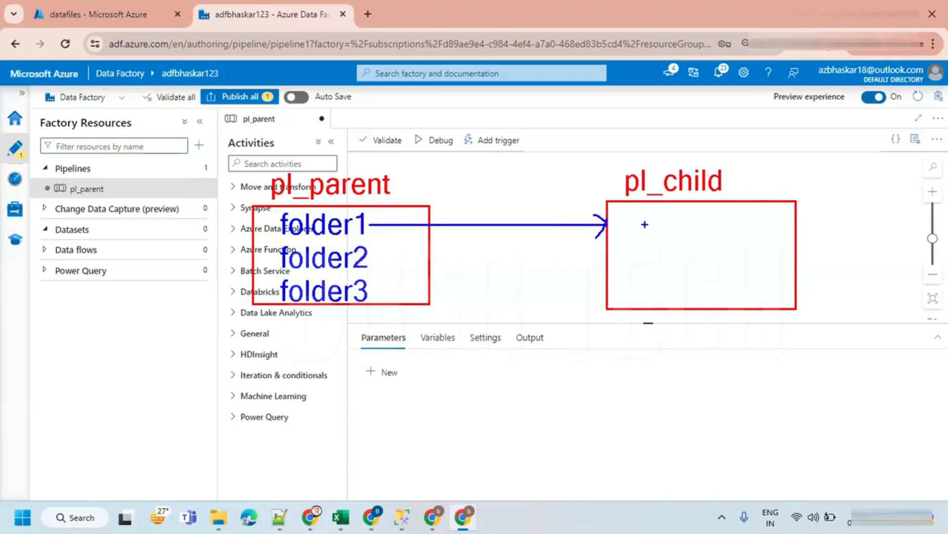
left_click_drag(623, 218, 623, 242)
type("ge")
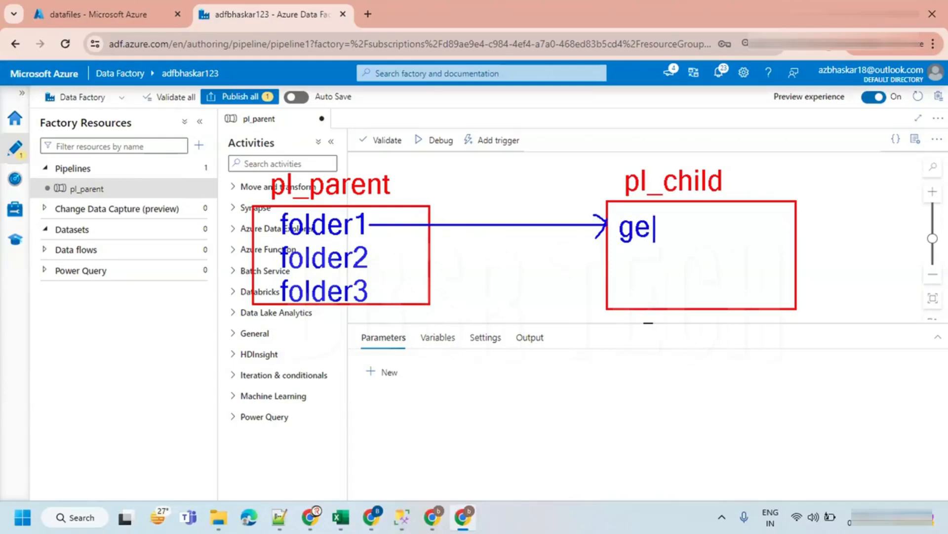
type("t list of files")
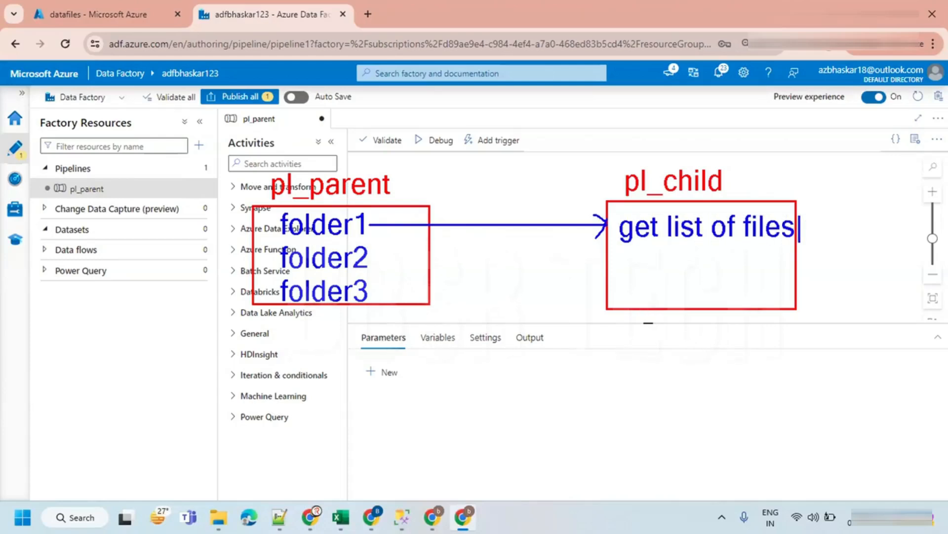
key("Return")
type("from every")
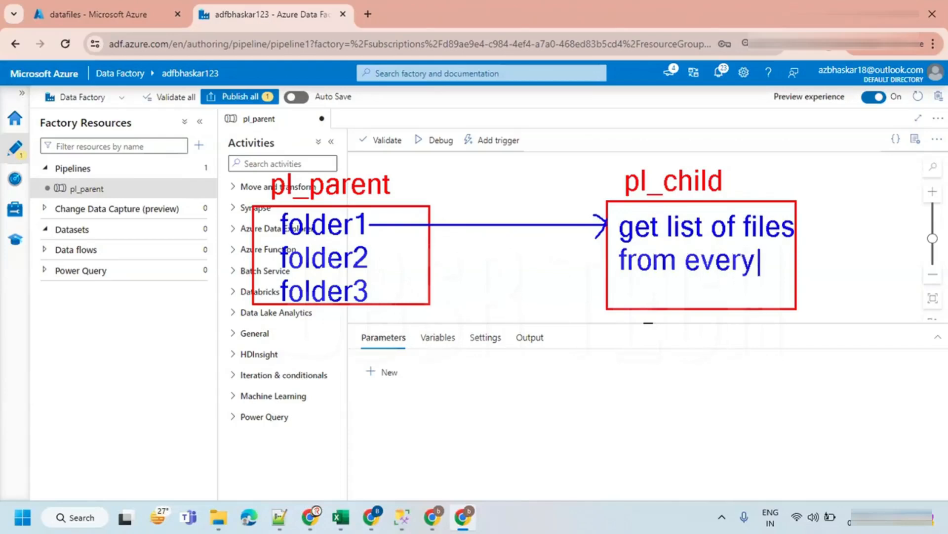
key("Return")
type("folde")
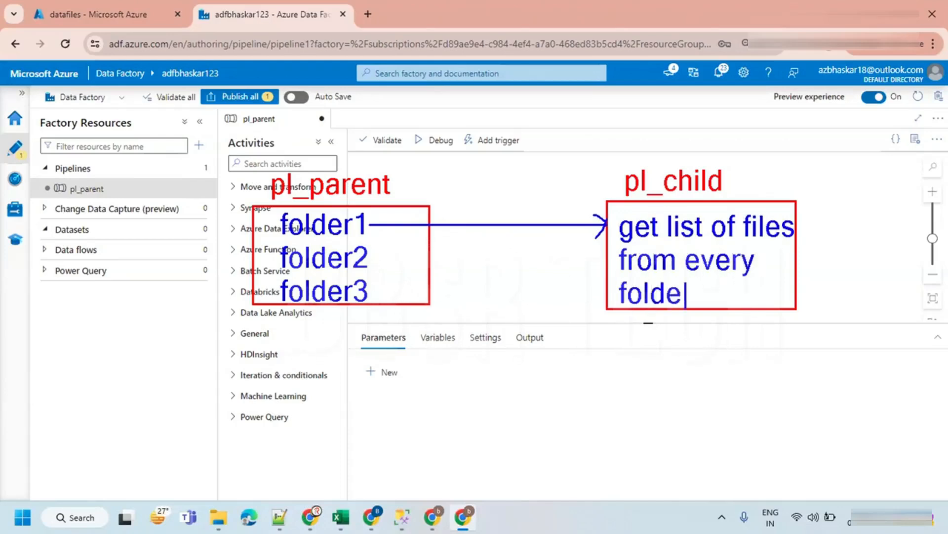
type("r1,fo")
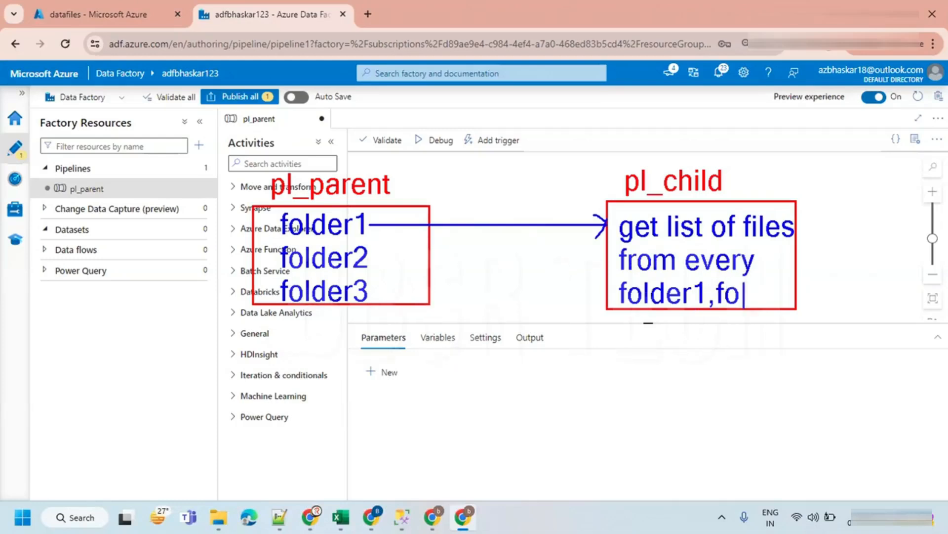
type("lder2...")
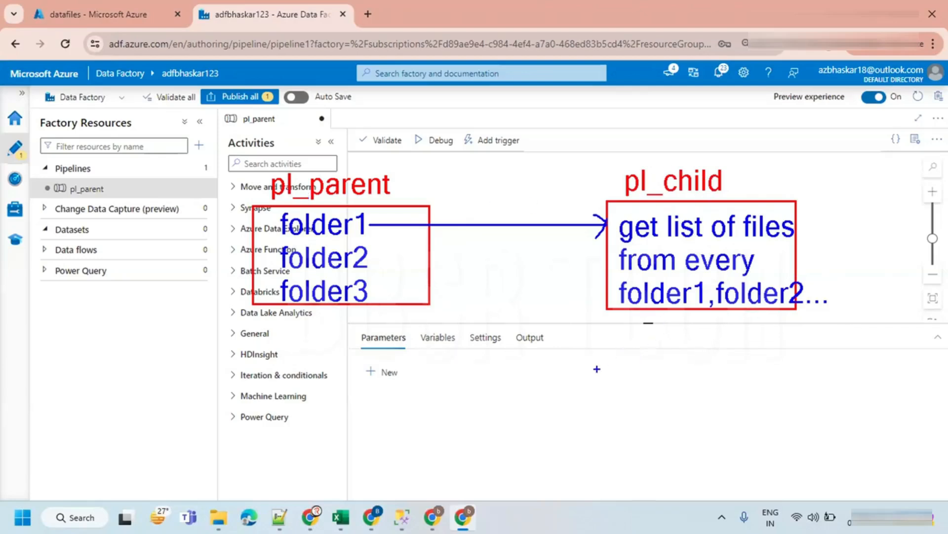
key("r")
key("t")
type("create a ")
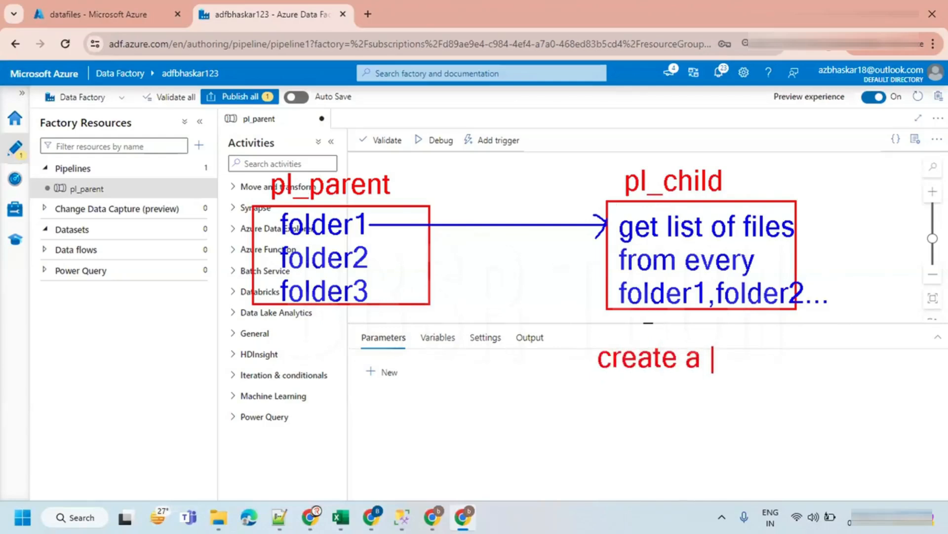
type("pare")
key("BackSpace")
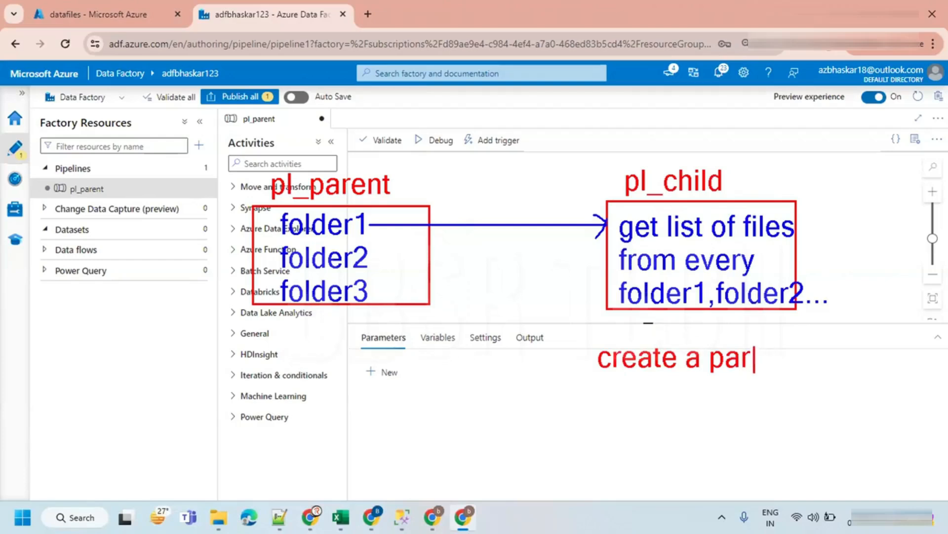
type("ameter")
key("Return")
type("to get folder name from")
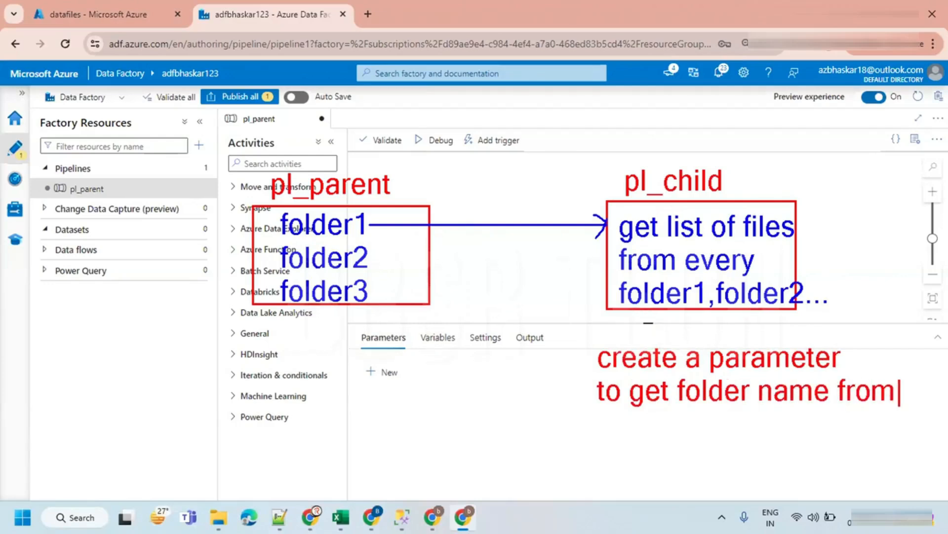
key("Return")
type("pa")
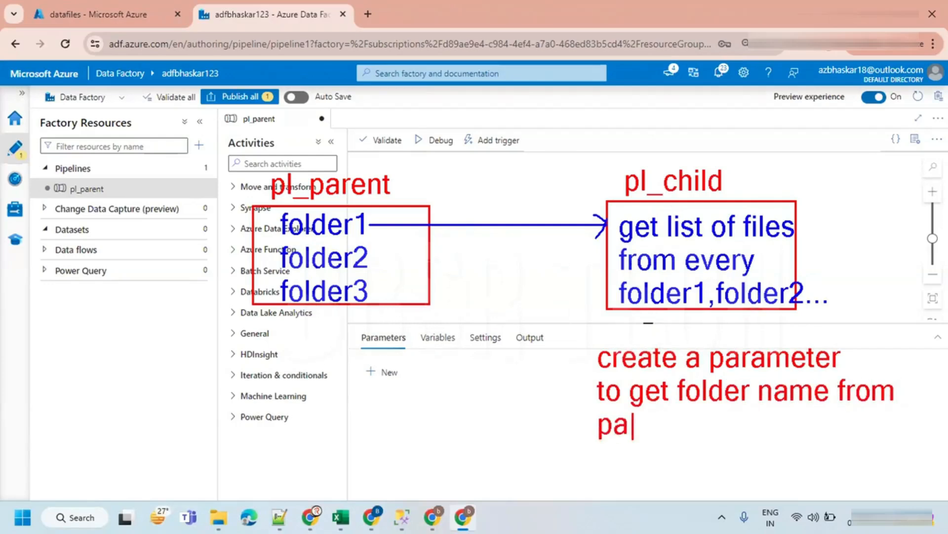
type("rent a")
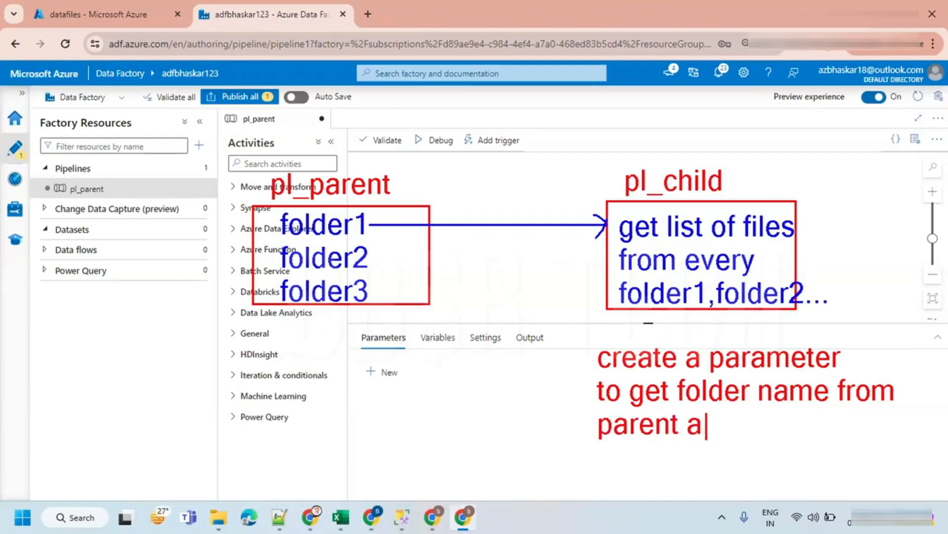
key("BackSpace")
type("pipe")
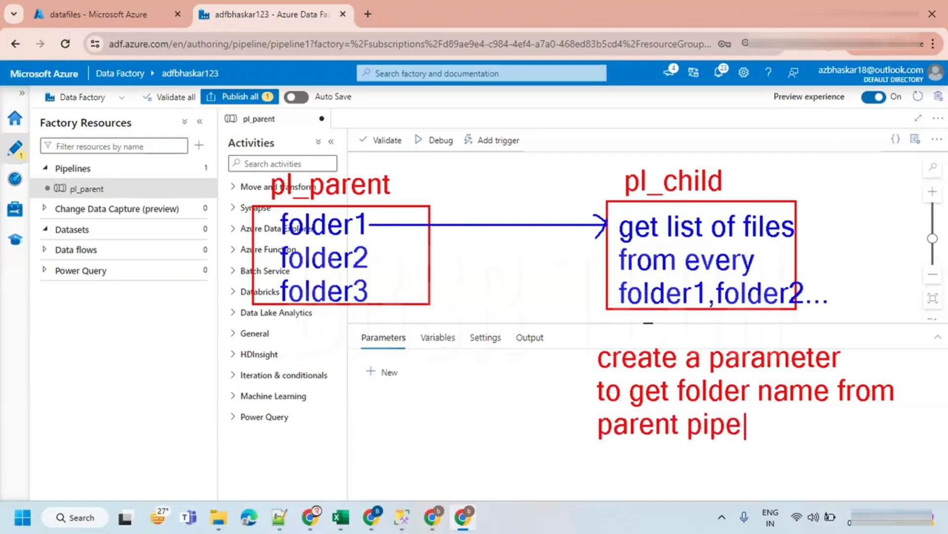
type("line")
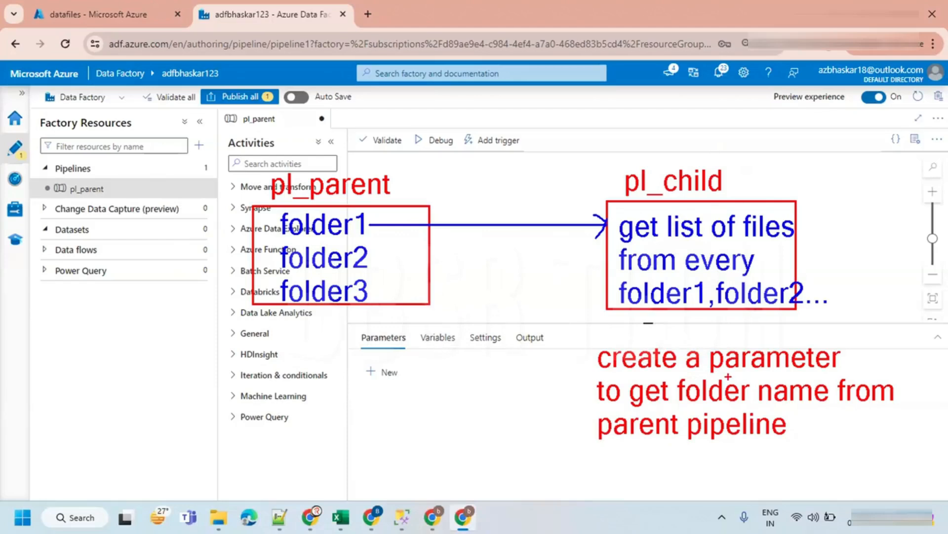
left_click_drag(806, 374, 835, 374)
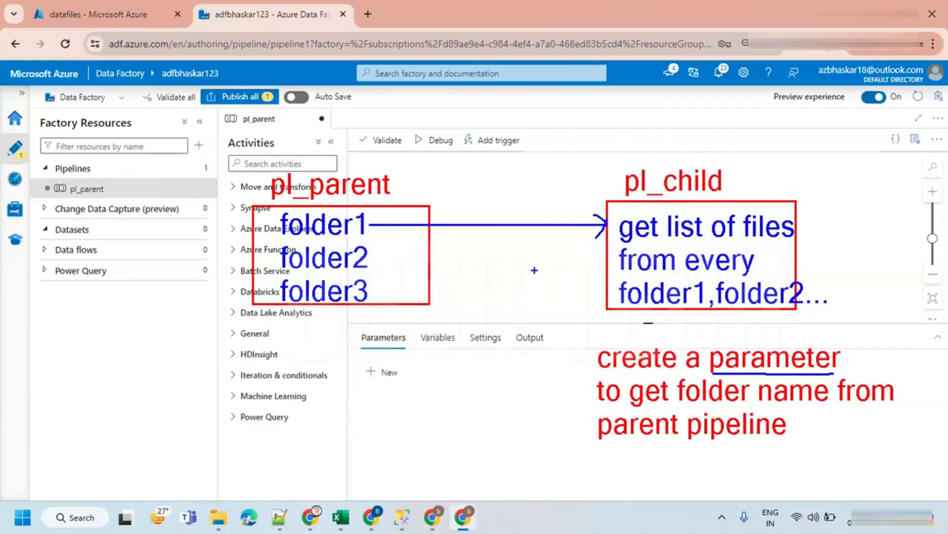
key("Escape")
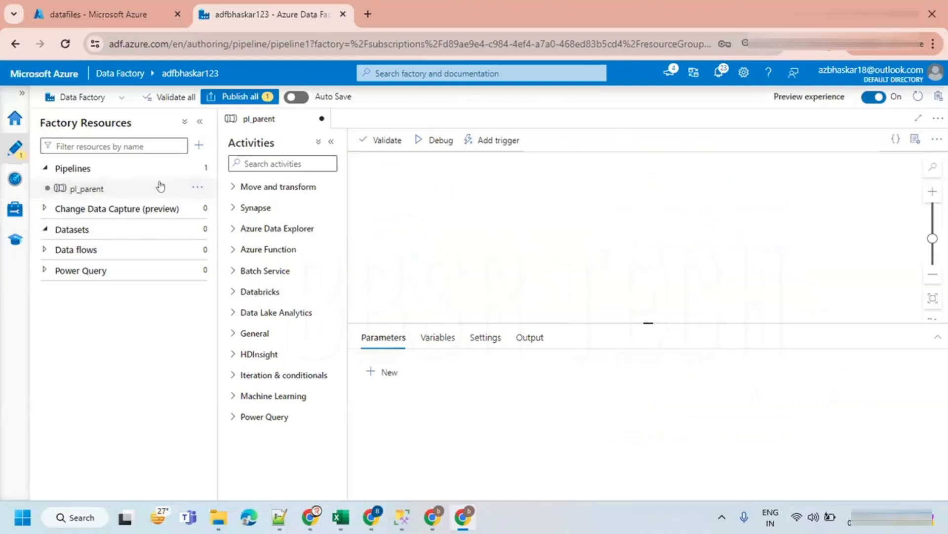
- Create a new pipeline named pl_child and close its properties pane
left_click(198, 187)
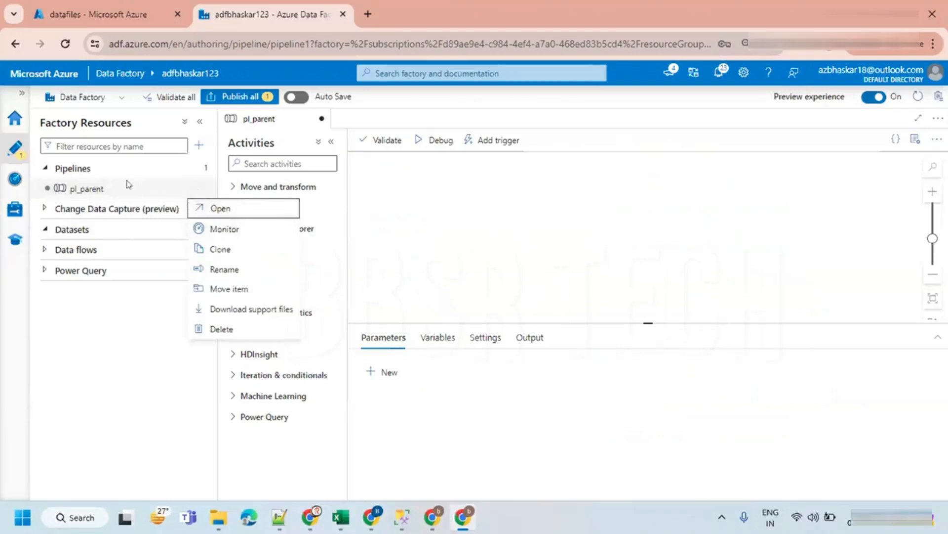
left_click(181, 163)
left_click(199, 169)
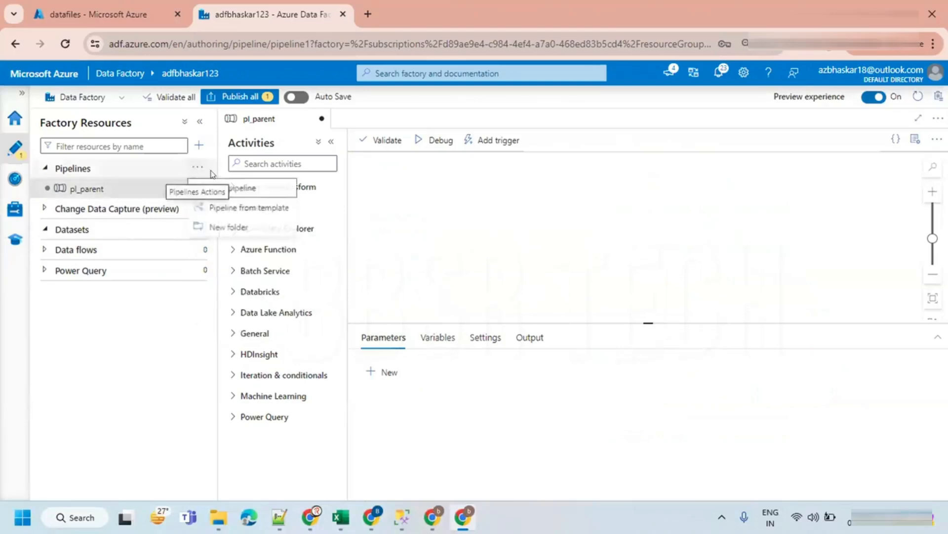
left_click(247, 187)
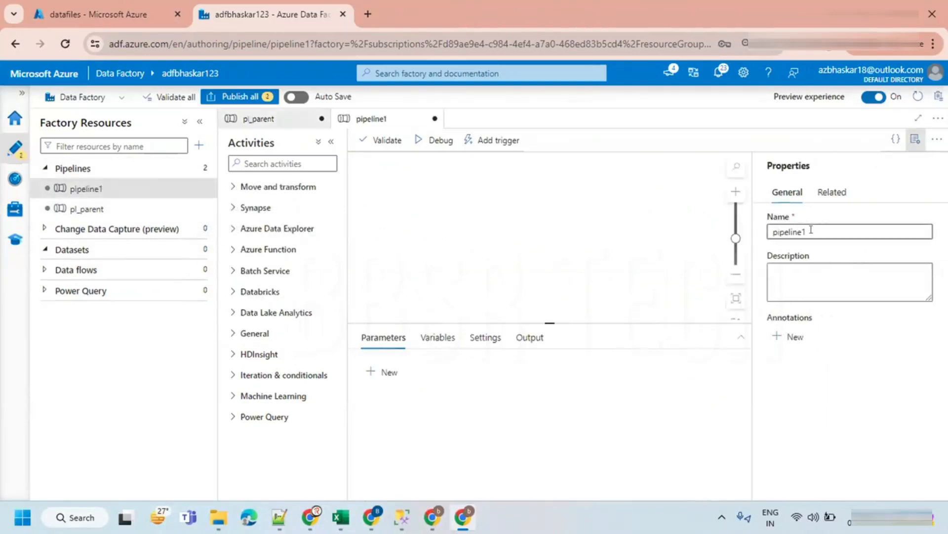
type("pl_d")
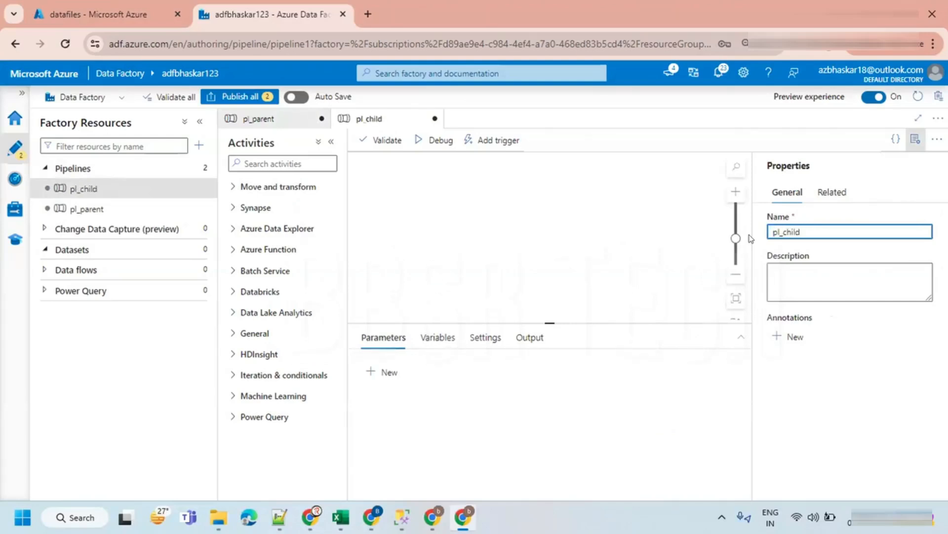
left_click(914, 141)
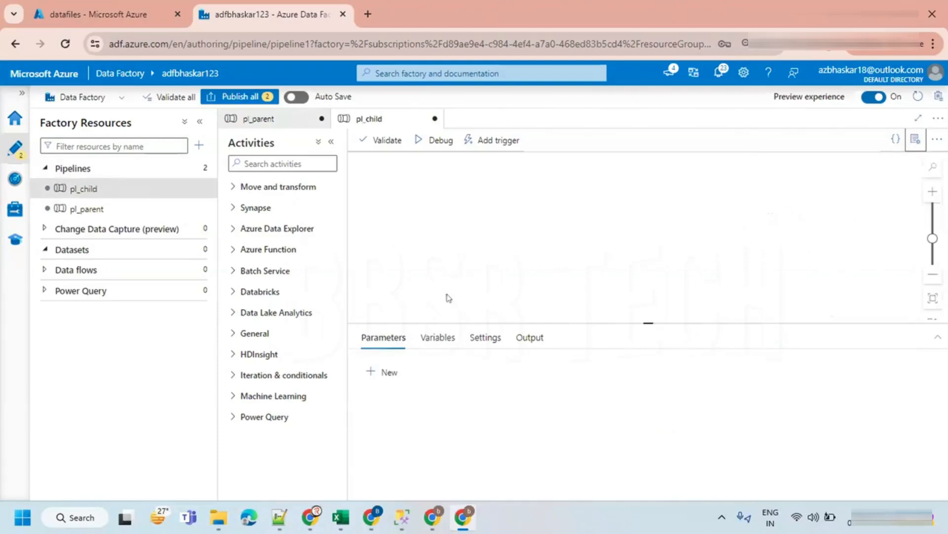
- Add a String parameter named ParentFolder to the pl_child pipeline
left_click(392, 374)
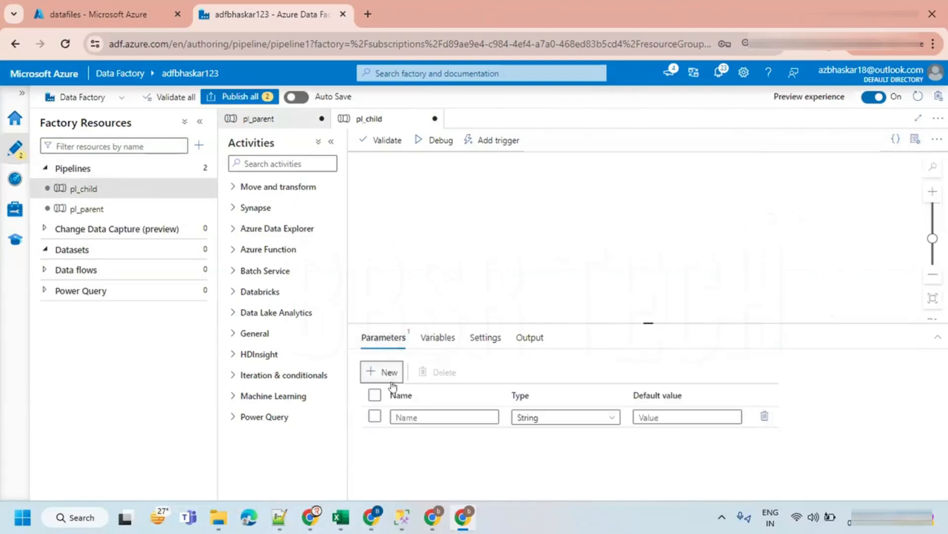
left_click(427, 413)
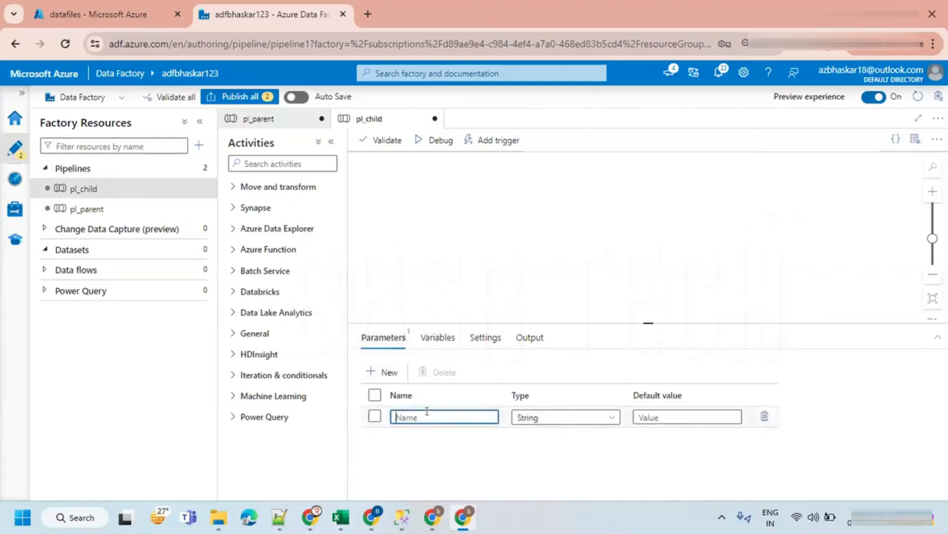
type("ParentFolder")
double_click(437, 416)
left_click(375, 416)
left_click(525, 240)
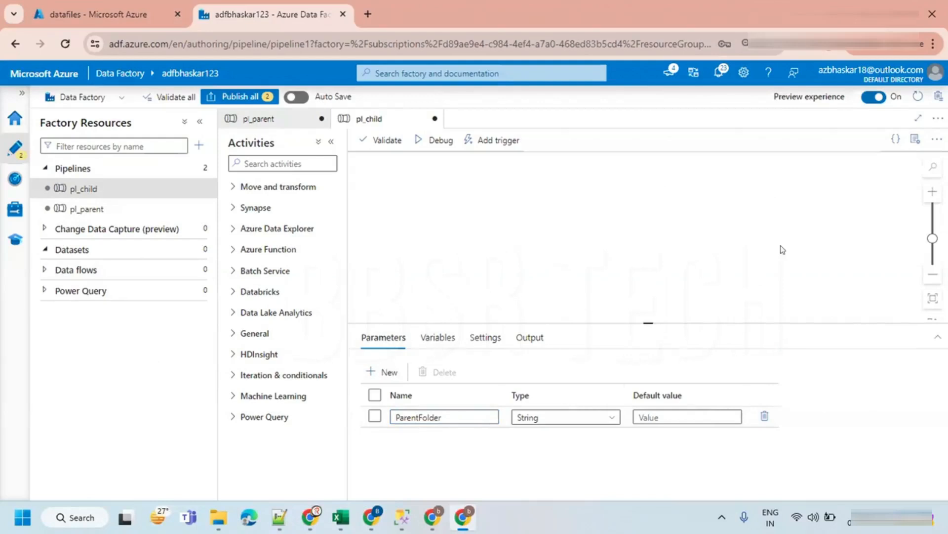
- Open the pl_parent pipeline, briefly collapsing and re-expanding the factory resources pane
left_click(94, 208)
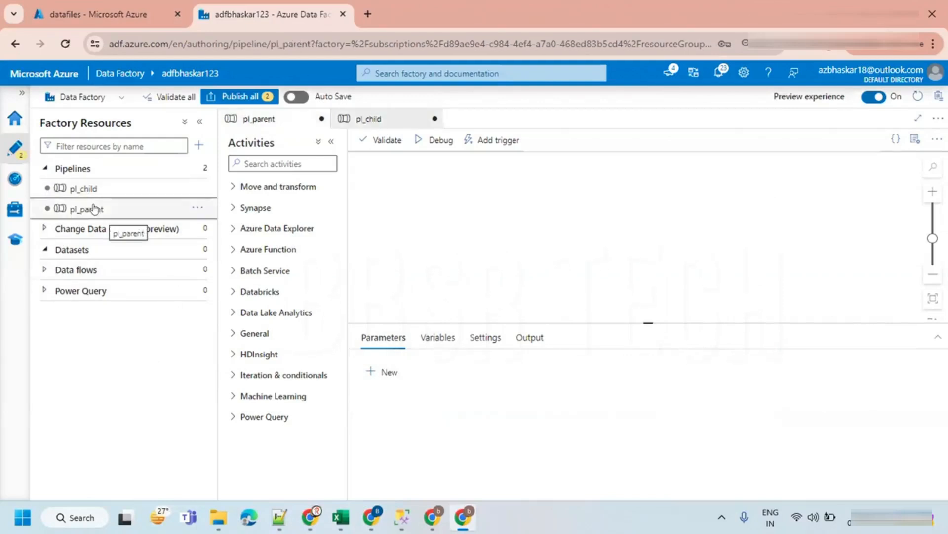
left_click(200, 121)
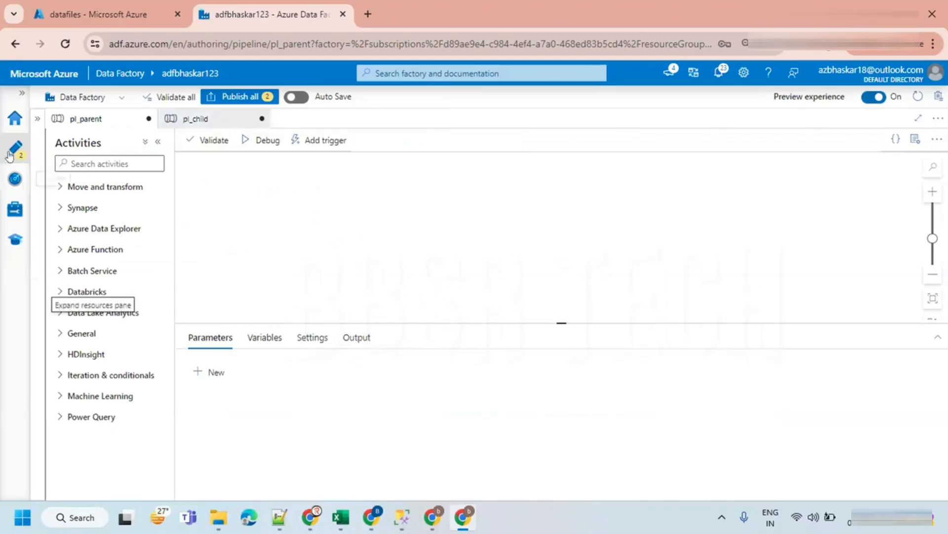
left_click(37, 122)
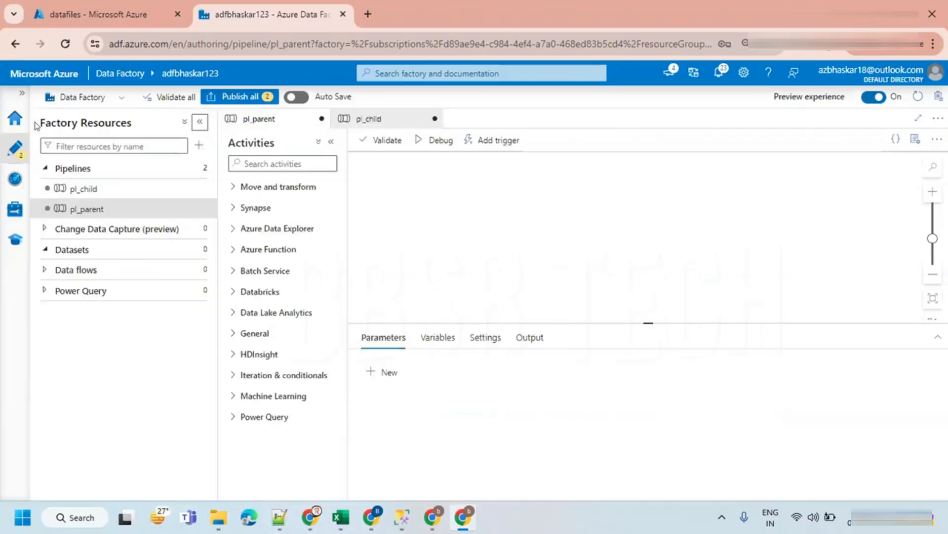
left_click(139, 218)
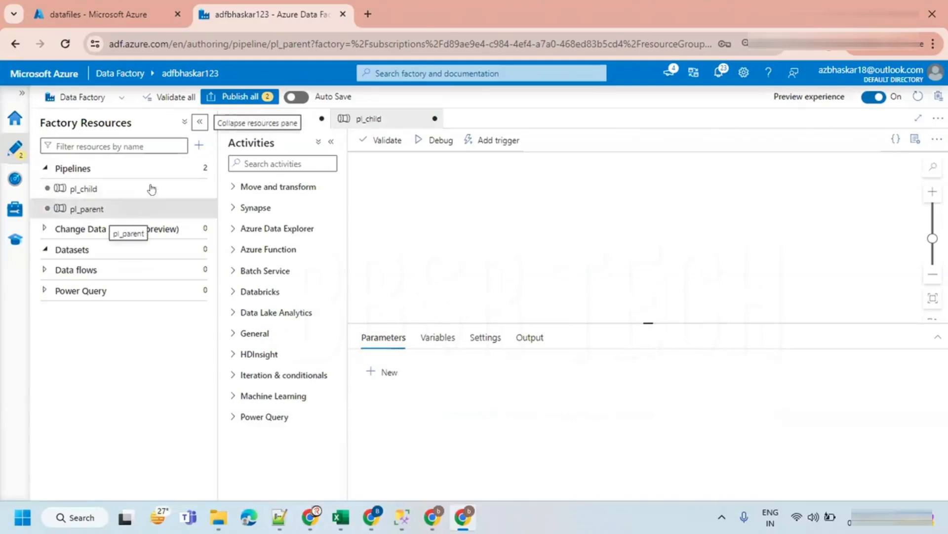
- Review the input folder of the datafiles container in the storage tab, then return to Data Factory
left_click(138, 22)
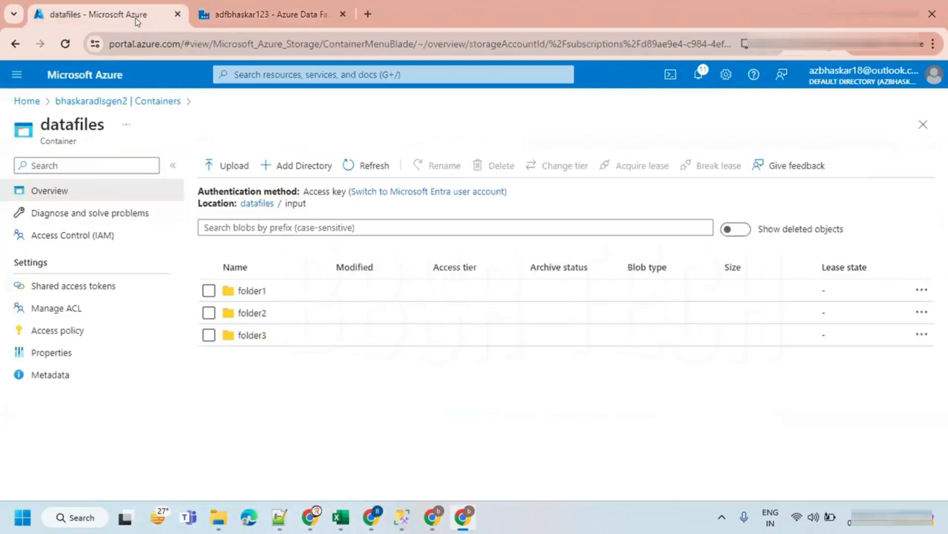
double_click(285, 202)
left_click(266, 14)
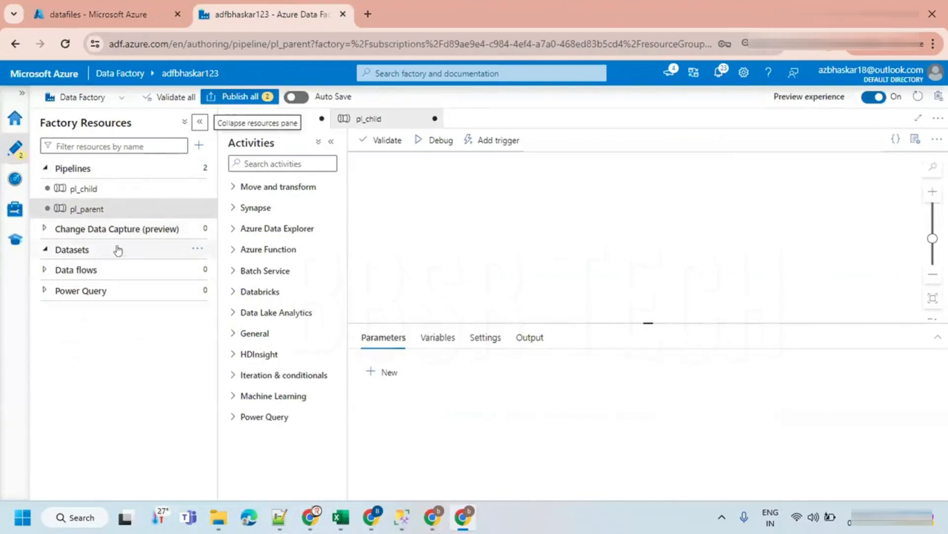
left_click(197, 248)
left_click(220, 269)
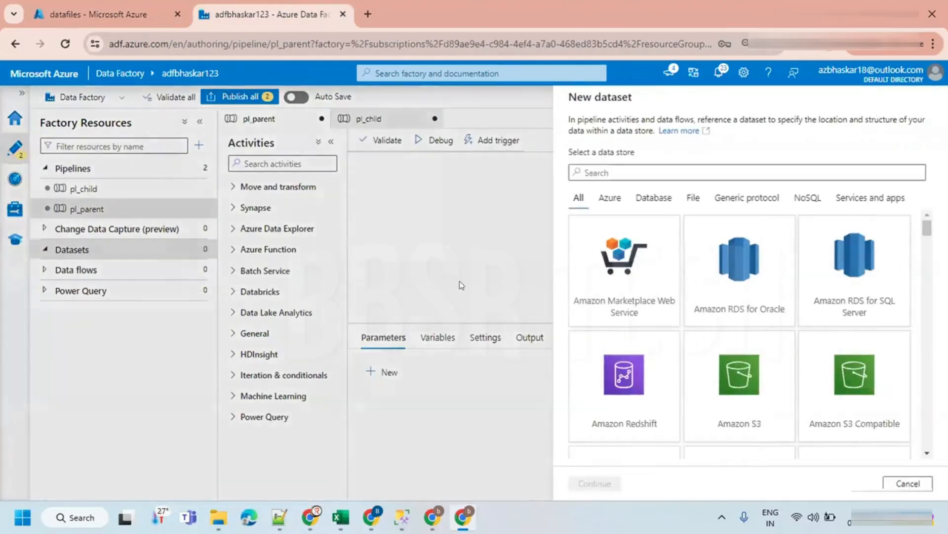
left_click(610, 199)
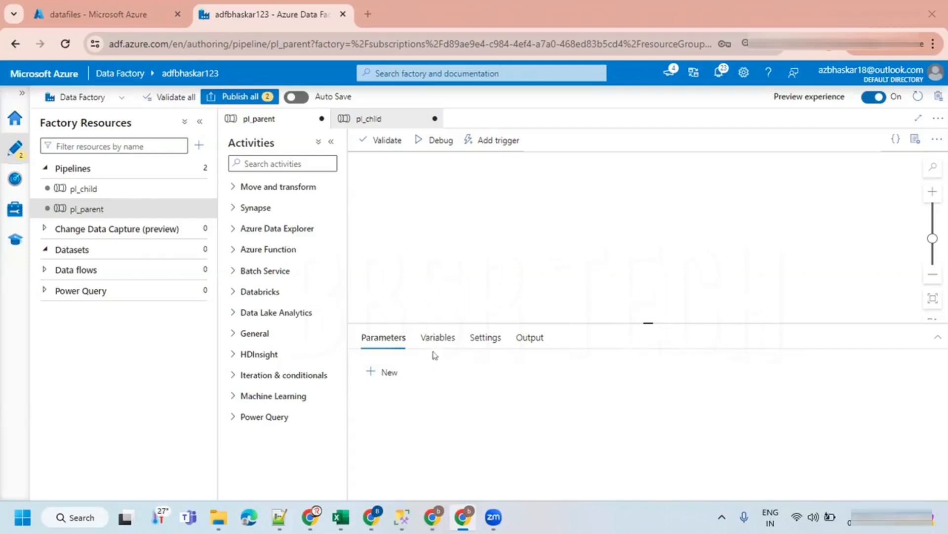
- Start a new Azure Data Lake Storage Gen2 dataset using the DelimitedText format
left_click(172, 200)
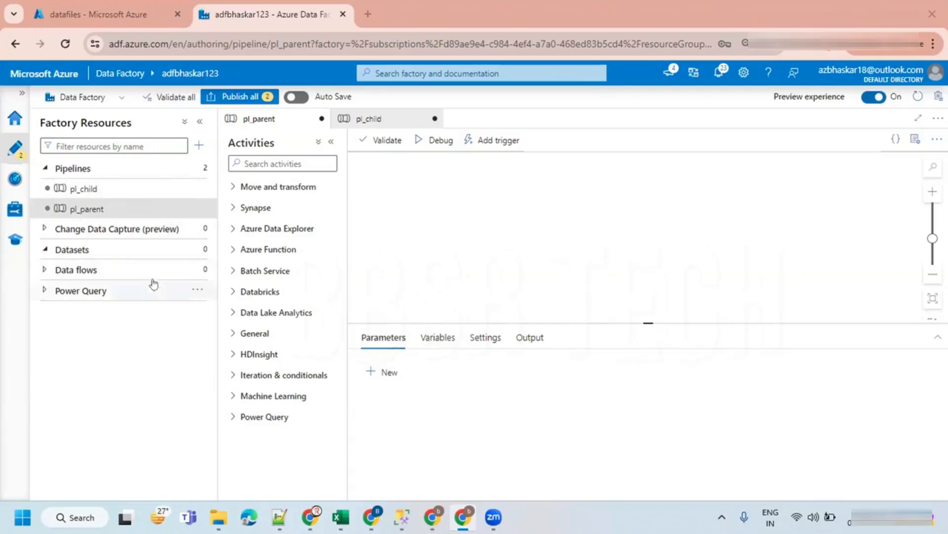
left_click(197, 250)
left_click(215, 268)
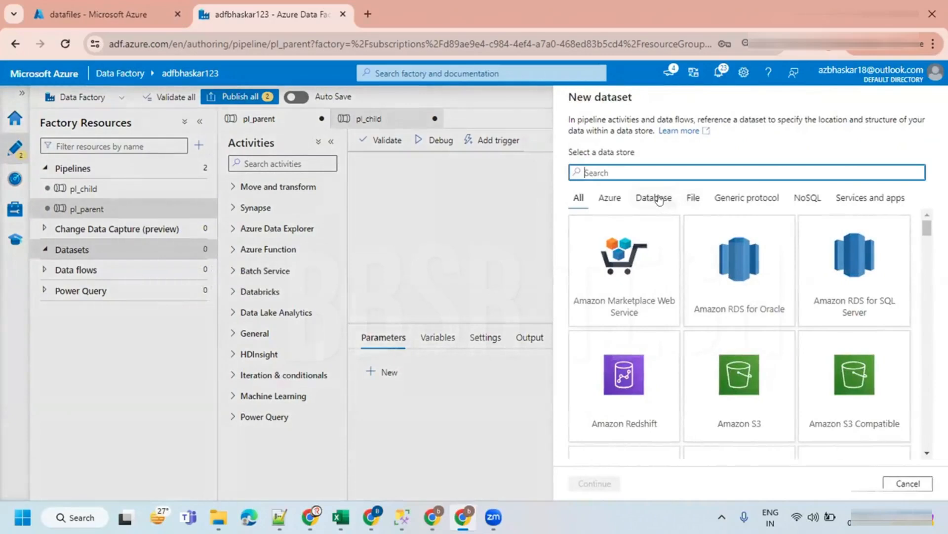
left_click(610, 198)
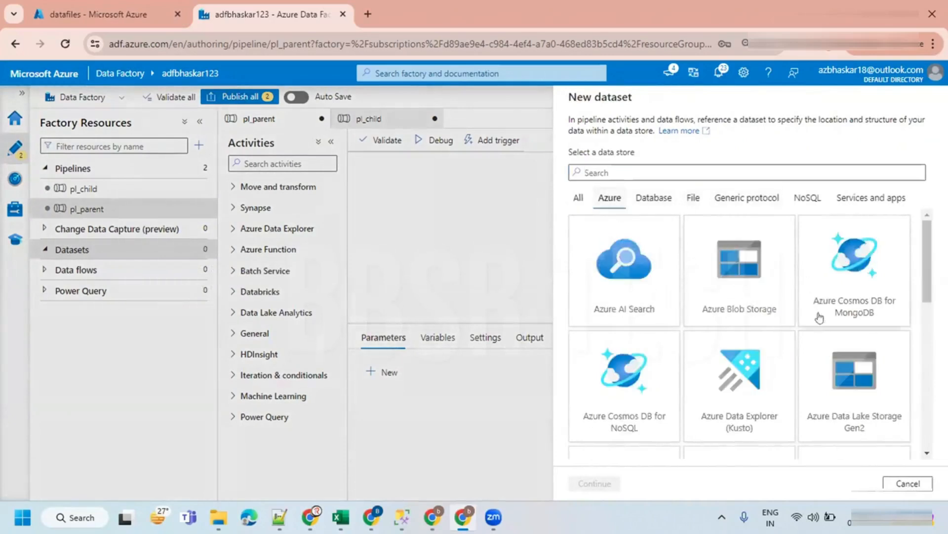
scroll(790, 326, "down", 1)
left_click(846, 298)
left_click(588, 484)
left_click(835, 188)
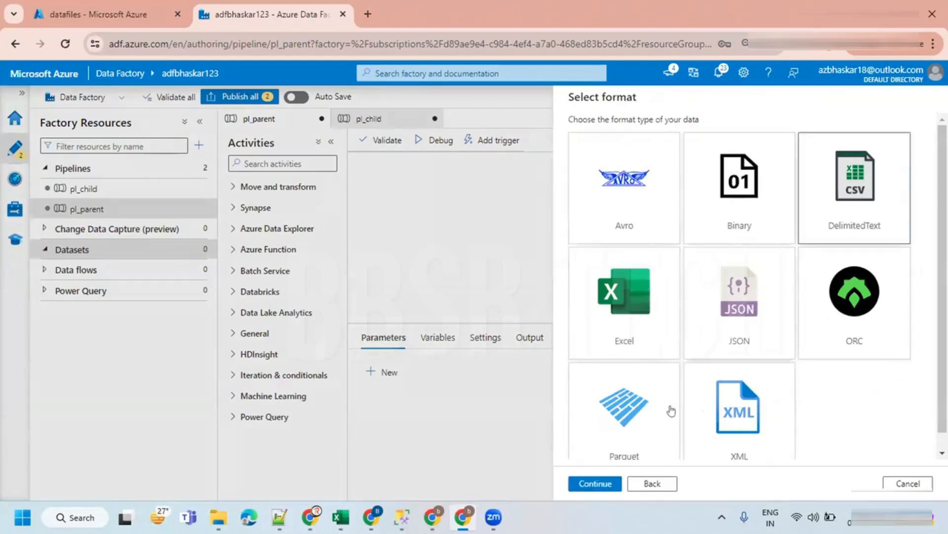
left_click(594, 484)
- Name the dataset ds_datafiles_input and set its linked service to ls_bhaskaradlsgen2
key("ctrl+a")
type("d")
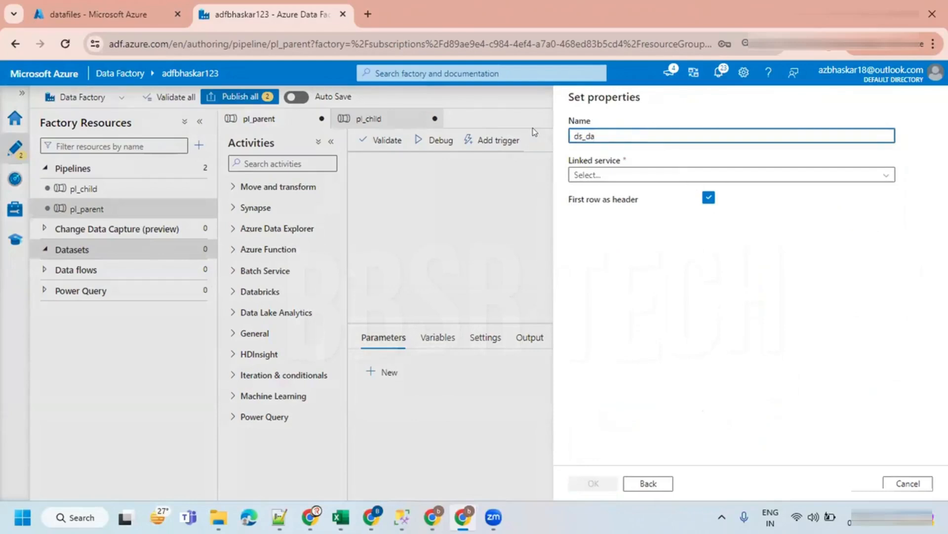
type("s_datafiles_input")
left_click(634, 175)
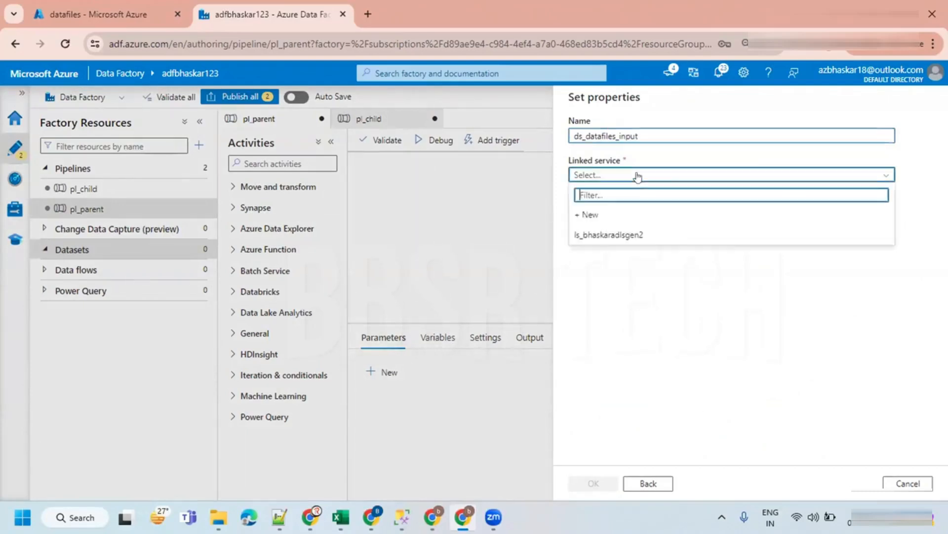
left_click(626, 234)
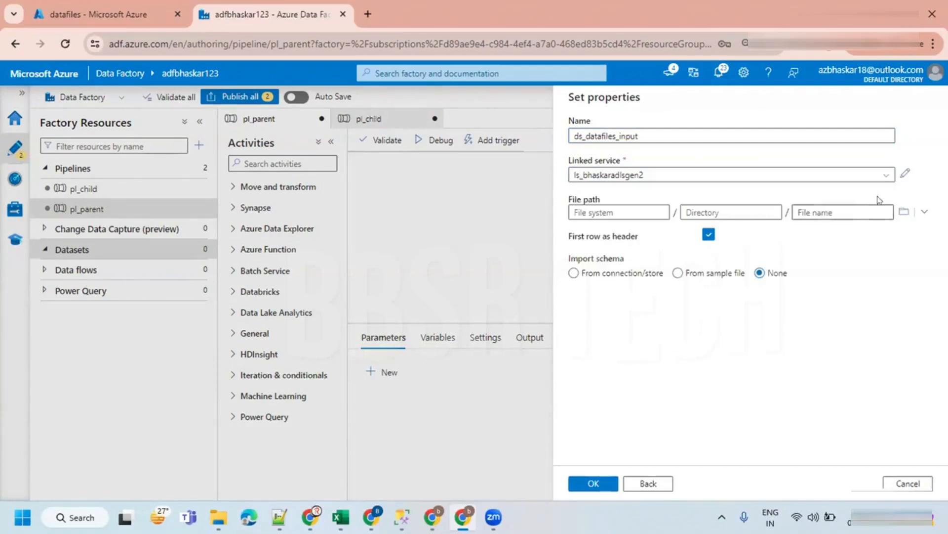
- Browse the dataset's file path and select the input folder of the datafiles container
left_click(891, 210)
left_click(604, 165)
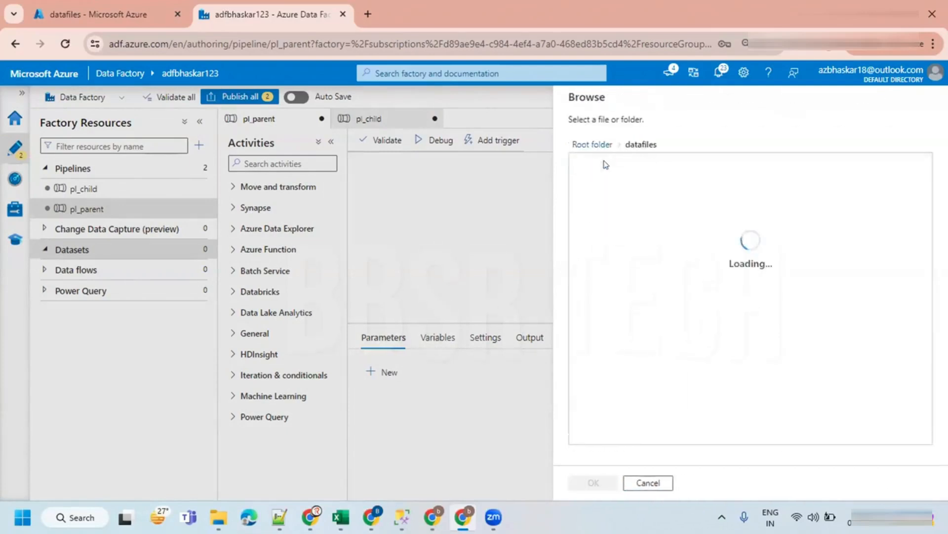
left_click(589, 168)
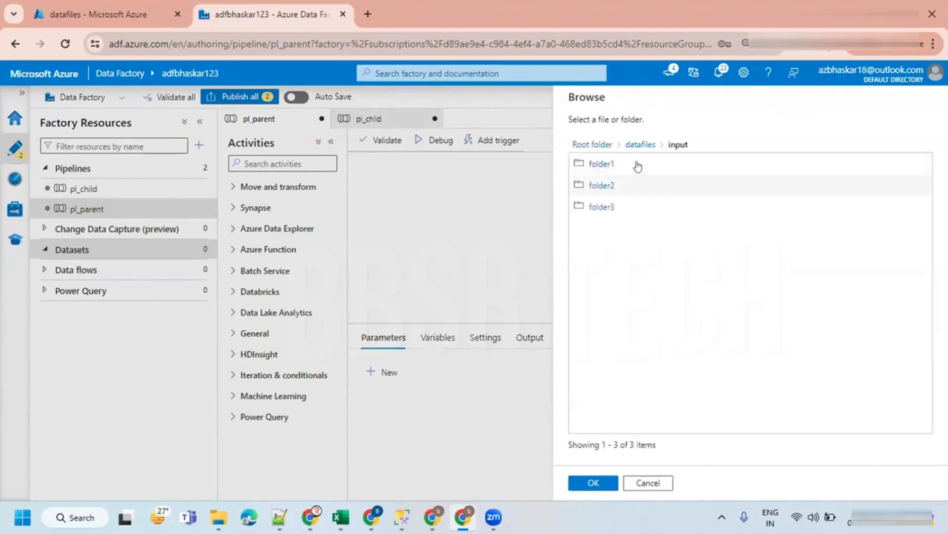
left_click(593, 483)
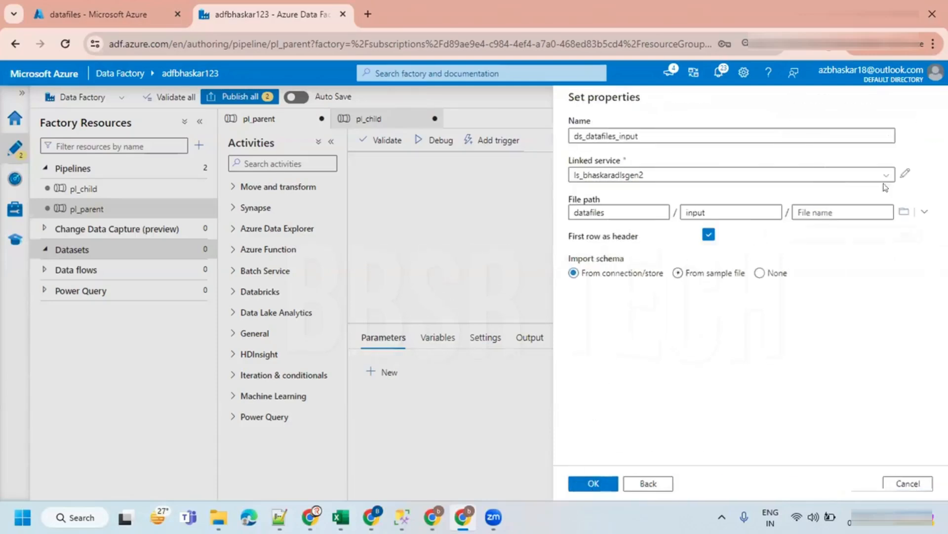
- Turn off first row as header, set schema import to None, and create the dataset
left_click(709, 234)
left_click(760, 272)
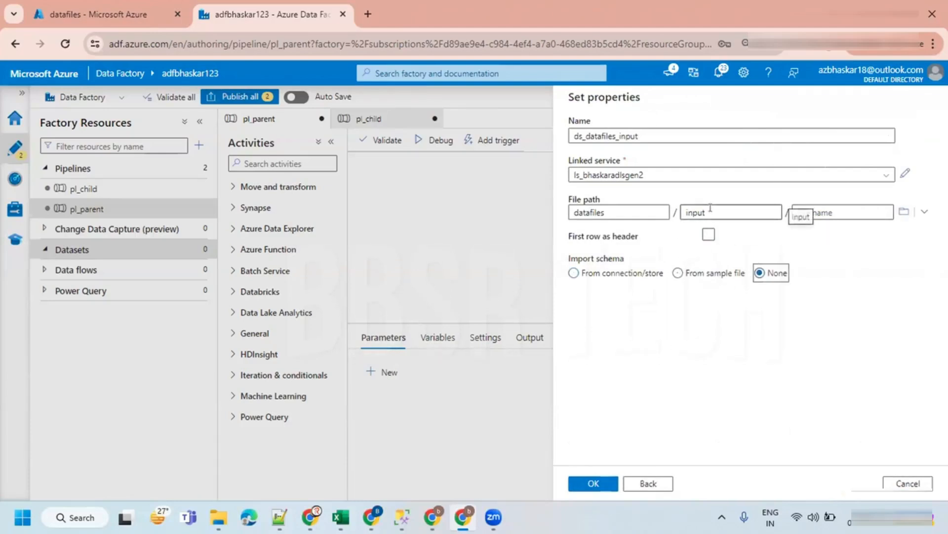
left_click(594, 483)
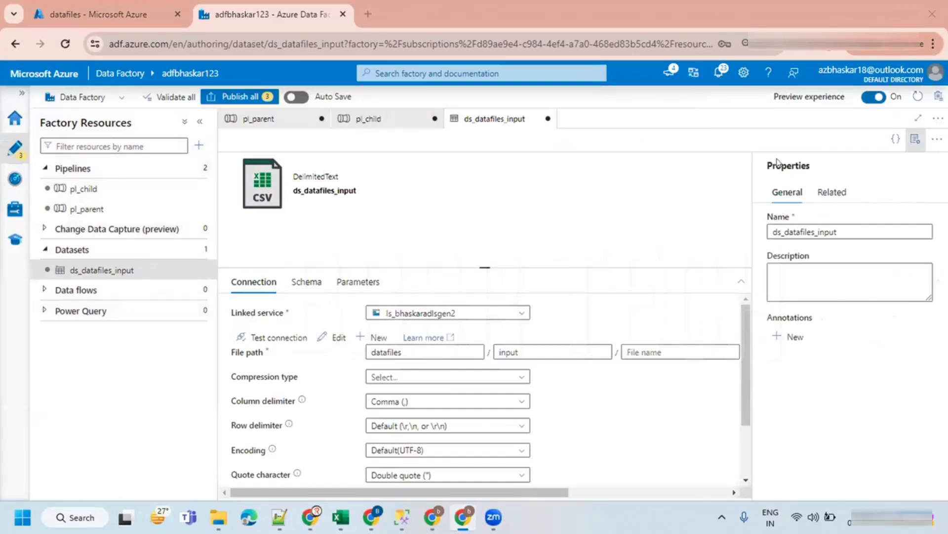
- Return to the pl_parent pipeline and add a Get Metadata activity to its canvas
left_click(915, 139)
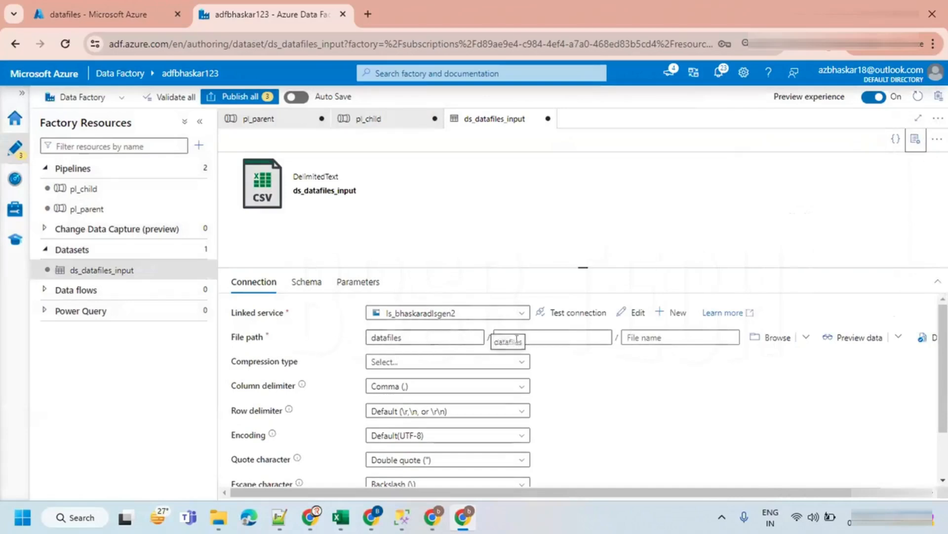
left_click(252, 119)
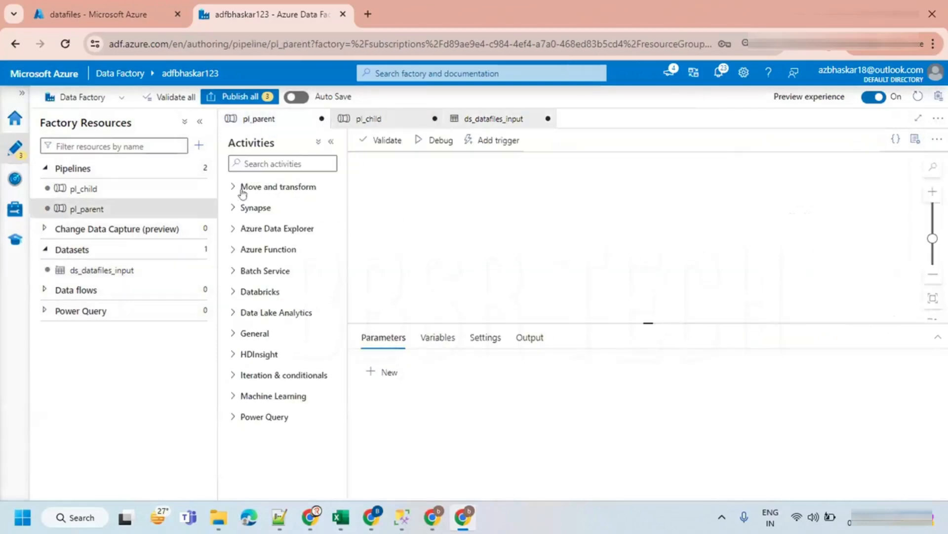
left_click(263, 164)
type("get")
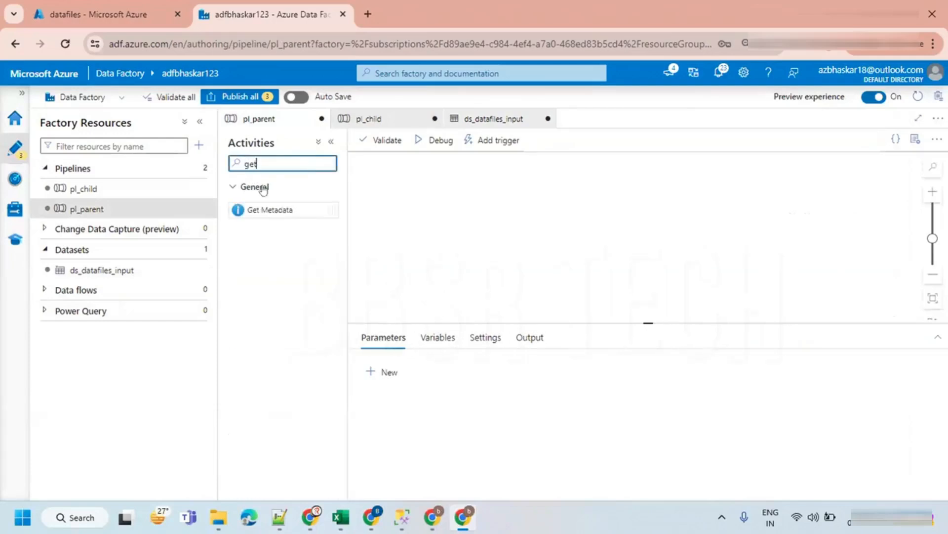
left_click_drag(263, 209, 489, 198)
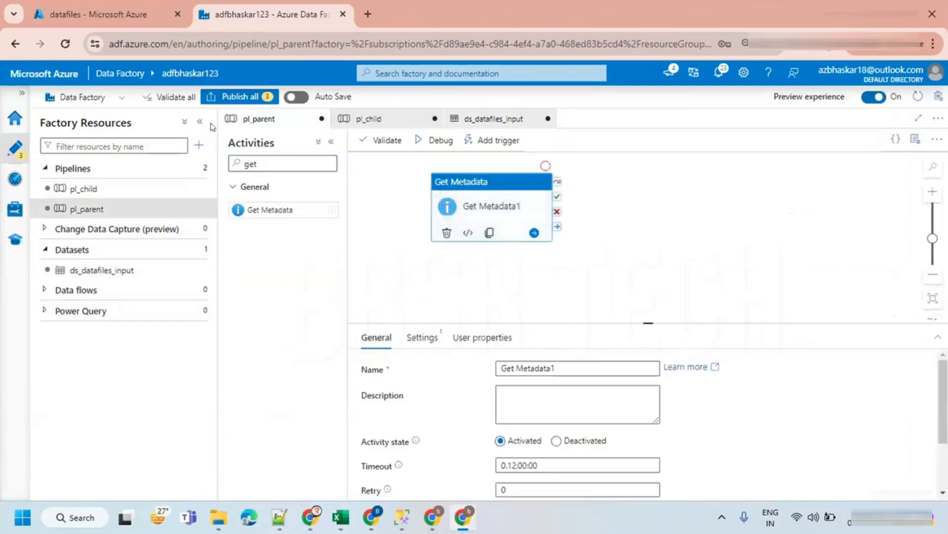
- Set Get Metadata1's dataset to ds_datafiles_input and add a Child items field to its field list
left_click(200, 121)
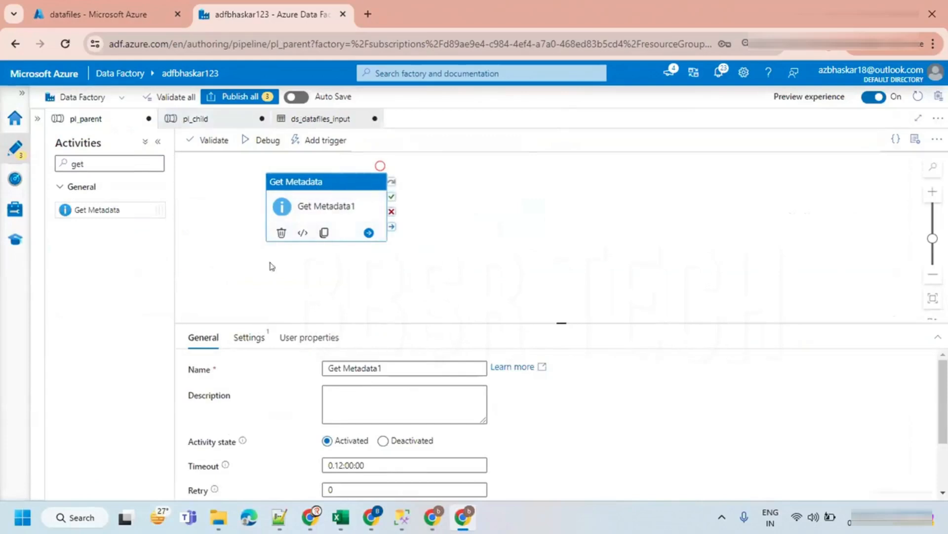
left_click(251, 338)
left_click(361, 368)
left_click(366, 386)
left_click_drag(548, 318, 547, 260)
left_click(341, 328)
left_click(364, 370)
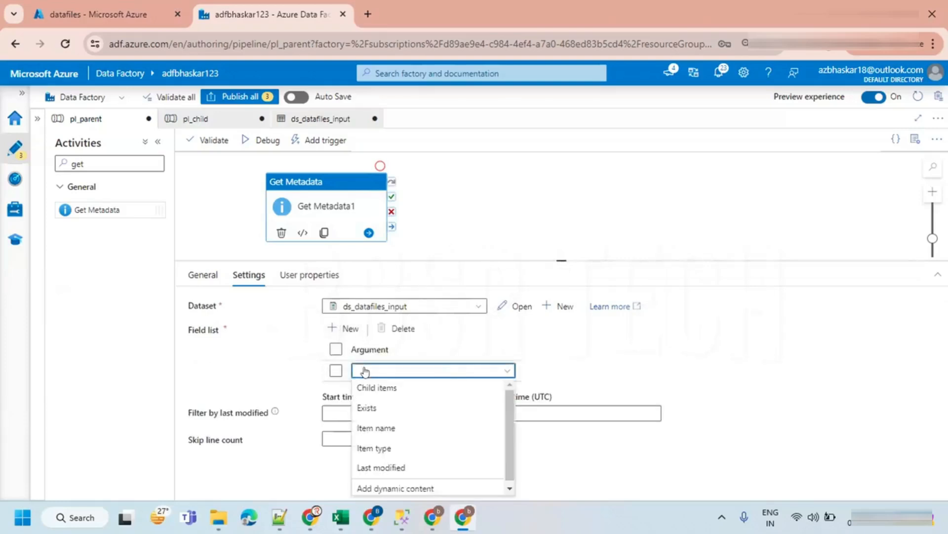
left_click(374, 386)
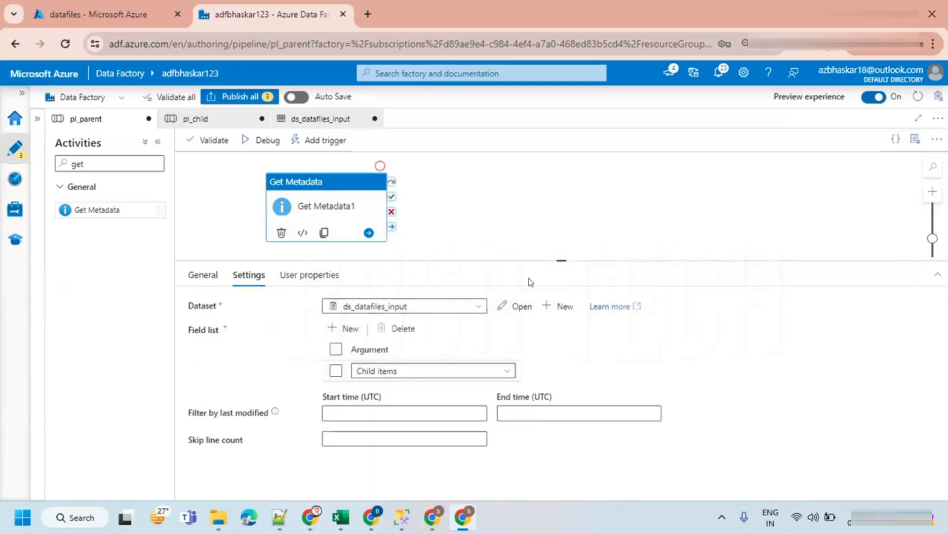
- Debug the pl_parent pipeline
left_click(534, 256)
left_click_drag(529, 253, 525, 339)
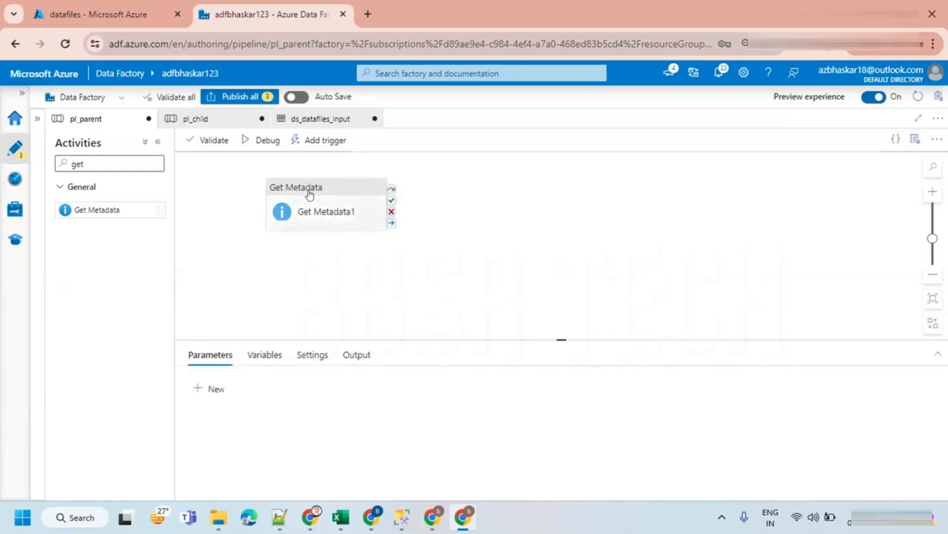
left_click(250, 142)
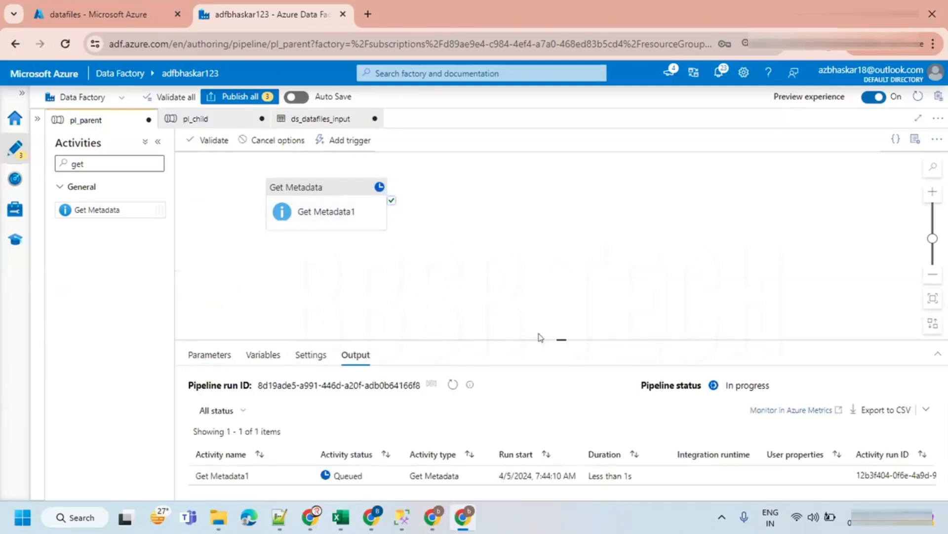
left_click_drag(539, 337, 539, 271)
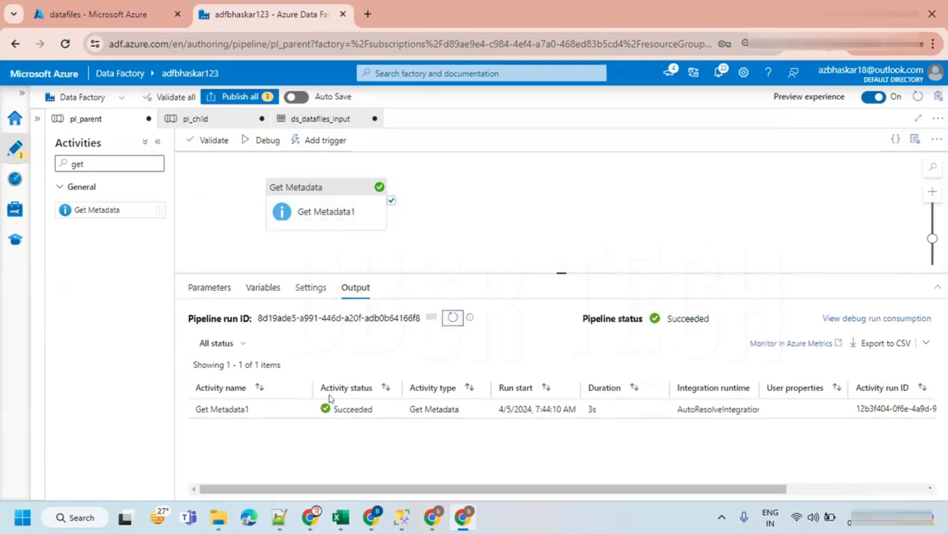
- Open and examine Get Metadata1's debug output, including the childItems folder names
left_click(279, 409)
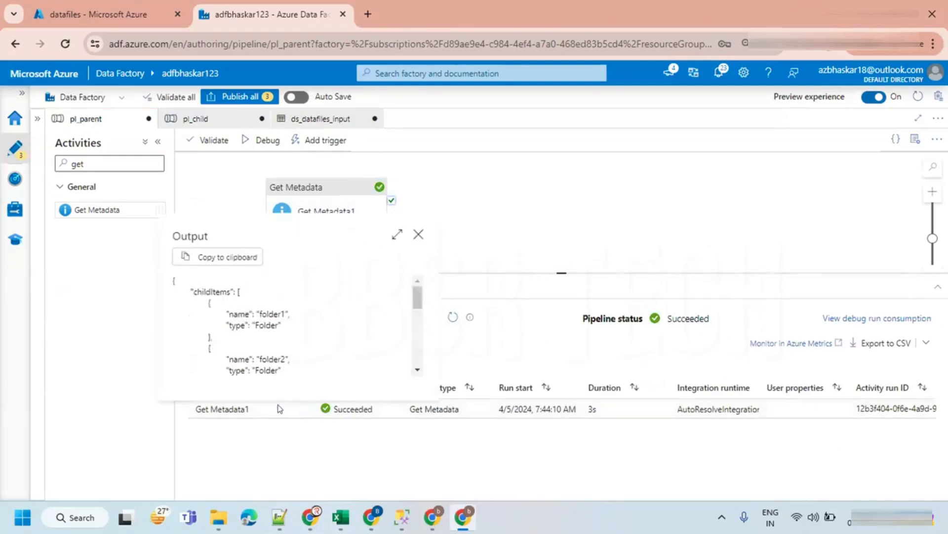
left_click(396, 237)
double_click(87, 138)
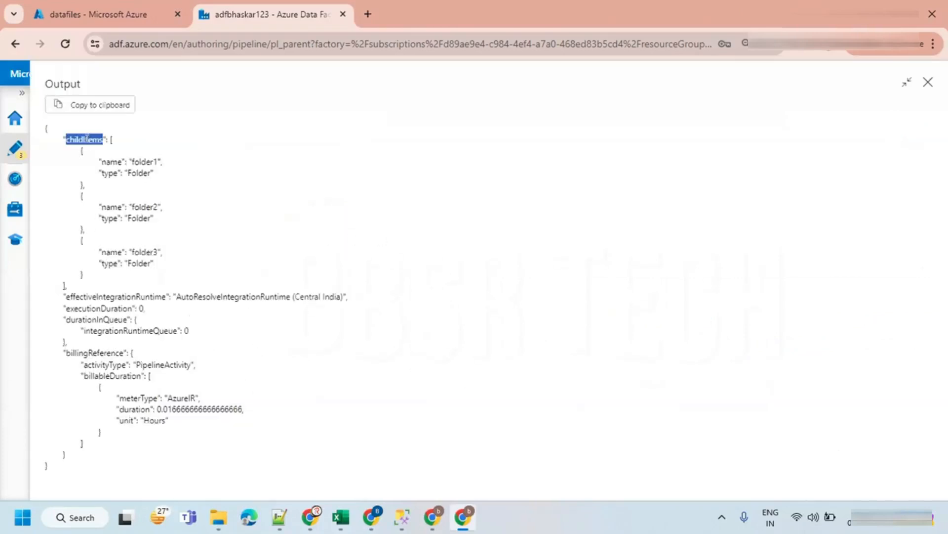
double_click(111, 162)
double_click(140, 162)
double_click(143, 207)
left_click(141, 250)
double_click(141, 250)
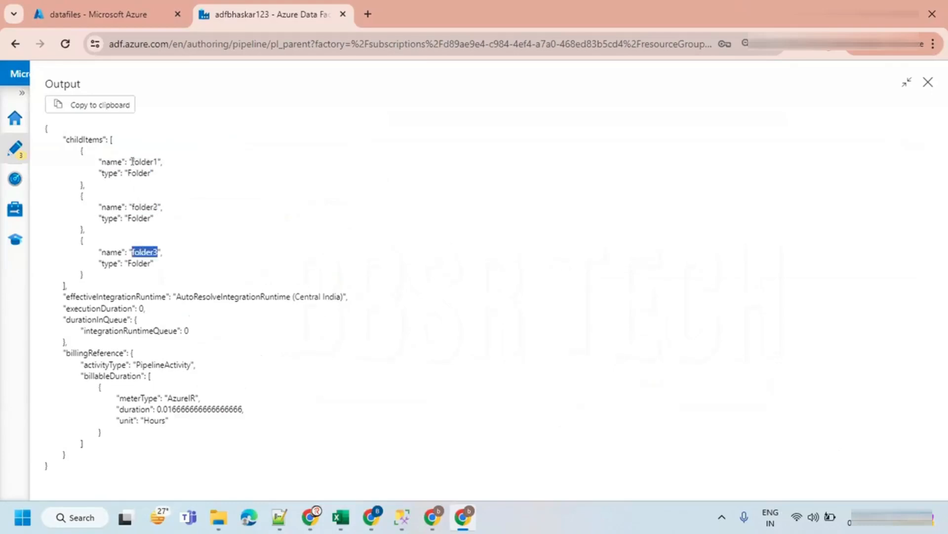
double_click(133, 162)
double_click(143, 206)
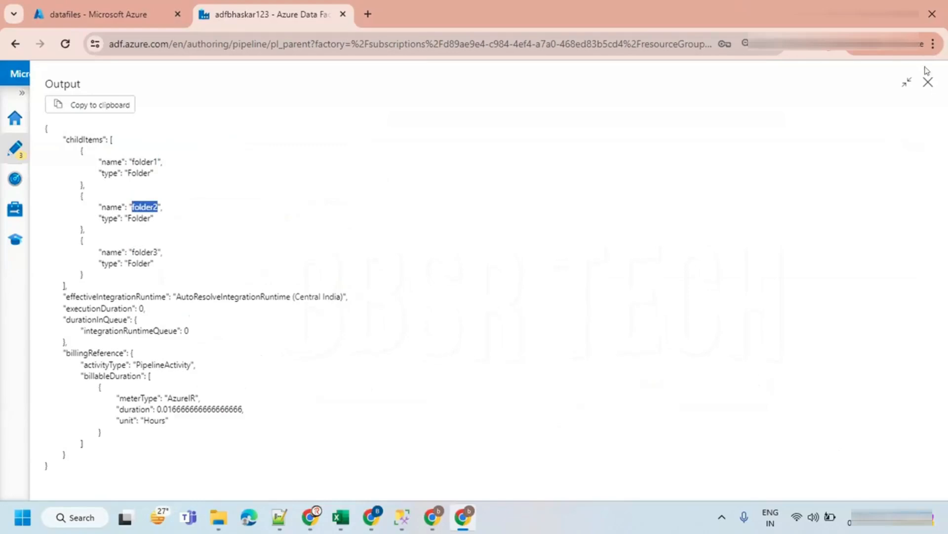
left_click(928, 82)
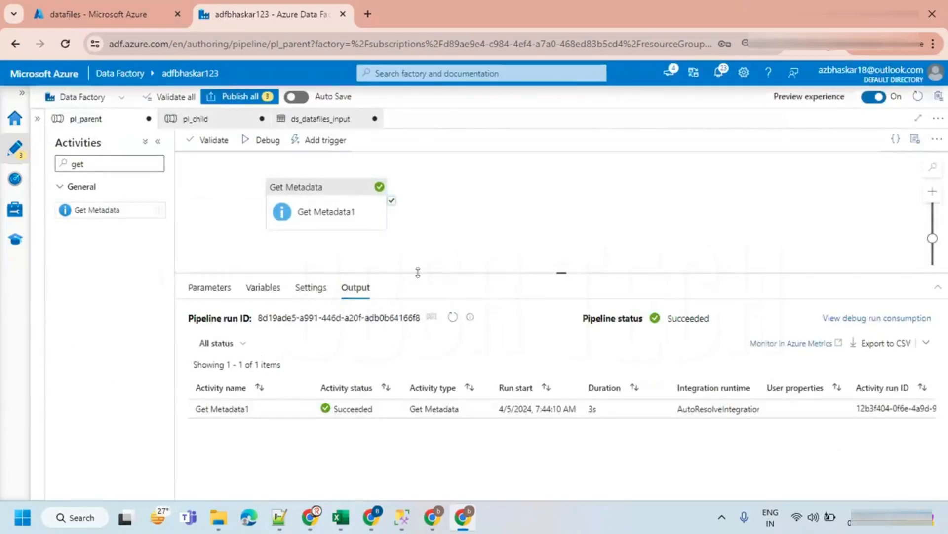
- Add a ForEach activity and connect Get Metadata1's success output to it
left_click_drag(418, 272, 418, 306)
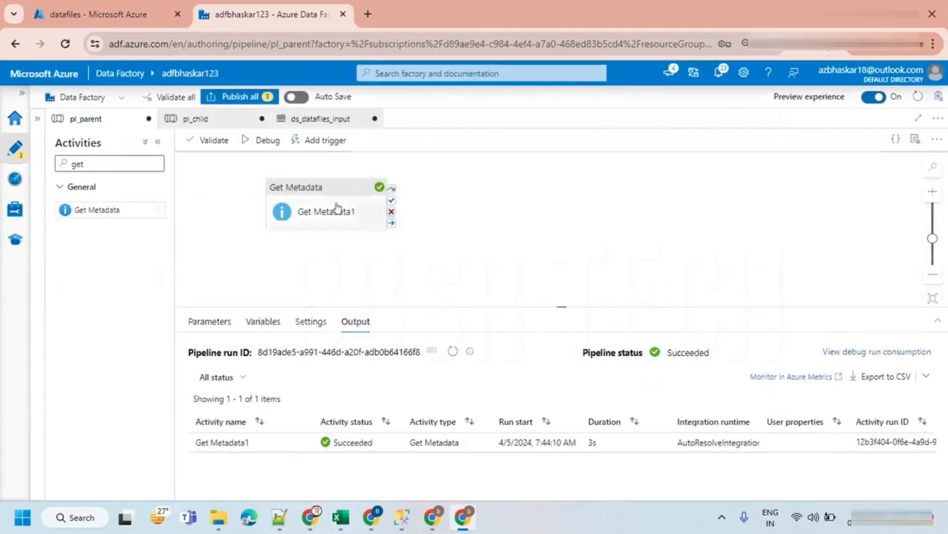
left_click(336, 207)
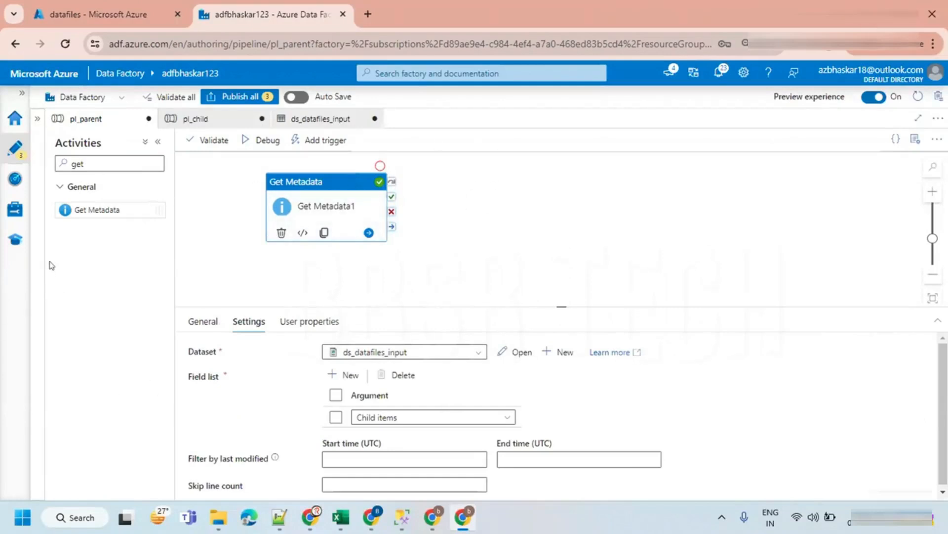
left_click_drag(86, 163, 51, 165)
key("BackSpace")
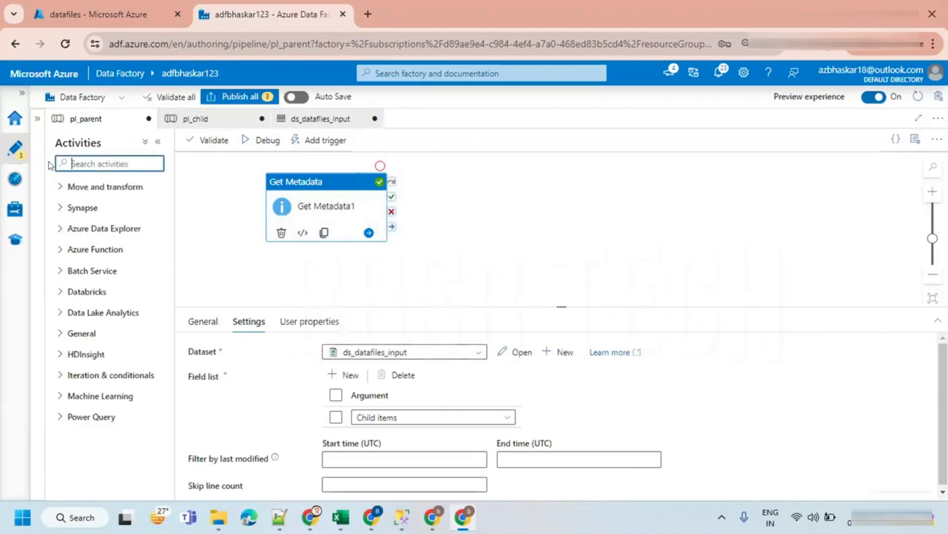
type("for")
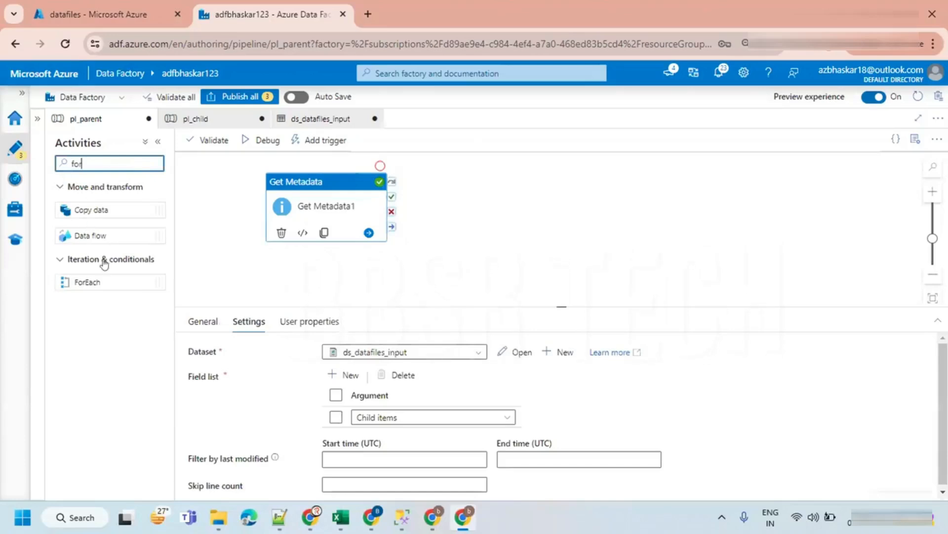
left_click_drag(81, 281, 579, 189)
left_click_drag(339, 216, 541, 222)
left_click_drag(563, 189, 534, 186)
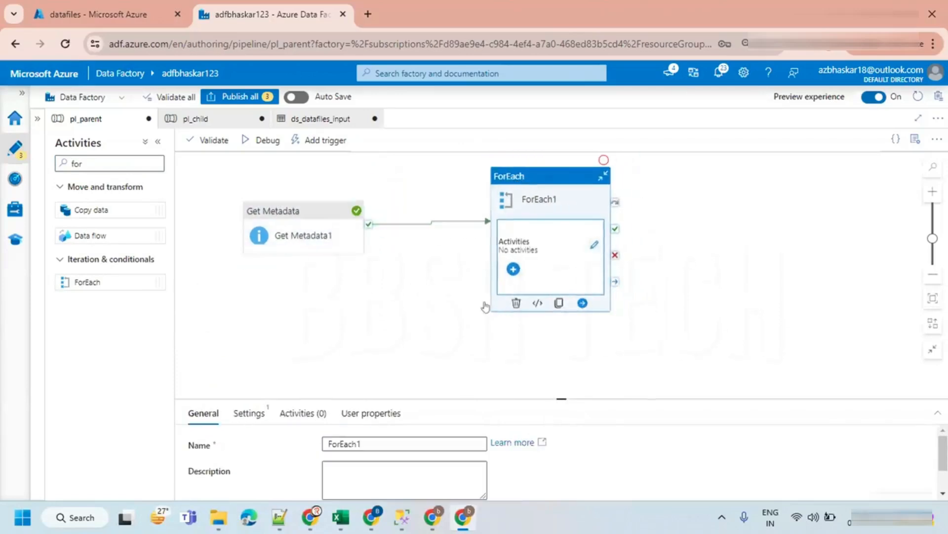
left_click_drag(555, 391, 561, 328)
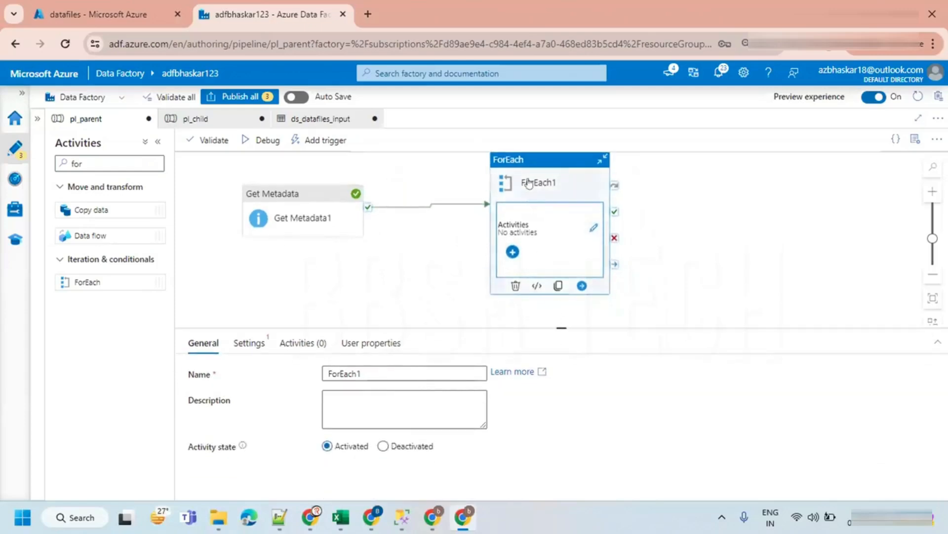
left_click(248, 343)
left_click(328, 371)
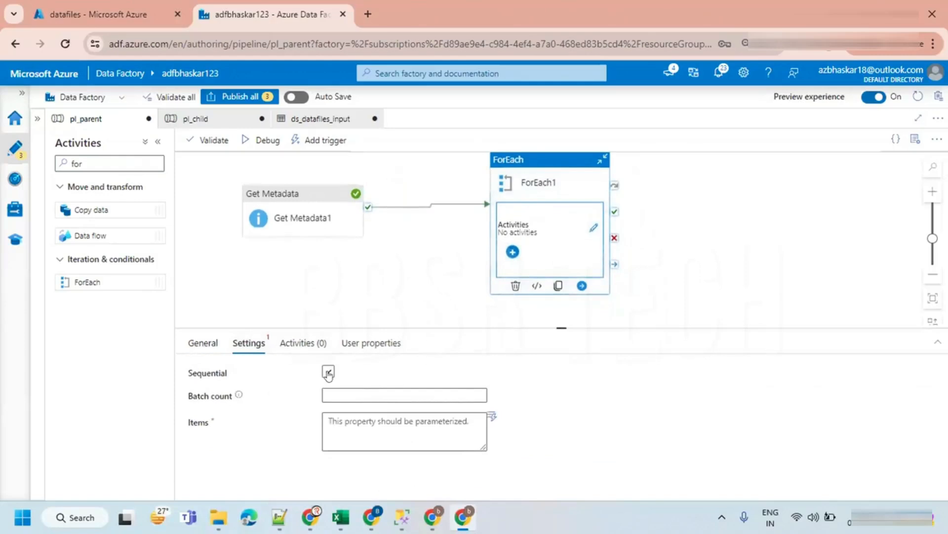
left_click(350, 424)
left_click(347, 435)
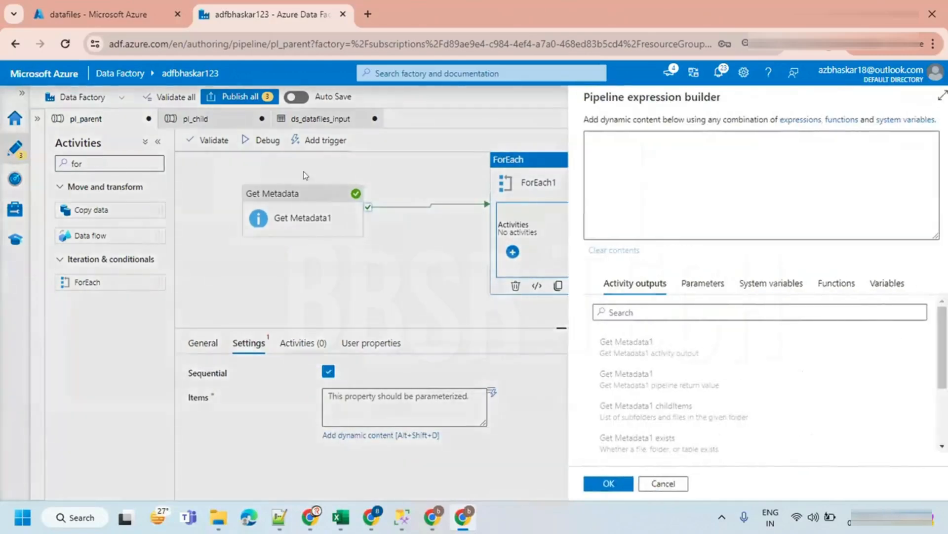
left_click(641, 416)
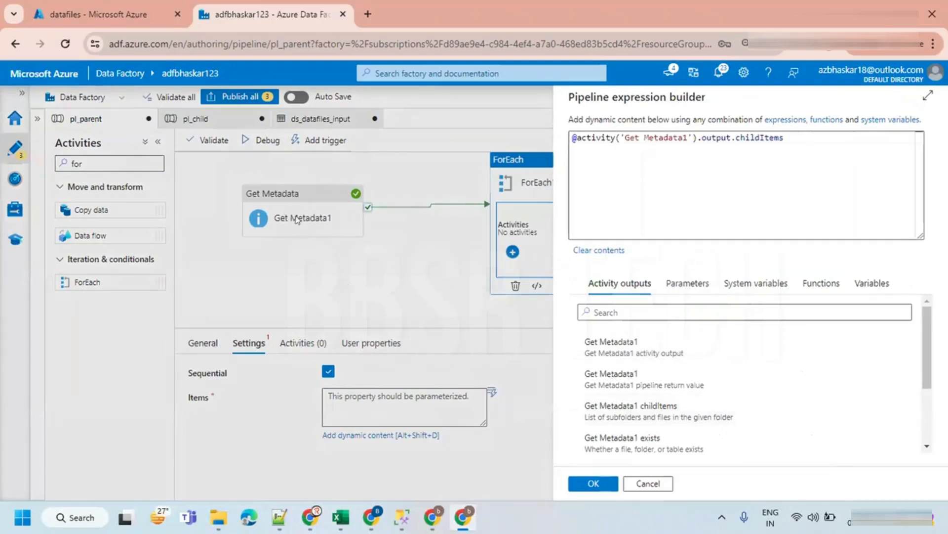
left_click(583, 481)
- Inside ForEach1's activities, add a Wait activity
left_click_drag(562, 327, 562, 395)
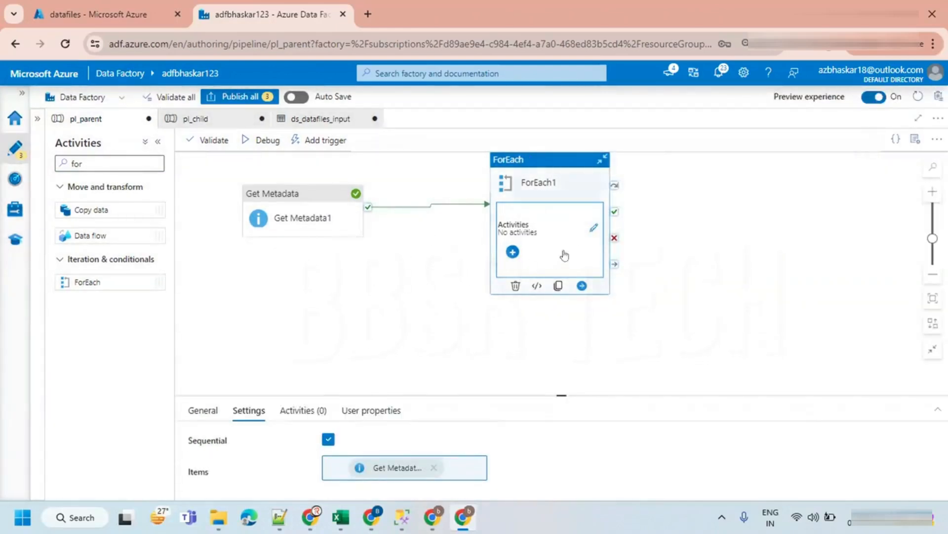
left_click(592, 230)
left_click_drag(84, 163, 54, 161)
type("wai")
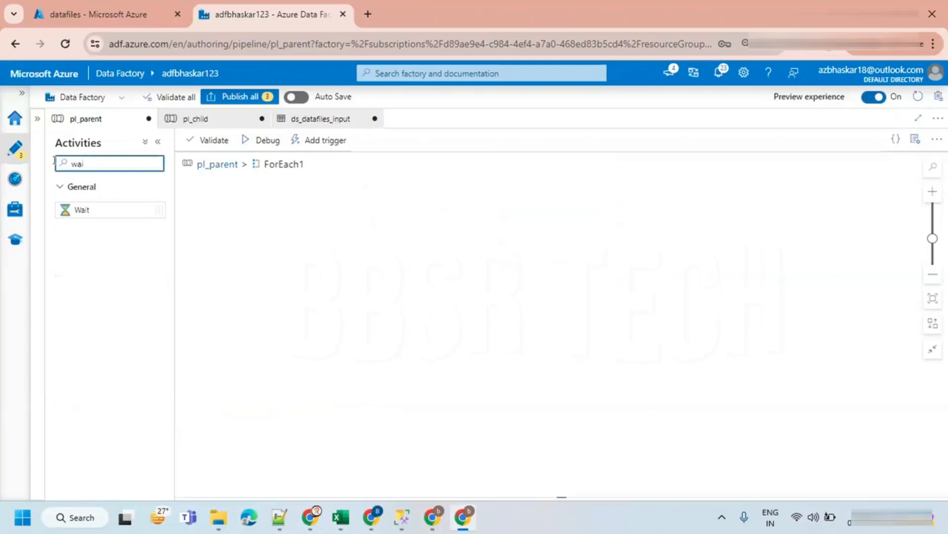
type("t")
left_click_drag(78, 210, 304, 222)
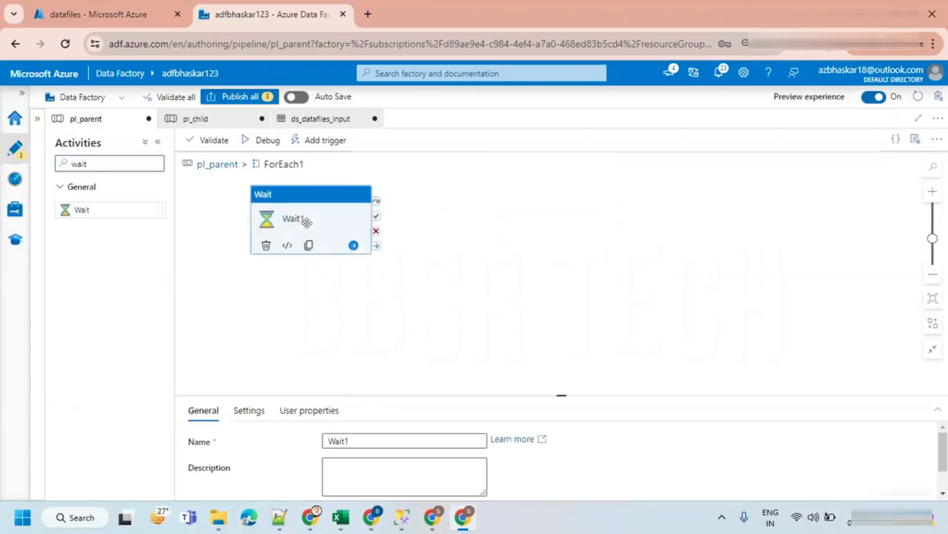
- Return to the pl_parent canvas and debug the pipeline
left_click(222, 170)
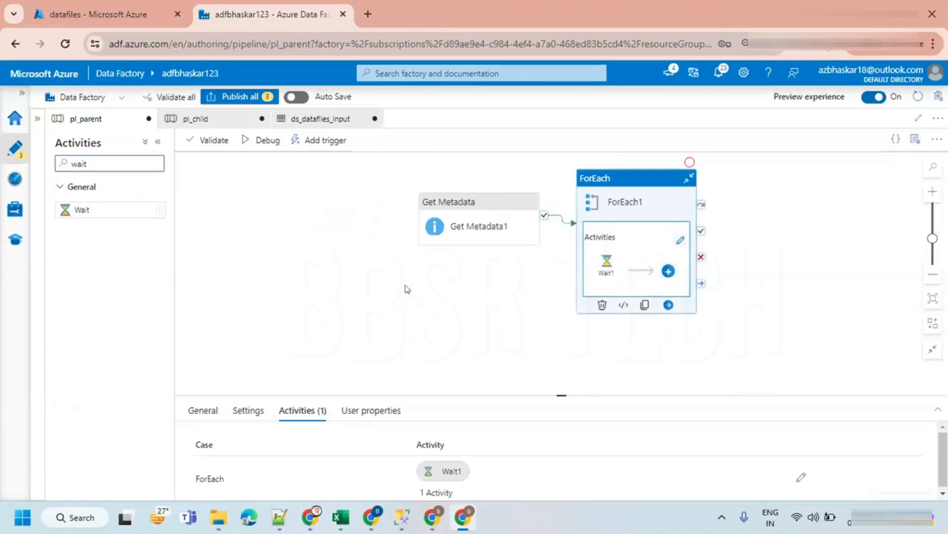
left_click(475, 228)
left_click(368, 250)
left_click(263, 140)
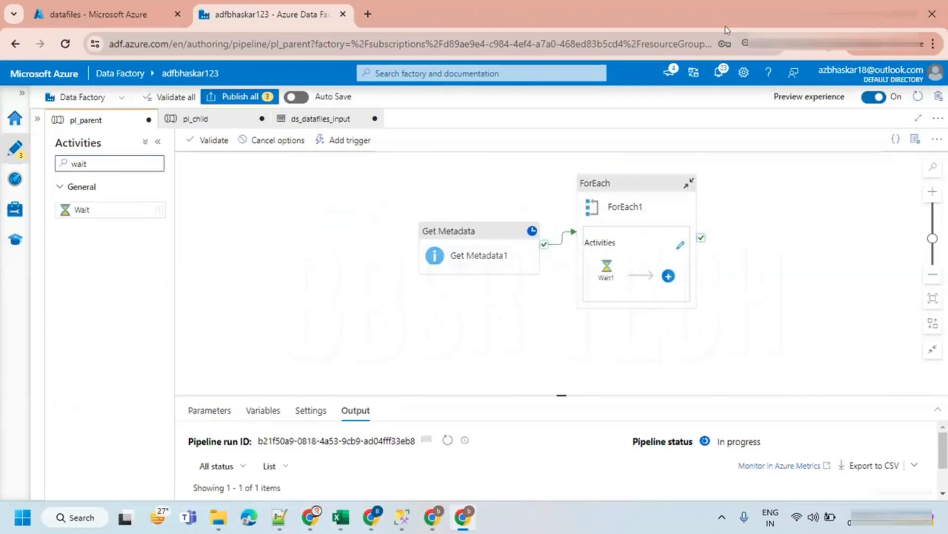
right_click(623, 142)
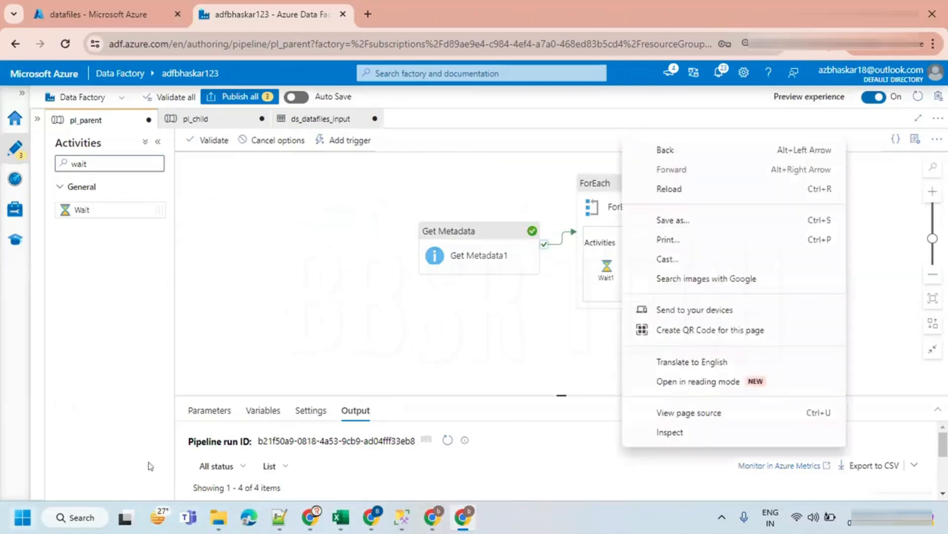
- Examine the debug run's activity statuses and the Get Metadata1 output's child items
left_click(375, 254)
left_click_drag(551, 393, 551, 289)
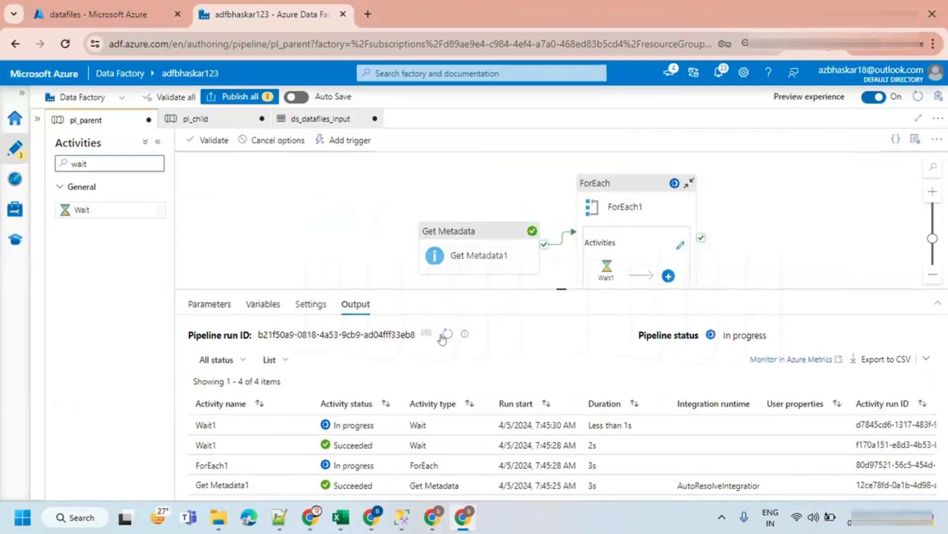
left_click(448, 334)
left_click_drag(586, 286, 564, 220)
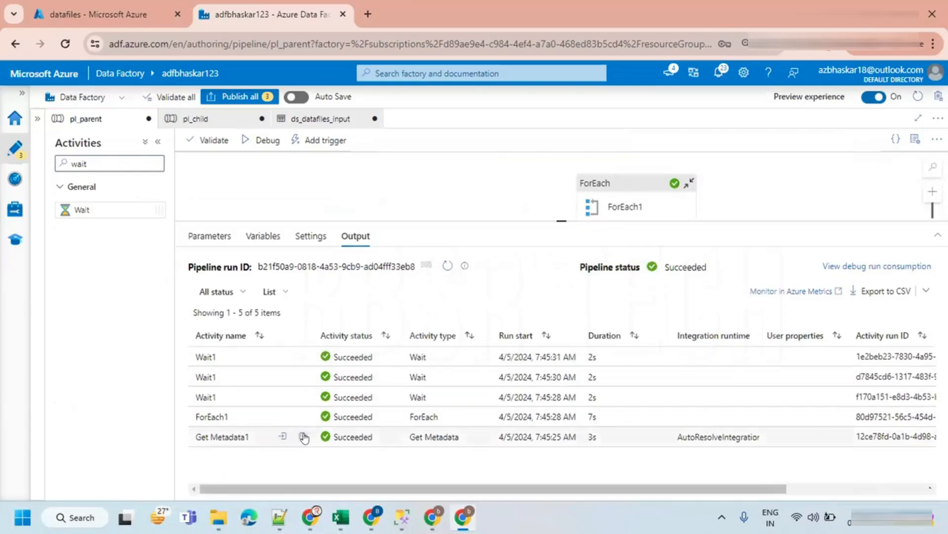
left_click(303, 438)
double_click(265, 341)
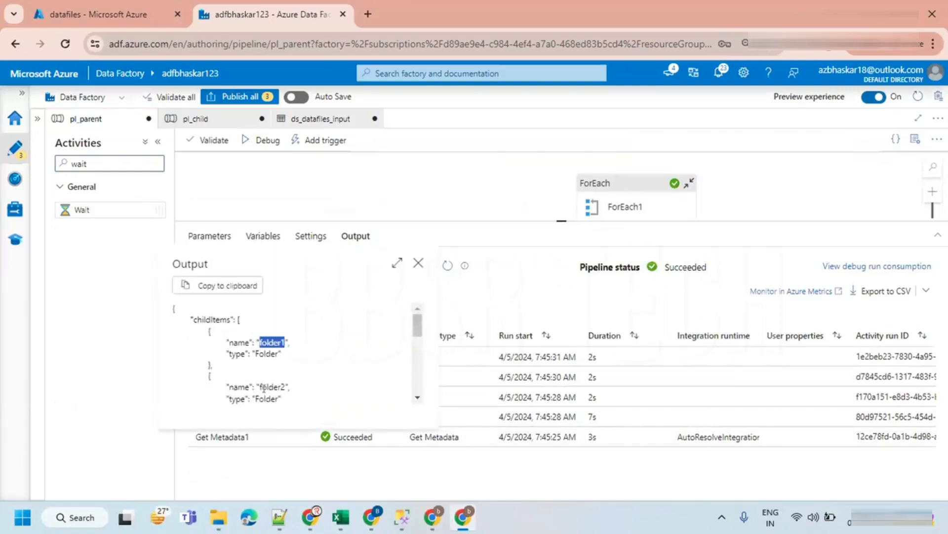
double_click(266, 387)
scroll(261, 340, "down", 2)
double_click(260, 303)
left_click(419, 262)
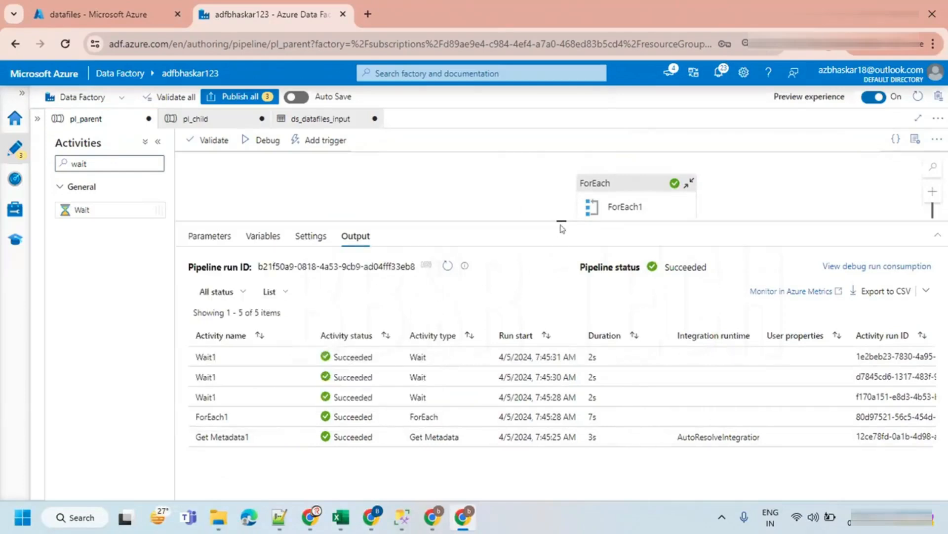
- Open ForEach1's inner activities to view the Wait1 activity
left_click_drag(560, 219, 560, 349)
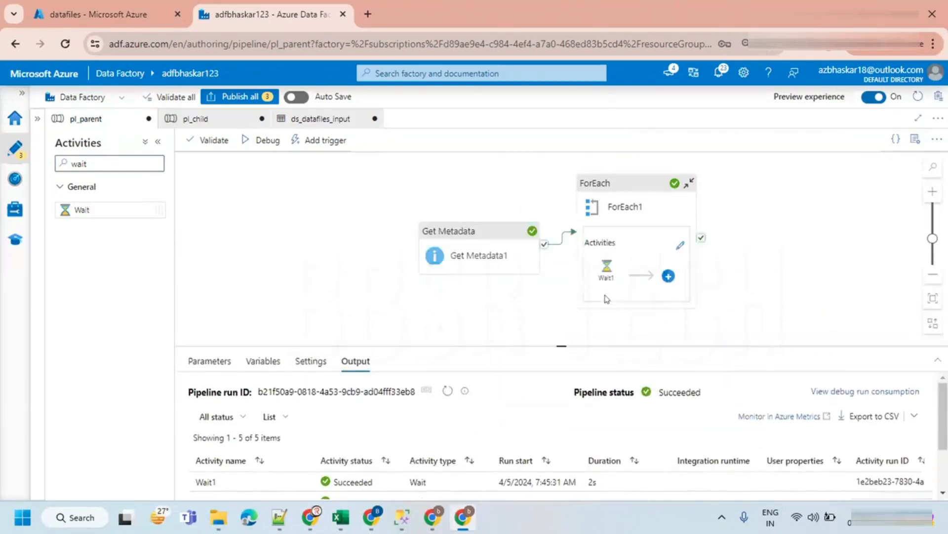
left_click(677, 247)
left_click(540, 189)
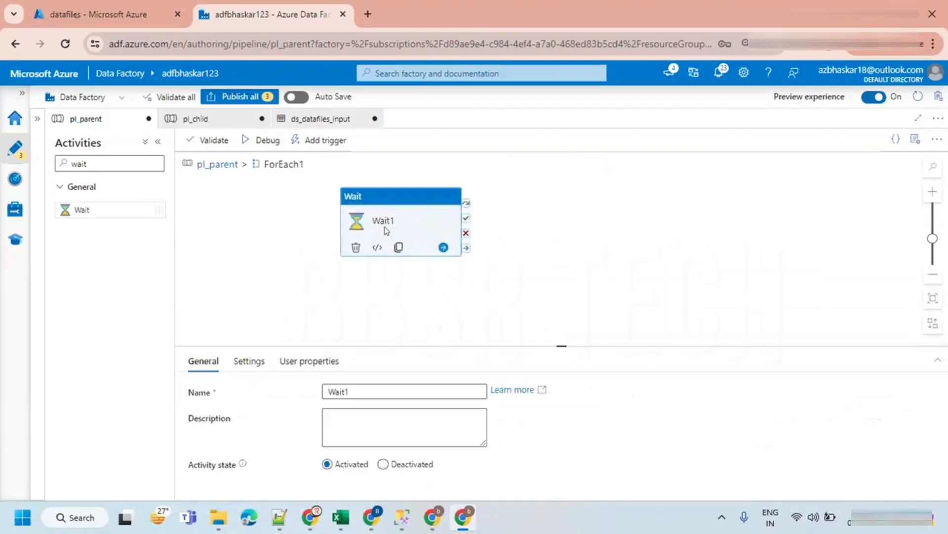
left_click(500, 214)
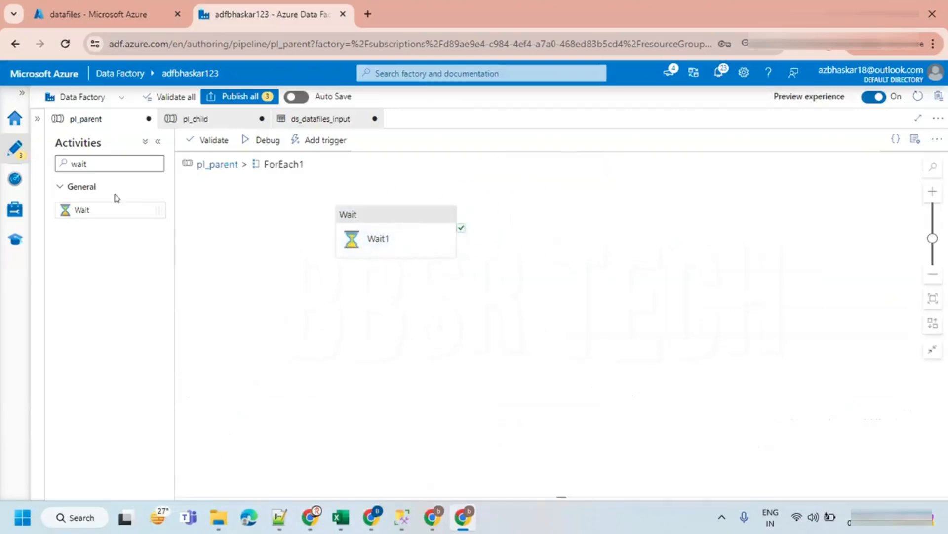
double_click(94, 162)
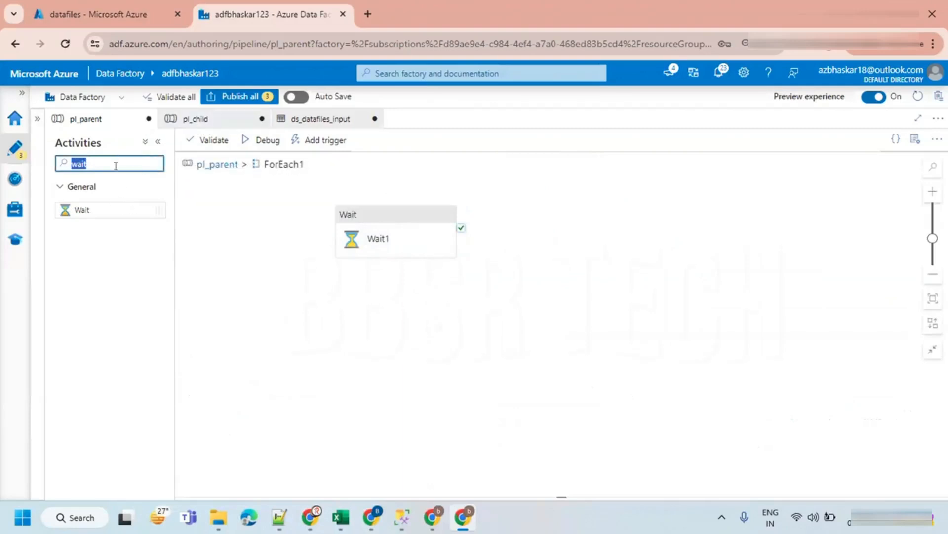
left_click(194, 121)
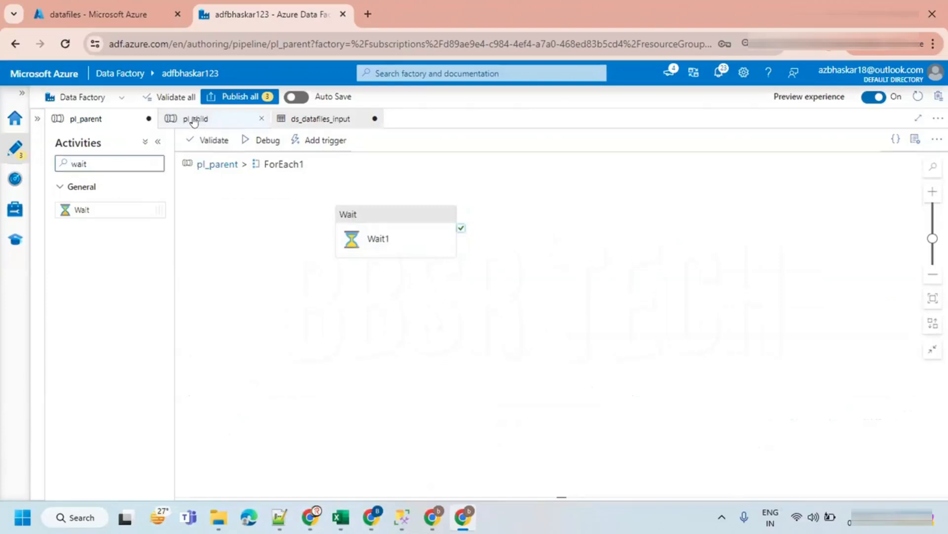
left_click(913, 141)
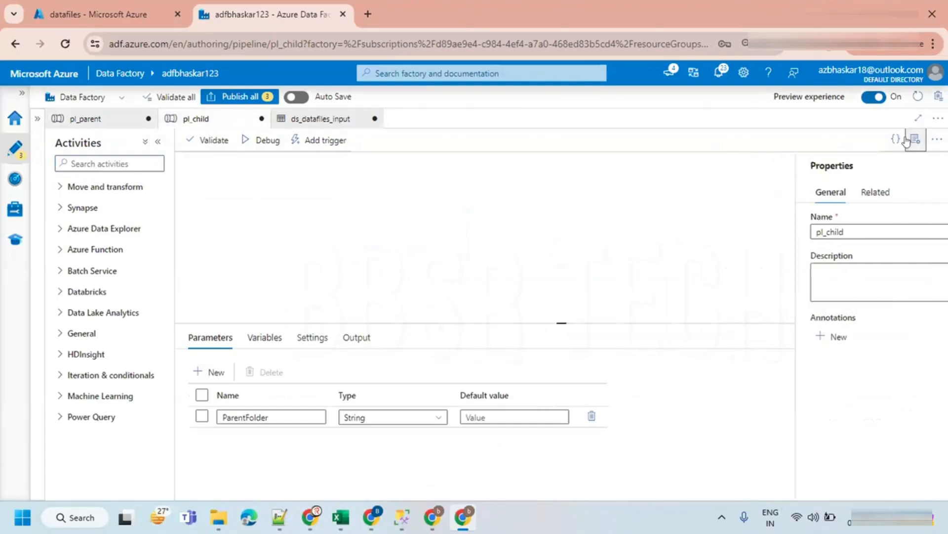
left_click_drag(564, 321, 563, 344)
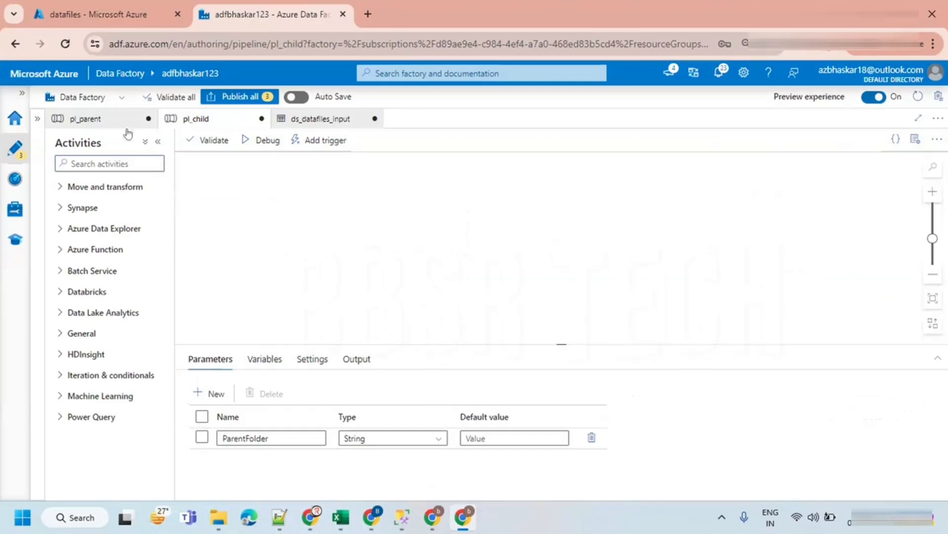
left_click(86, 119)
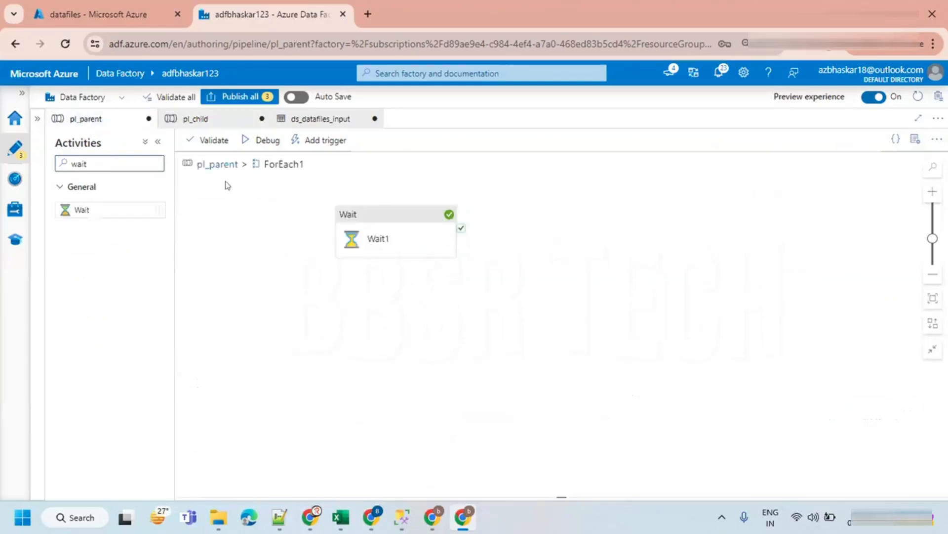
left_click(213, 164)
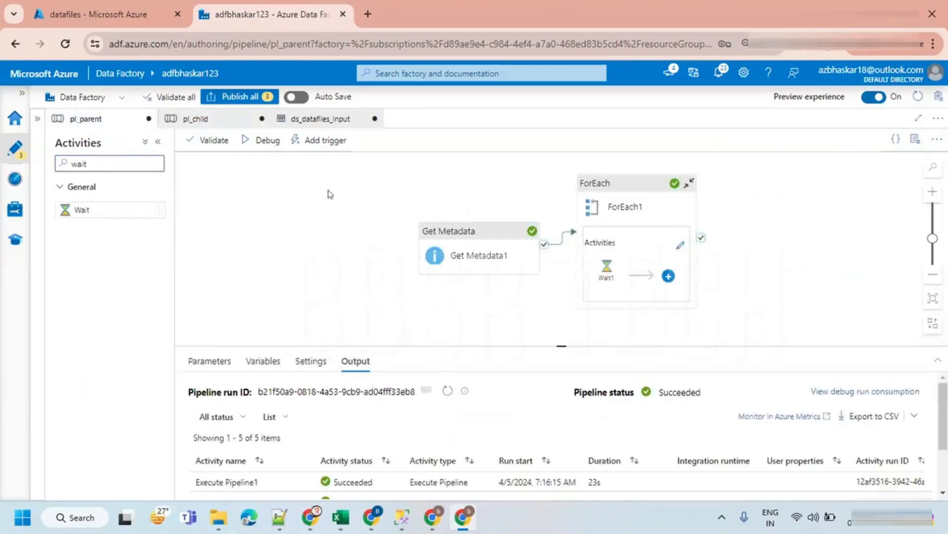
left_click(219, 120)
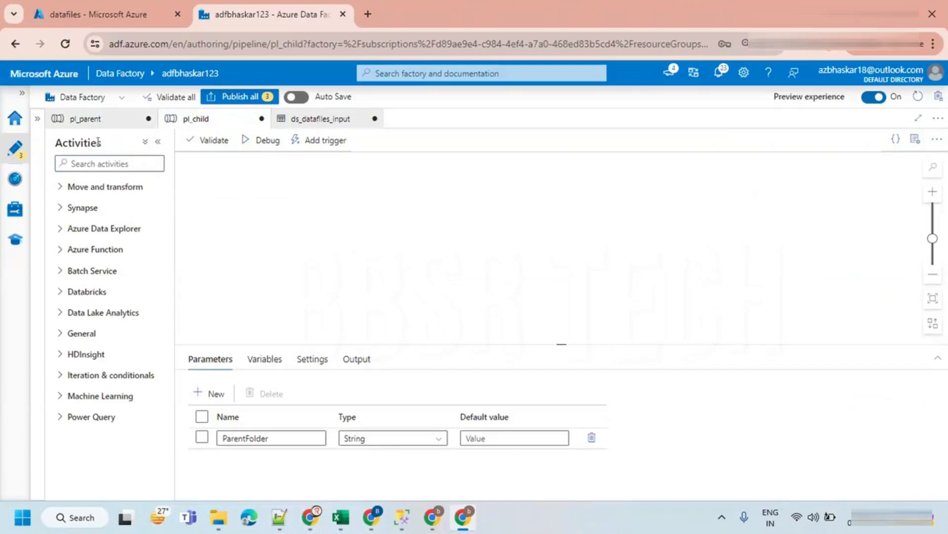
- Browse the storage container's input folder1 to view the files it holds
left_click(94, 15)
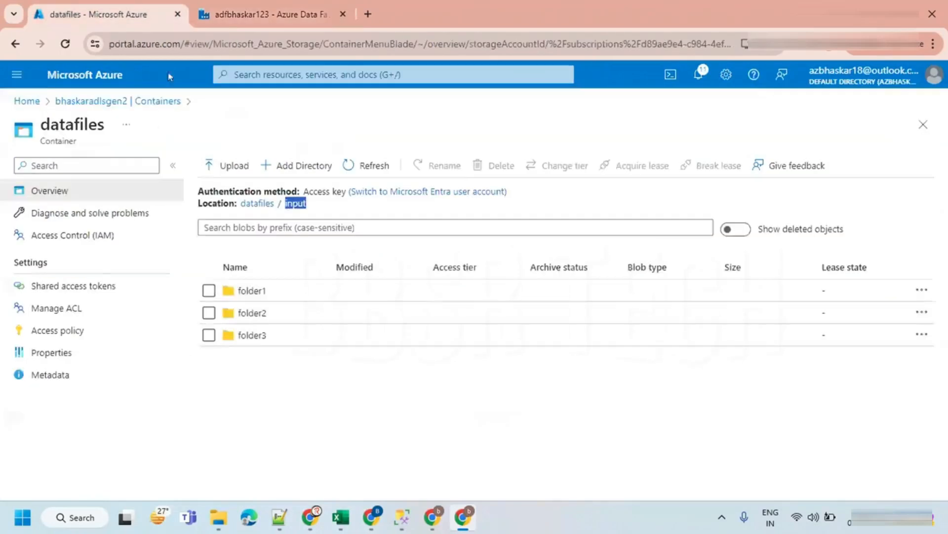
left_click(250, 290)
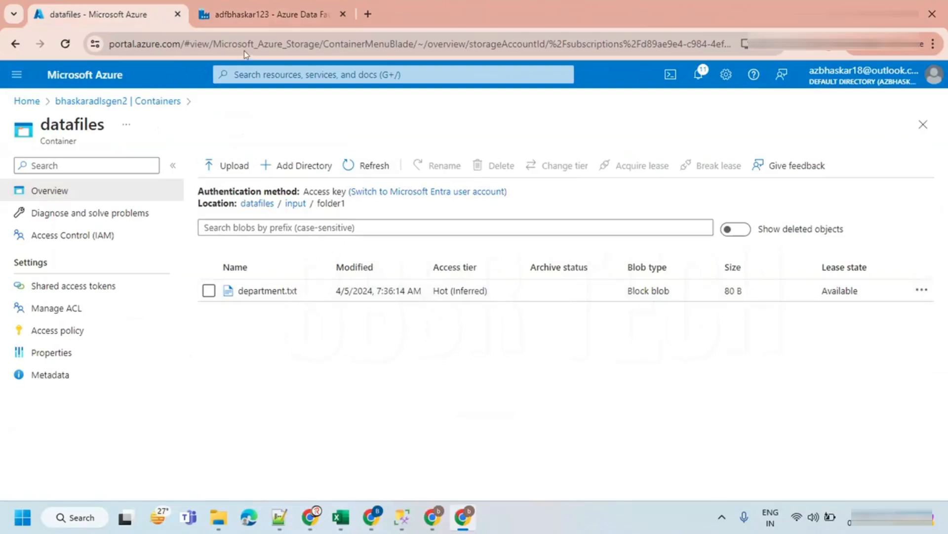
left_click(256, 2)
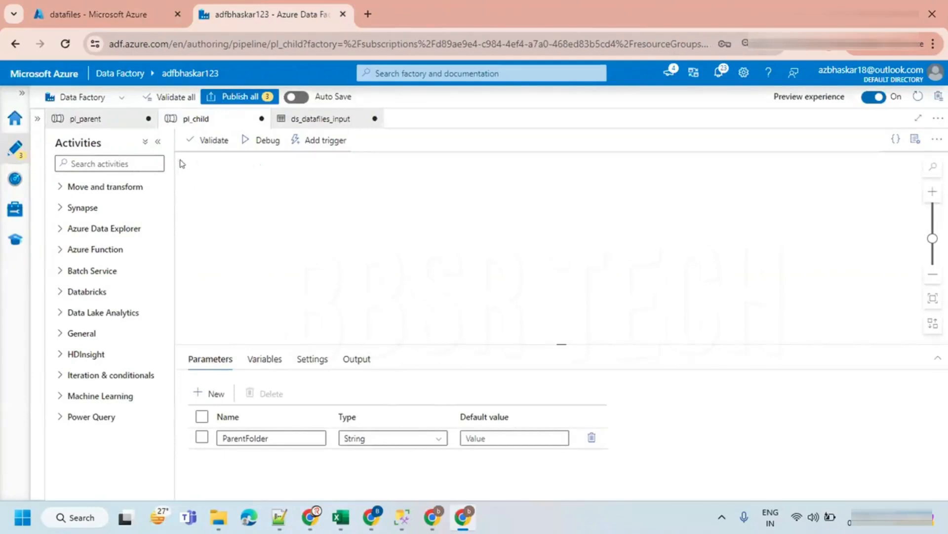
- Start a new Azure Data Lake Storage Gen2 dataset in DelimitedText format
left_click(38, 120)
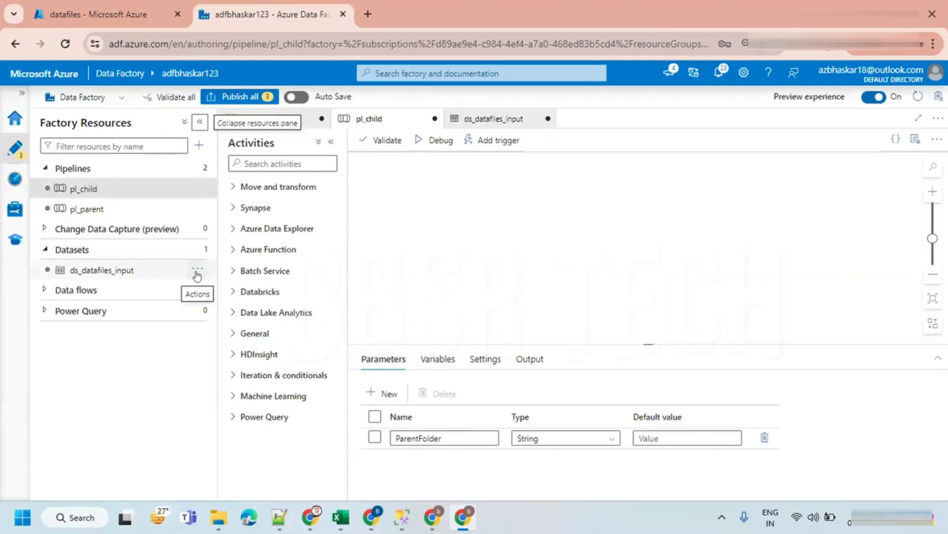
left_click(197, 270)
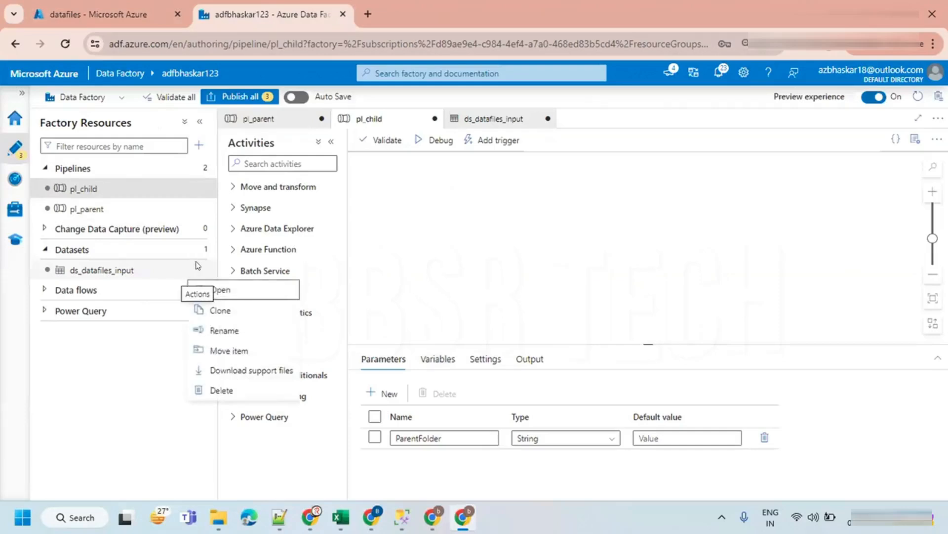
left_click(149, 295)
left_click(197, 249)
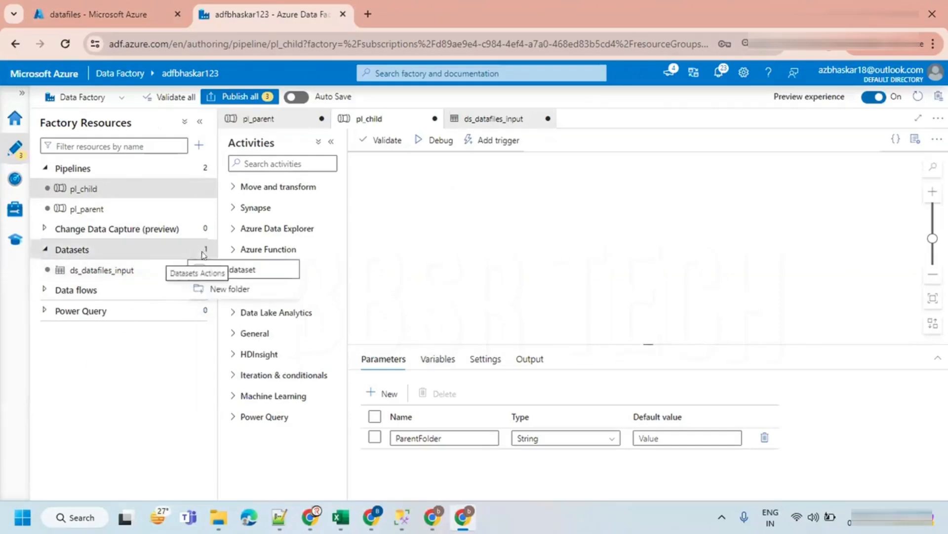
left_click(232, 272)
left_click(606, 202)
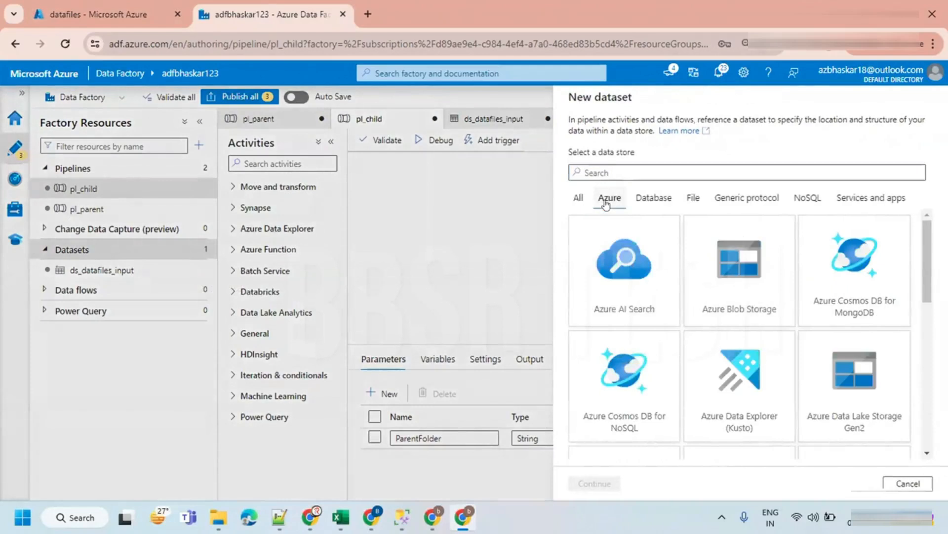
left_click(848, 364)
left_click(595, 484)
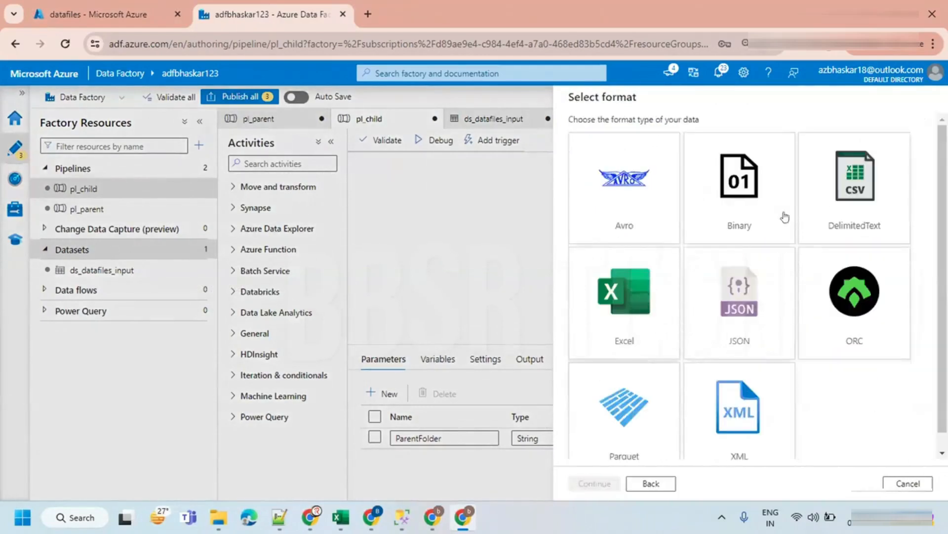
left_click(849, 188)
left_click(595, 483)
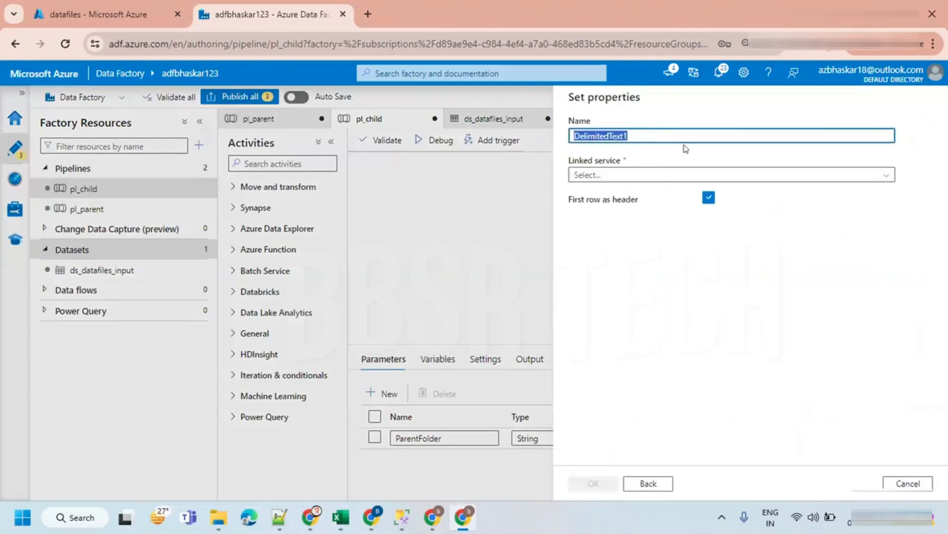
- Name the dataset ds_datafiles_input_folderName and select the ls_bhaskaradlsgen2 linked service
type("ds_datafiles_input_fol")
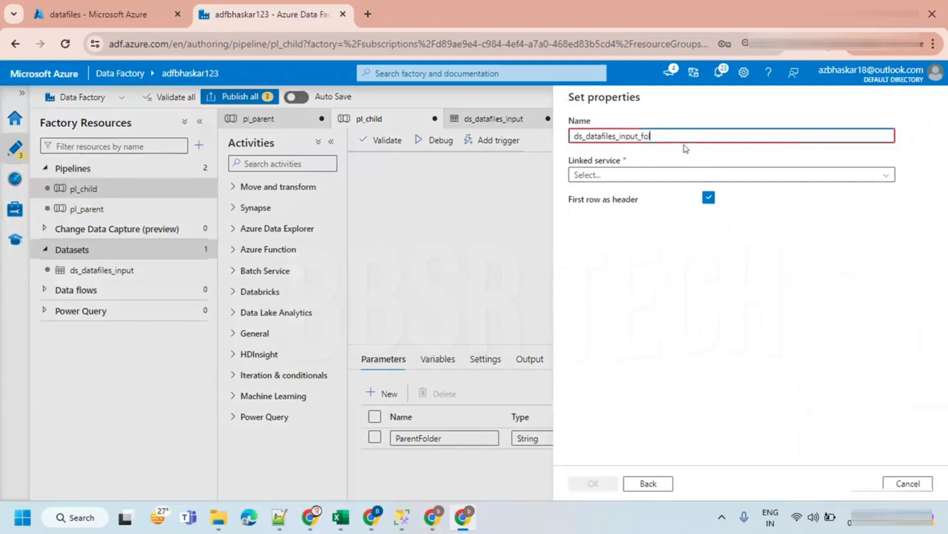
type("derName")
left_click(637, 174)
left_click(613, 232)
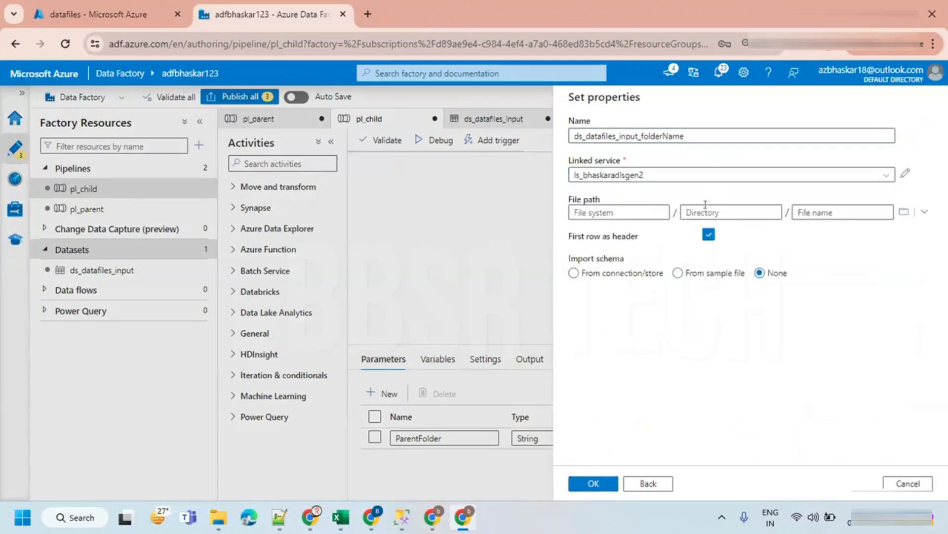
- Browse the dataset's file path to datafiles/input/folder1
left_click(904, 213)
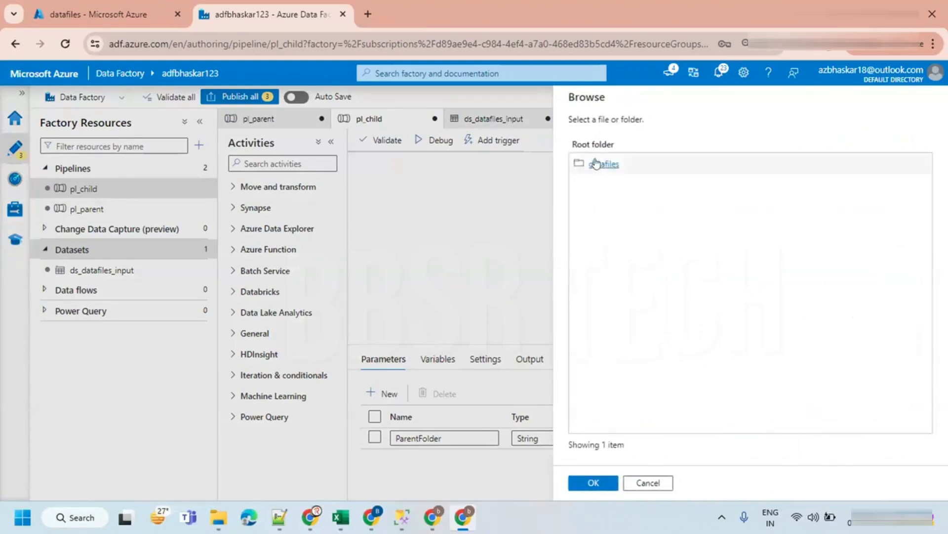
left_click(603, 164)
double_click(599, 164)
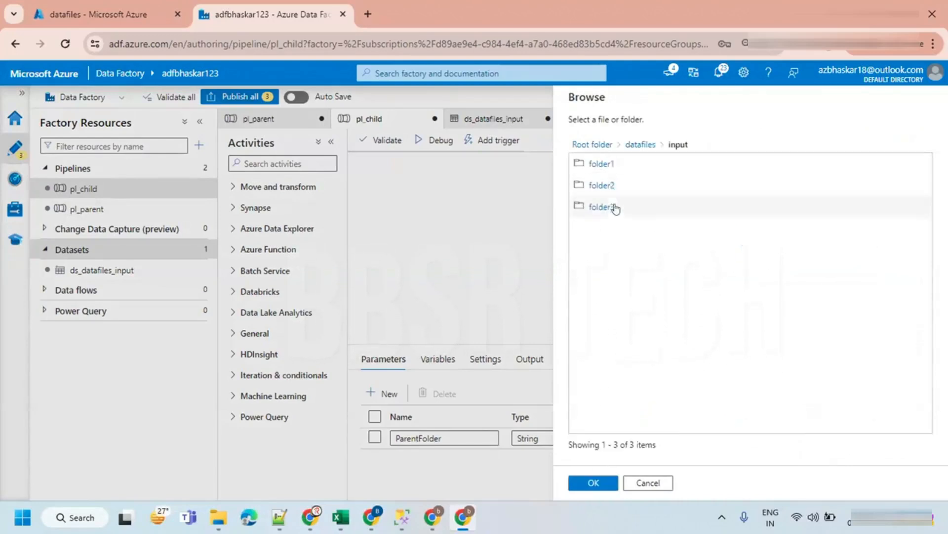
double_click(600, 164)
left_click(593, 484)
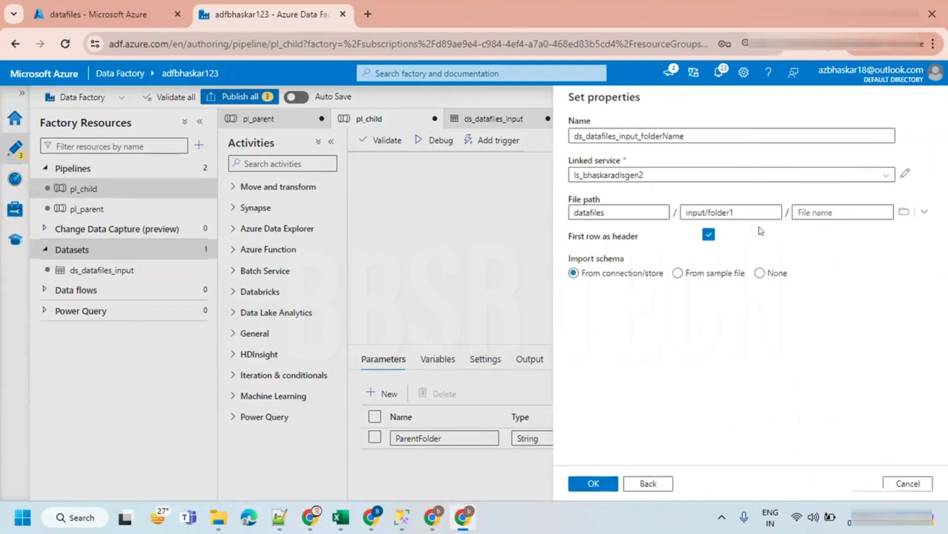
- Turn off First row as header, set import schema to None, and create the dataset
left_click(707, 236)
left_click(755, 273)
left_click(728, 211)
double_click(728, 211)
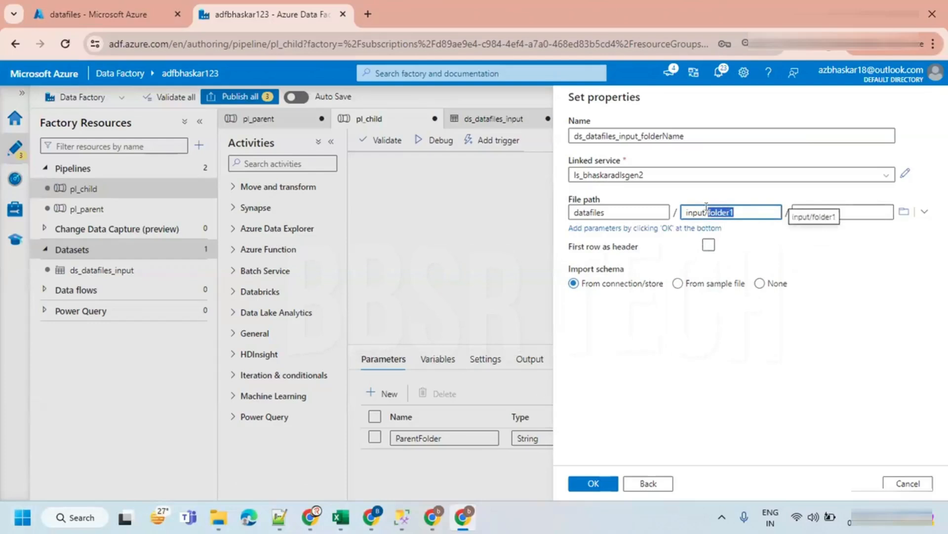
left_click(709, 338)
left_click(759, 273)
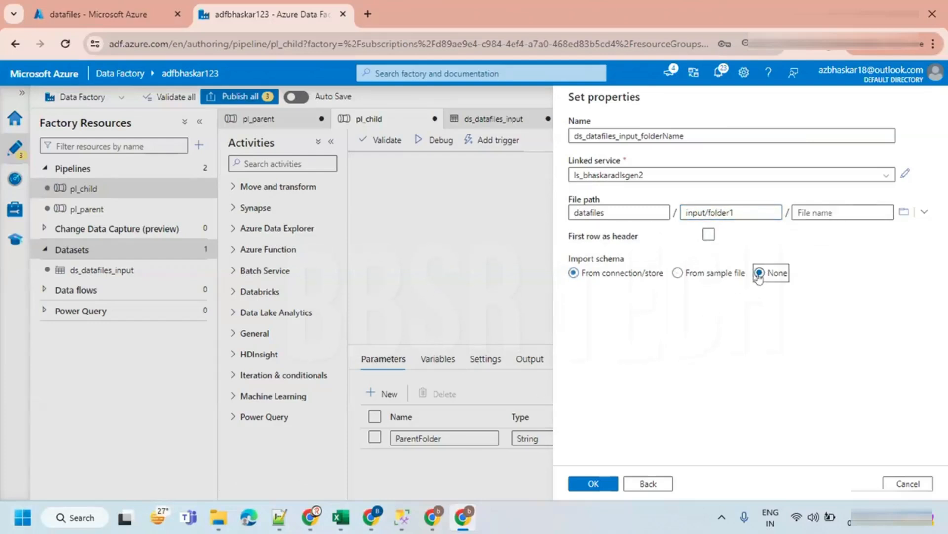
left_click(592, 483)
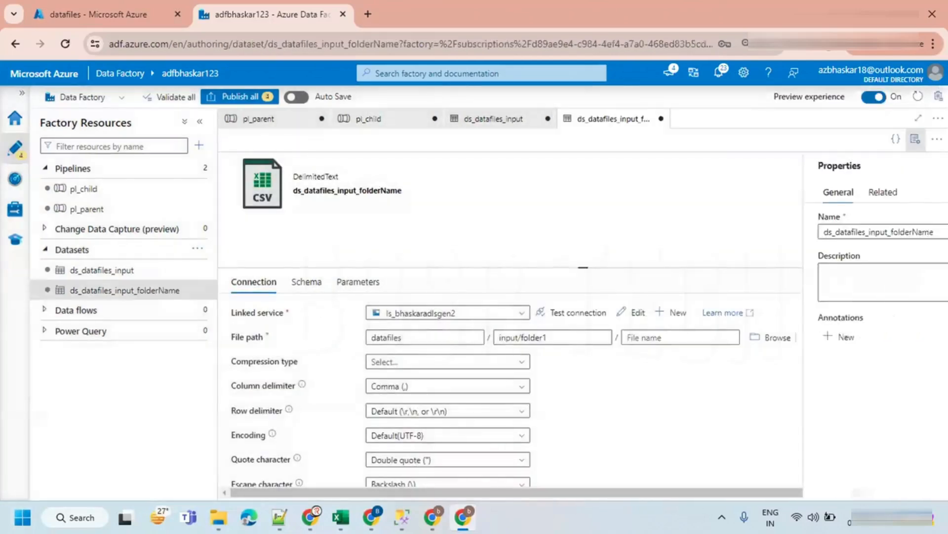
- Add a String parameter named pFolder to the new dataset
left_click(908, 142)
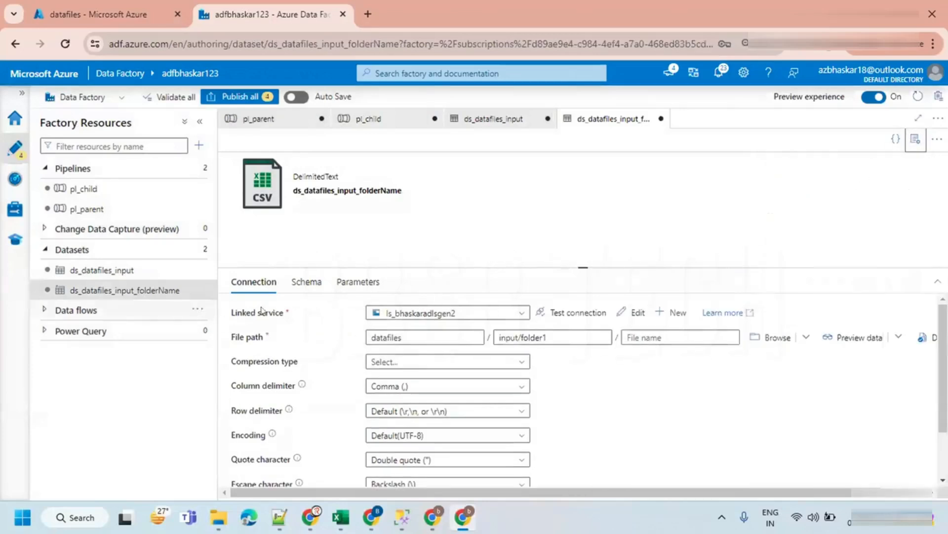
left_click(341, 284)
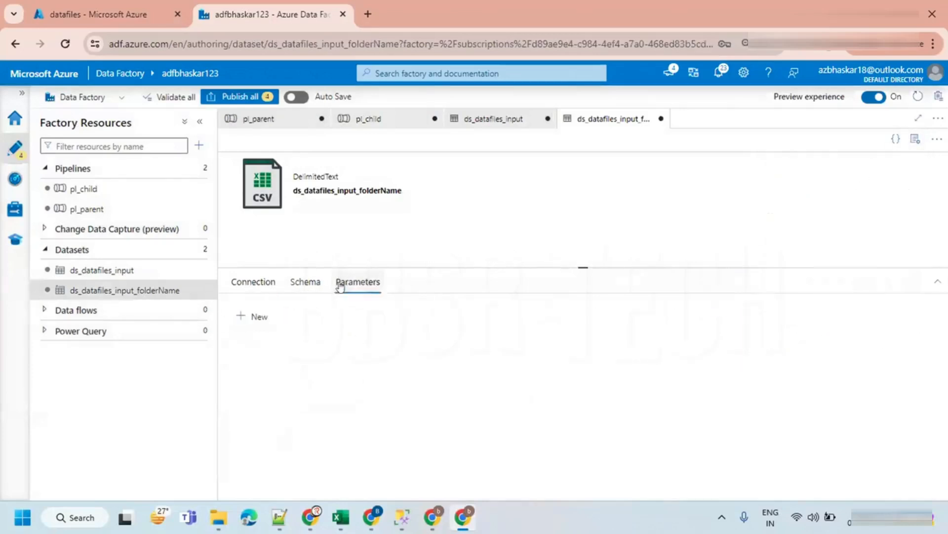
left_click(249, 316)
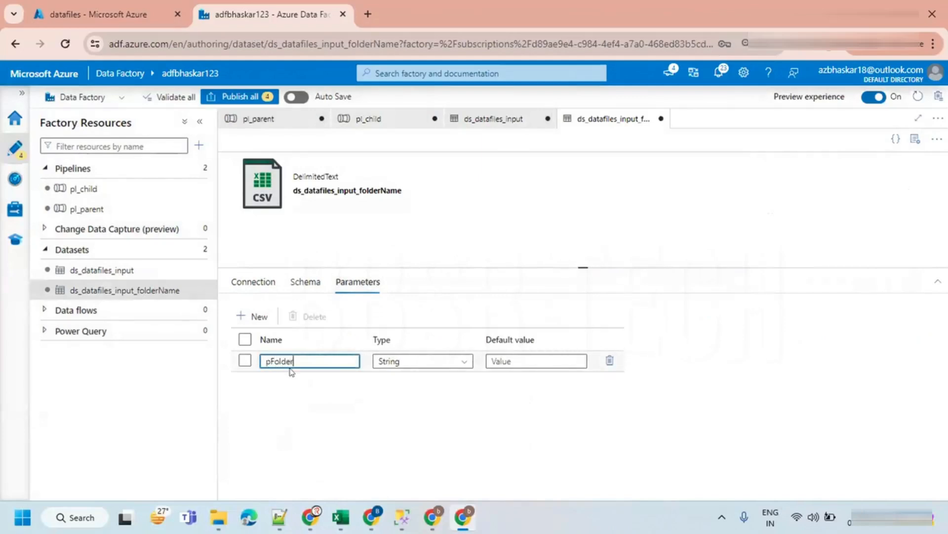
left_click(252, 283)
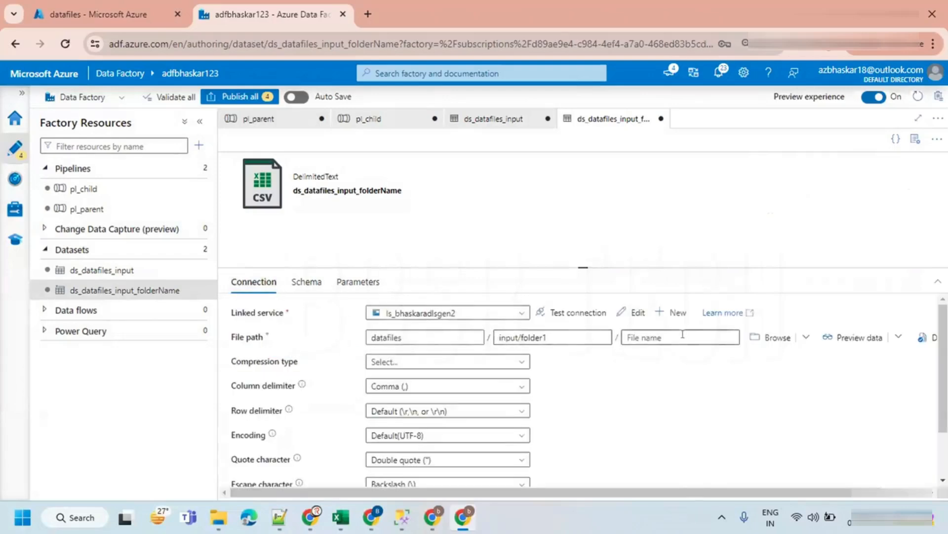
left_click(555, 331)
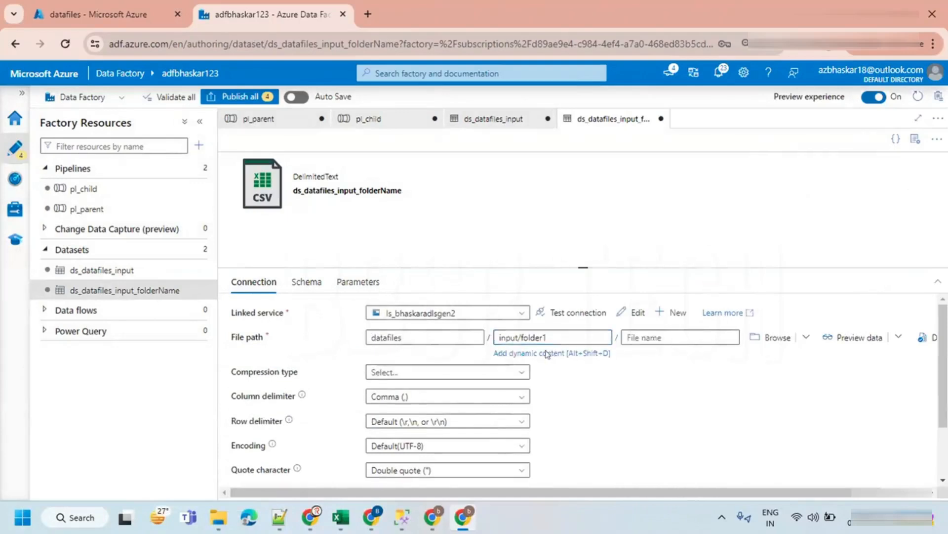
left_click(546, 353)
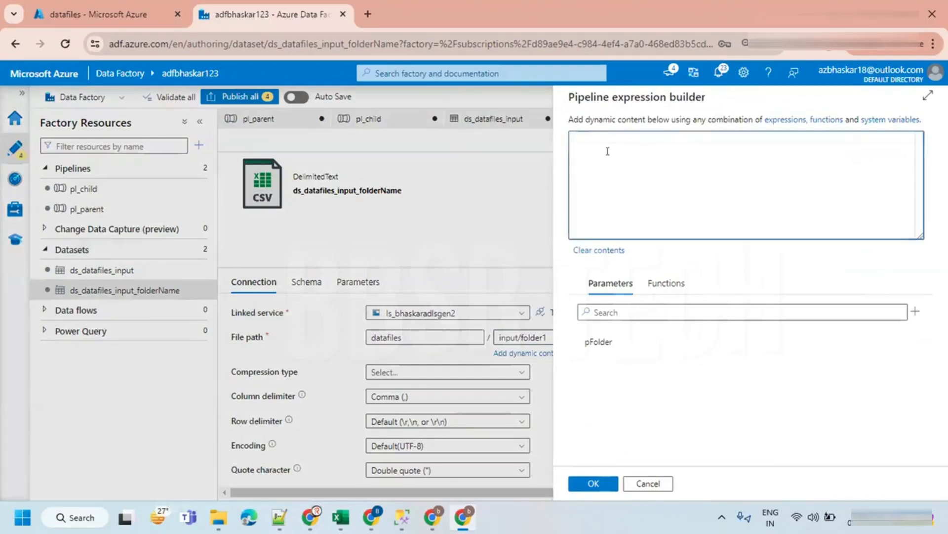
type("@concat(")
key("Return")
type("'input/")
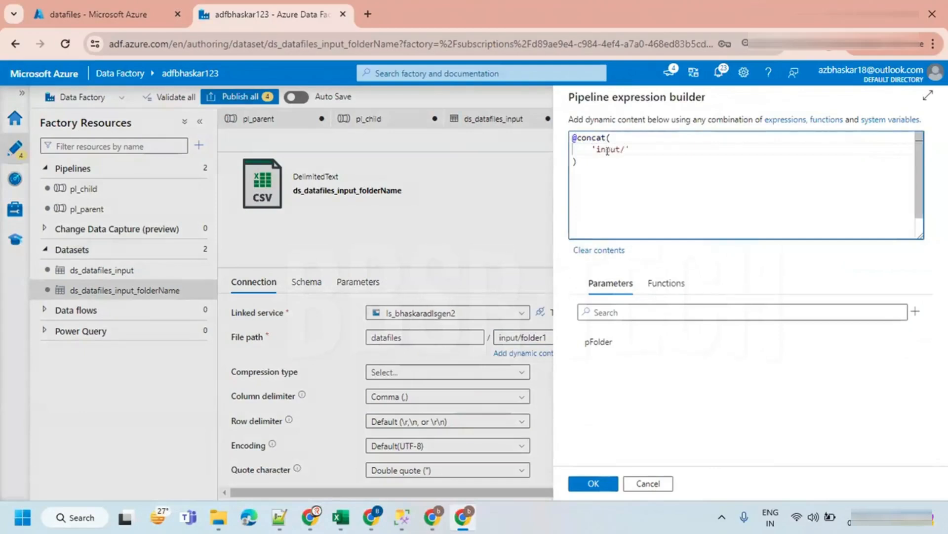
type("',")
key("Return")
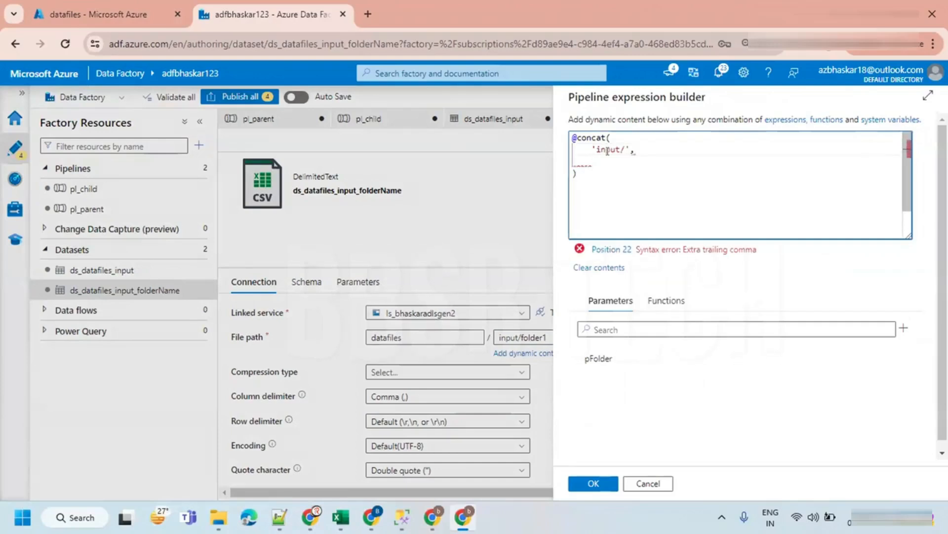
left_click(587, 361)
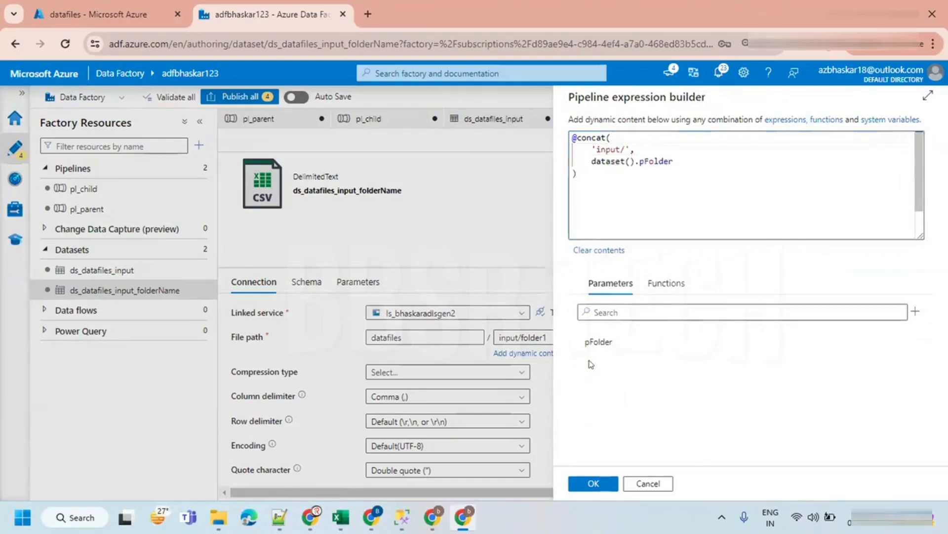
left_click(593, 483)
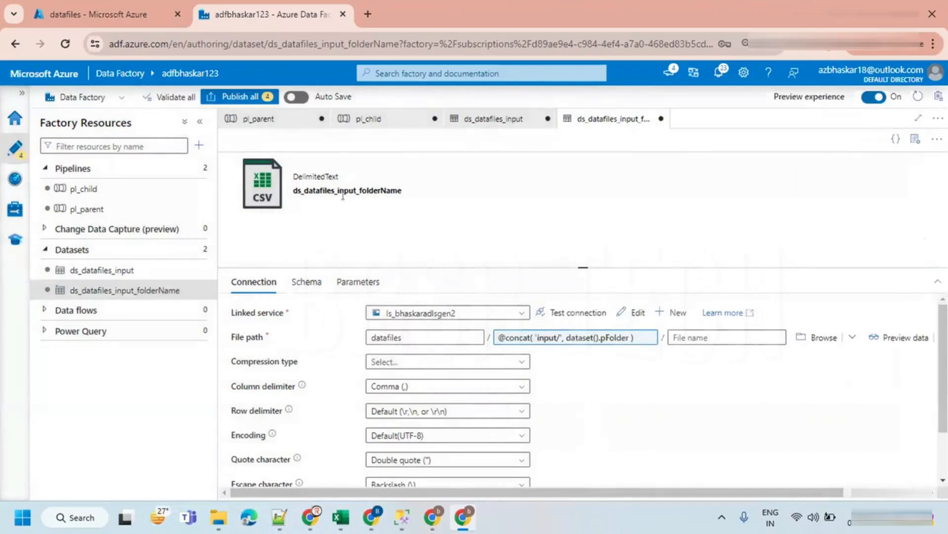
- In pl_child, search the activities for get and add a Get Metadata activity to the canvas
left_click(362, 120)
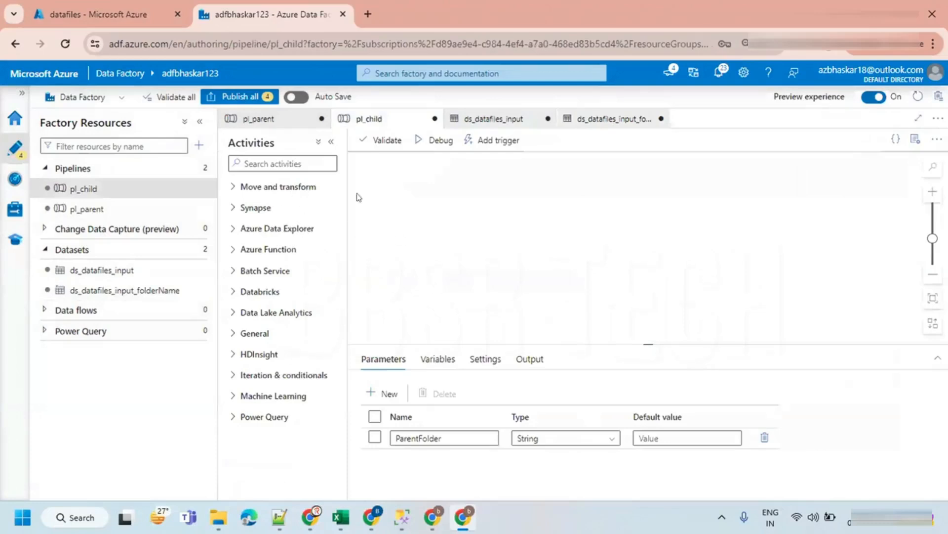
left_click(260, 158)
type("get")
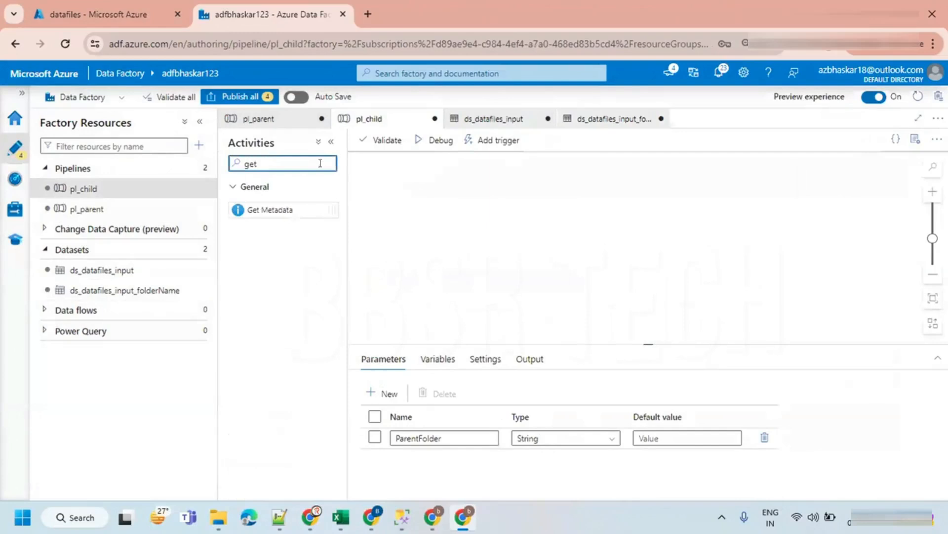
left_click_drag(272, 209, 475, 208)
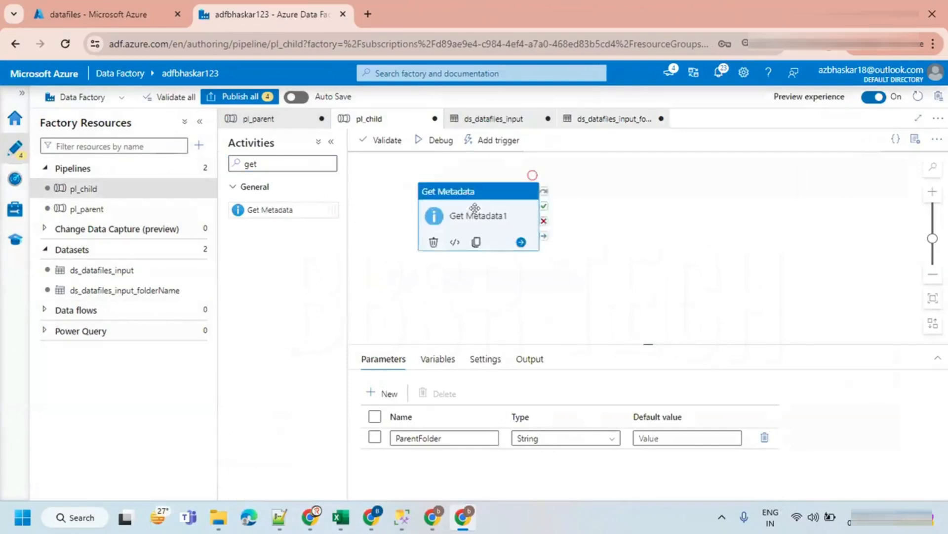
- Select ds_datafiles_input_folderName as the Get Metadata activity's dataset
left_click(438, 363)
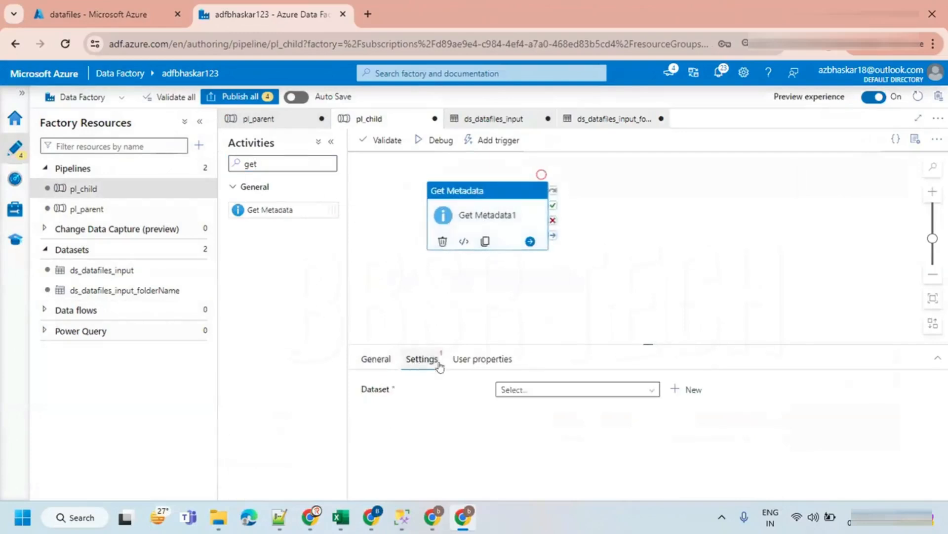
left_click(516, 389)
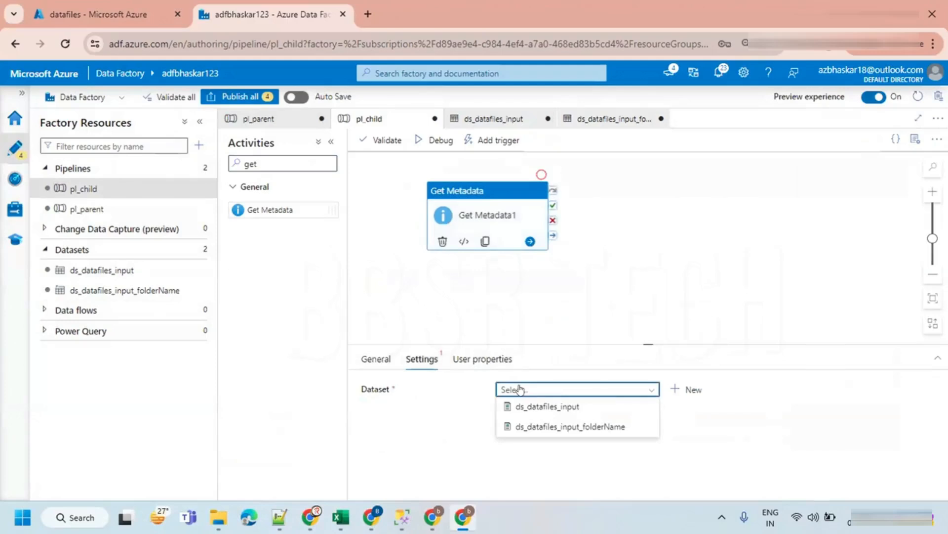
left_click(560, 426)
left_click_drag(638, 342, 639, 279)
left_click(621, 387)
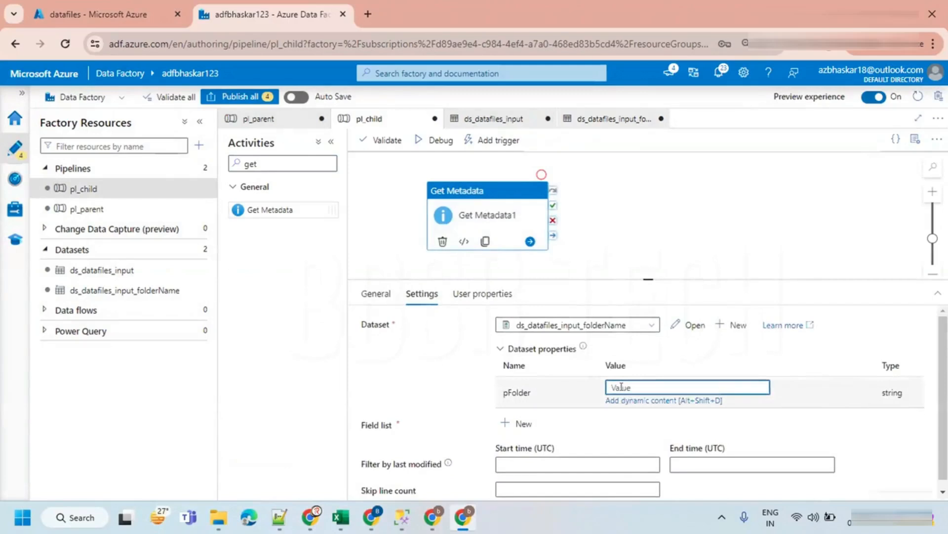
left_click(624, 401)
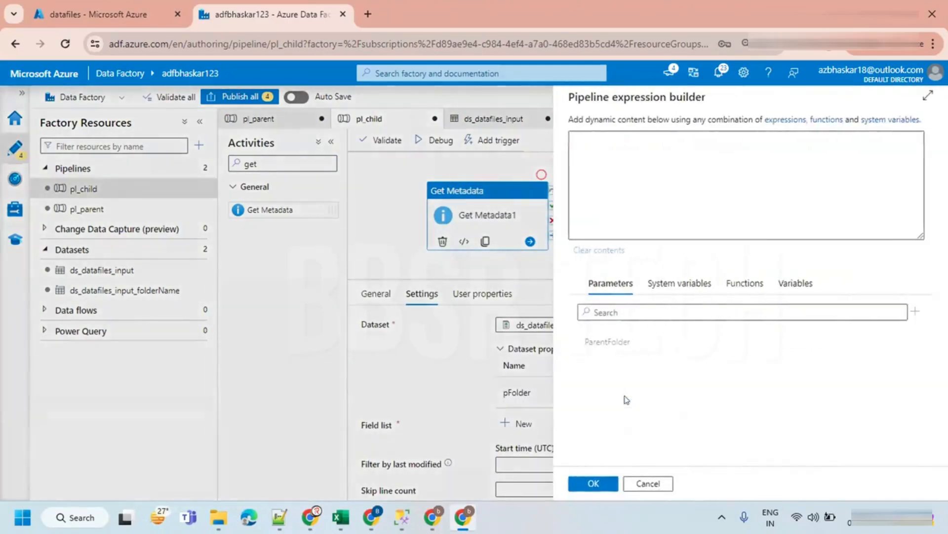
left_click(599, 347)
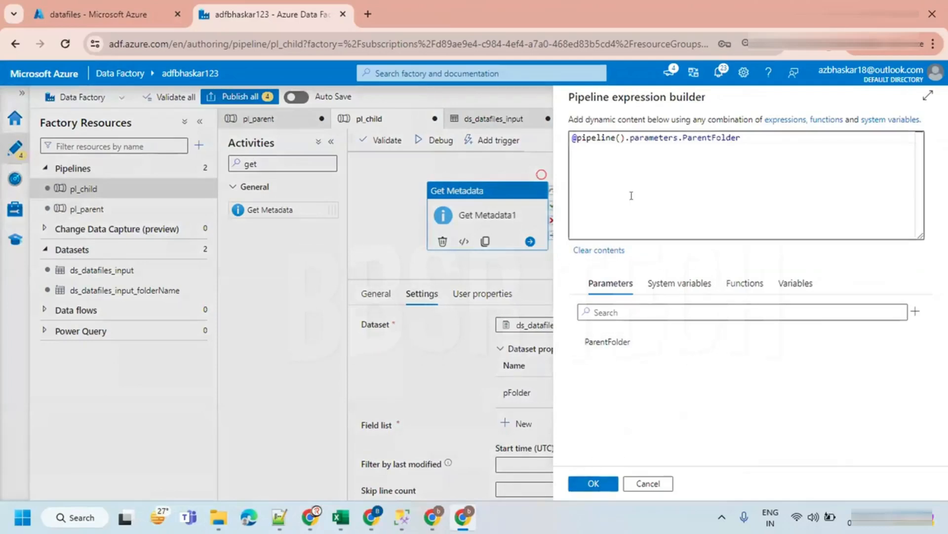
left_click(604, 480)
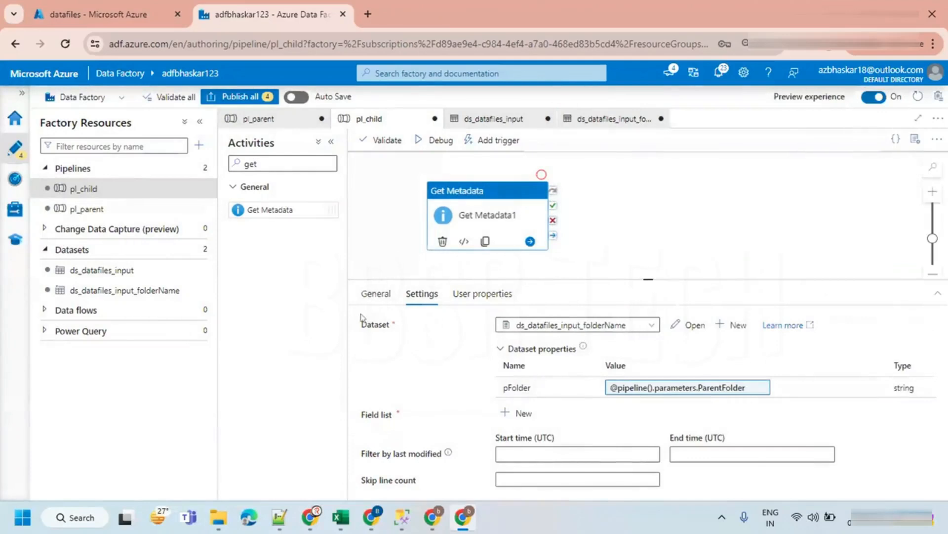
- Validate the pipeline and add Child items to the Get Metadata field list
left_click(428, 141)
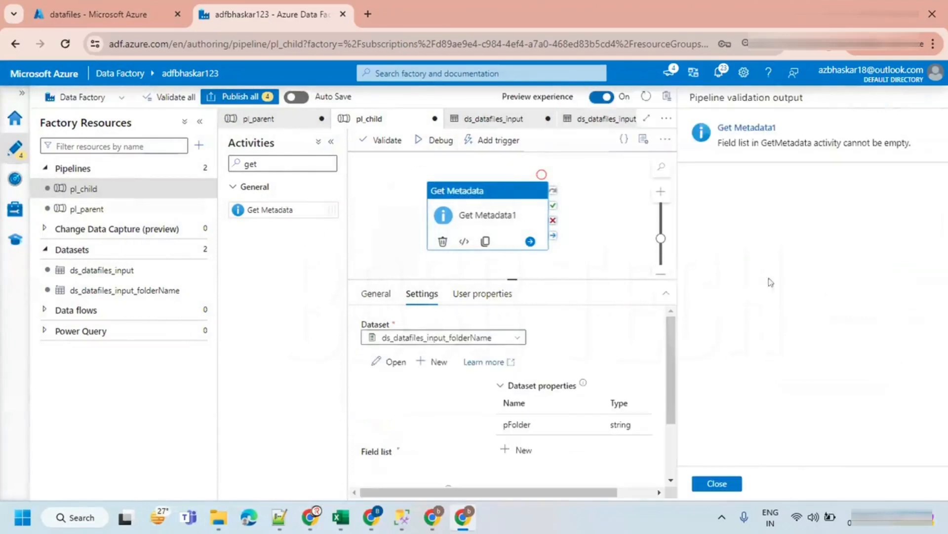
left_click(717, 484)
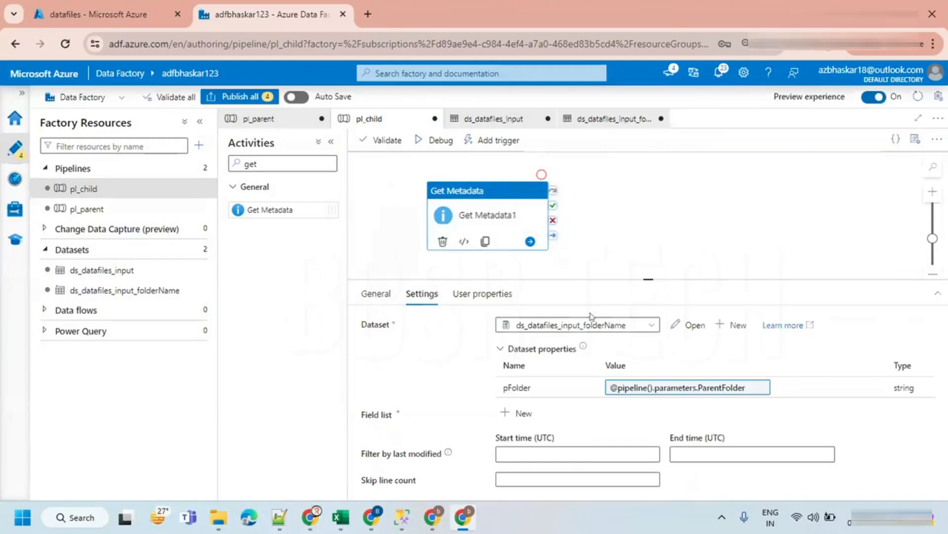
left_click(516, 413)
left_click(547, 455)
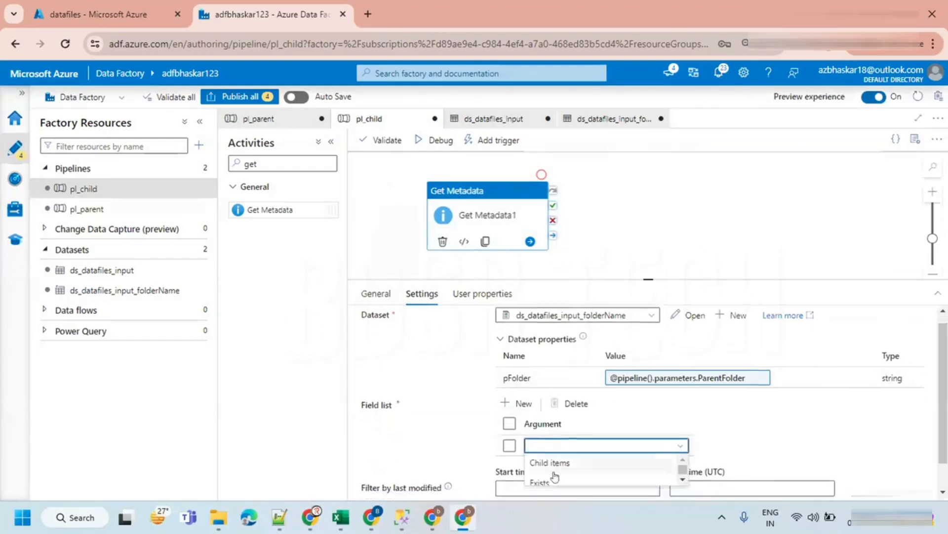
left_click(539, 430)
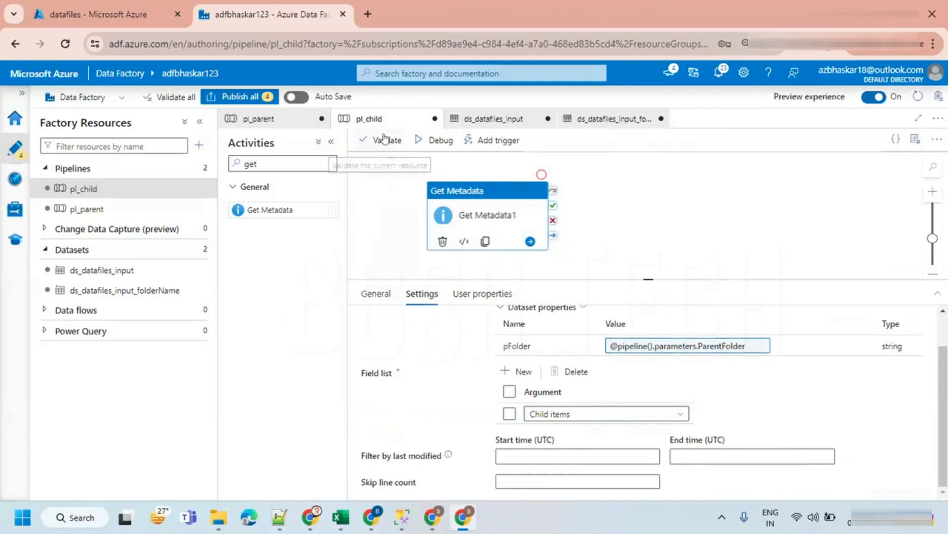
- Debug pl_child with ParentFolder set to folder1 and refresh the run status
left_click(438, 140)
left_click(800, 164)
type("folder1")
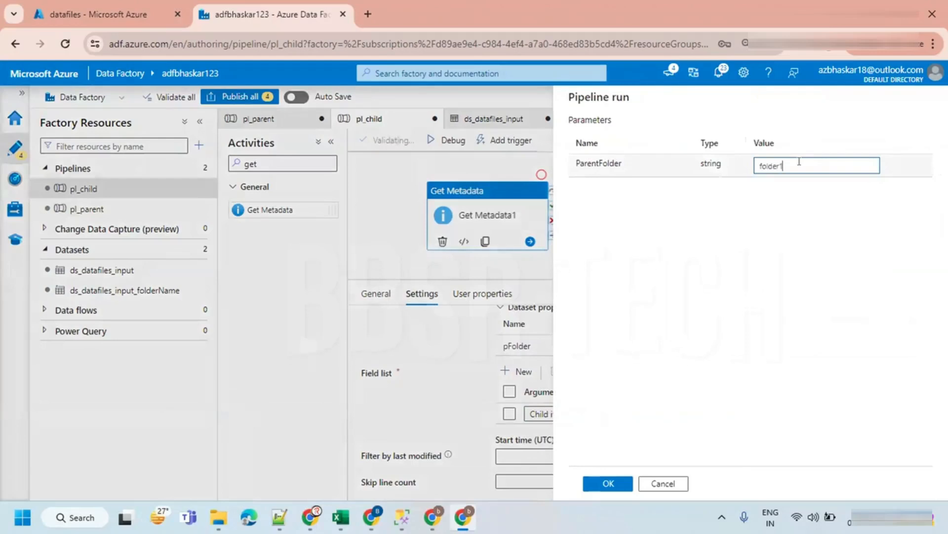
left_click(607, 483)
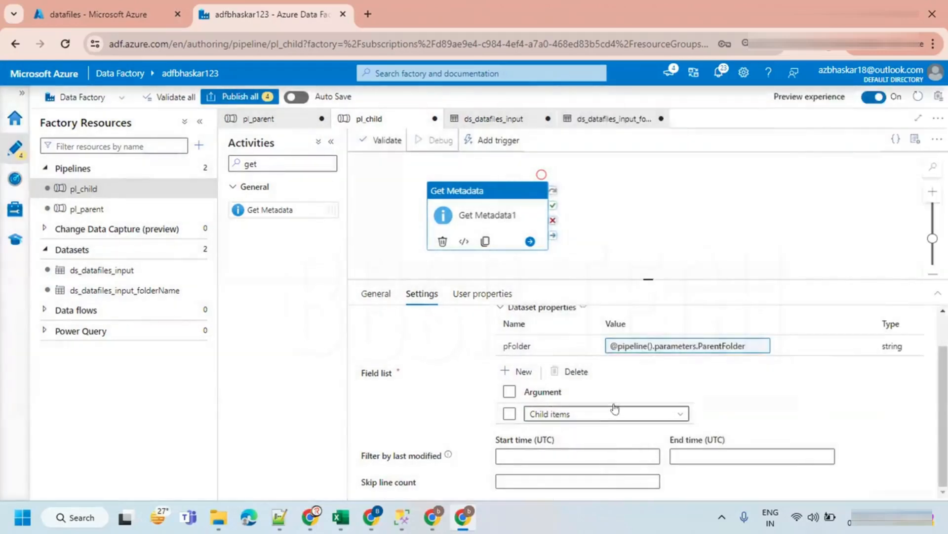
left_click(186, 125)
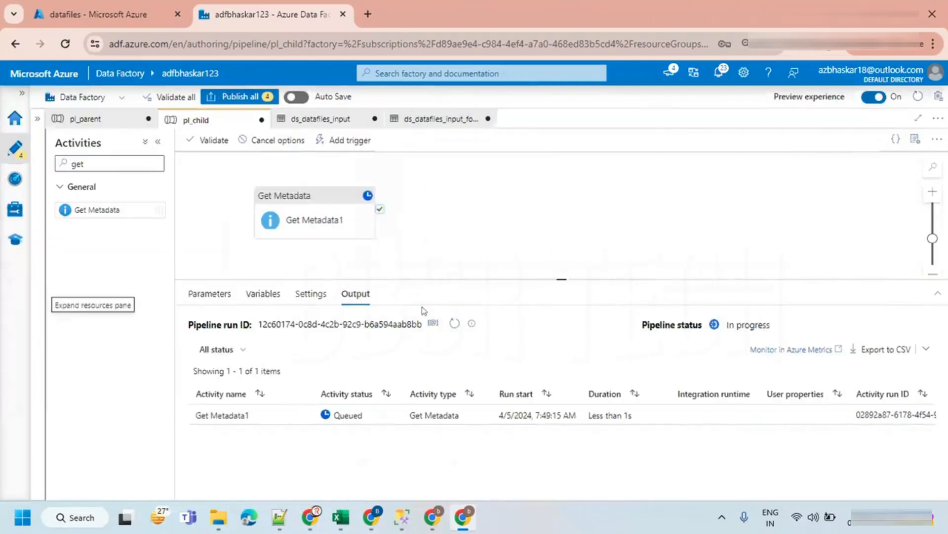
left_click(452, 323)
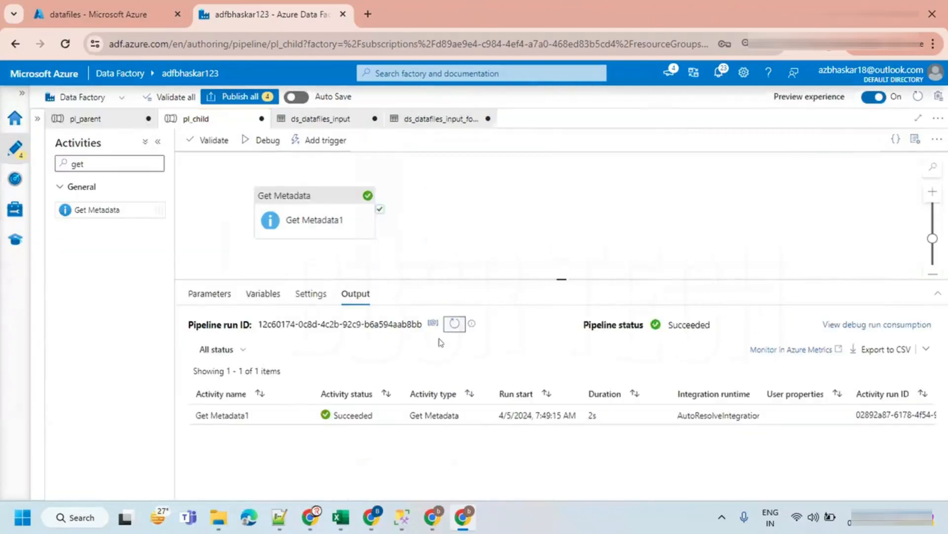
- Open and inspect the Get Metadata activity's output
left_click(301, 415)
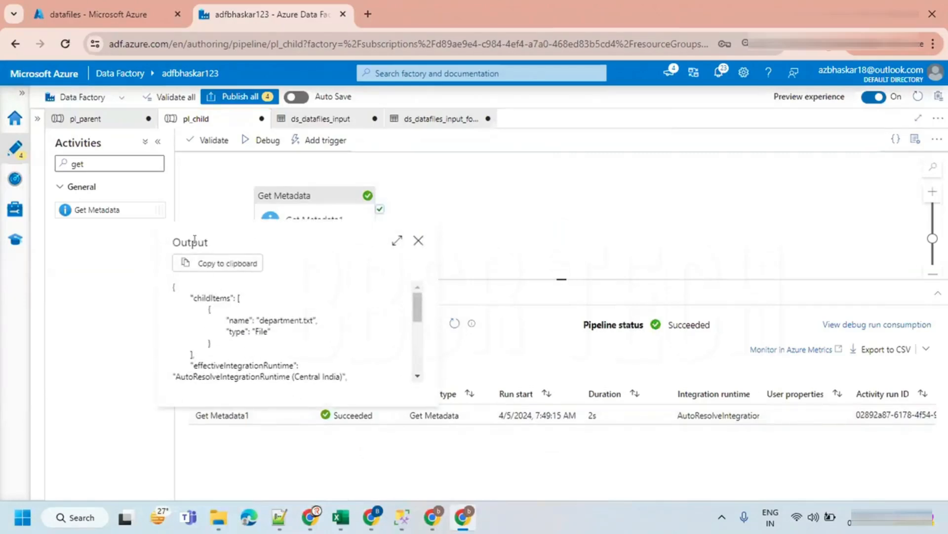
double_click(277, 319)
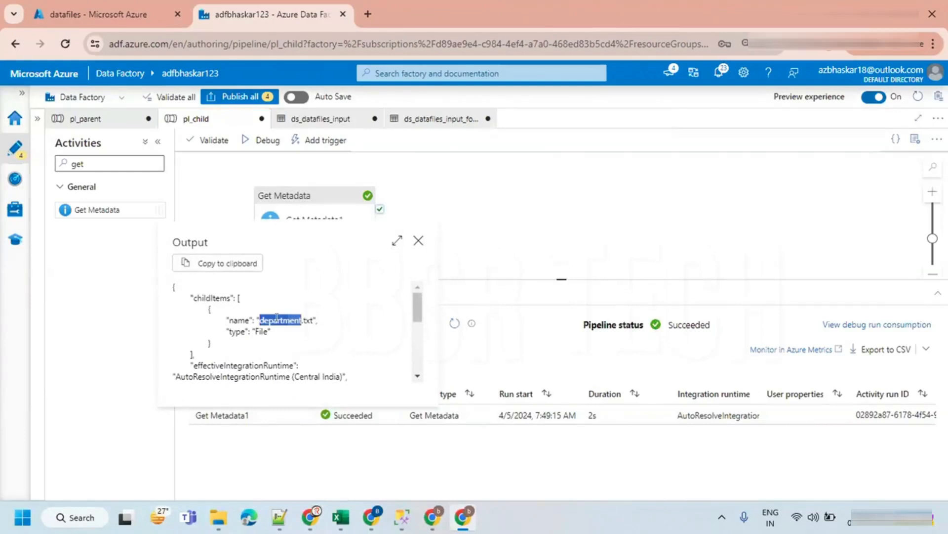
left_click(418, 241)
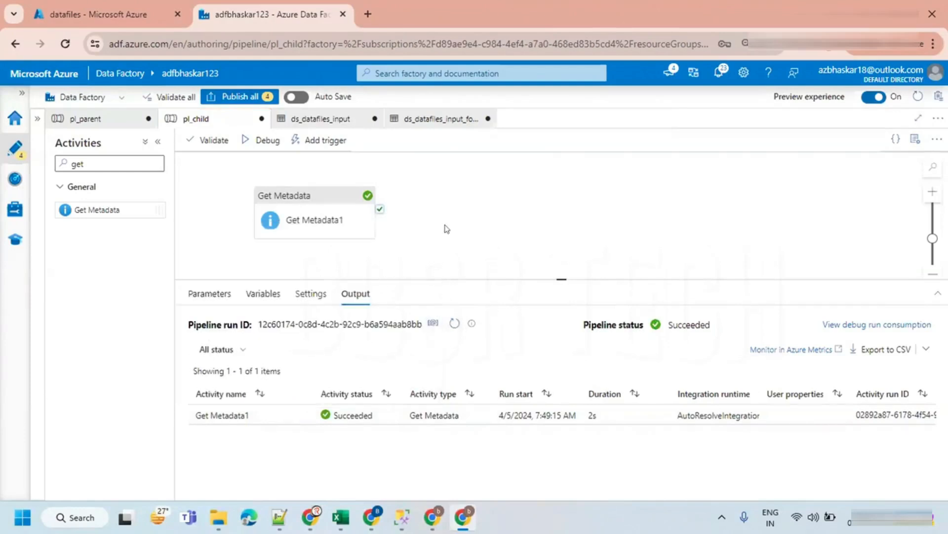
- Debug pl_child again with ParentFolder set to folder2 and refresh the run status
left_click(264, 140)
left_click(794, 164)
type("td")
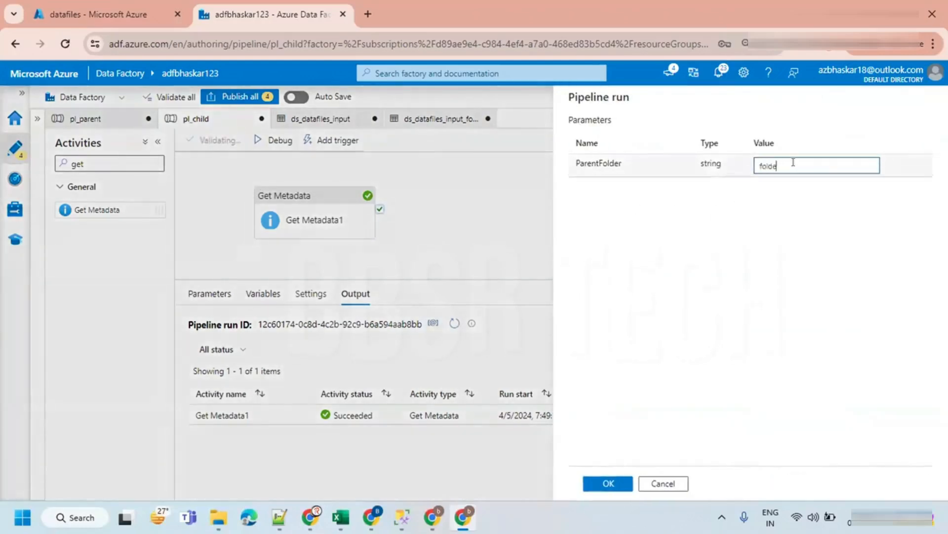
type("lder2")
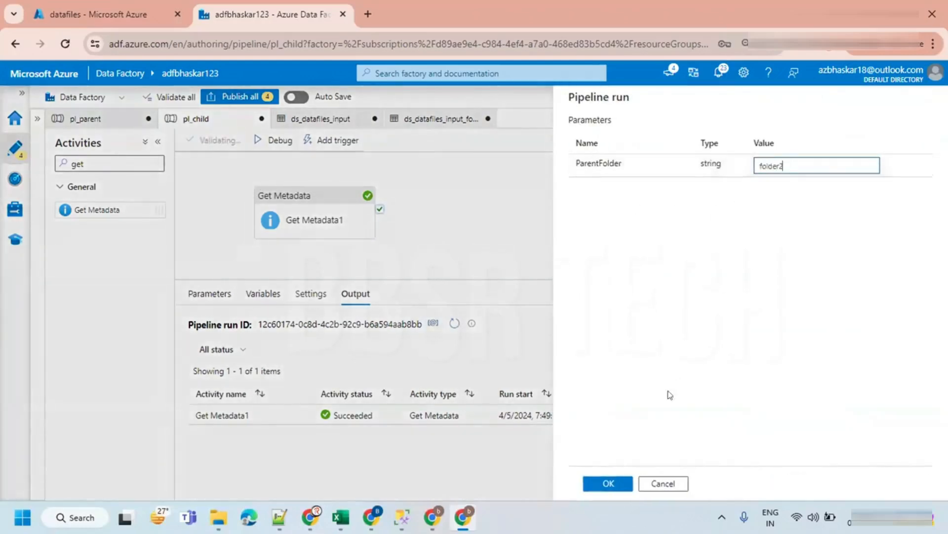
left_click(591, 489)
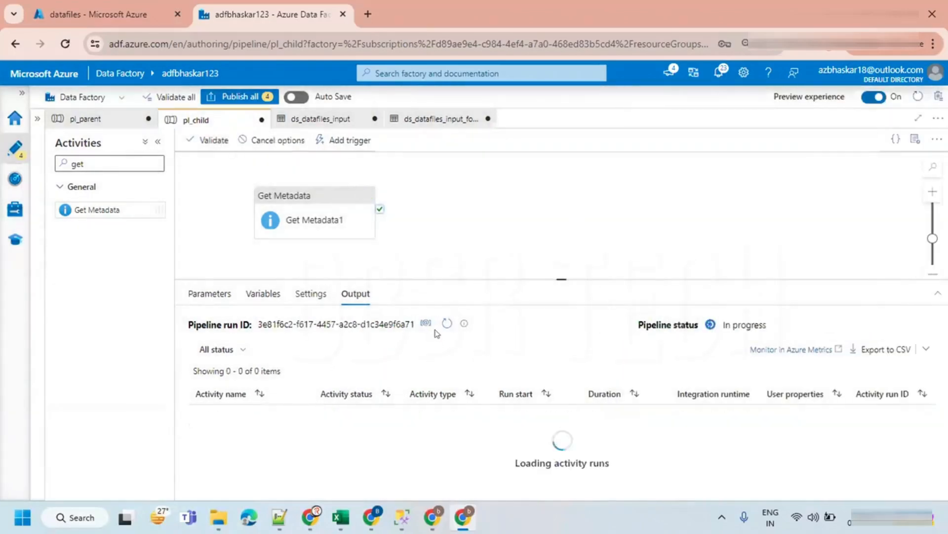
left_click(446, 325)
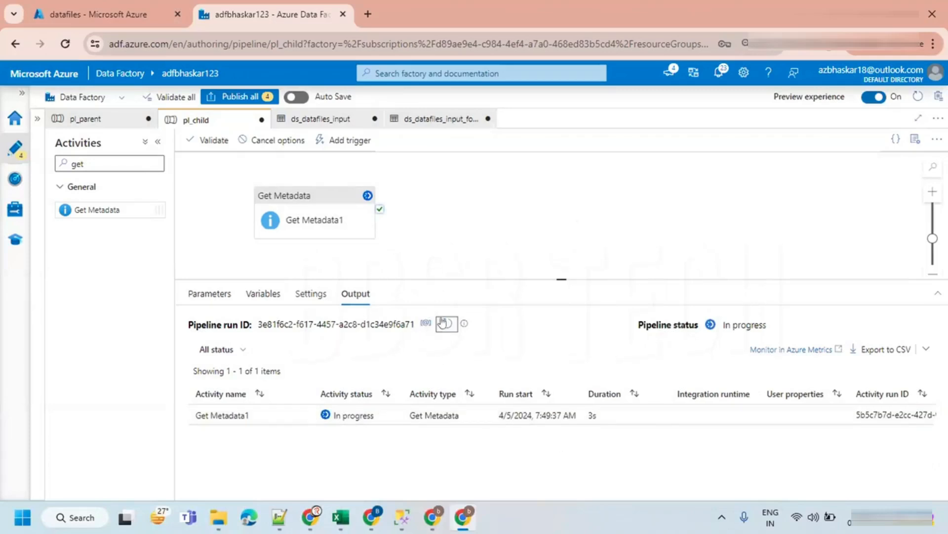
- Open and inspect the Get Metadata activity's output for this run
left_click(303, 415)
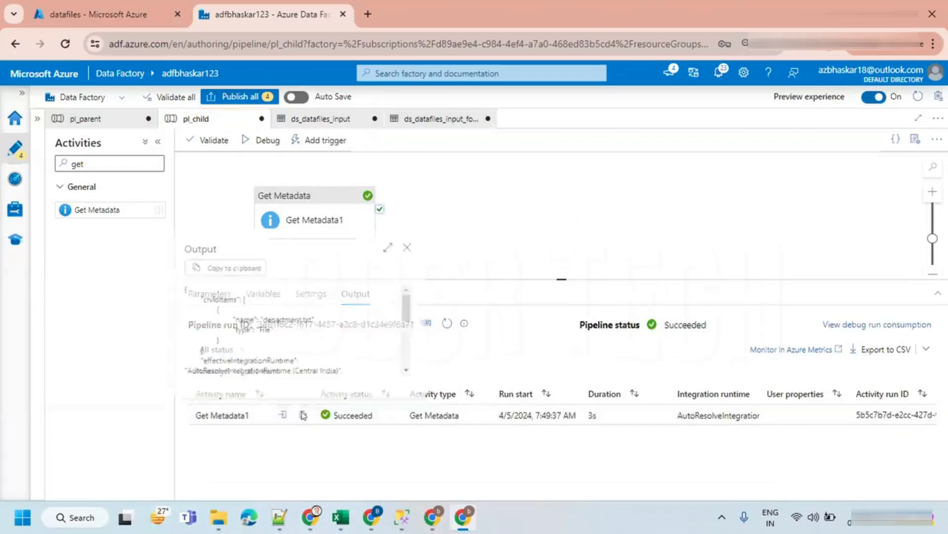
double_click(294, 311)
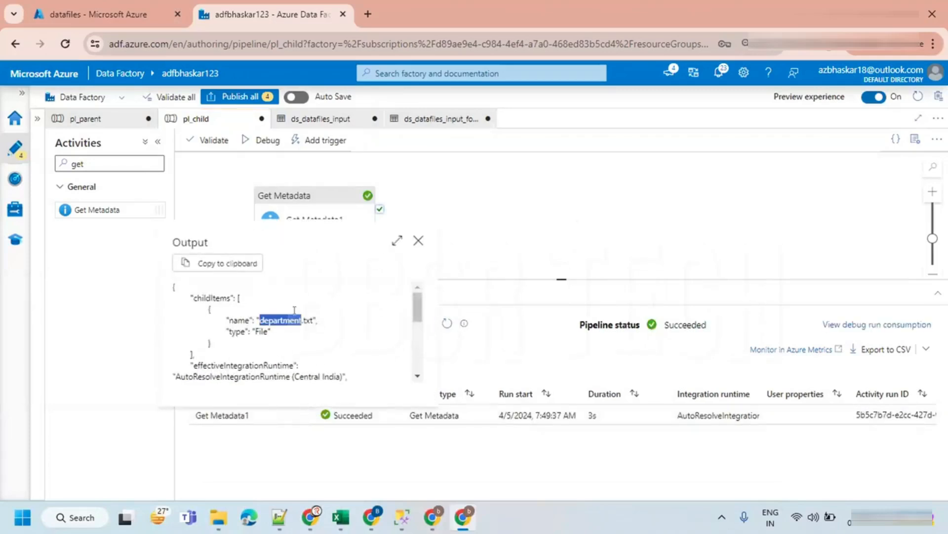
left_click(417, 241)
- Search the activities for "for" and add a ForEach activity to the pl_child canvas
left_click_drag(540, 273, 540, 393)
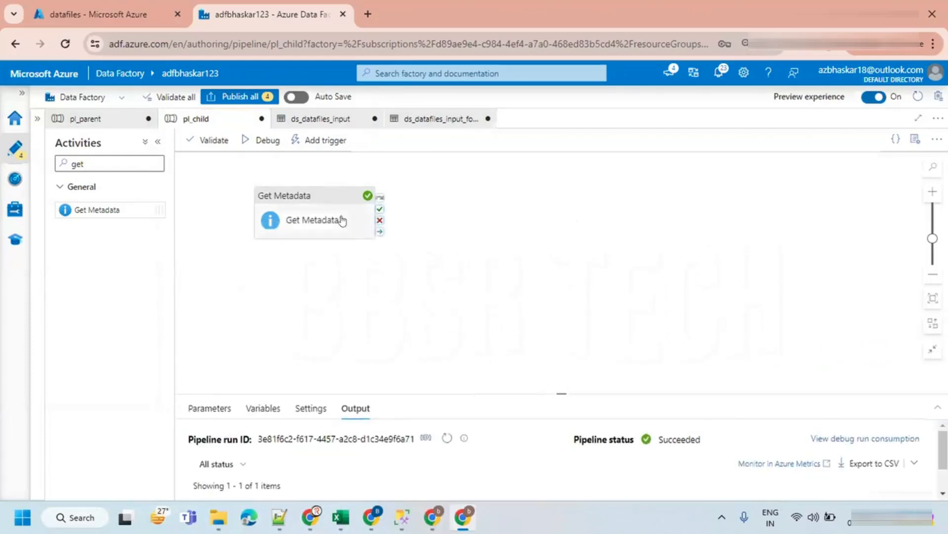
left_click(344, 223)
left_click(446, 228)
left_click_drag(93, 163, 51, 161)
key("BackSpace")
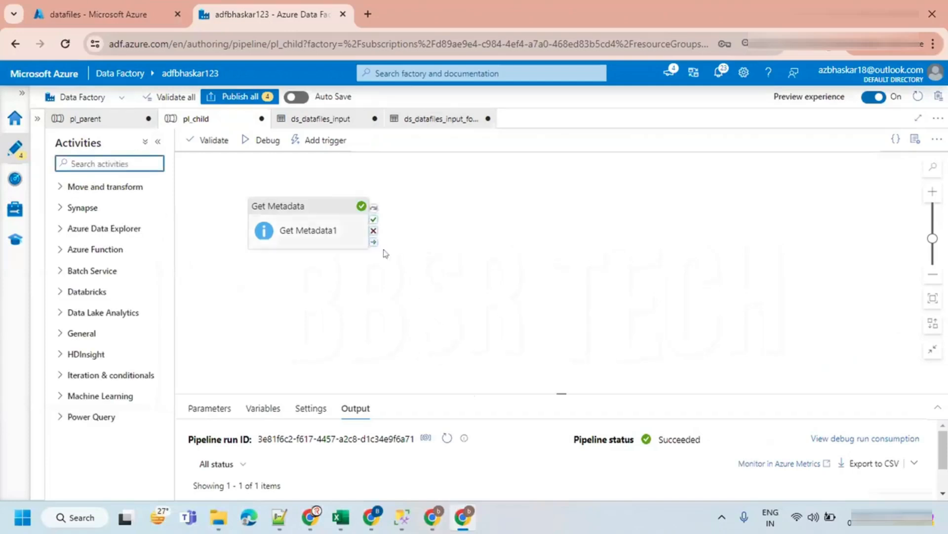
type("for")
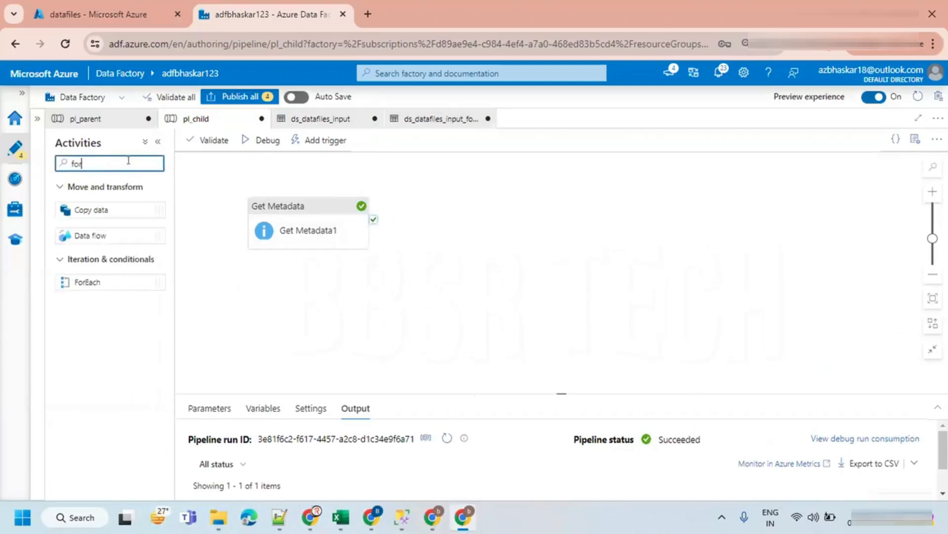
left_click_drag(88, 281, 464, 206)
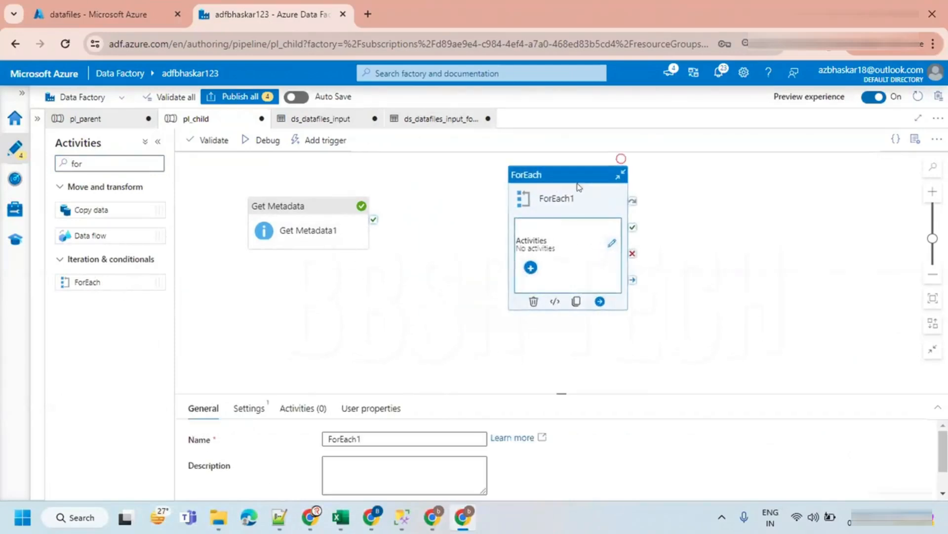
- Connect Get Metadata1's success output to the ForEach1 activity
left_click_drag(373, 220, 538, 237)
left_click(309, 208)
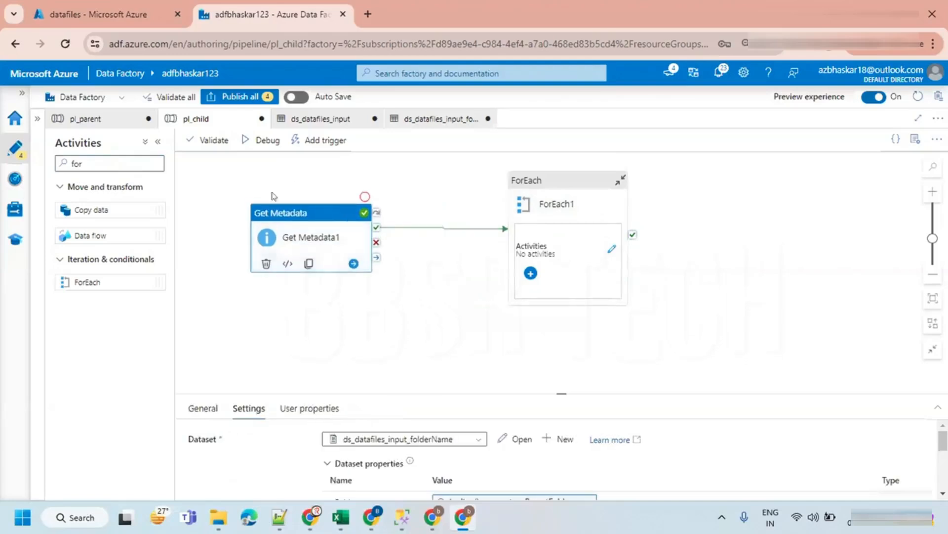
left_click(559, 181)
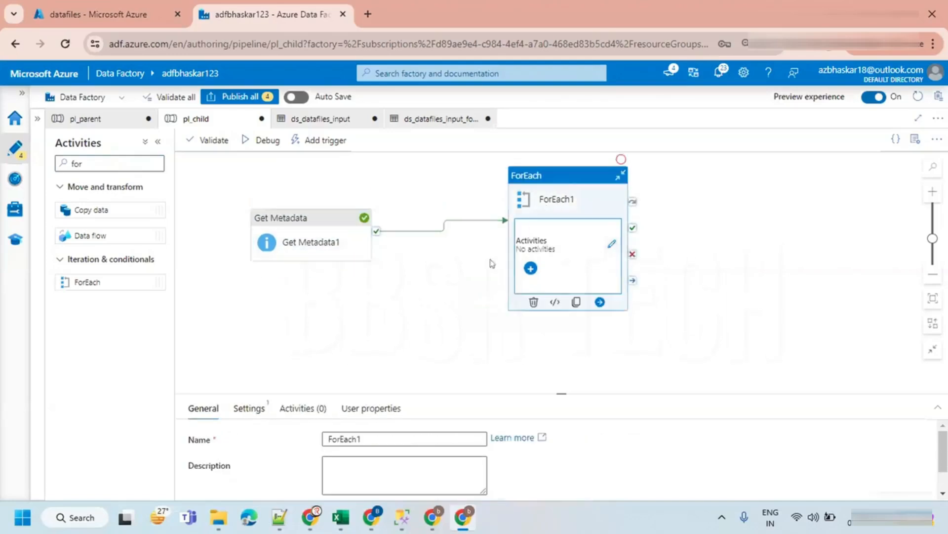
- In ForEach1's settings, enable Sequential and set Items to Get Metadata1 childItems as dynamic content
left_click_drag(548, 387, 530, 276)
left_click(250, 294)
left_click(329, 322)
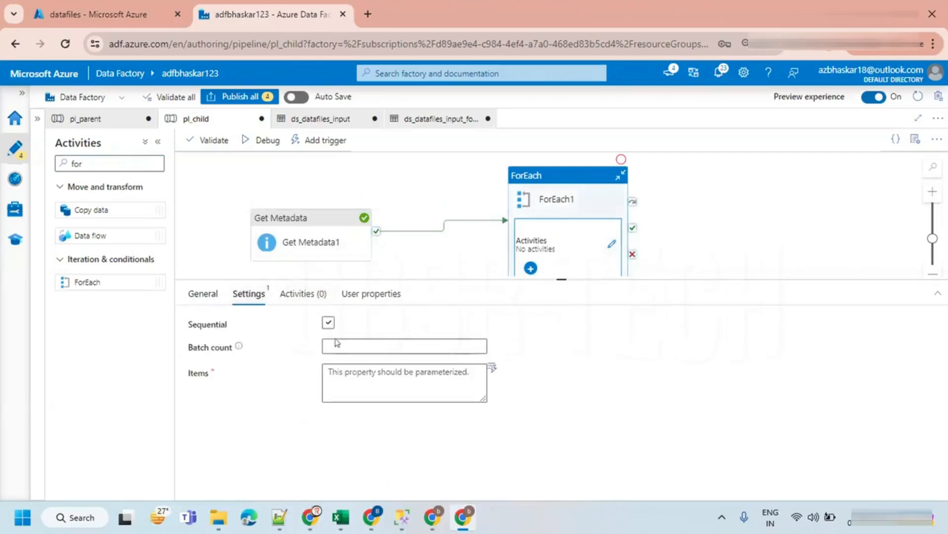
left_click(349, 365)
left_click(348, 386)
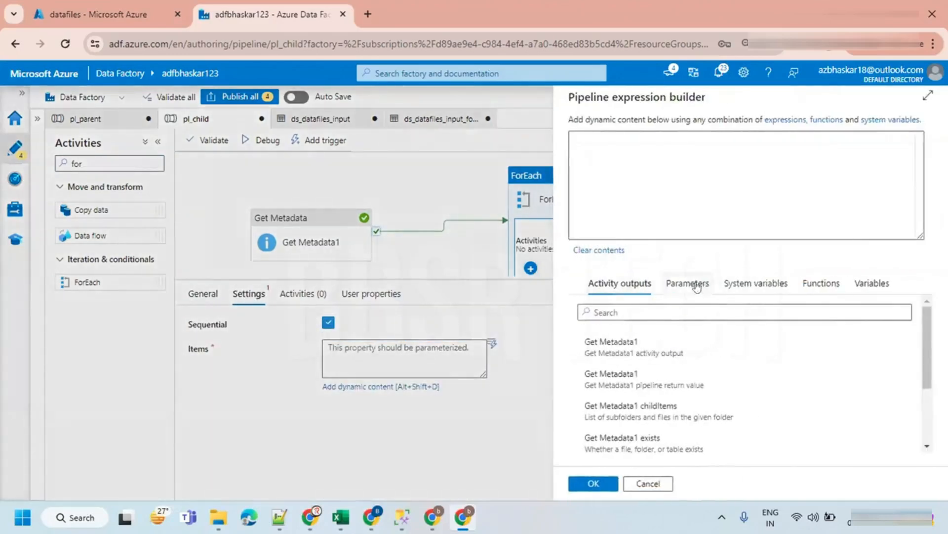
left_click(633, 409)
left_click(594, 484)
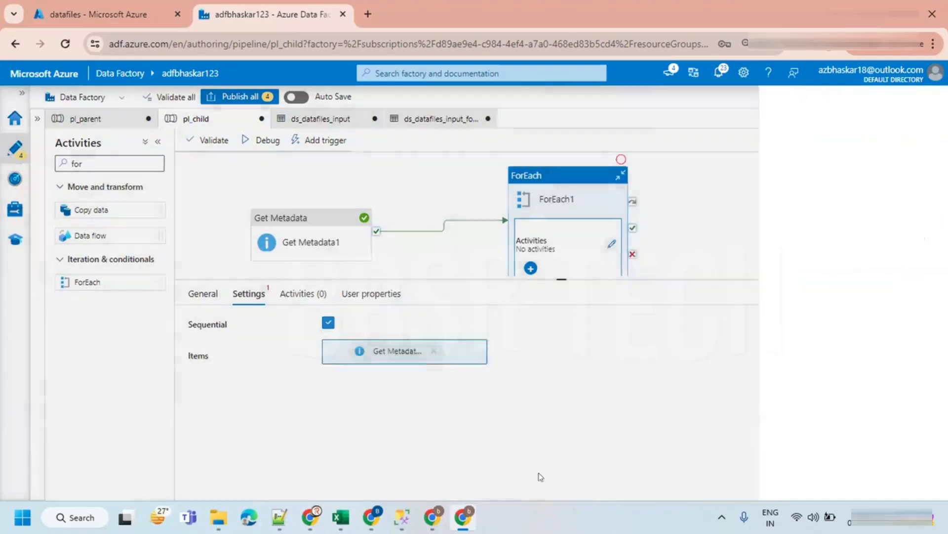
- Open ForEach1's inner activities and add a Copy data activity inside it
left_click_drag(560, 277, 562, 356)
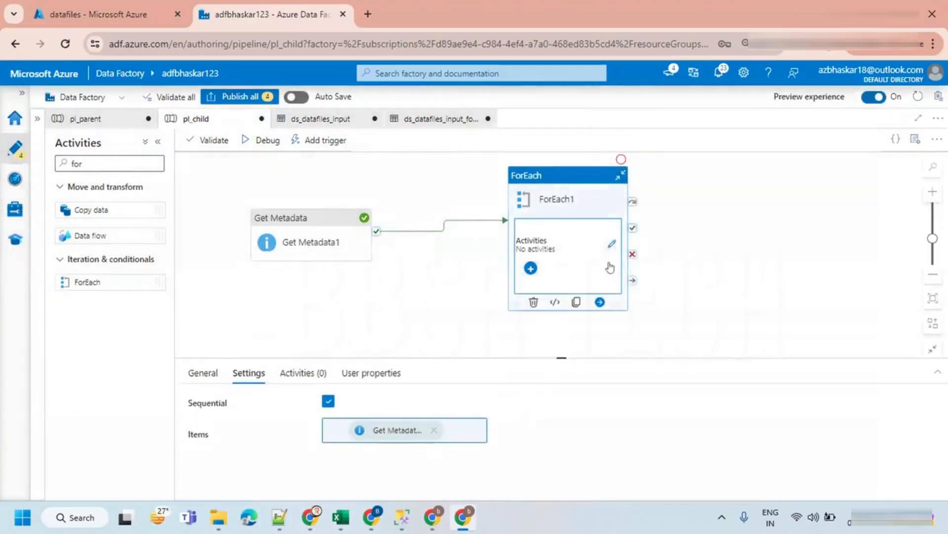
left_click(611, 245)
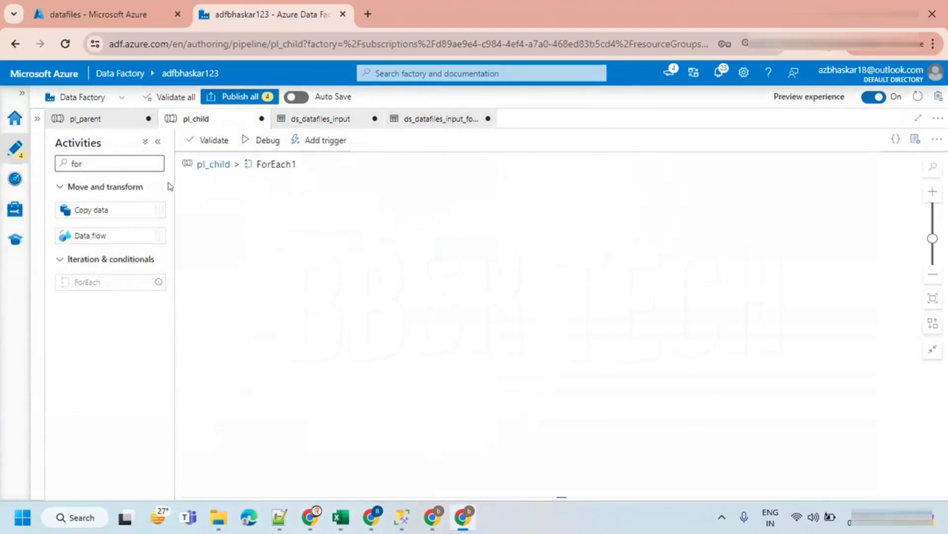
left_click_drag(94, 210, 351, 228)
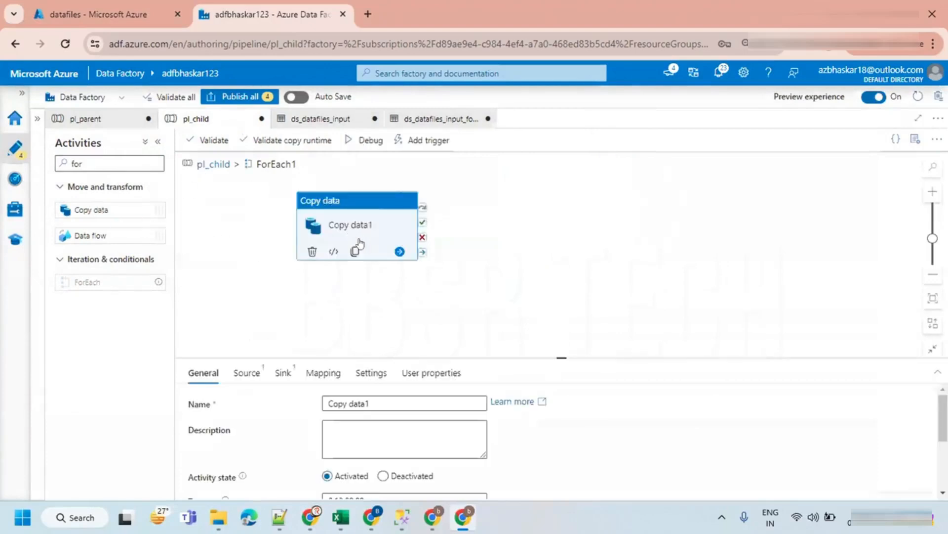
left_click_drag(545, 353, 539, 294)
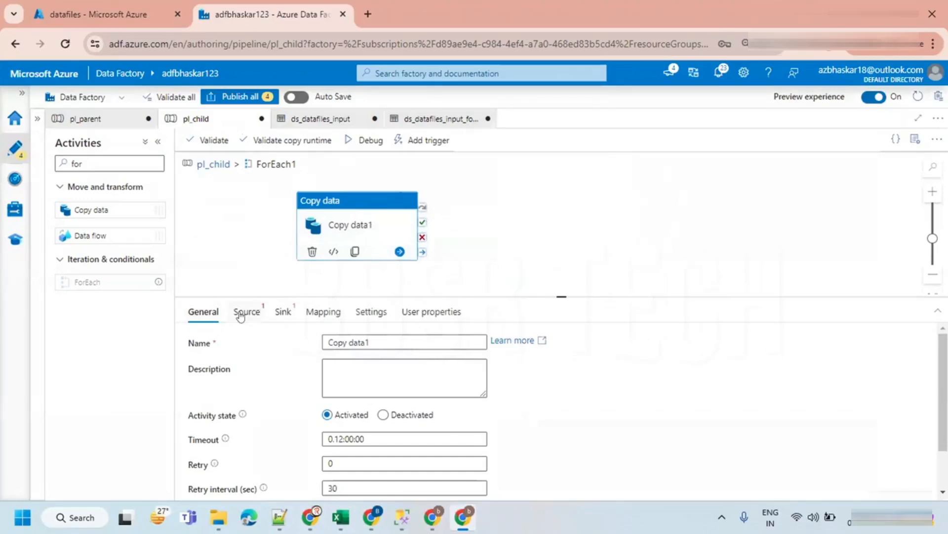
- Start a new Azure Data Lake Storage Gen2 dataset in DelimitedText format from the factory resources
left_click(37, 119)
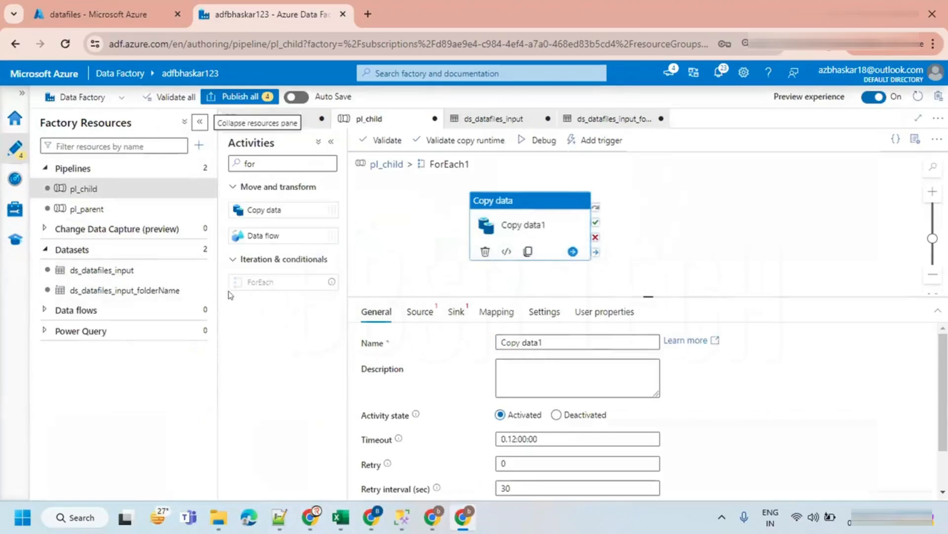
left_click(203, 248)
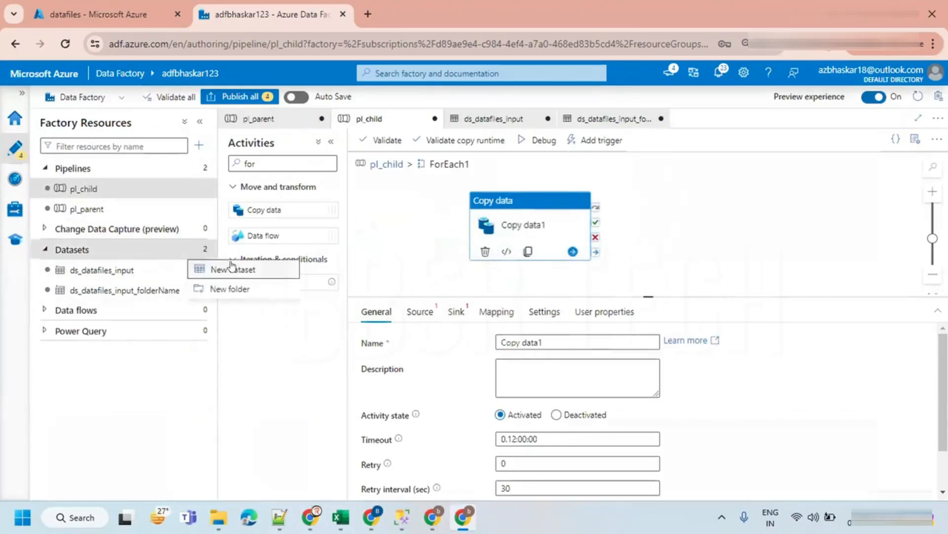
left_click(237, 270)
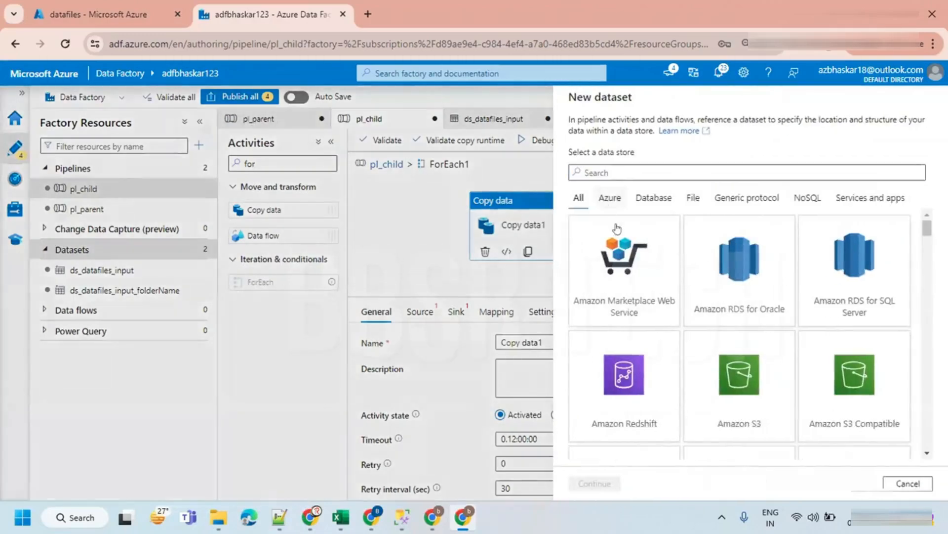
left_click(610, 198)
scroll(773, 363, "down", 2)
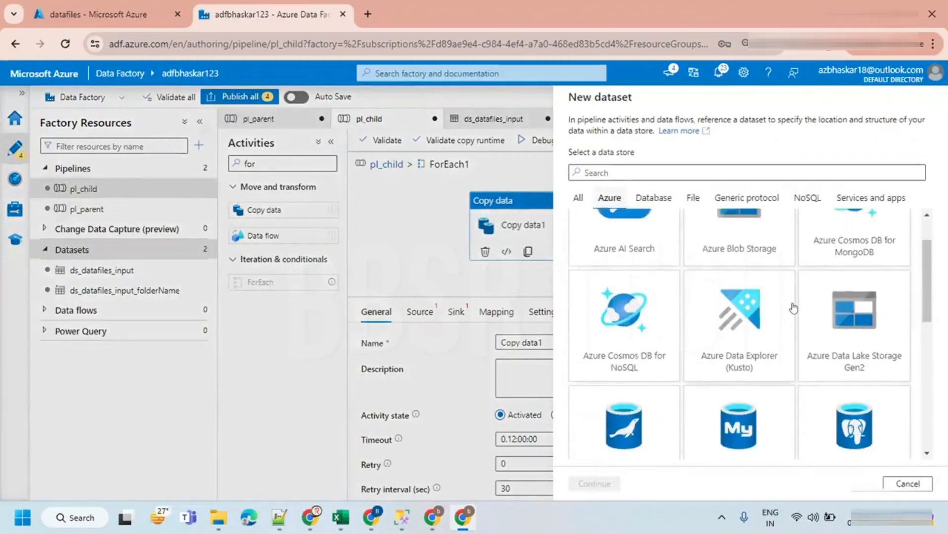
scroll(793, 307, "up", 2)
left_click(842, 374)
left_click(588, 483)
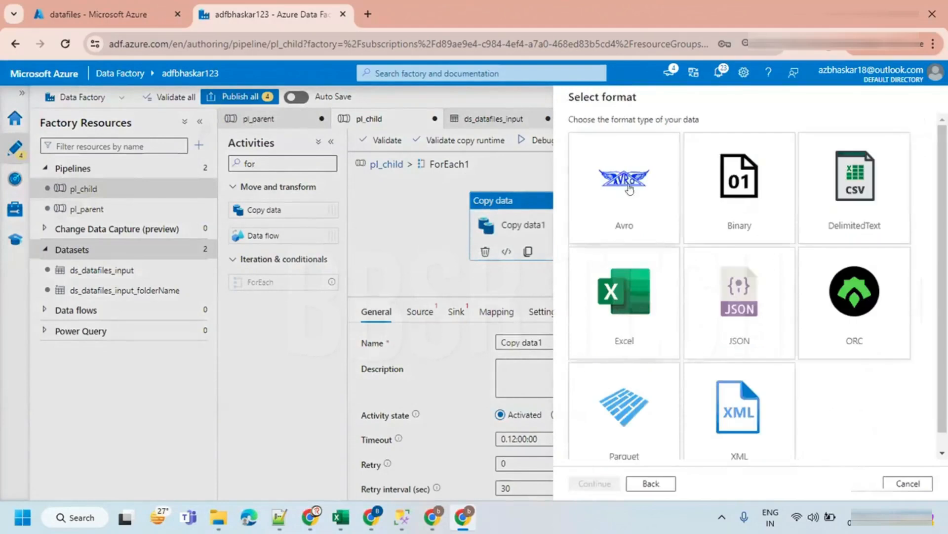
left_click(844, 190)
left_click(590, 483)
- Name the new dataset ds_datafiles_input_folderName_fileName
double_click(641, 132)
type("ds_d")
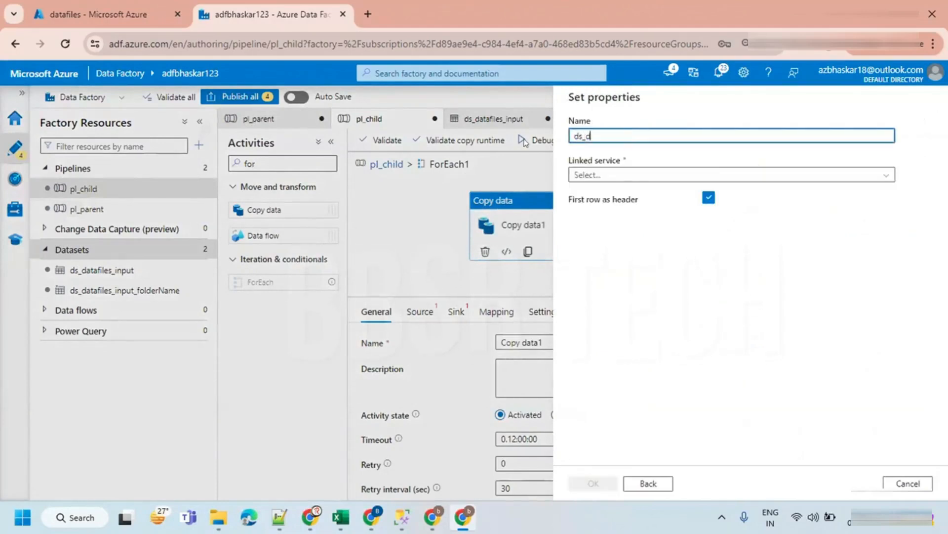
type("atafiles_")
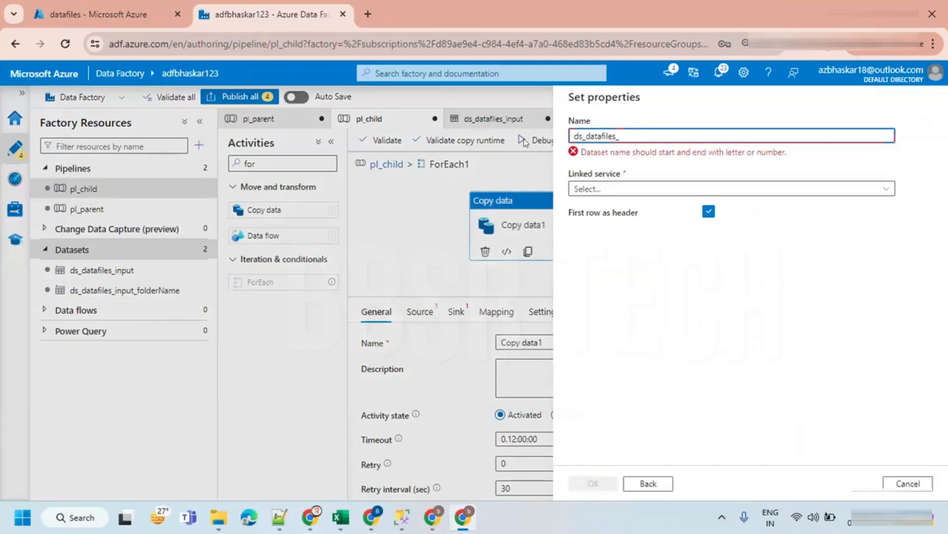
type("input_fil")
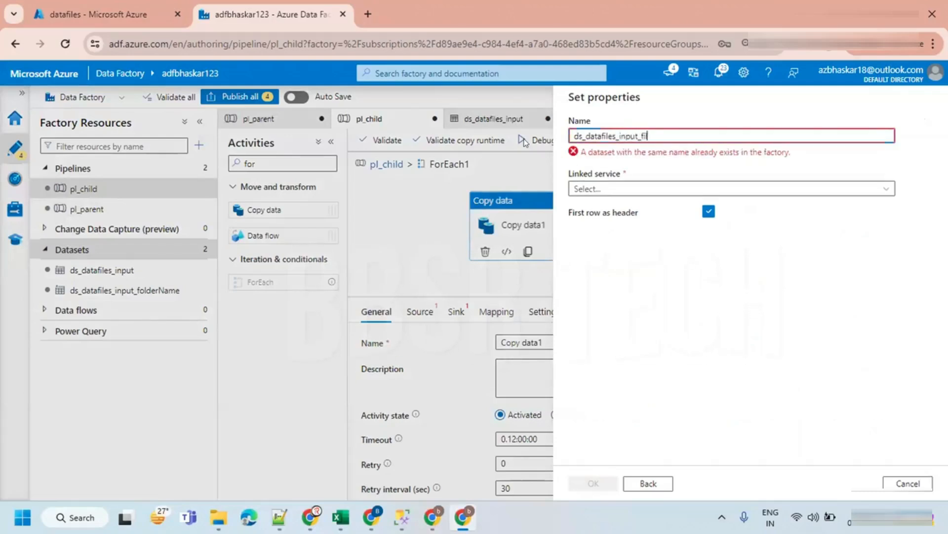
key("BackSpace")
key("BackSpace")
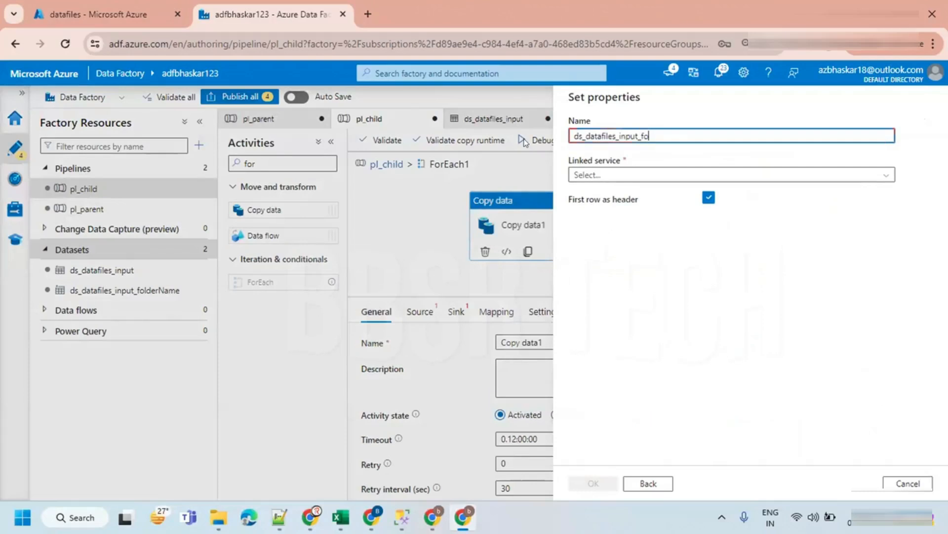
type("lderName_fileName")
- Select linked service ls_bhaskaradlsgen2 and browse to datafiles/input/folder1/department.txt as the file path
left_click(615, 174)
left_click(605, 233)
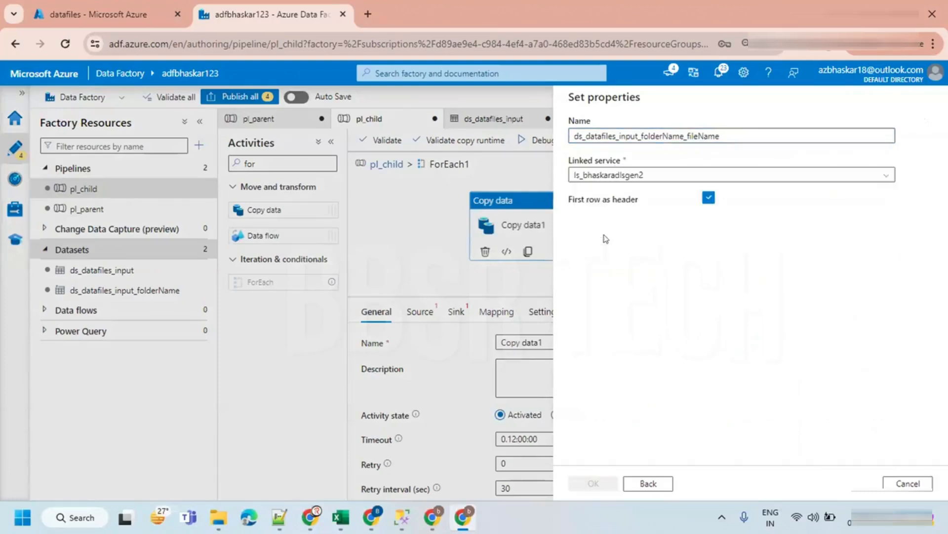
left_click(904, 212)
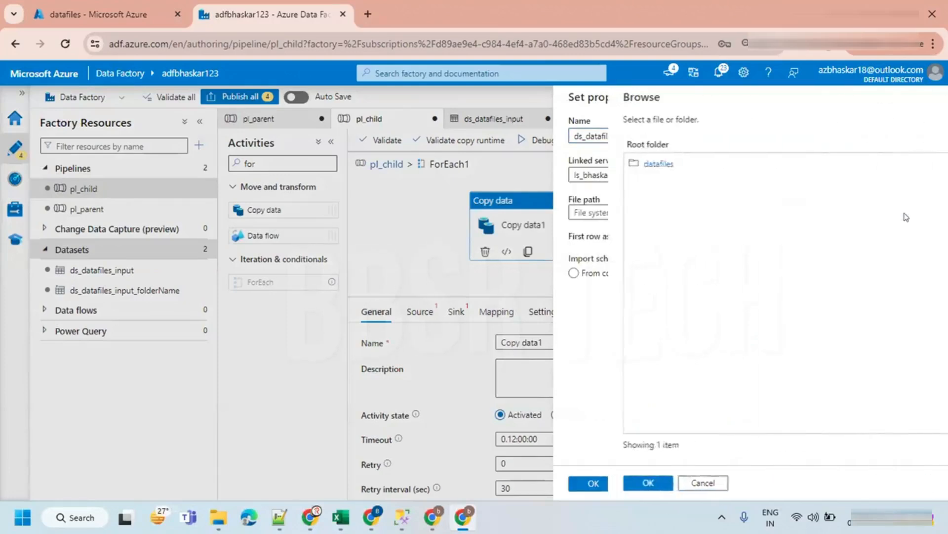
left_click(597, 167)
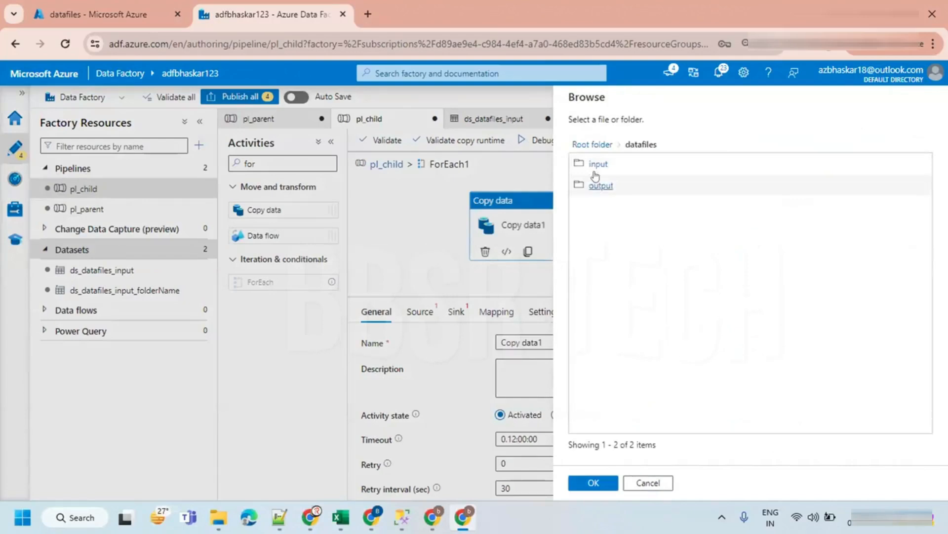
double_click(596, 165)
double_click(600, 163)
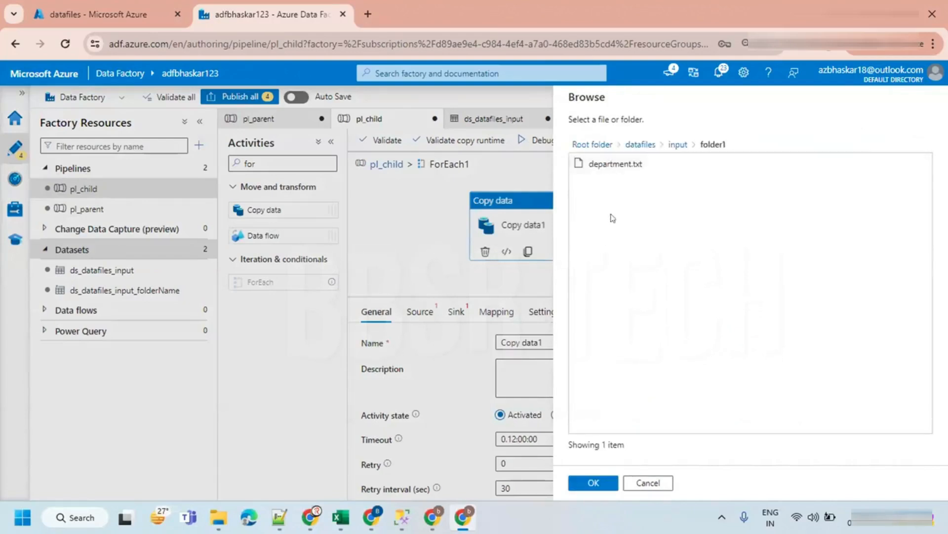
left_click(618, 164)
left_click(593, 481)
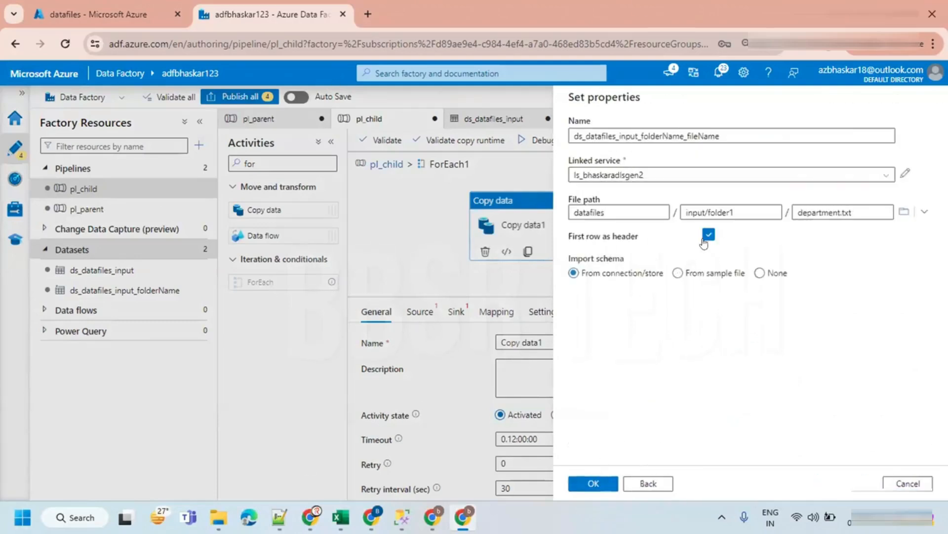
- Keep schema import from connection/store and create the dataset
left_click(760, 273)
left_click(616, 276)
left_click(593, 484)
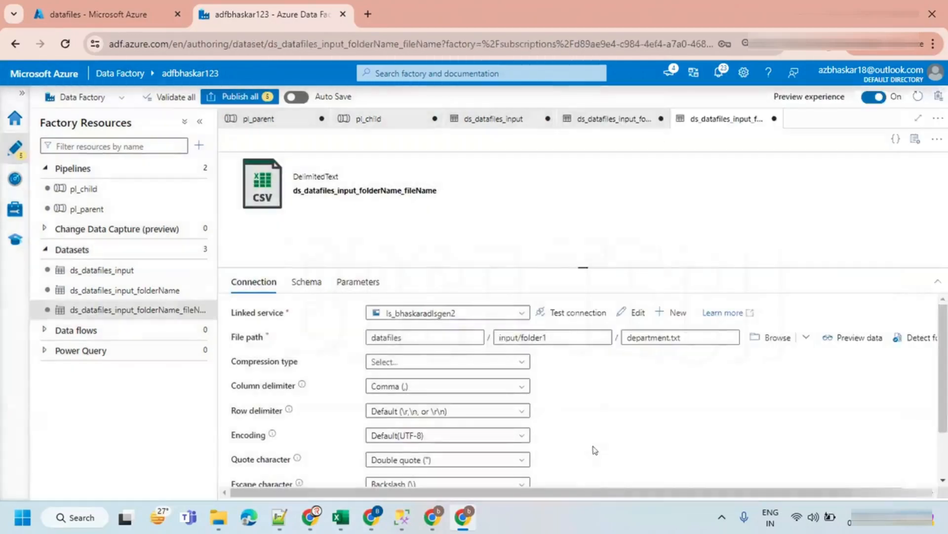
left_click(915, 139)
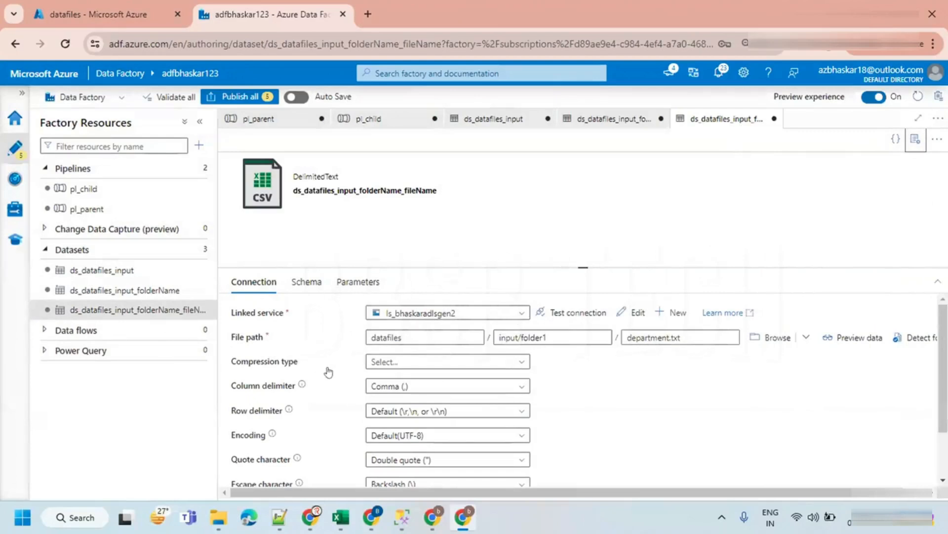
- Add two string parameters to the dataset named pFolder and pFile
left_click(348, 283)
left_click(253, 317)
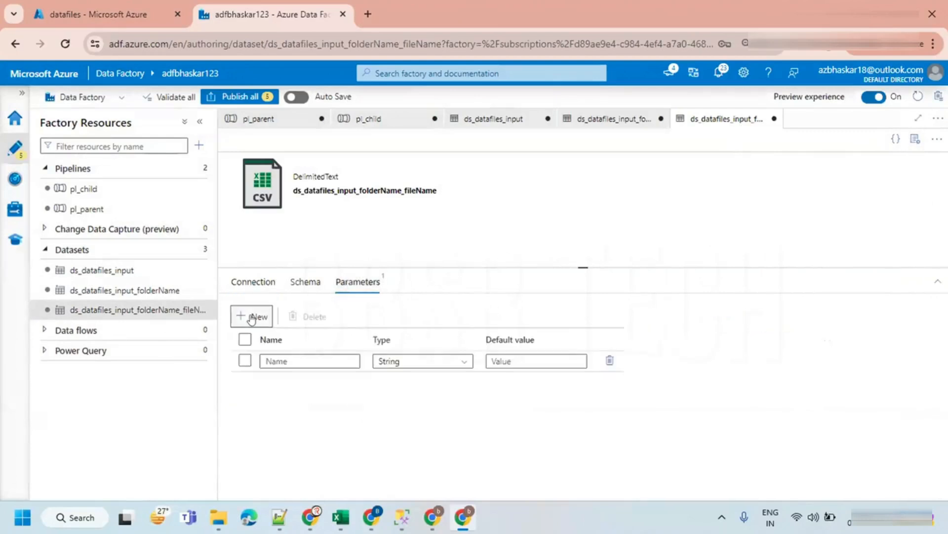
left_click(283, 360)
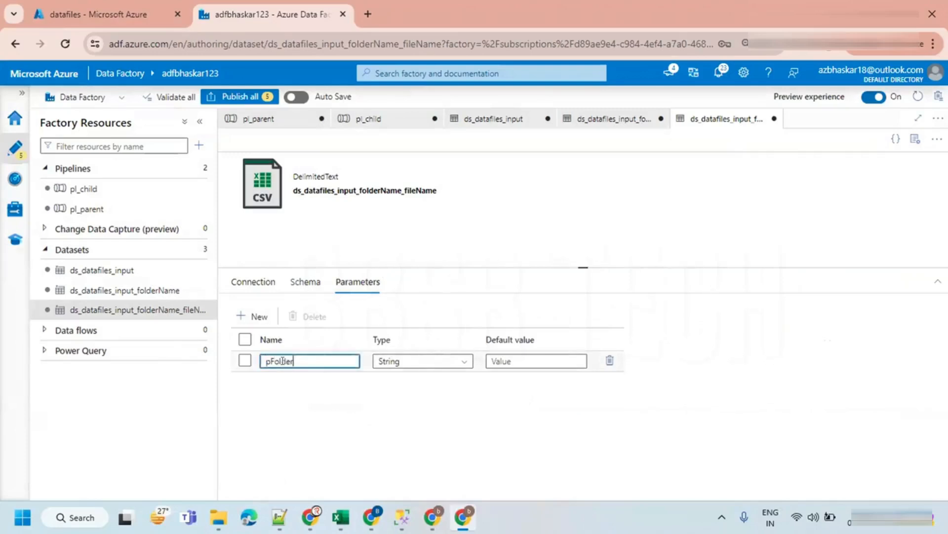
left_click(243, 316)
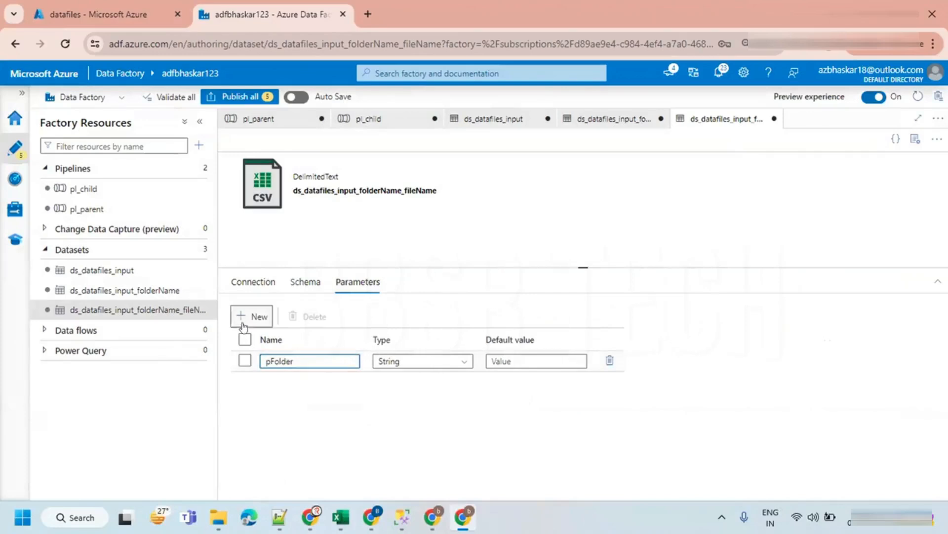
left_click(276, 381)
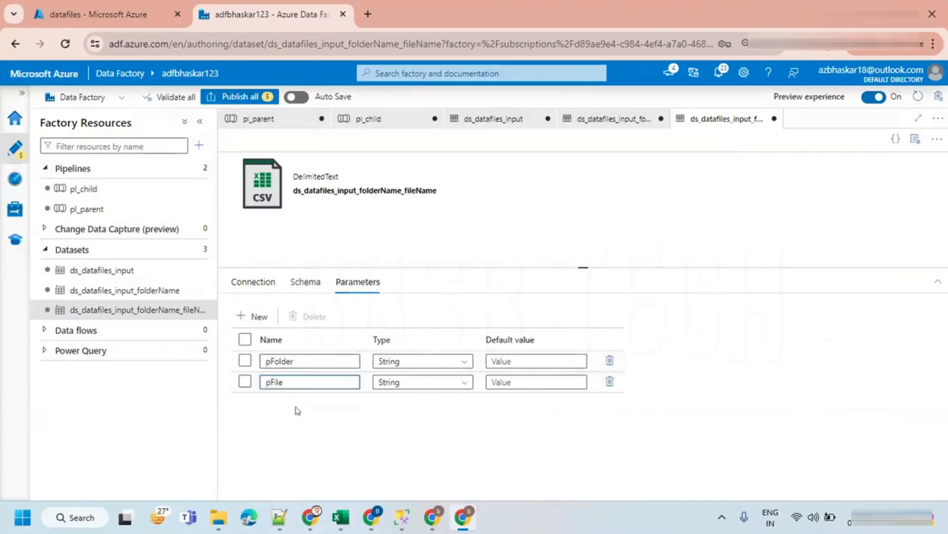
left_click(262, 283)
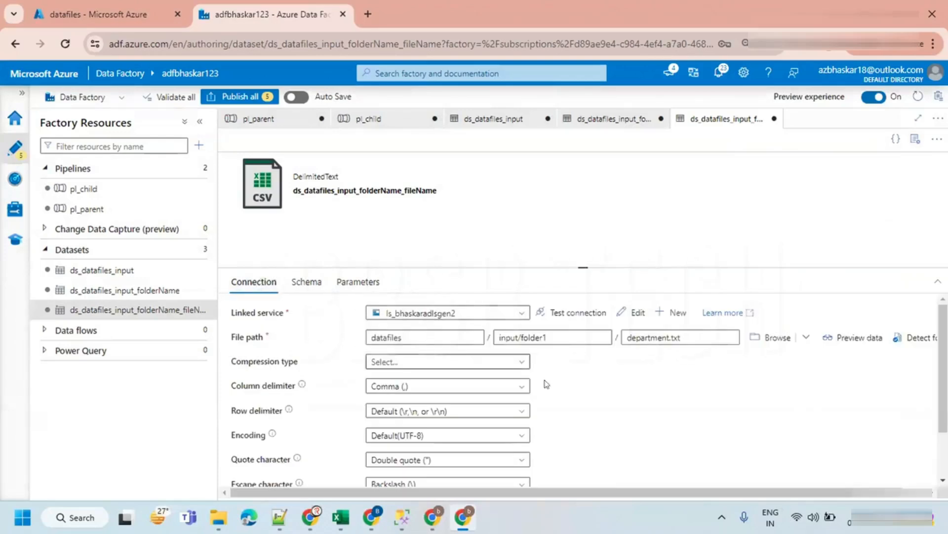
left_click(555, 336)
left_click(547, 352)
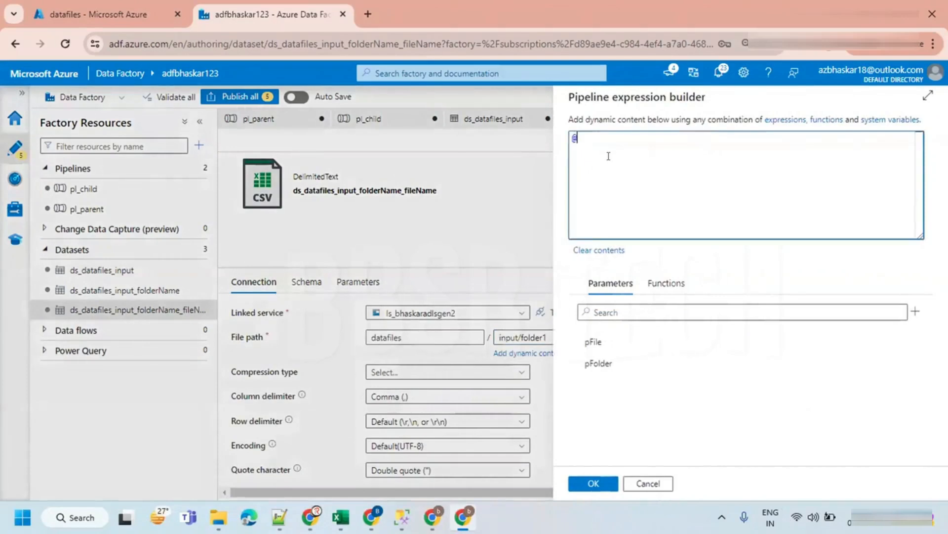
type("@concat()")
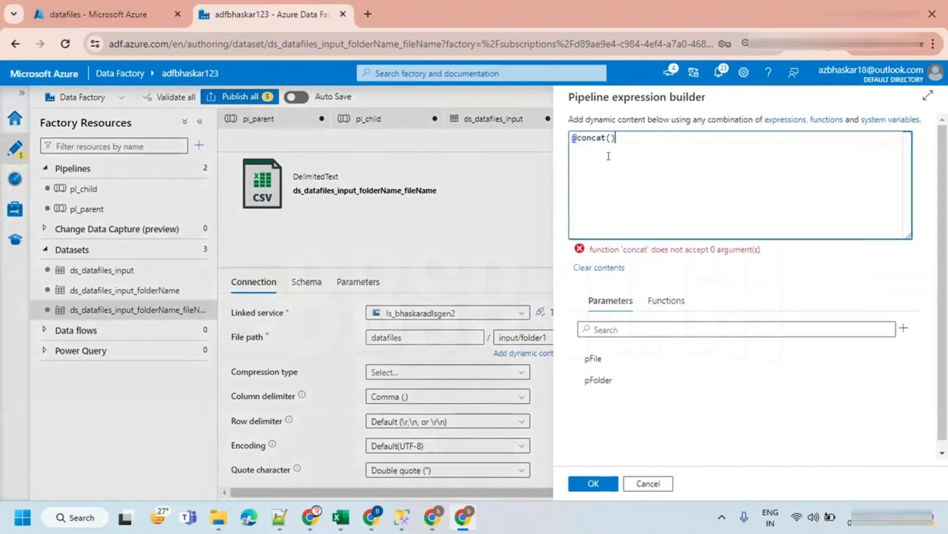
key("Return")
key("Return")
type("'input")
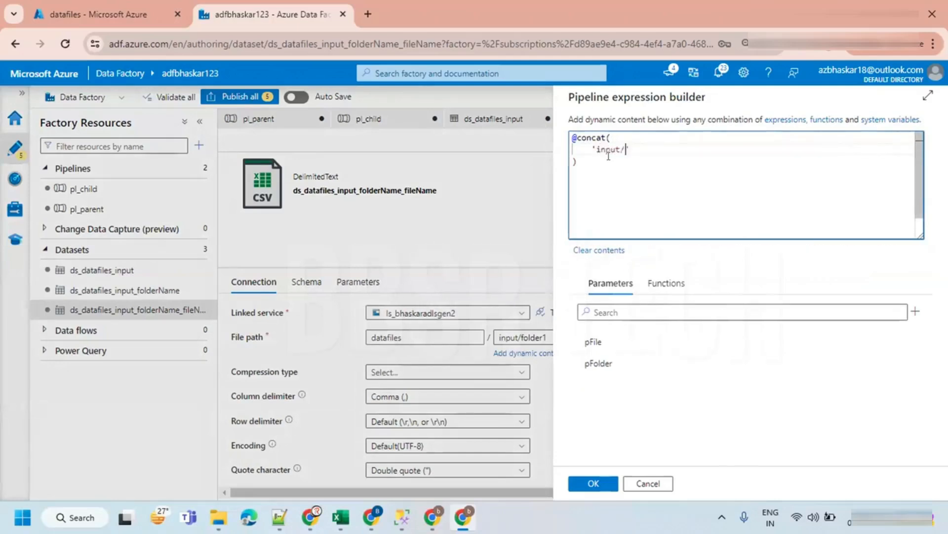
type("/',")
key("Return")
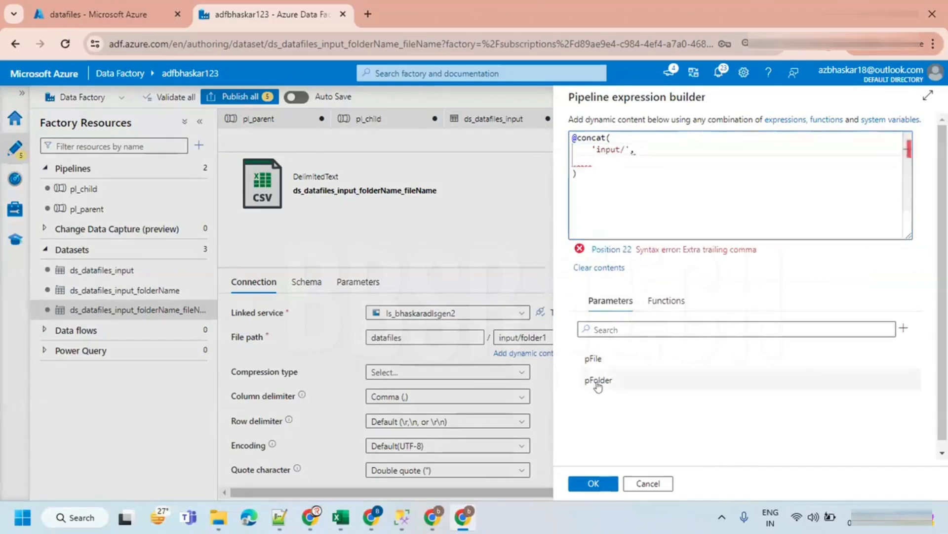
left_click(598, 381)
left_click(593, 484)
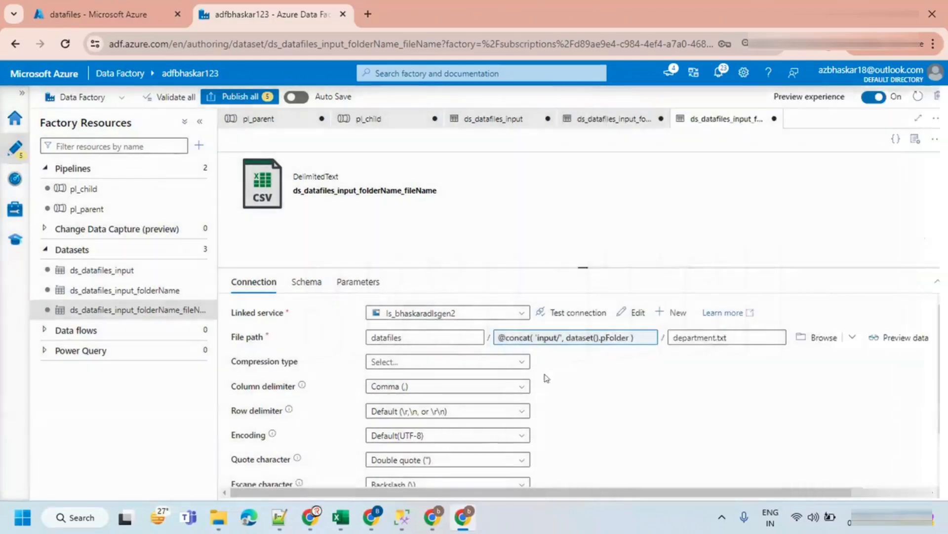
left_click(702, 337)
key("ctrl+a")
key("BackSpace")
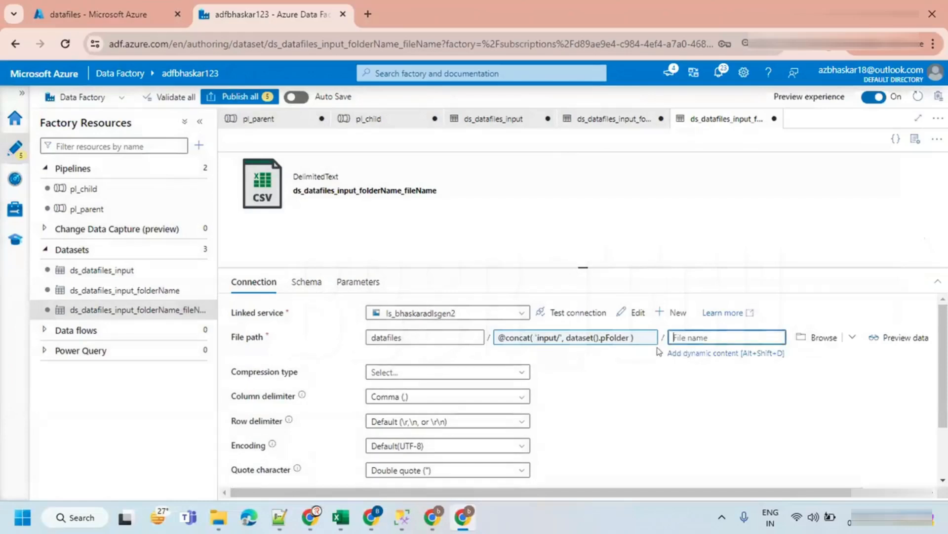
left_click(692, 352)
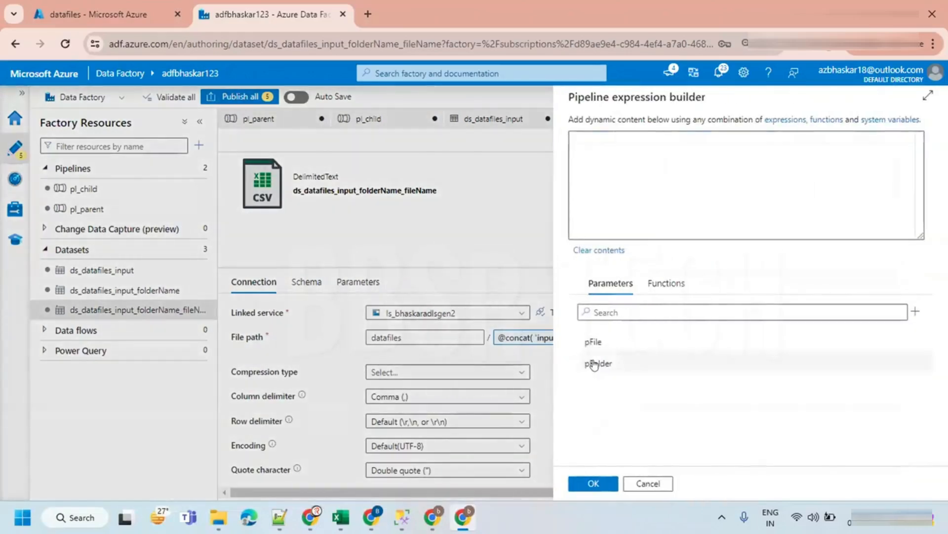
left_click(595, 343)
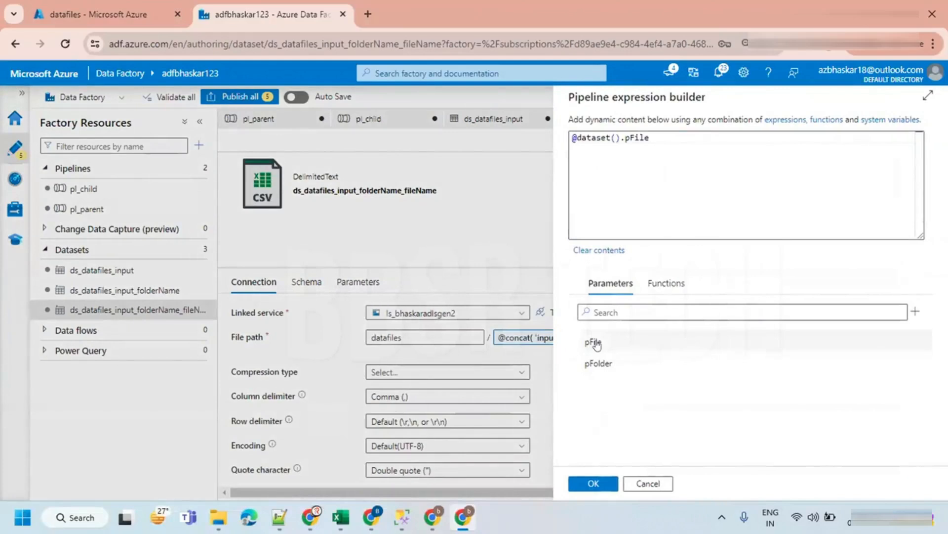
left_click_drag(654, 140, 567, 131)
left_click(662, 171)
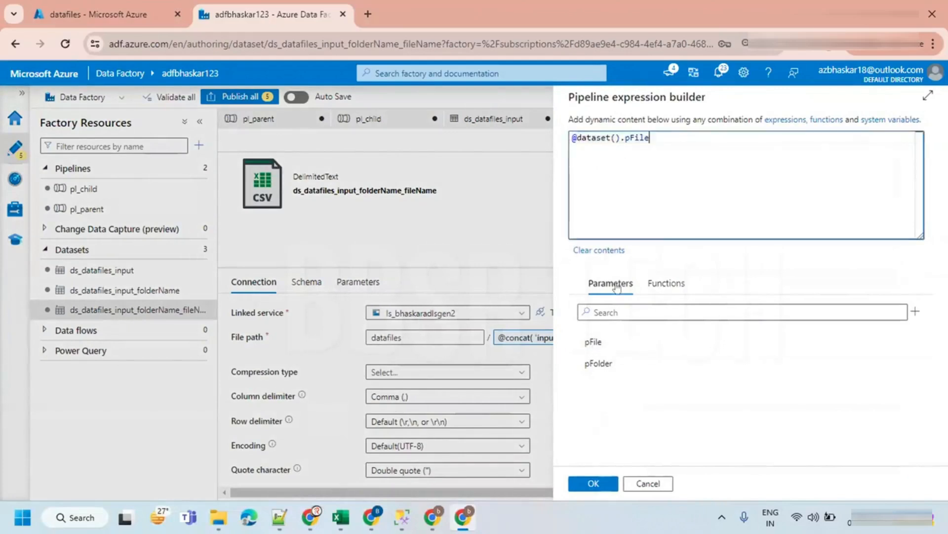
left_click(586, 486)
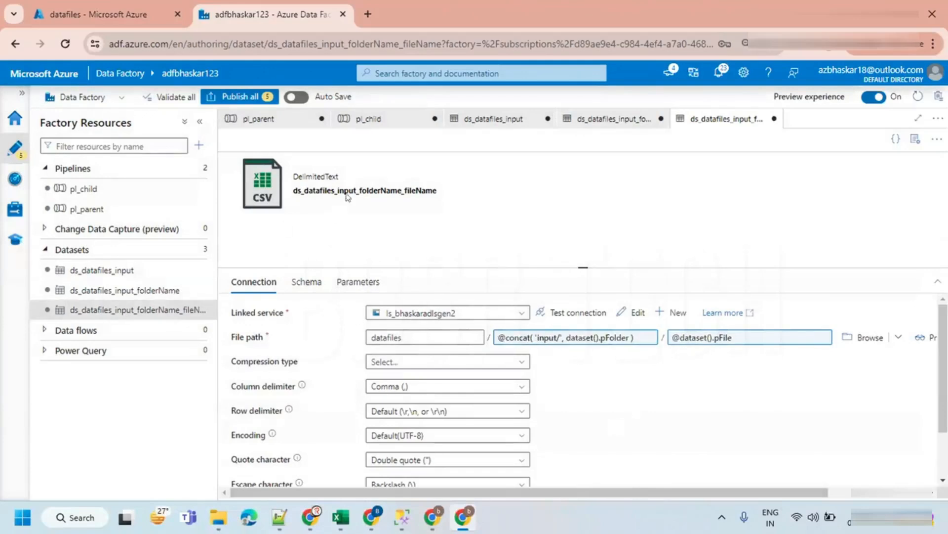
- In the child pipeline's Copy data activity, set the source dataset to ds_datafiles_input_folderName_fileName
left_click(368, 119)
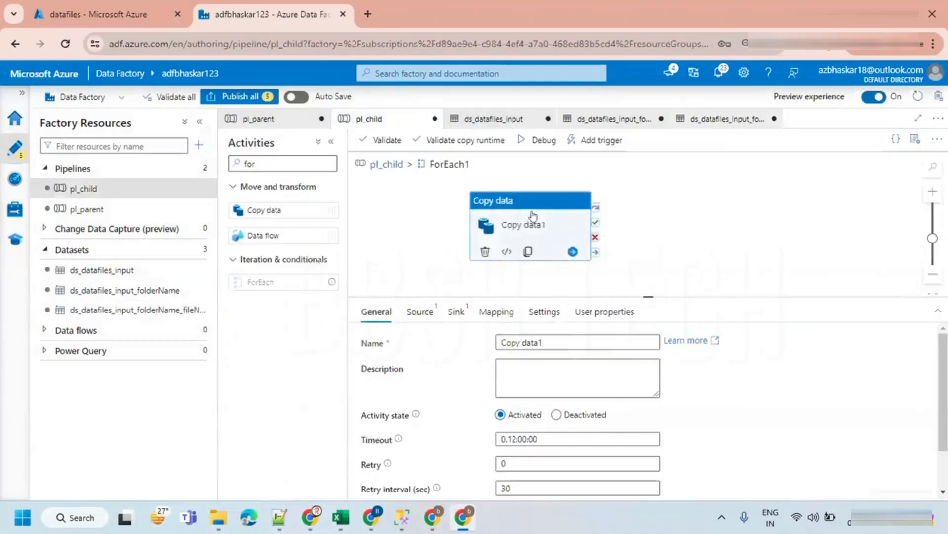
left_click_drag(533, 216, 531, 196)
left_click(420, 311)
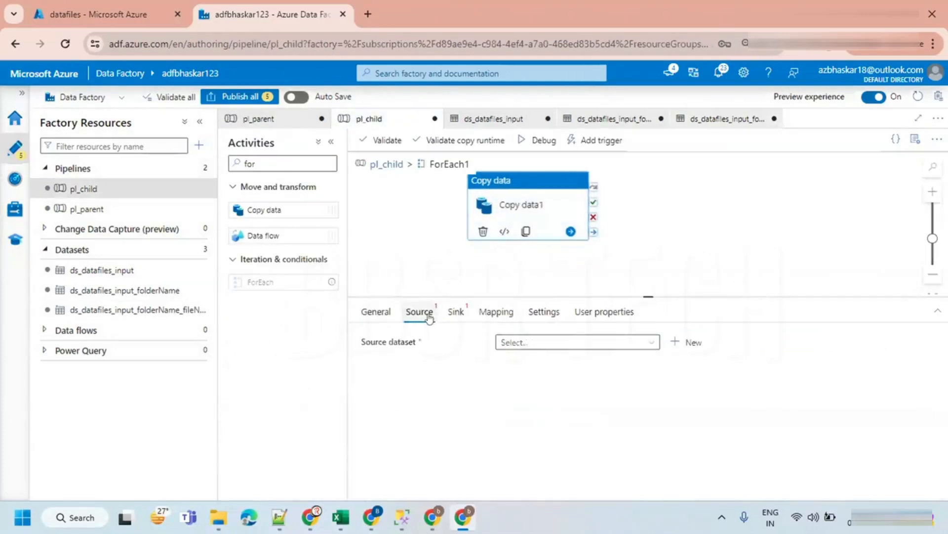
left_click(529, 342)
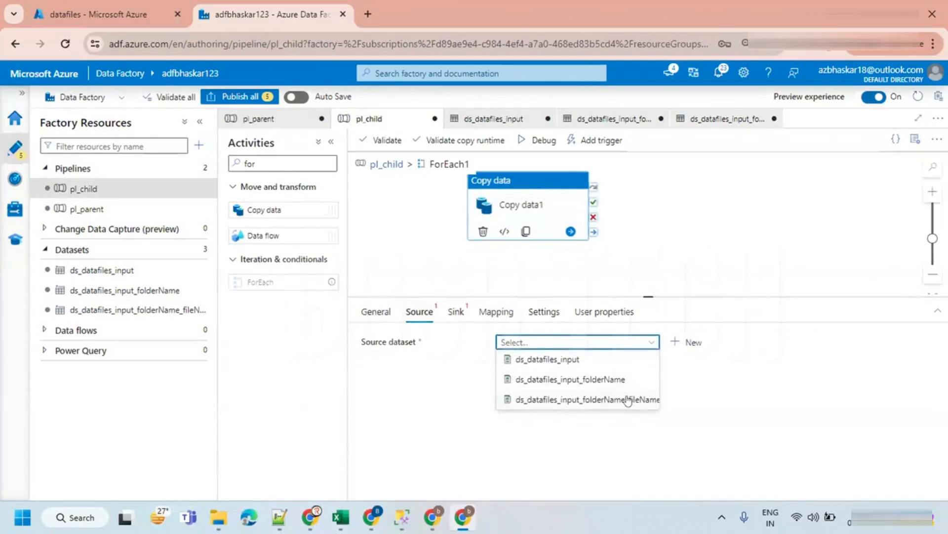
left_click(627, 400)
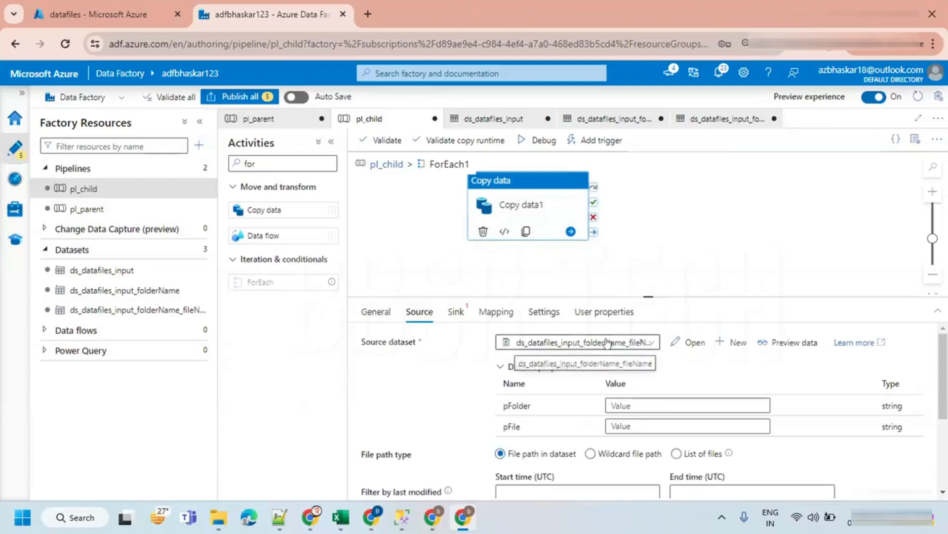
left_click(200, 121)
left_click_drag(542, 292, 542, 270)
left_click(444, 377)
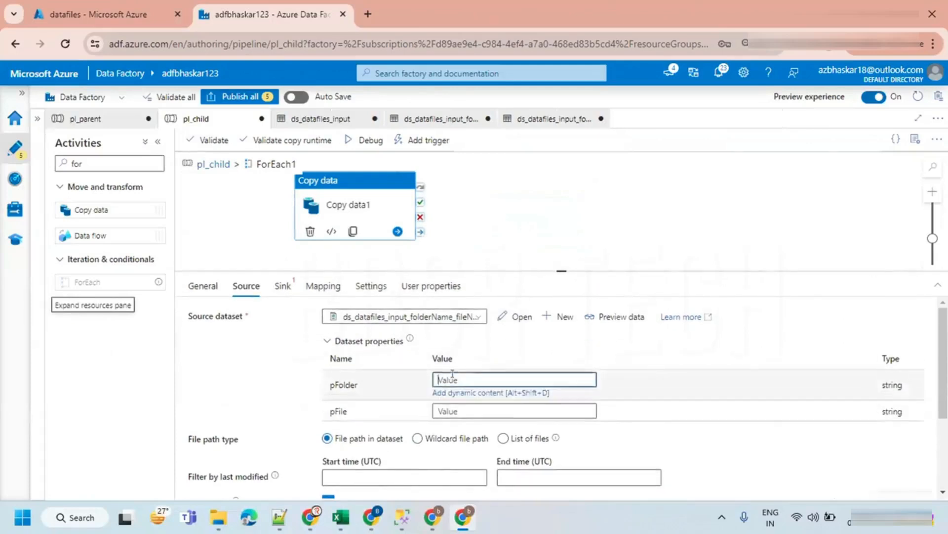
left_click(454, 393)
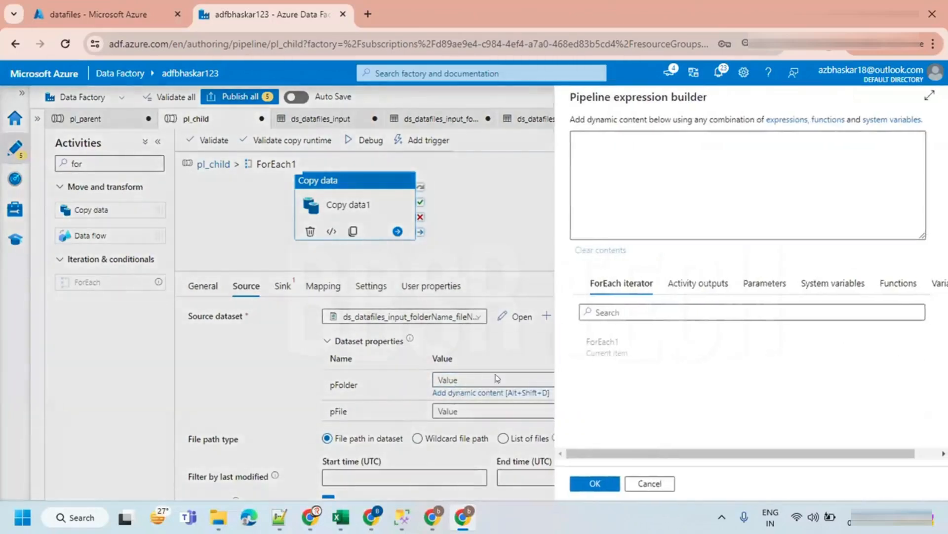
left_click(763, 284)
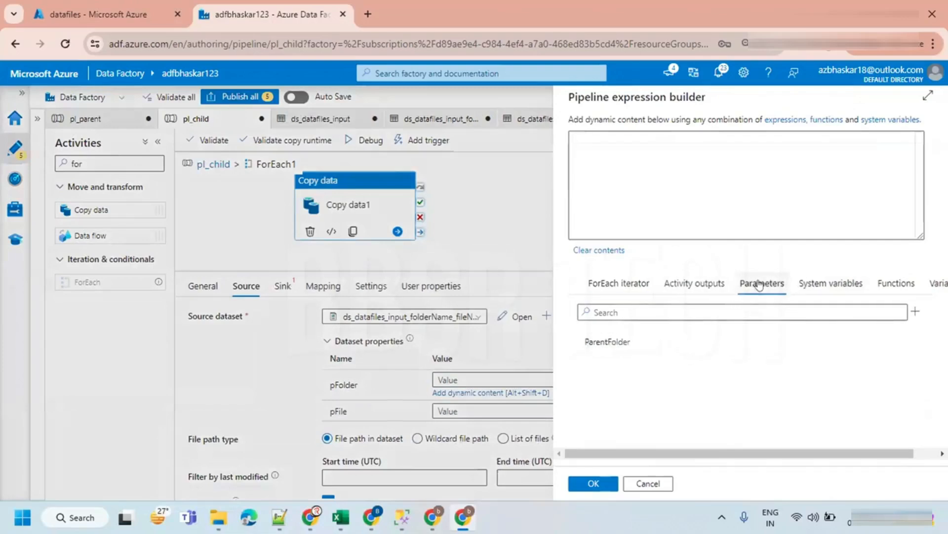
left_click(607, 342)
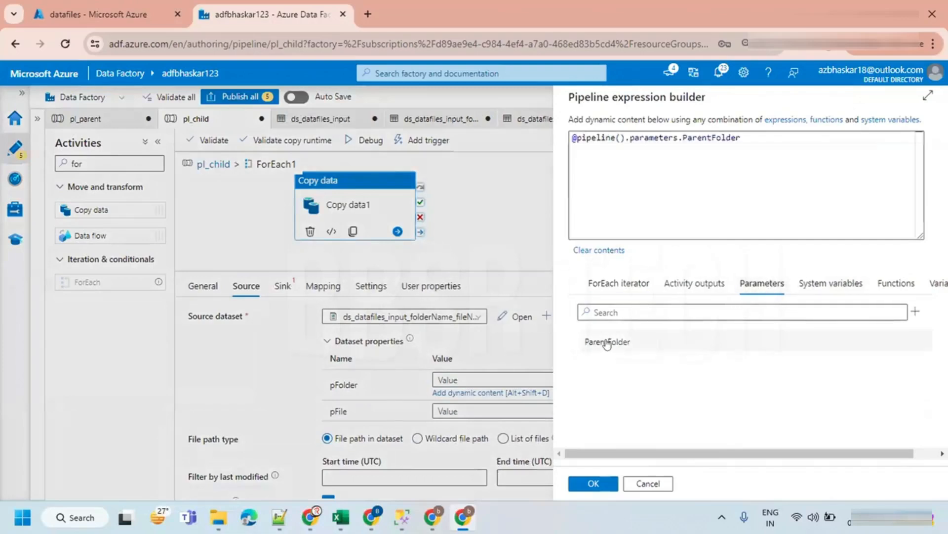
left_click(591, 483)
left_click(451, 400)
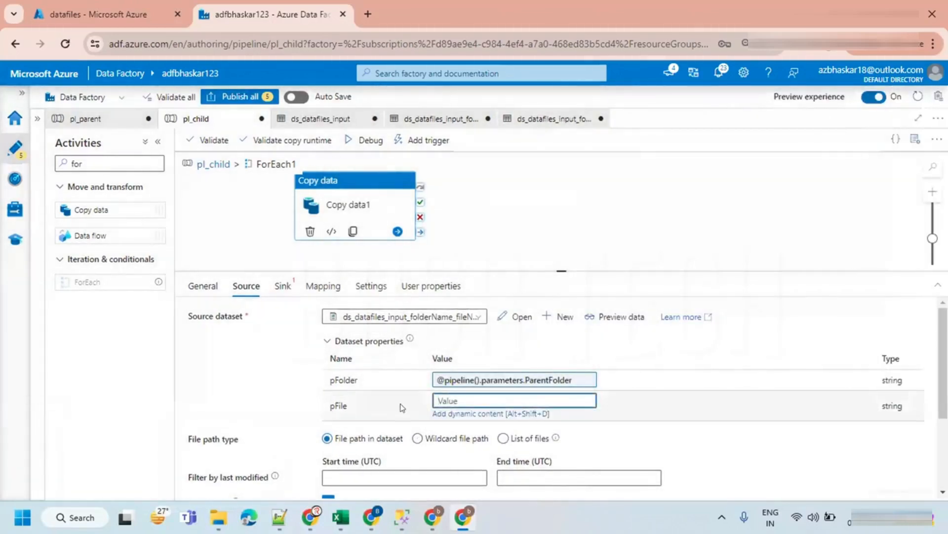
left_click(450, 413)
left_click(600, 346)
left_click(616, 142)
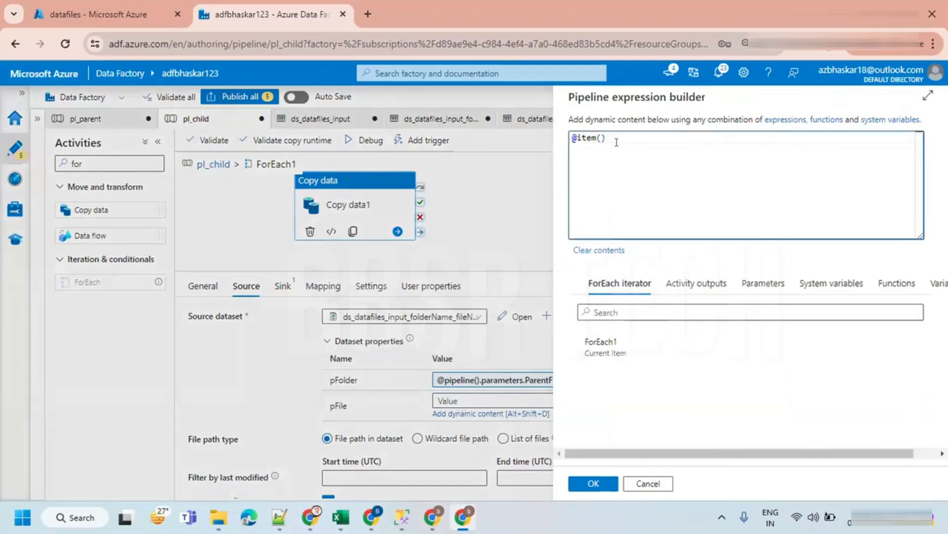
type(".name")
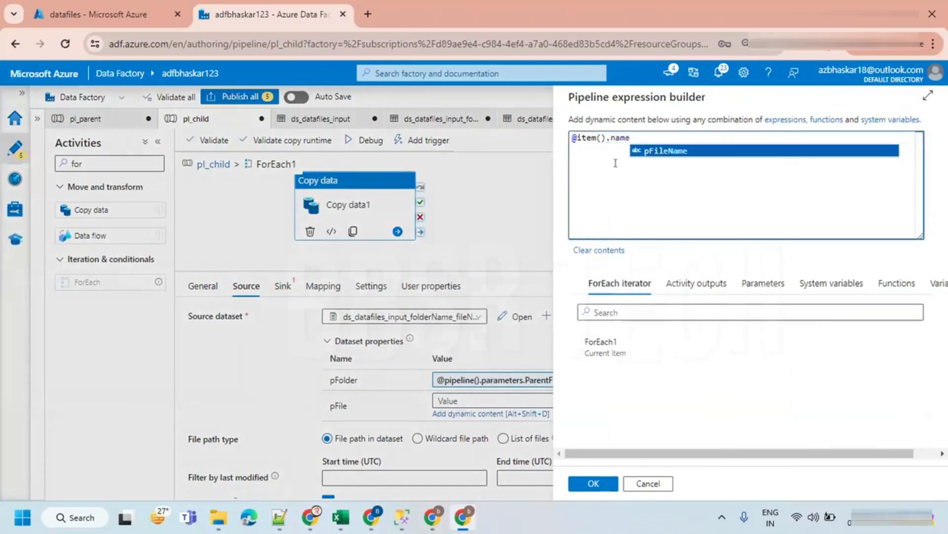
left_click(597, 483)
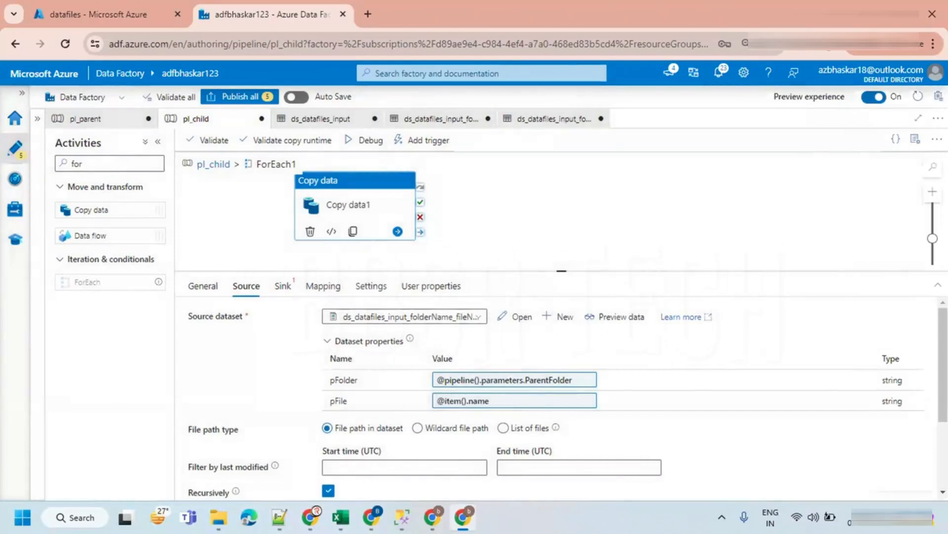
- For the sink, start creating a new dataset of type SQL server from the Database stores
left_click(283, 287)
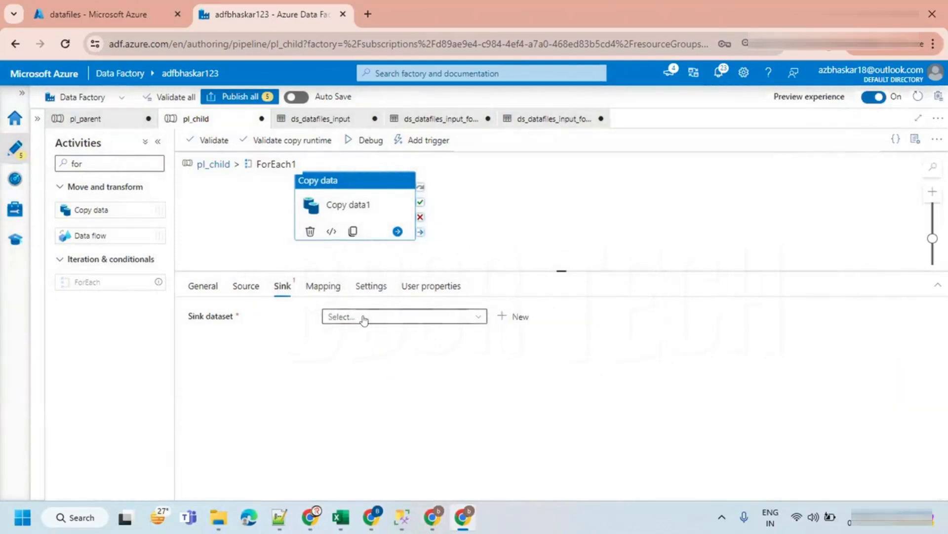
left_click(33, 119)
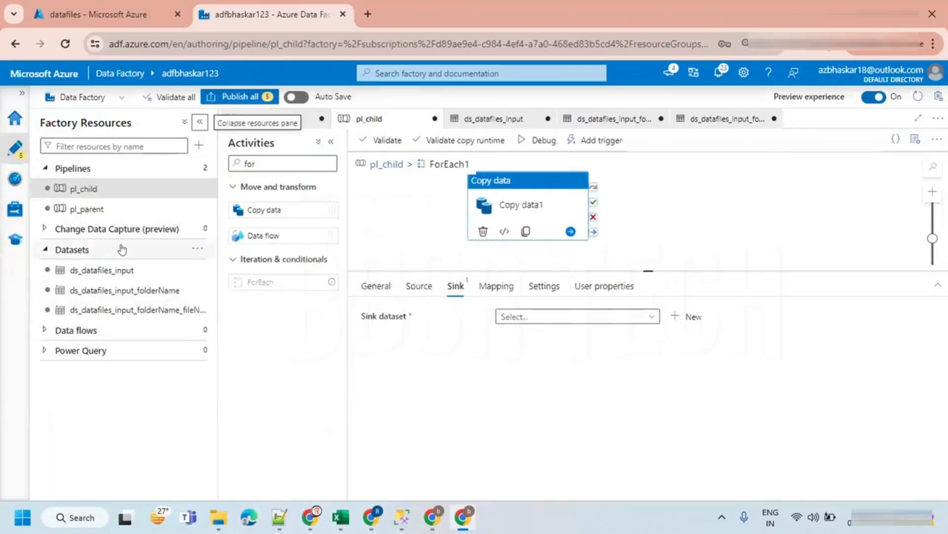
left_click(197, 249)
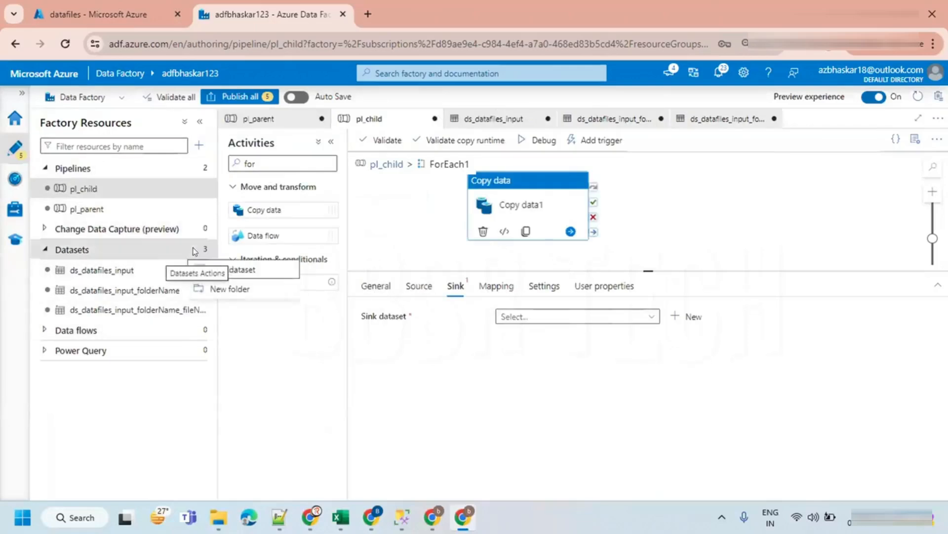
left_click(244, 267)
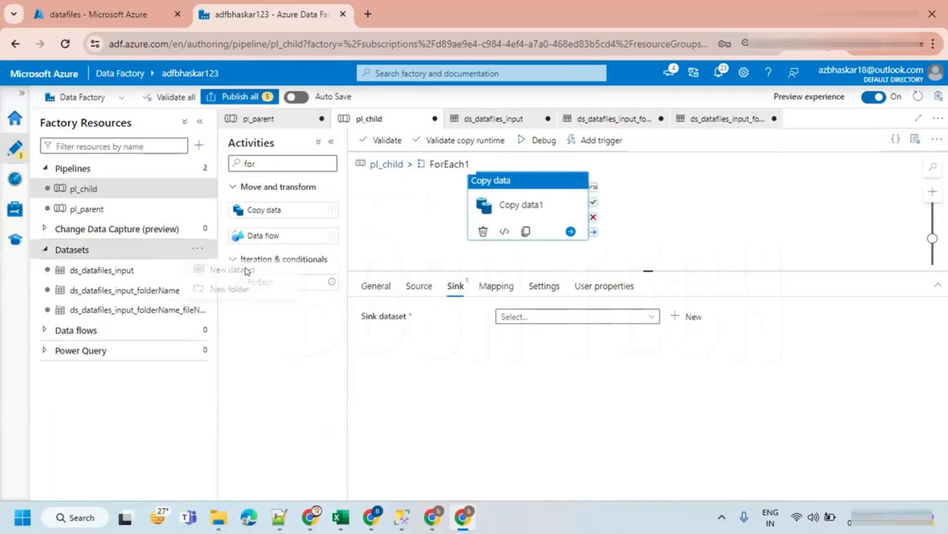
left_click(611, 199)
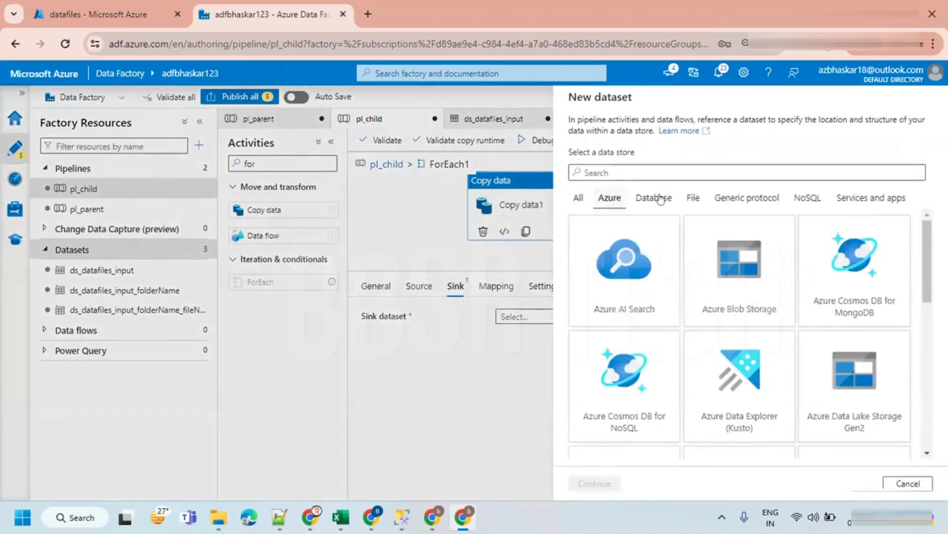
left_click(653, 198)
type("sql ser")
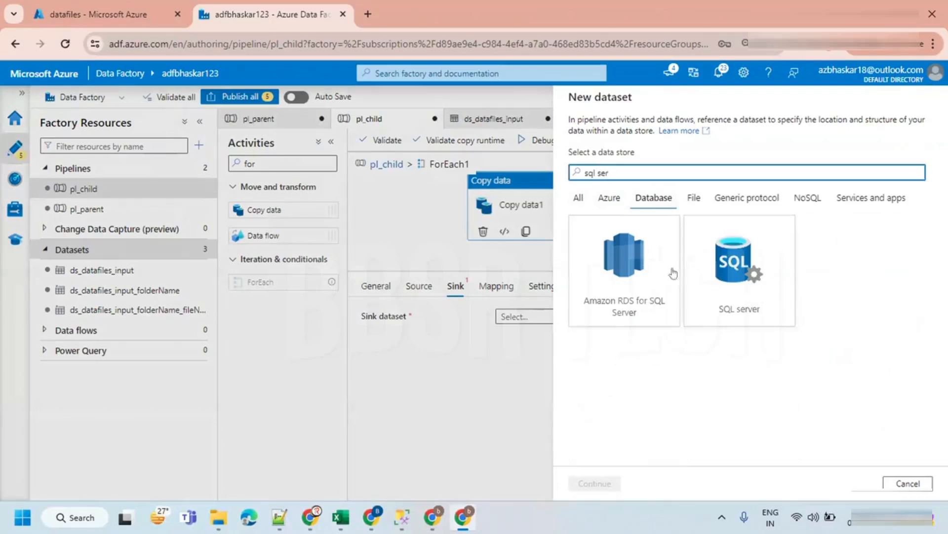
left_click(740, 269)
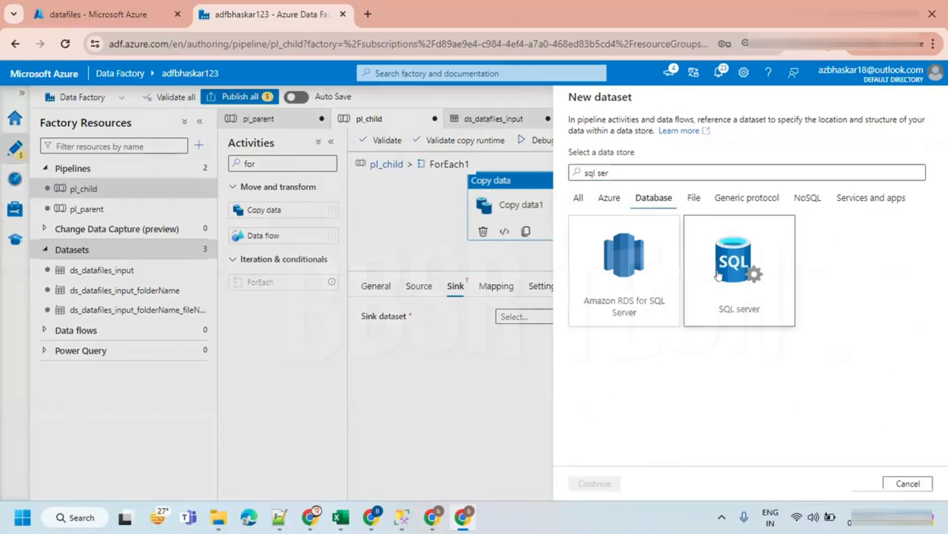
left_click(595, 483)
- Name the new sink dataset ds_OnpremSQL_TARGET
left_click(656, 133)
key("ctrl+a")
type("ds_")
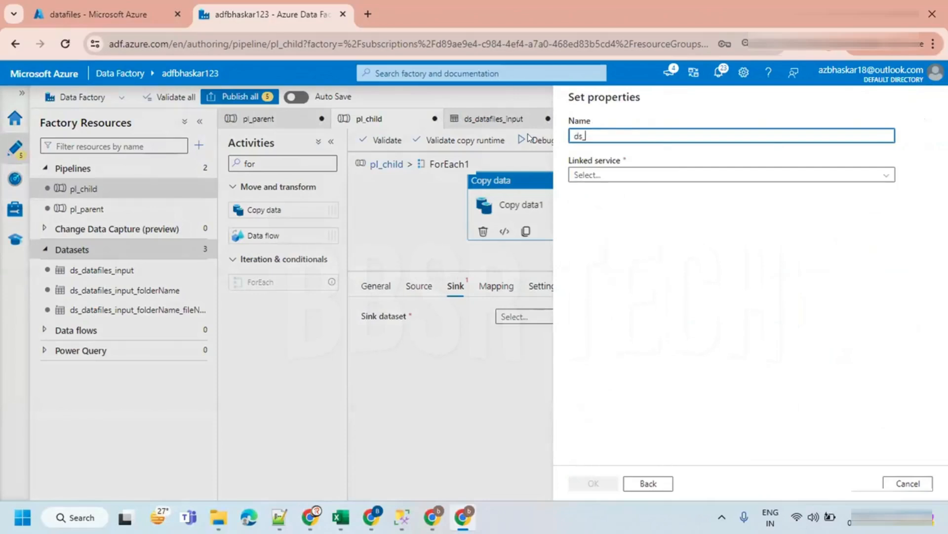
type("Onprem_")
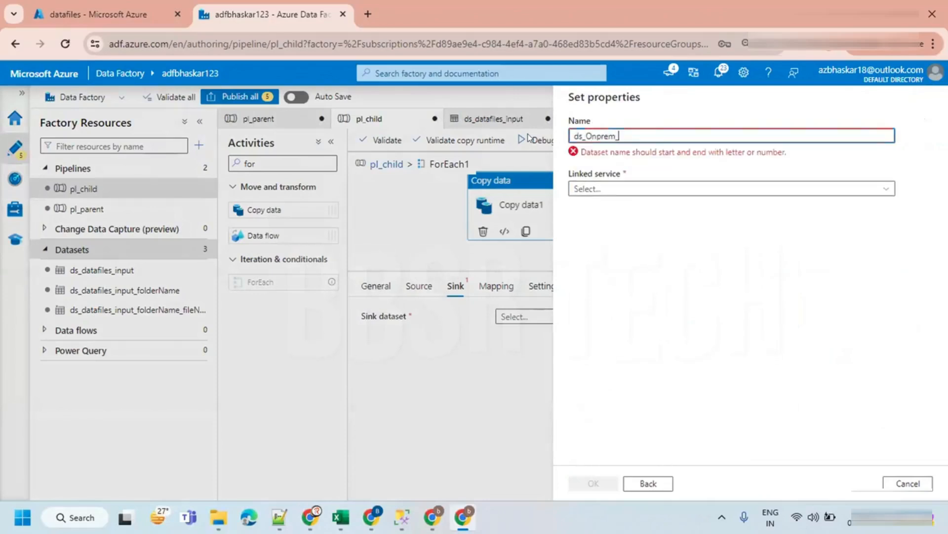
key("BackSpace")
type("SQL_SOU")
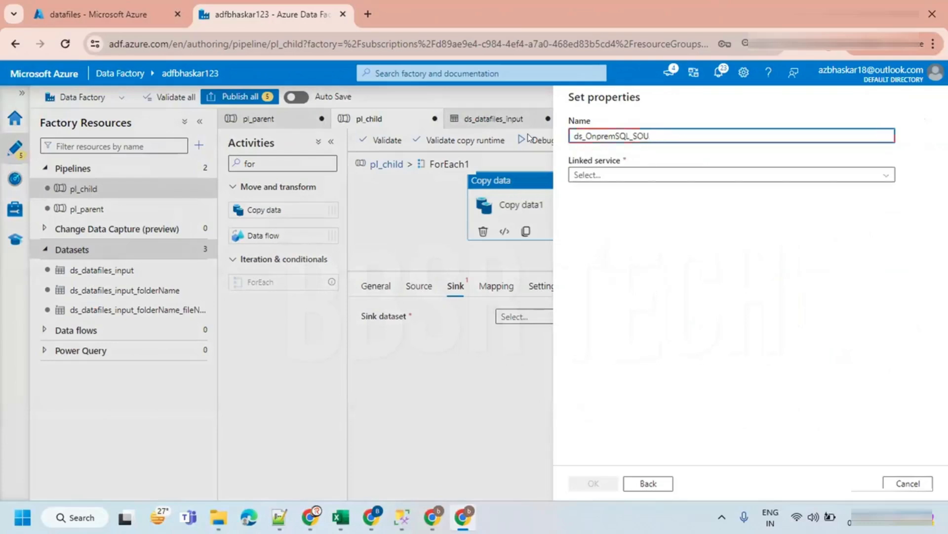
type("RCTARGET")
- Start a new linked service for the dataset and name it ls_OnpremSQL_TARGET
left_click(618, 175)
left_click(617, 232)
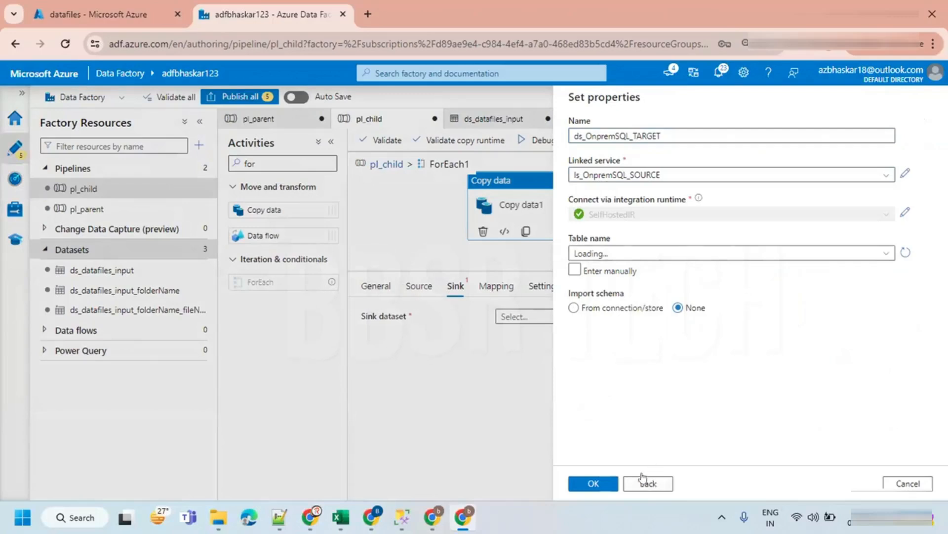
left_click(673, 175)
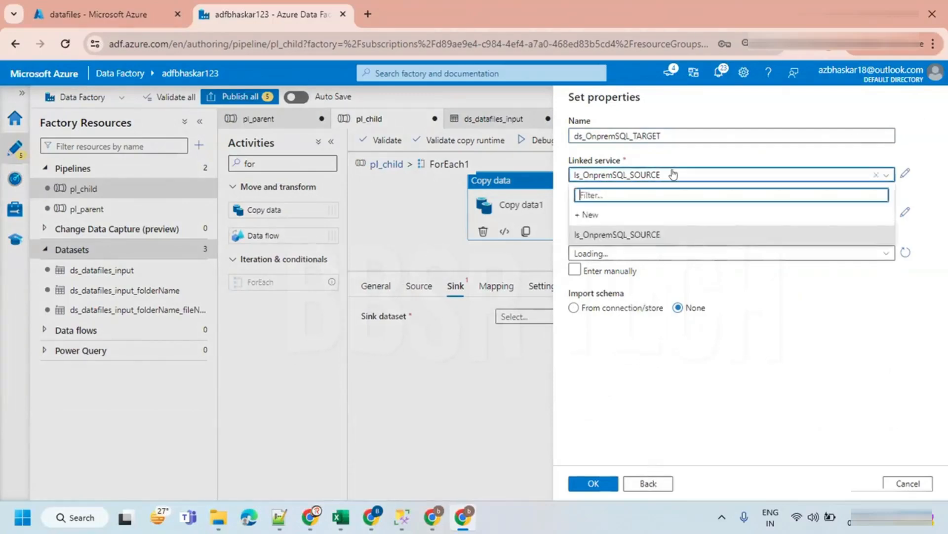
left_click(592, 214)
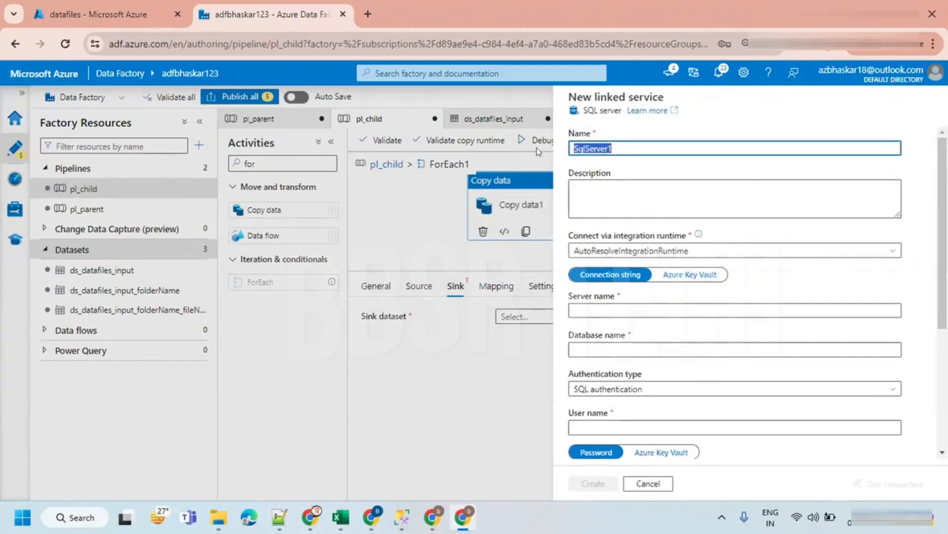
type("LS")
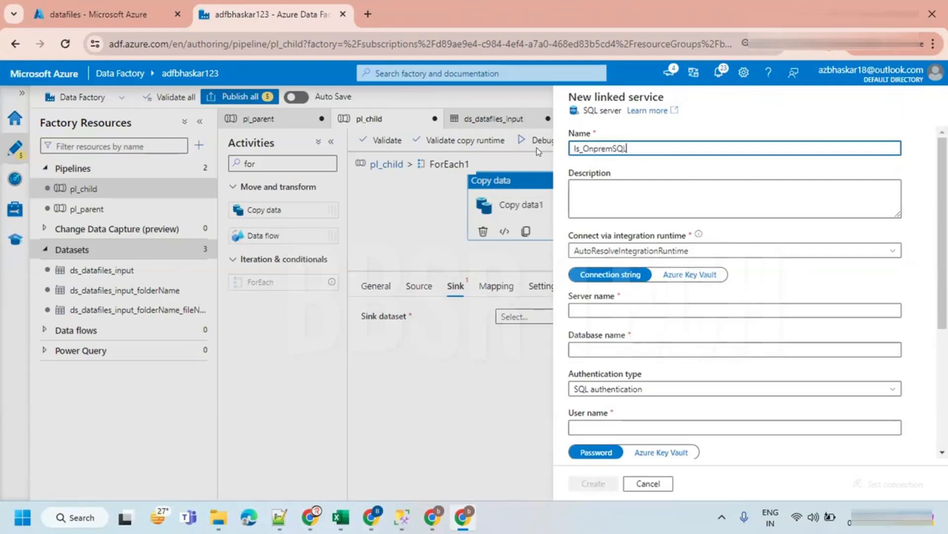
type("_OnpremSQL_TARGET")
- Set the linked service to connect via the SelfHostedIR integration runtime
left_click(599, 309)
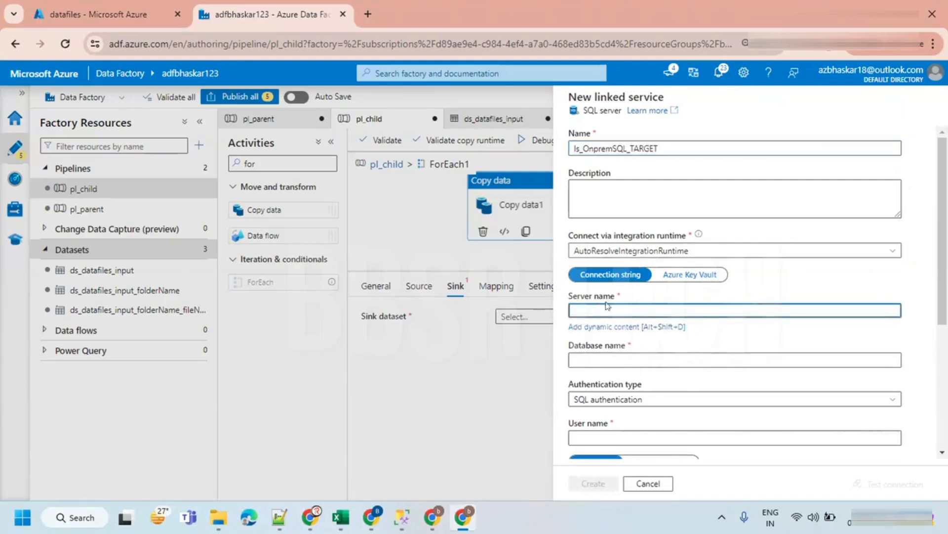
left_click(608, 250)
left_click(605, 313)
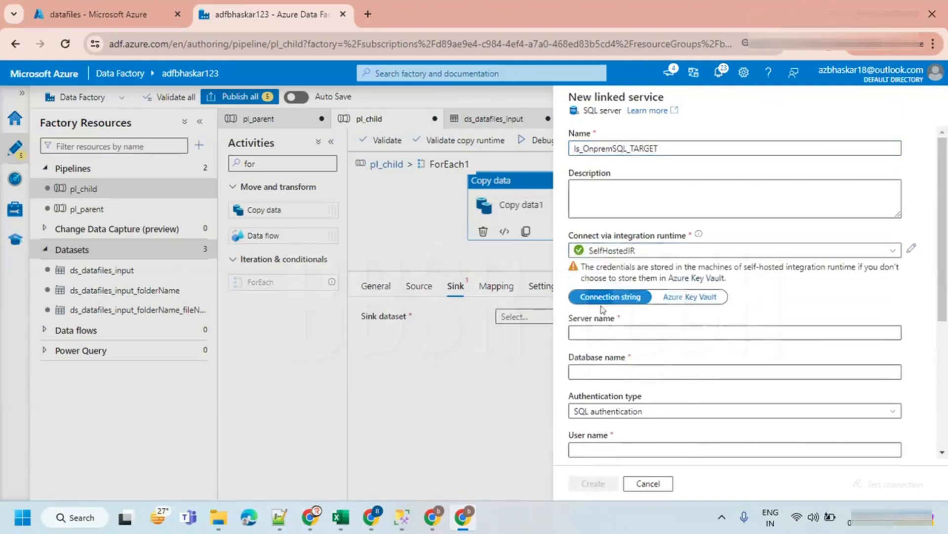
- Set the server name to ADE and the database name to TARGET
left_click(587, 323)
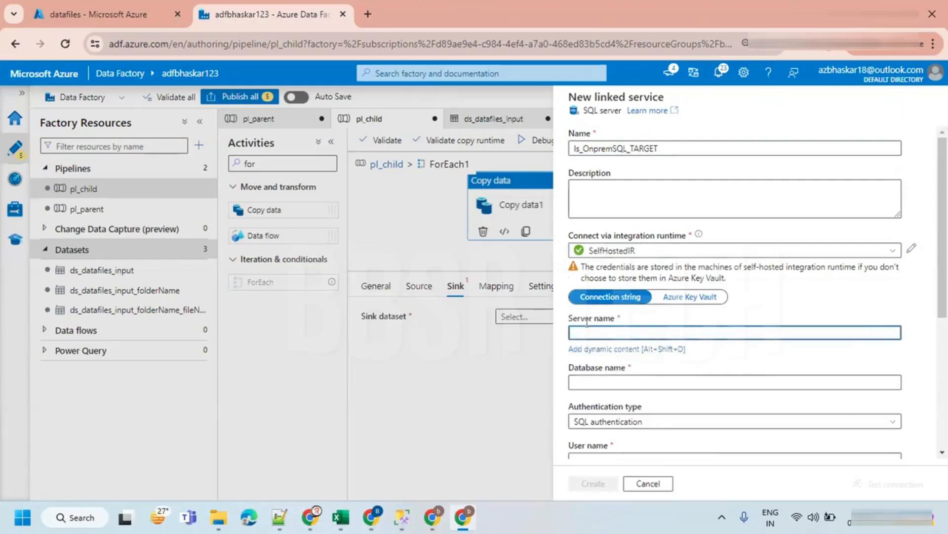
type("ade")
key("BackSpace")
key("BackSpace")
key("BackSpace")
type("ADB")
left_click(590, 382)
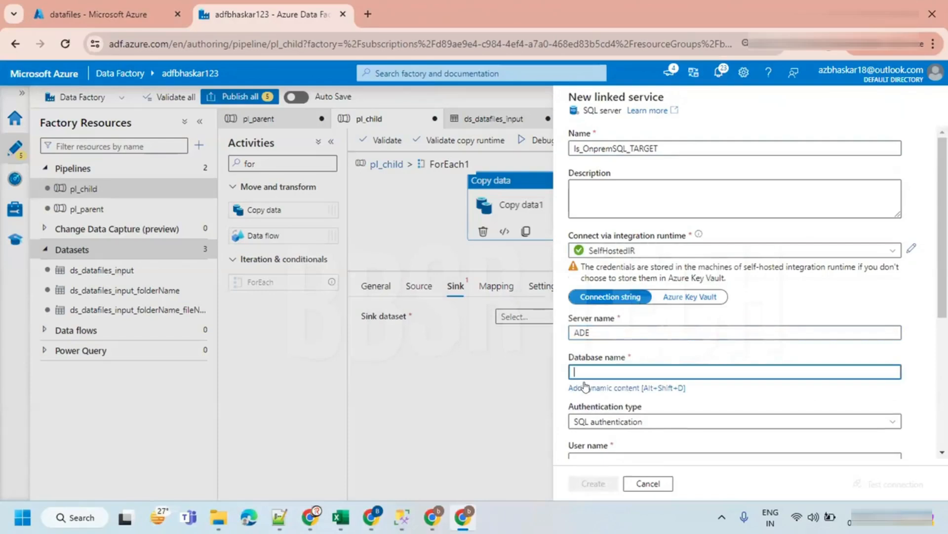
type("TARGET")
- Switch authentication to Windows authentication and enter the Windows user name
left_click(615, 421)
left_click(610, 378)
left_click(605, 378)
type("ADE\\bhaskar")
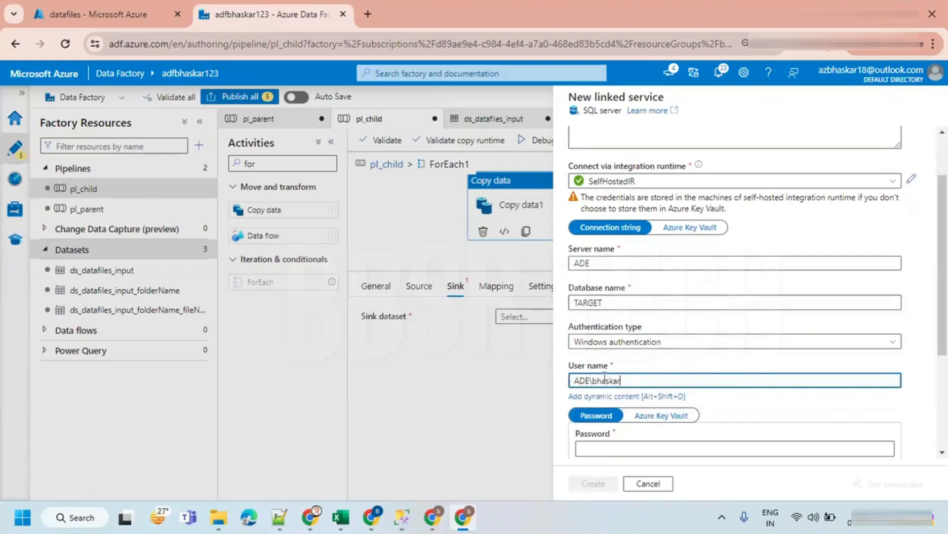
key("Tab")
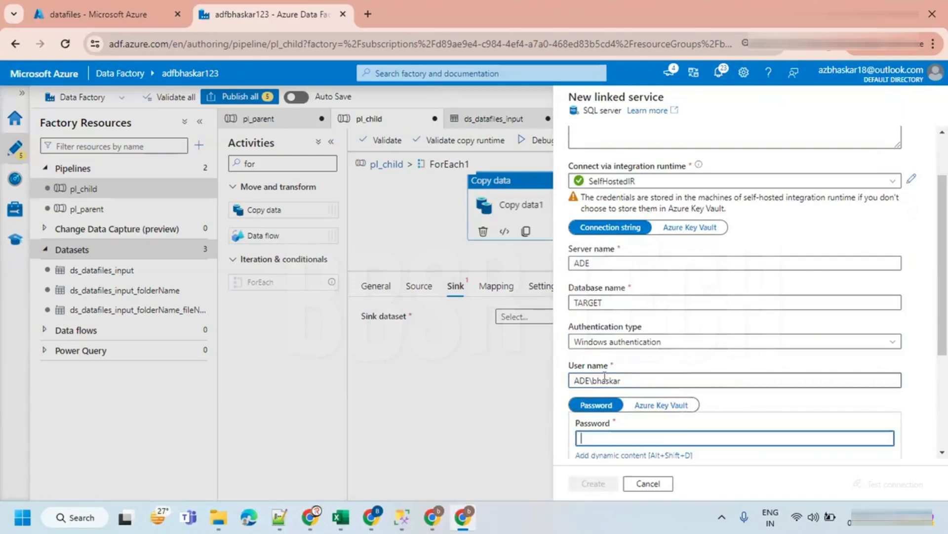
- Enter the account password, test the connection, and create the linked service
type("12345")
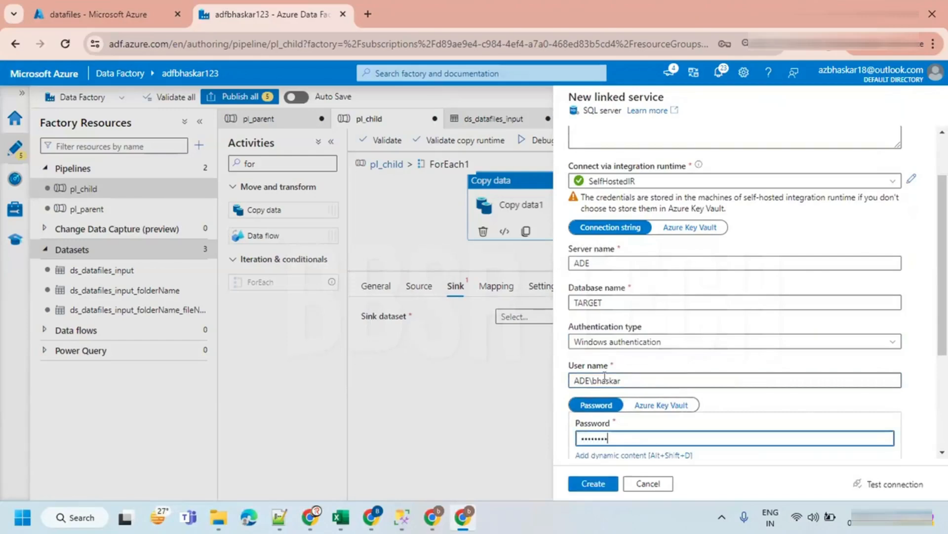
left_click(888, 484)
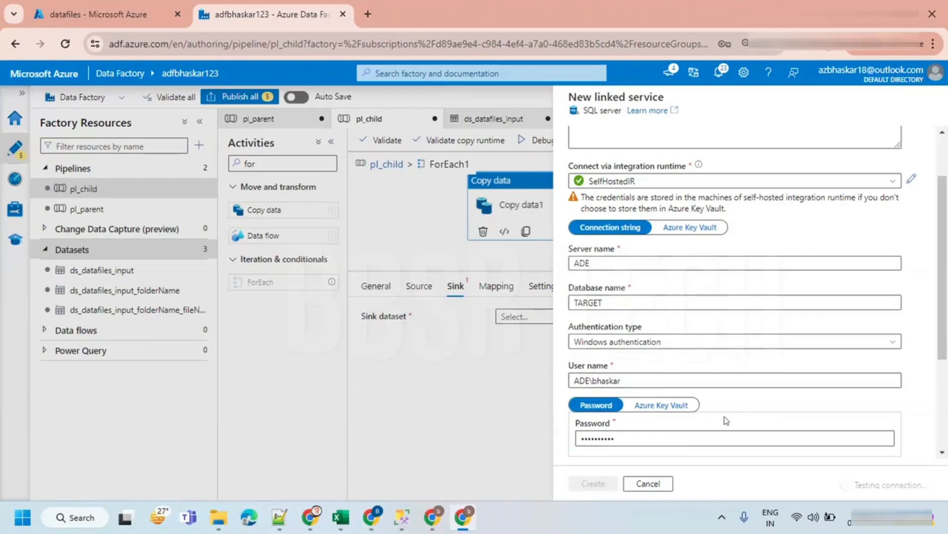
left_click(575, 484)
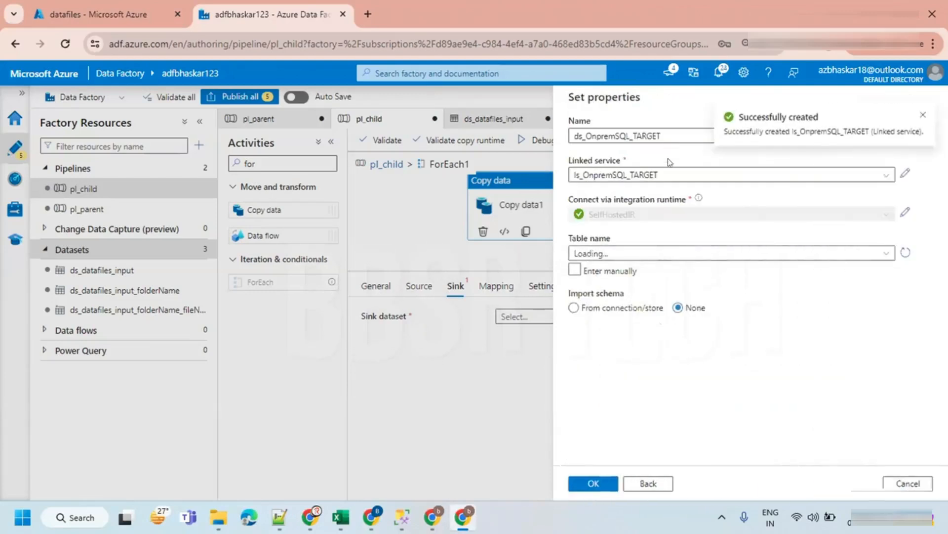
- Choose the dbo.department table and finish creating the ds_OnpremSQL_TARGET dataset
left_click(642, 253)
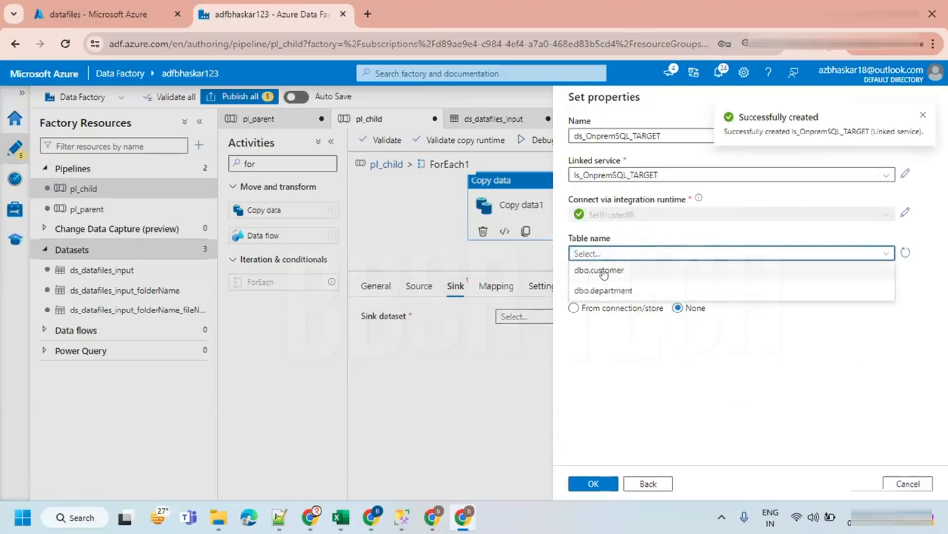
left_click(607, 290)
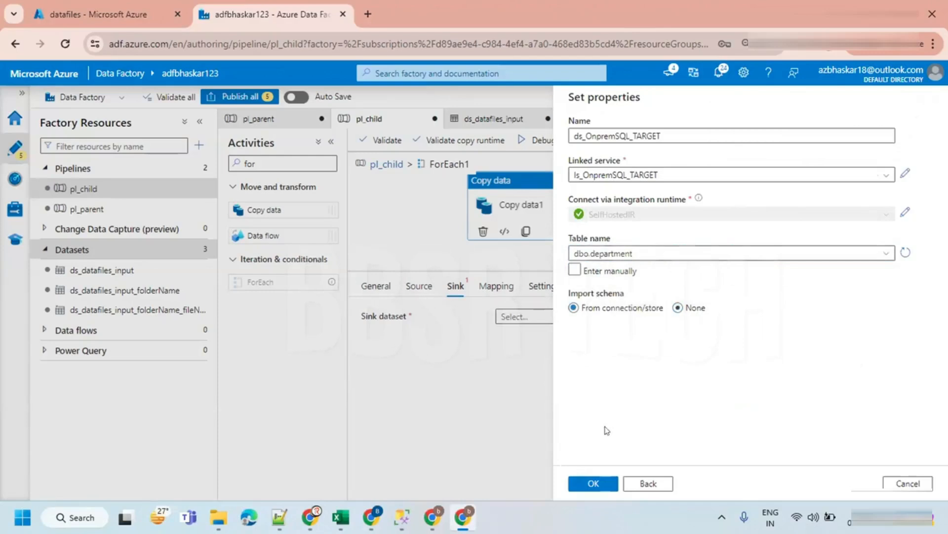
left_click(592, 483)
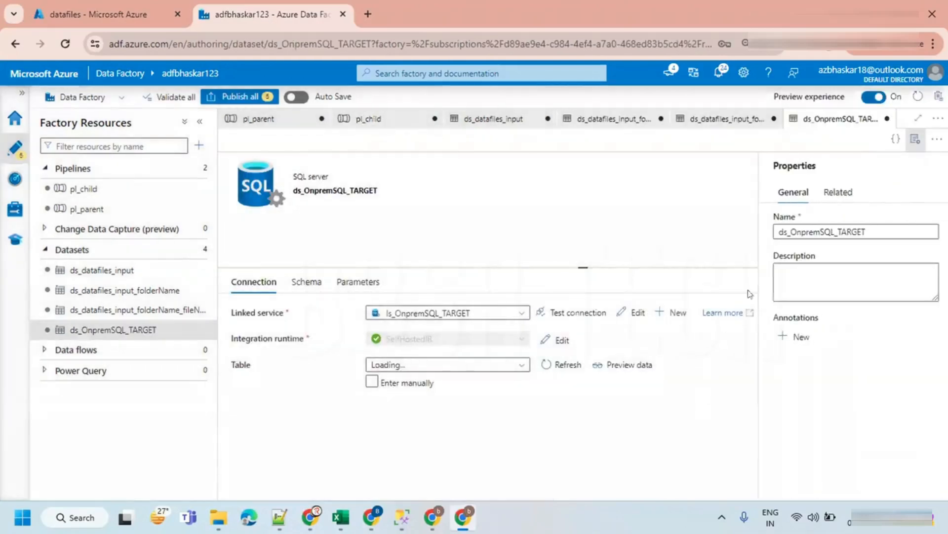
- Return to pl_child and set the copy activity's sink dataset to ds_OnpremSQL_TARGET
left_click(915, 140)
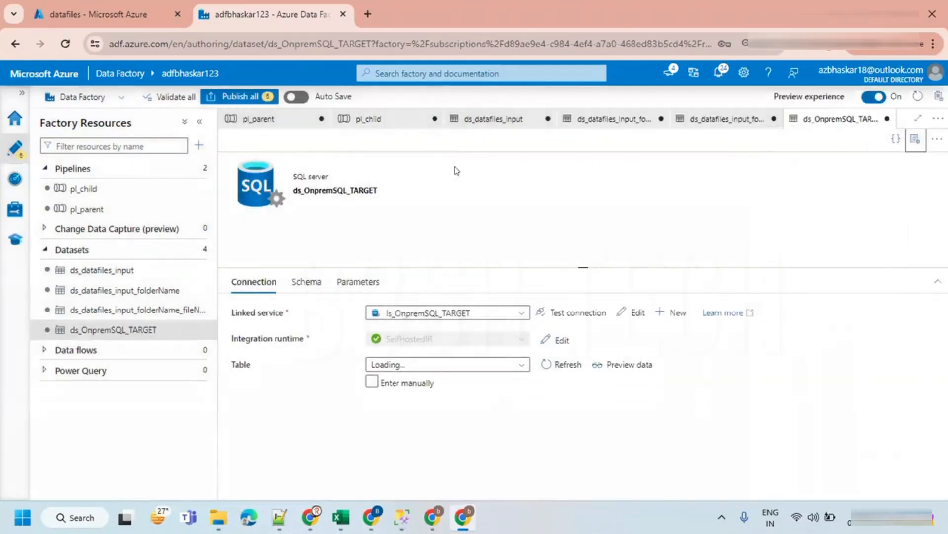
left_click(381, 125)
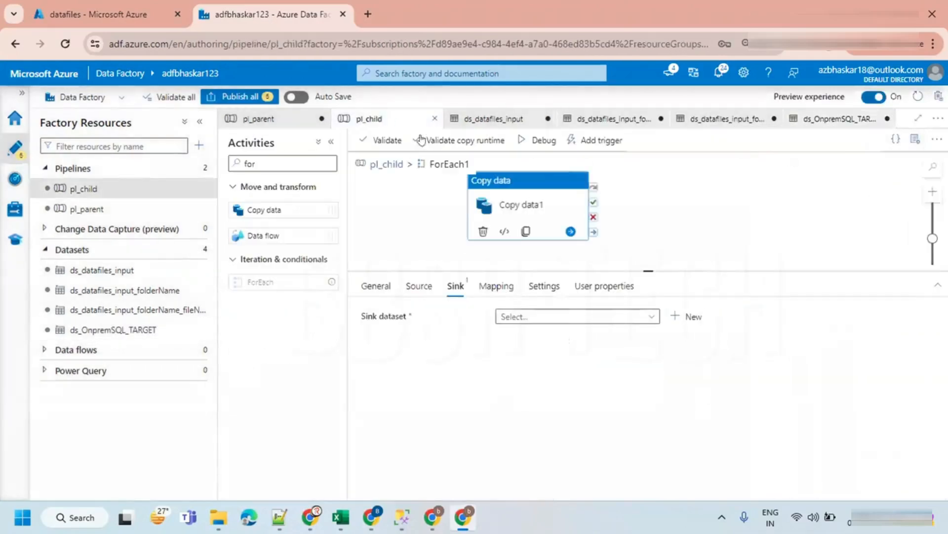
left_click(520, 315)
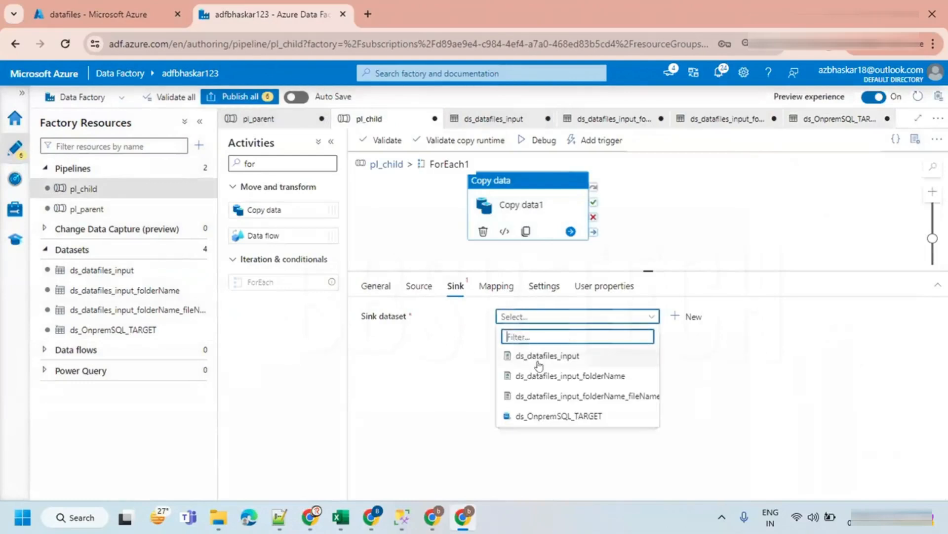
left_click(554, 418)
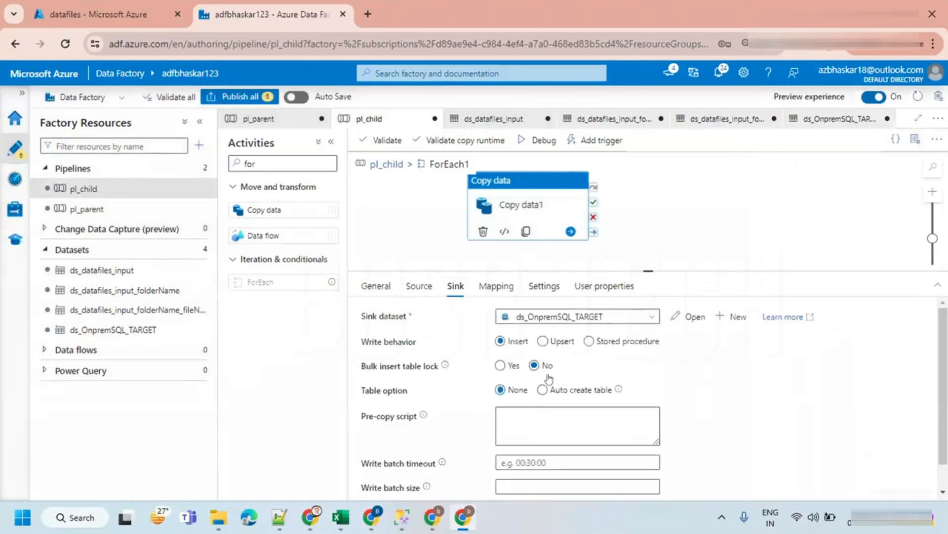
- Import the mapping schemas, supplying folder1 for ParentFolder and department.txt for the item name
left_click(487, 289)
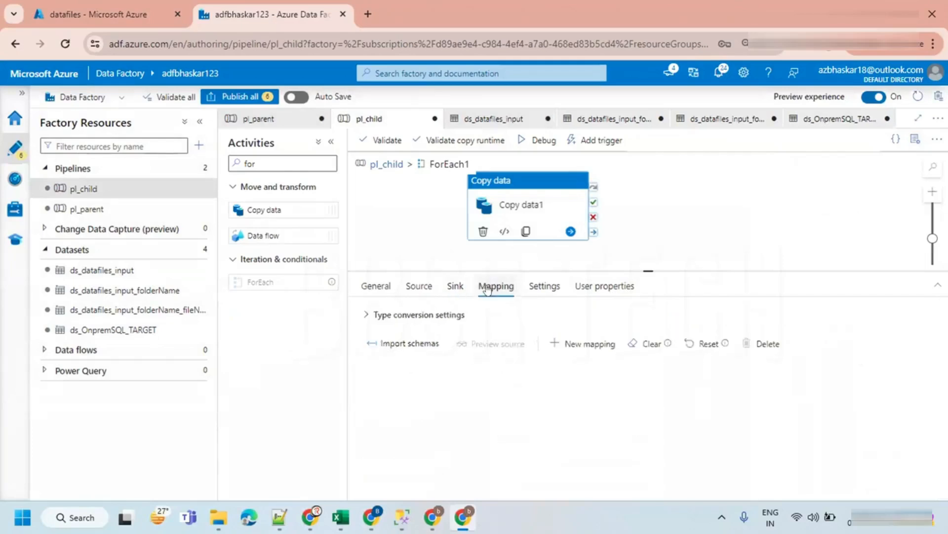
left_click(403, 345)
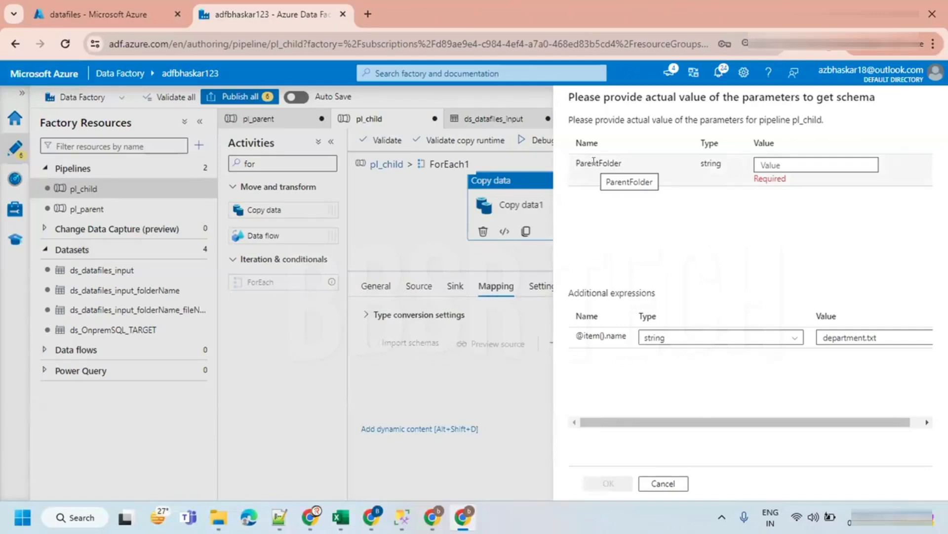
left_click(767, 165)
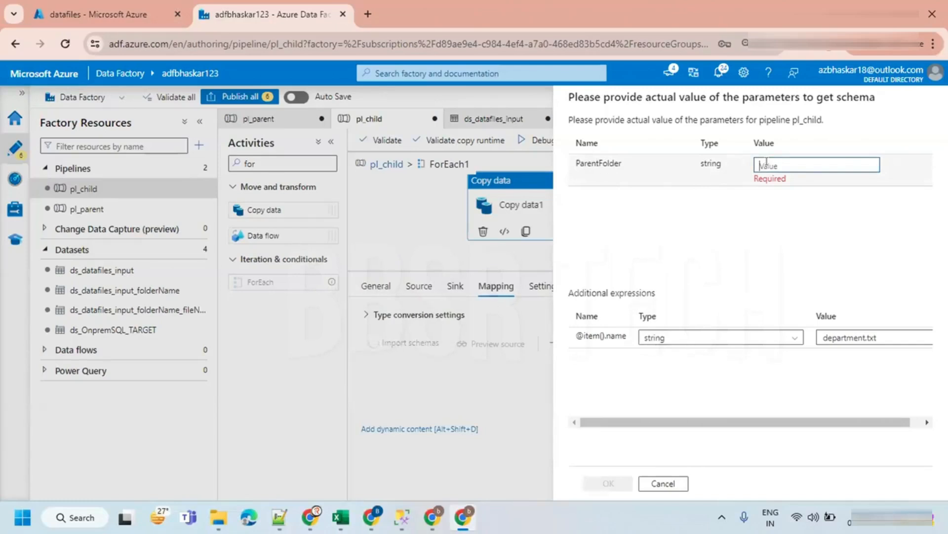
type("folder1")
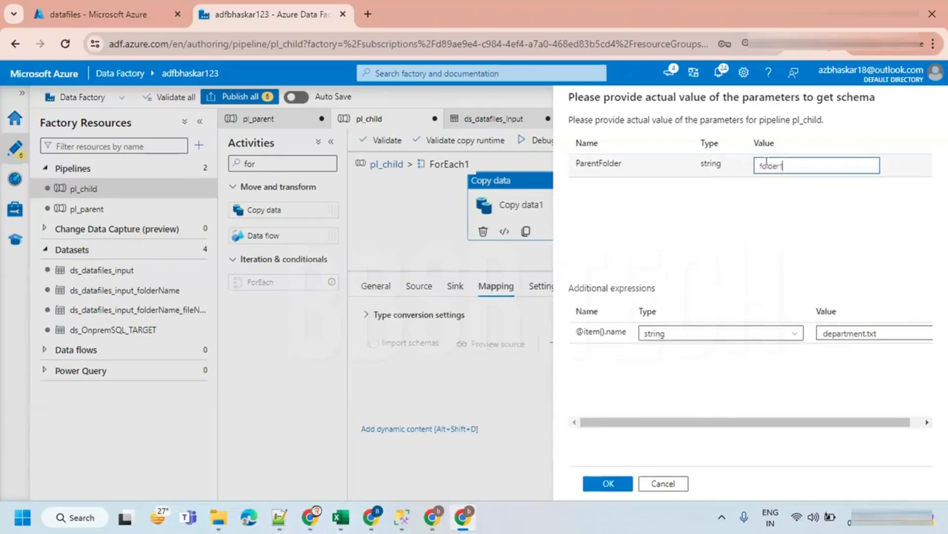
left_click(883, 328)
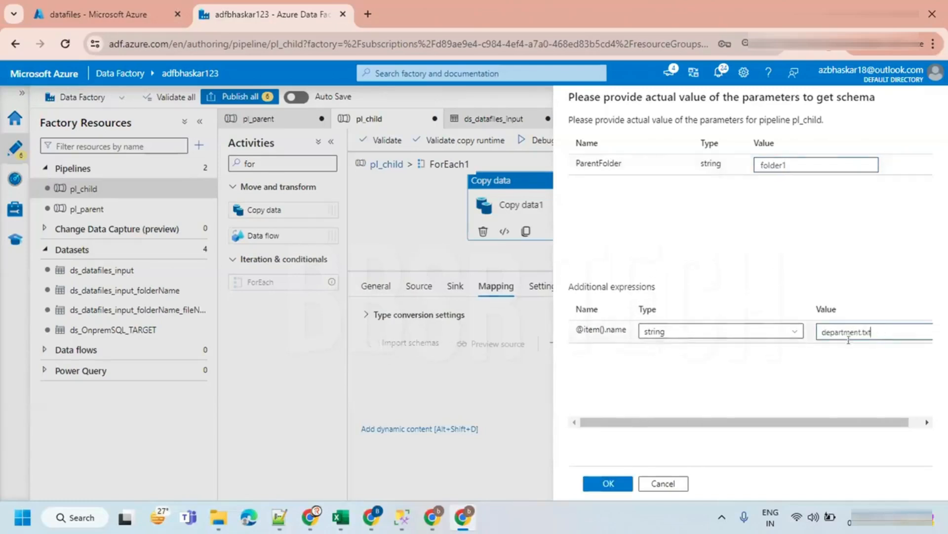
left_click(606, 484)
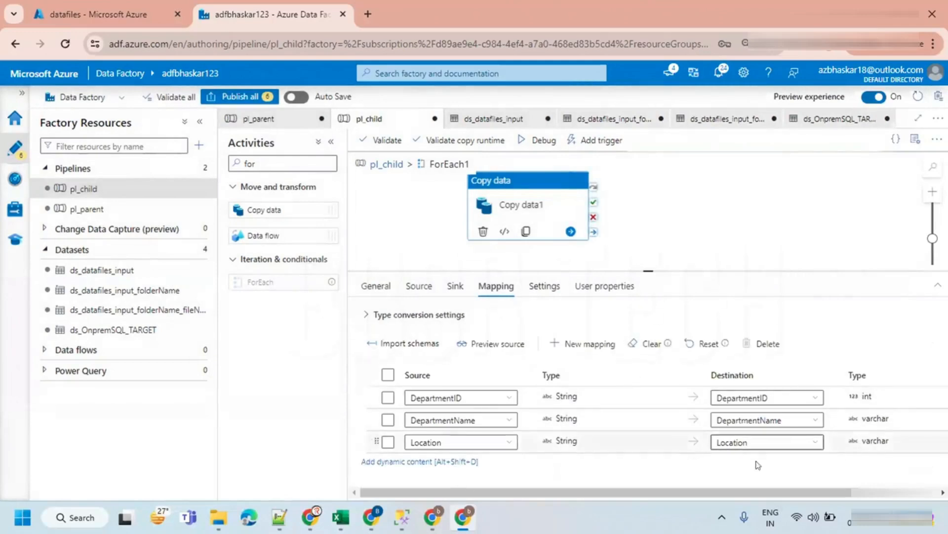
- Review the Get Metadata settings and the copy activity's source and mapping inside the ForEach loop
left_click(394, 167)
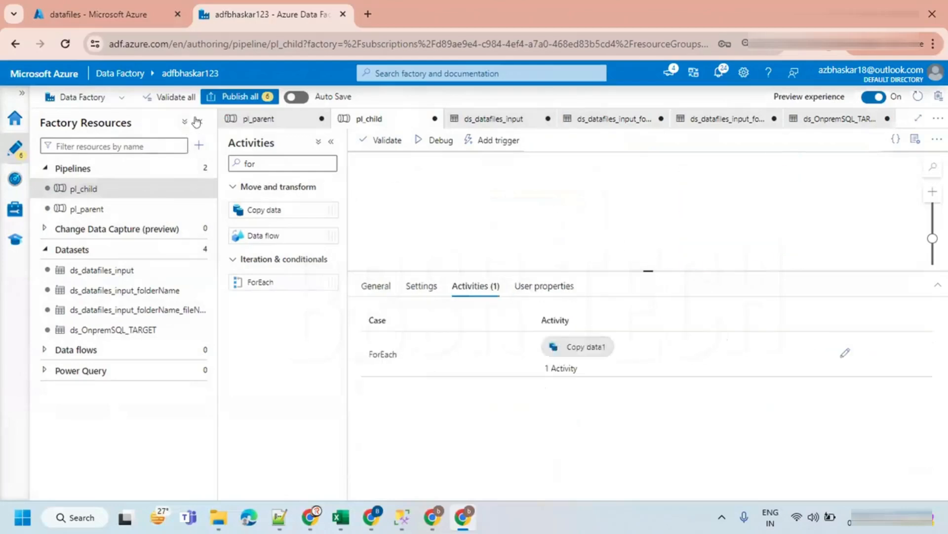
left_click(200, 121)
left_click(281, 186)
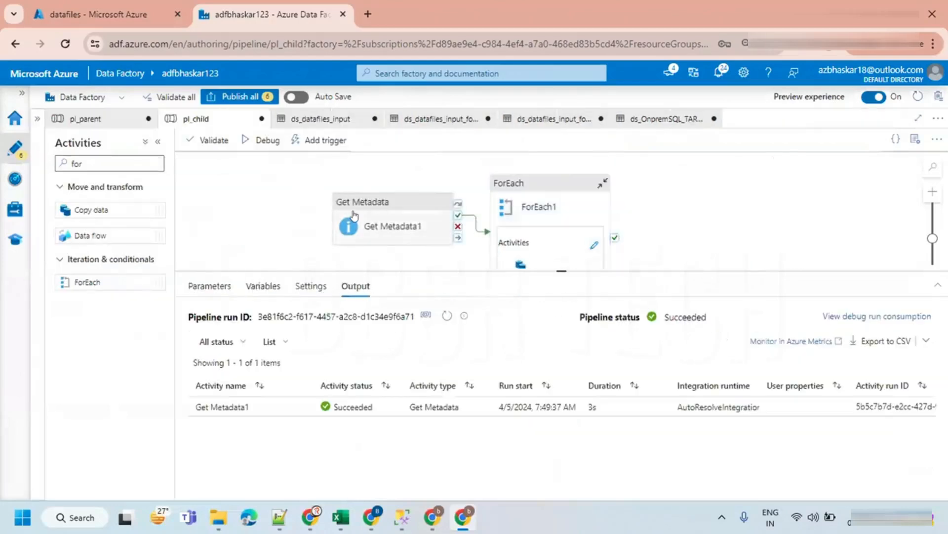
left_click(354, 227)
left_click(249, 286)
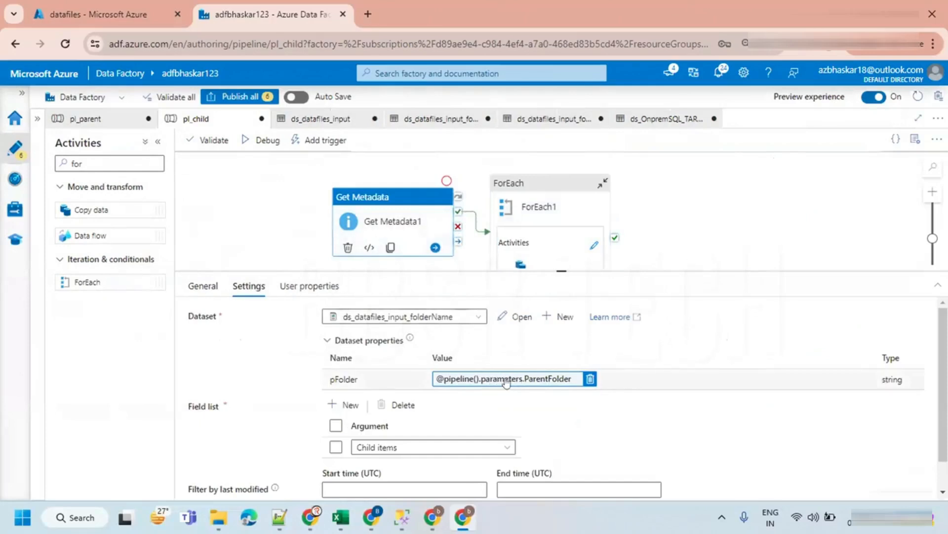
left_click_drag(574, 266, 574, 252)
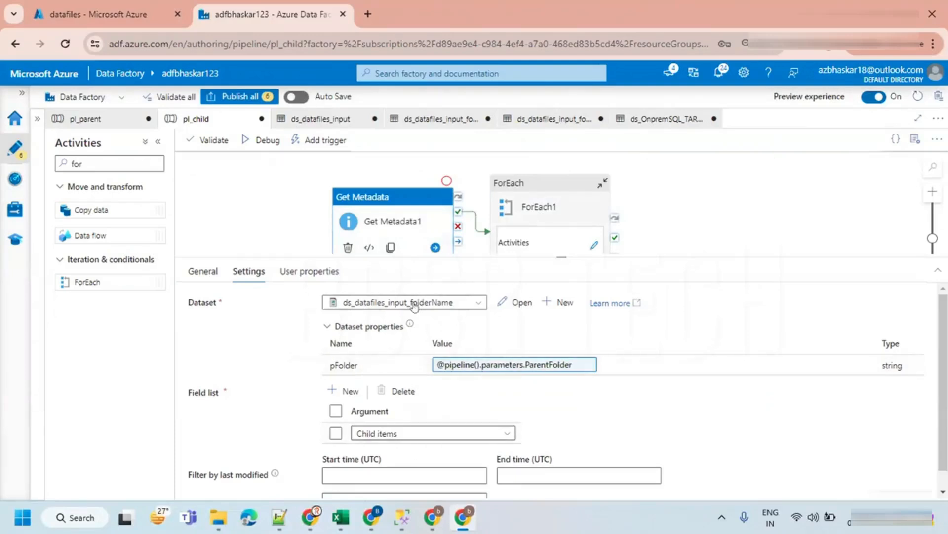
left_click_drag(560, 255, 562, 358)
left_click(554, 199)
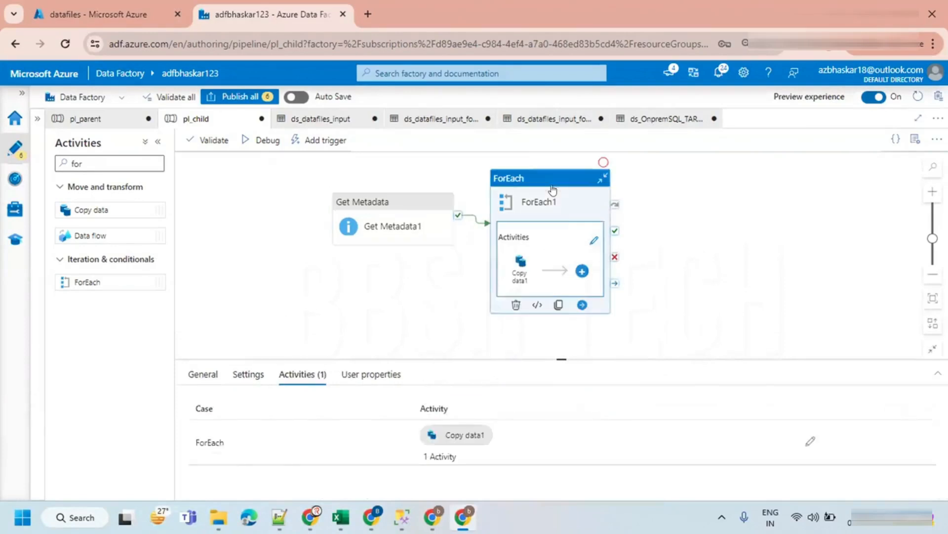
left_click(594, 245)
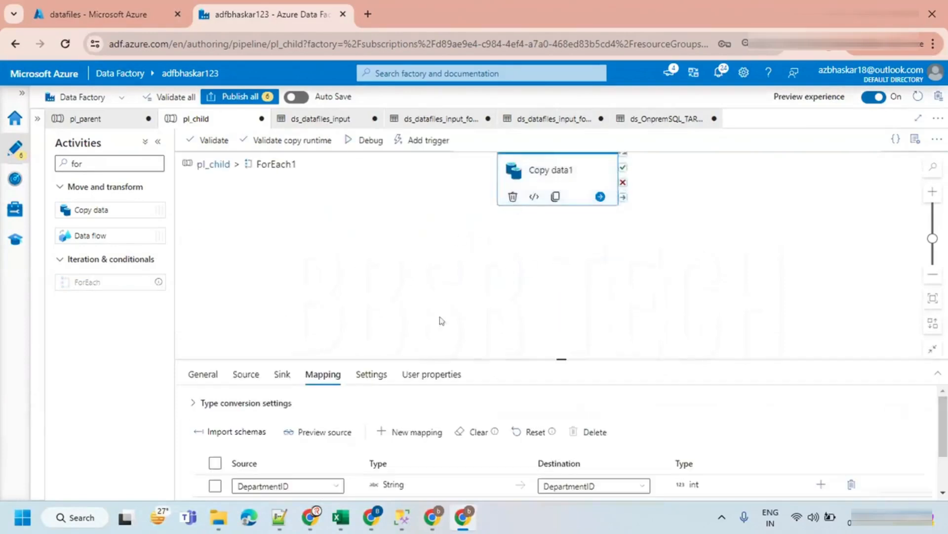
left_click_drag(560, 354, 552, 236)
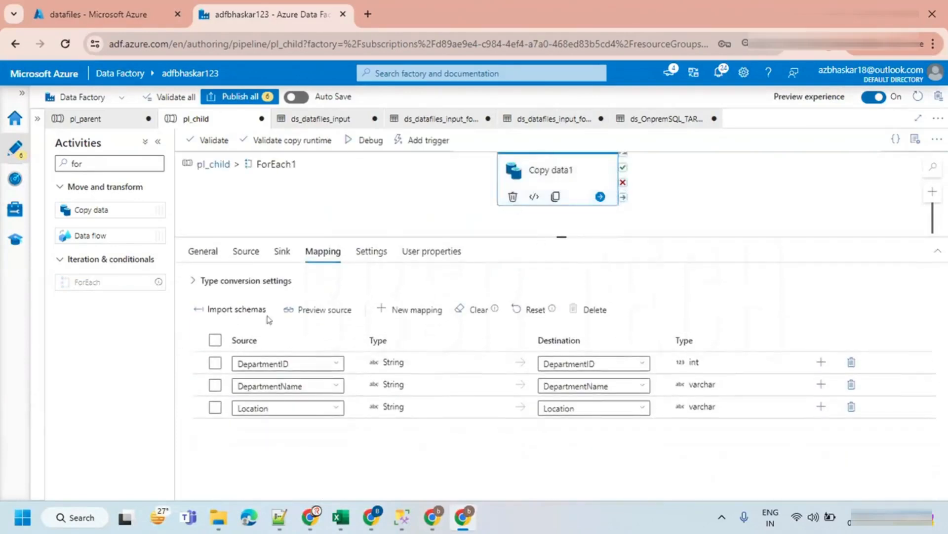
left_click(246, 251)
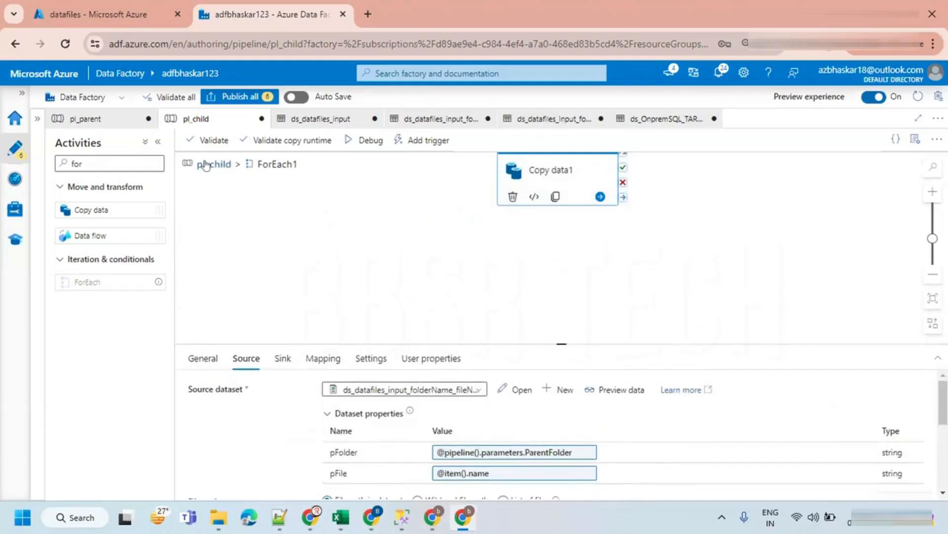
left_click(213, 164)
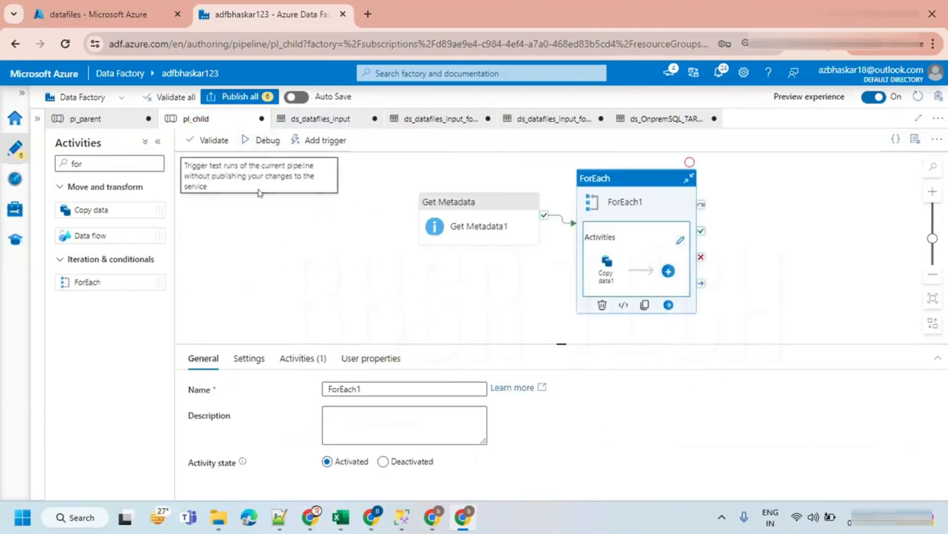
- Publish all pending changes to the data factory
left_click(267, 241)
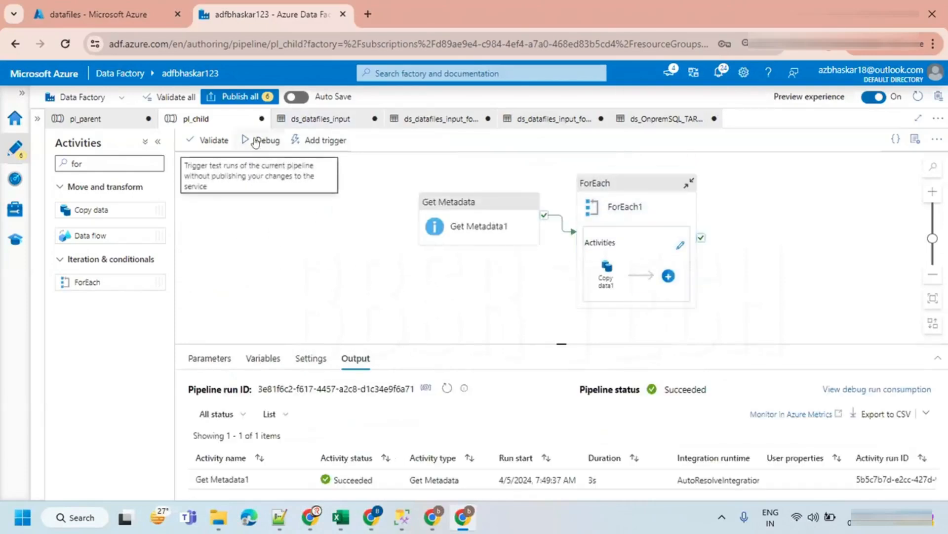
left_click(240, 96)
left_click(588, 484)
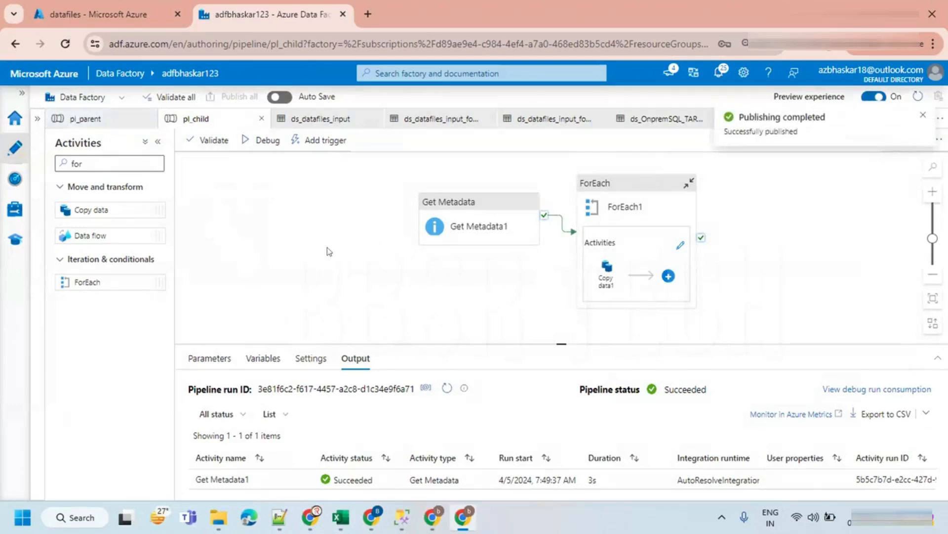
- Start a debug run of pl_child and cancel the parameter prompt
left_click(253, 142)
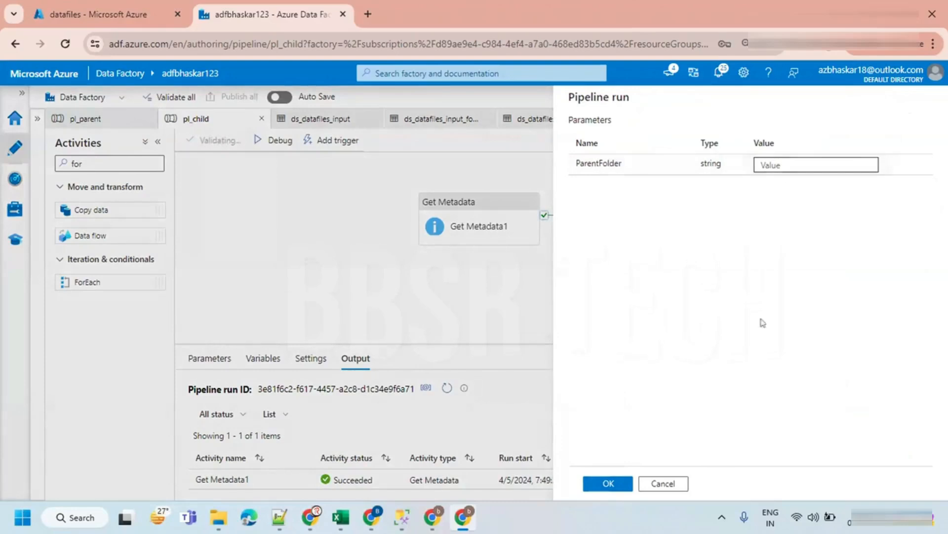
left_click(662, 485)
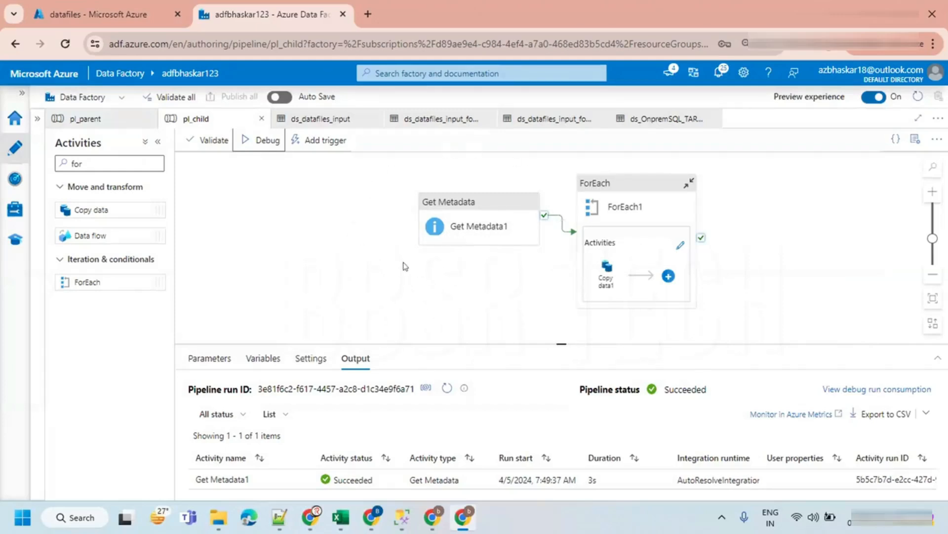
- Close the dataset tabs, open pl_parent, and delete the Wait activity inside its ForEach loop
left_click(372, 118)
left_click(372, 119)
left_click(371, 119)
left_click(372, 119)
left_click(111, 120)
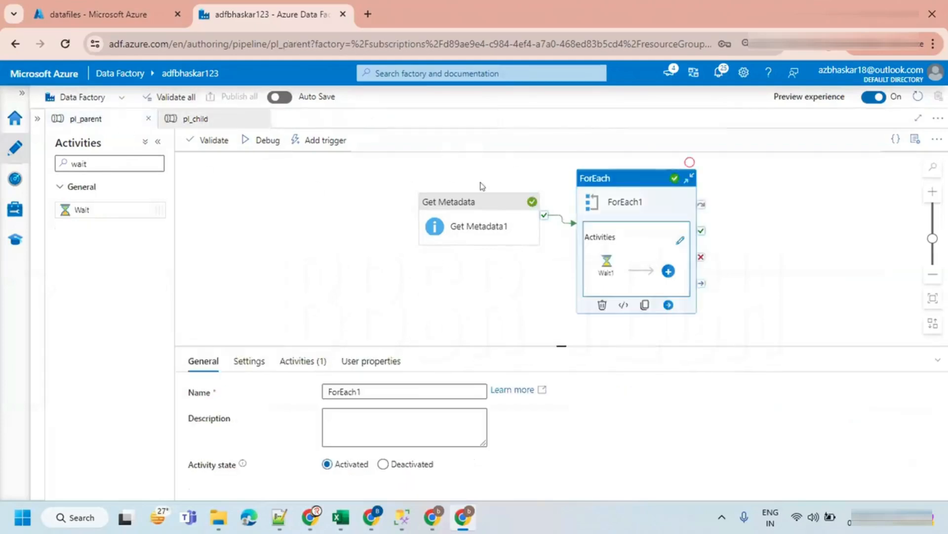
left_click_drag(479, 209, 404, 207)
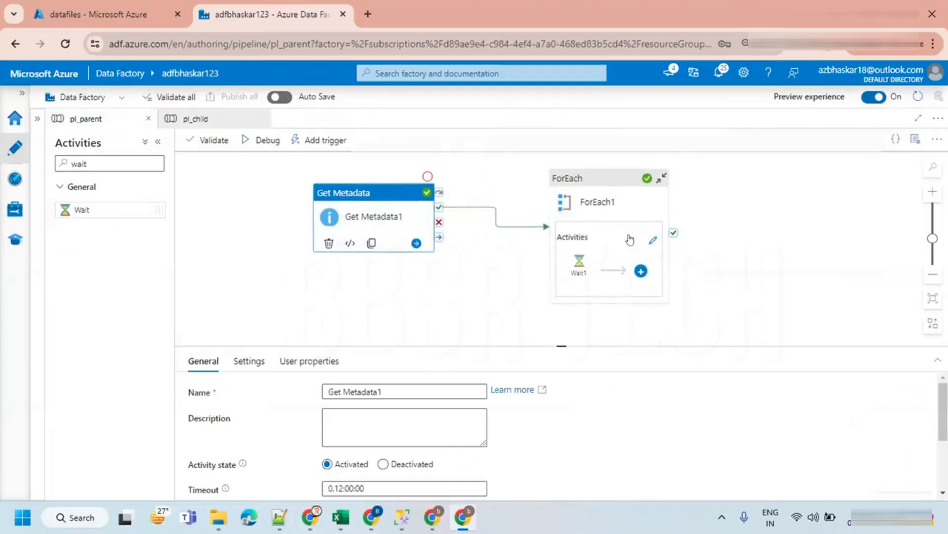
left_click(654, 240)
left_click_drag(597, 233, 469, 224)
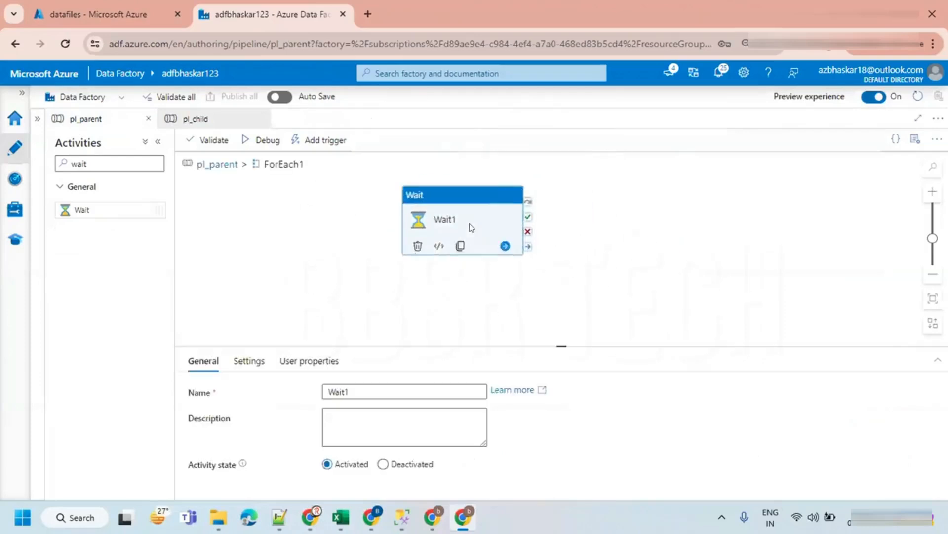
key("Delete")
- Add an Execute Pipeline activity inside the parent ForEach loop
double_click(106, 166)
type("exe")
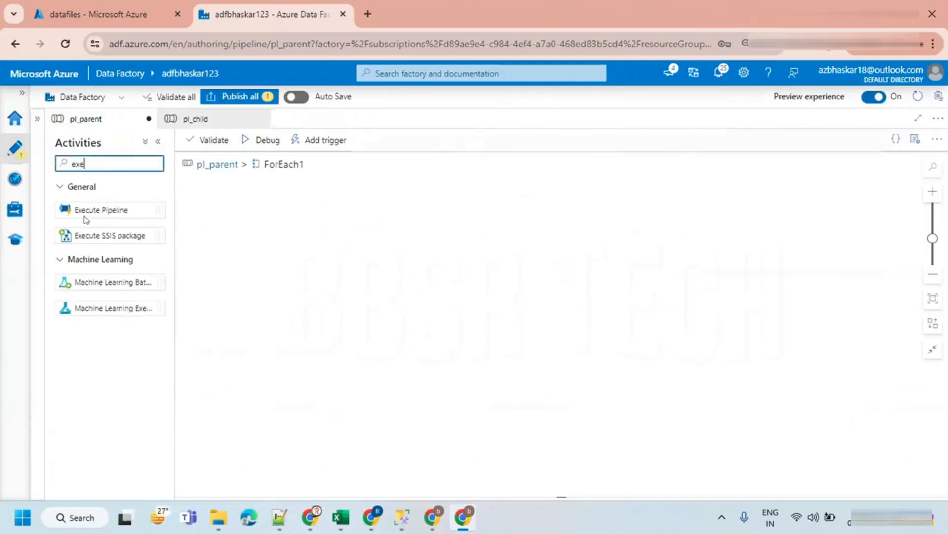
left_click_drag(84, 208, 383, 214)
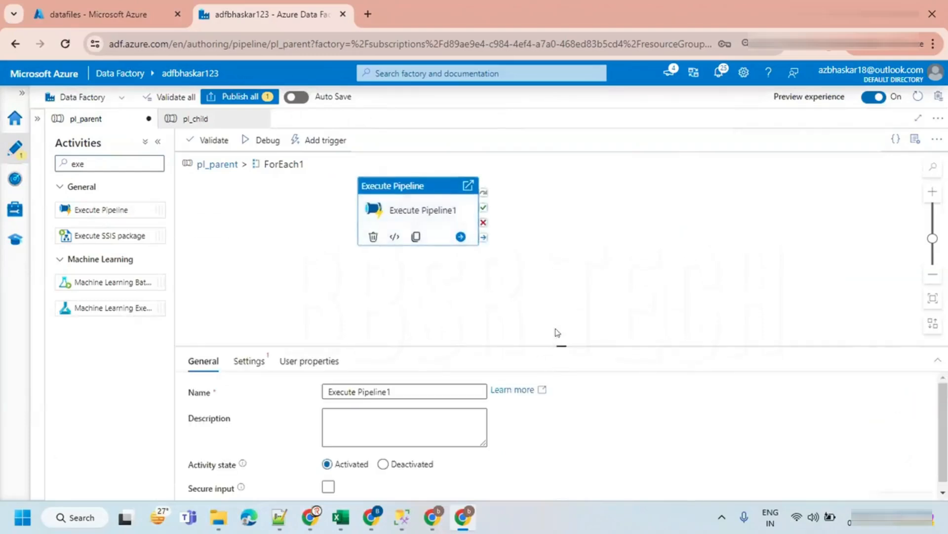
- Set the Execute Pipeline activity to invoke the pl_child pipeline
left_click_drag(561, 345, 561, 258)
left_click(249, 273)
left_click(376, 304)
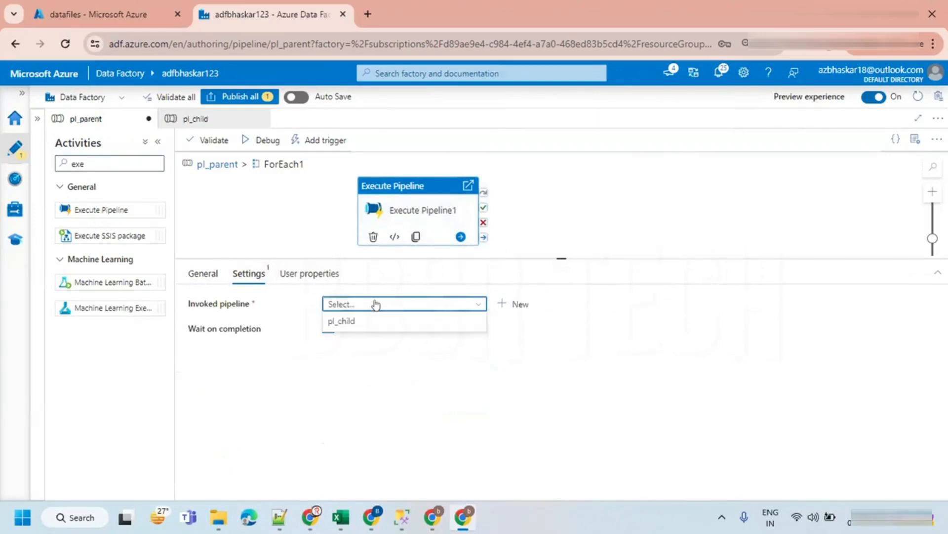
left_click(342, 322)
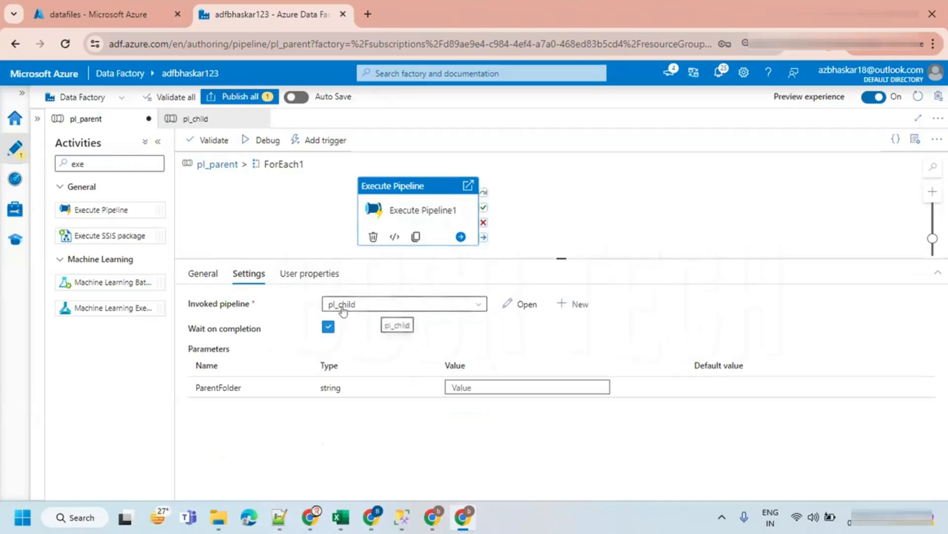
left_click(196, 119)
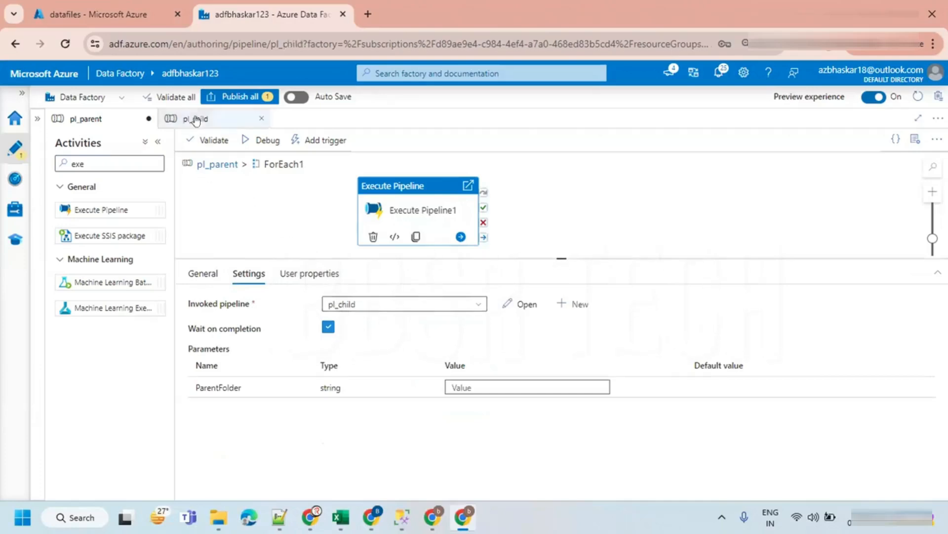
left_click(264, 140)
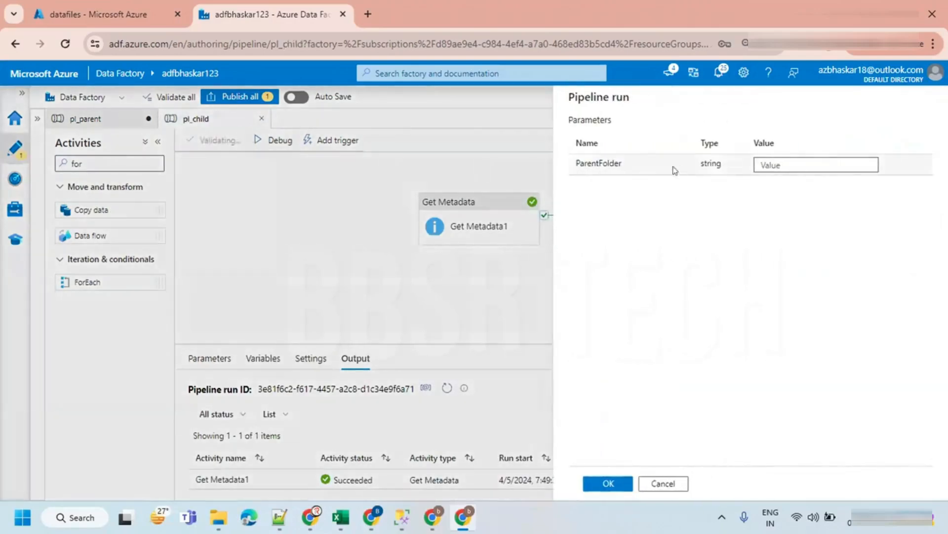
left_click(663, 483)
left_click(99, 119)
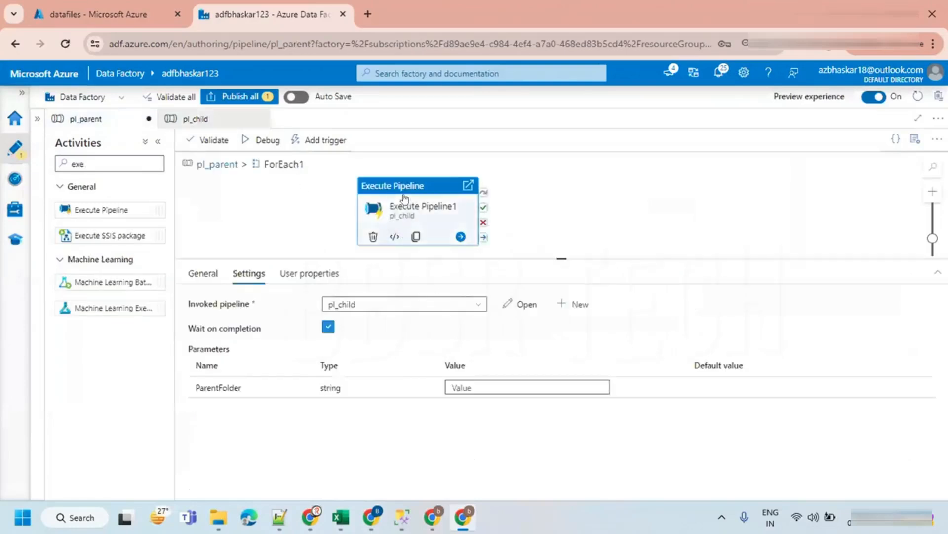
left_click(465, 386)
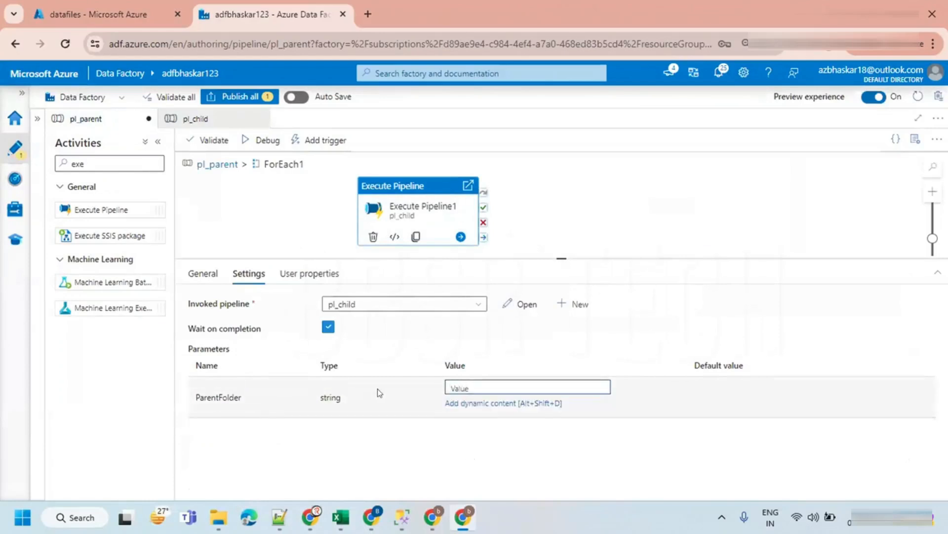
left_click(473, 405)
left_click(599, 343)
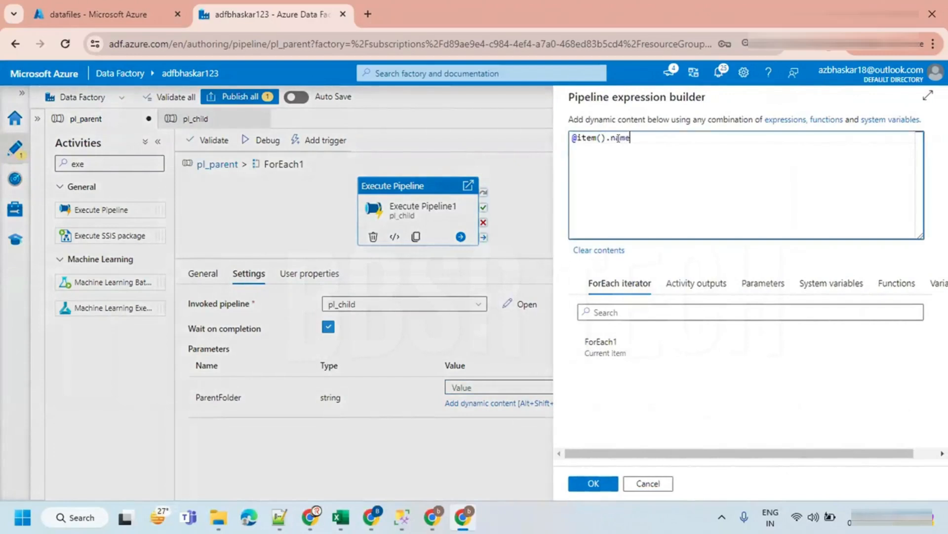
left_click(594, 483)
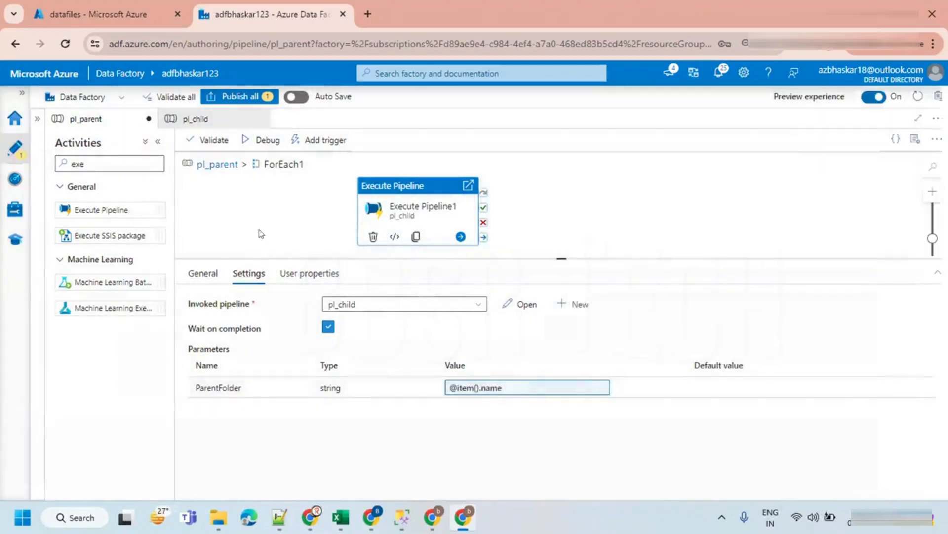
- Return to the top level of pl_parent and inspect the Get Metadata1 output from the previous debug run
left_click(213, 164)
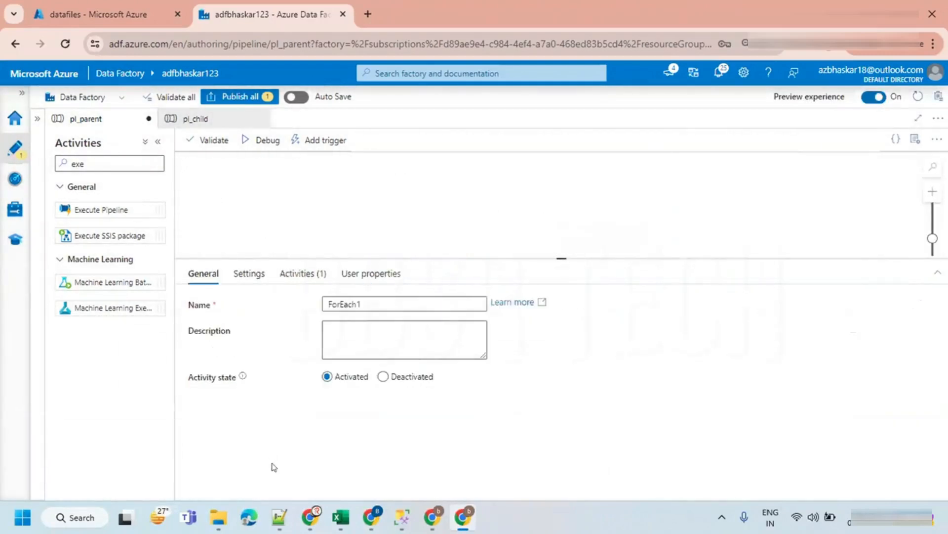
left_click(297, 216)
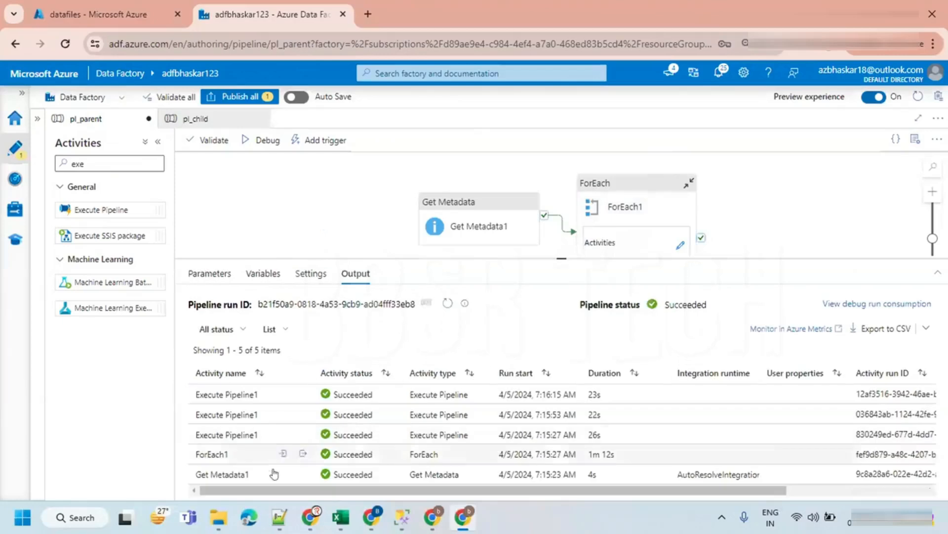
left_click(299, 475)
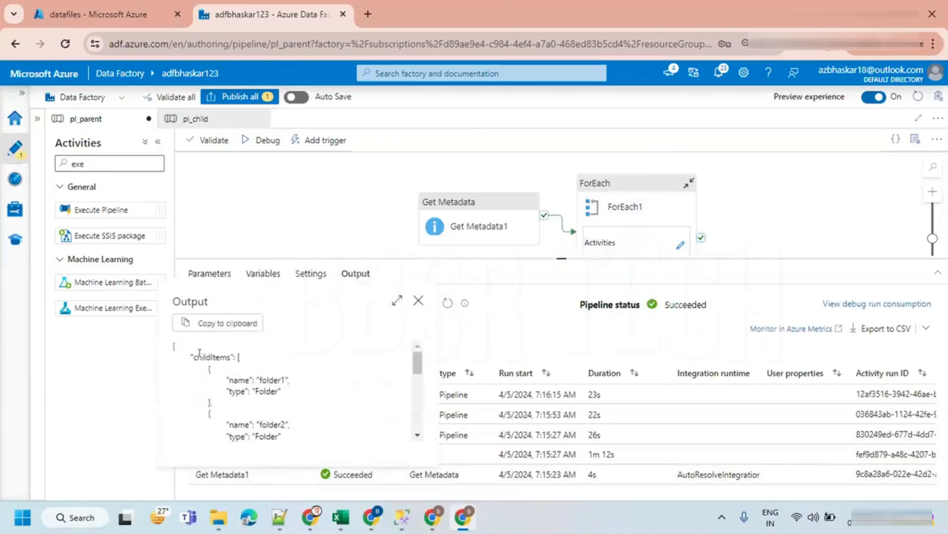
double_click(269, 379)
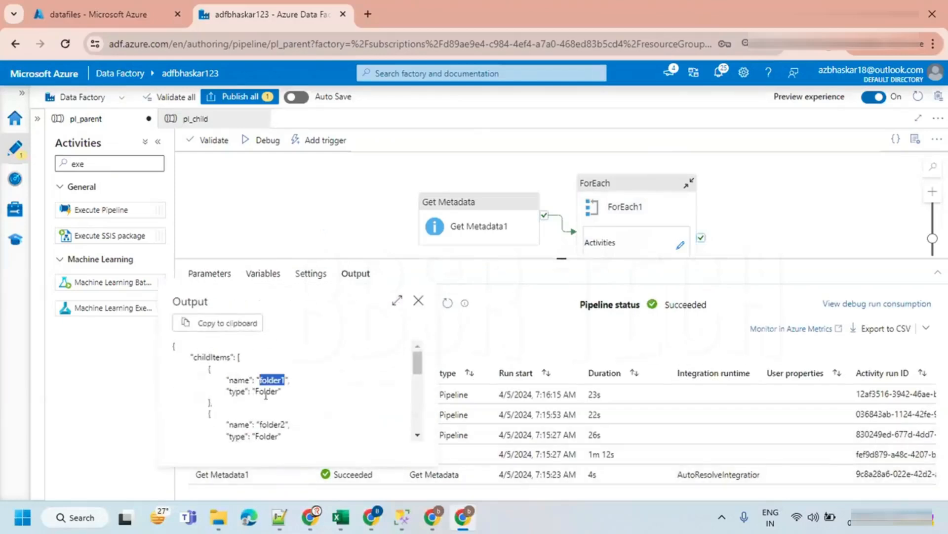
double_click(270, 424)
left_click(264, 433)
double_click(266, 436)
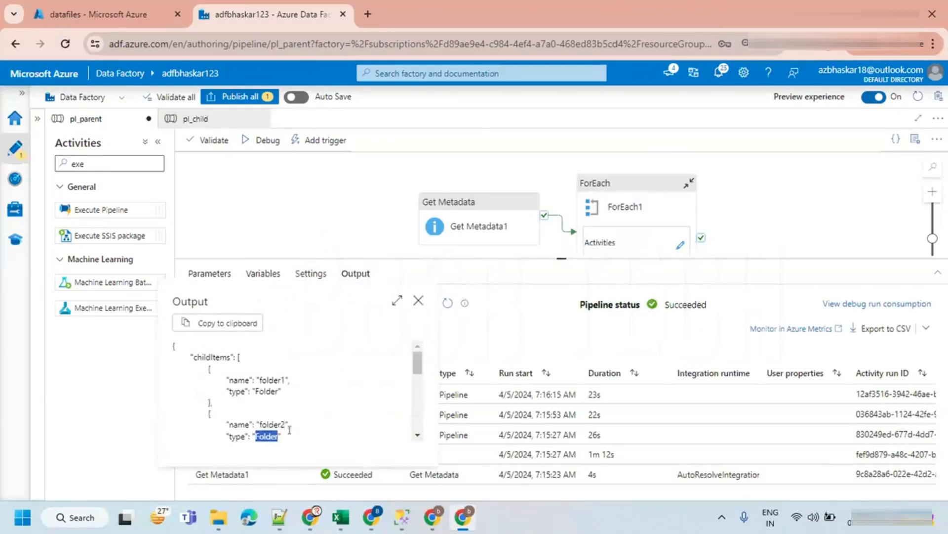
left_click(560, 261)
left_click_drag(561, 258, 561, 387)
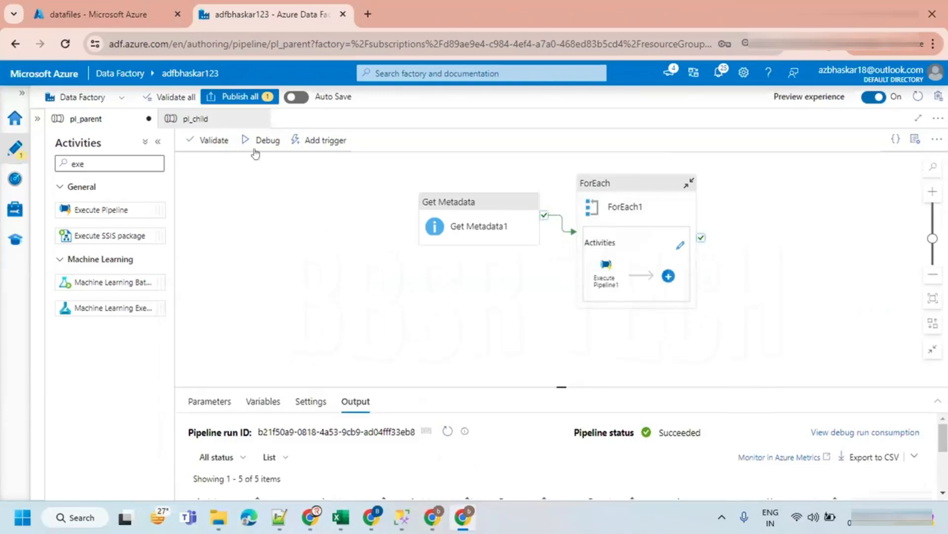
- Publish all pending changes to the pl_parent pipeline
left_click(240, 97)
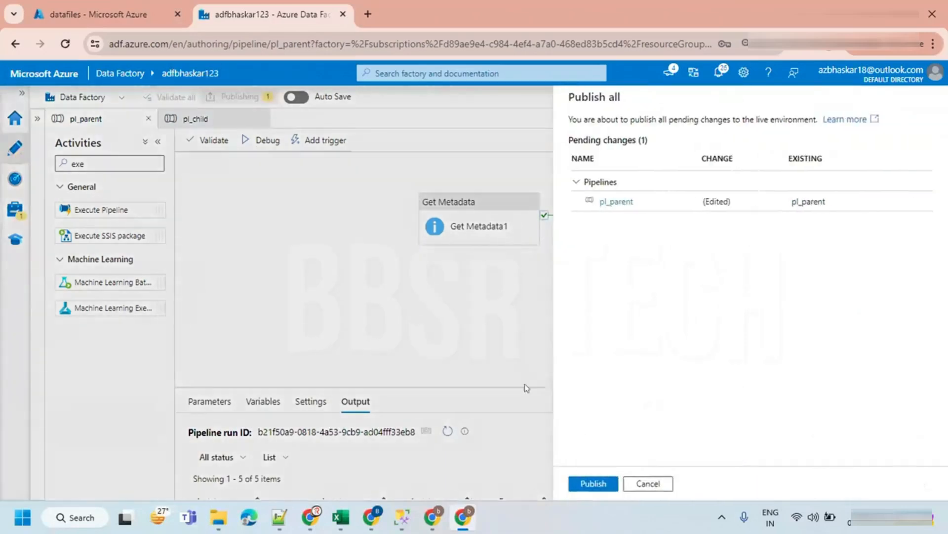
left_click(588, 484)
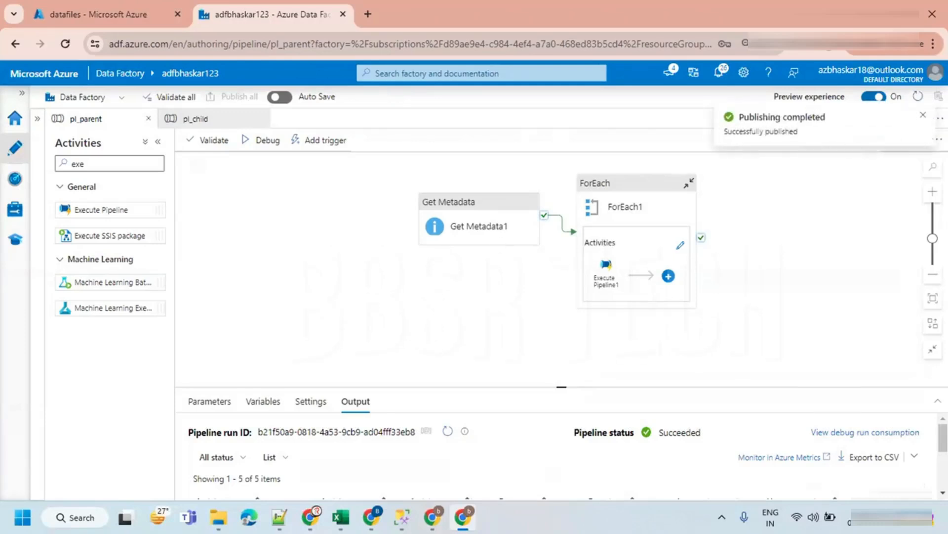
- Rearrange the Get Metadata and ForEach activities on the canvas and close the pl_child tab
left_click_drag(455, 226, 392, 223)
left_click(595, 188)
left_click_drag(594, 188, 590, 182)
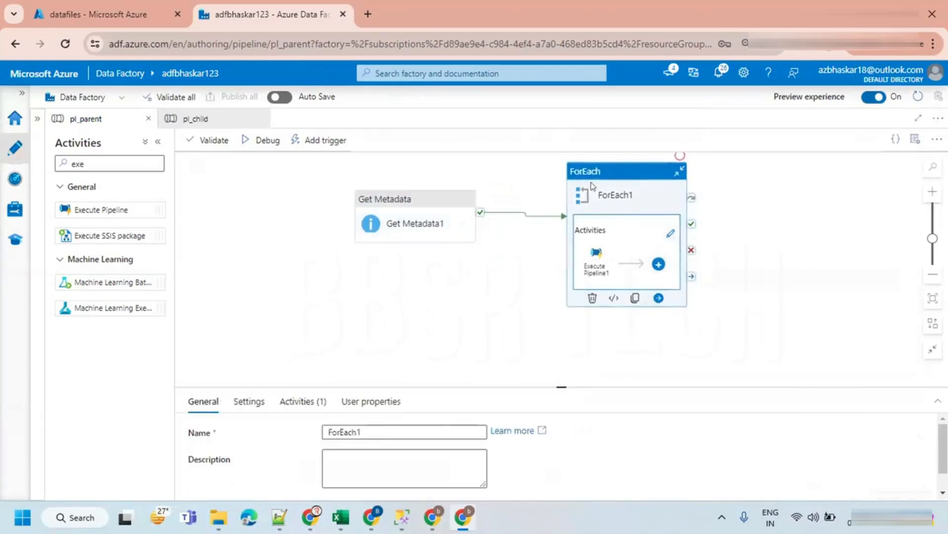
left_click(401, 320)
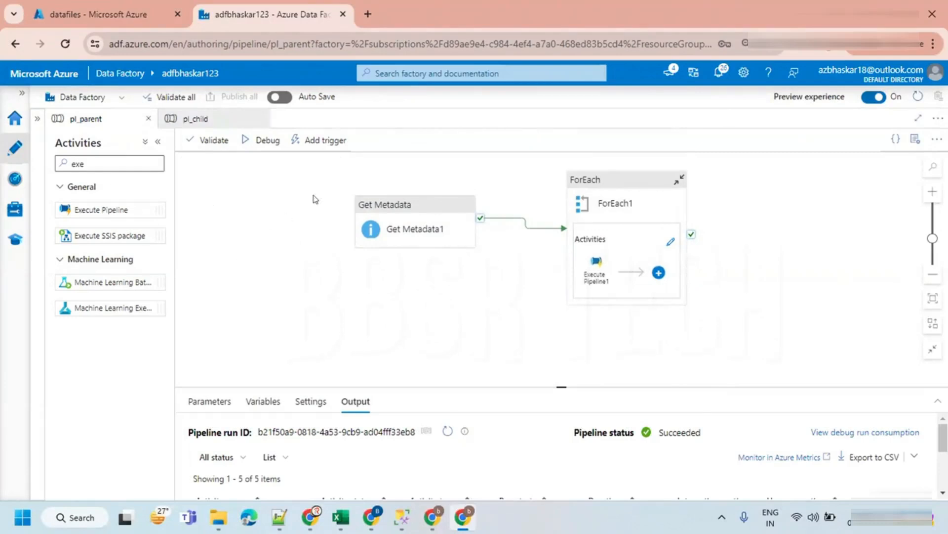
left_click(262, 119)
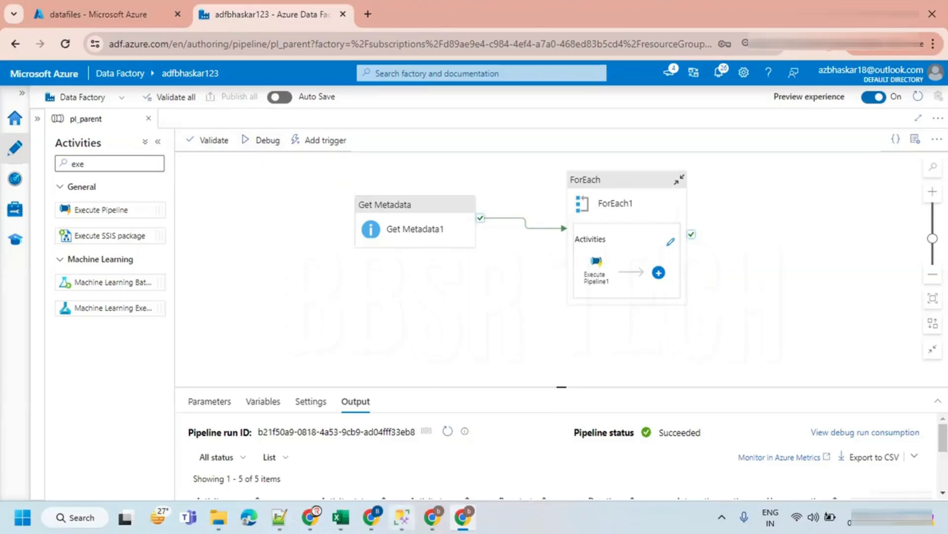
- Switch to SQL Server Management Studio and run the select query on the TARGET department table
left_click(401, 517)
left_click_drag(447, 182, 247, 176)
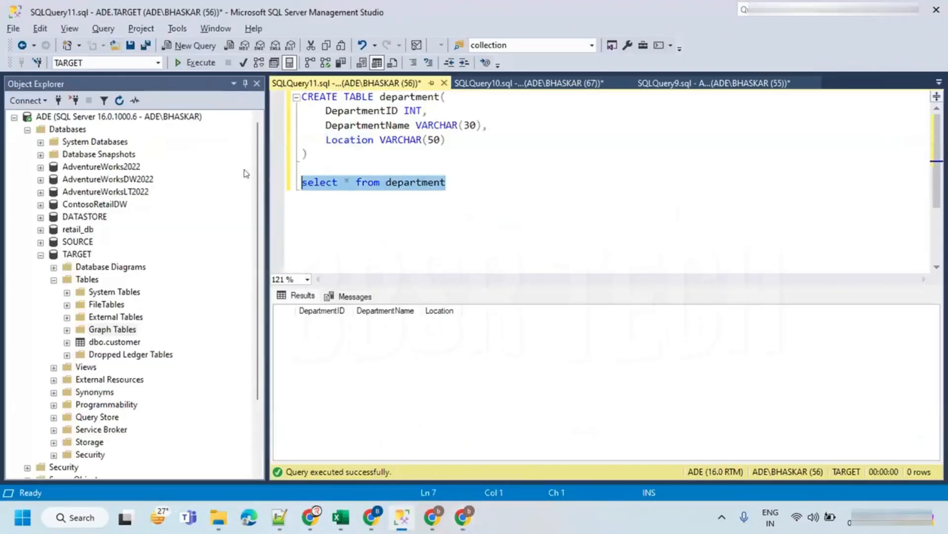
left_click(195, 63)
- Switch back and debug-run pl_parent, refreshing the run output until all activities finish
key("alt+Tab")
left_click(259, 140)
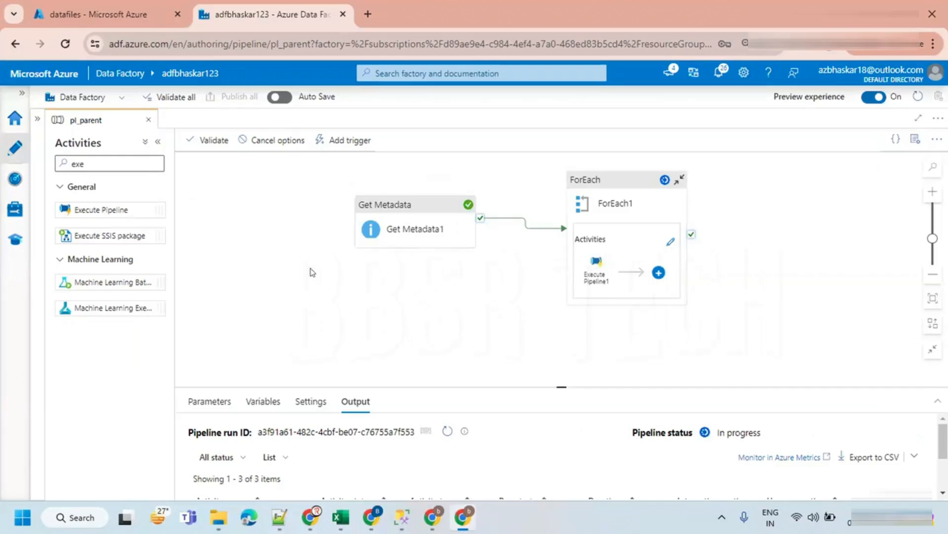
left_click_drag(549, 387, 542, 301)
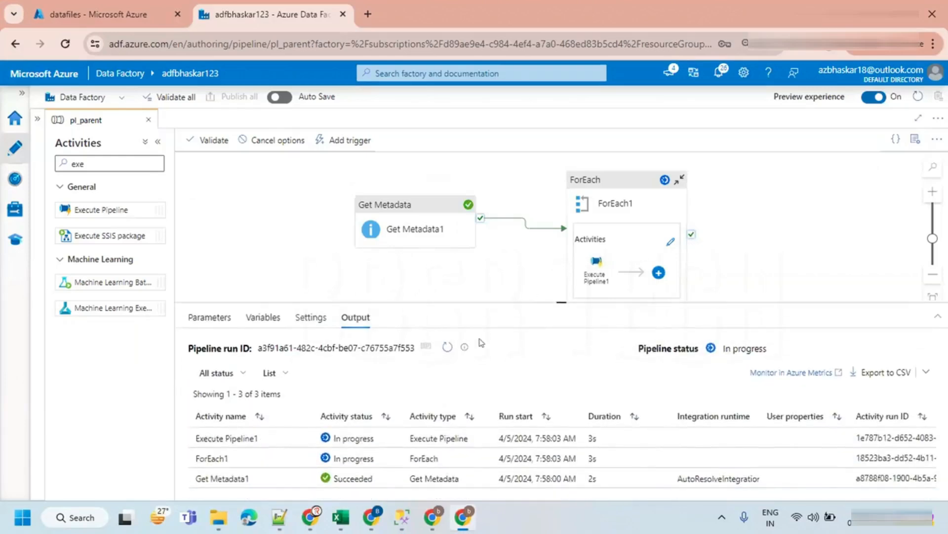
left_click(448, 346)
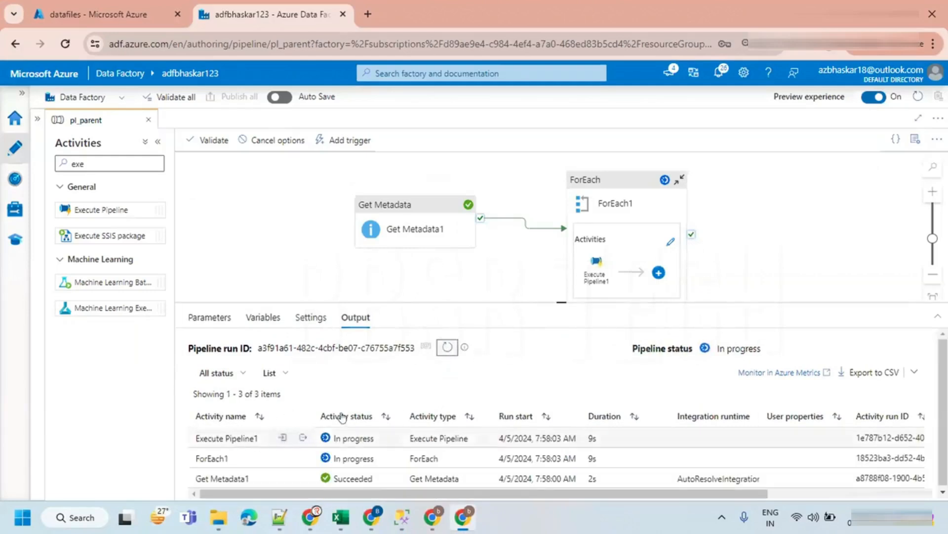
left_click(442, 350)
left_click_drag(528, 300, 529, 241)
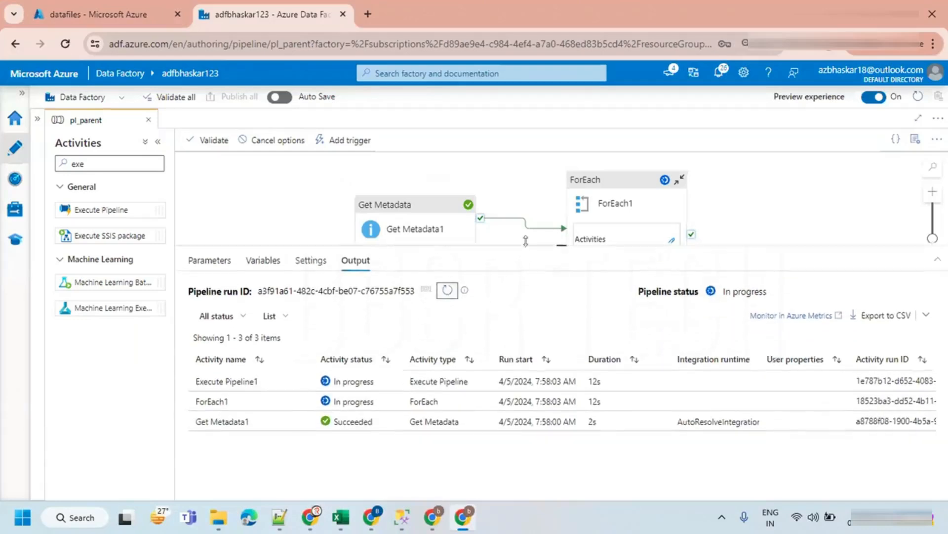
left_click(448, 286)
left_click(447, 286)
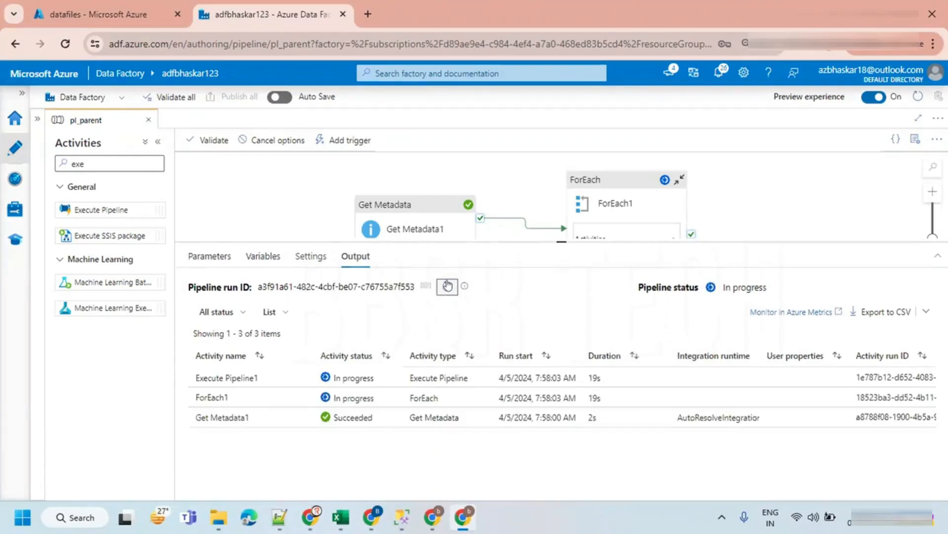
left_click(448, 285)
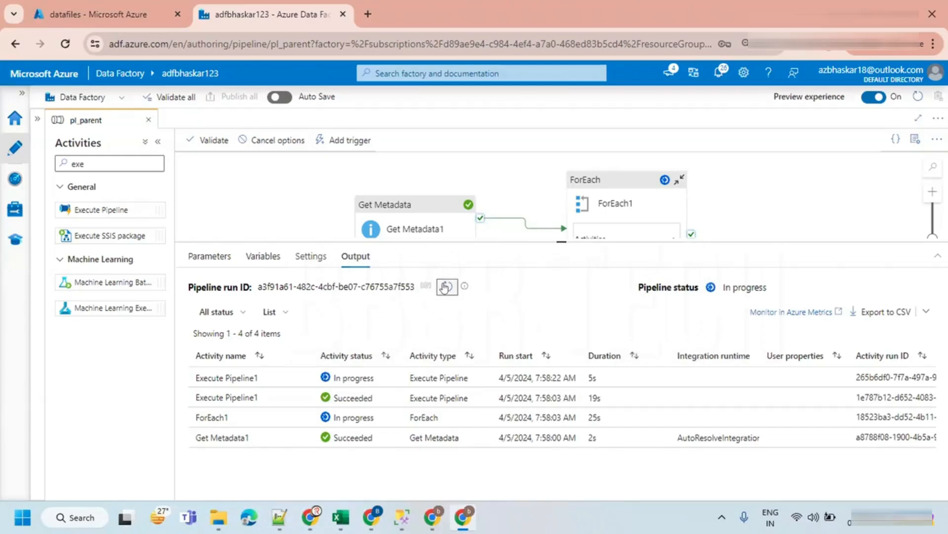
left_click(446, 286)
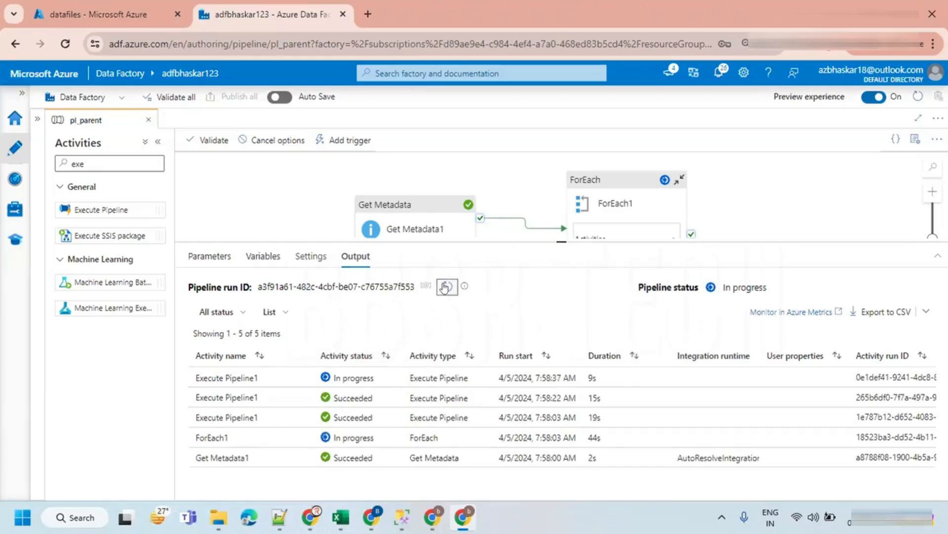
left_click(446, 287)
left_click(446, 287)
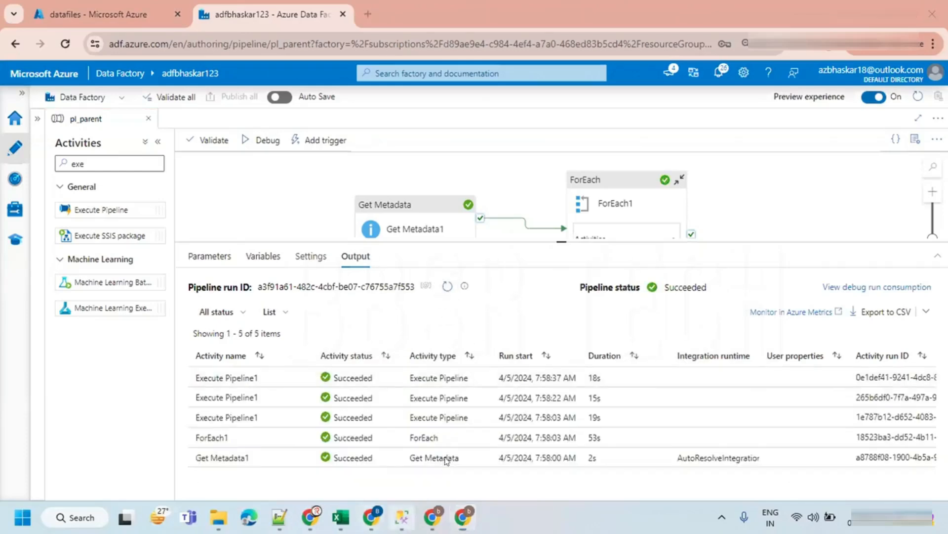
- Switch to SQL Server Management Studio and rerun the select query on the department table
left_click(401, 517)
left_click(193, 63)
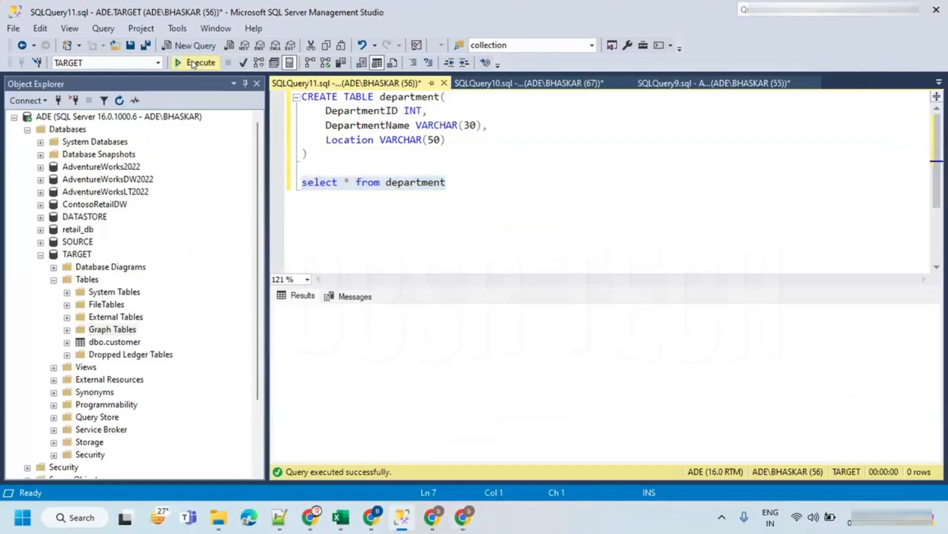
left_click(287, 310)
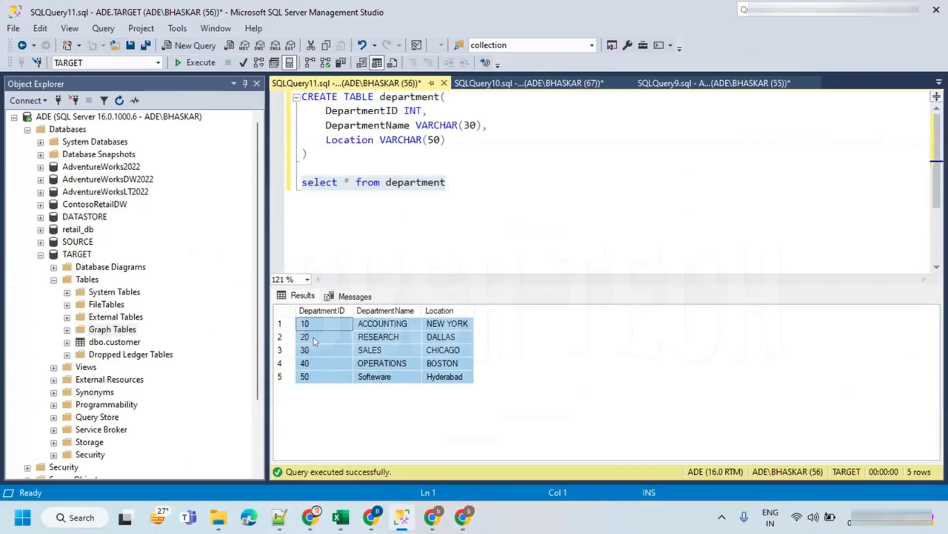
mouse_move(218, 505)
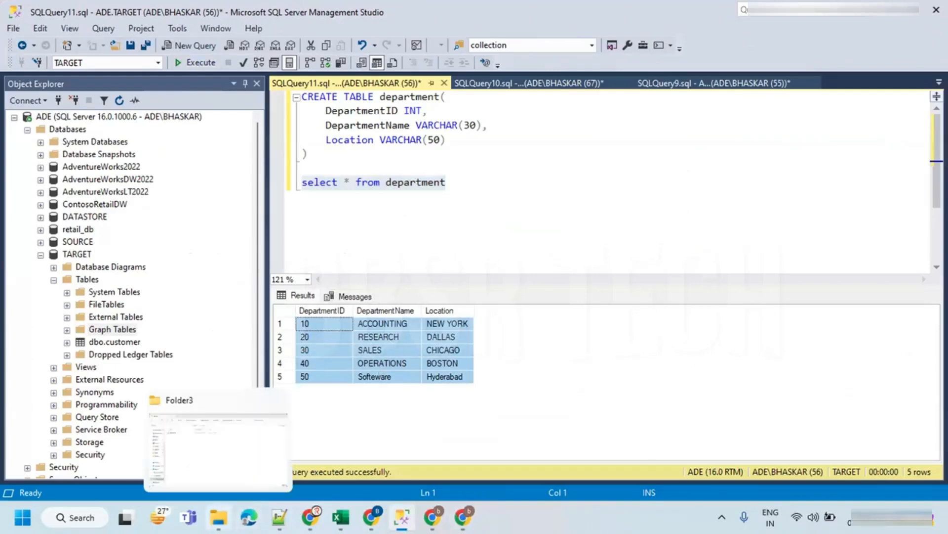
left_click(249, 434)
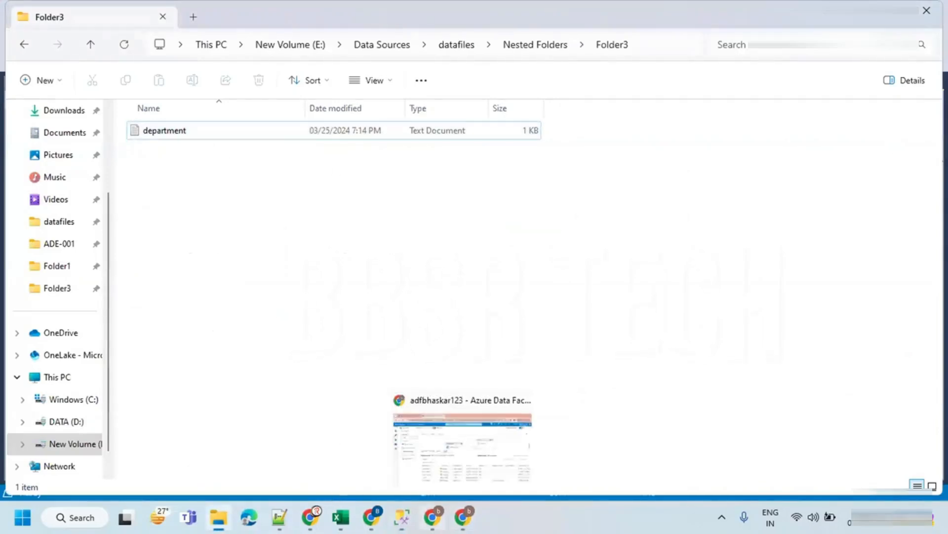
left_click(438, 507)
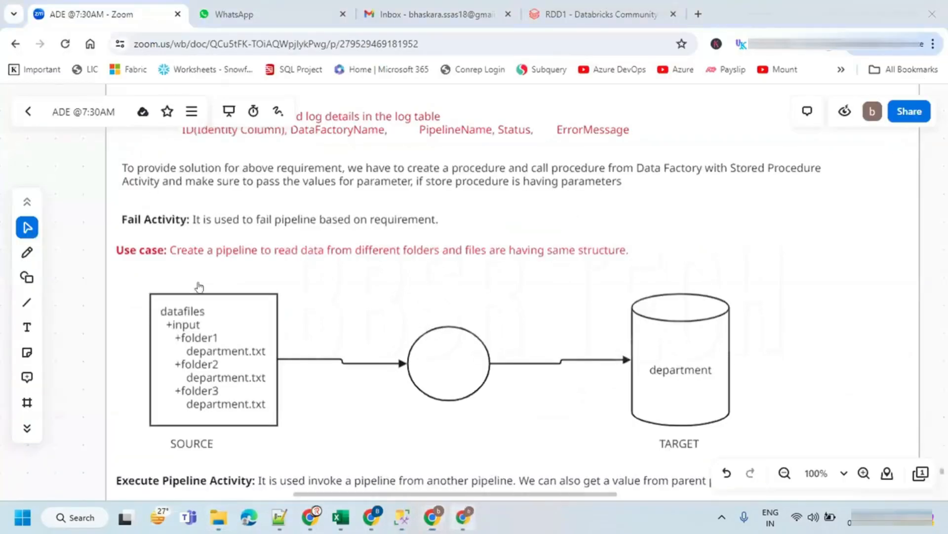
left_click(462, 517)
left_click(91, 11)
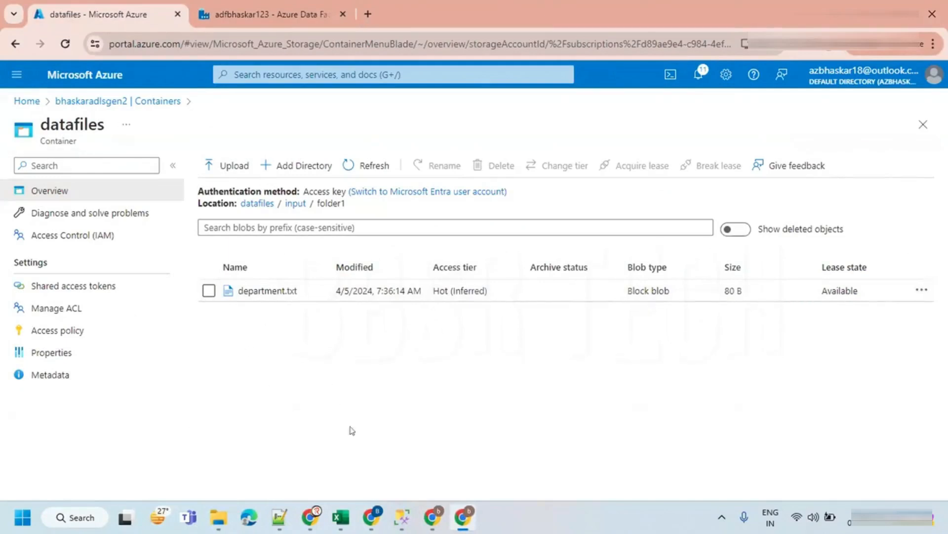
left_click(432, 517)
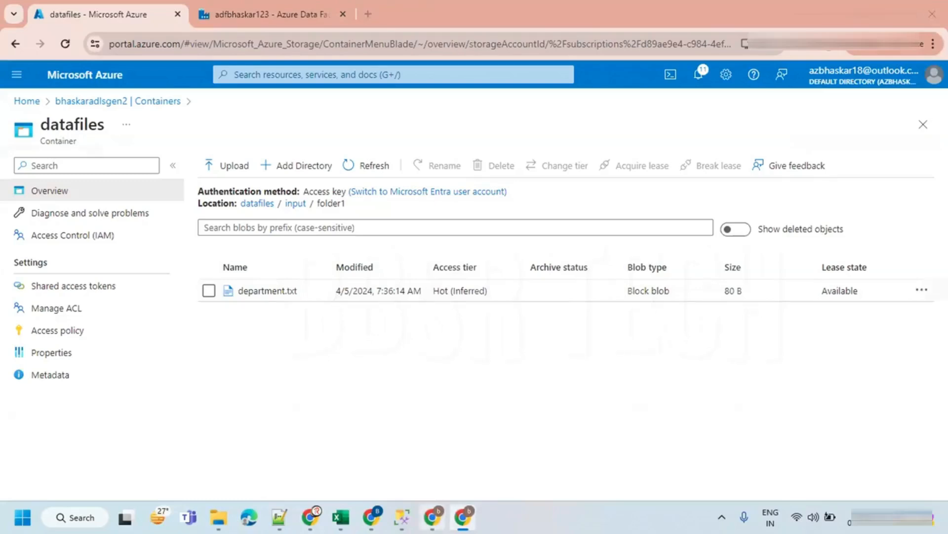
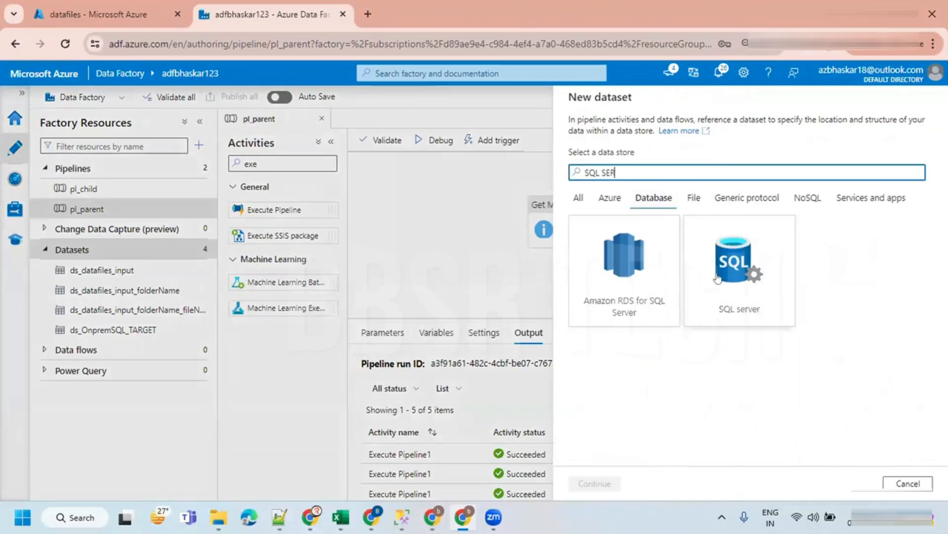
- Continue with a SQL server dataset and name it ds_OnpremSQL_SOURCE
left_click(594, 483)
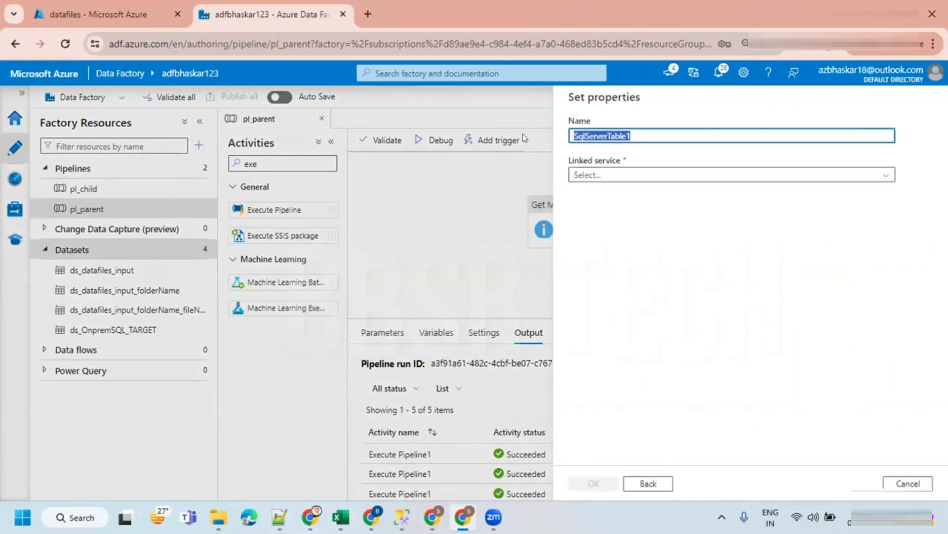
type("ds")
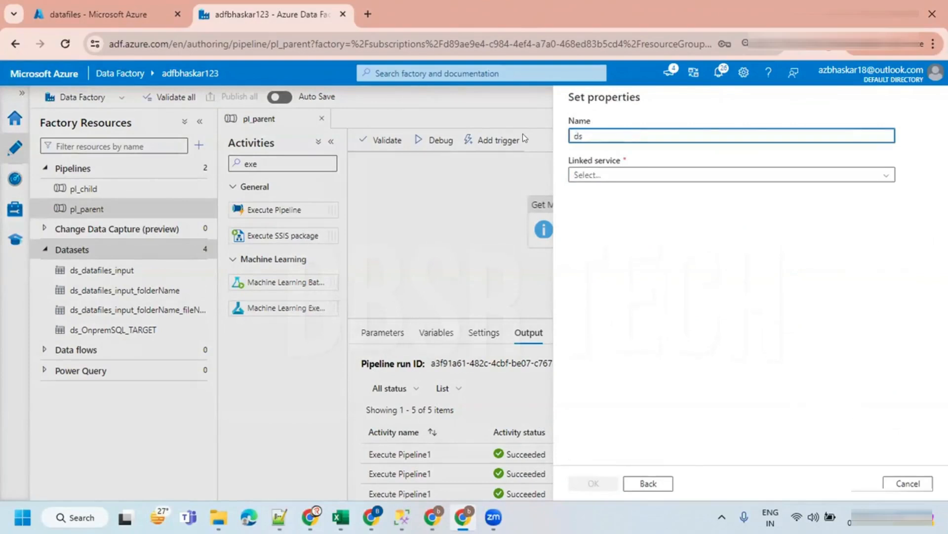
type("_One")
key("BackSpace")
type("premSQL_SOURCE")
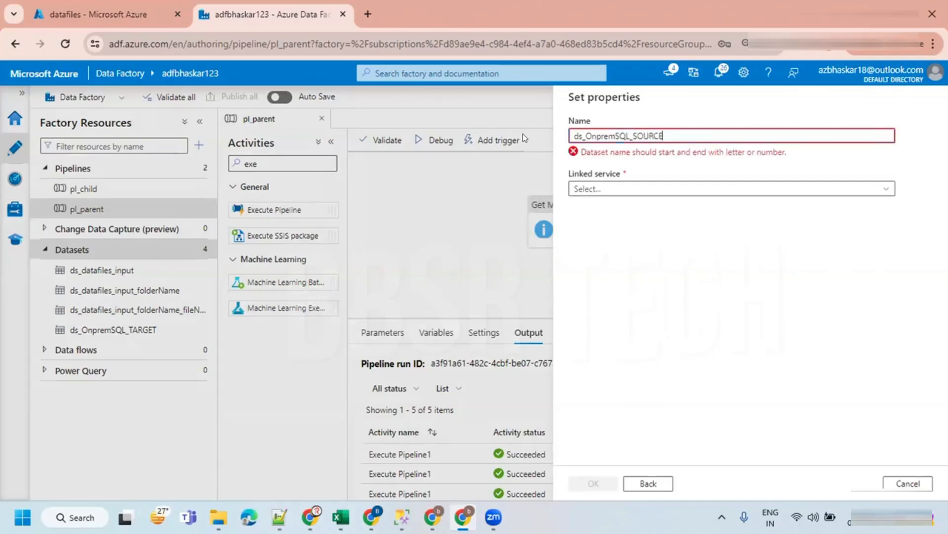
- Set the dataset's linked service to ls_OnpremSQL_SOURCE, leave the table unselected, and create the dataset
left_click(603, 182)
left_click(596, 176)
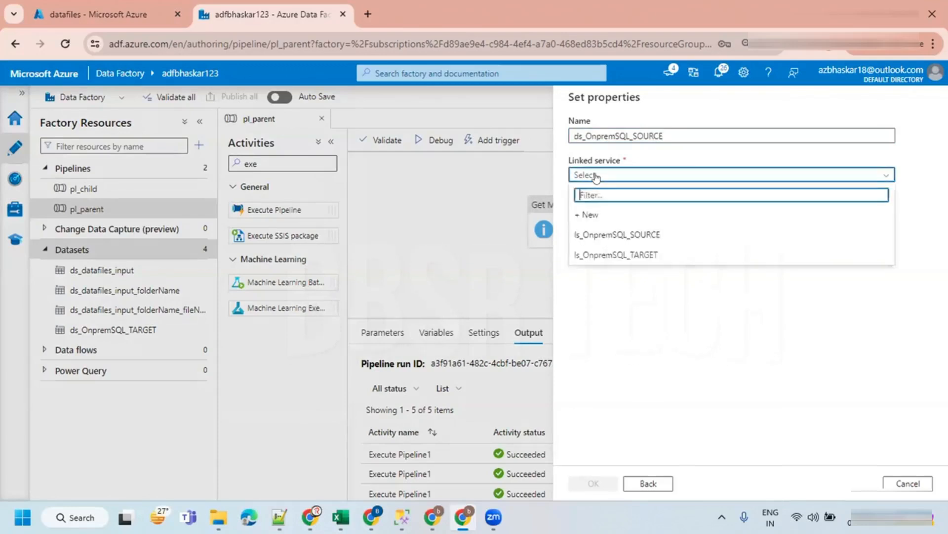
left_click(608, 234)
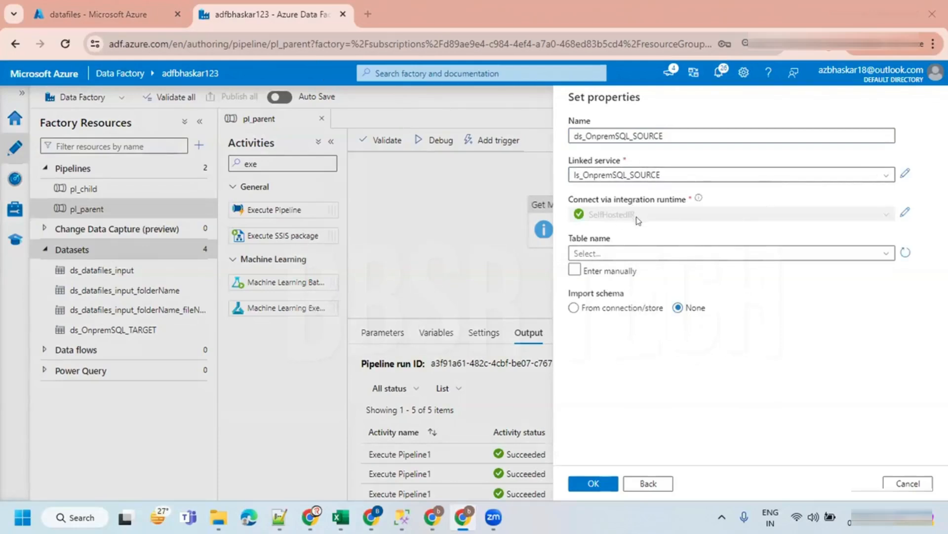
left_click(626, 254)
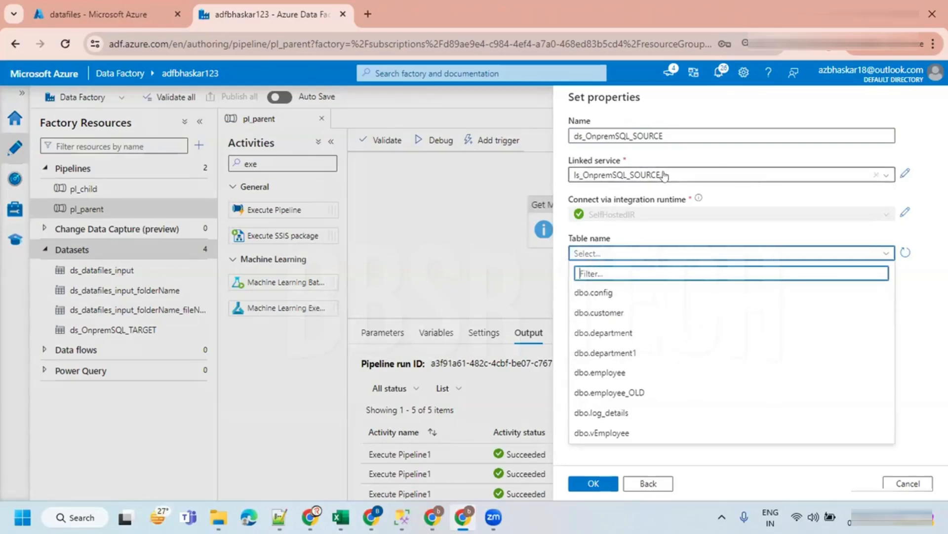
left_click(697, 177)
left_click(917, 189)
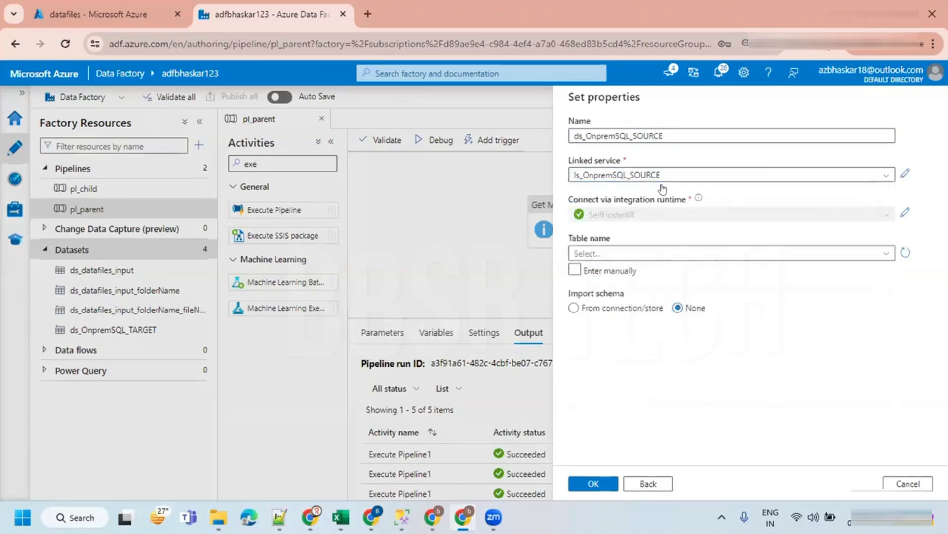
left_click(592, 483)
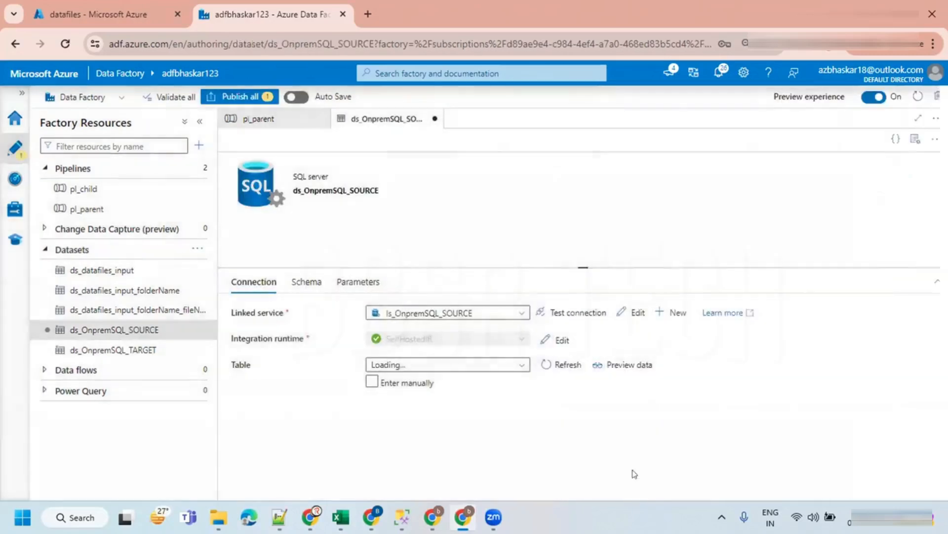
- Create a new pipeline named pl_incremental_loading
left_click(897, 141)
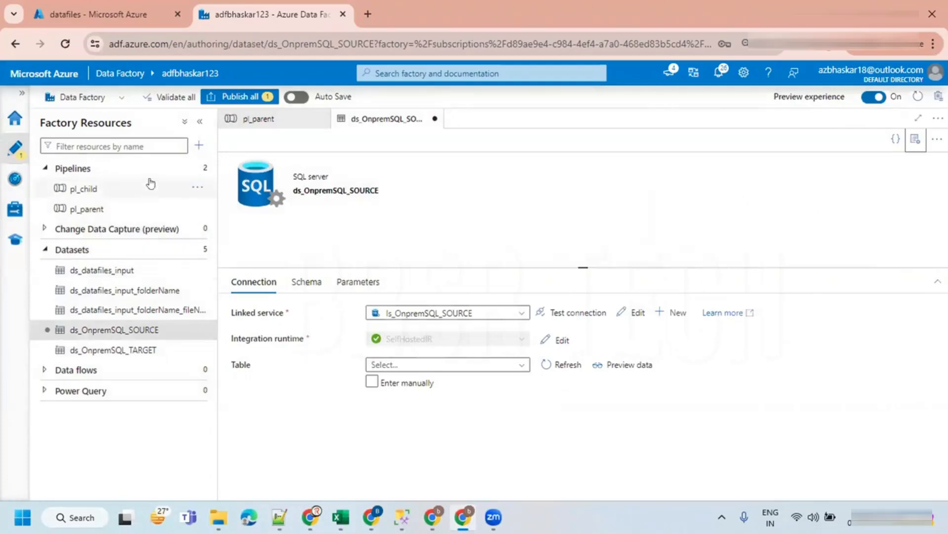
left_click(196, 166)
left_click(219, 187)
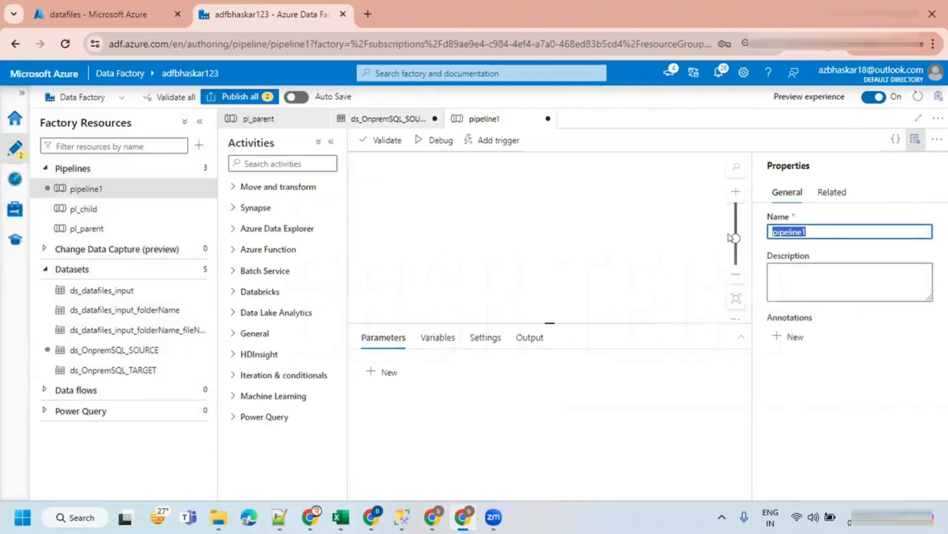
type("PL")
type("pl")
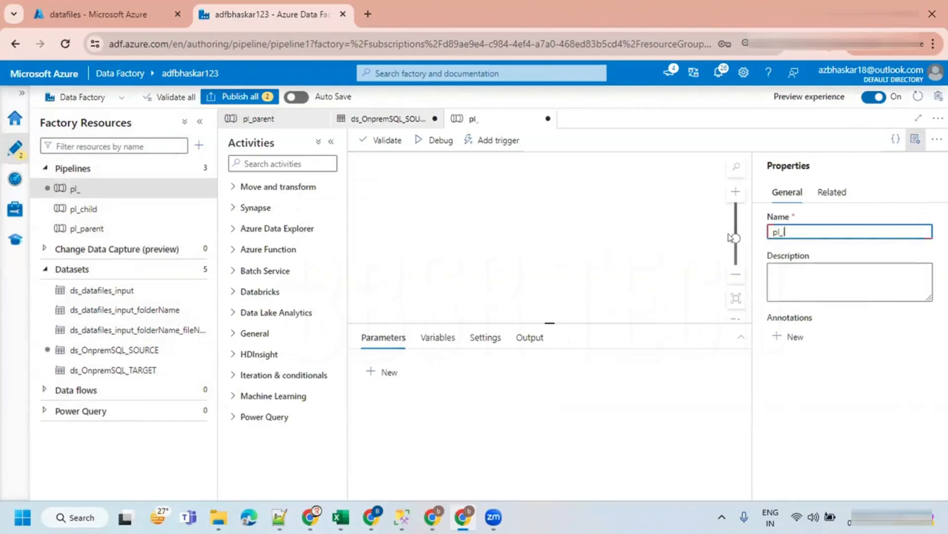
type("_incremental_loading")
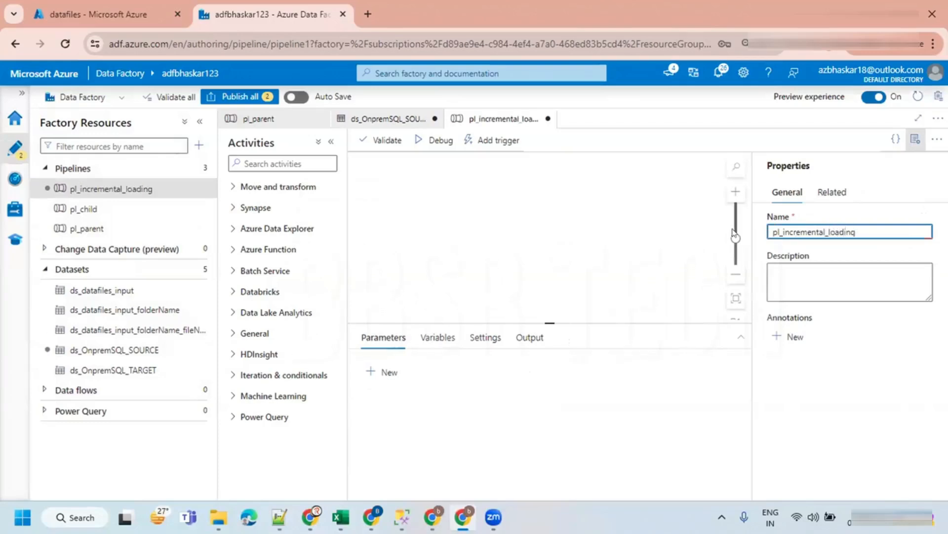
left_click(916, 140)
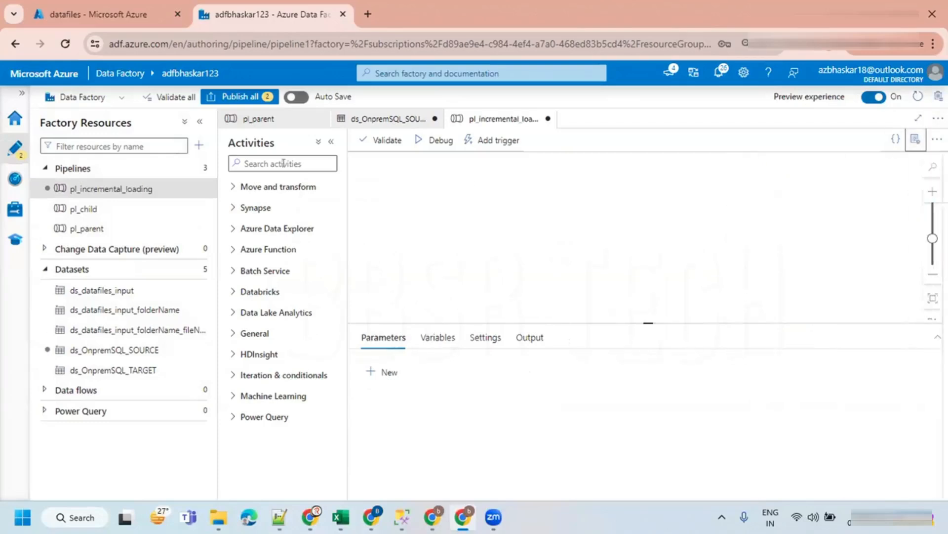
- Add a Lookup activity to the pl_incremental_loading canvas
left_click(199, 122)
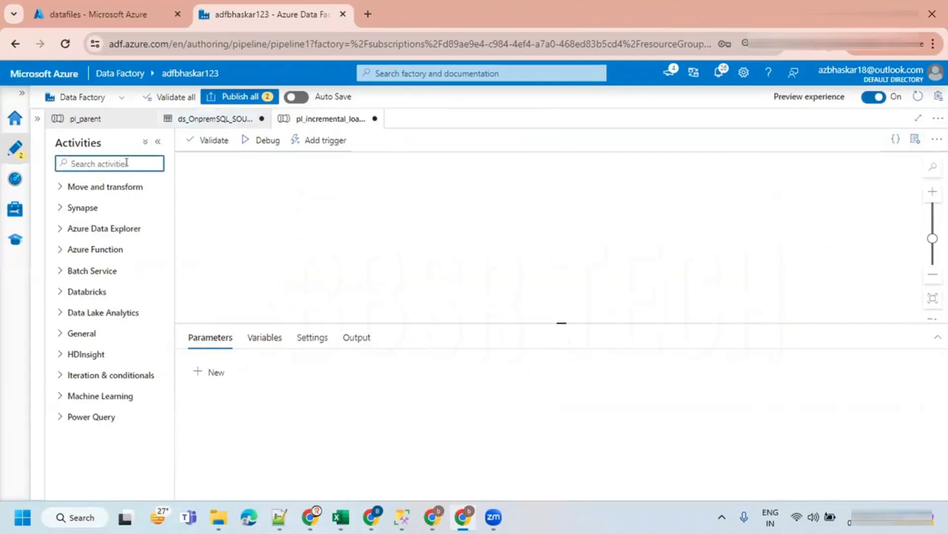
type("loo")
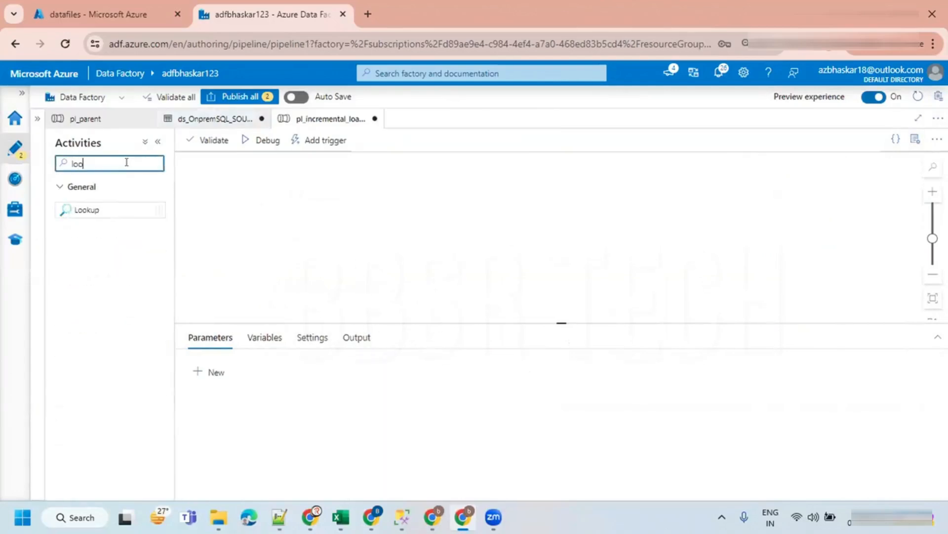
left_click_drag(70, 209, 306, 201)
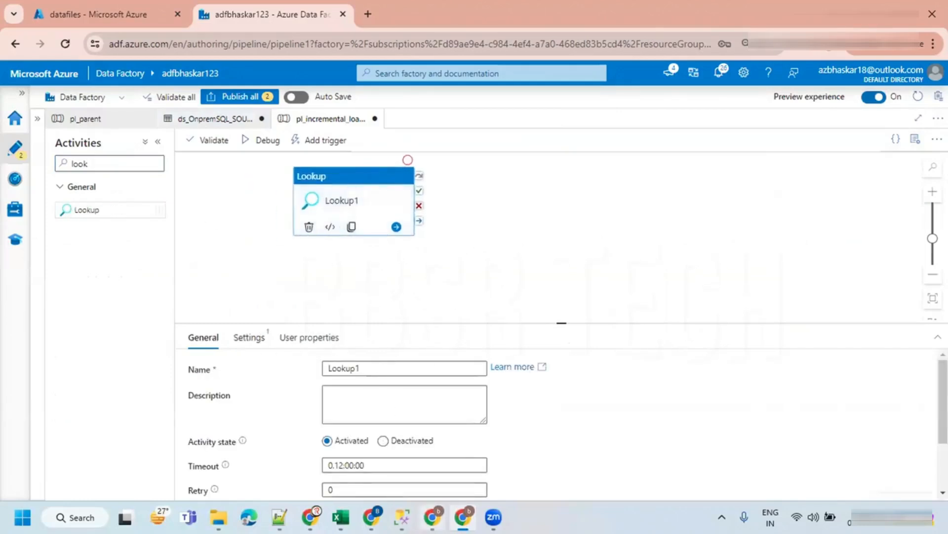
- Switch to SQL Server Management Studio, run the config query for employee's last_loaded_date from SOURCE, and copy it
left_click(432, 517)
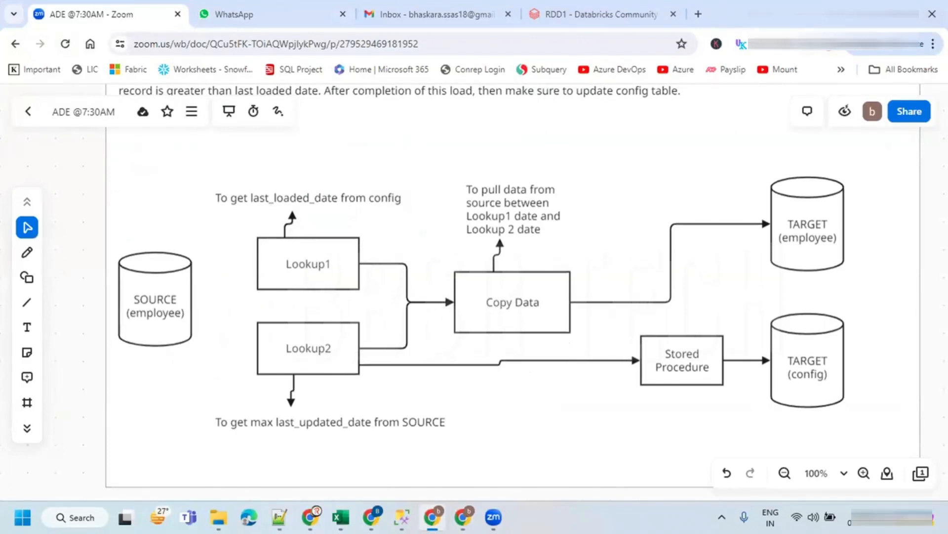
left_click(402, 516)
left_click_drag(614, 309, 262, 286)
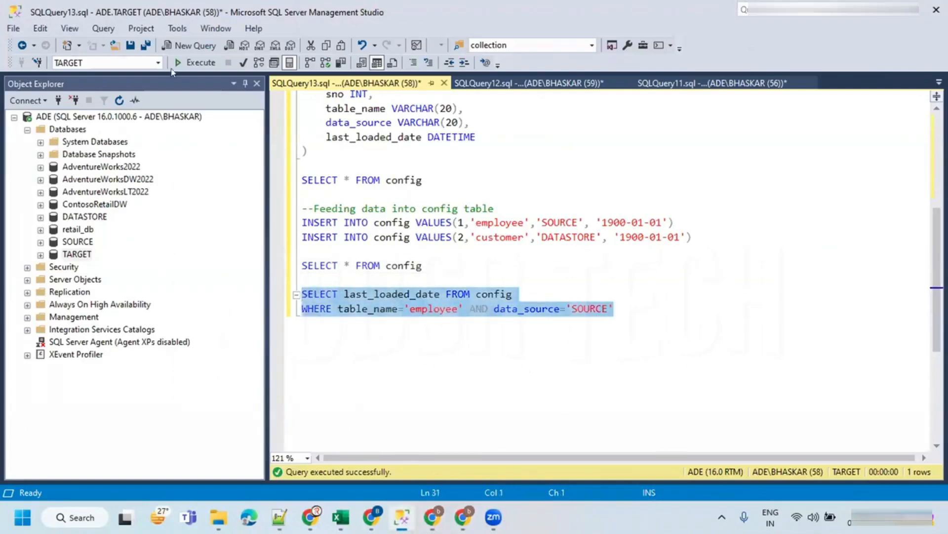
left_click(196, 63)
left_click(346, 325)
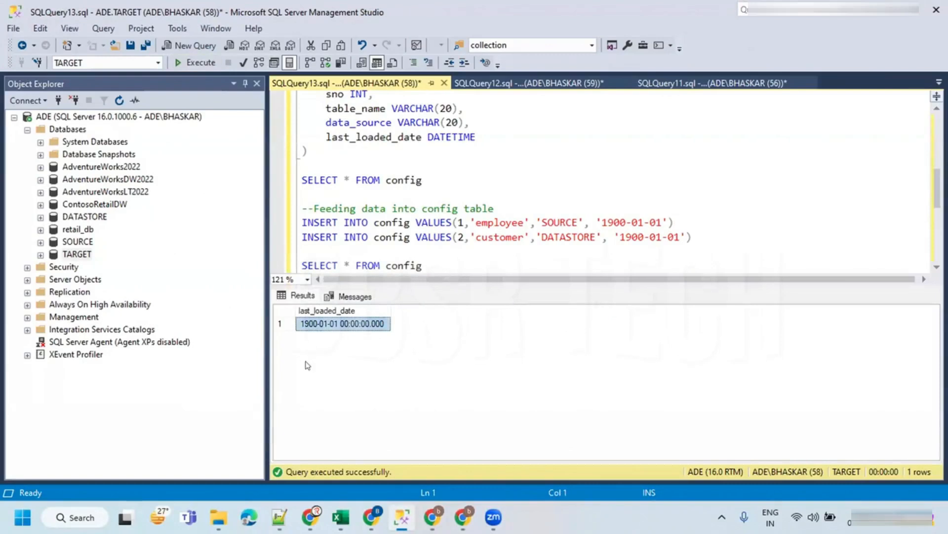
scroll(441, 222, "down", 3)
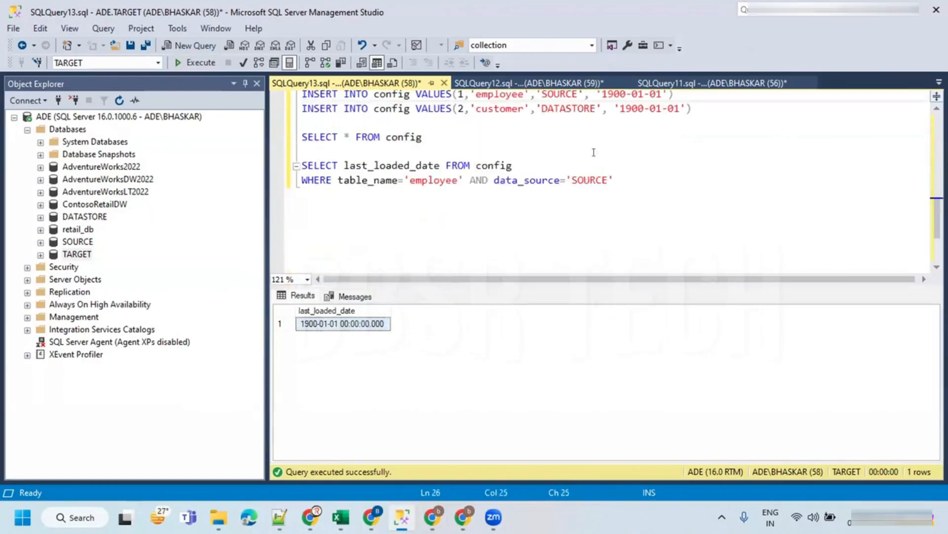
left_click_drag(613, 181, 272, 171)
key("ctrl+c")
- Set Lookup1's source dataset to ds_OnpremSQL_TARGET and use the copied last_loaded_date query
key("alt+Tab")
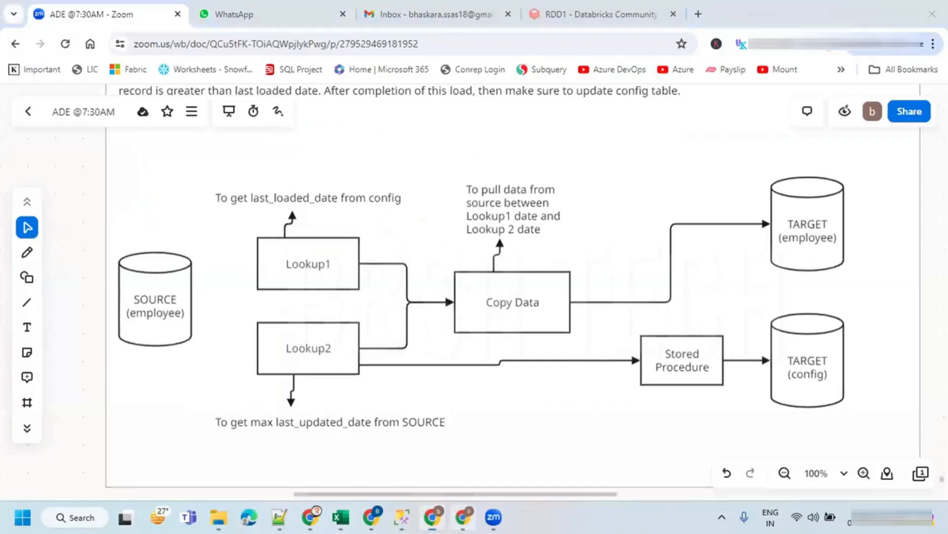
key("alt+Tab")
left_click(249, 337)
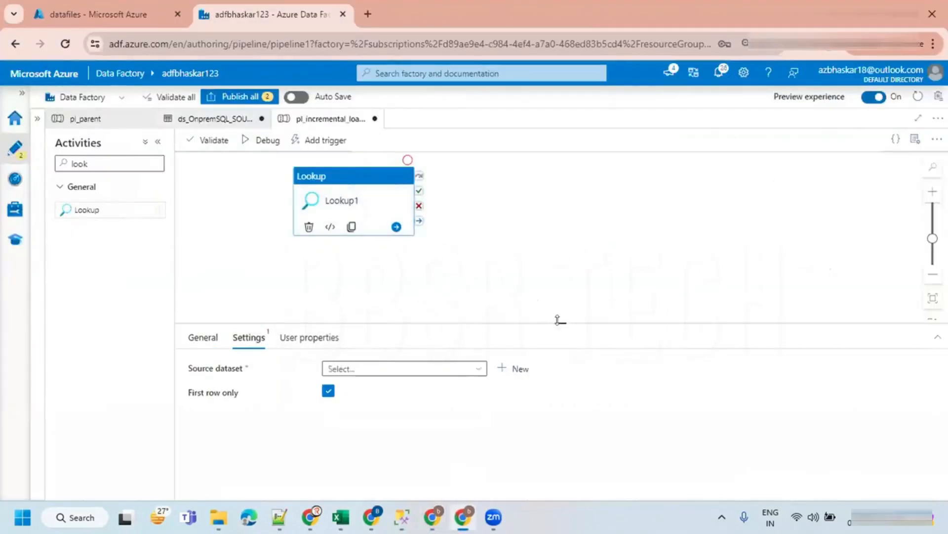
left_click_drag(572, 319, 572, 262)
left_click(447, 311)
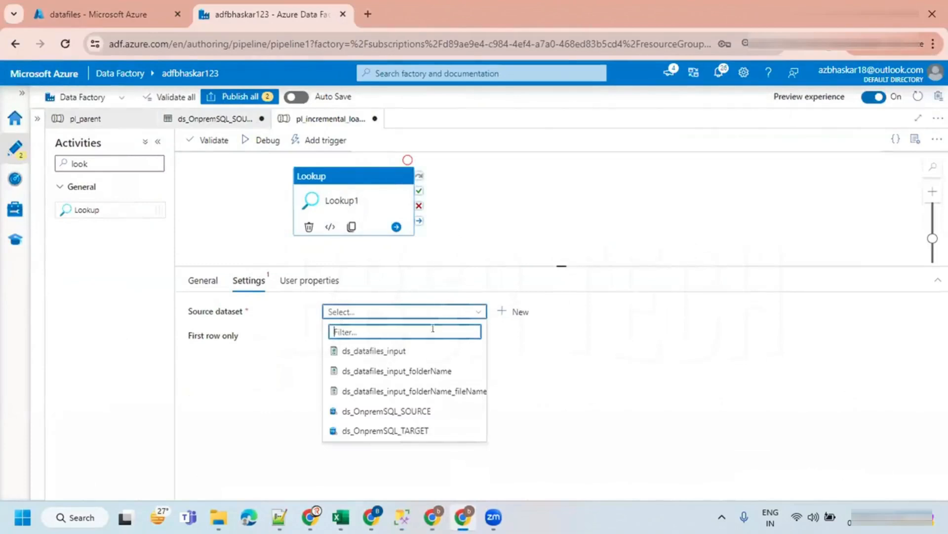
left_click(395, 431)
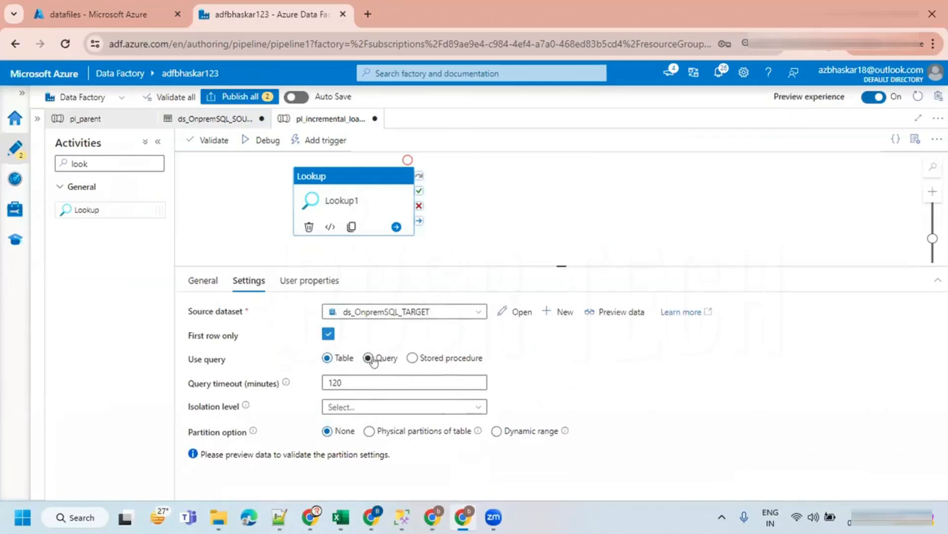
left_click(371, 359)
left_click(353, 381)
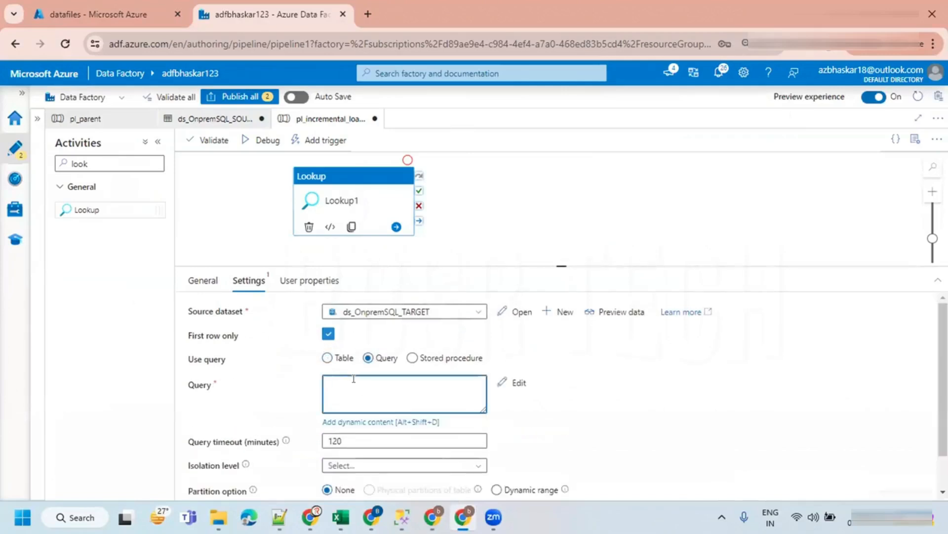
key("ctrl+v")
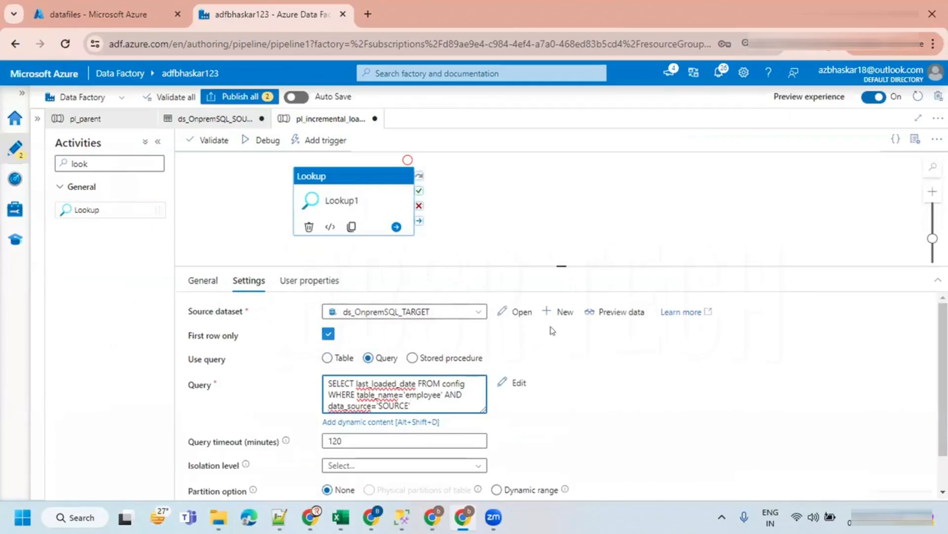
- Preview the data returned by Lookup1's query
left_click(606, 312)
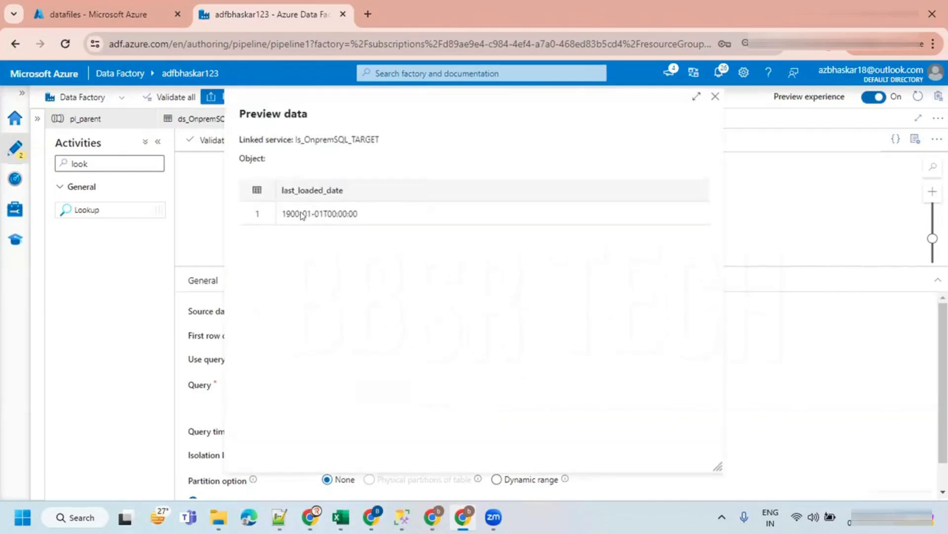
left_click(715, 96)
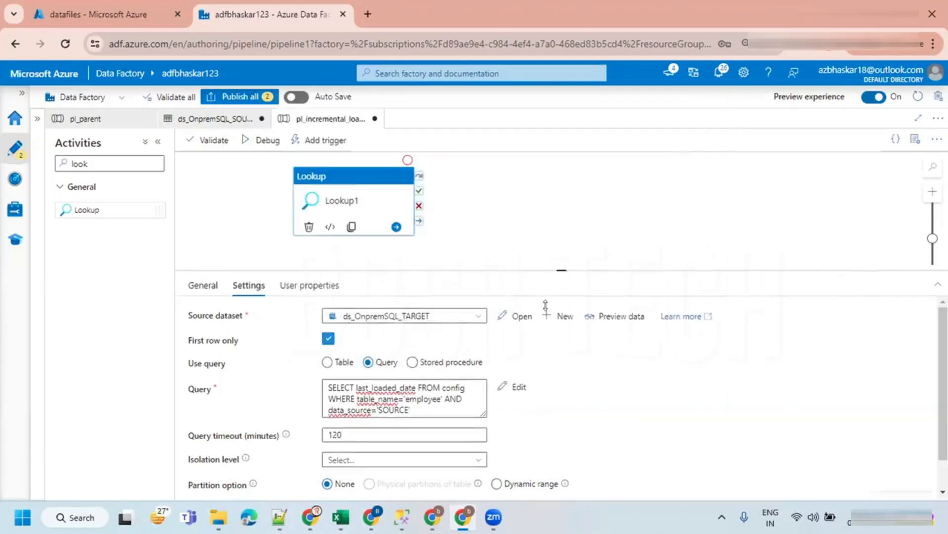
left_click_drag(538, 261, 504, 346)
- Copy the SELECT MAX(last_updated_date) AS max_last_updated_date query from the Notepad++ notes
left_click(432, 517)
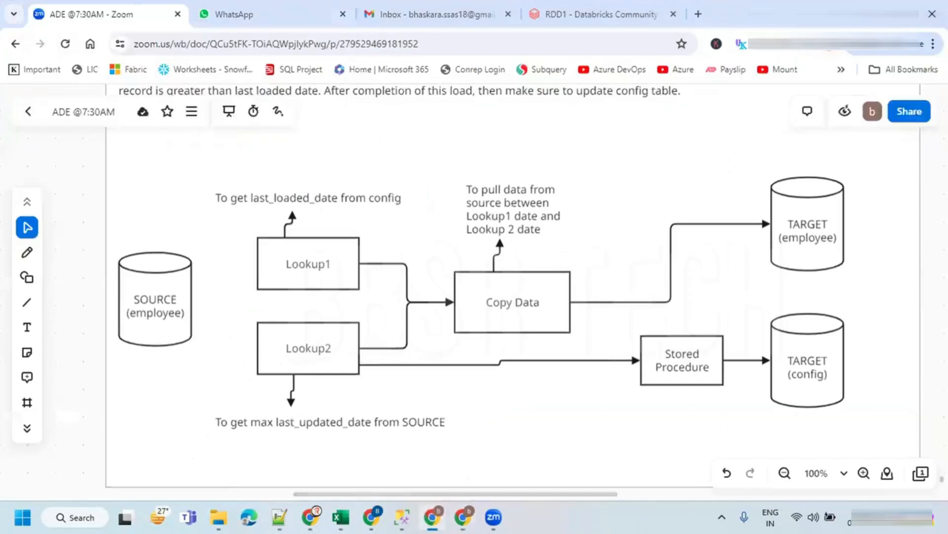
left_click(319, 356)
left_click(491, 393)
left_click(280, 517)
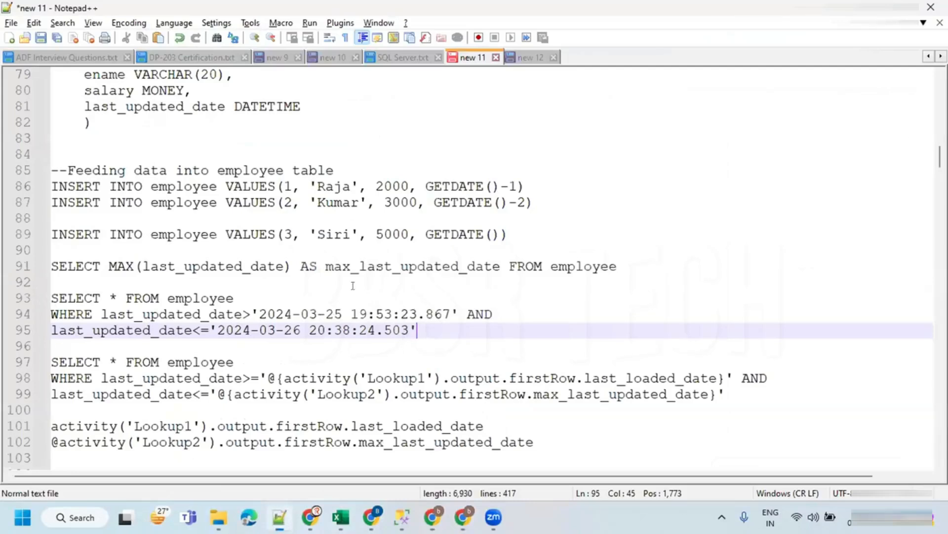
left_click(384, 253)
left_click_drag(617, 266, 51, 267)
key("ctrl+c")
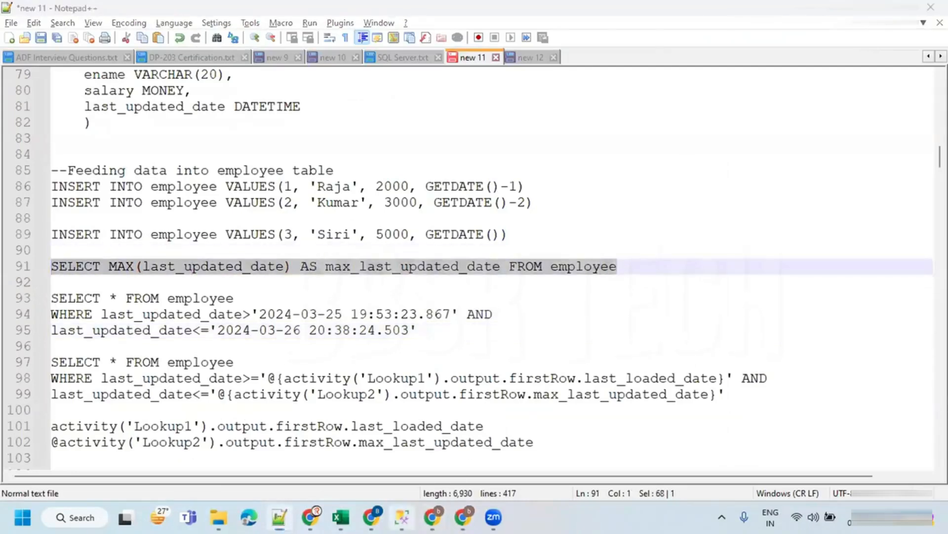
- Paste and run the max last_updated_date query against the SOURCE employee table in SQL Server Management Studio
left_click(402, 517)
left_click(488, 84)
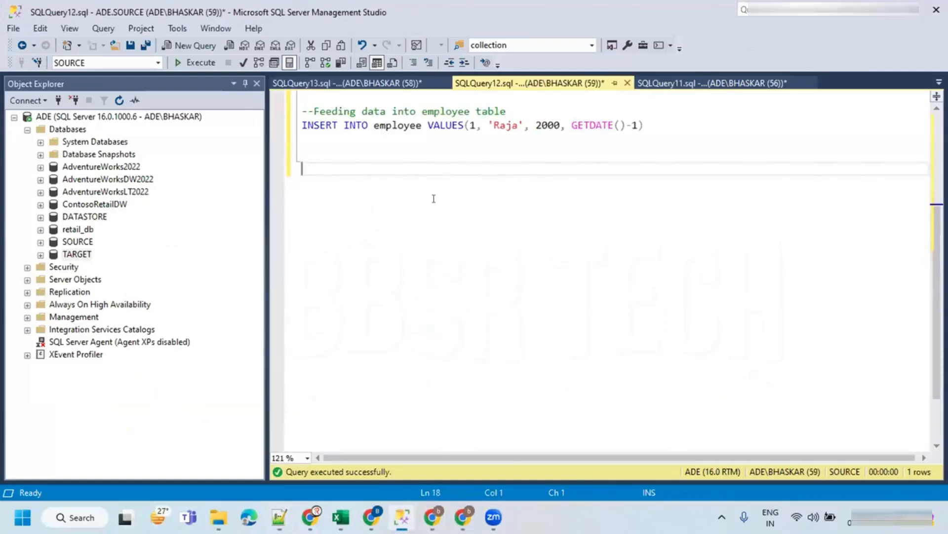
key("ctrl+v")
left_click_drag(711, 168, 301, 167)
key("F5")
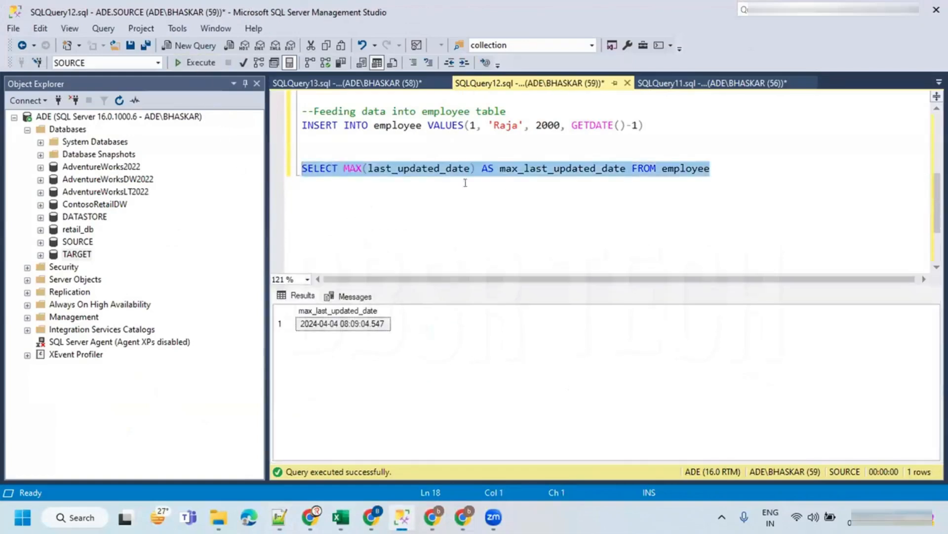
double_click(408, 169)
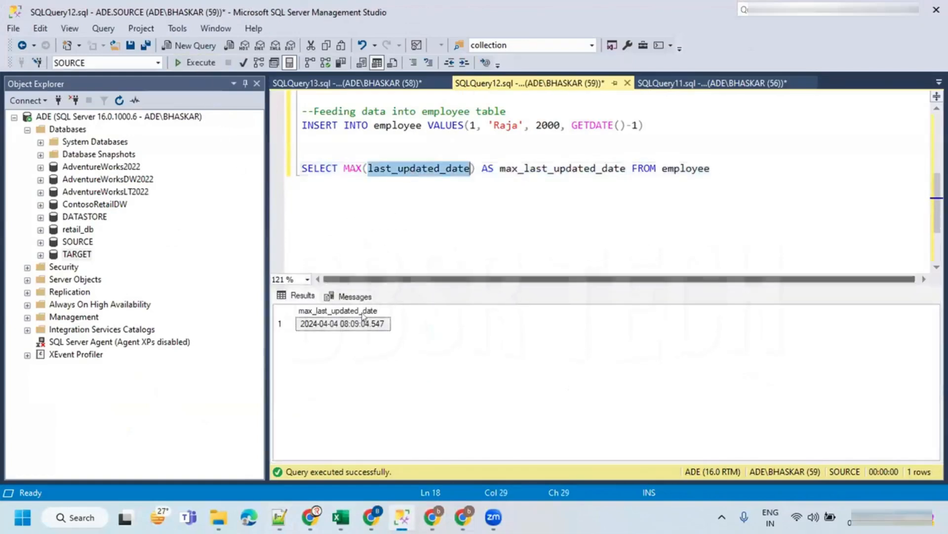
left_click(348, 326)
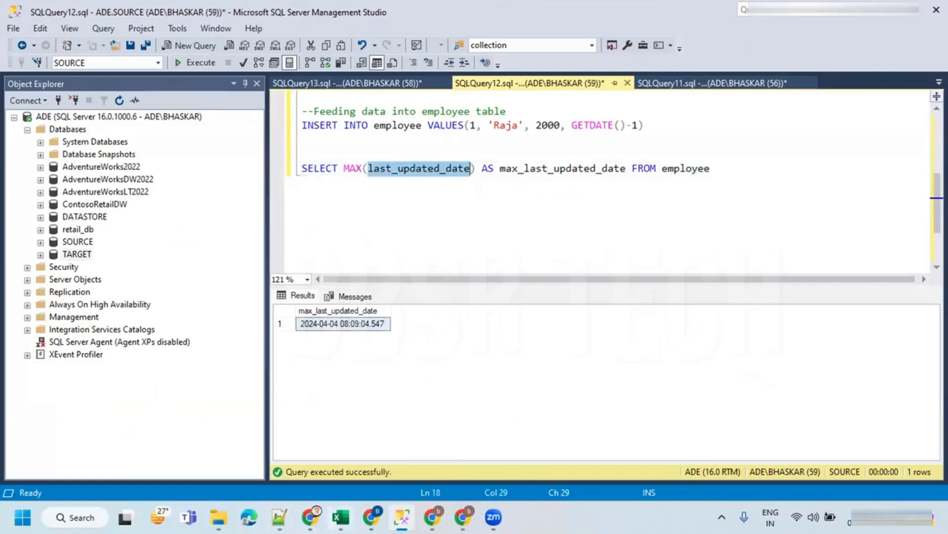
- Copy the INSERT statement for employee 2, 'Kumar', 3000, GETDATE()-2 from the notes, add it to the SOURCE query and execute it
key("alt+Tab")
left_click_drag(544, 202, 27, 200)
key("ctrl+c")
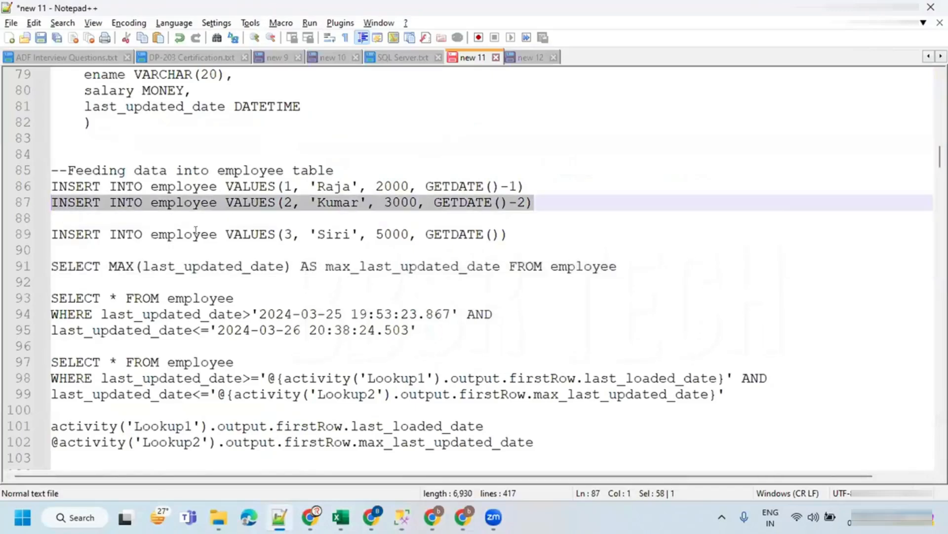
key("alt+Tab")
left_click(662, 120)
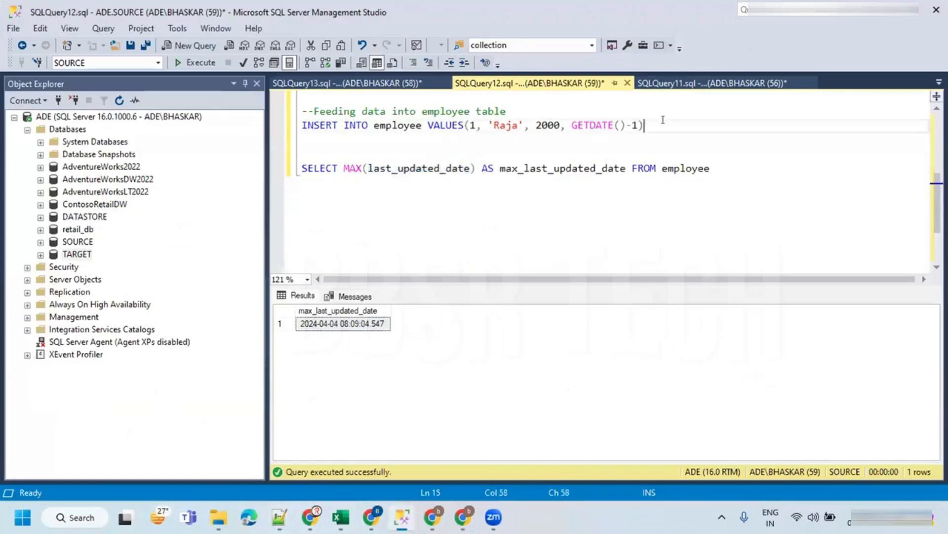
key("Return")
key("ctrl+v")
left_click_drag(650, 140, 302, 139)
left_click(195, 62)
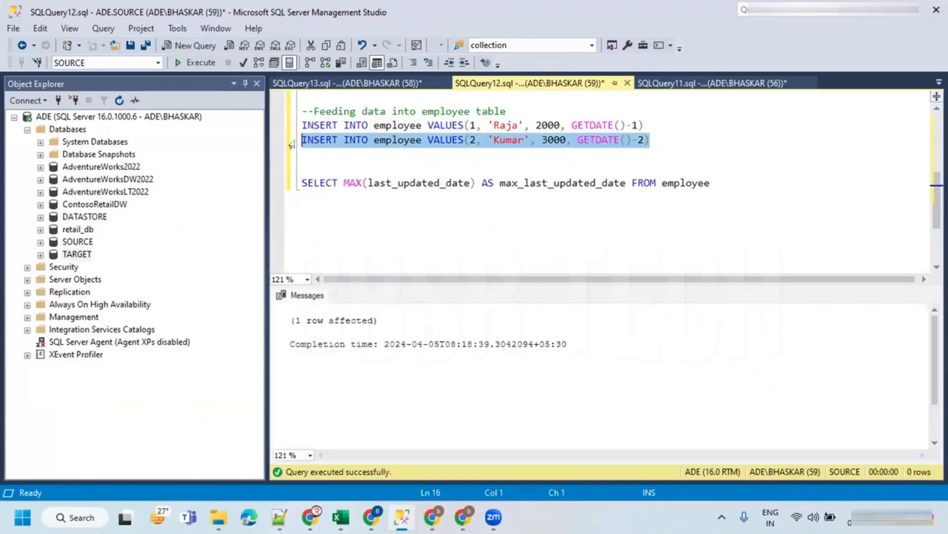
- Rerun the SELECT MAX(last_updated_date) query against the SOURCE employee table
left_click(453, 170)
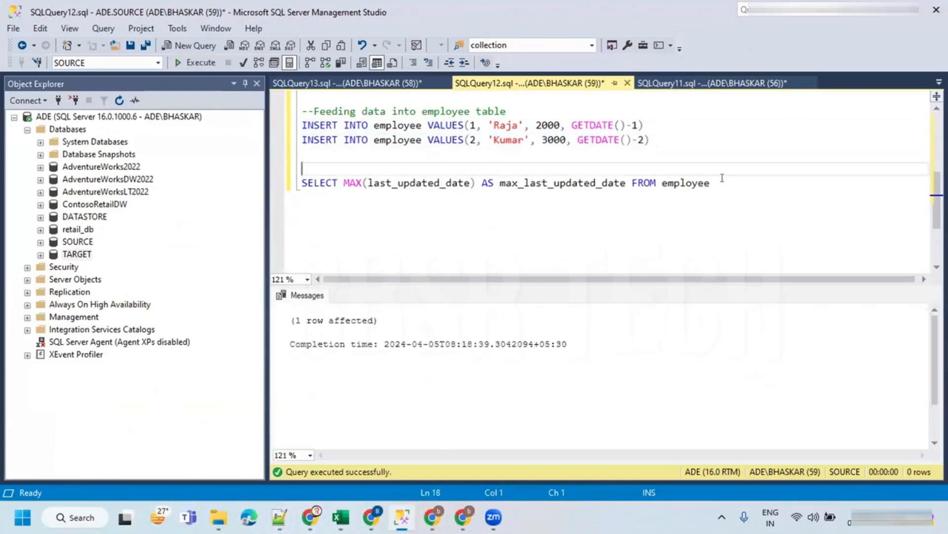
left_click_drag(722, 178, 302, 183)
left_click(195, 63)
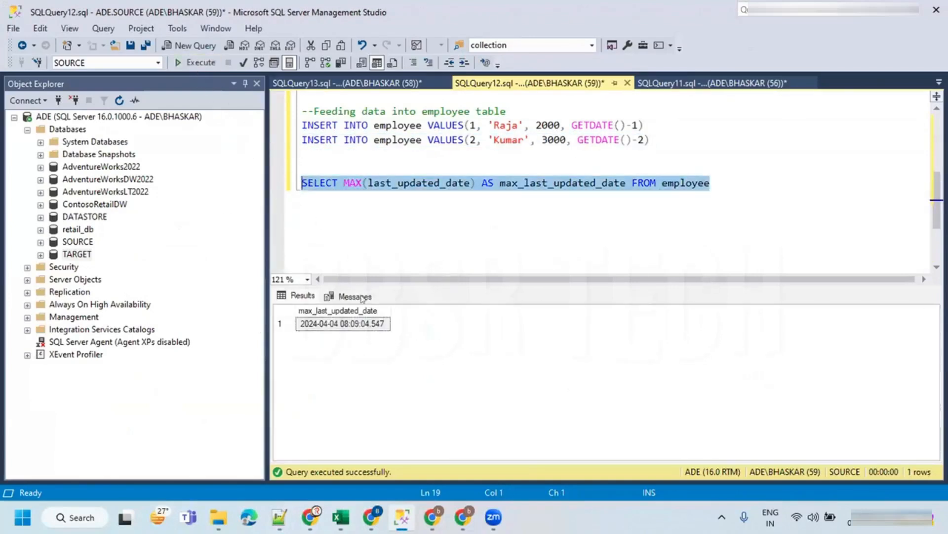
left_click(346, 328)
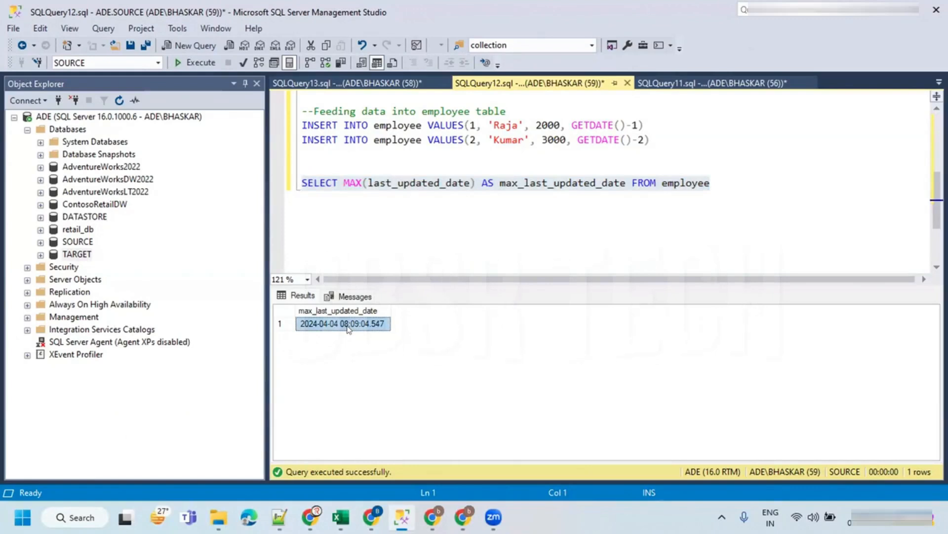
- Examine the GETDATE() offsets in the two INSERT statements alongside the max date result
left_click(431, 199)
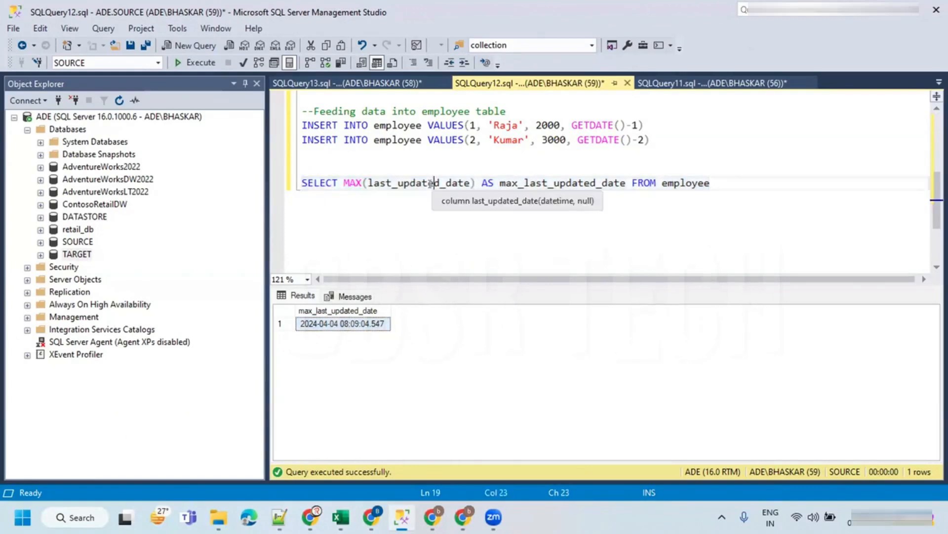
left_click(475, 153)
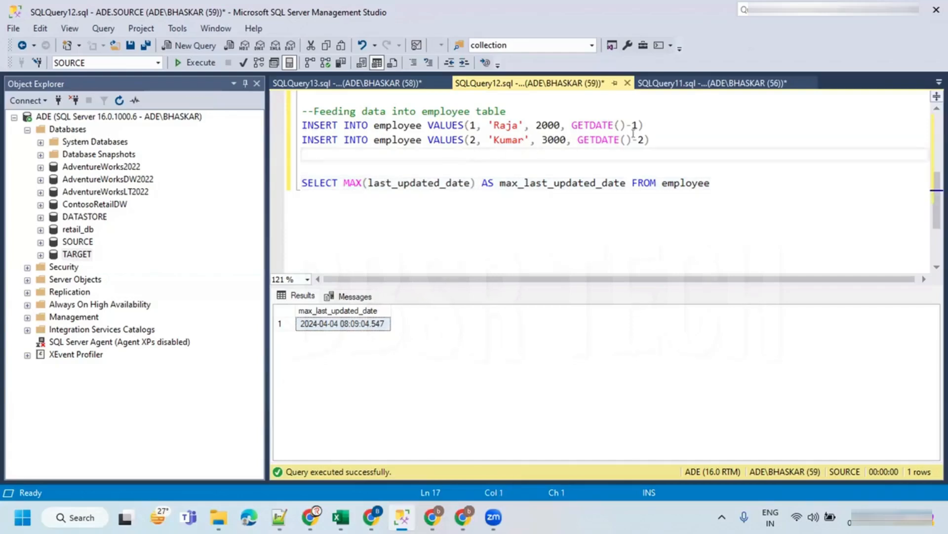
left_click_drag(644, 140, 629, 139)
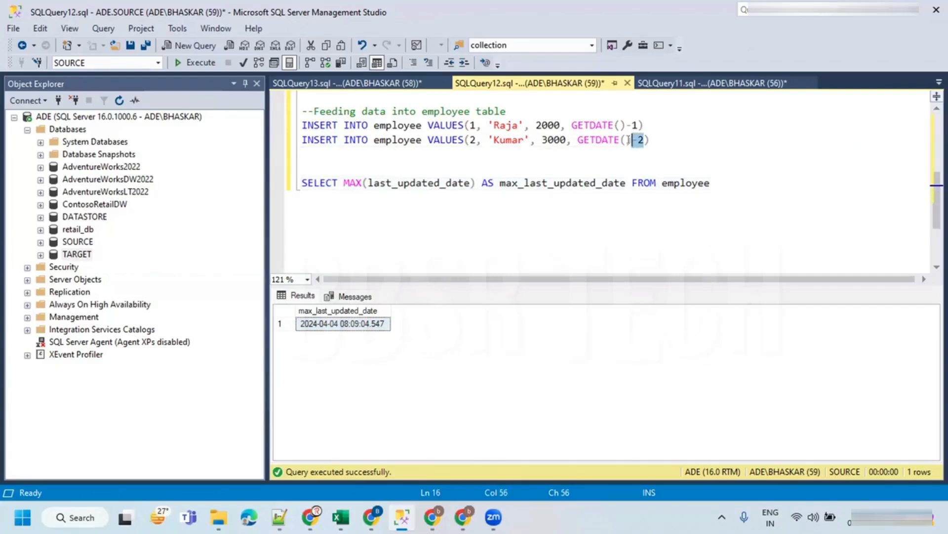
left_click(328, 327)
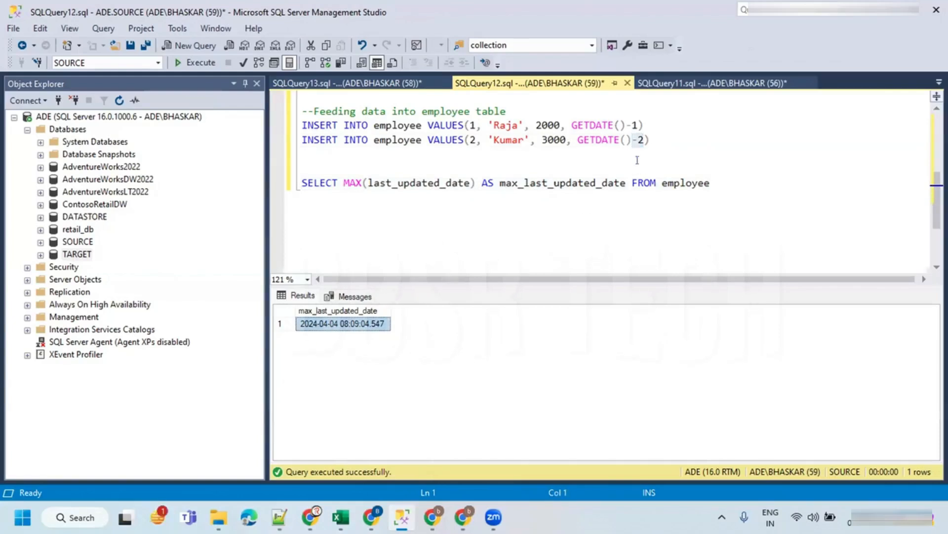
left_click(626, 140)
left_click_drag(638, 125, 566, 123)
scroll(543, 153, "up", 2)
left_click(584, 211)
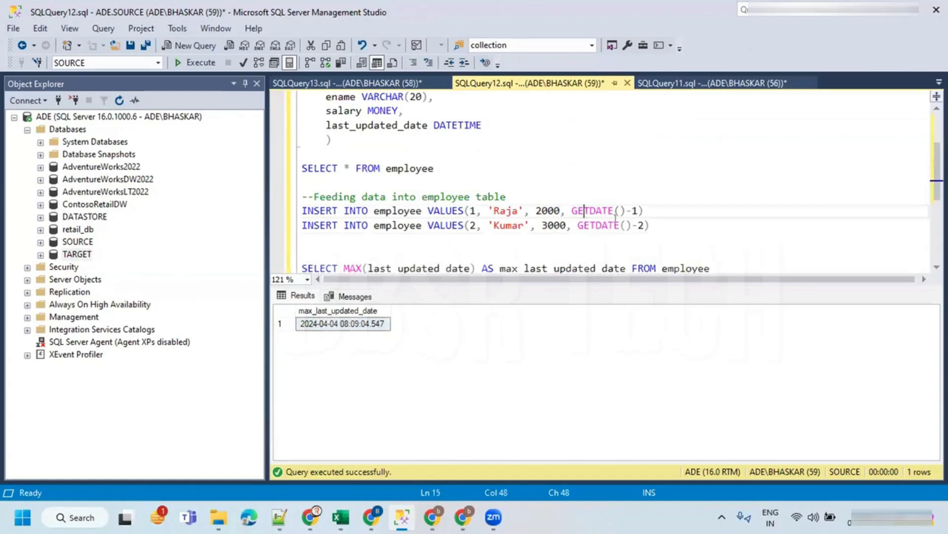
left_click_drag(643, 221, 575, 222)
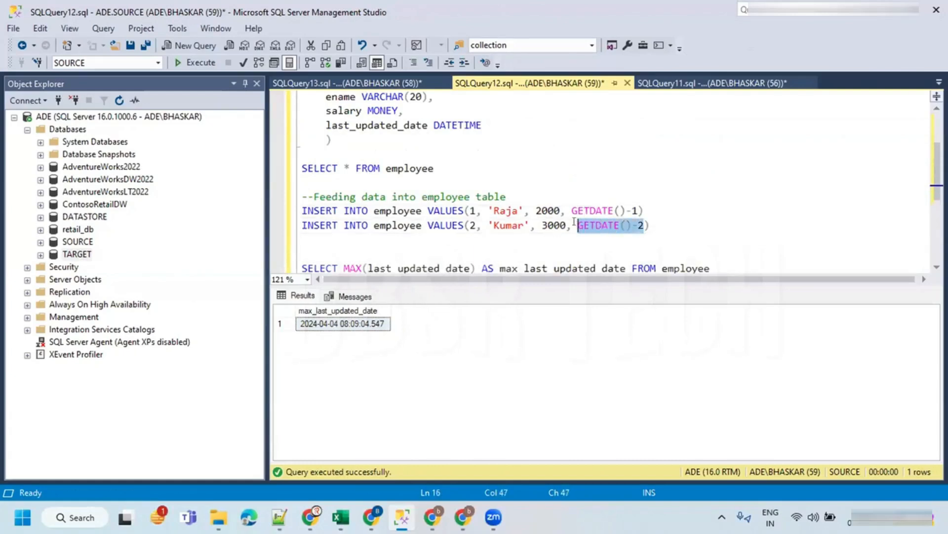
- Run SELECT * FROM employee to list all rows in the SOURCE employee table
left_click(528, 171)
left_click_drag(450, 166, 300, 168)
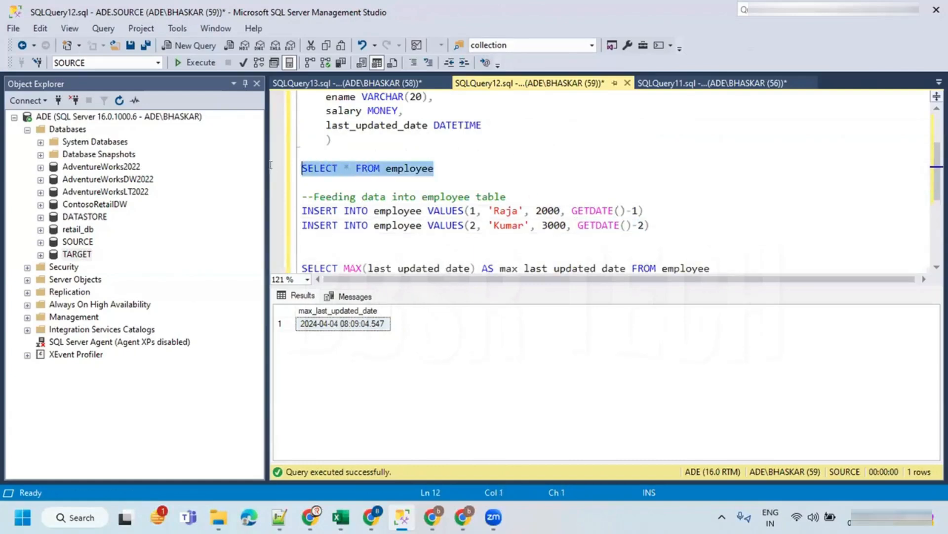
left_click(198, 63)
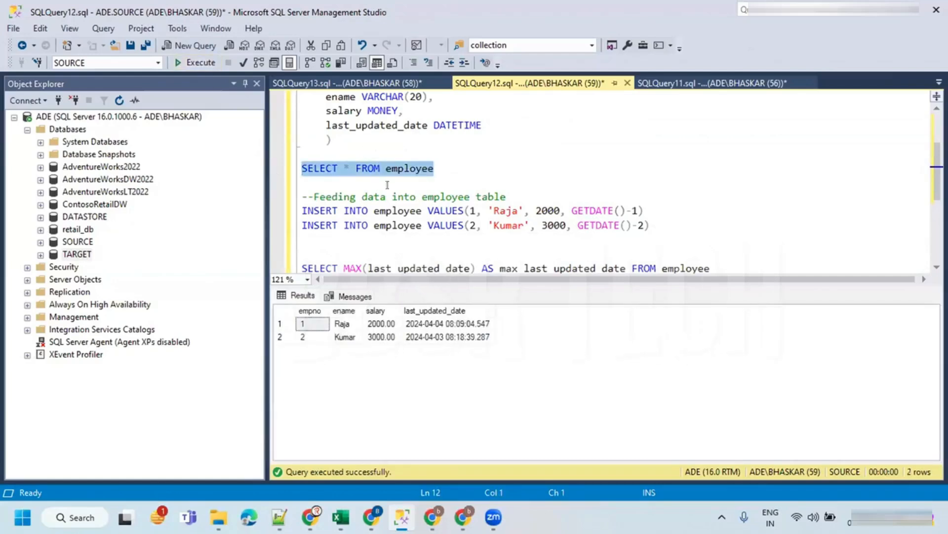
- Compare the last_updated_date values of the two employee rows in the results grid
left_click(446, 325)
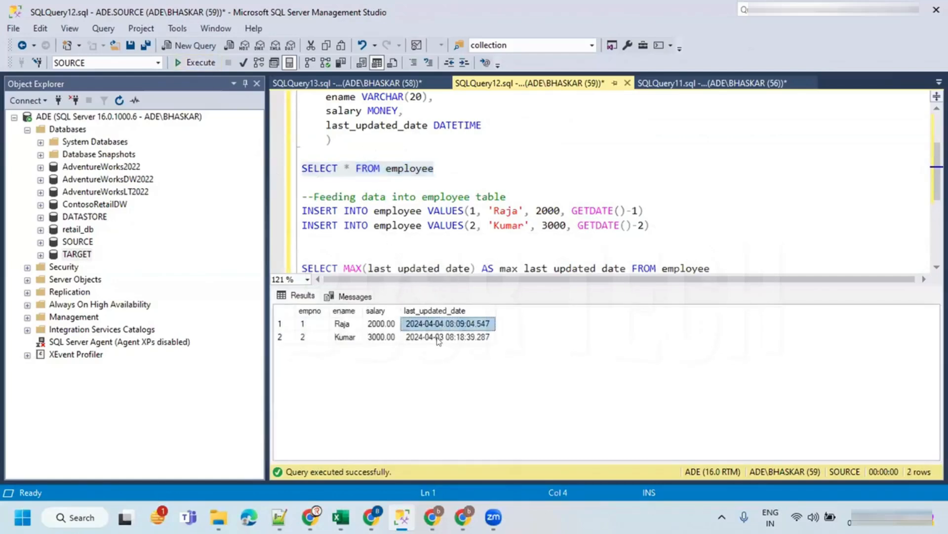
left_click(439, 338)
left_click(429, 325)
left_click(431, 336)
left_click(430, 326)
left_click(432, 337)
left_click(429, 325)
left_click(474, 239)
scroll(474, 231, "down", 2)
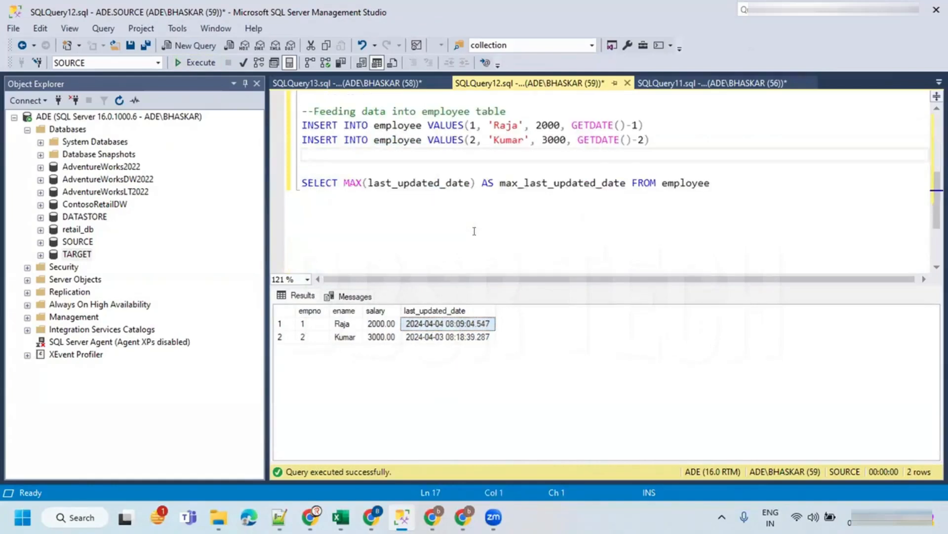
- Rerun and copy the SELECT MAX(last_updated_date) query, then return to the Data Factory pipeline
double_click(440, 184)
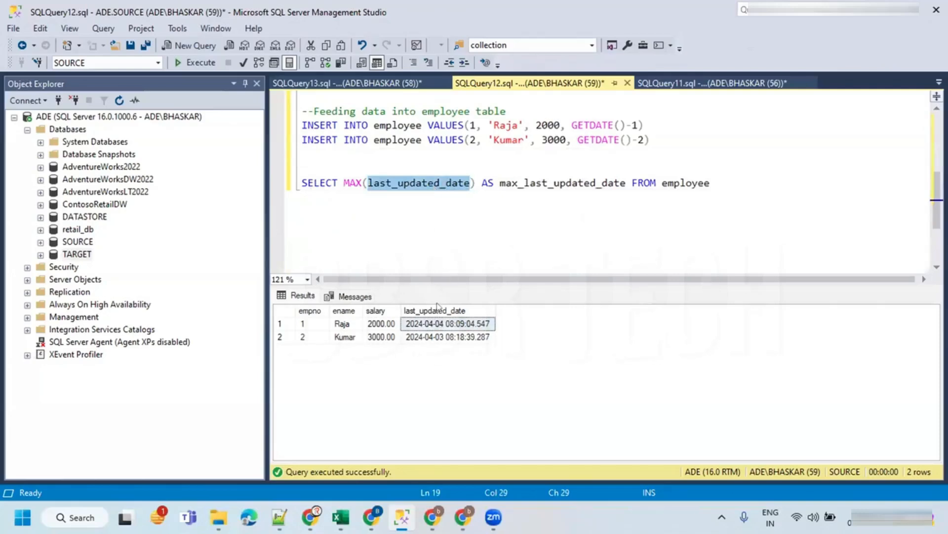
left_click(578, 183)
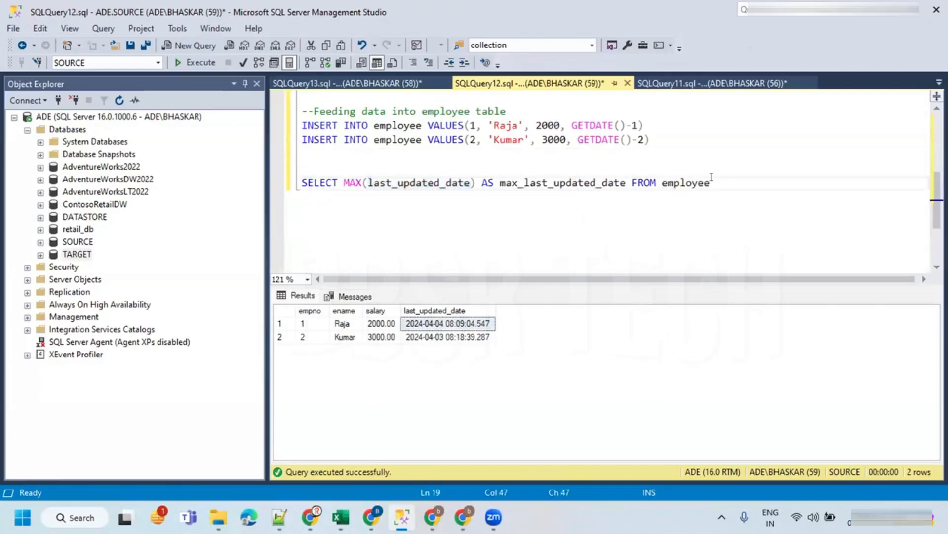
left_click_drag(712, 178, 296, 183)
left_click(195, 63)
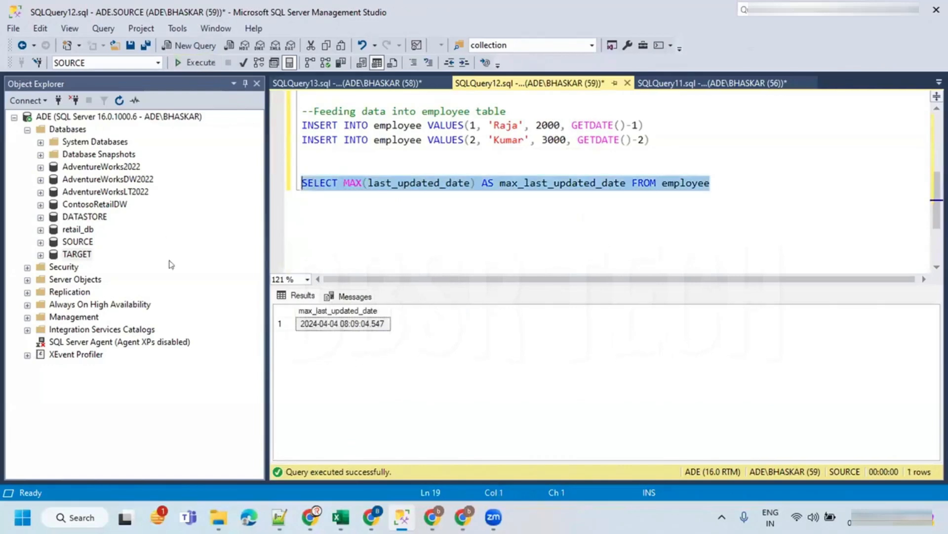
left_click(352, 324)
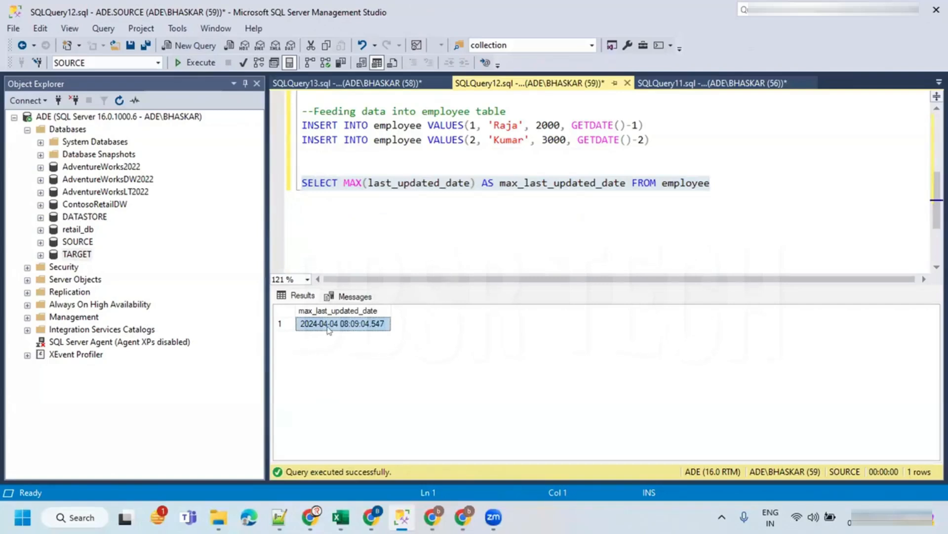
left_click(473, 184)
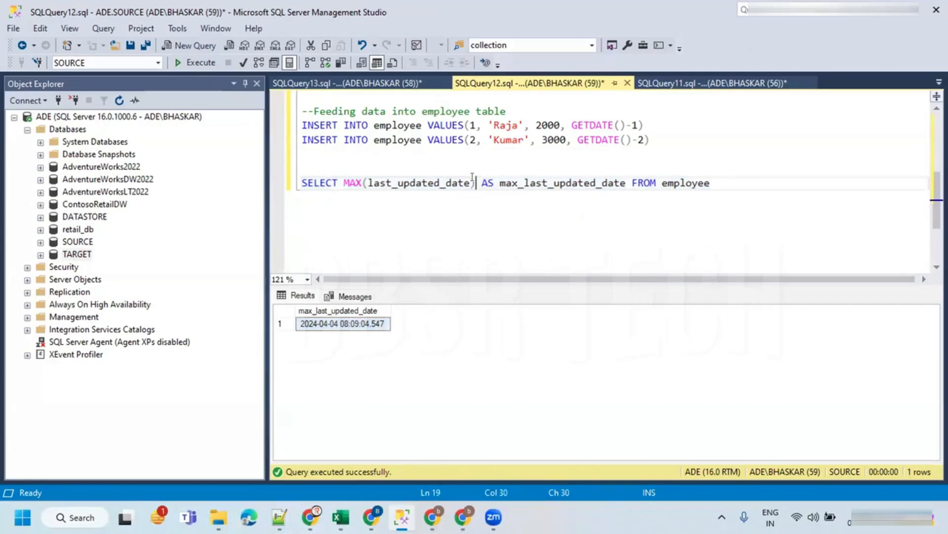
left_click_drag(711, 183, 217, 203)
key("ctrl+c")
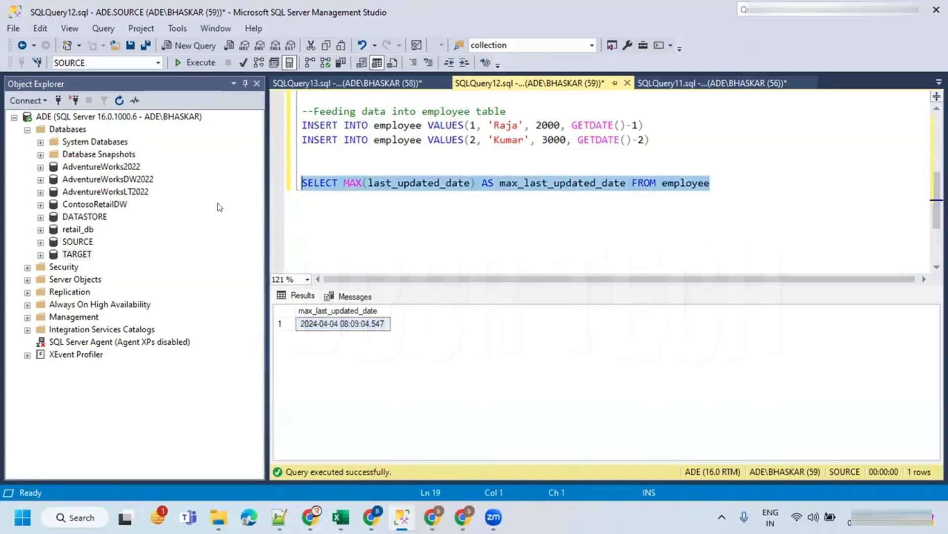
left_click(463, 517)
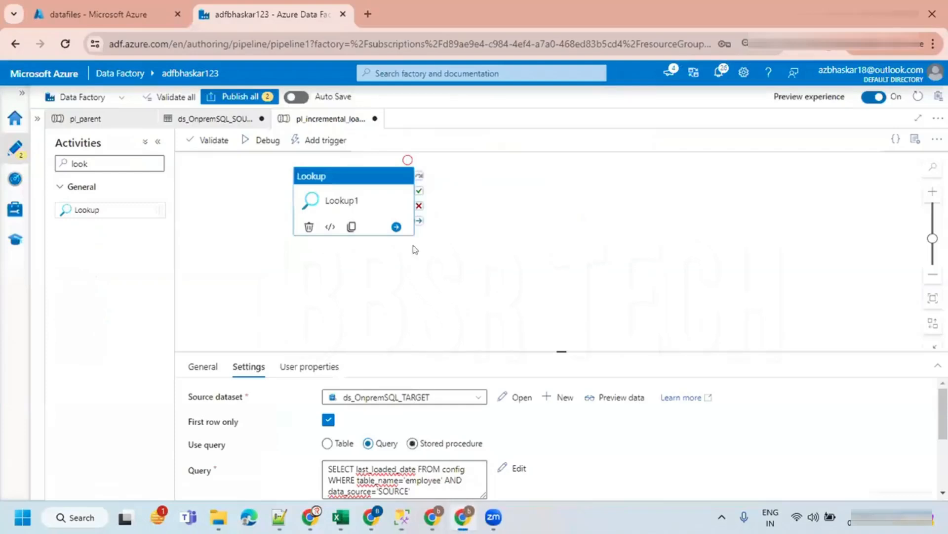
- Add a second Lookup activity, Lookup2, below Lookup1 and open its settings
left_click_drag(94, 206, 297, 284)
left_click_drag(373, 271, 392, 275)
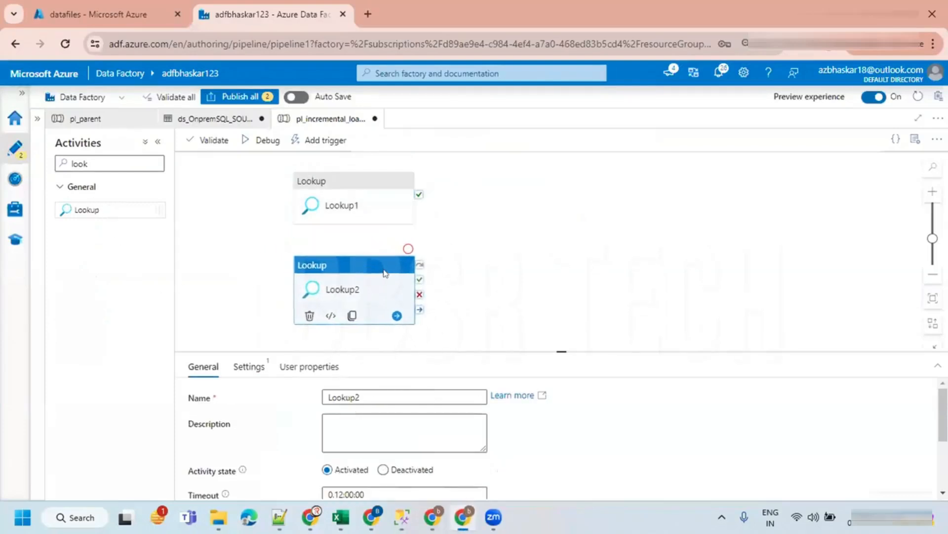
left_click(250, 367)
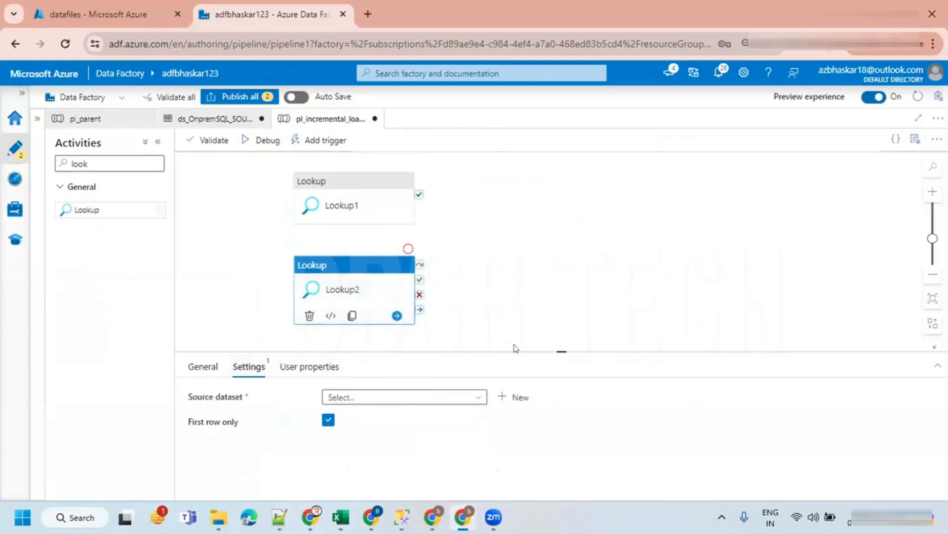
- Set Lookup2's source dataset to ds_OnpremSQL_SOURCE, choose Query and paste the max last_updated_date query
left_click_drag(509, 352, 450, 284)
left_click(371, 286)
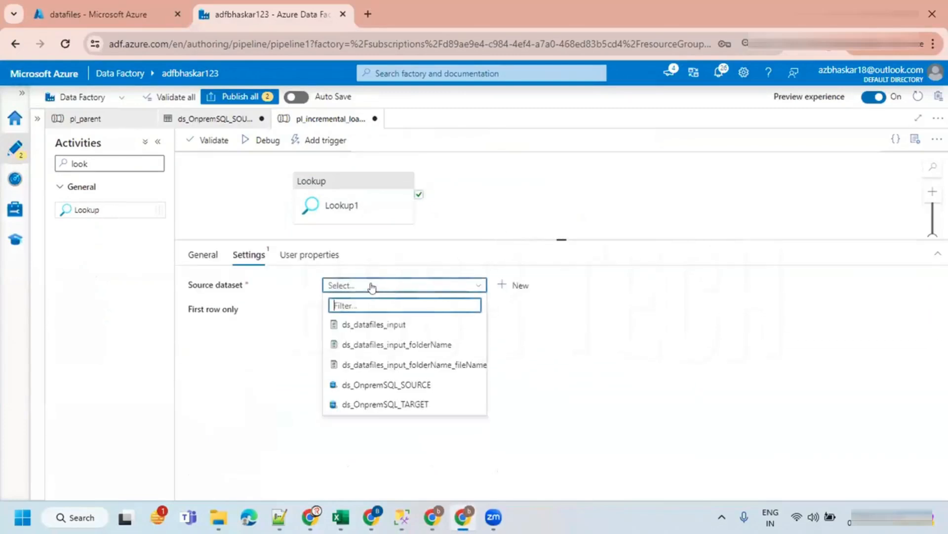
left_click(336, 385)
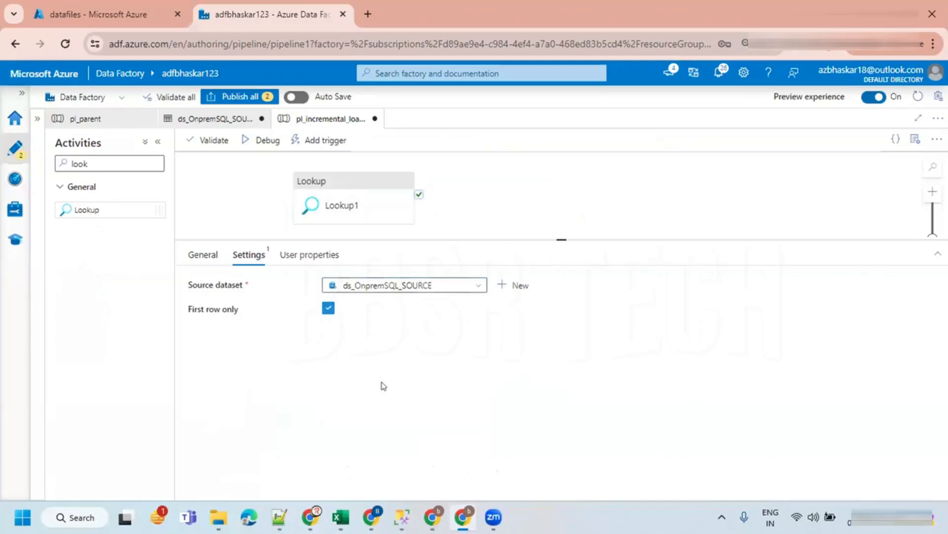
left_click(363, 331)
left_click(353, 363)
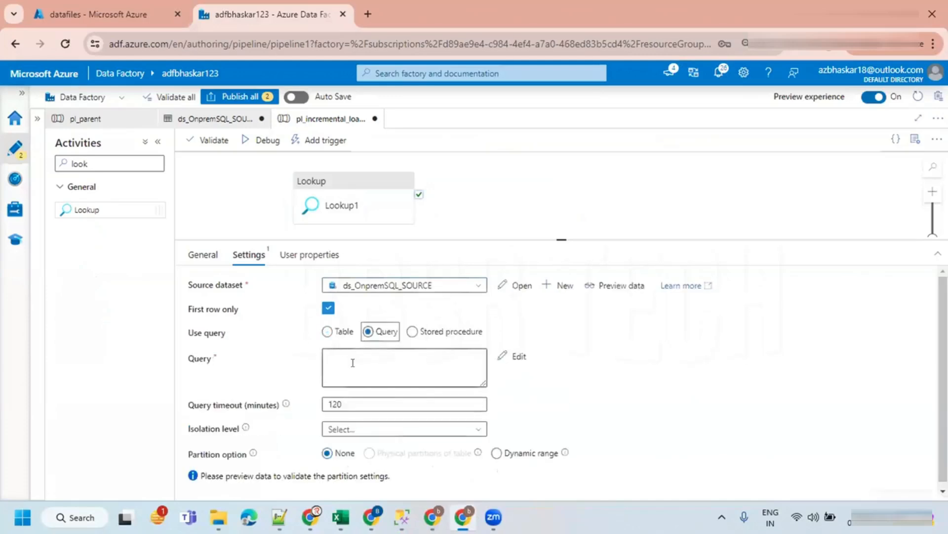
key("ctrl+v")
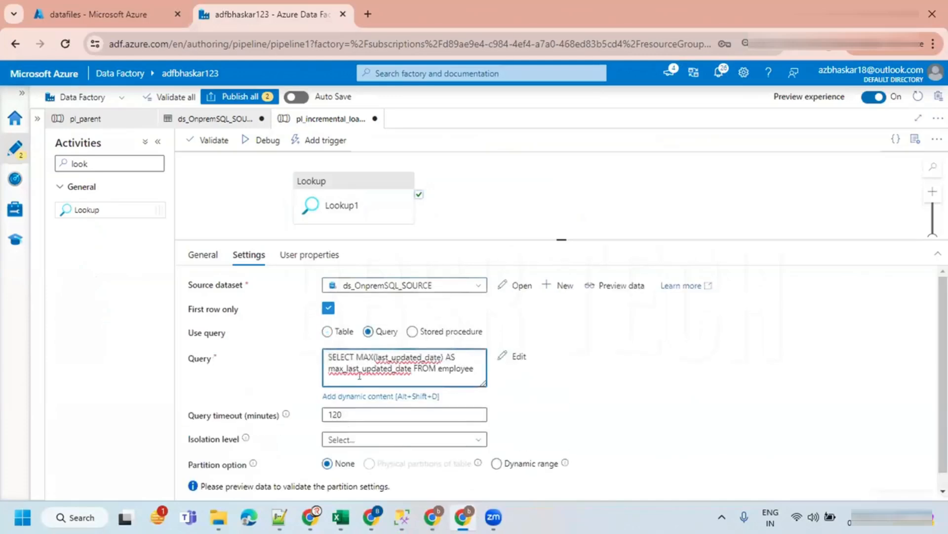
- Preview the data returned by Lookup2's query
left_click(600, 285)
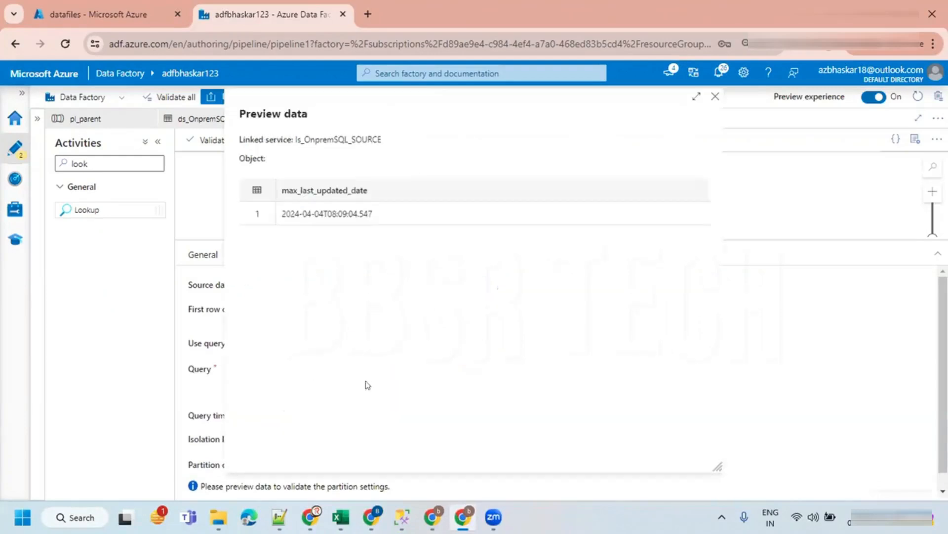
left_click_drag(324, 215, 373, 227)
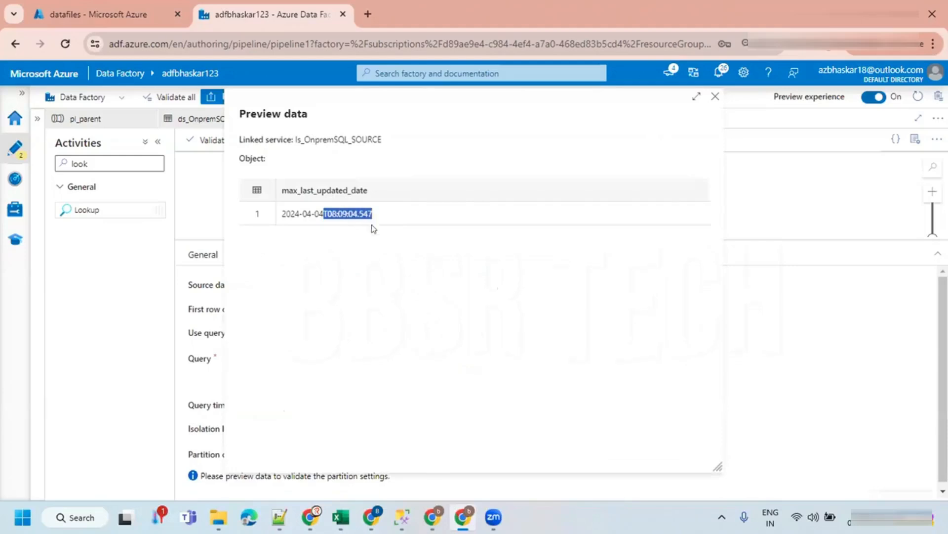
left_click(715, 97)
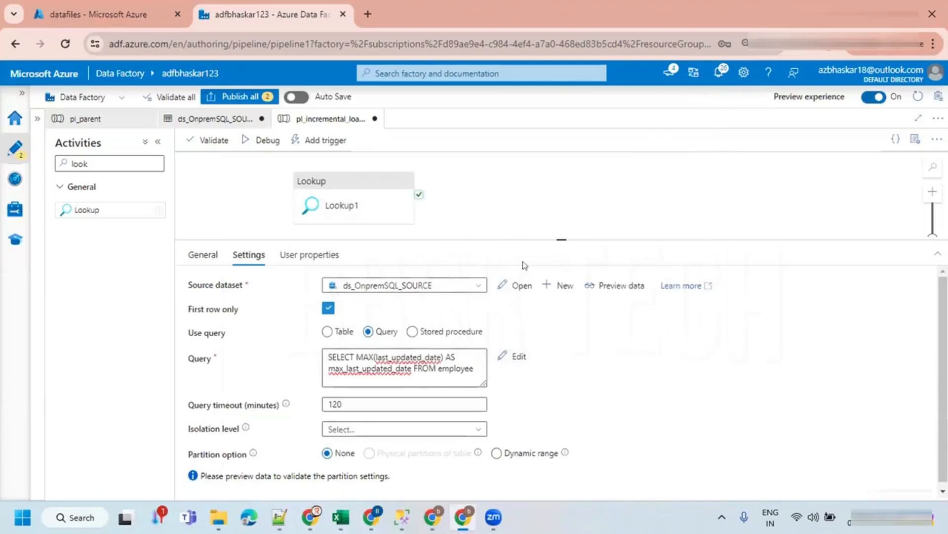
- Select Lookup1 and preview the data returned by its query
left_click_drag(524, 266, 524, 398)
left_click(493, 231)
left_click(366, 201)
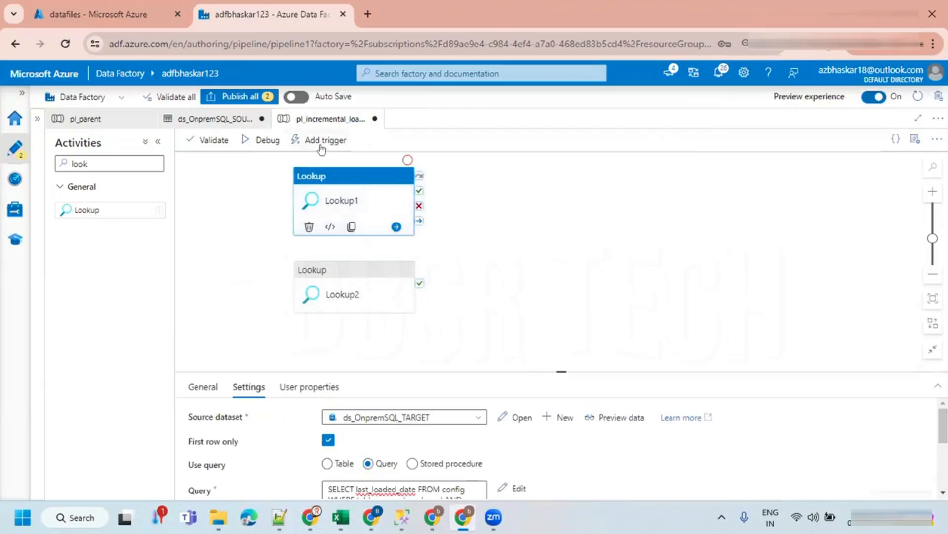
left_click(593, 416)
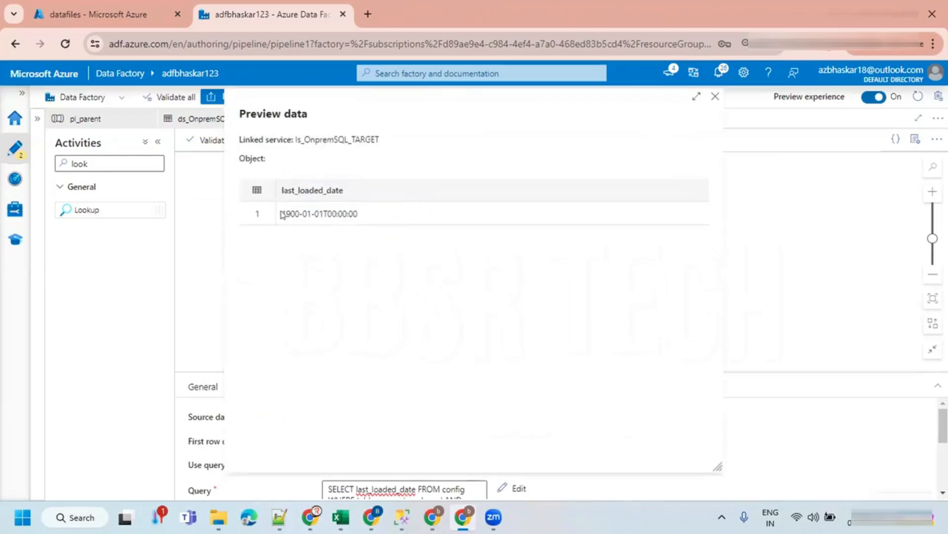
left_click_drag(282, 215, 346, 216)
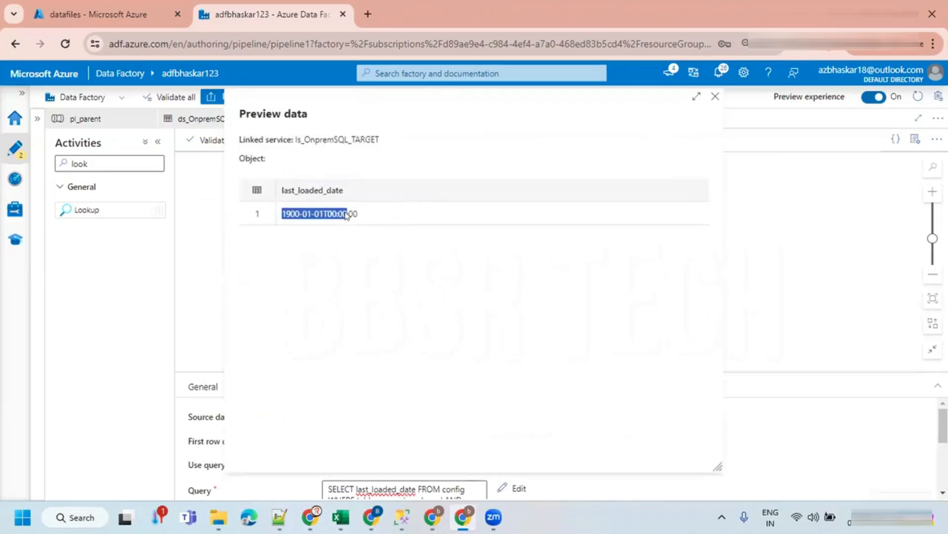
- Preview the data returned by Lookup2's query again
left_click(714, 96)
left_click(372, 285)
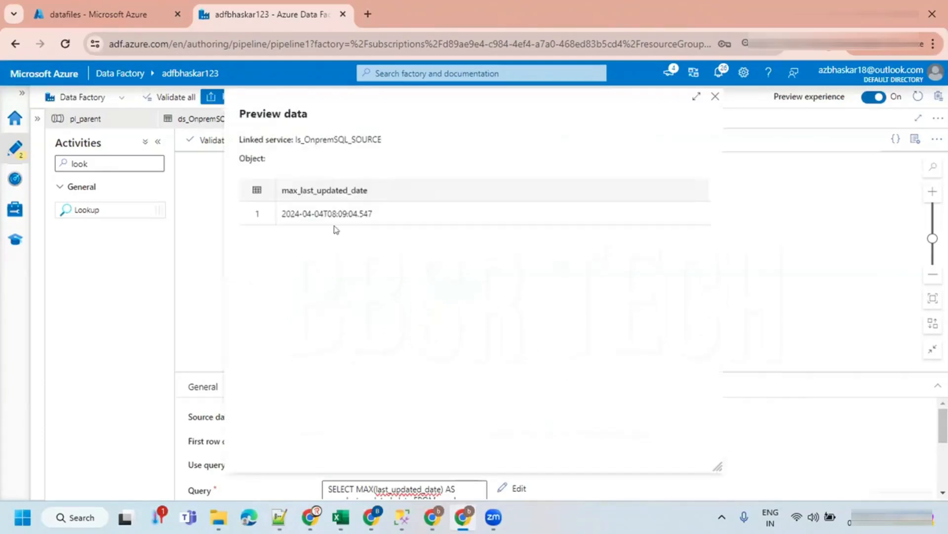
left_click(715, 96)
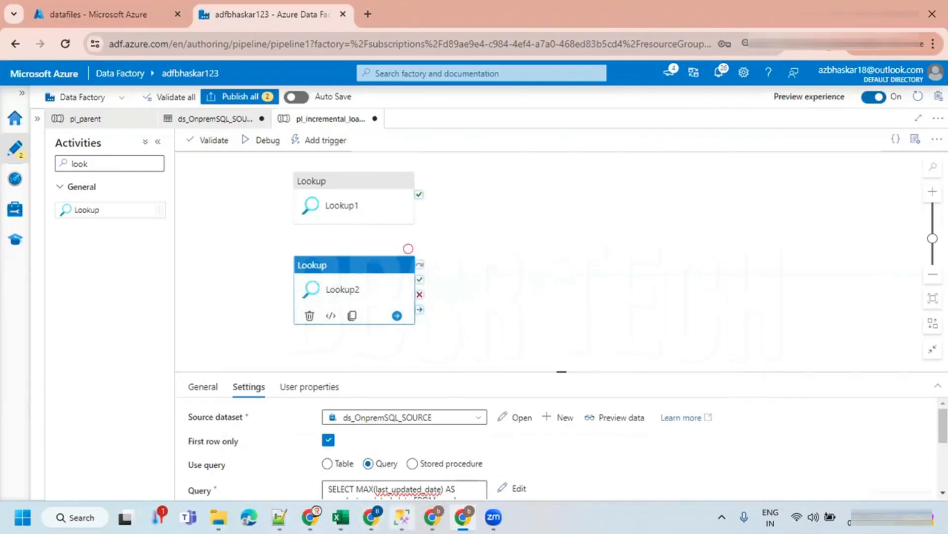
- Copy the filtered employee SELECT query with date bounds from Notepad++ and paste it below the max query in SSMS
left_click(449, 420)
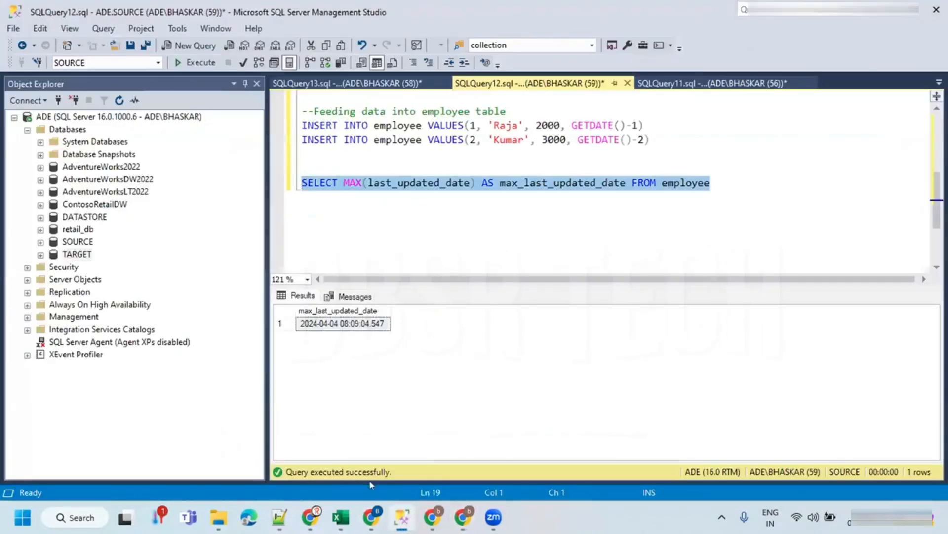
left_click(284, 517)
left_click(389, 243)
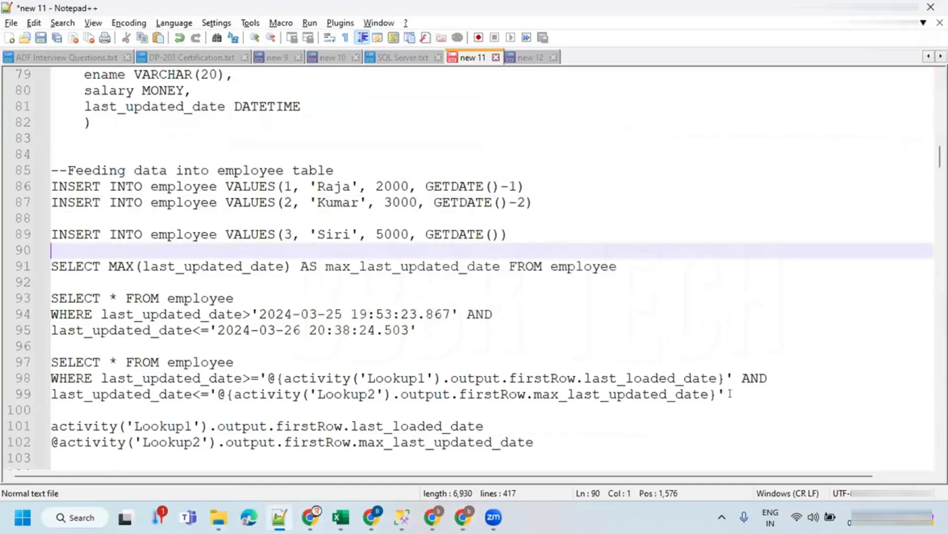
left_click_drag(429, 330, 15, 298)
key("ctrl+c")
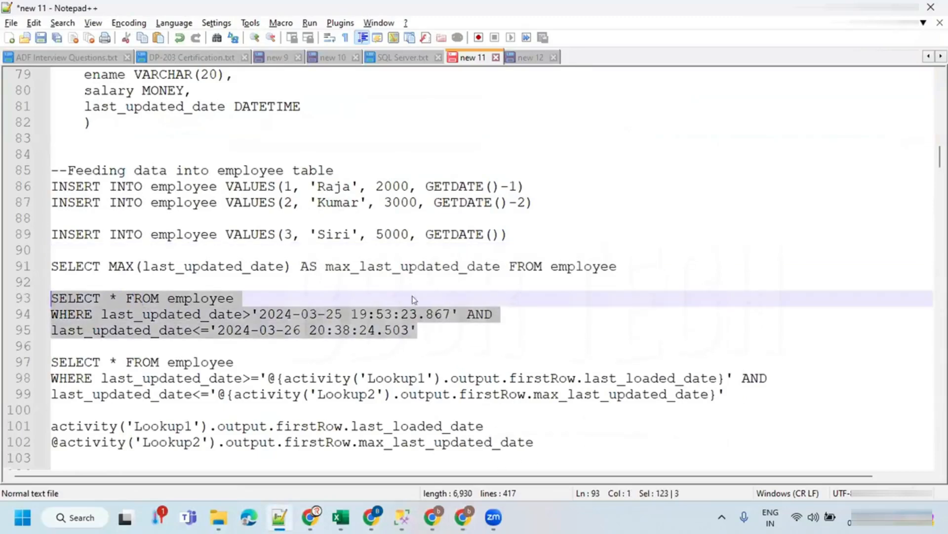
key("alt+Tab")
left_click(719, 183)
key("Return")
key("Return")
key("ctrl+v")
left_click(516, 239)
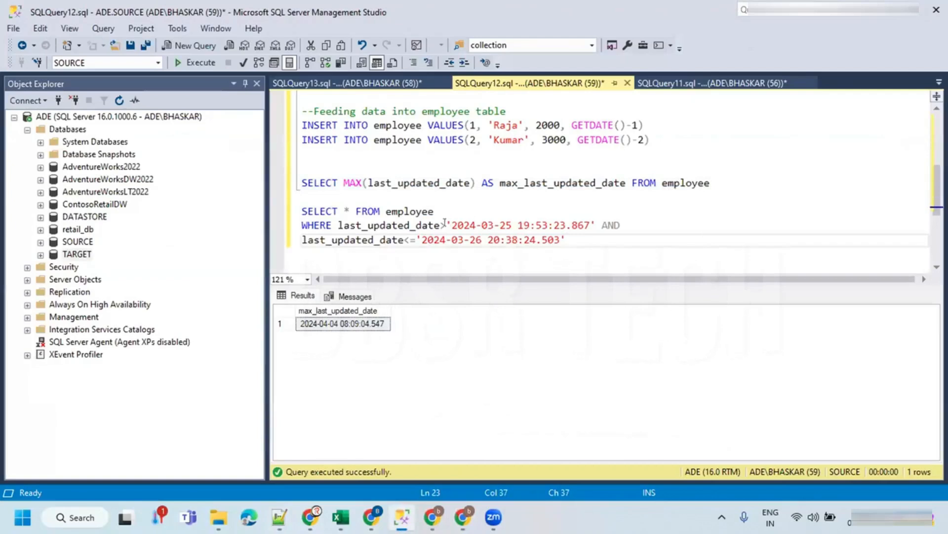
double_click(382, 225)
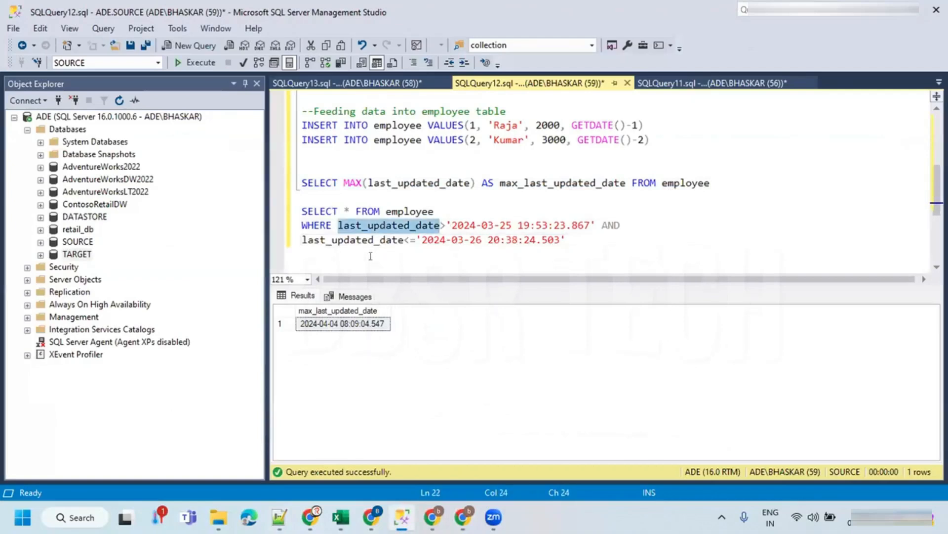
double_click(416, 183)
left_click(408, 211)
double_click(399, 225)
left_click(466, 225)
left_click_drag(452, 225, 586, 222)
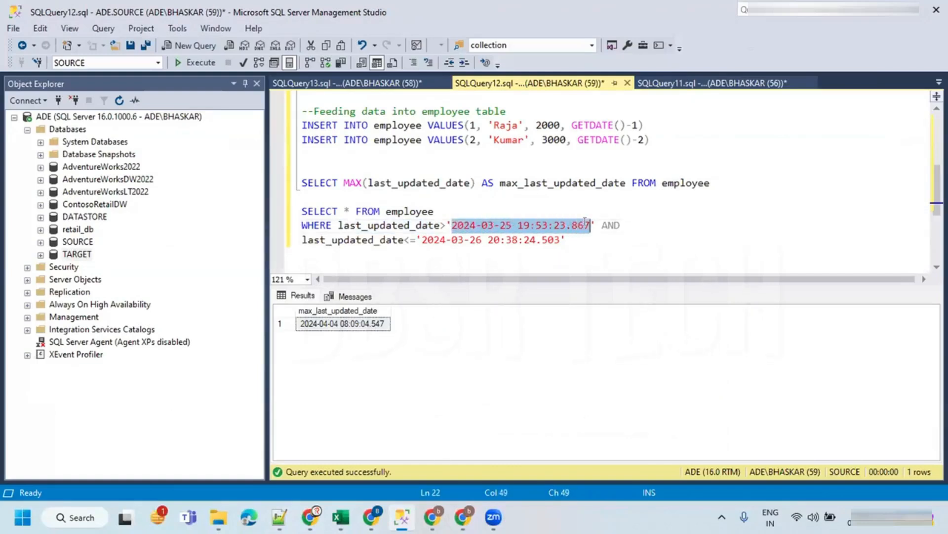
key("Delete")
type("1900=01=")
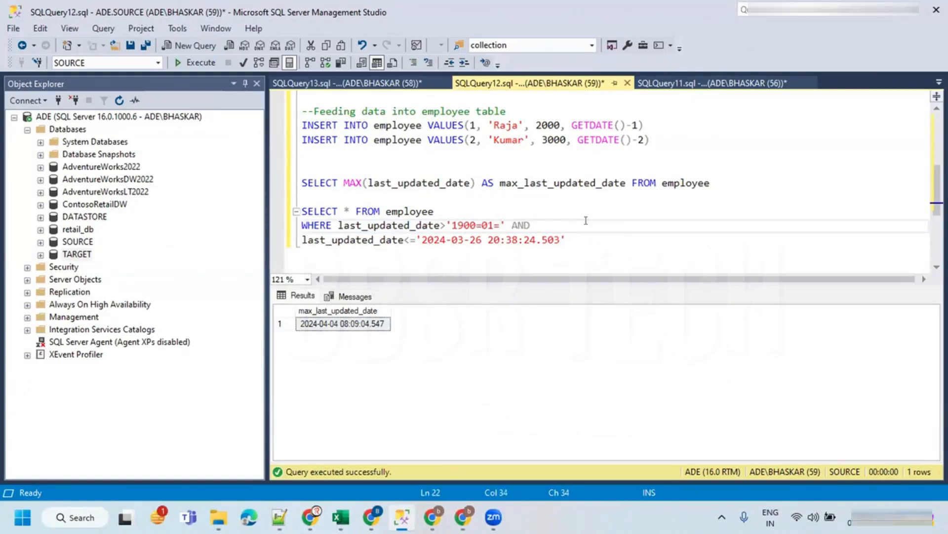
key("BackSpace")
key("BackSpace")
key("BackSpace")
key("BackSpace")
type("-01-01 00:00:000")
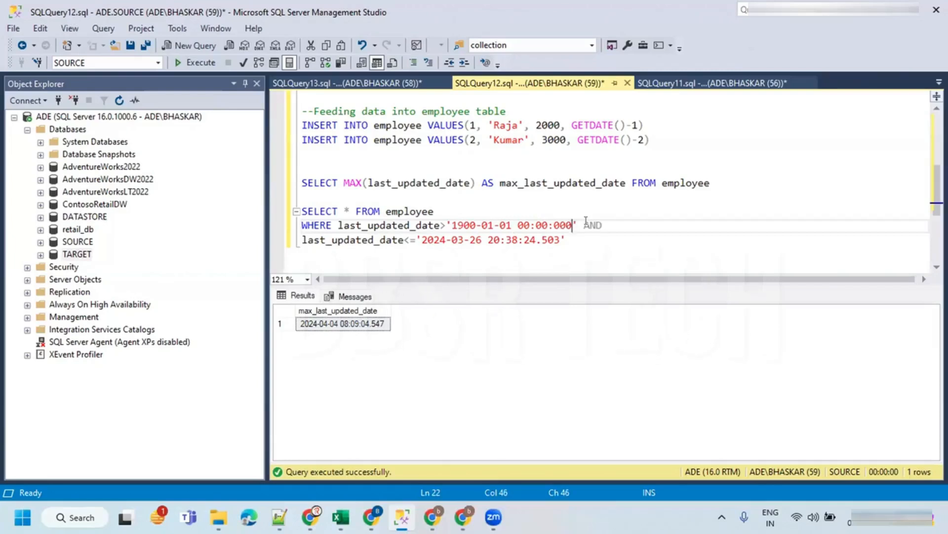
key("BackSpace")
type("0")
left_click(516, 237)
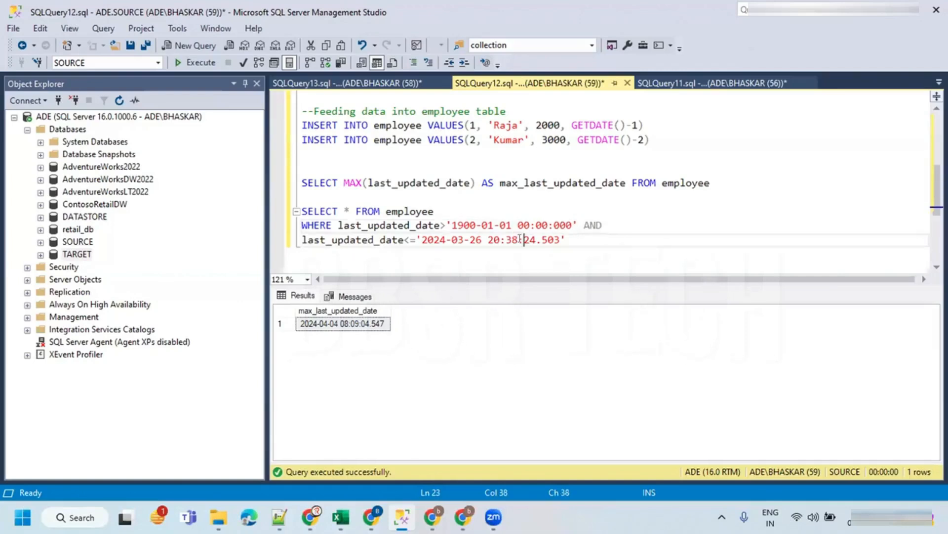
- Copy the last_loaded_date result from the TARGET config query and paste it as the employee query's lower date bound
left_click(382, 89)
left_click(457, 165)
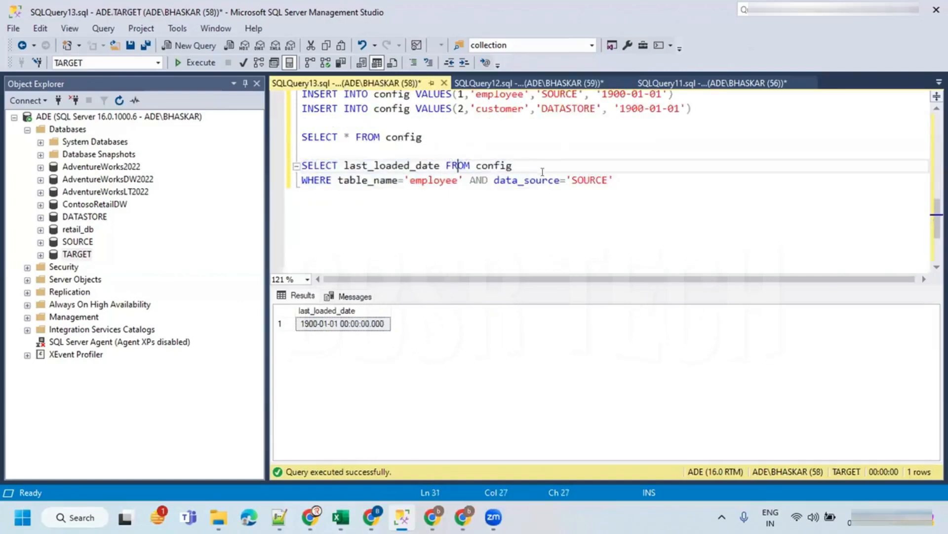
left_click_drag(614, 180, 215, 150)
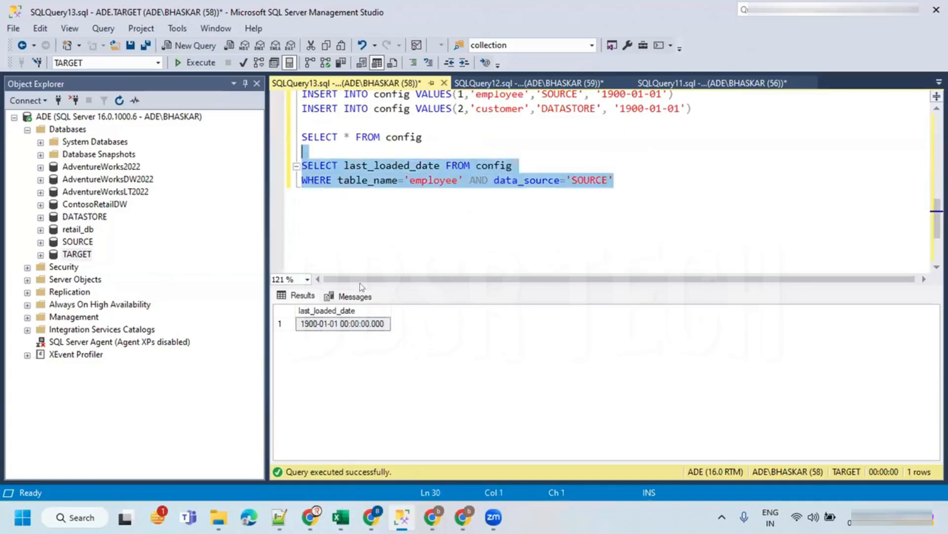
left_click(363, 324)
left_click(484, 85)
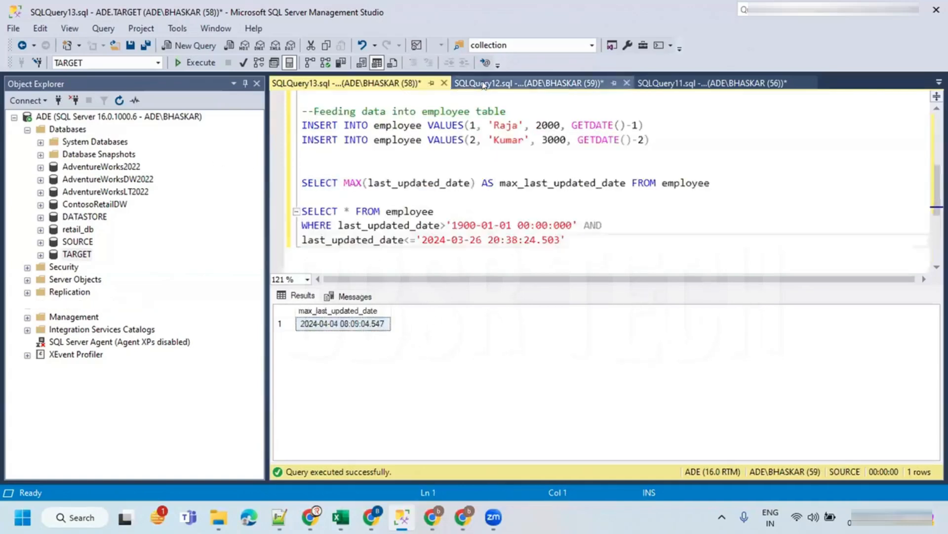
left_click_drag(452, 225, 573, 225)
key("ctrl+v")
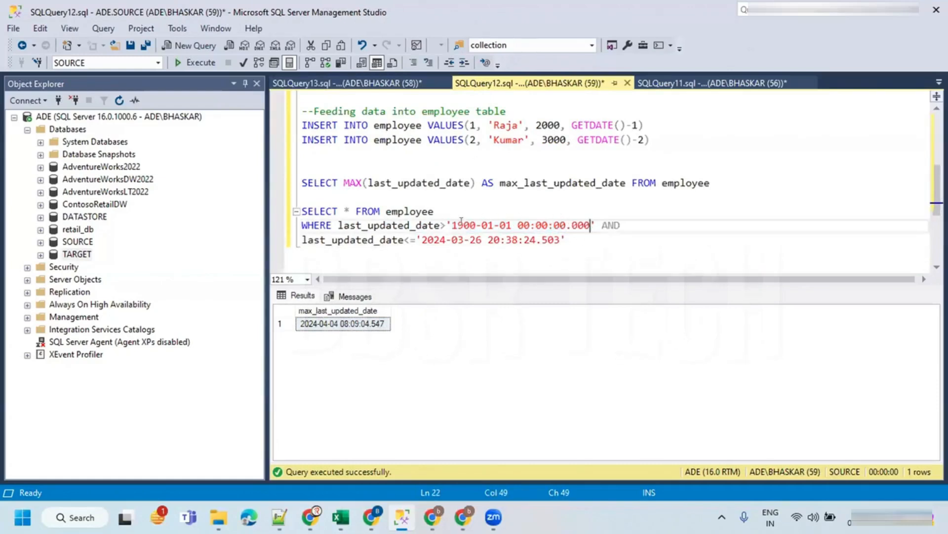
left_click_drag(452, 226, 579, 229)
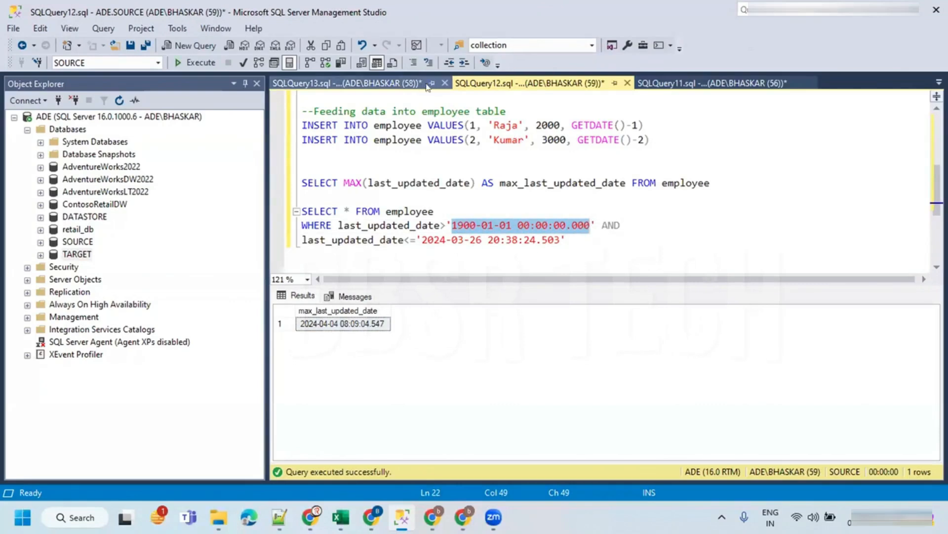
- Run the max last_updated_date query and paste its result as the employee query's upper date bound
left_click(512, 181)
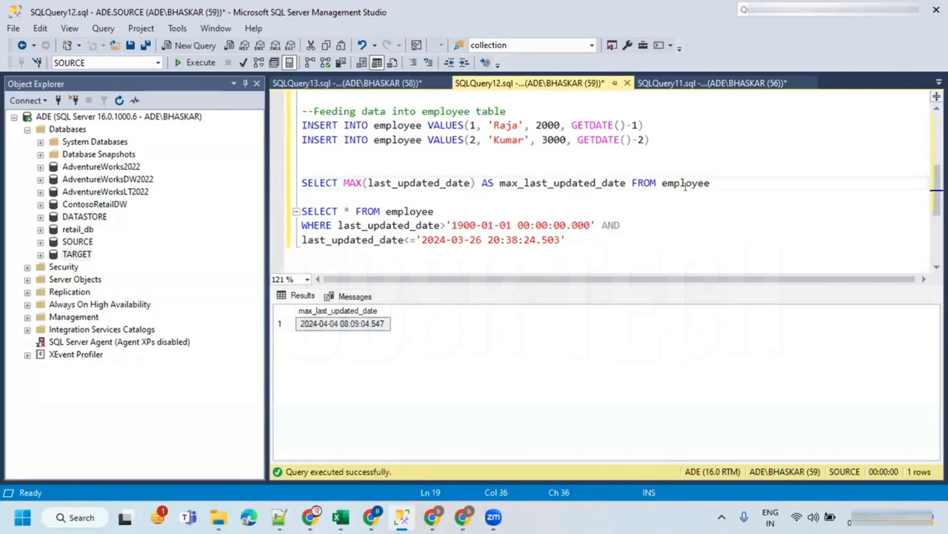
left_click_drag(711, 183, 240, 171)
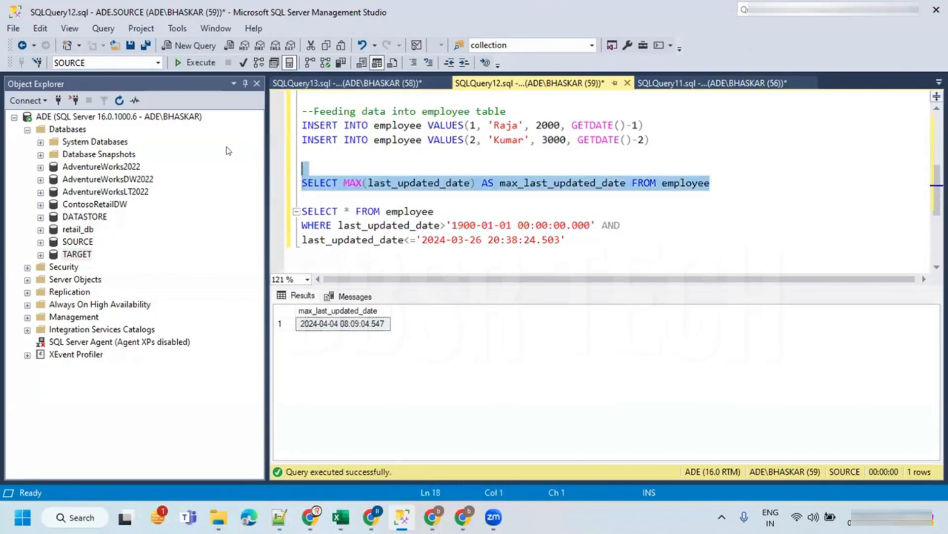
left_click(197, 63)
left_click(351, 325)
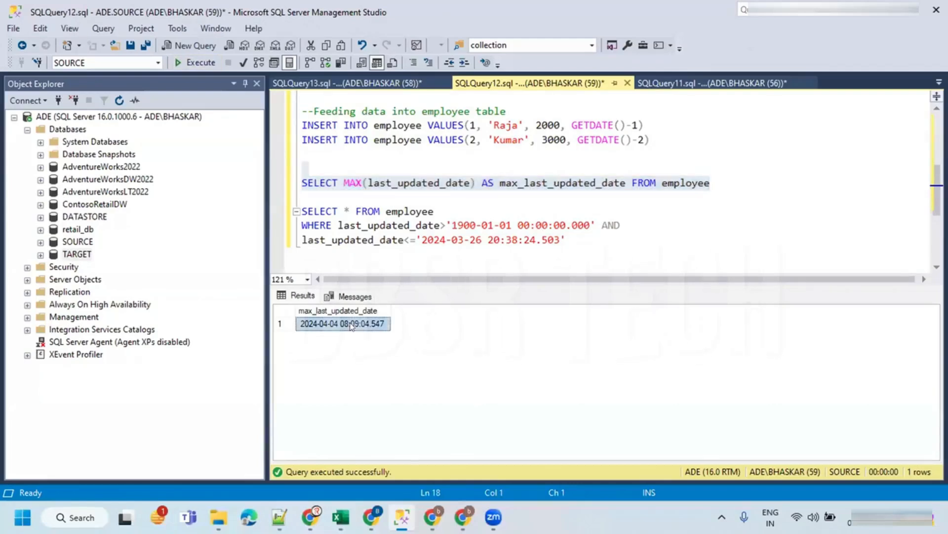
left_click_drag(421, 240, 300, 210)
key("ctrl+v")
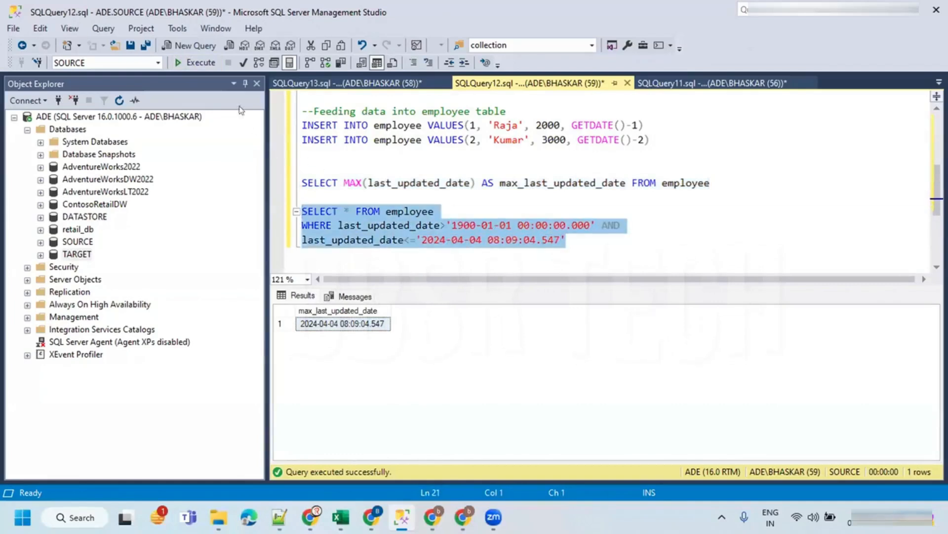
- Run the filtered employee query on SOURCE and hide the results pane
left_click(197, 63)
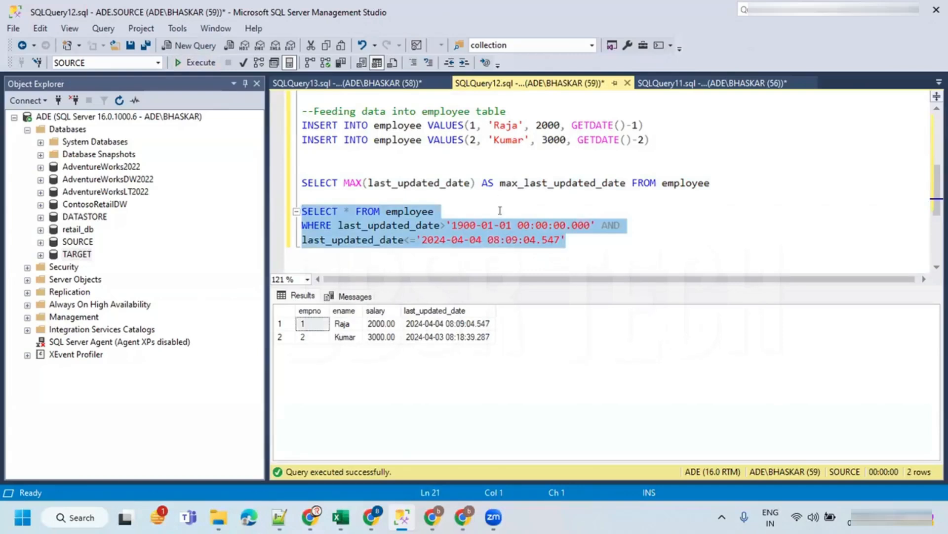
left_click_drag(561, 239, 302, 196)
left_click(509, 210)
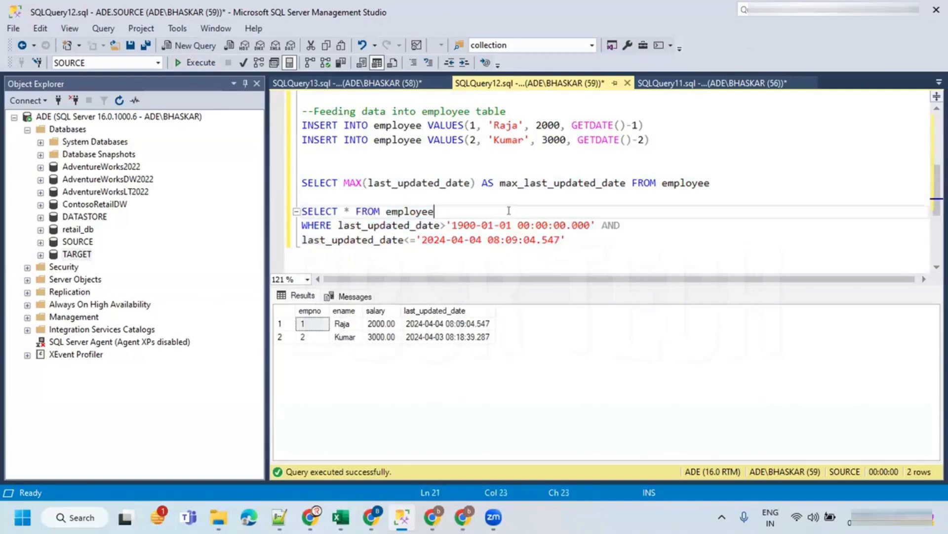
key("ctrl+r")
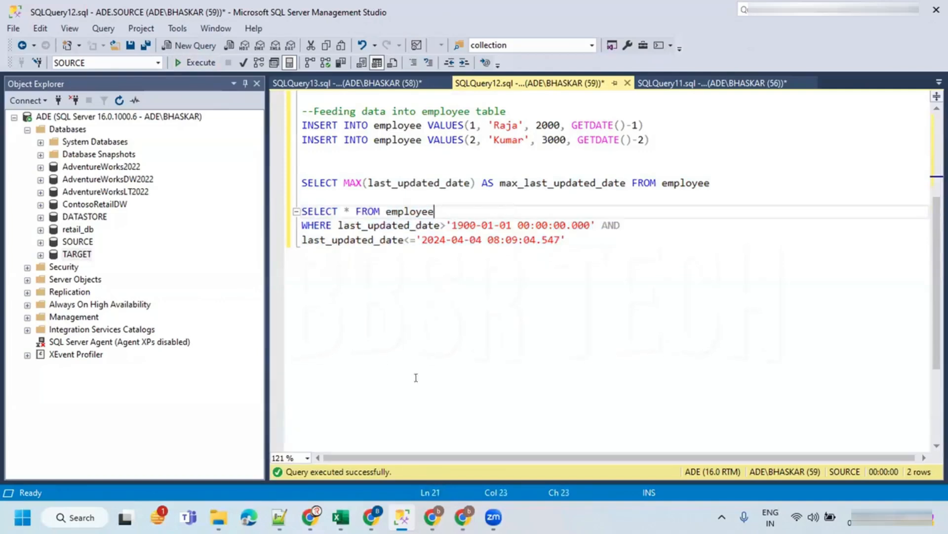
left_click(578, 240)
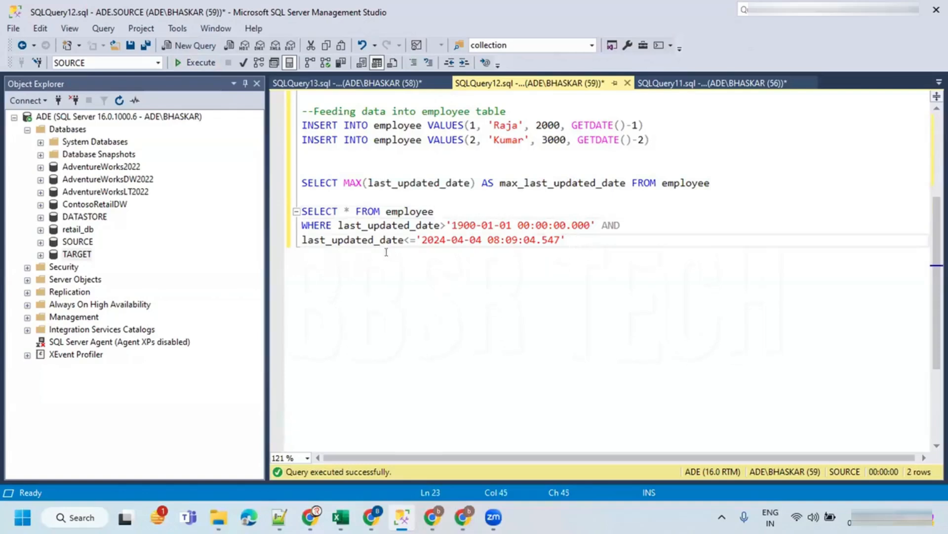
left_click(302, 84)
left_click(528, 83)
- Examine the employee query template that uses Lookup1 and Lookup2 output expressions in Notepad++
left_click(280, 517)
left_click(430, 378)
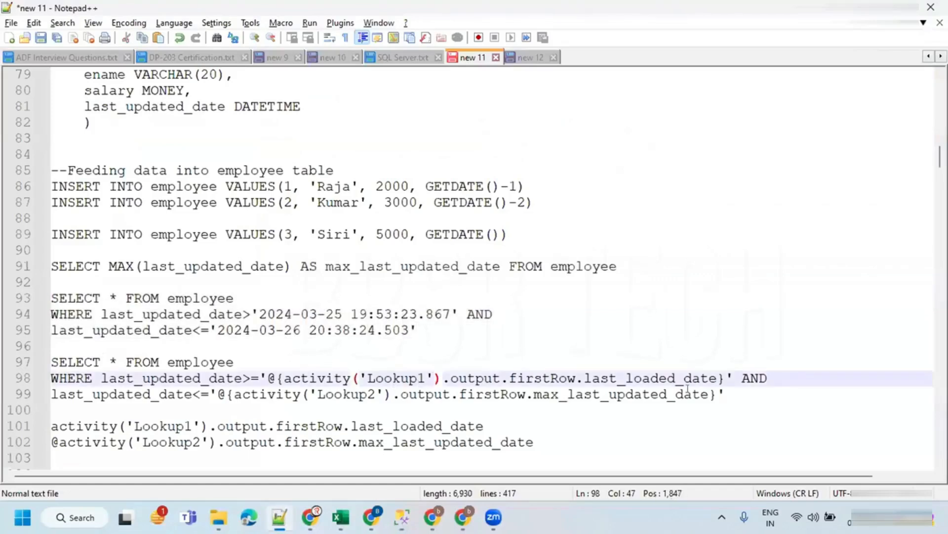
left_click_drag(729, 394, 23, 352)
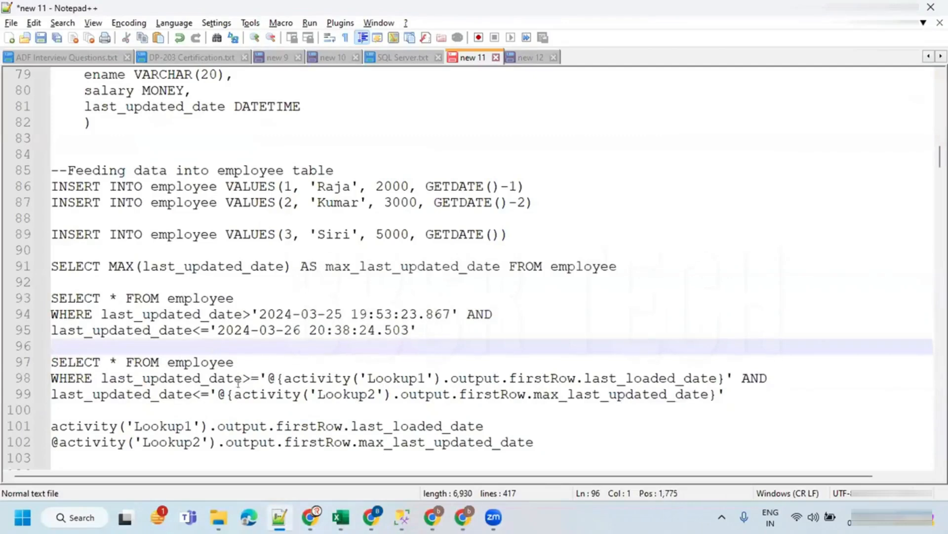
left_click_drag(249, 376, 45, 363)
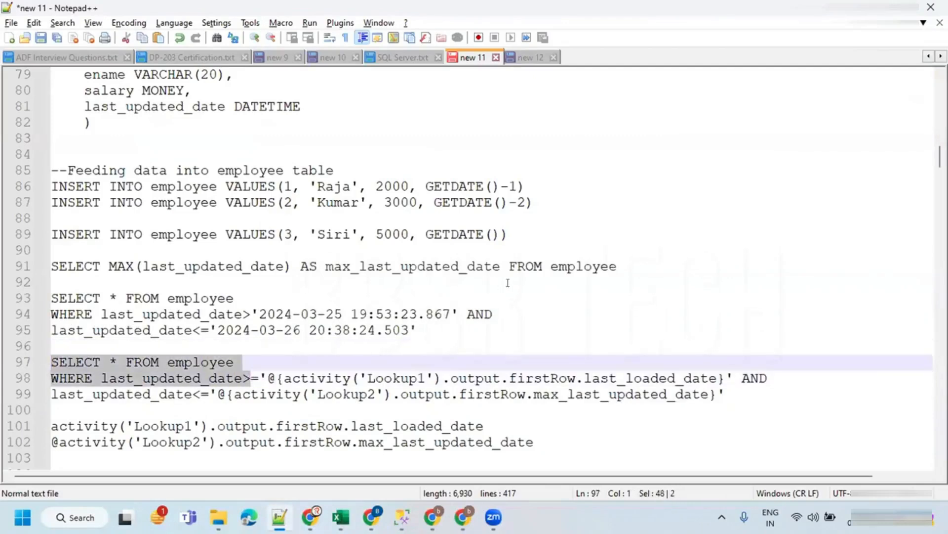
key("alt+Tab")
left_click(463, 516)
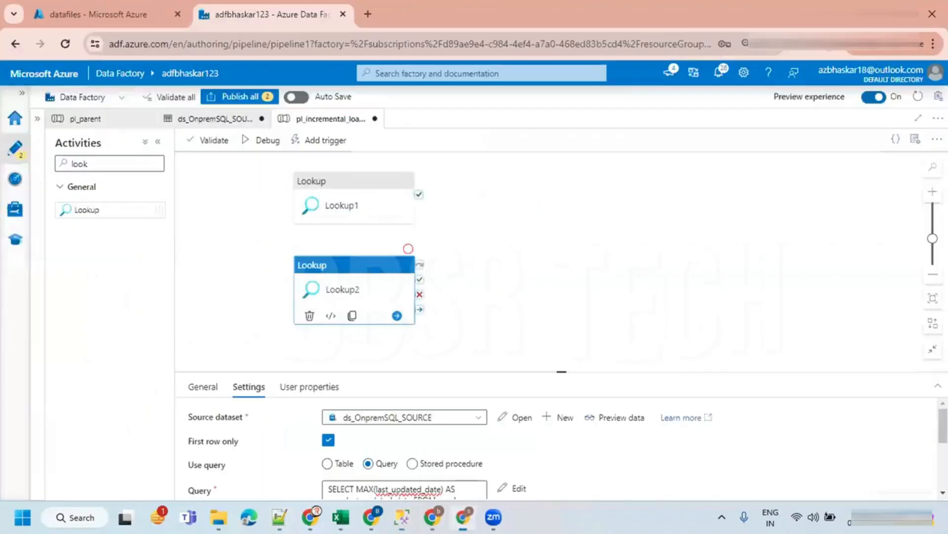
- Search the activities for copy and add a Copy data activity to the pipeline canvas
left_click_drag(99, 163, 29, 165)
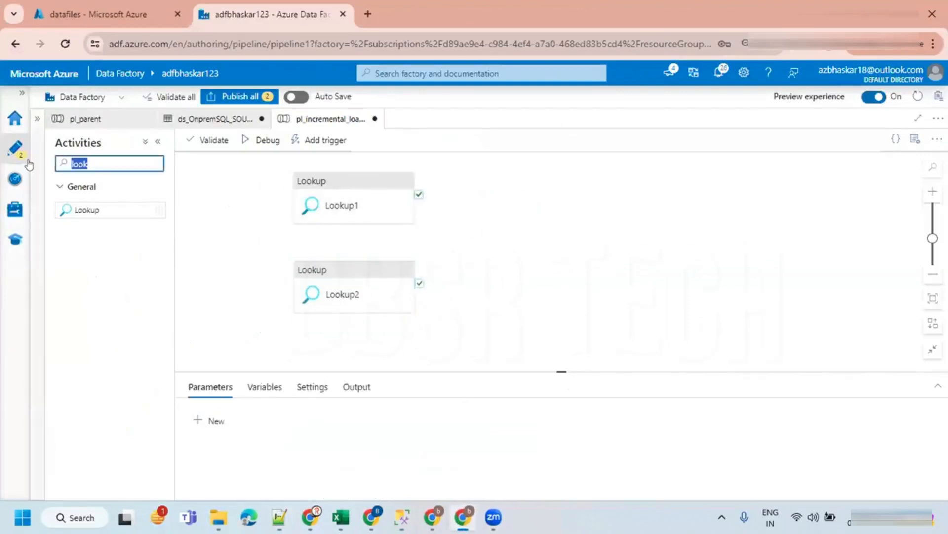
key("BackSpace")
type("copy")
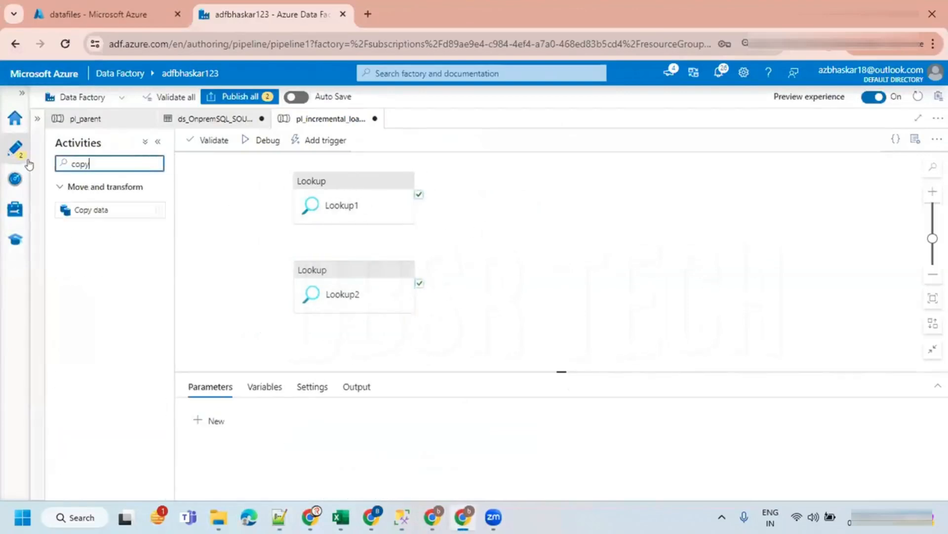
left_click_drag(94, 208, 568, 224)
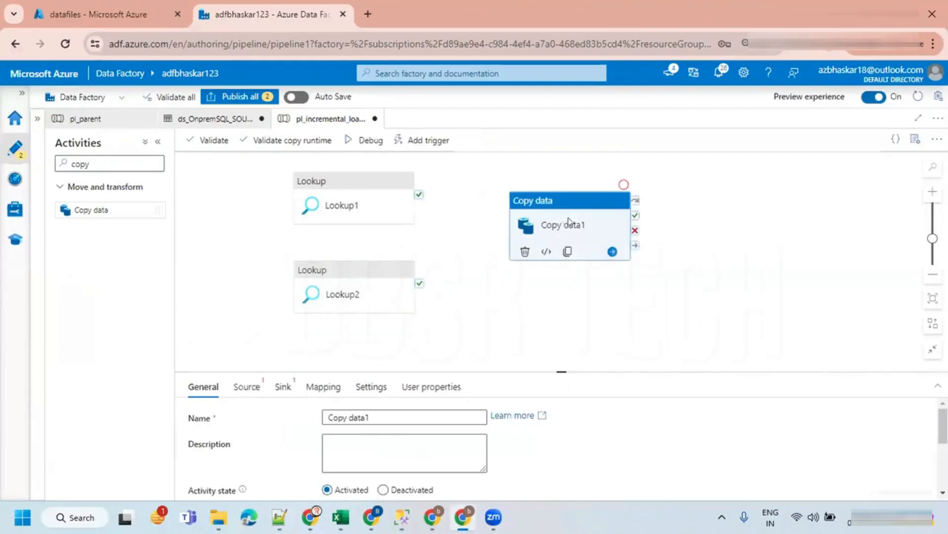
- Connect the success outputs of Lookup1 and Lookup2 to Copy data1
left_click(451, 230)
mouse_move(421, 195)
left_click_drag(419, 194, 552, 233)
left_click(396, 202)
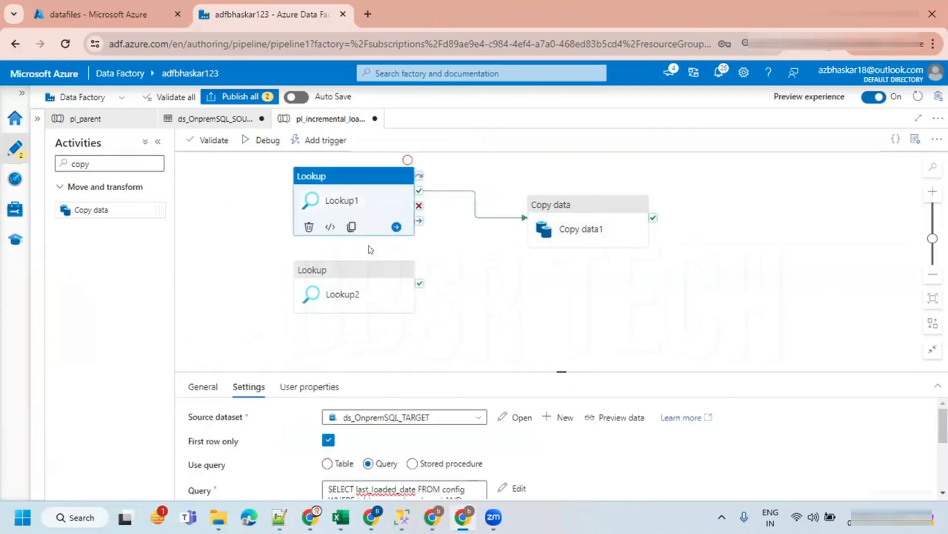
left_click(405, 289)
left_click_drag(419, 280, 544, 229)
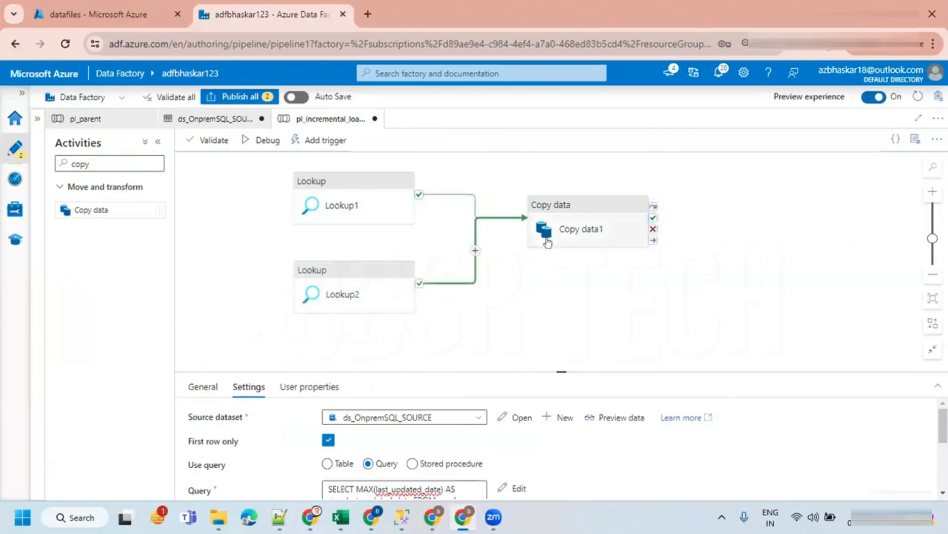
left_click(455, 309)
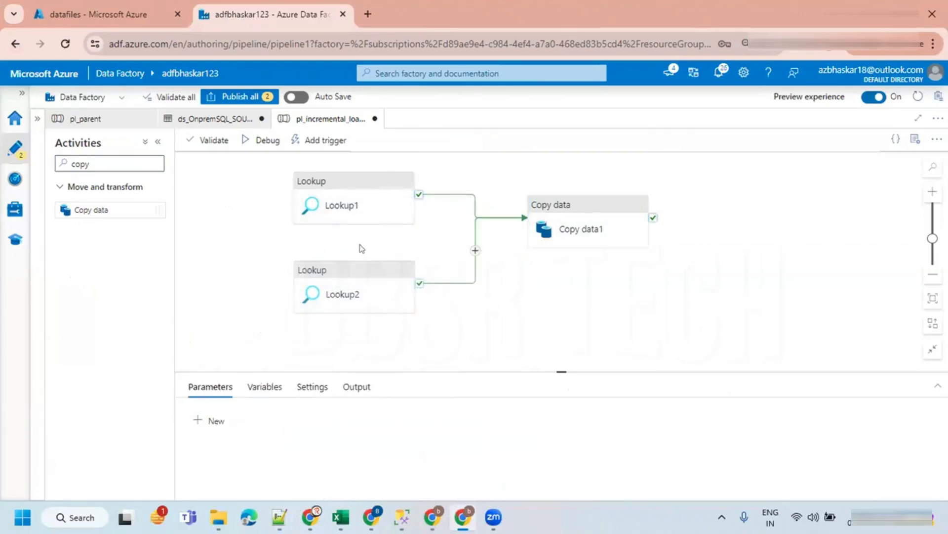
- Set Copy data1's source dataset to ds_OnpremSQL_SOURCE and switch its source to use a query
left_click(562, 238)
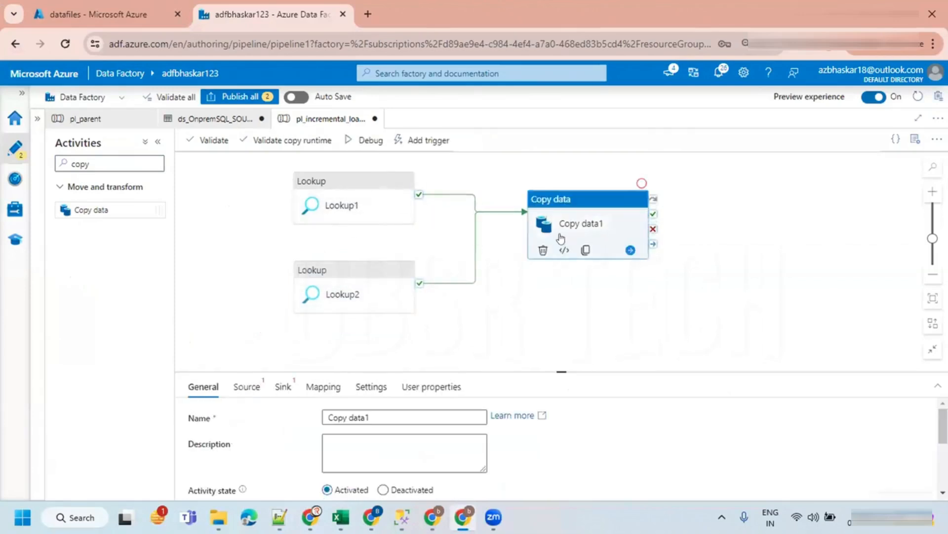
left_click(246, 386)
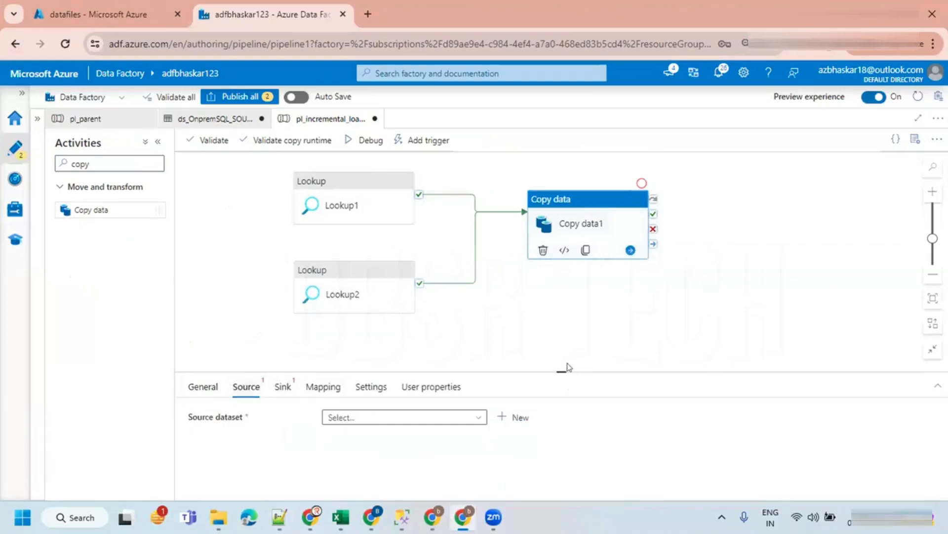
left_click_drag(562, 367, 561, 251)
left_click(383, 296)
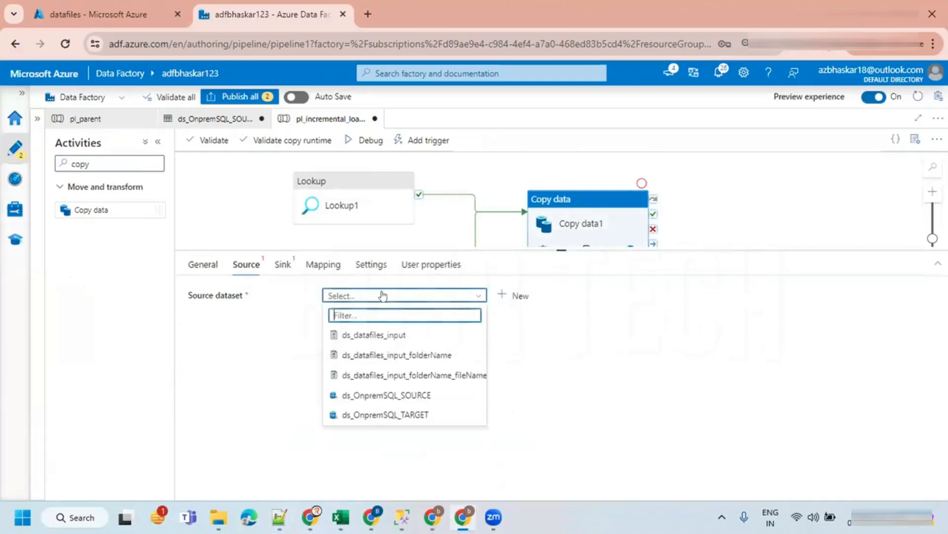
left_click(394, 395)
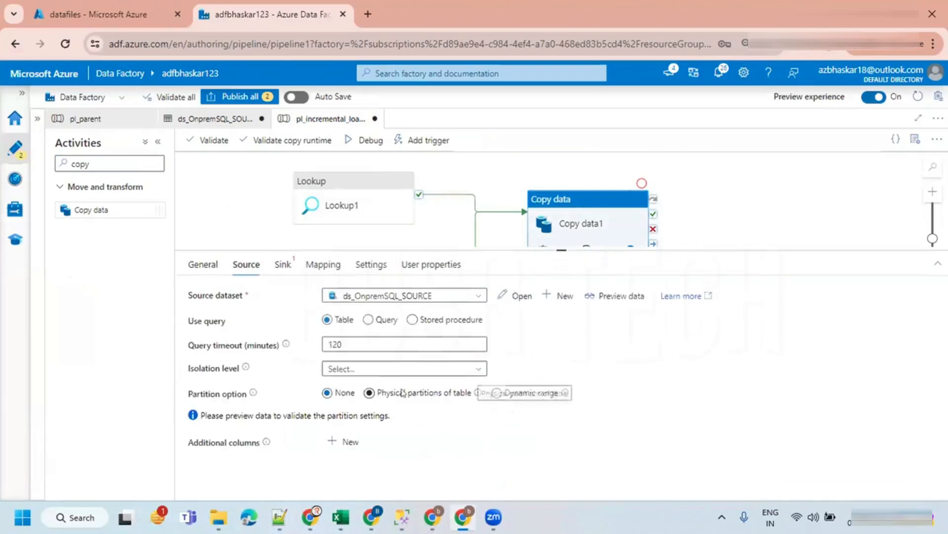
left_click(374, 320)
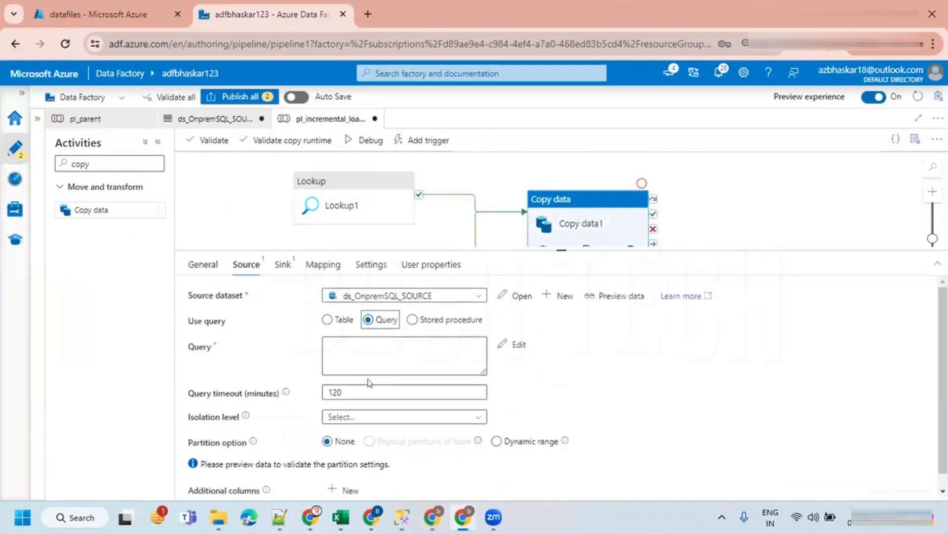
- Duplicate the filtered employee SELECT query below itself in the SOURCE query window
left_click(402, 517)
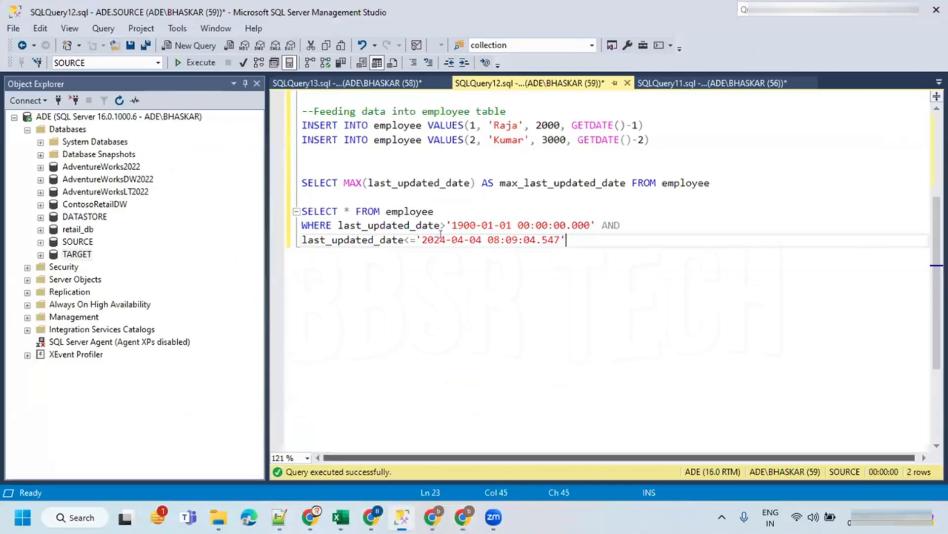
left_click_drag(566, 241, 276, 210)
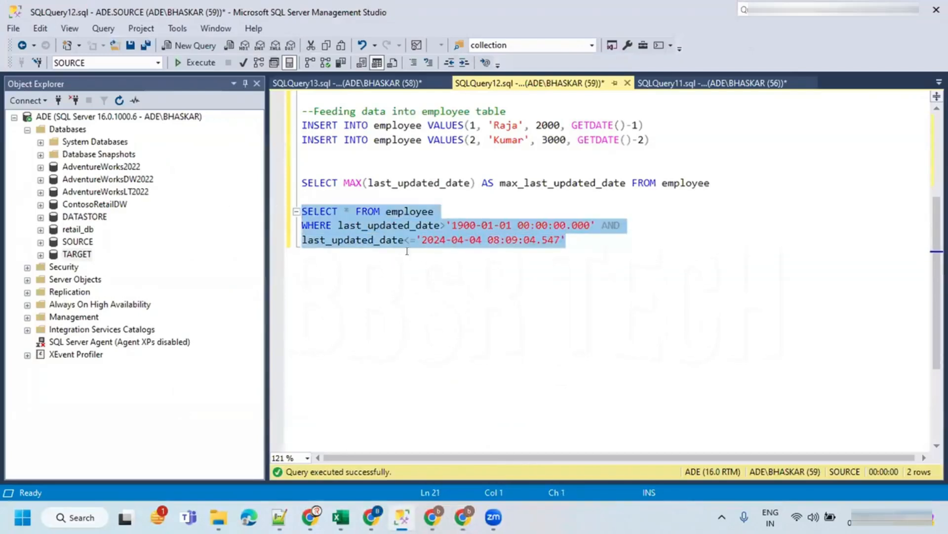
key("ctrl+c")
left_click(582, 239)
key("Return")
key("Return")
key("Return")
key("ctrl+v")
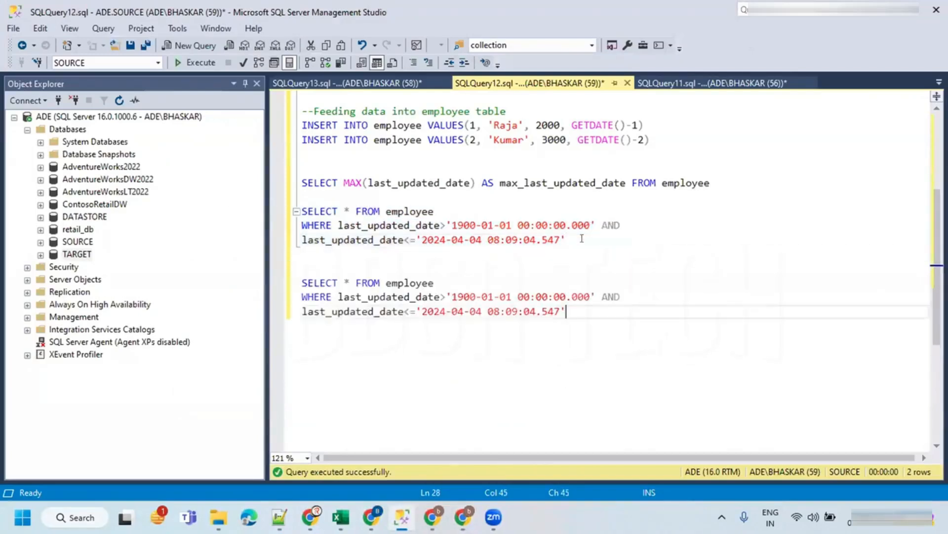
- Compare the Lookup1 and Lookup2 settings with the date bounds in the duplicated employee query
left_click_drag(447, 297, 593, 290)
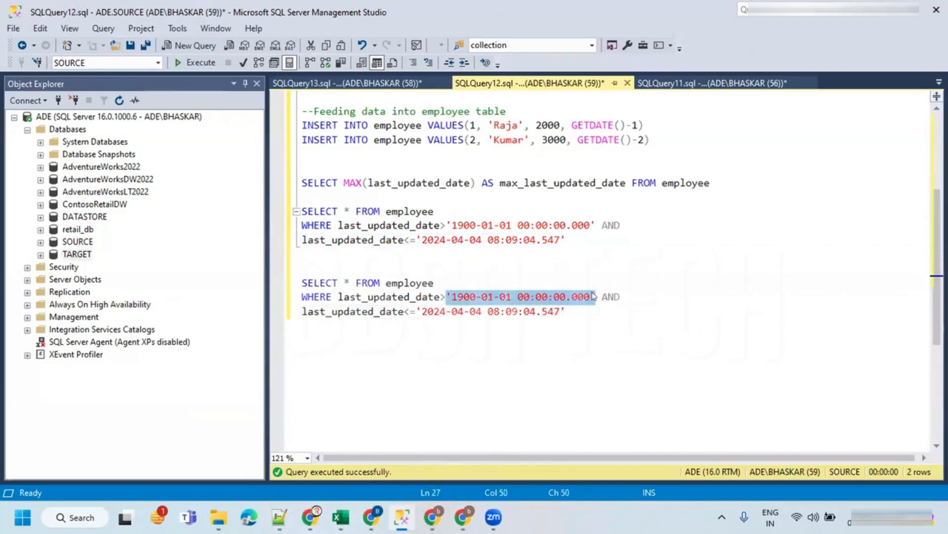
key("alt+Tab")
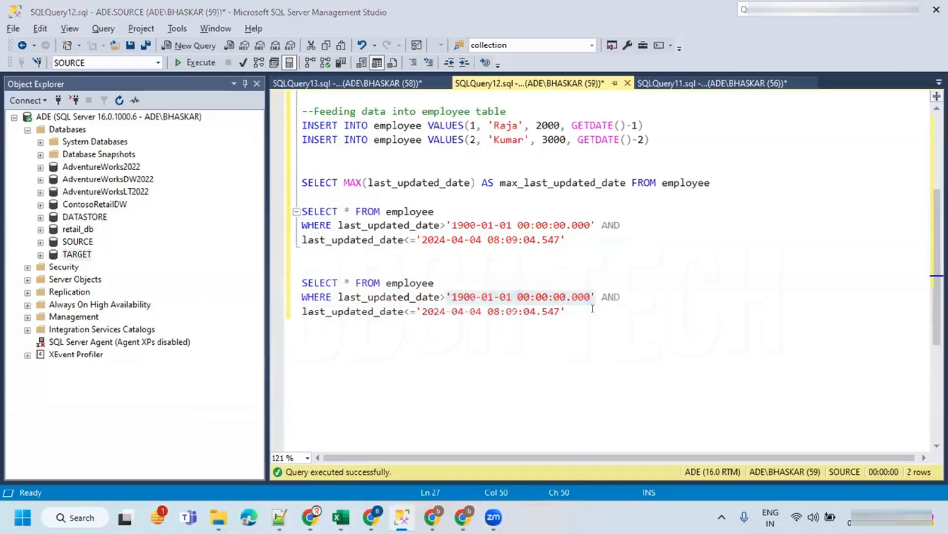
left_click(350, 198)
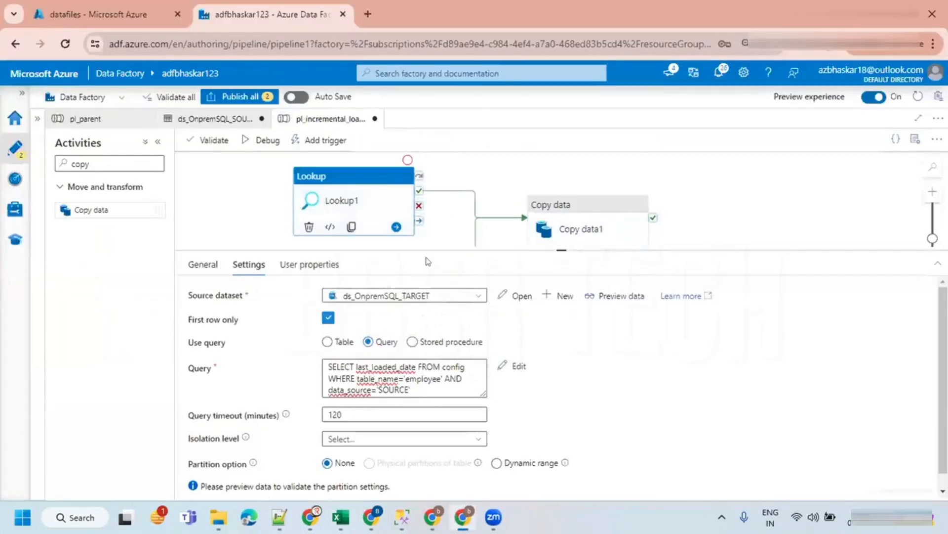
left_click_drag(417, 243, 417, 342)
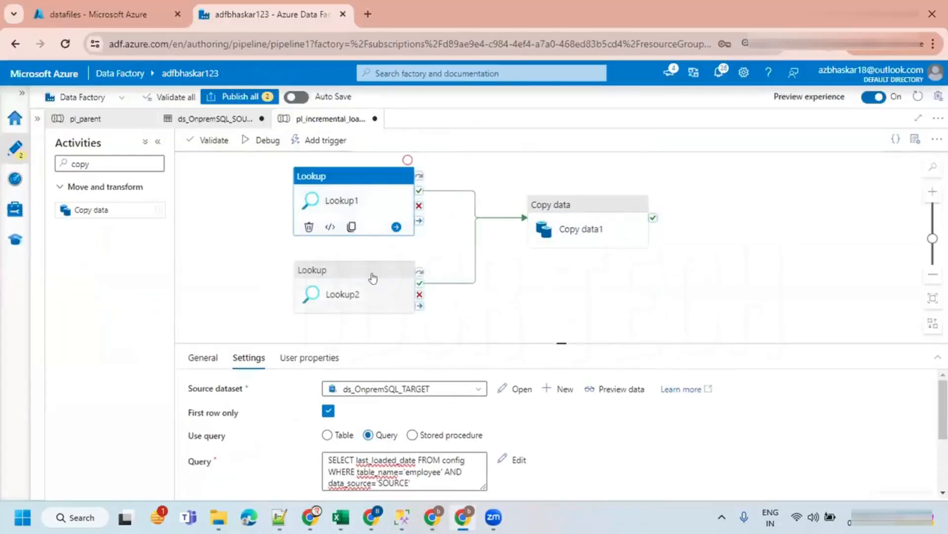
left_click(360, 284)
key("alt+Tab")
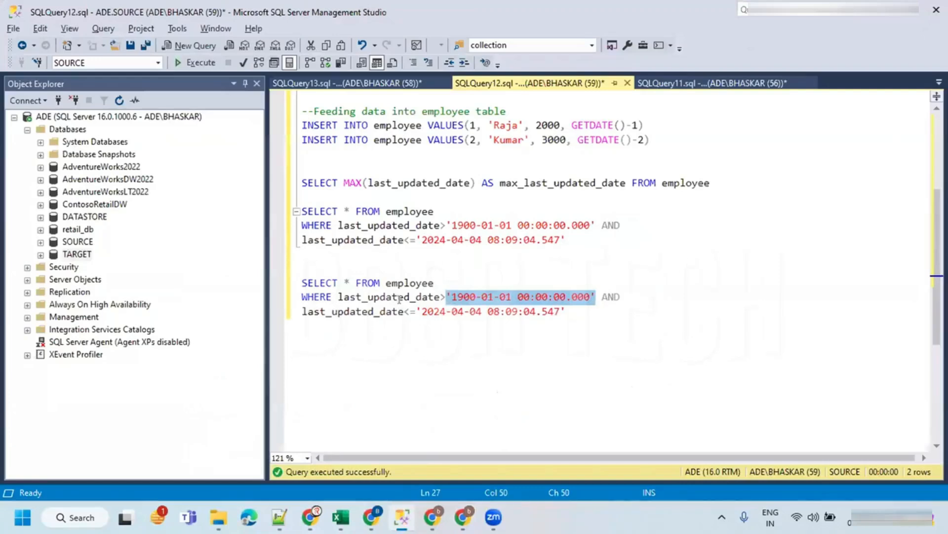
left_click(443, 292)
left_click_drag(446, 296, 595, 296)
left_click_drag(417, 312, 565, 311)
left_click(497, 297)
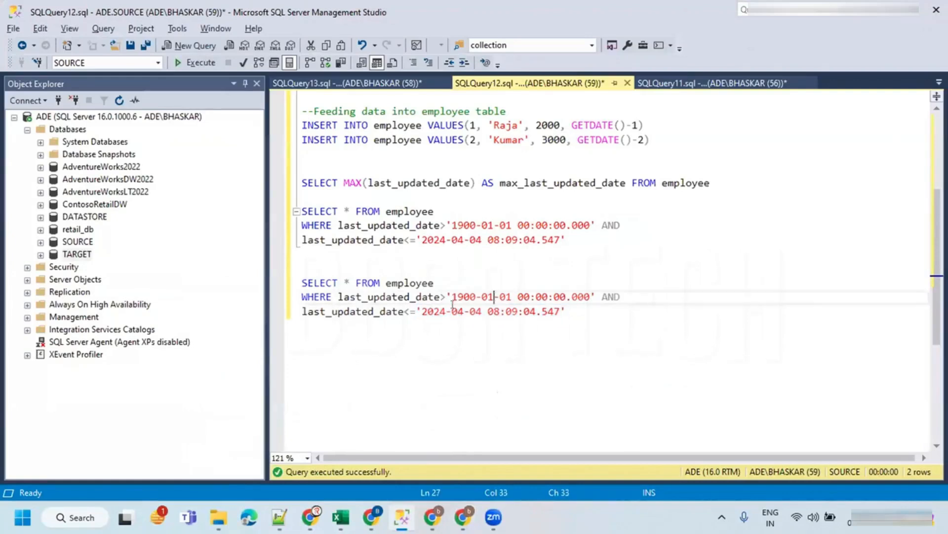
key("alt+Tab")
left_click(377, 206)
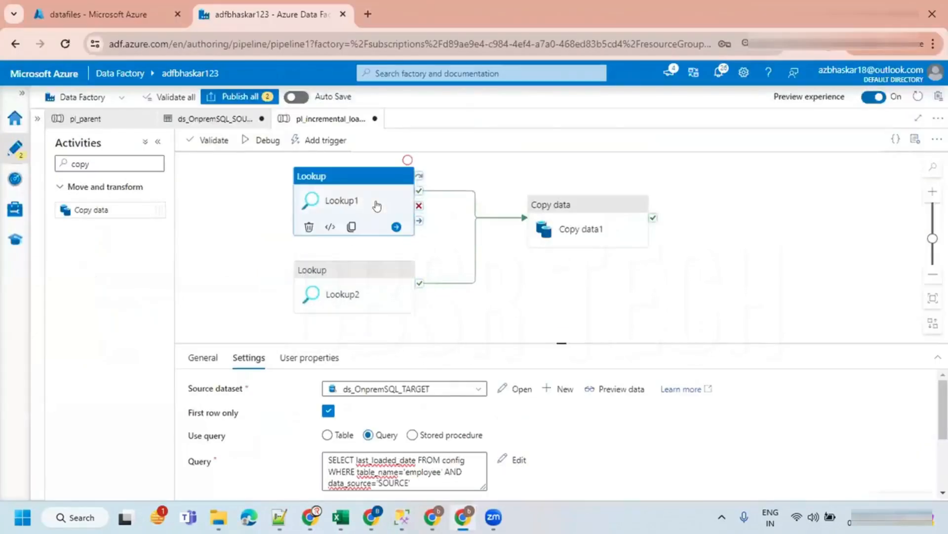
left_click(567, 214)
left_click(374, 453)
left_click(365, 477)
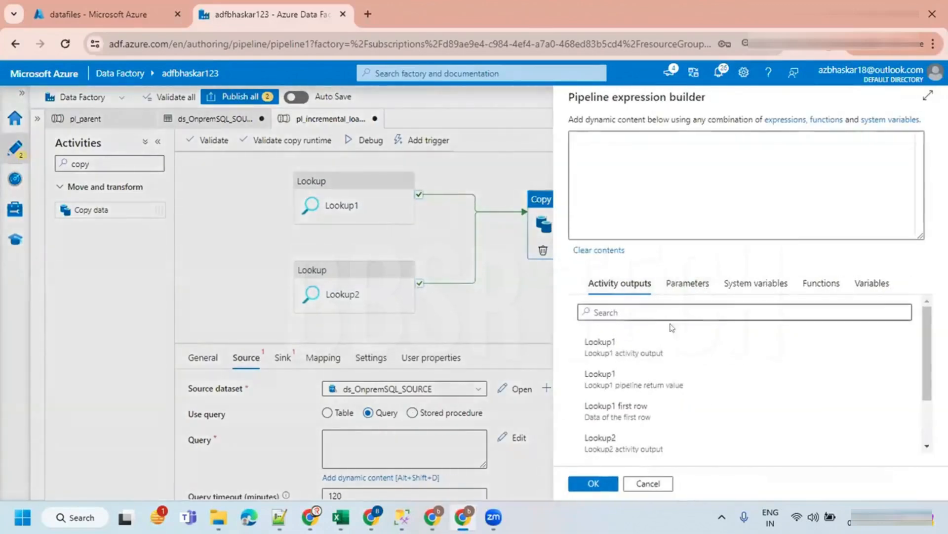
left_click(630, 417)
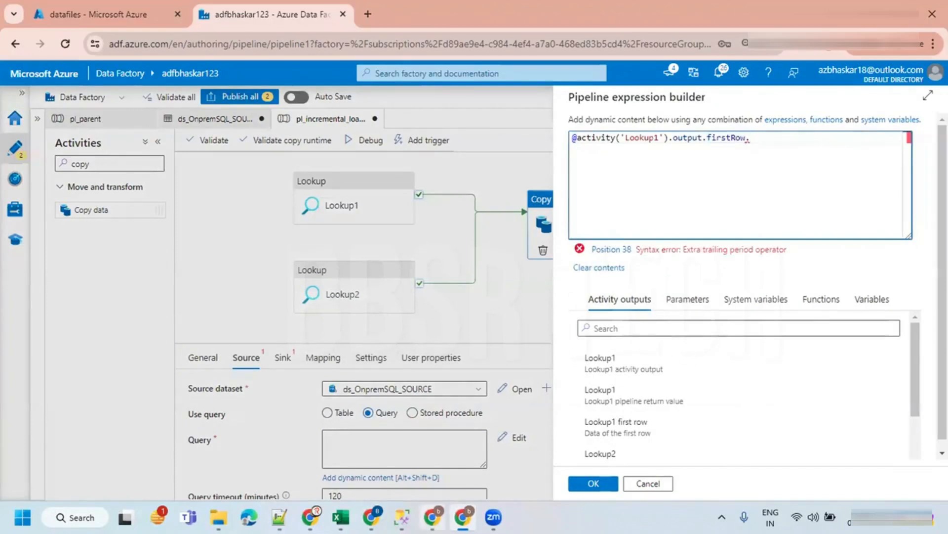
left_click(402, 517)
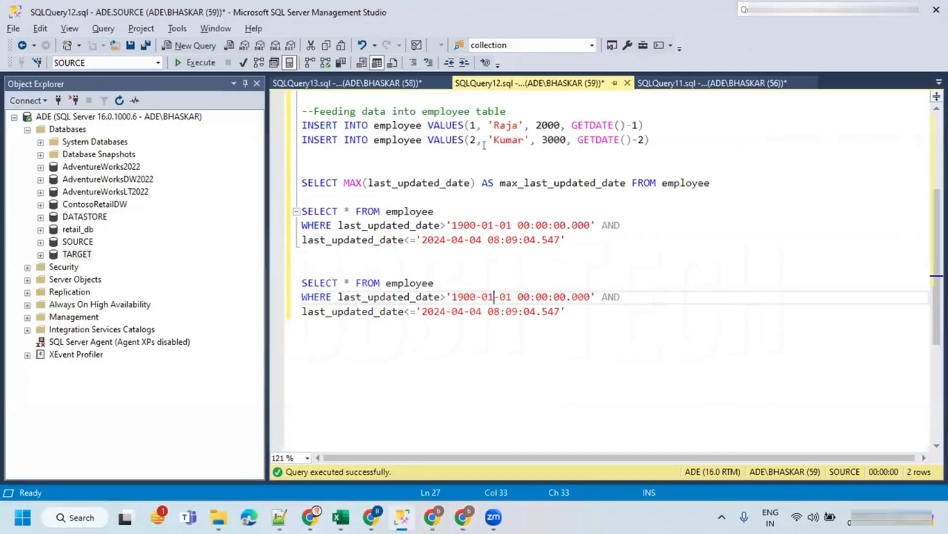
left_click(381, 84)
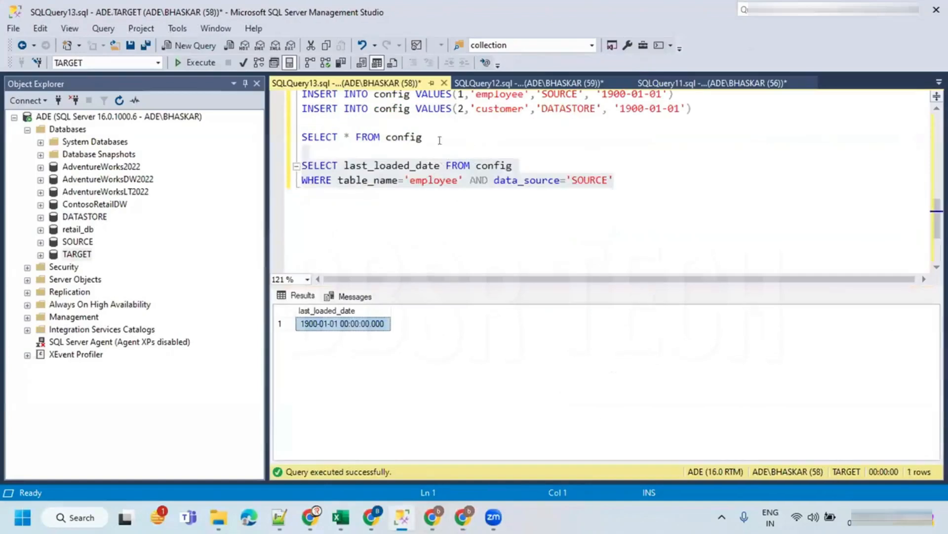
double_click(403, 168)
key("ctrl+c")
key("alt+Tab")
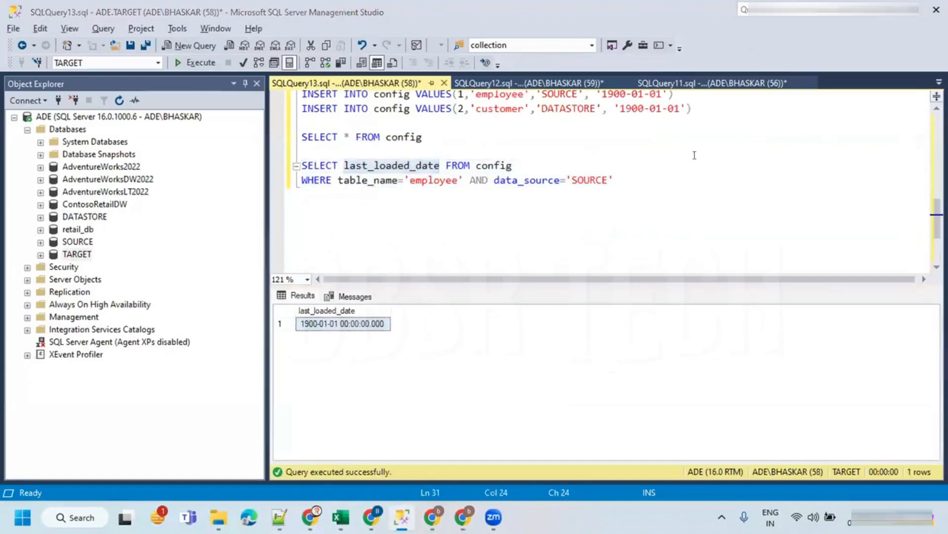
key("ctrl+v")
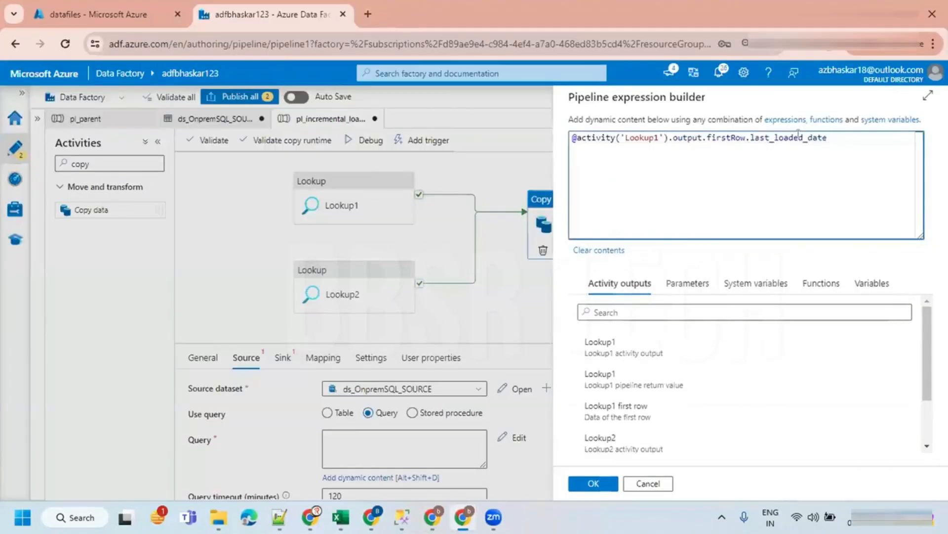
- Move the expression into the duplicated query, replacing the lower date bound with @{activity('Lookup1').output.firstRow.last_loaded_date}
key("ctrl+a")
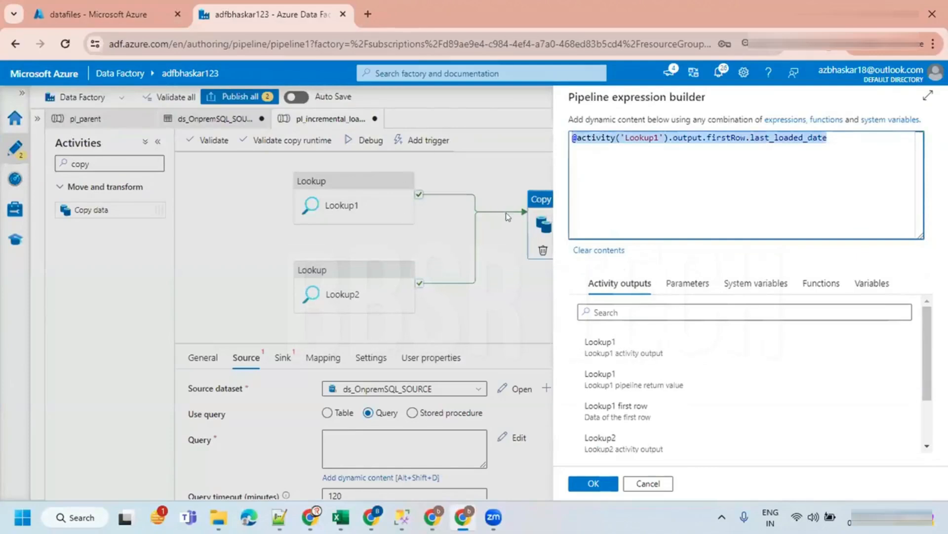
key("ctrl+x")
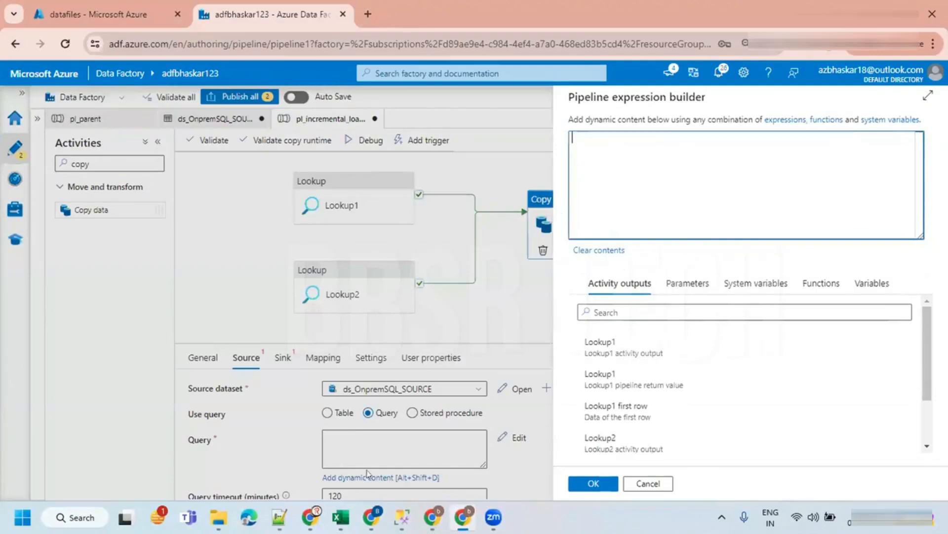
left_click(402, 518)
left_click(404, 198)
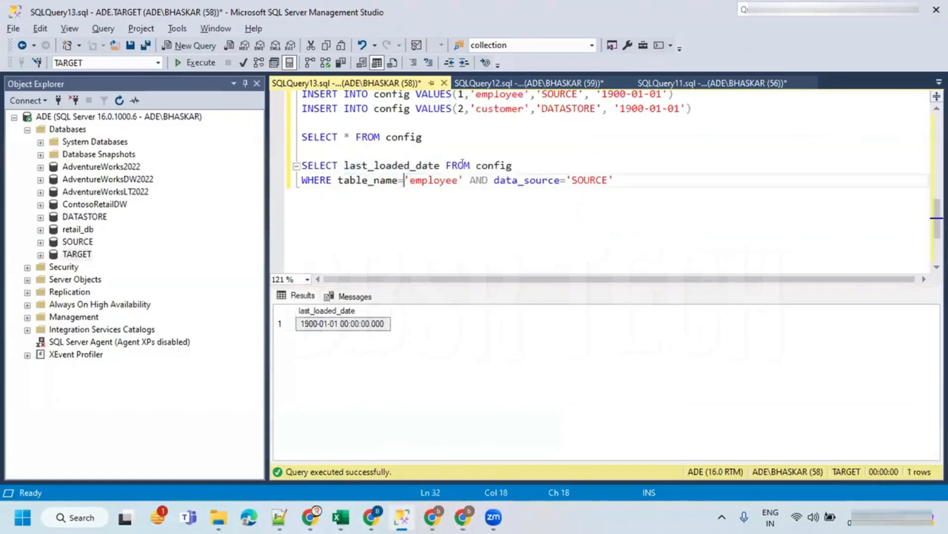
left_click(484, 82)
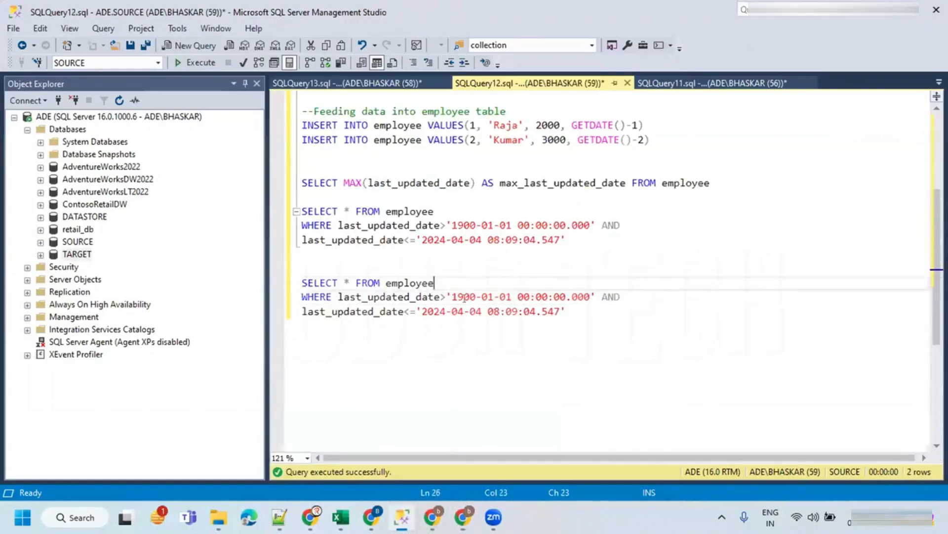
left_click(443, 290)
left_click_drag(443, 295, 596, 298)
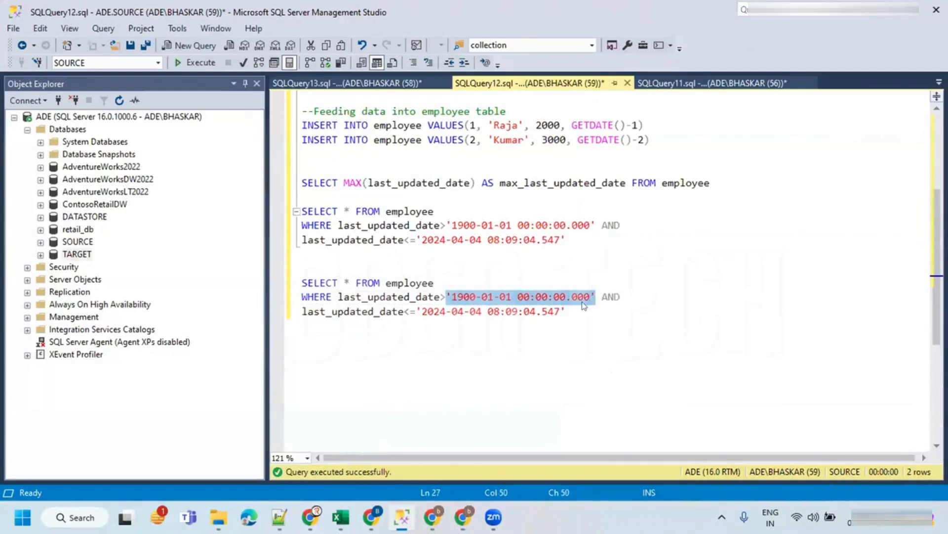
key("Delete")
type("@{")
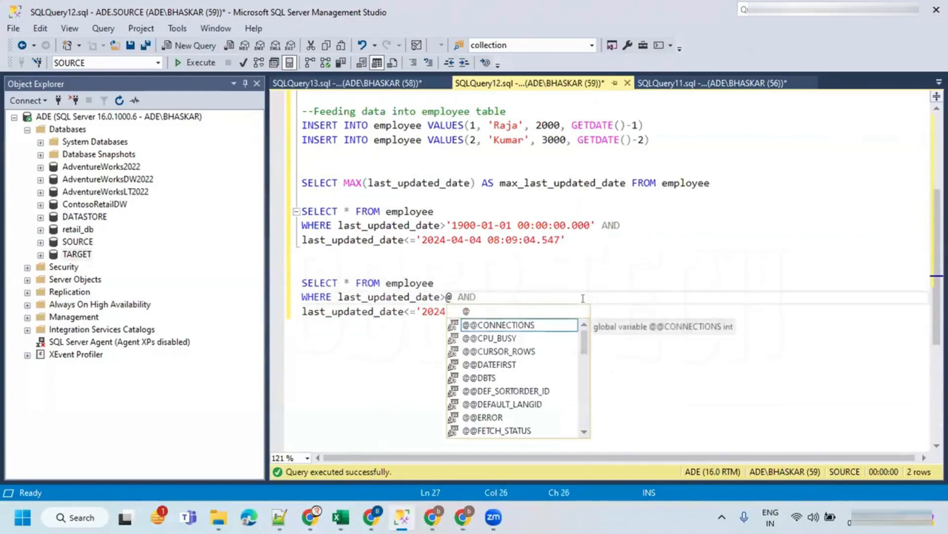
type("}")
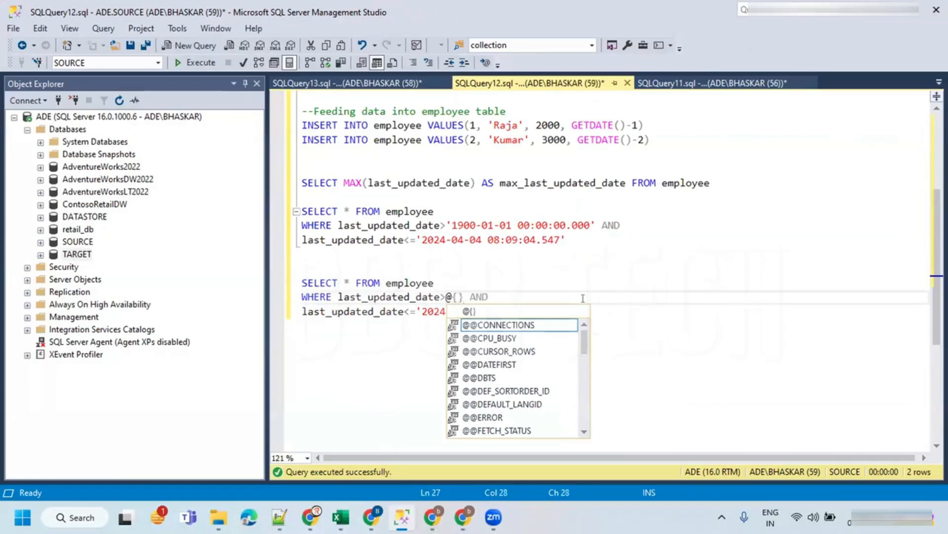
key("End")
left_click(455, 297)
key("ctrl+v")
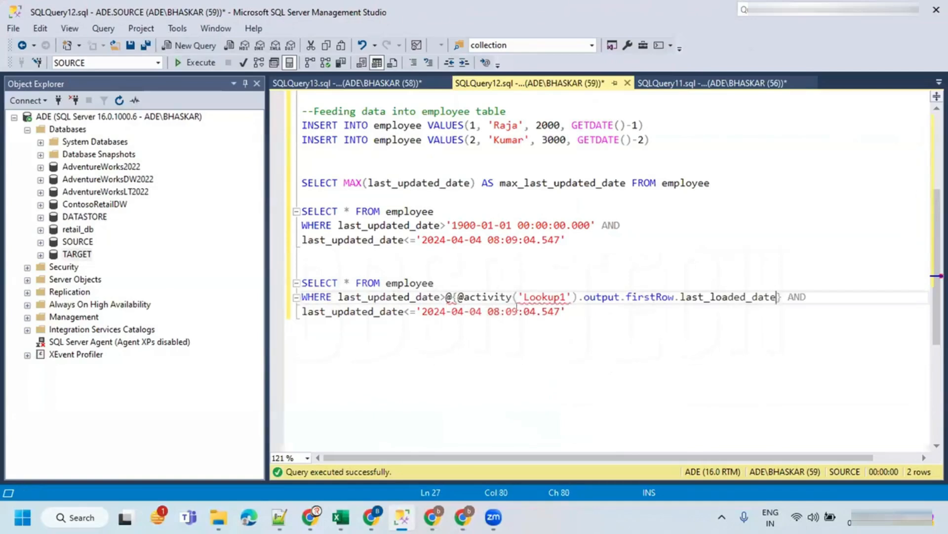
left_click(463, 296)
key("BackSpace")
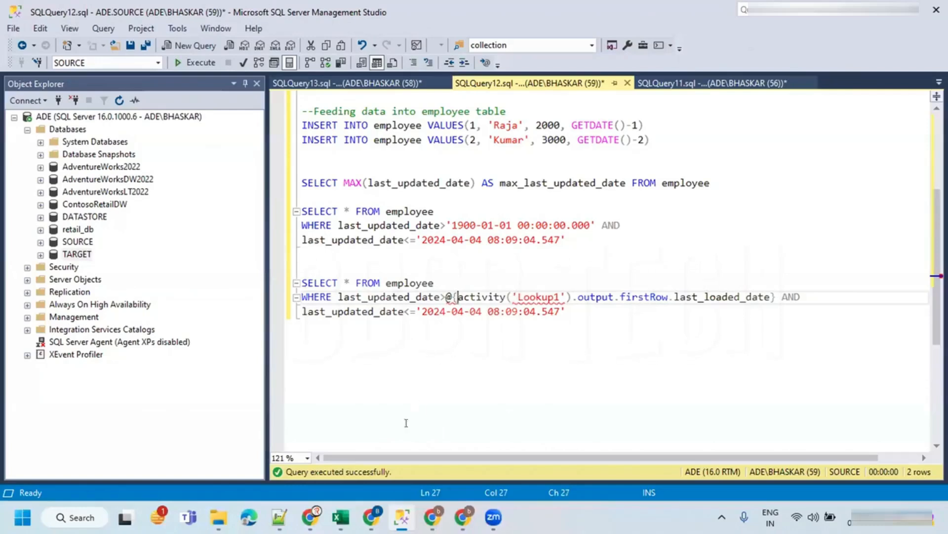
- Check the reference dynamic employee query with both Lookup expressions in the notes file
left_click(280, 517)
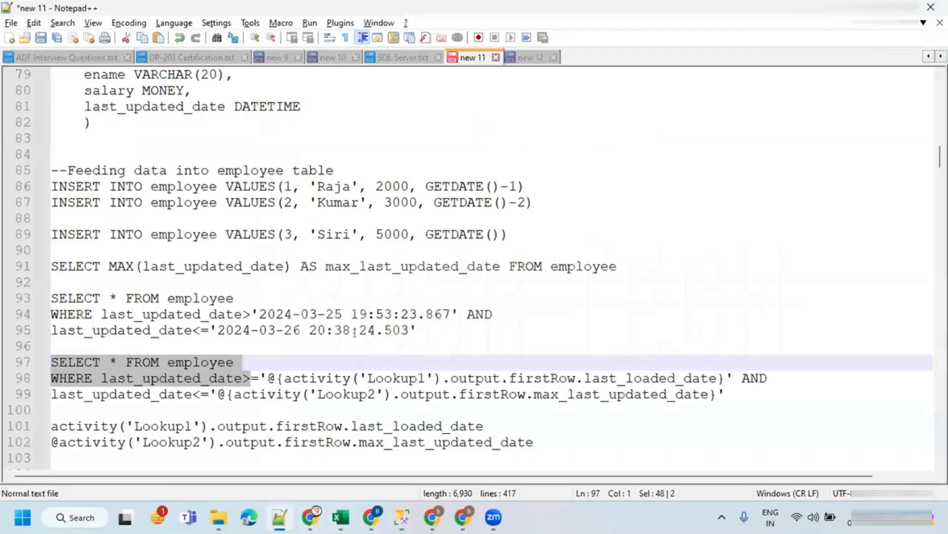
left_click(300, 378)
left_click_drag(276, 378, 723, 378)
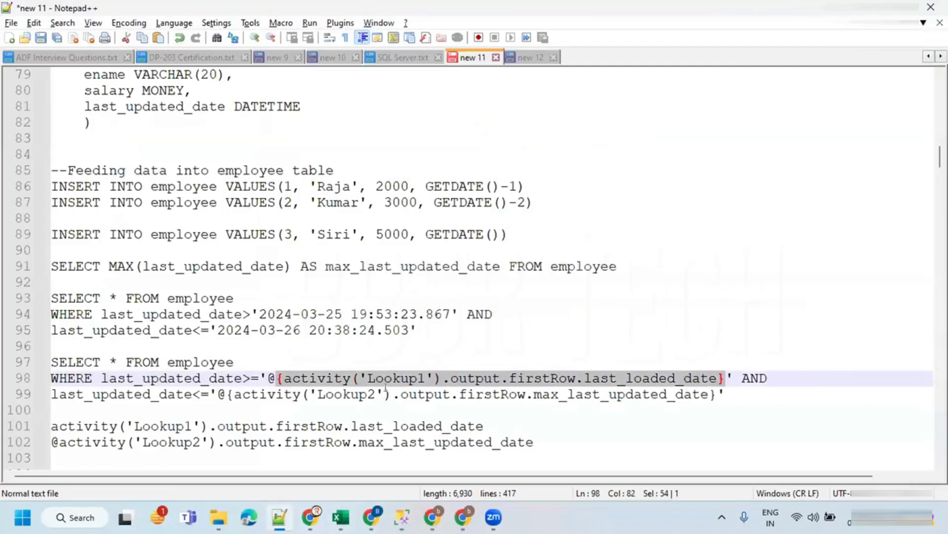
key("alt+Tab")
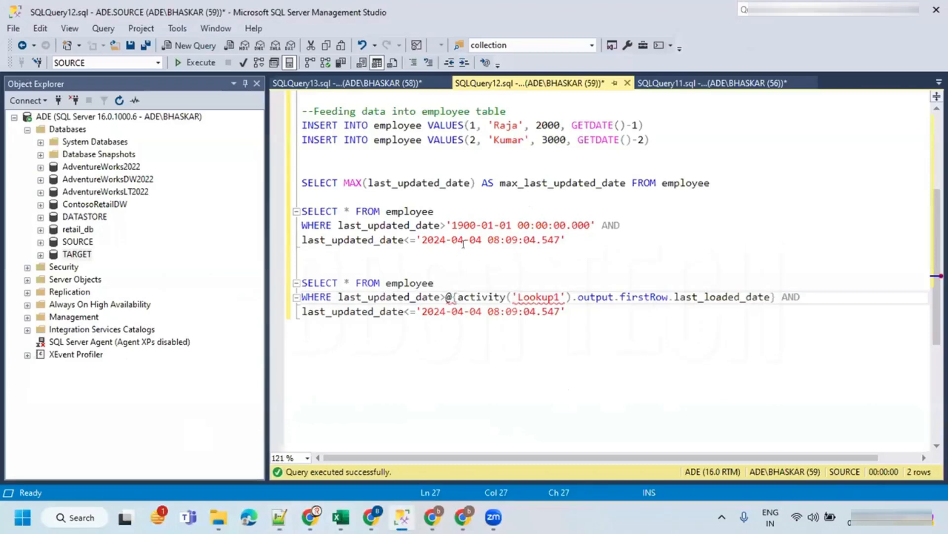
- Enclose the Lookup1 expression in the duplicated query's lower date bound in single quotes
left_click(441, 296)
type("'")
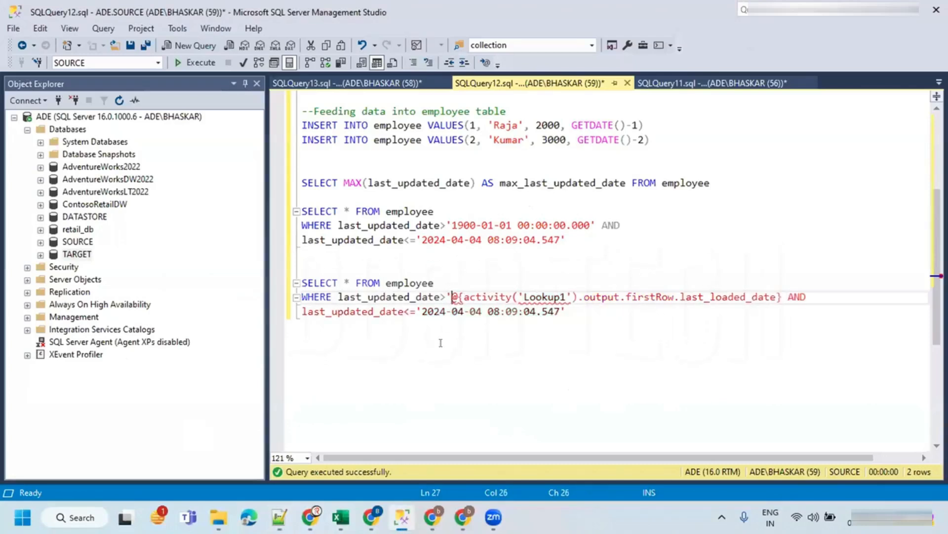
left_click(788, 296)
type("'")
left_click(639, 242)
left_click_drag(450, 219, 590, 225)
left_click(452, 296)
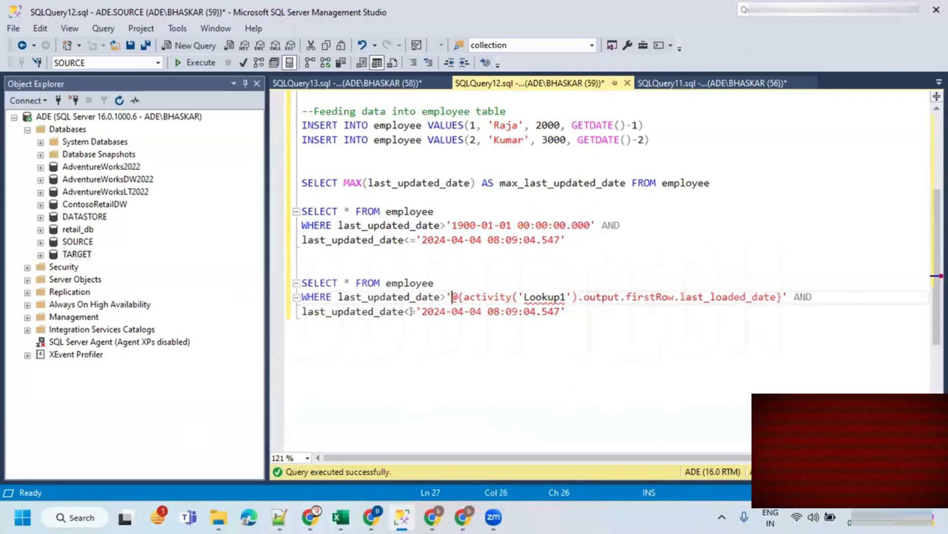
- Replace the upper date bound with '@{activity('Lookup2').output.firstRow.max_last_updated_date}' in the duplicated employee query
left_click_drag(417, 312, 568, 311)
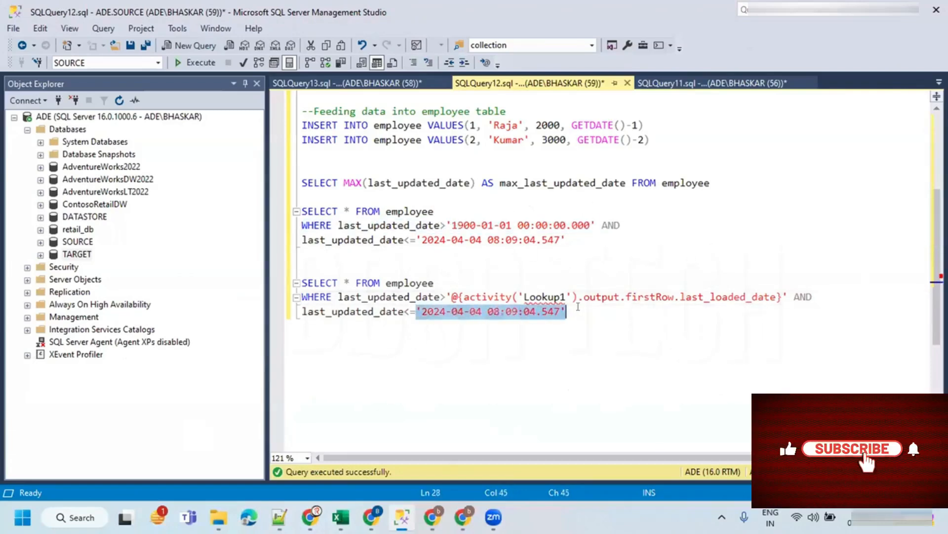
type("'")
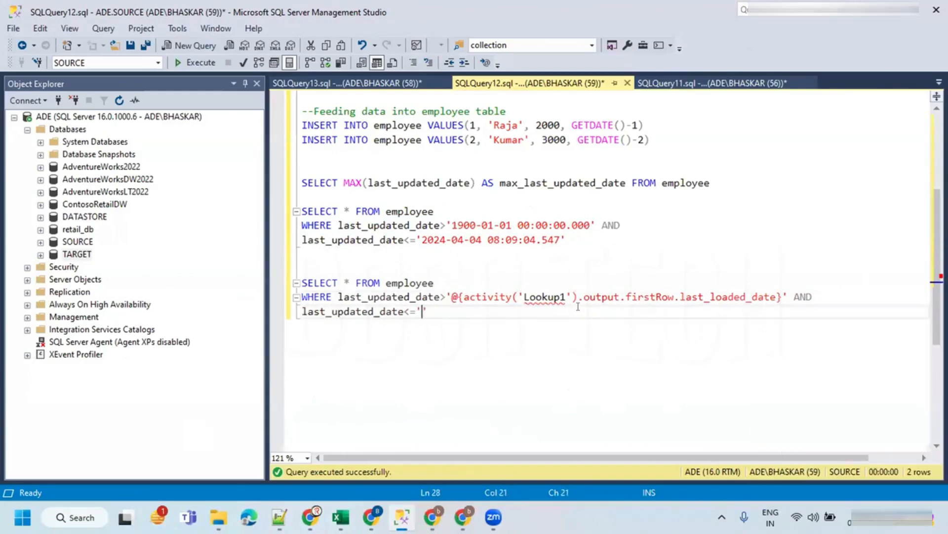
type("@")
key("ctrl+v")
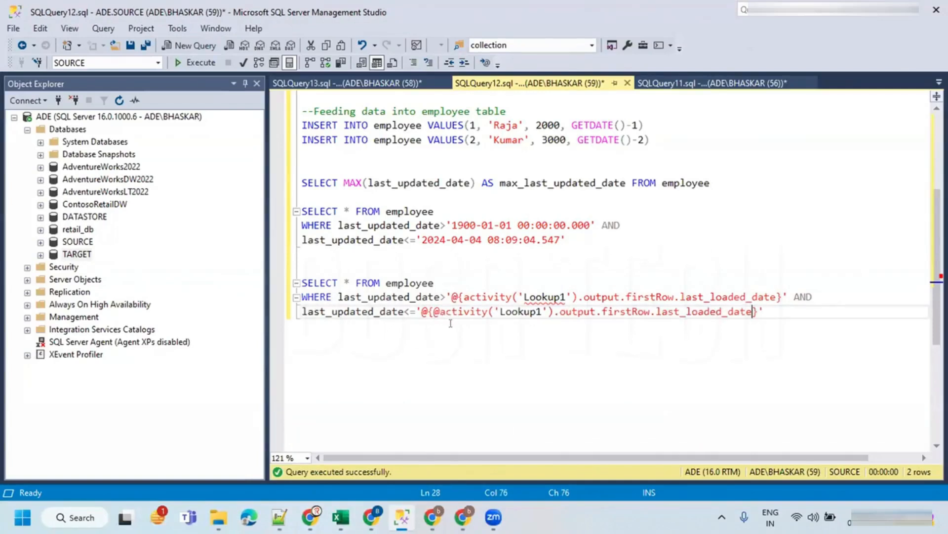
key("ctrl+z")
left_click_drag(462, 296, 782, 297)
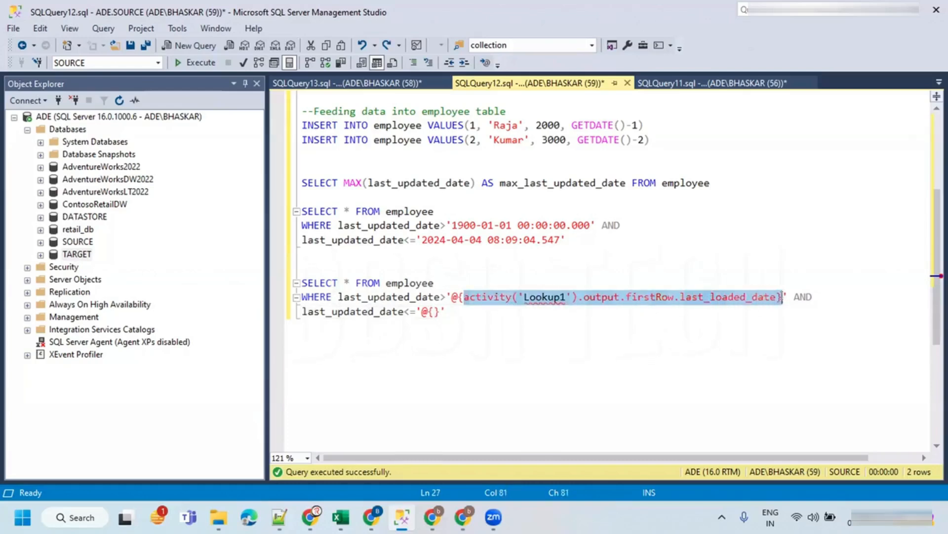
left_click(431, 311)
key("ctrl+v")
left_click(535, 310)
key("BackSpace")
type("2")
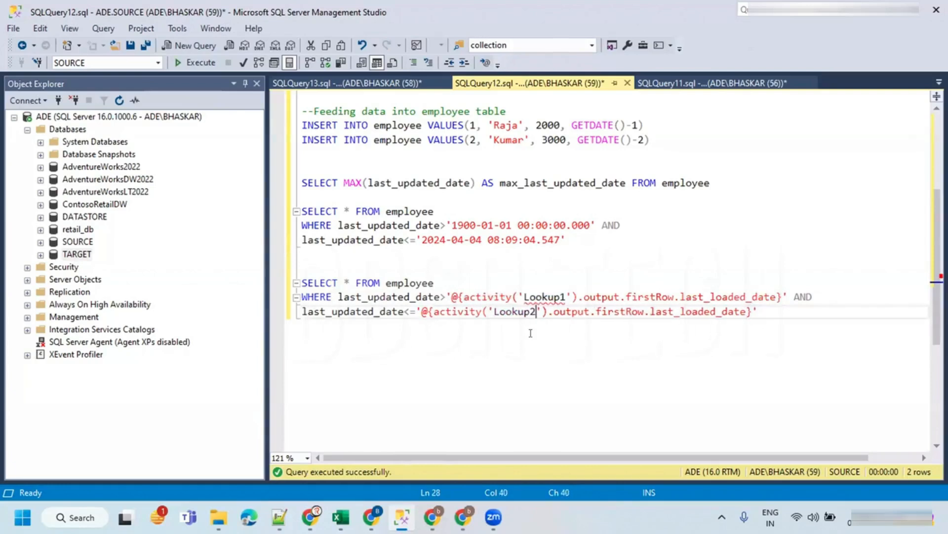
double_click(695, 311)
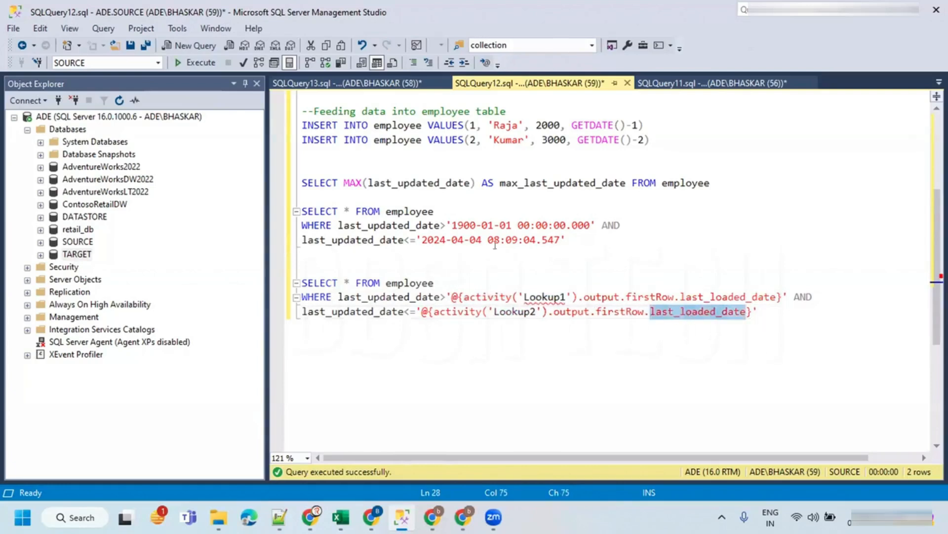
left_click(397, 84)
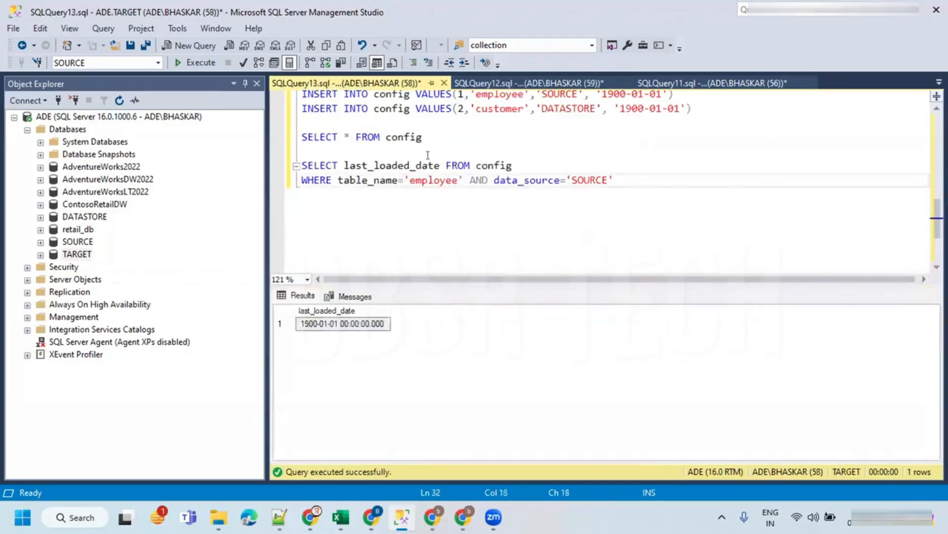
left_click(494, 83)
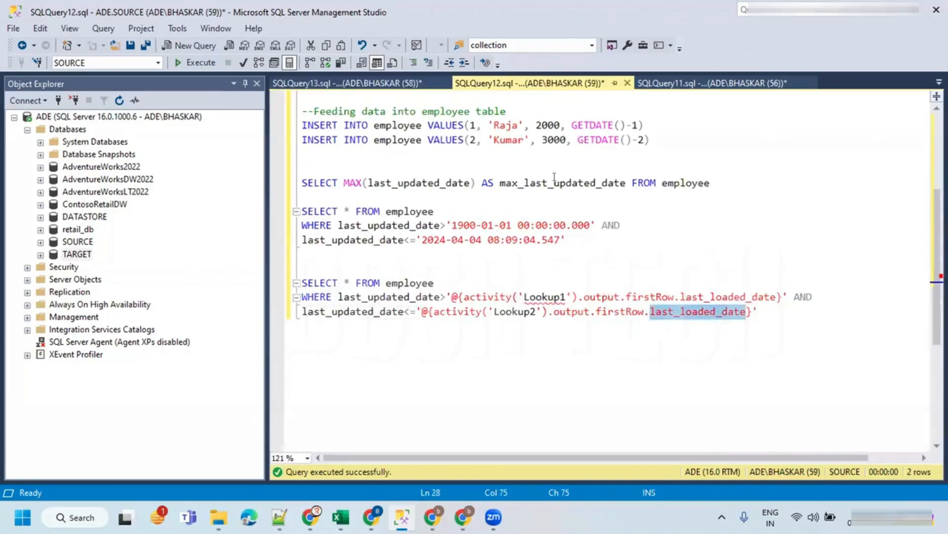
double_click(551, 182)
key("ctrl+c")
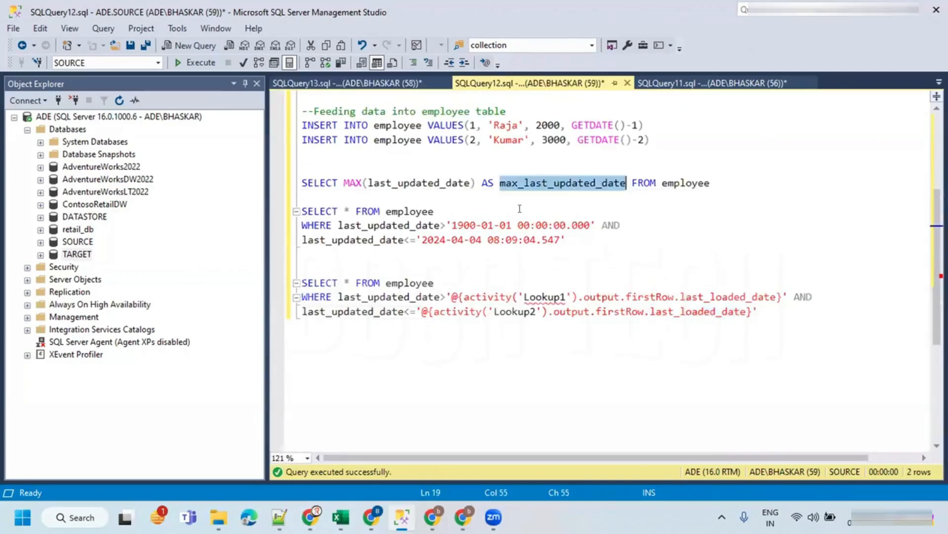
double_click(695, 311)
key("ctrl+v")
left_click(794, 310)
left_click_drag(789, 311, 338, 297)
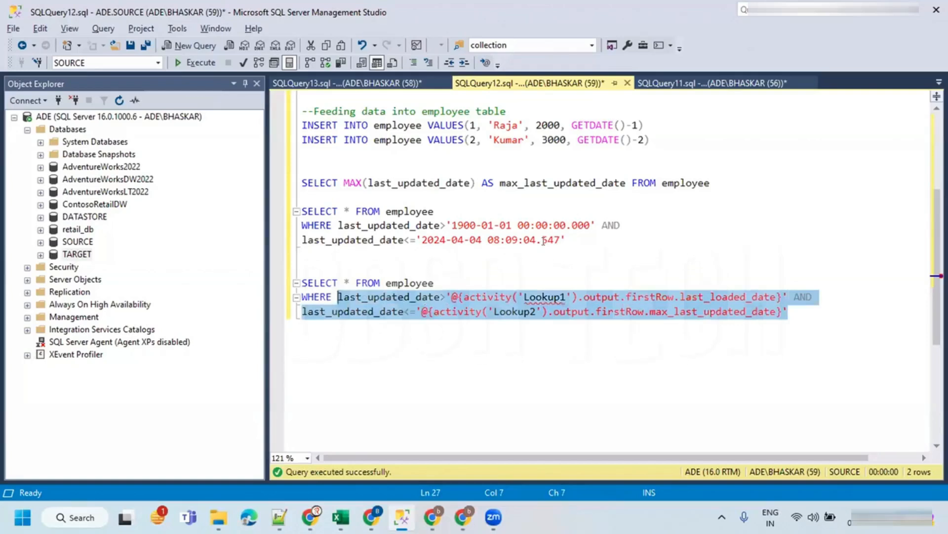
key("alt+Tab")
key("alt+Tab")
key("alt+Tab")
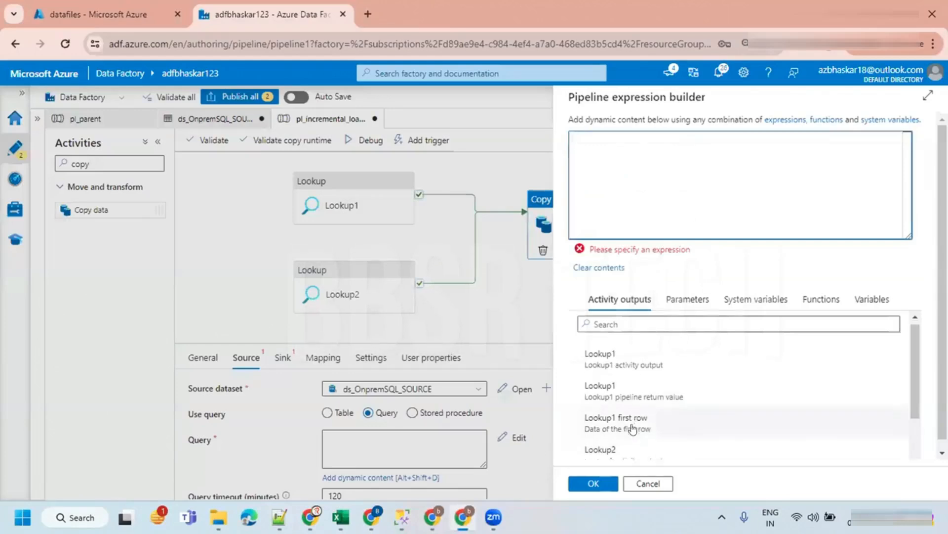
scroll(637, 424, "down", 3)
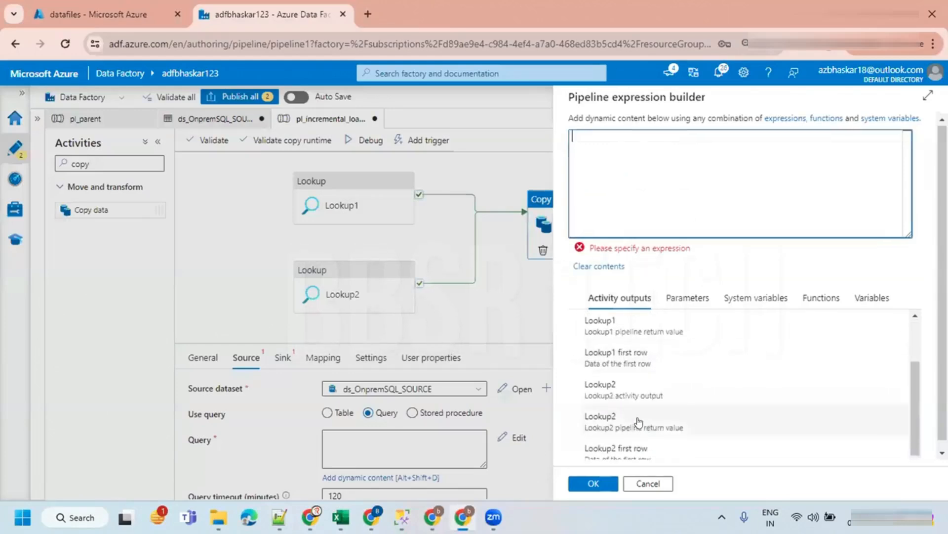
left_click(627, 441)
left_click_drag(752, 139, 554, 139)
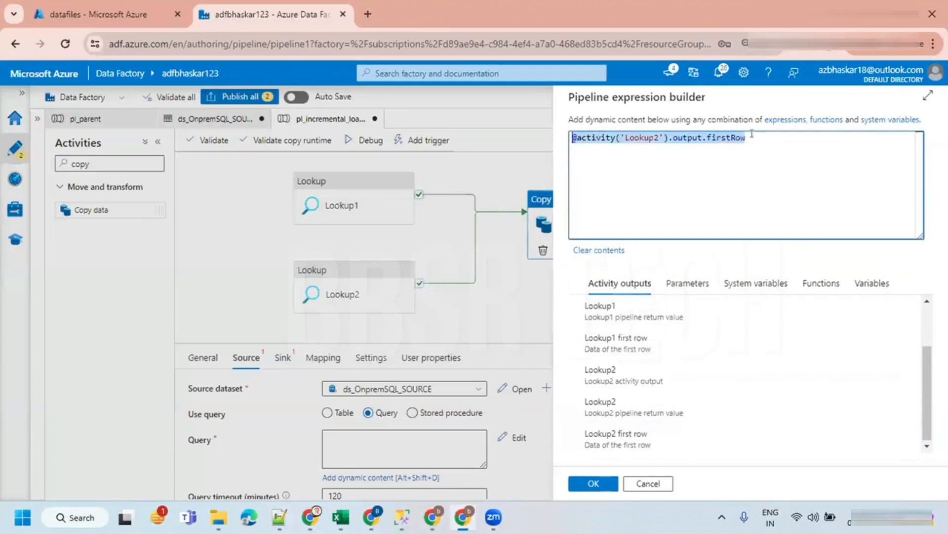
- Copy the complete dynamic employee query and paste it into Copy data1's source Query, dismissing the expression builder
key("alt+Tab")
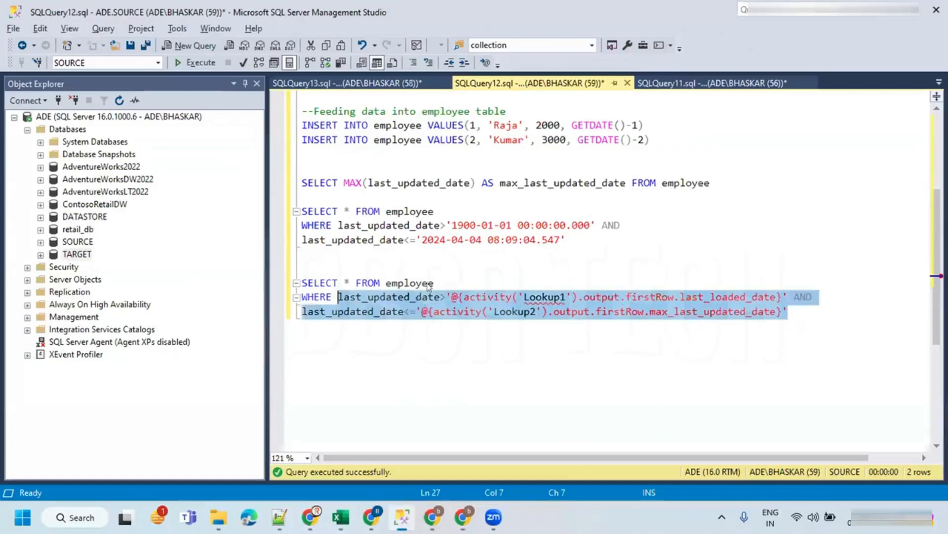
left_click(497, 271)
left_click(393, 283)
left_click_drag(795, 310, 300, 282)
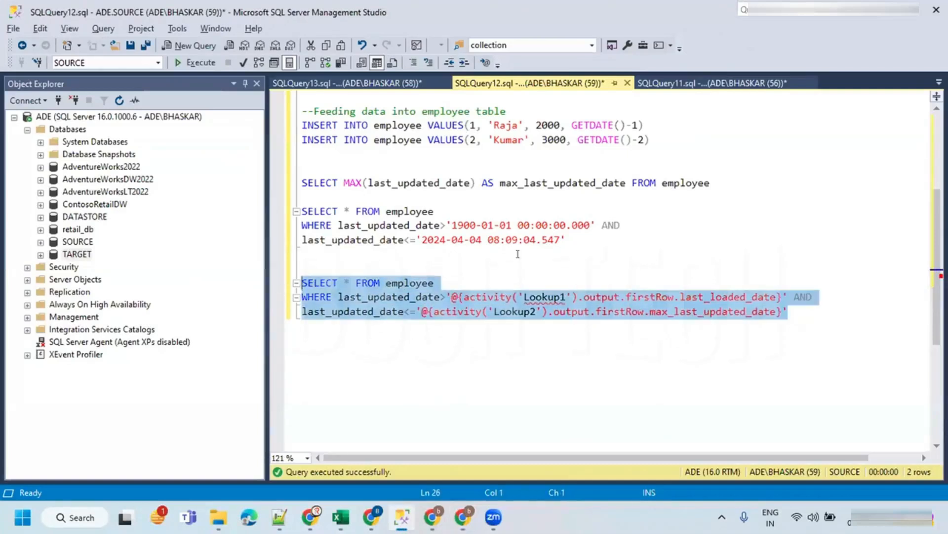
key("alt+Tab")
left_click(643, 484)
key("ctrl+v")
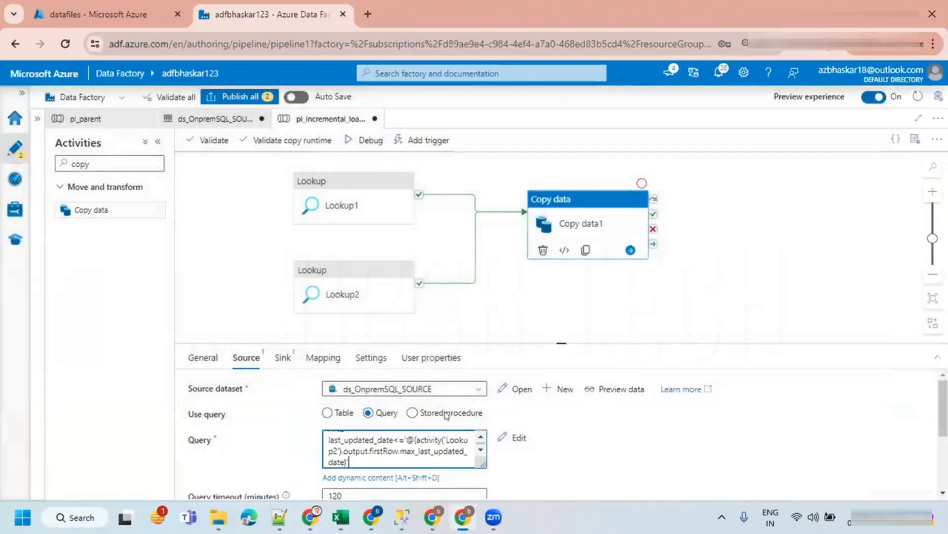
scroll(546, 341, "down", 2)
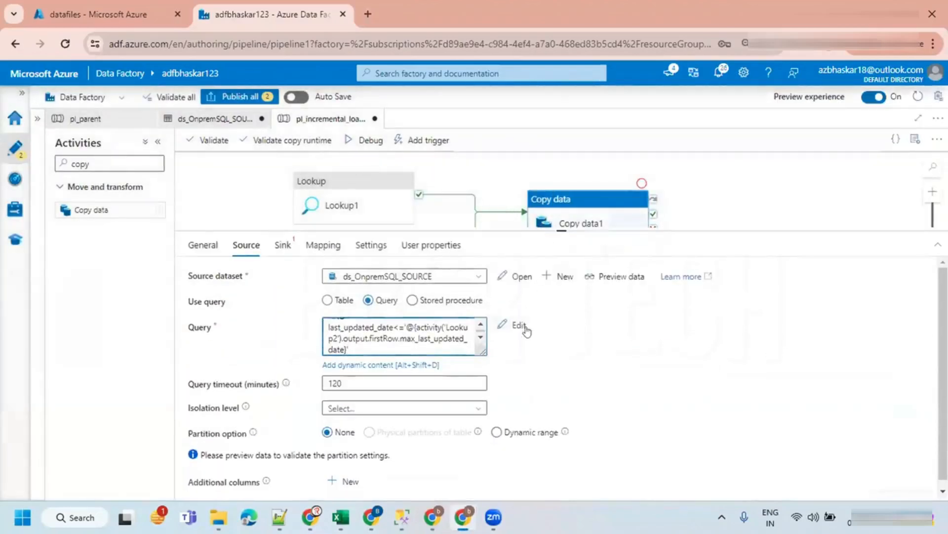
left_click(595, 279)
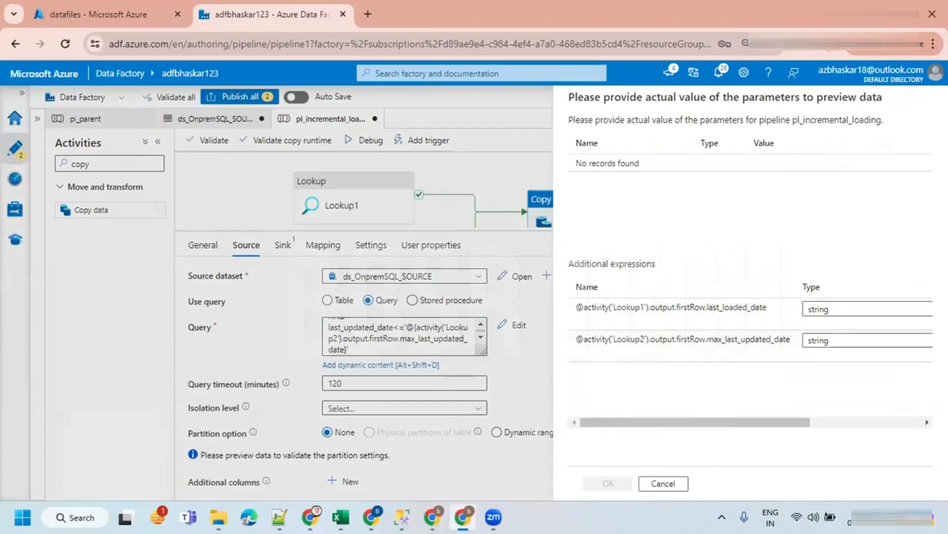
left_click(402, 516)
left_click(465, 268)
left_click_drag(451, 221, 588, 219)
key("ctrl+c")
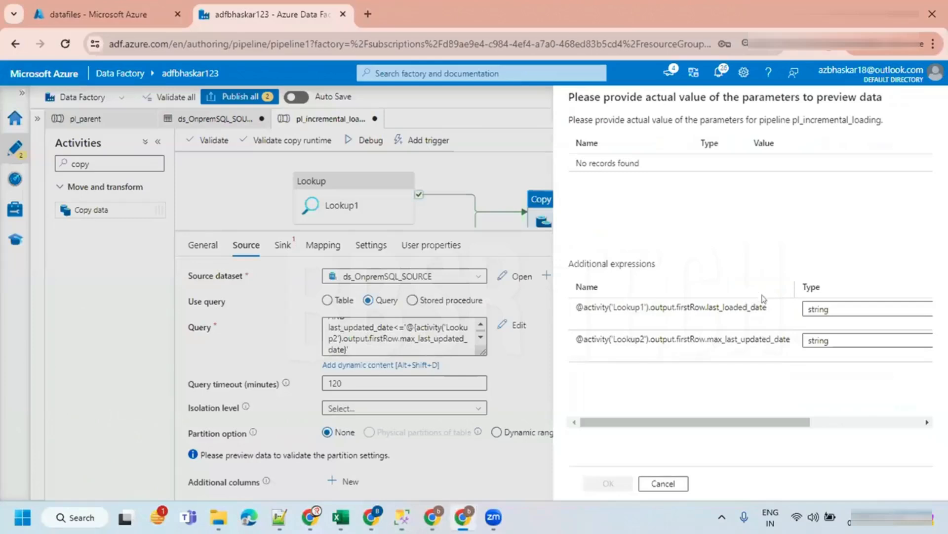
left_click(830, 308)
left_click(828, 307)
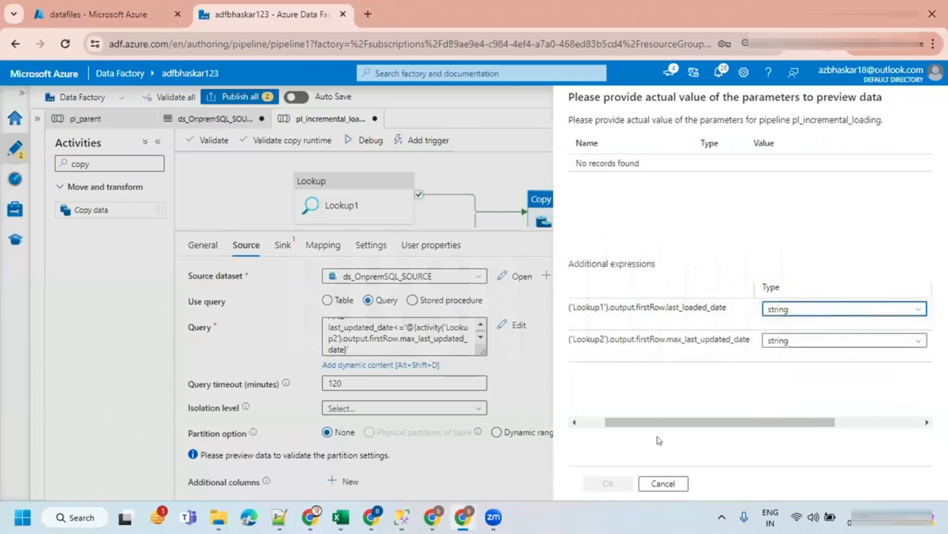
left_click_drag(651, 422, 737, 421)
left_click(840, 309)
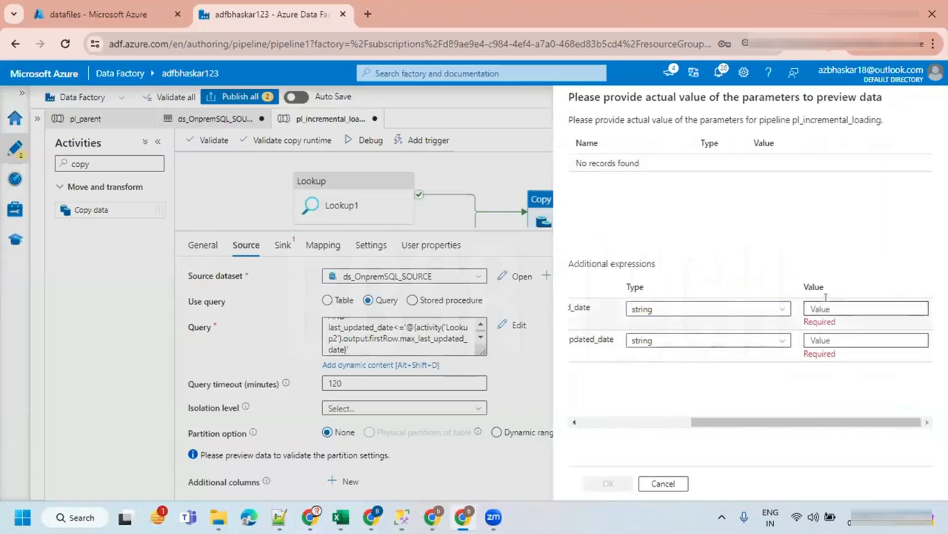
key("ctrl+v")
left_click(840, 340)
key("alt+Tab")
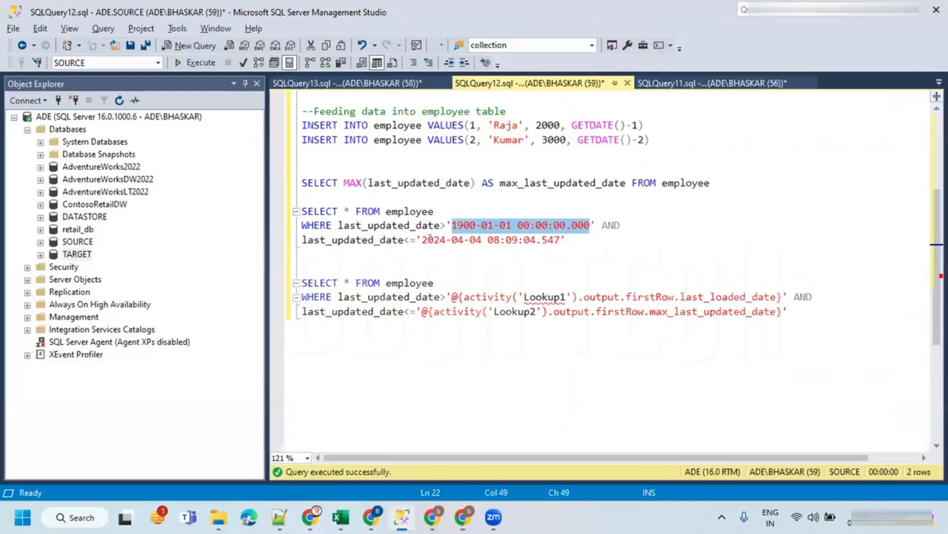
left_click_drag(421, 240, 561, 239)
key("ctrl+c")
key("alt+Tab")
key("ctrl+v")
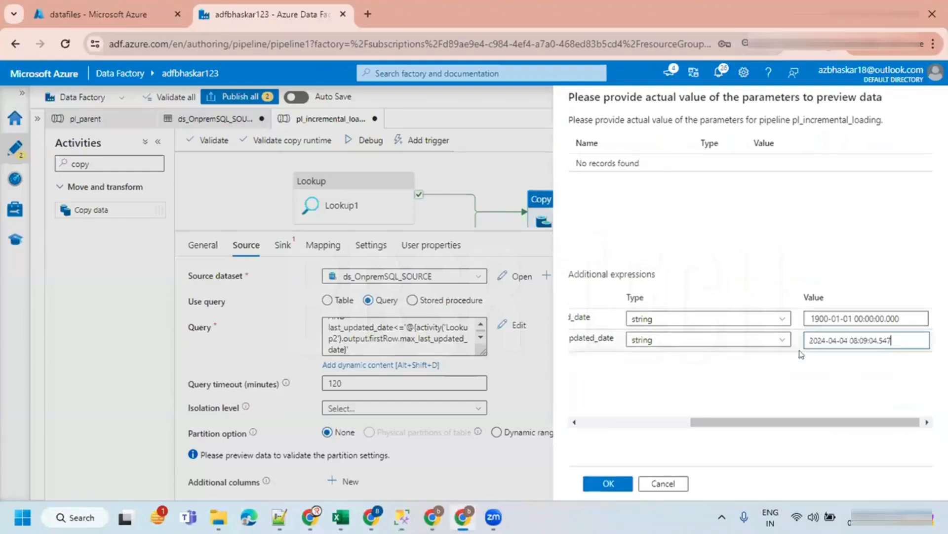
left_click(600, 487)
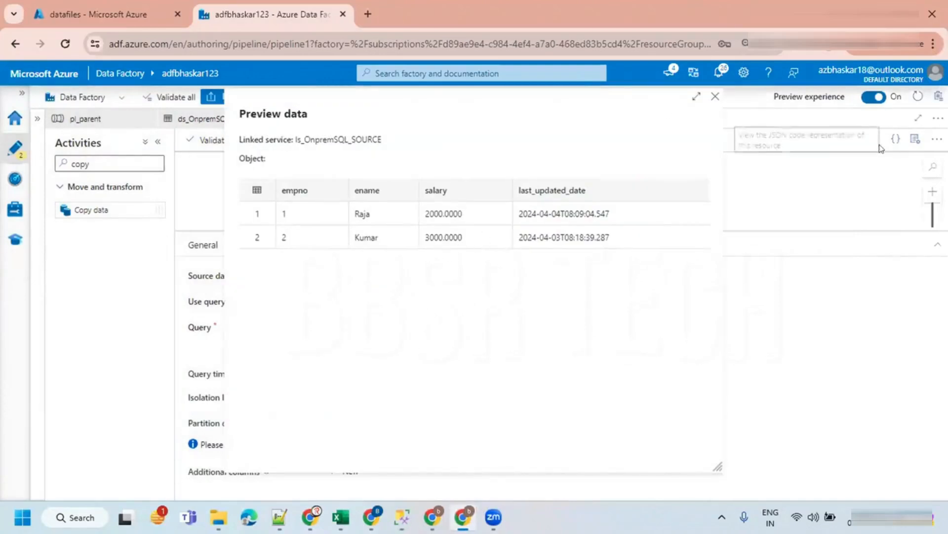
left_click(715, 97)
- Set Copy data1's sink dataset to ds_OnpremSQL_TARGET
scroll(387, 338, "down", 1)
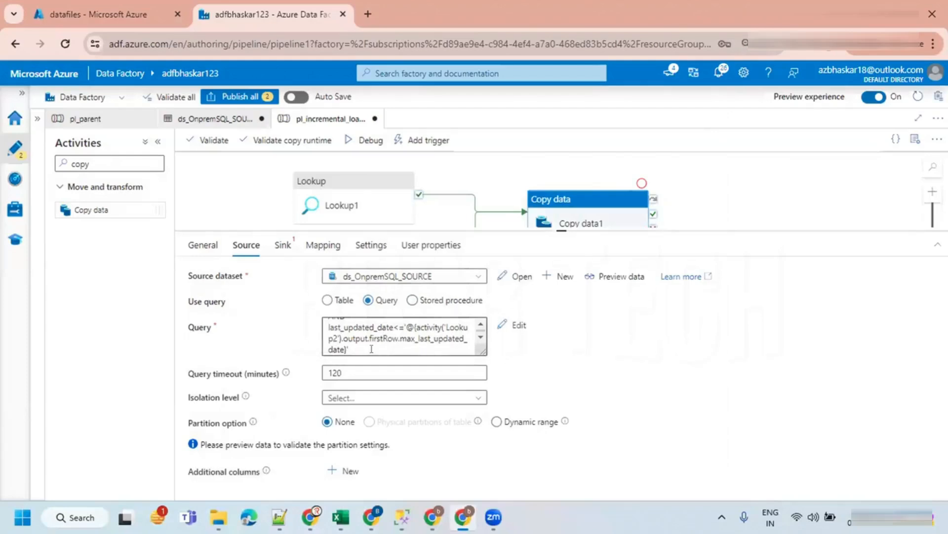
left_click_drag(561, 230, 562, 333)
left_click(283, 349)
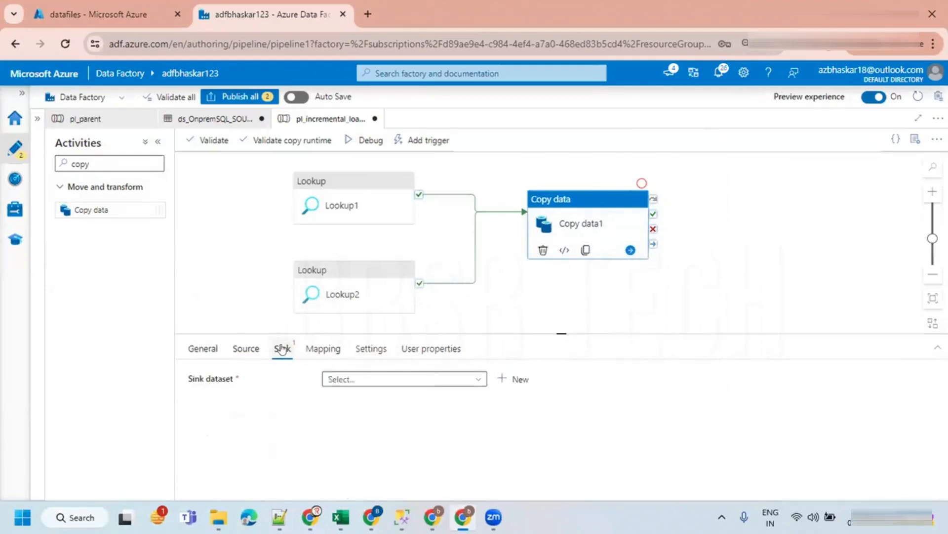
left_click_drag(552, 330, 561, 262)
left_click(395, 307)
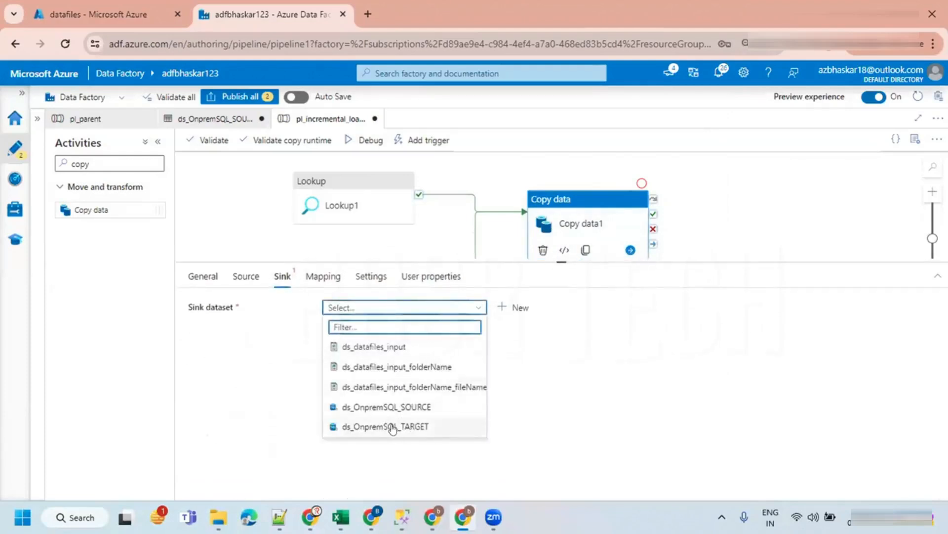
left_click(388, 427)
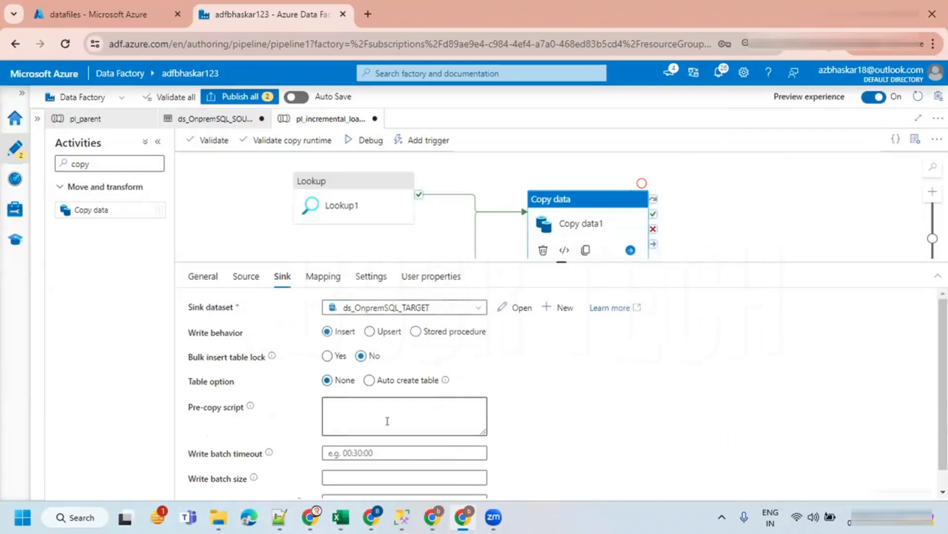
left_click(419, 306)
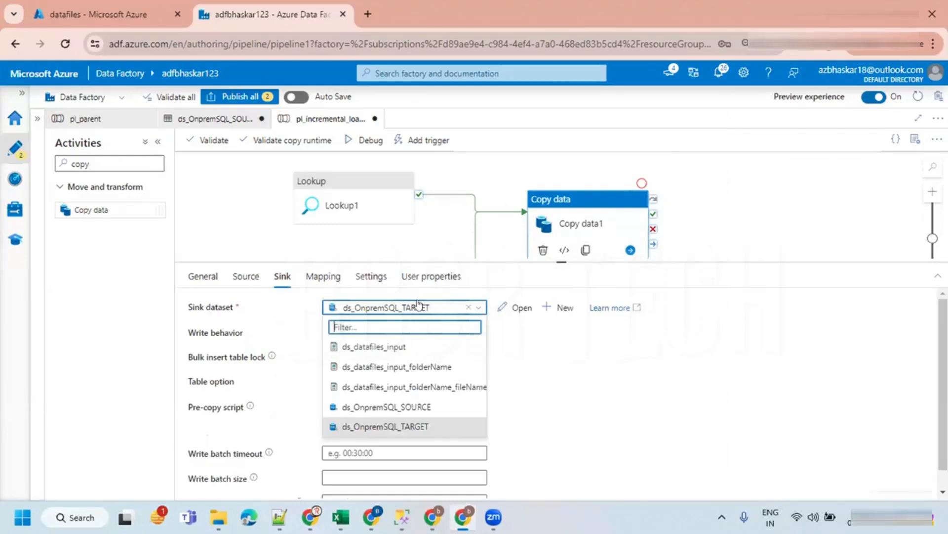
left_click(419, 306)
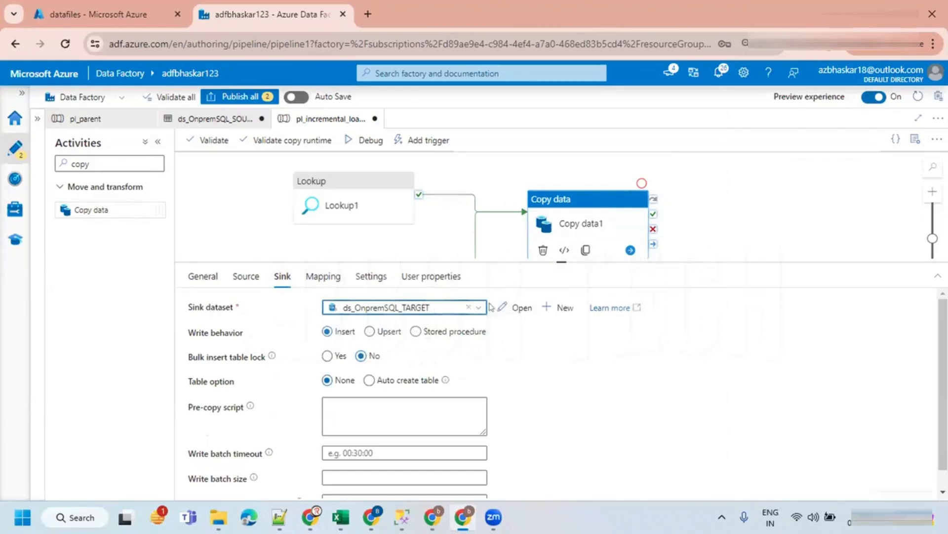
- Open the ds_OnpremSQL_TARGET sink dataset and set its table to dbo.employee
left_click(520, 307)
left_click(310, 364)
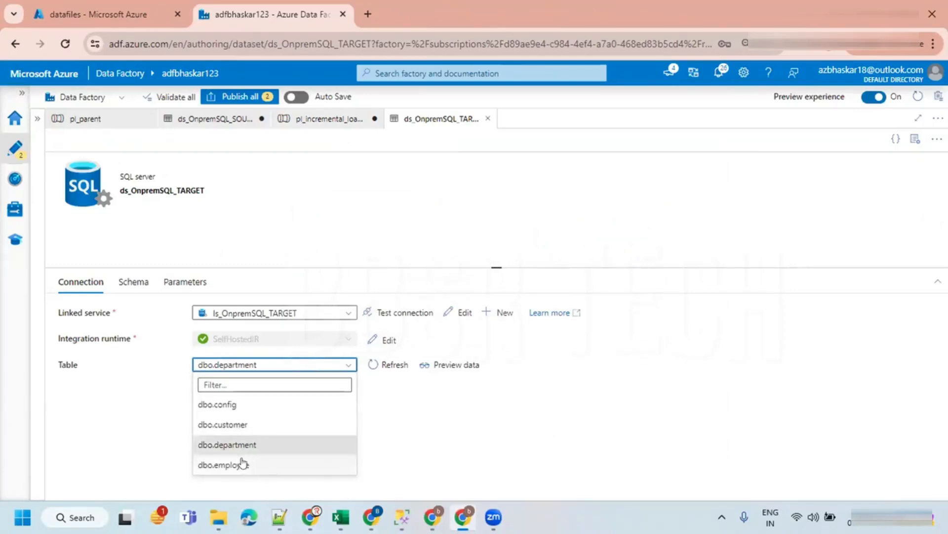
left_click(241, 464)
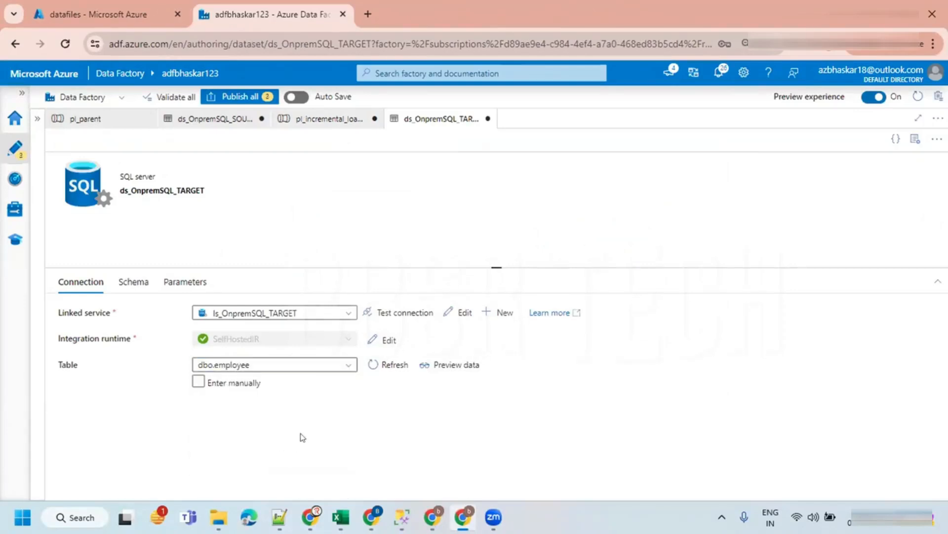
- Return to the pl_incremental_loading pipeline and preview the data returned by Lookup1's config query
left_click(317, 126)
left_click(406, 120)
left_click(311, 119)
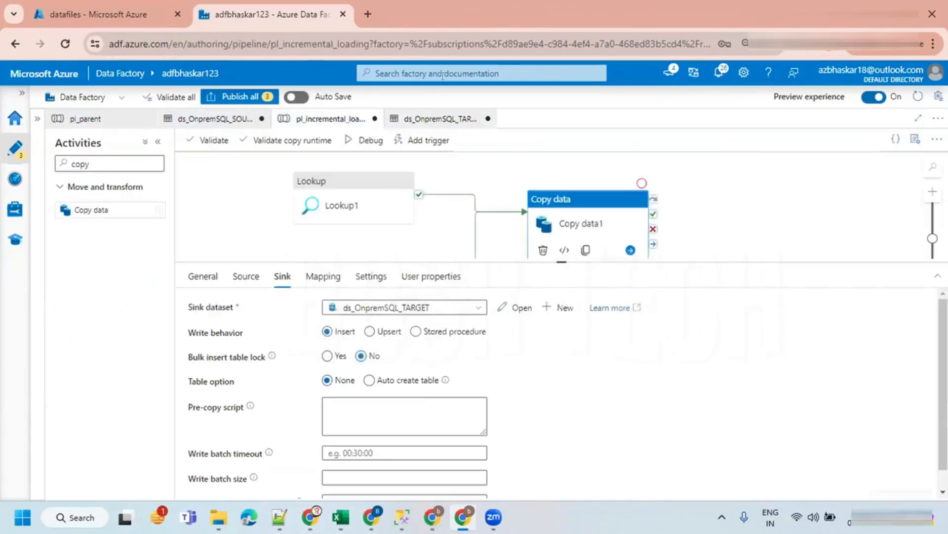
left_click(341, 190)
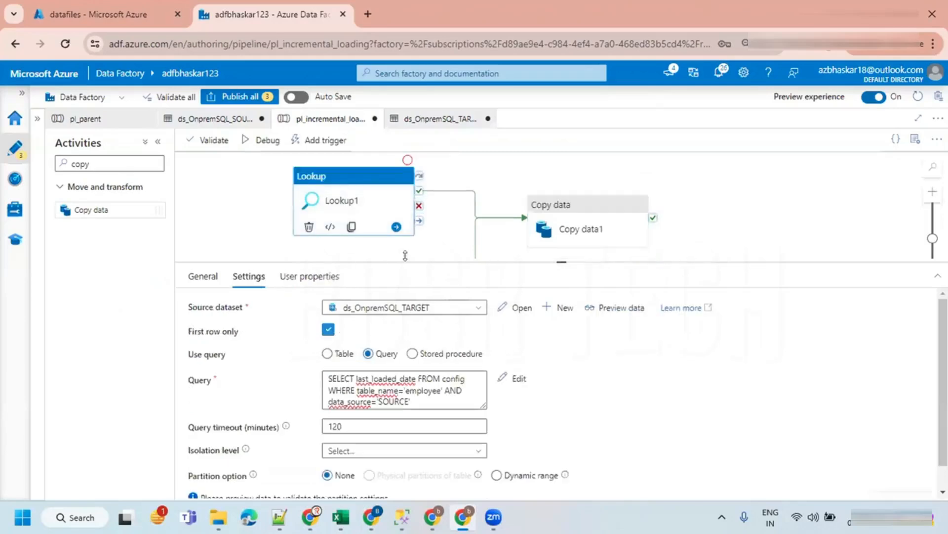
left_click_drag(405, 262, 403, 357)
left_click(349, 278)
left_click(343, 193)
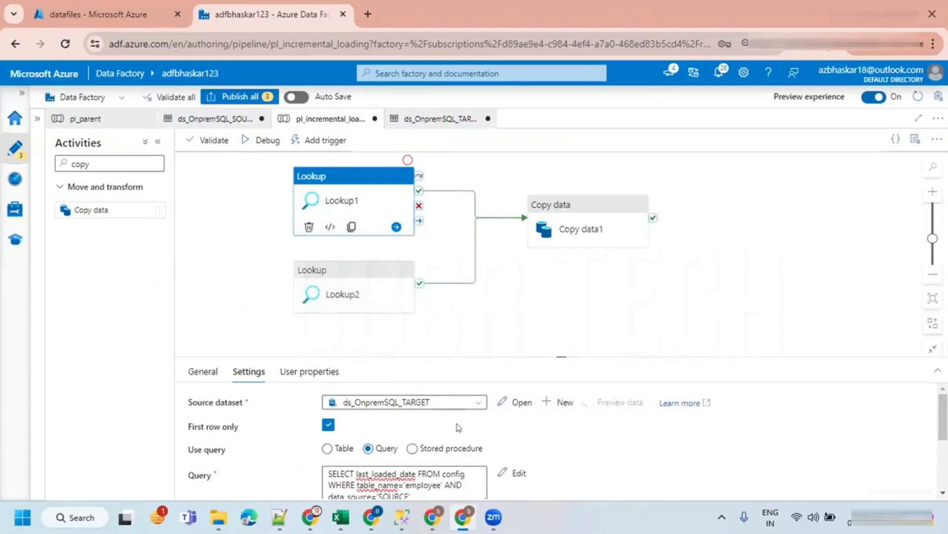
left_click_drag(557, 357, 560, 284)
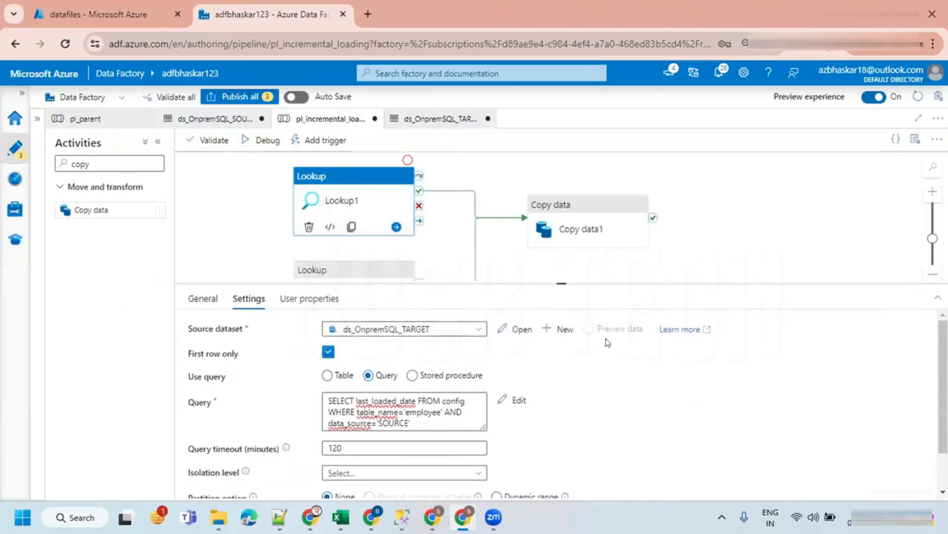
left_click(618, 329)
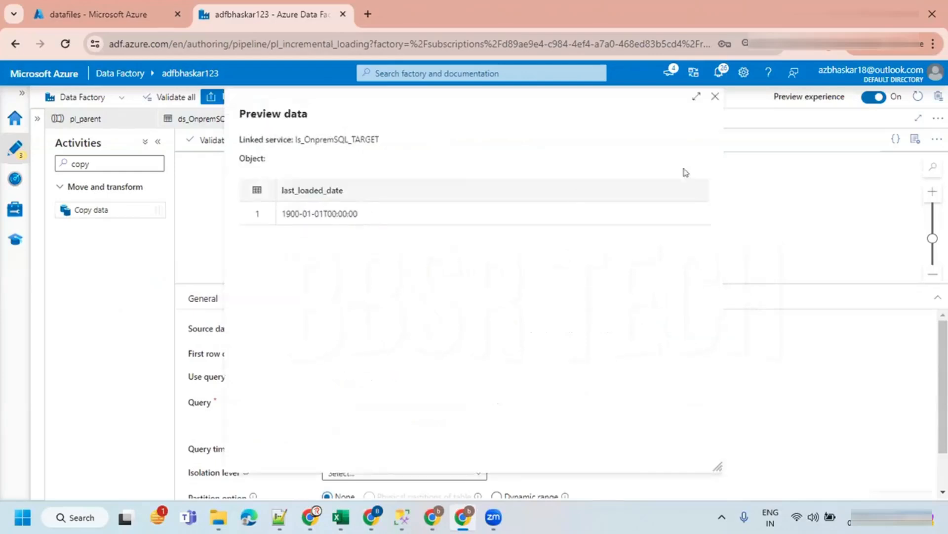
left_click(715, 99)
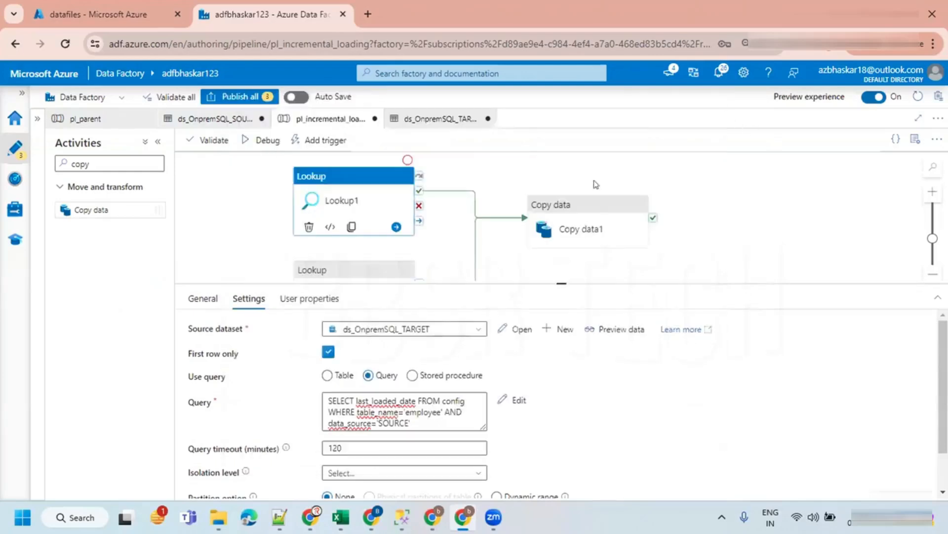
- Import schemas into Copy data1's mapping, accepting the supplied Lookup1 and Lookup2 expression values
left_click(580, 231)
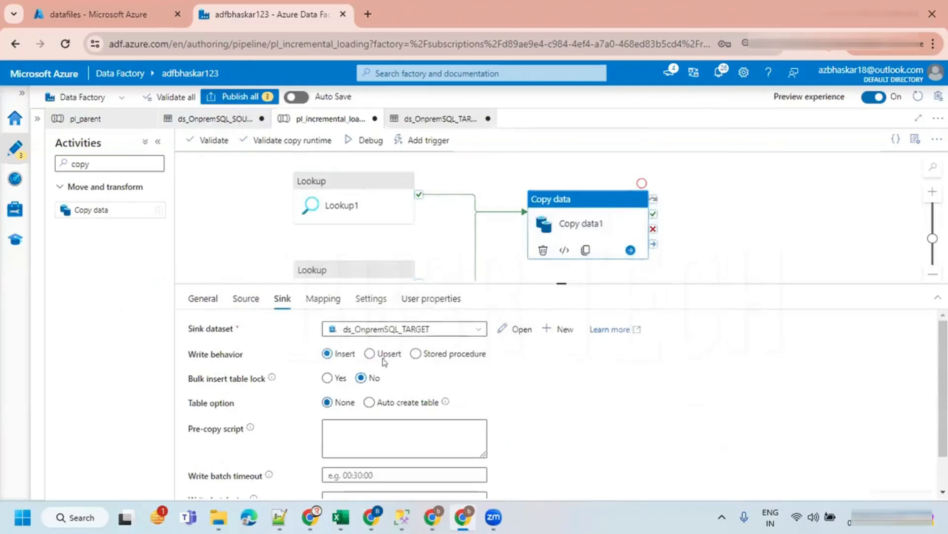
left_click_drag(520, 279, 522, 373)
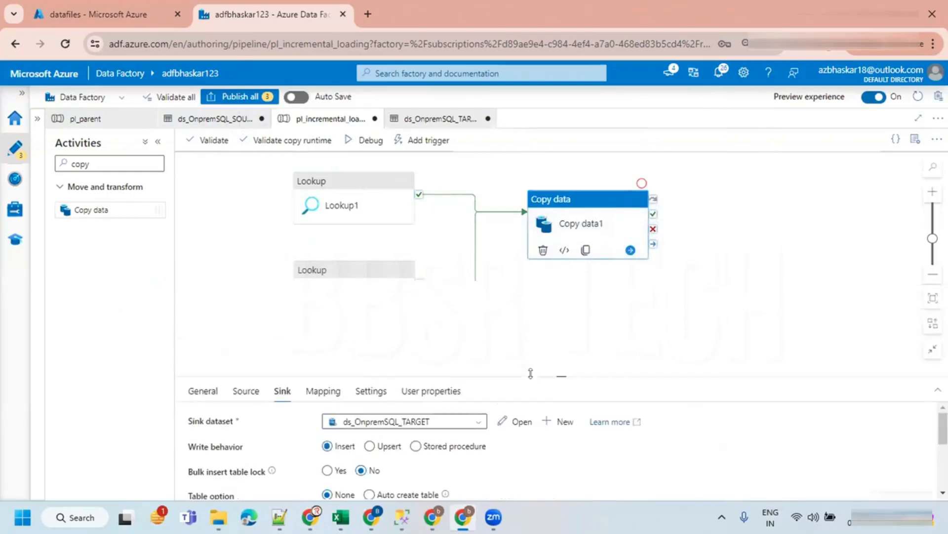
left_click(330, 393)
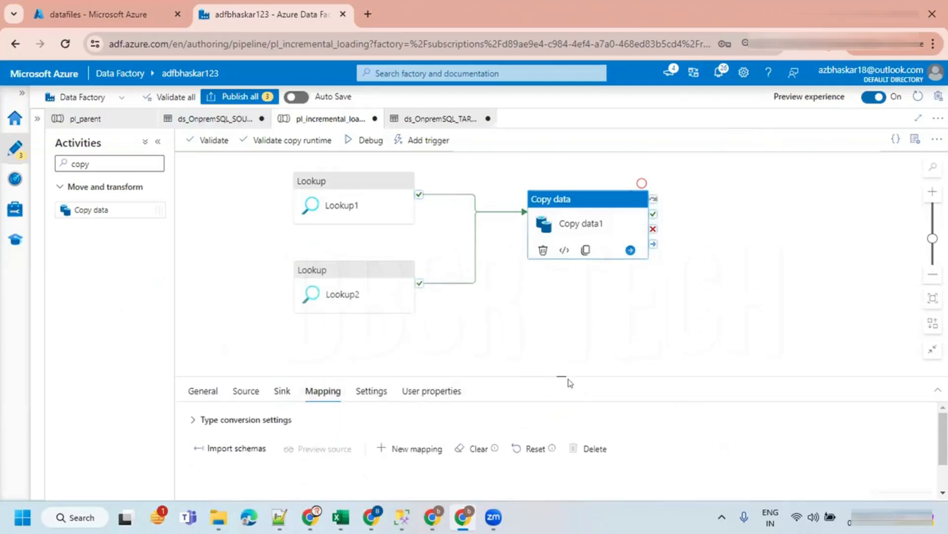
left_click_drag(562, 373, 559, 227)
left_click(247, 296)
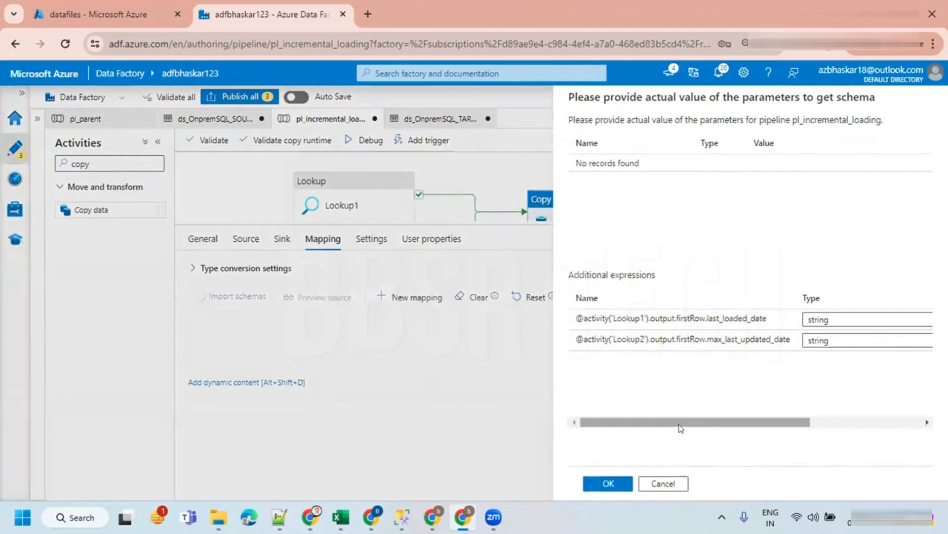
left_click_drag(684, 422, 873, 420)
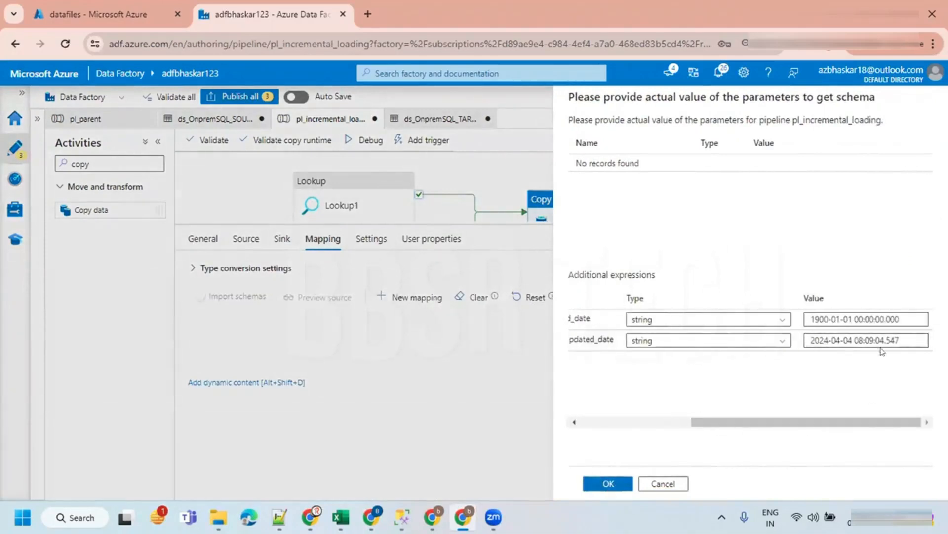
left_click(609, 483)
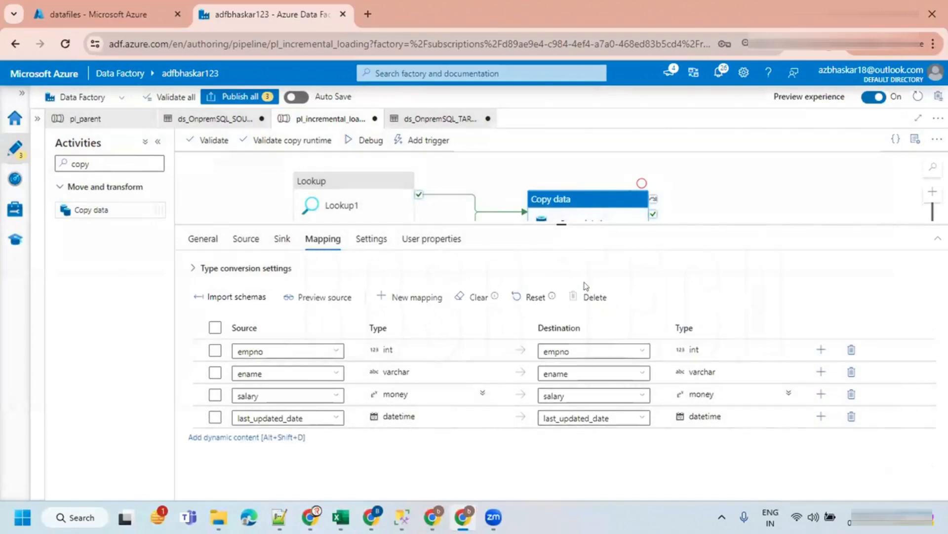
- Reposition Copy data1 on the canvas so it sits between the two Lookup activities
left_click_drag(572, 221, 572, 326)
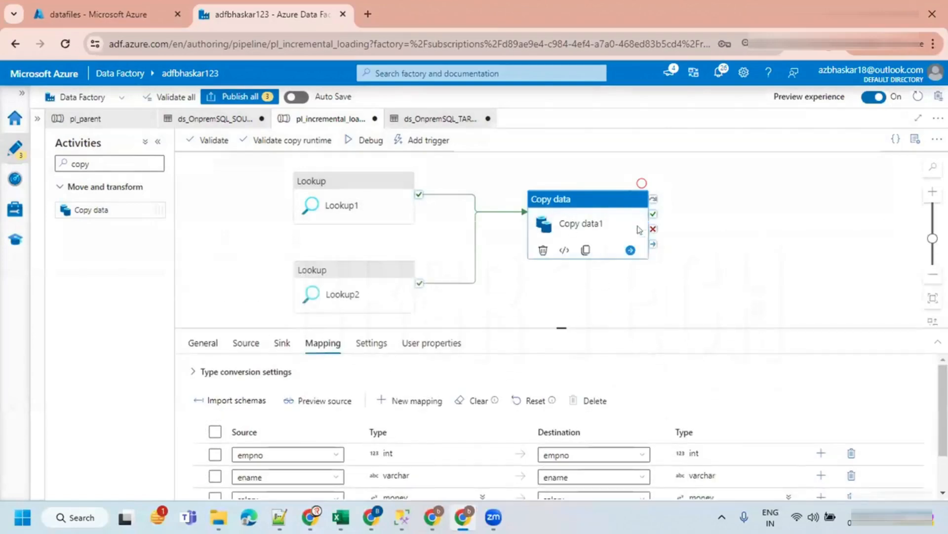
left_click(500, 263)
left_click_drag(557, 222, 554, 249)
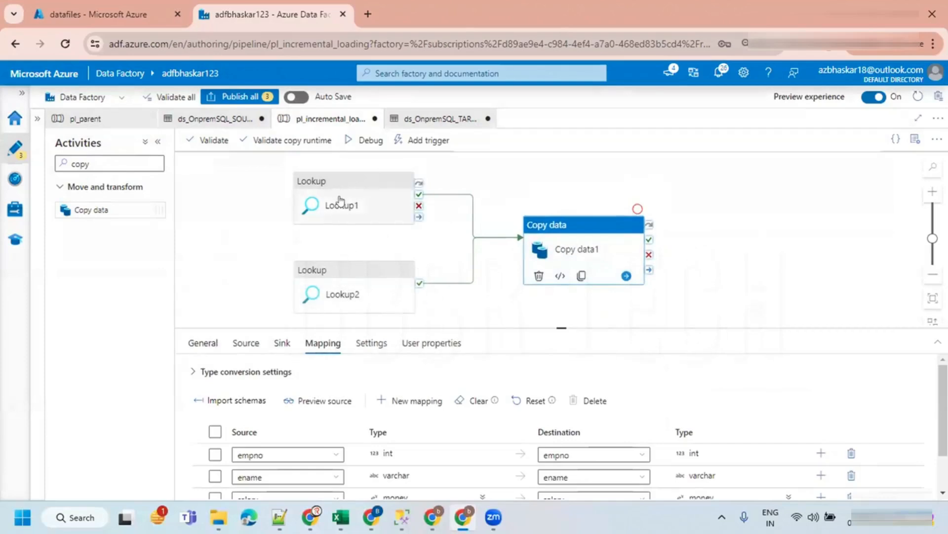
left_click(678, 243)
left_click(572, 223)
left_click(559, 187)
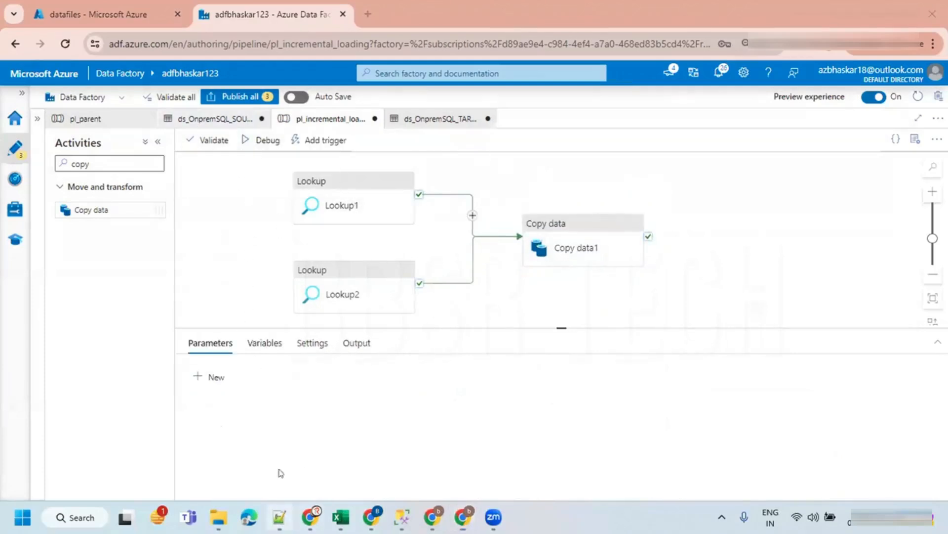
- Switch to Notepad++ and select the GO and CREATE PROCEDURE usp_updateConfig script in the notes
left_click(280, 516)
scroll(373, 284, "down", 5)
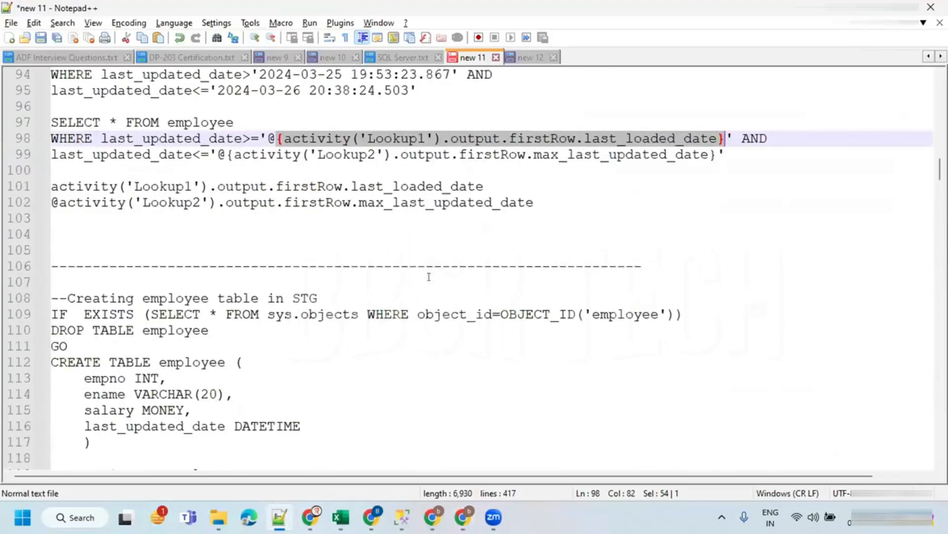
scroll(428, 277, "down", 4)
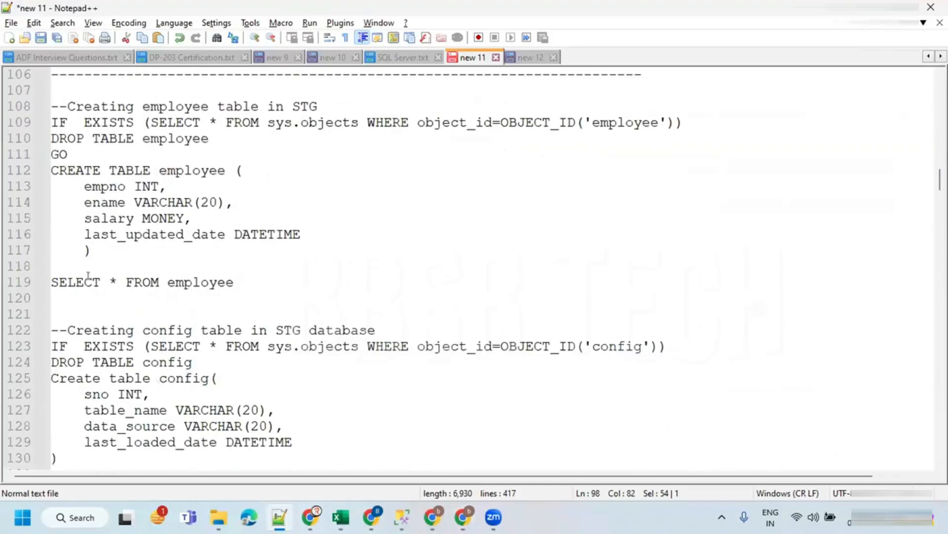
left_click(100, 262)
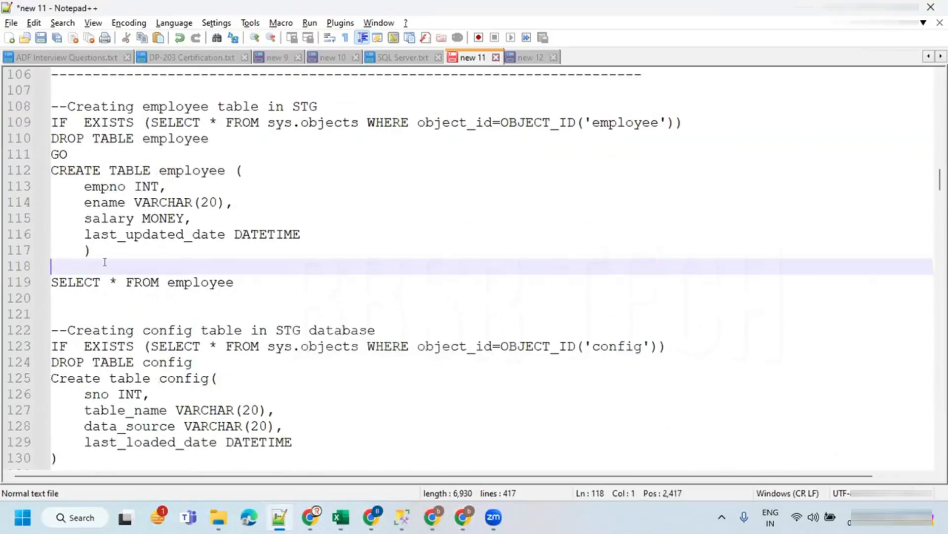
scroll(207, 240, "down", 9)
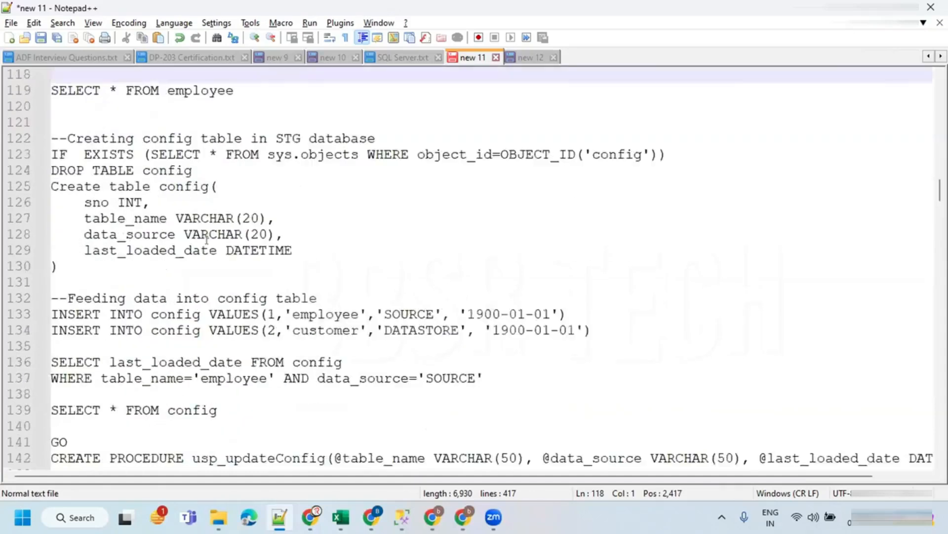
left_click(115, 218)
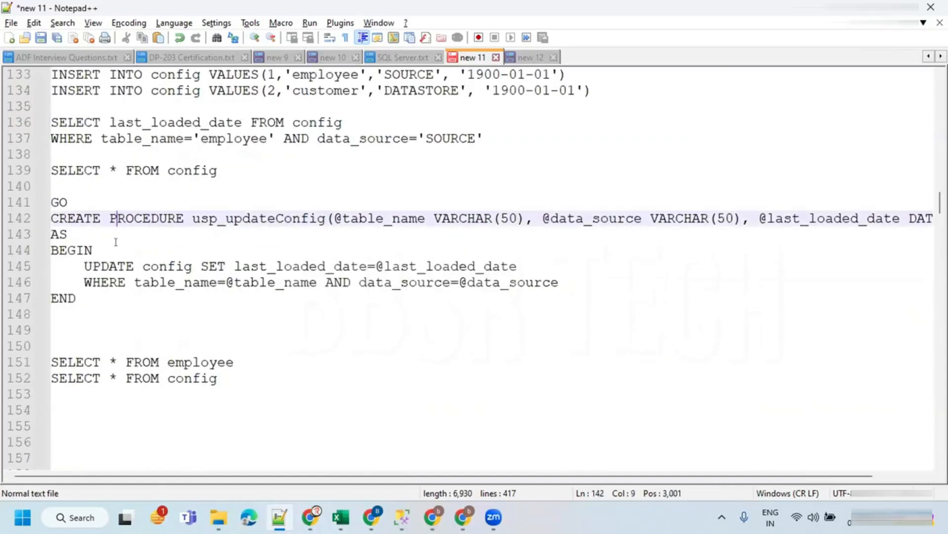
left_click_drag(76, 298, 31, 204)
key("ctrl+c")
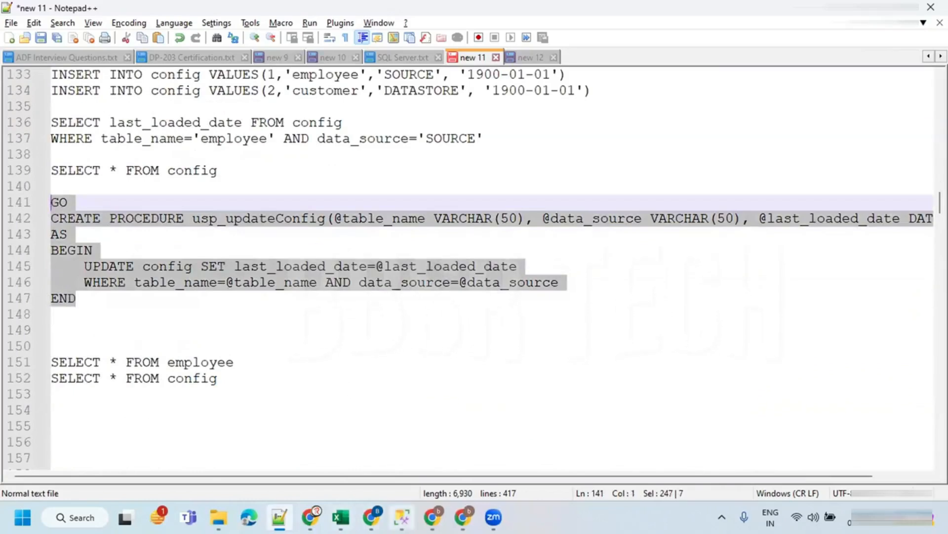
- Paste the usp_updateConfig procedure script into the SSMS query window connected to TARGET and hide the results pane
left_click(401, 516)
left_click(398, 225)
left_click(305, 84)
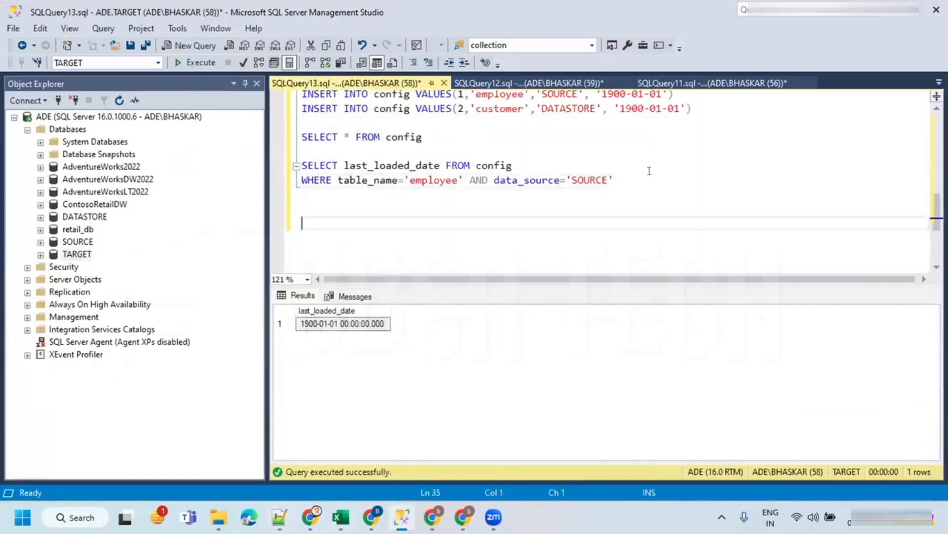
key("ctrl+v")
key("ctrl+r")
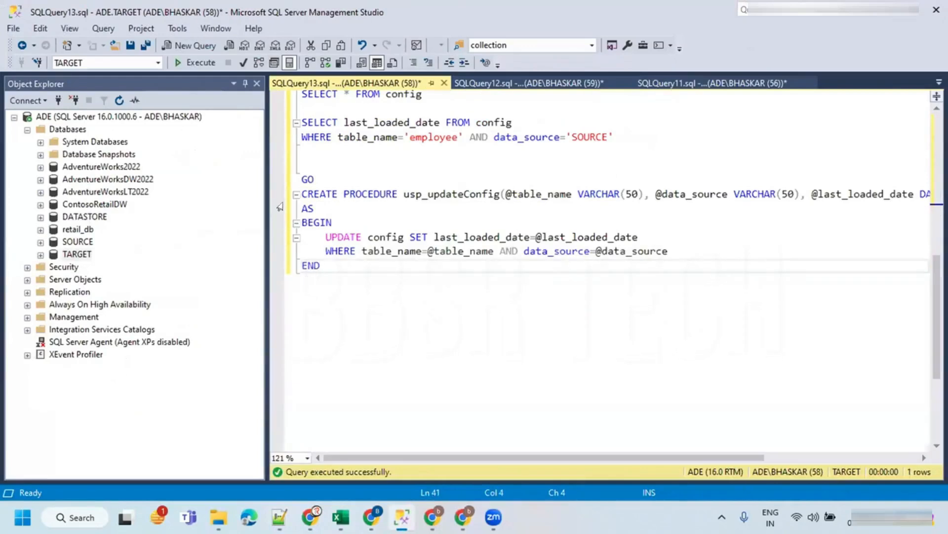
- Review the usp_updateConfig procedure's parameters and its UPDATE statement on the config table
left_click_drag(262, 193, 154, 193)
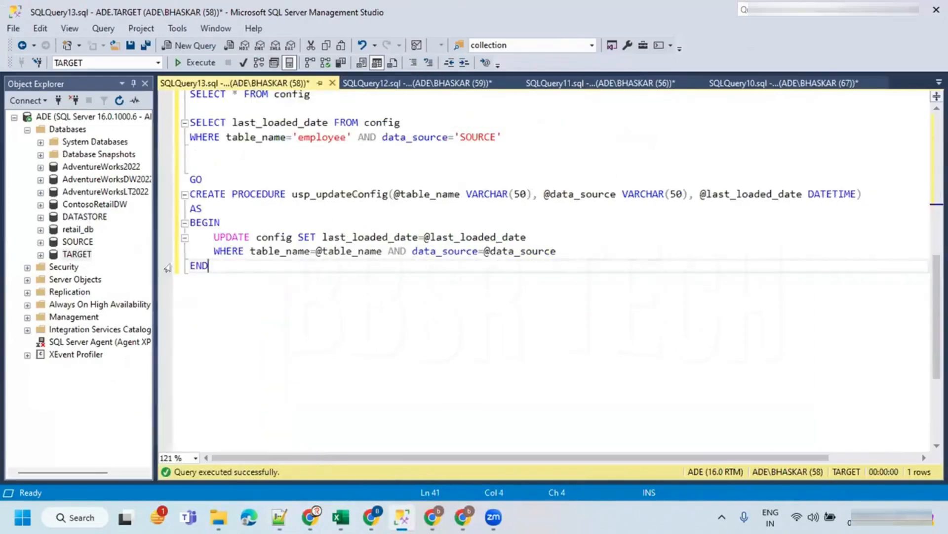
double_click(253, 191)
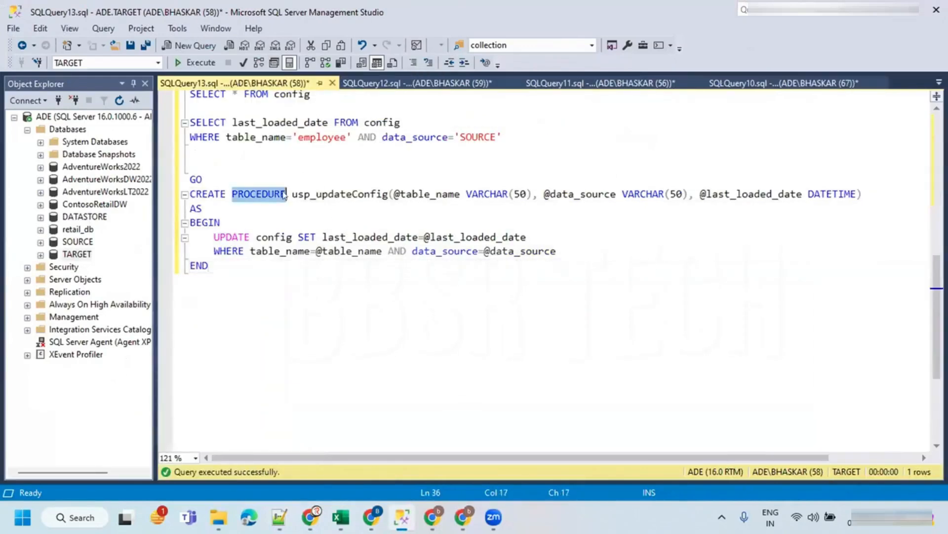
double_click(327, 192)
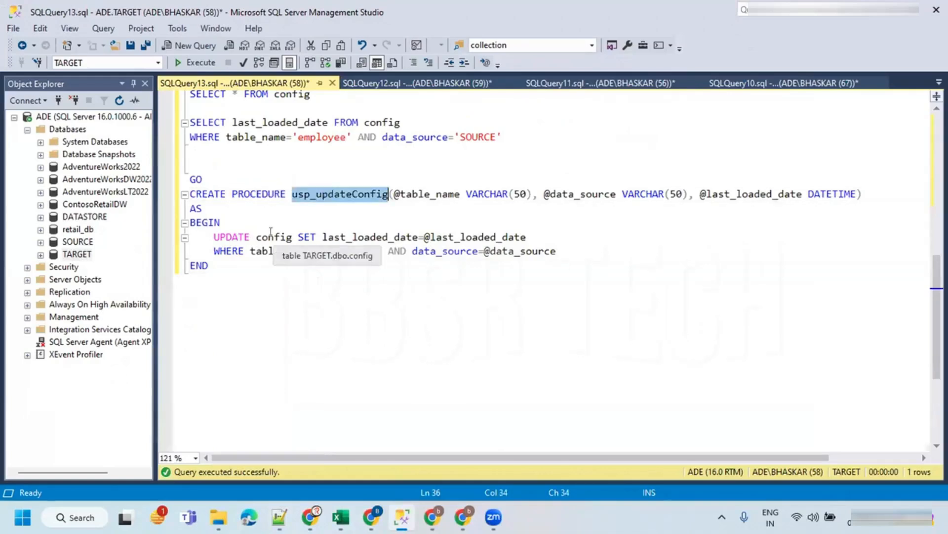
double_click(416, 194)
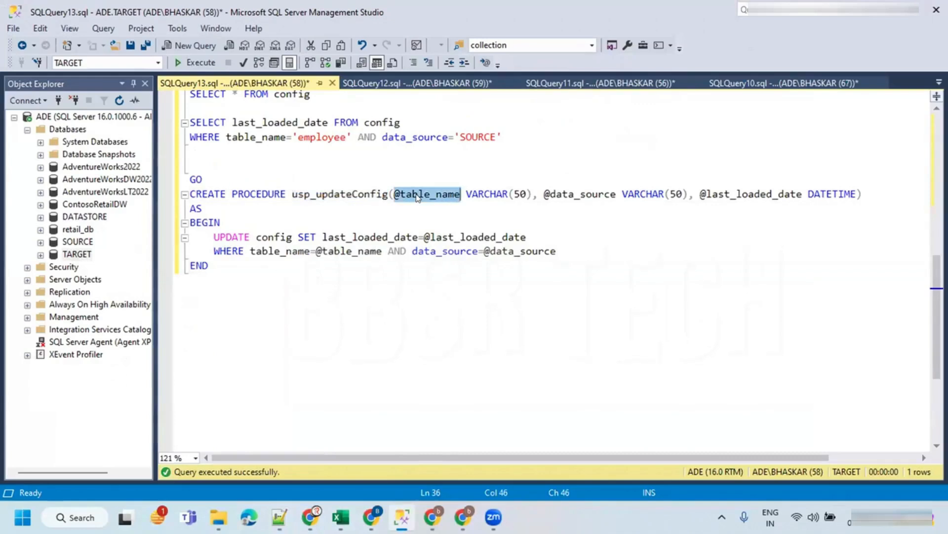
double_click(546, 194)
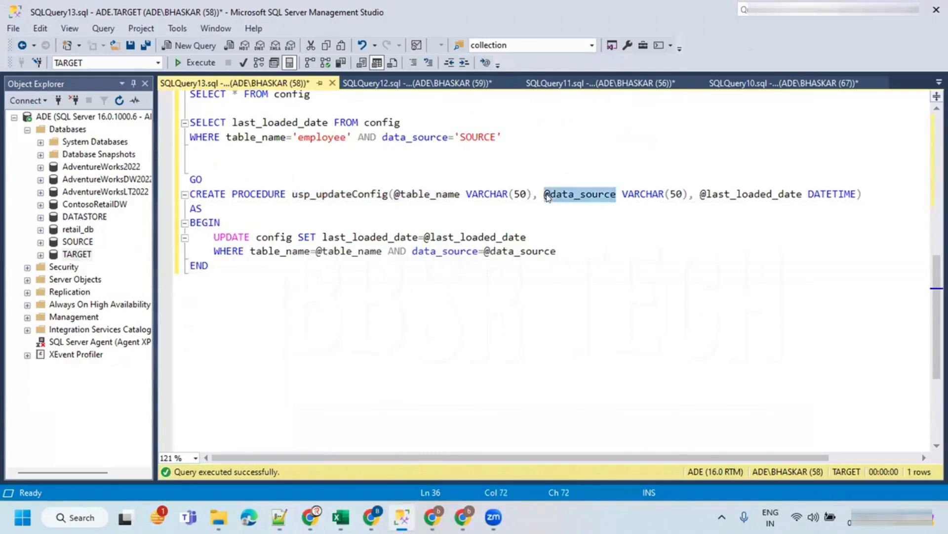
double_click(709, 192)
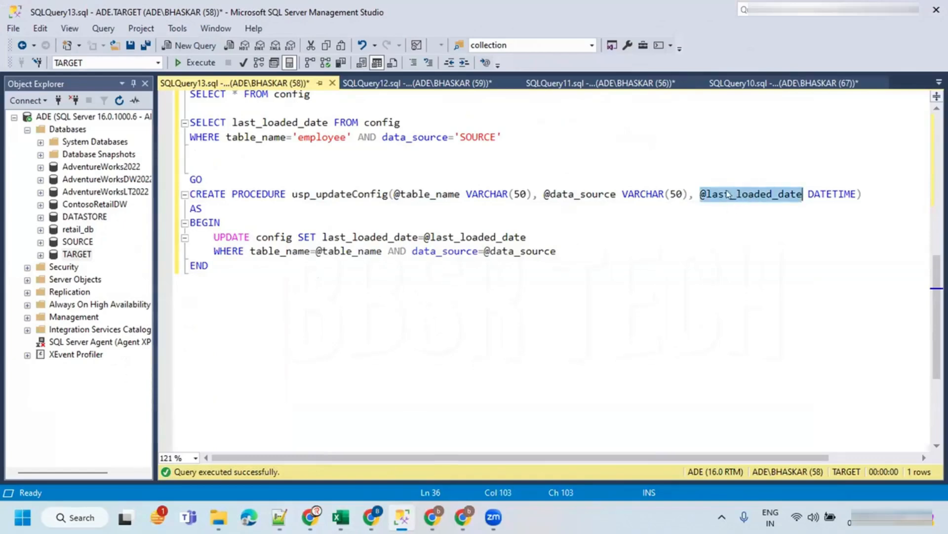
left_click_drag(393, 192, 801, 189)
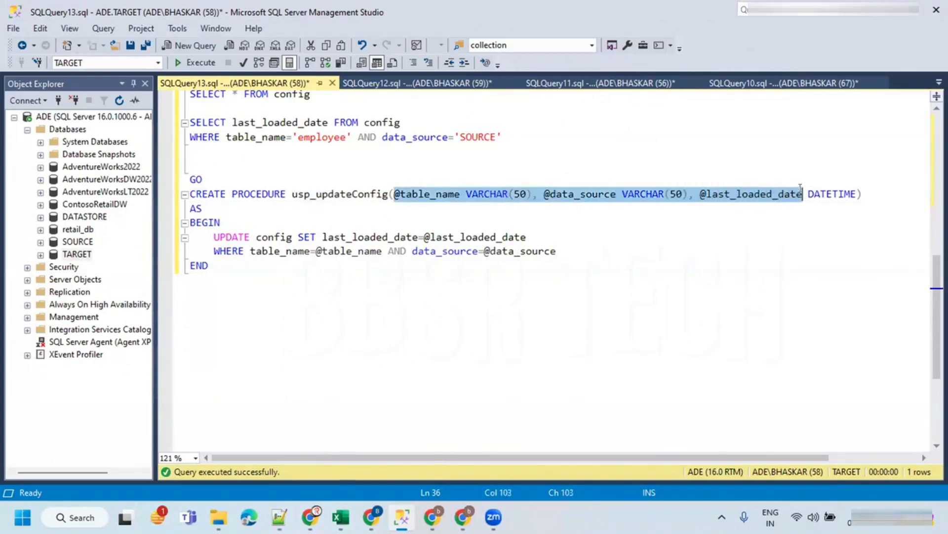
double_click(225, 236)
left_click(223, 236)
double_click(224, 236)
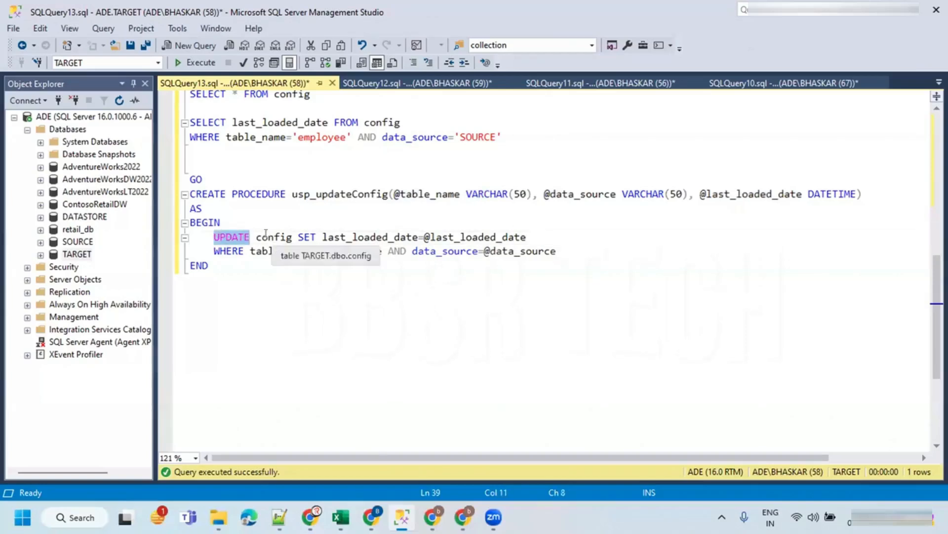
double_click(270, 237)
double_click(340, 238)
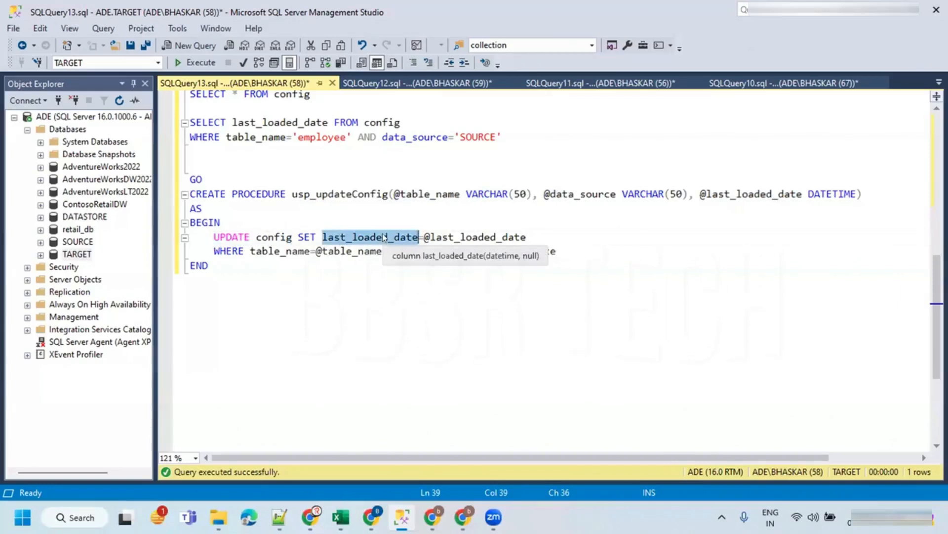
left_click(453, 238)
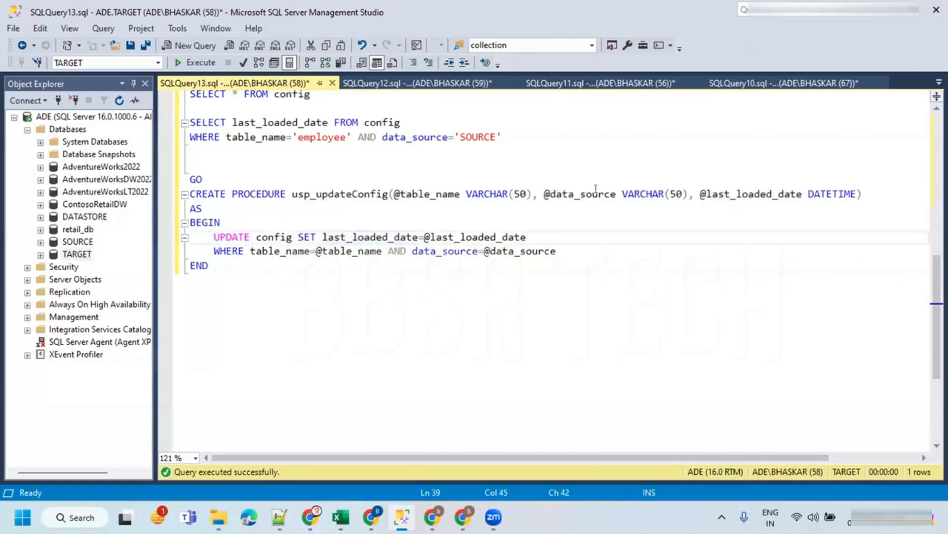
- Execute the GO and CREATE PROCEDURE usp_updateConfig script against the TARGET database and hide the results pane
double_click(730, 195)
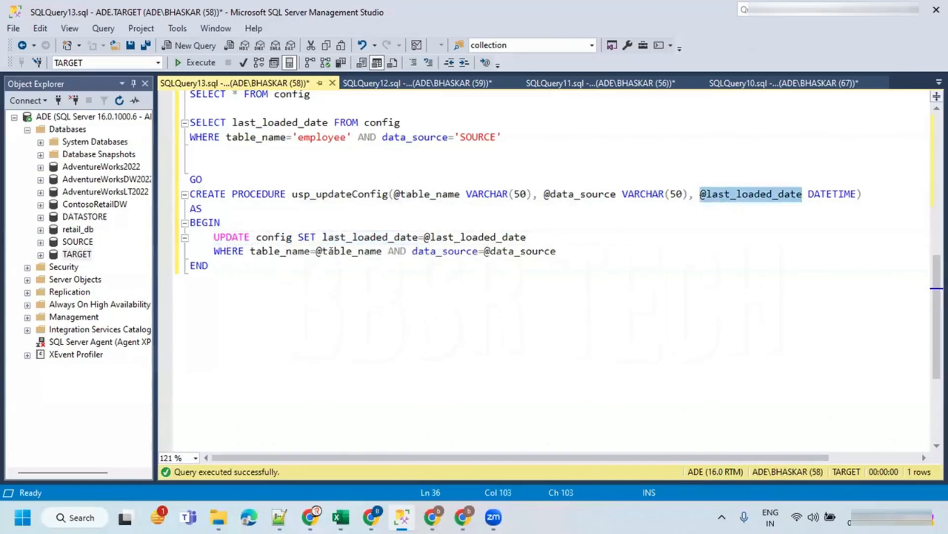
double_click(267, 250)
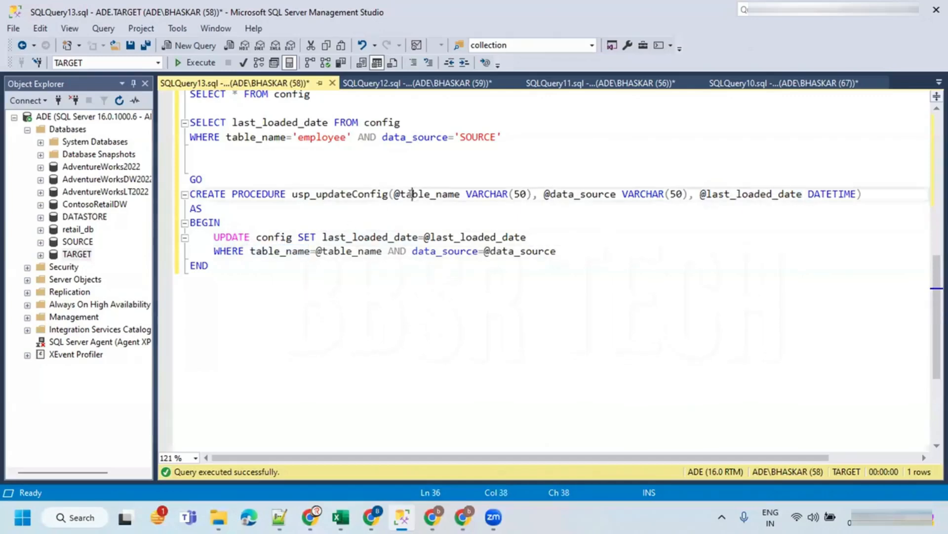
double_click(412, 196)
double_click(434, 252)
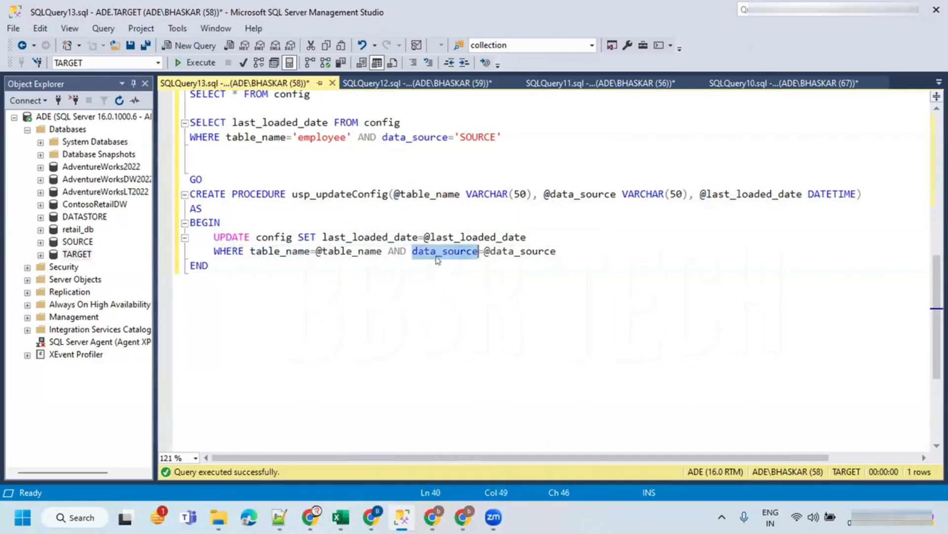
double_click(552, 194)
left_click(423, 251)
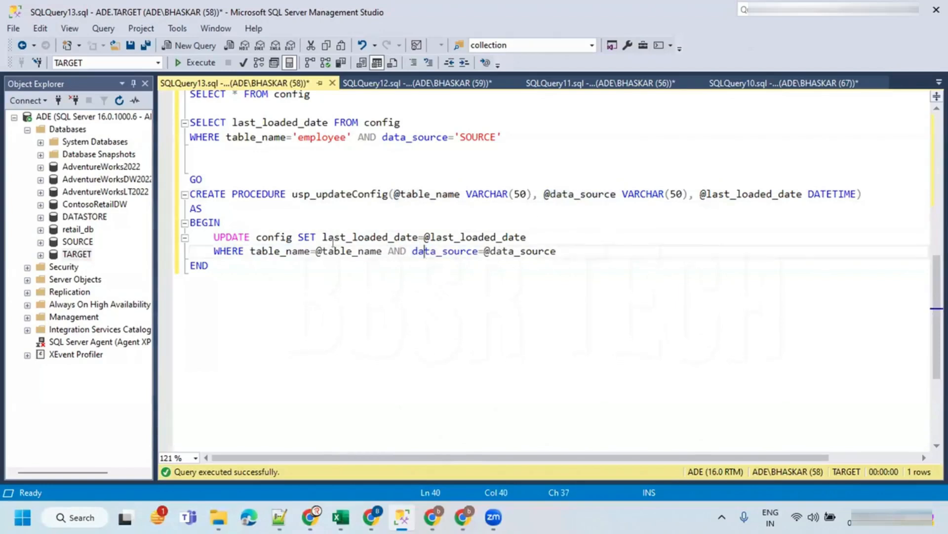
left_click_drag(228, 262, 189, 179)
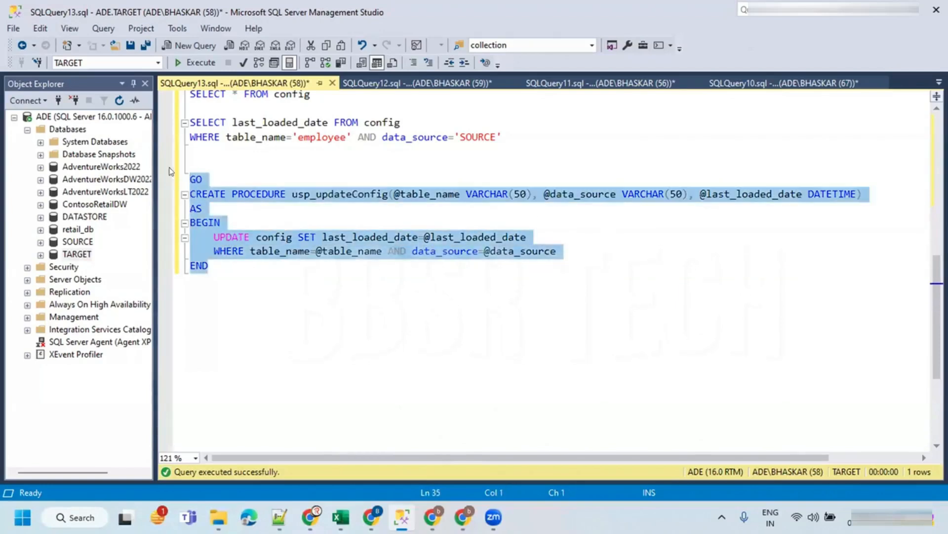
left_click(192, 63)
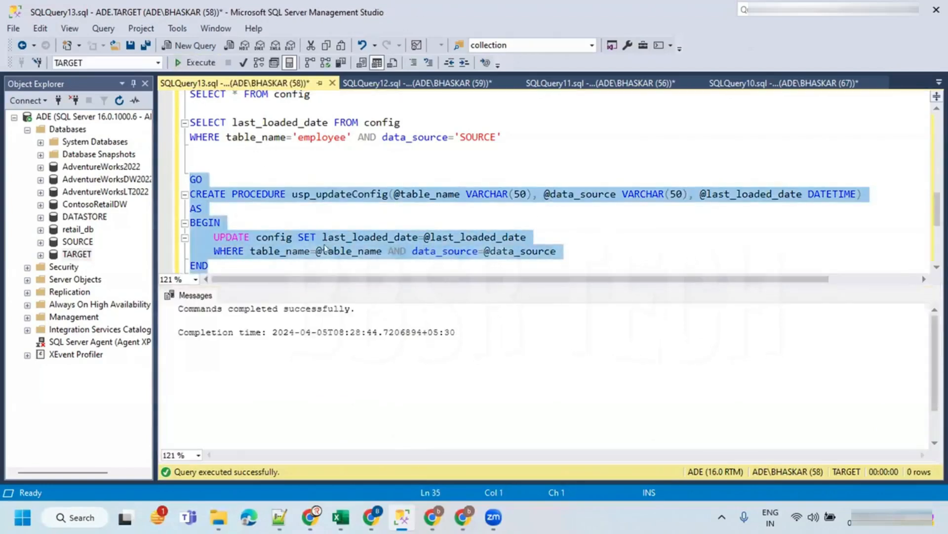
key("ctrl+r")
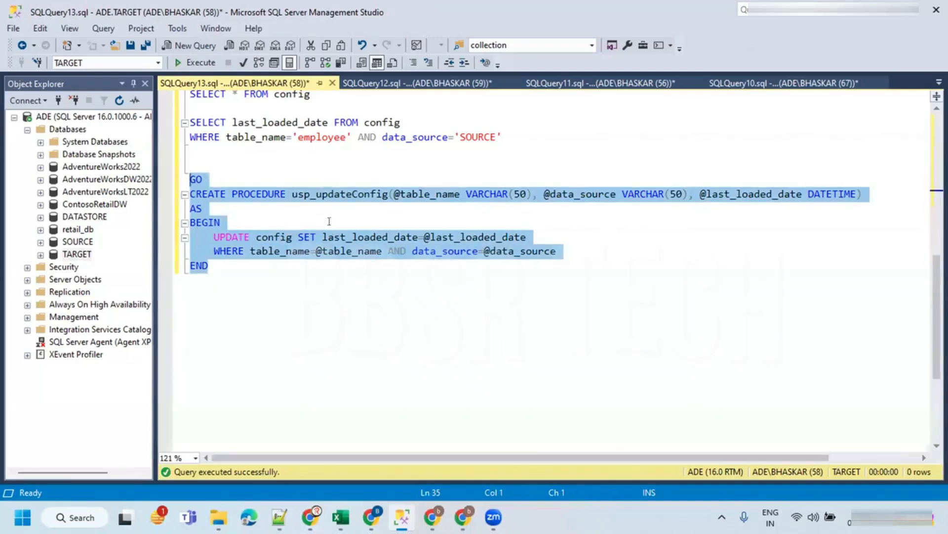
- Switch to the Data Factory pipeline and add a Stored procedure activity to the canvas beside Copy data1
double_click(340, 194)
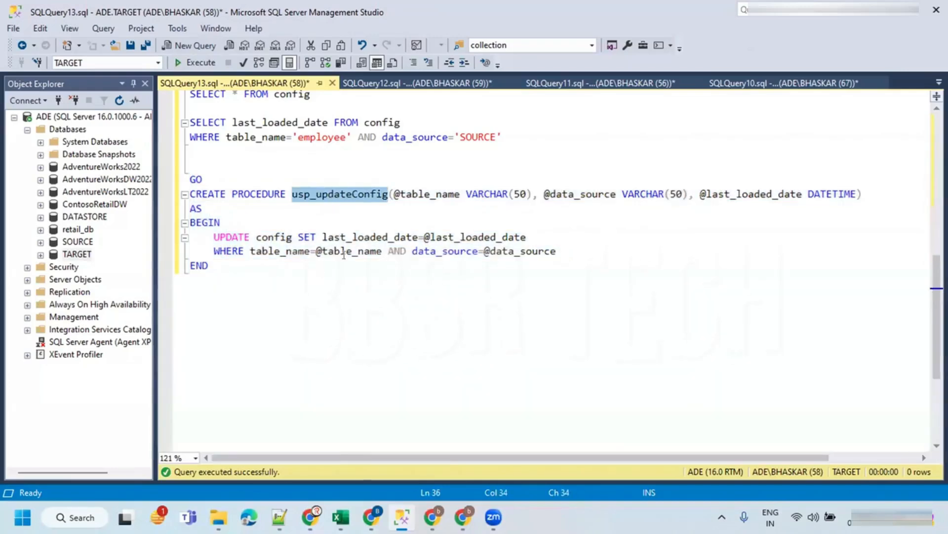
key("alt+Tab")
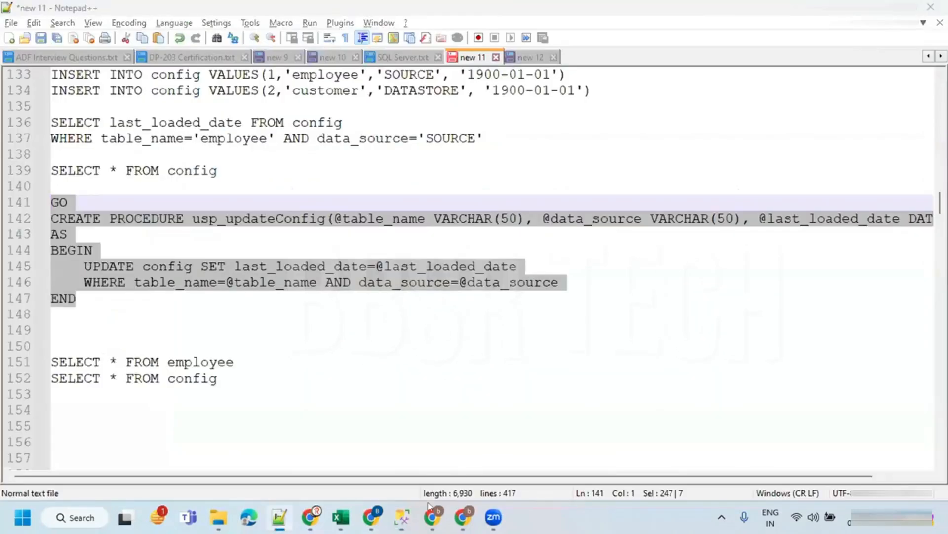
key("alt+Tab")
key("alt+Tab")
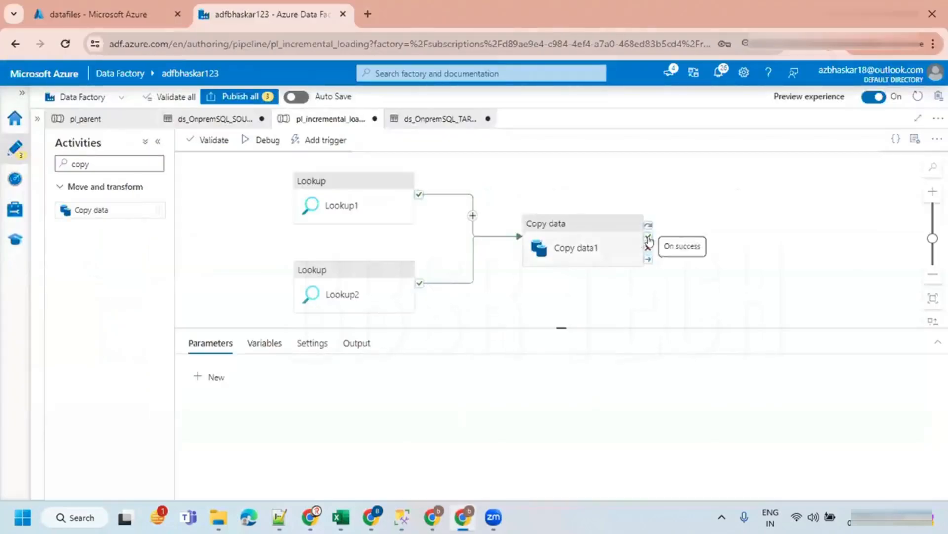
left_click_drag(94, 163, 43, 165)
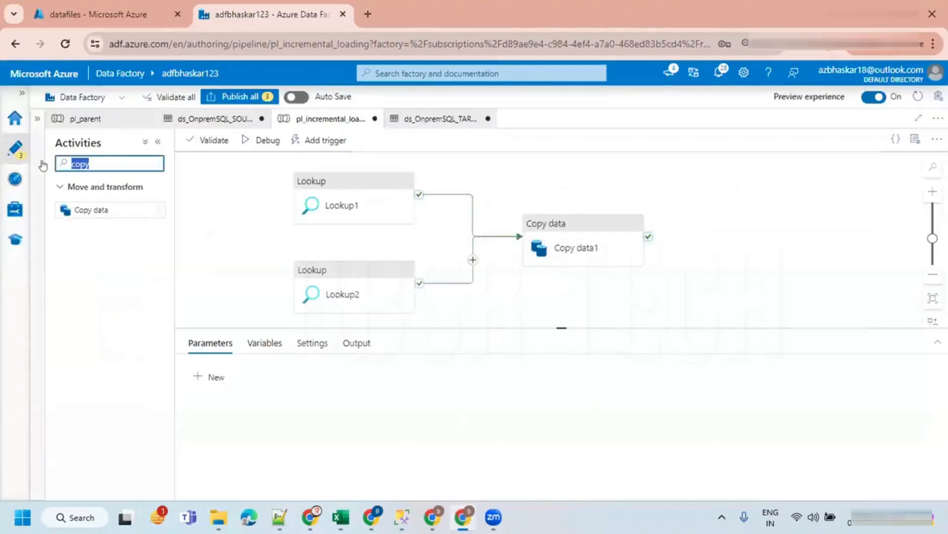
type("store")
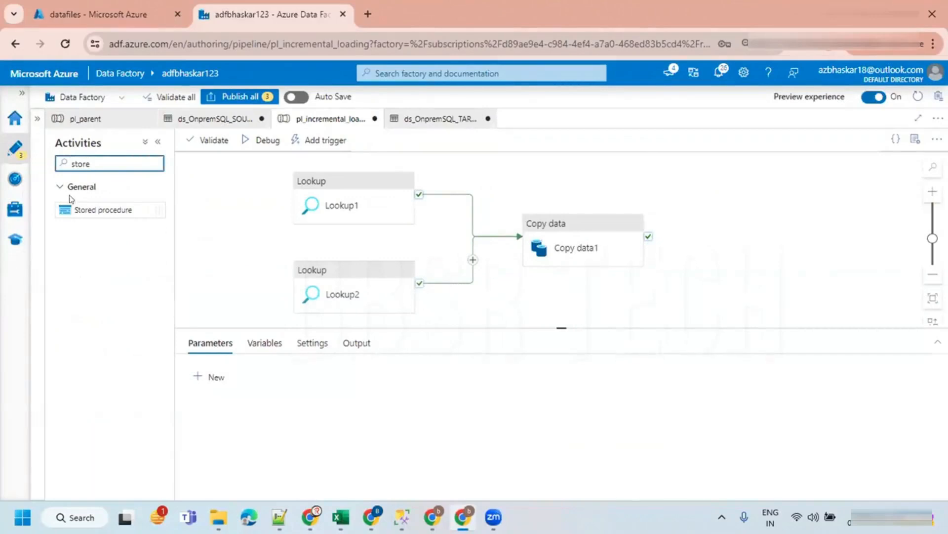
left_click_drag(78, 207, 723, 230)
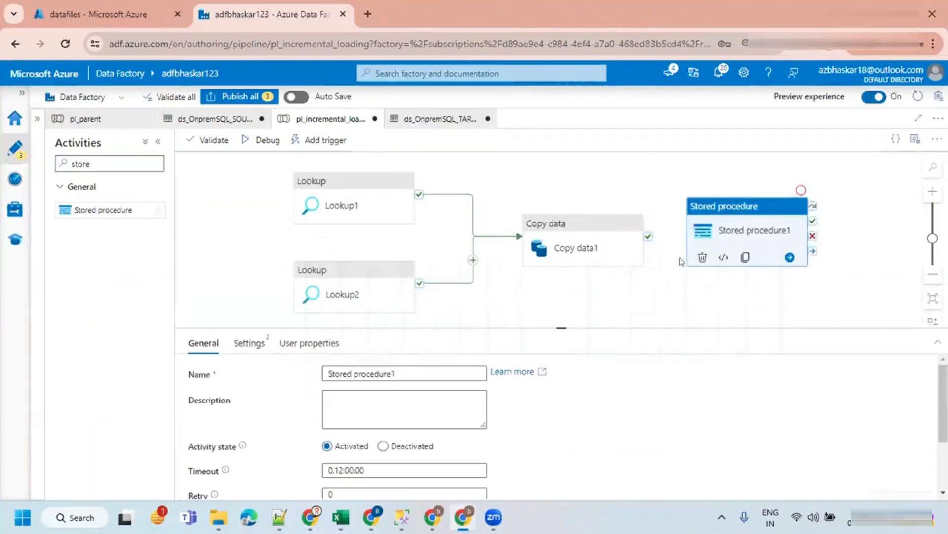
- Connect Copy data1's success output to the Stored procedure activity and open its settings
left_click_drag(649, 243, 741, 237)
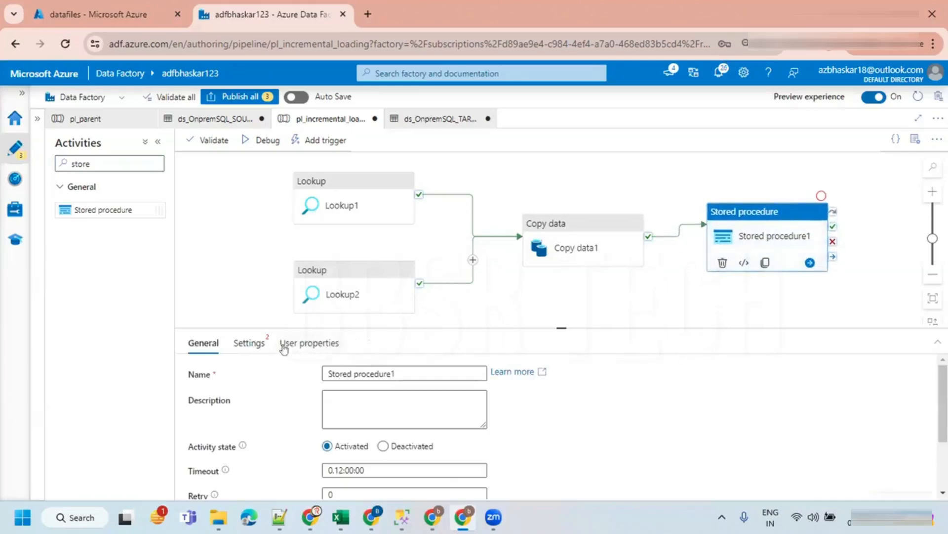
left_click(254, 343)
left_click_drag(512, 327, 515, 243)
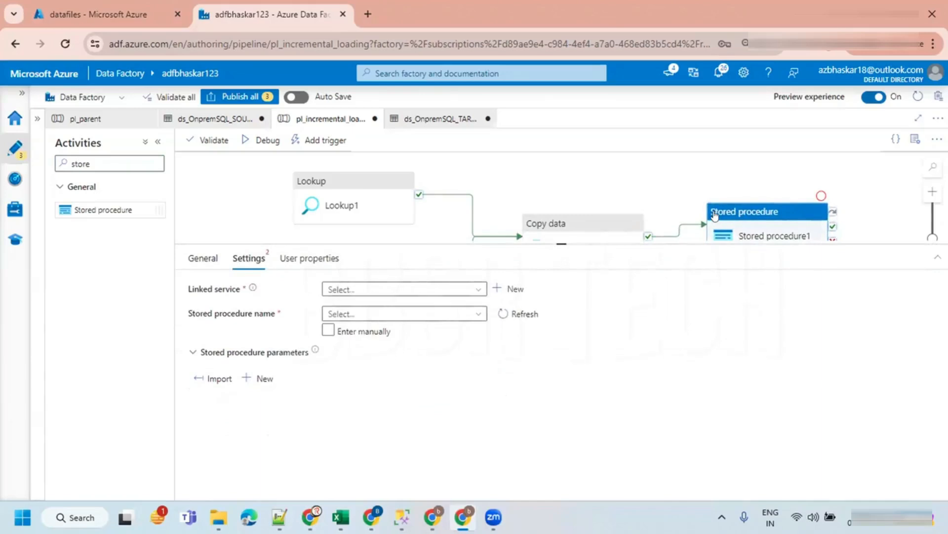
- Set the linked service to ls_OnpremSQL_TARGET and the stored procedure name to [dbo].[usp_updateConfig]
left_click(363, 288)
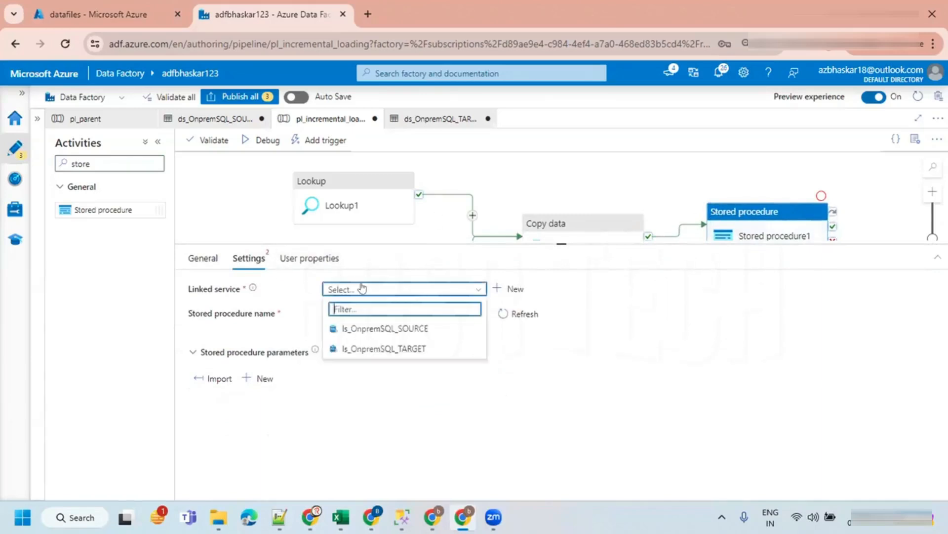
left_click(405, 348)
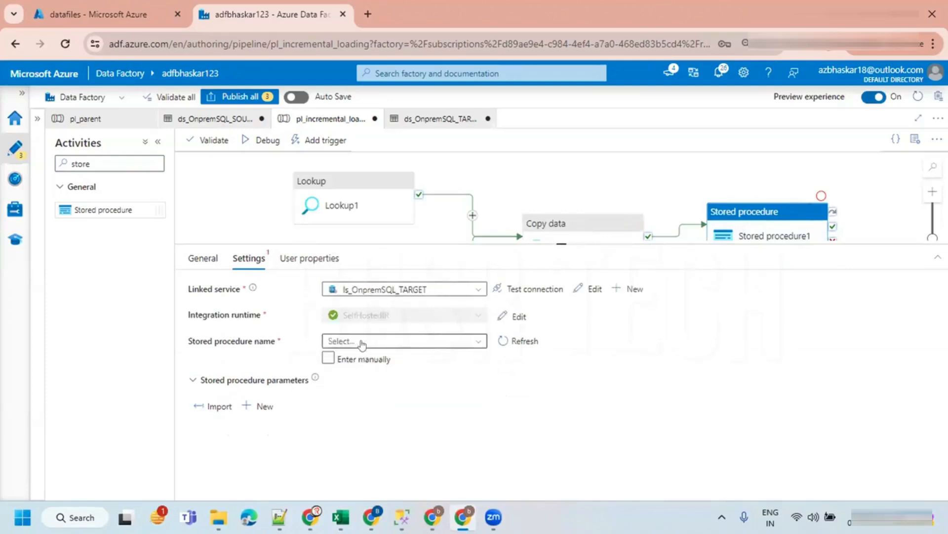
left_click(360, 343)
left_click(370, 381)
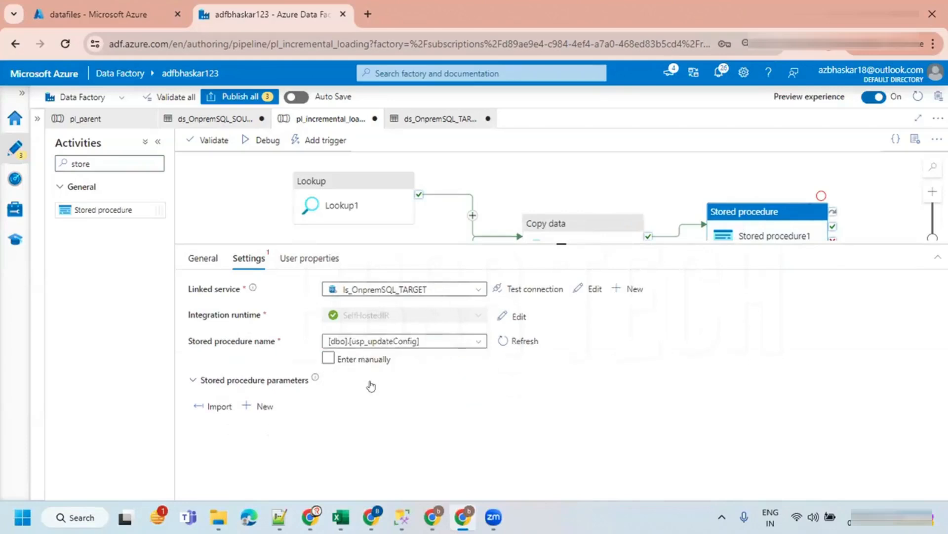
- Import the stored procedure's parameters into the activity settings
left_click_drag(574, 239, 563, 197)
left_click(219, 361)
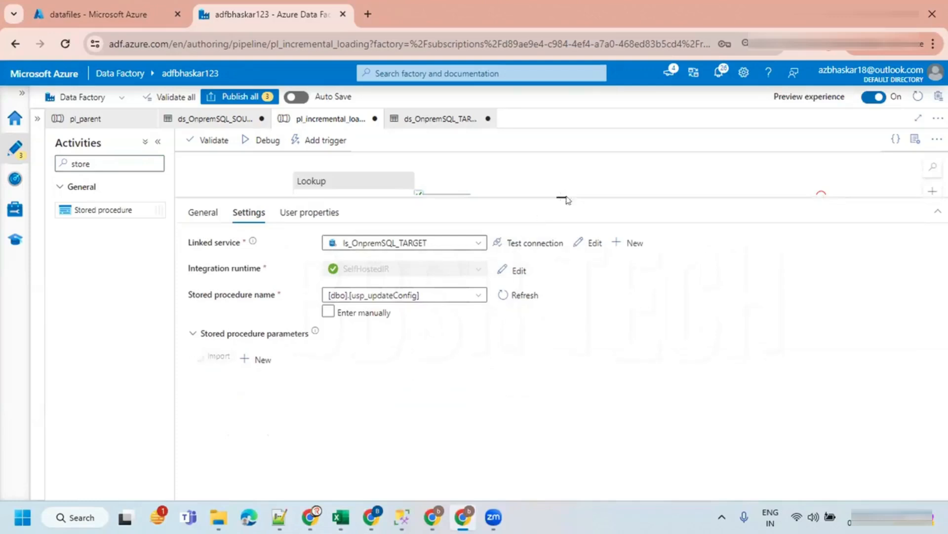
left_click_drag(563, 196, 562, 226)
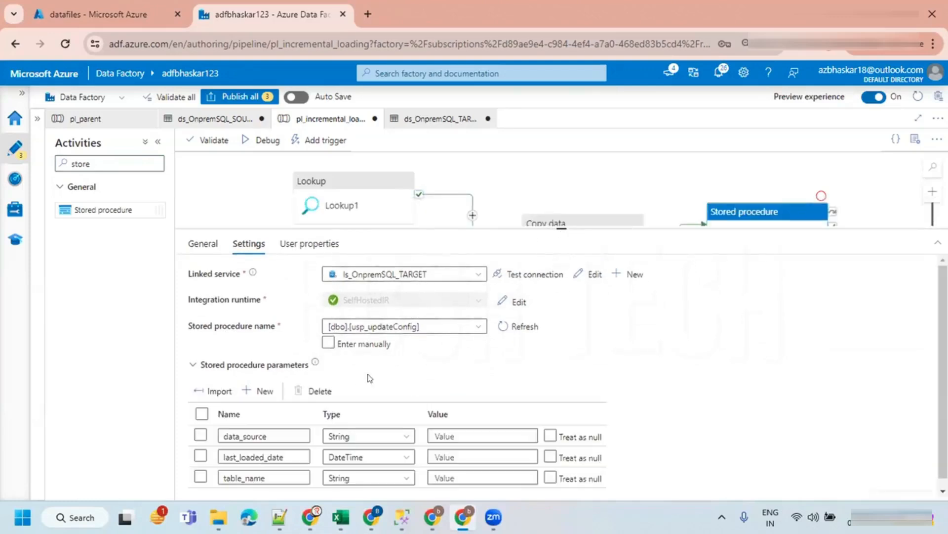
scroll(371, 386, "down", 1)
left_click(464, 414)
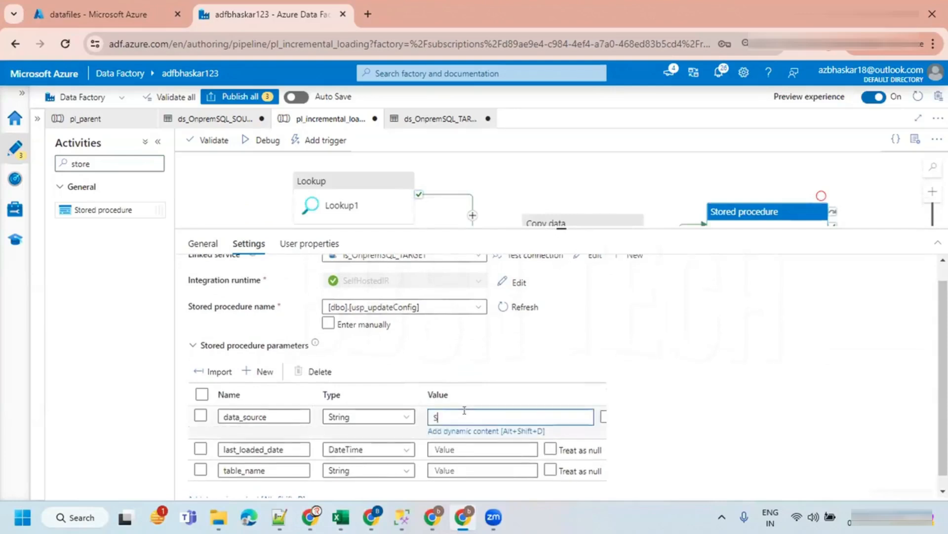
type("SOURCE")
left_click(457, 447)
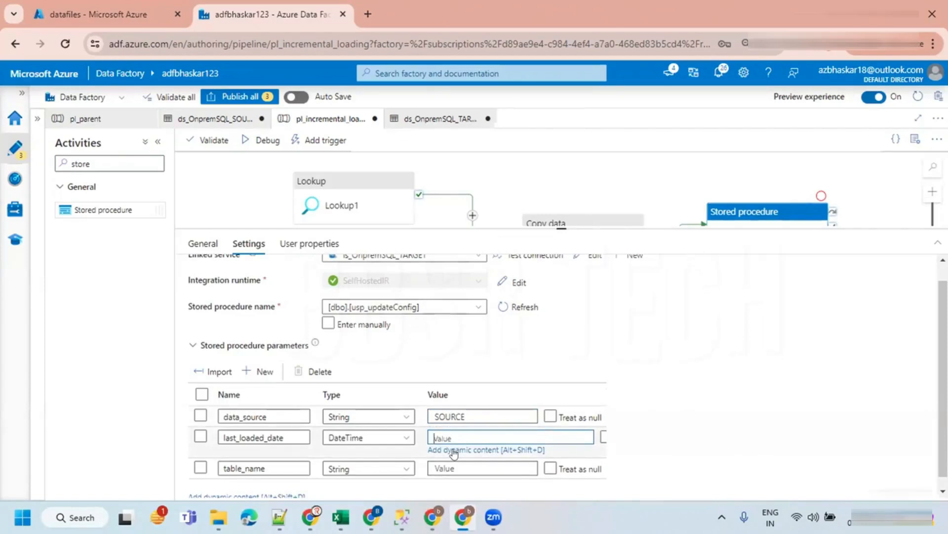
left_click(454, 449)
type("UTC")
key("BackSpace")
key("BackSpace")
key("BackSpace")
type("utcn")
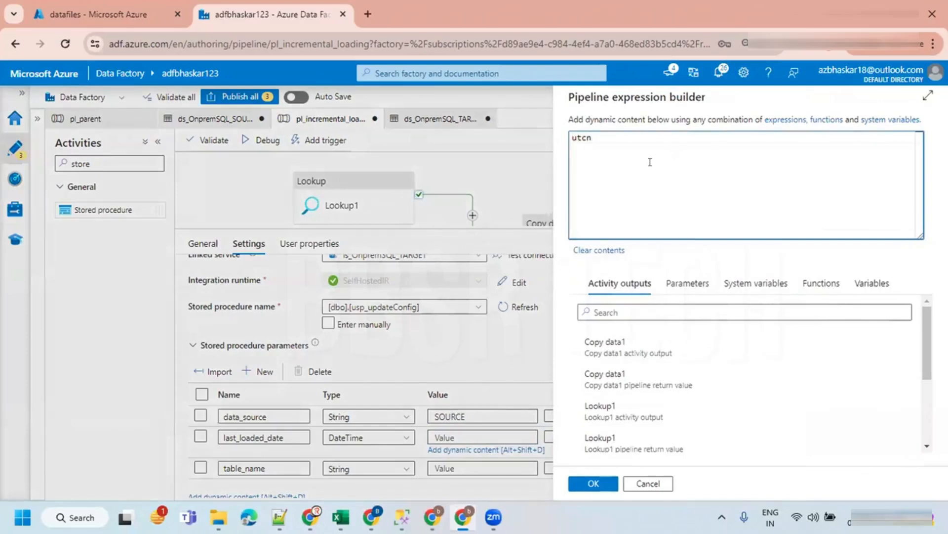
key("BackSpace")
key("BackSpace")
key("BackSpace")
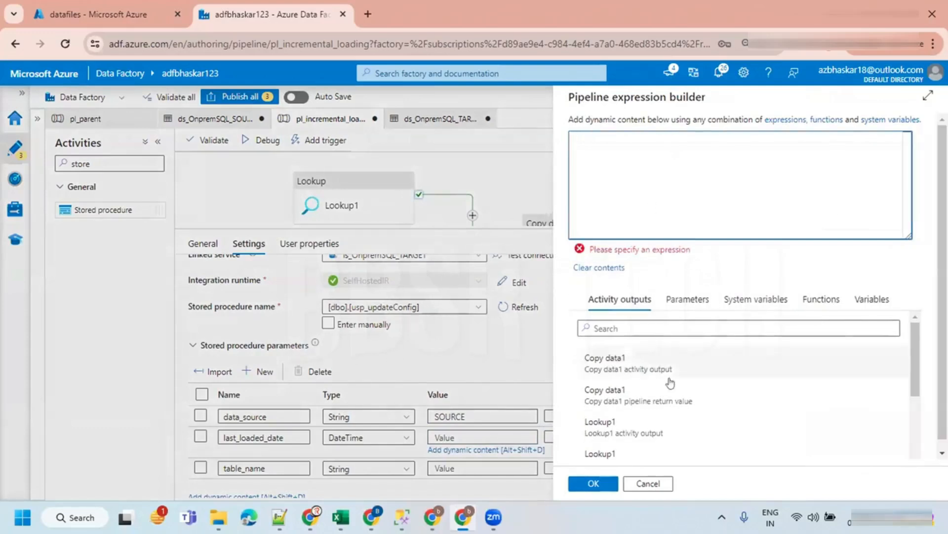
left_click(820, 297)
left_click(641, 329)
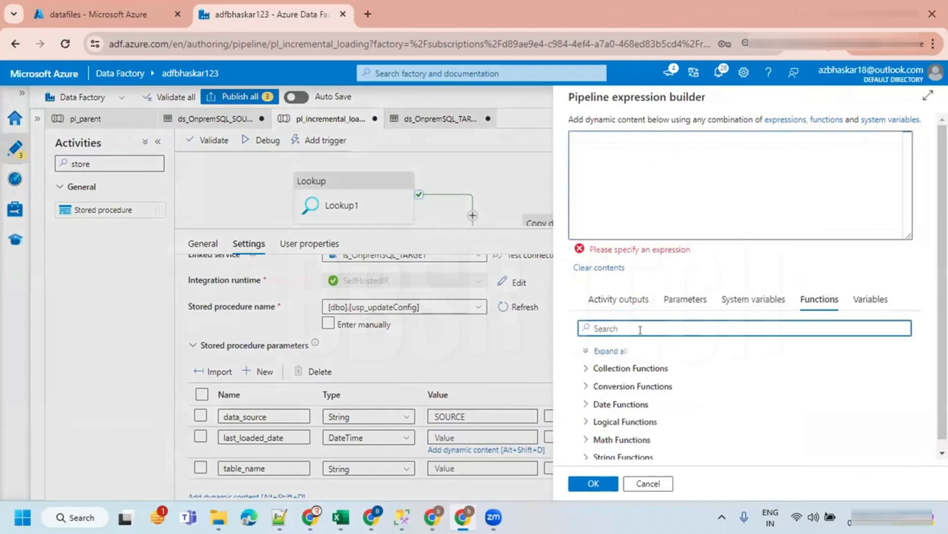
type("utc")
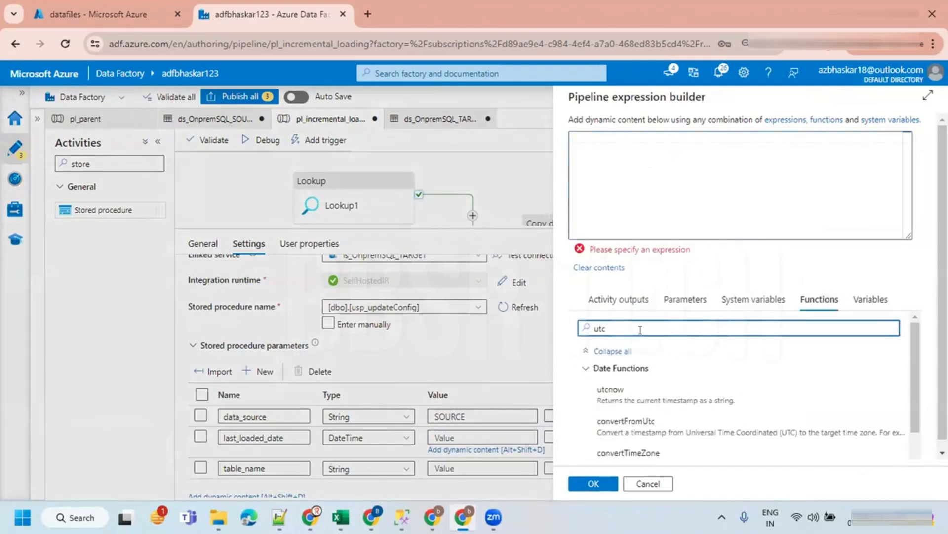
left_click(611, 393)
left_click(585, 481)
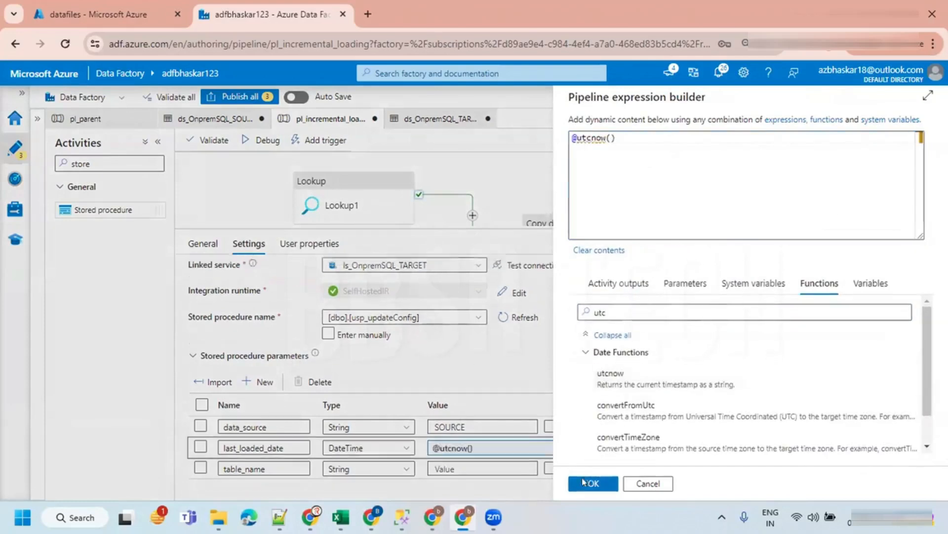
- Set the table_name parameter value to employee
left_click(453, 458)
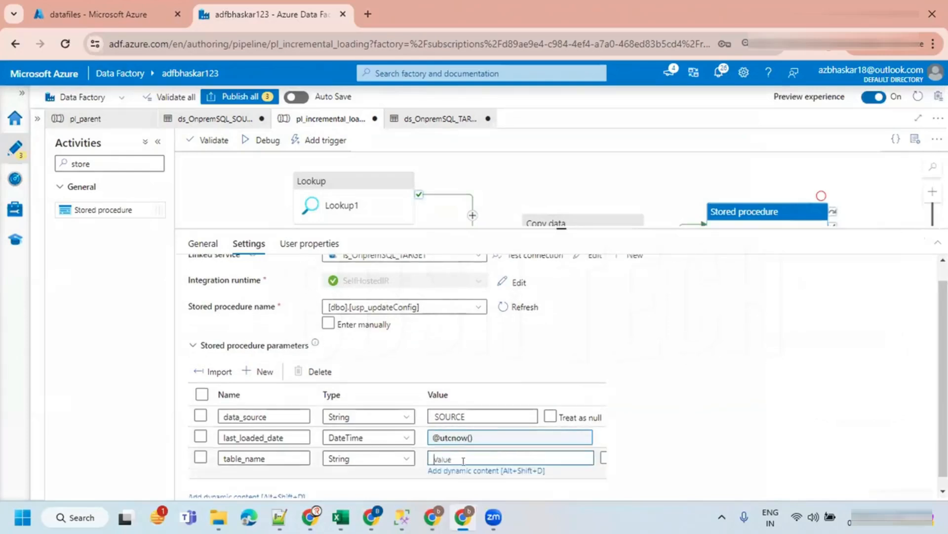
type("employee")
left_click(594, 324)
left_click_drag(561, 226, 561, 332)
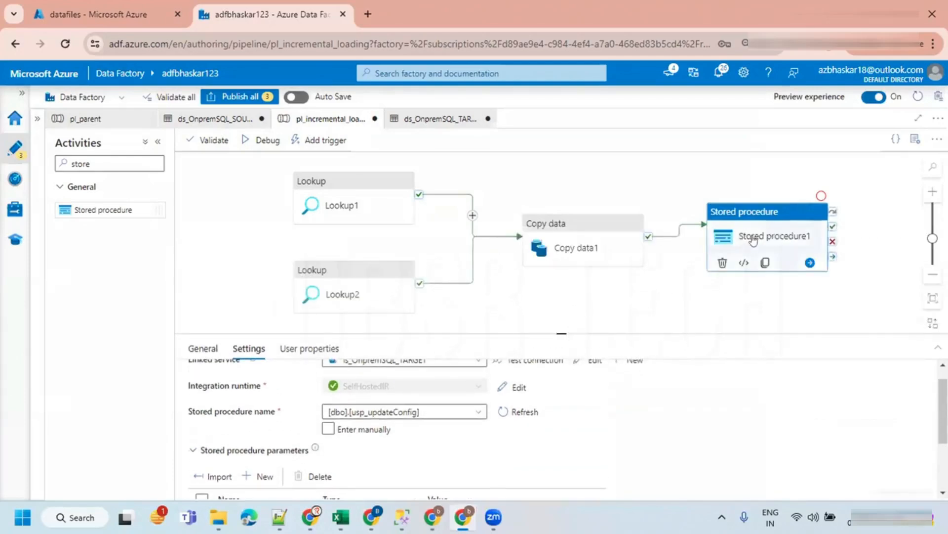
- Publish all pipeline changes
left_click(622, 302)
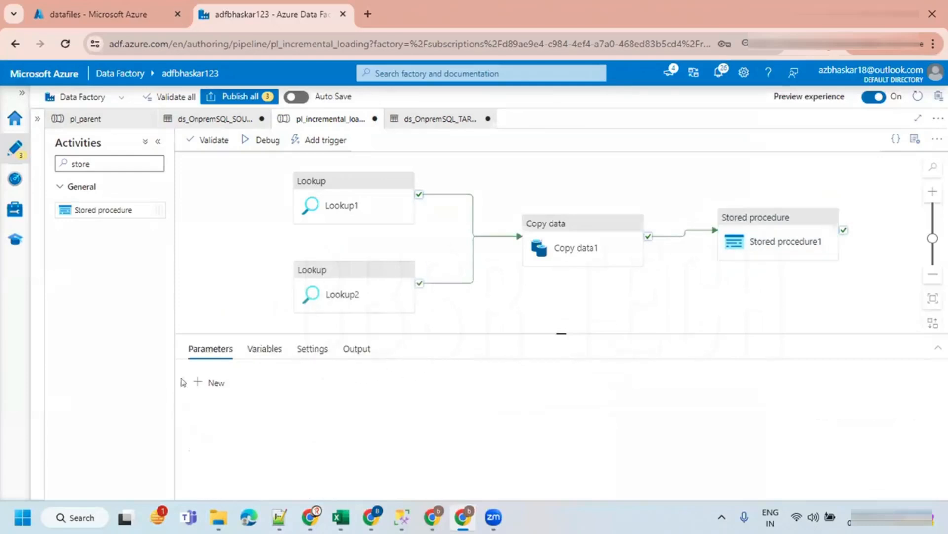
left_click(239, 97)
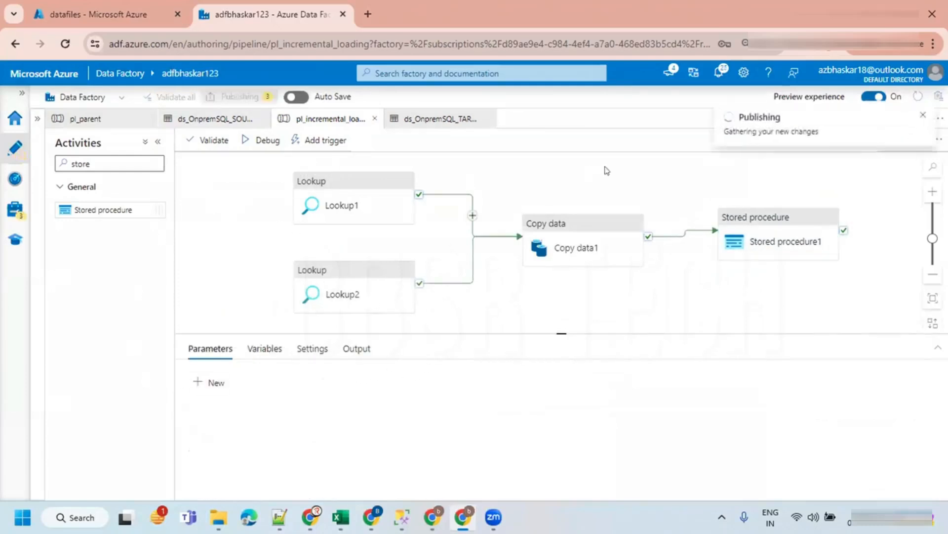
left_click(593, 483)
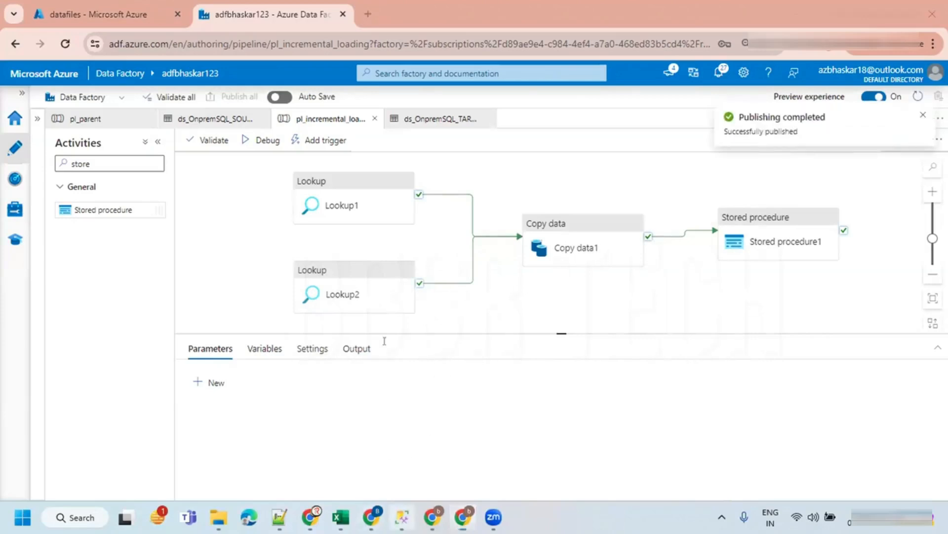
- Return to SSMS and scroll back through the script to the employee and config table queries
left_click(402, 517)
left_click(334, 193)
scroll(334, 193, "up", 3)
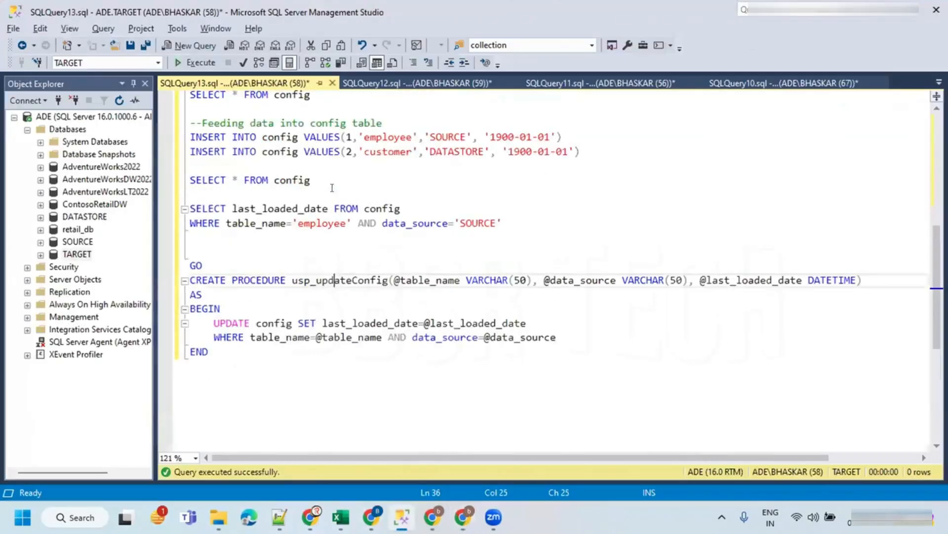
scroll(332, 184, "up", 1)
scroll(307, 166, "up", 2)
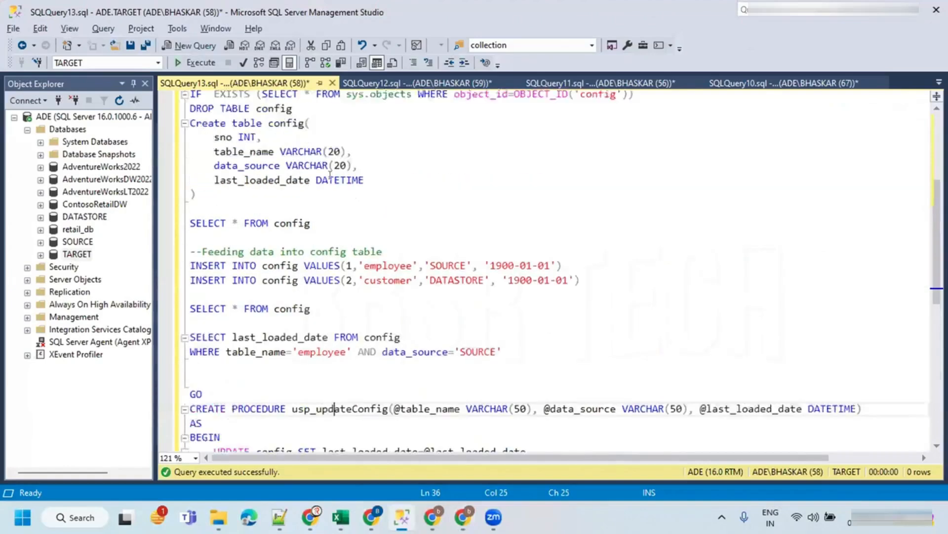
scroll(311, 160, "up", 2)
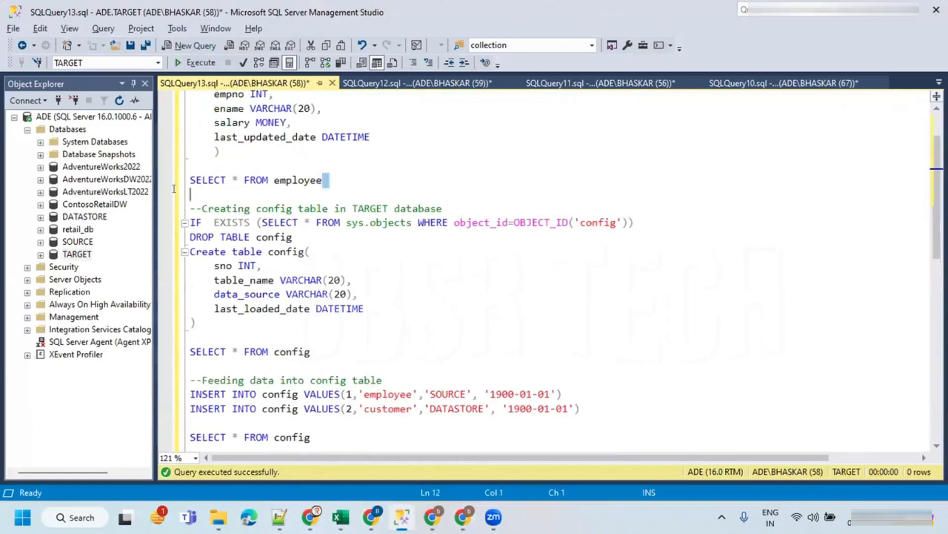
- Copy the SELECT * FROM employee query below the stored procedure script and execute it against TARGET
left_click_drag(321, 180, 190, 181)
key("ctrl+c")
scroll(341, 327, "down", 15)
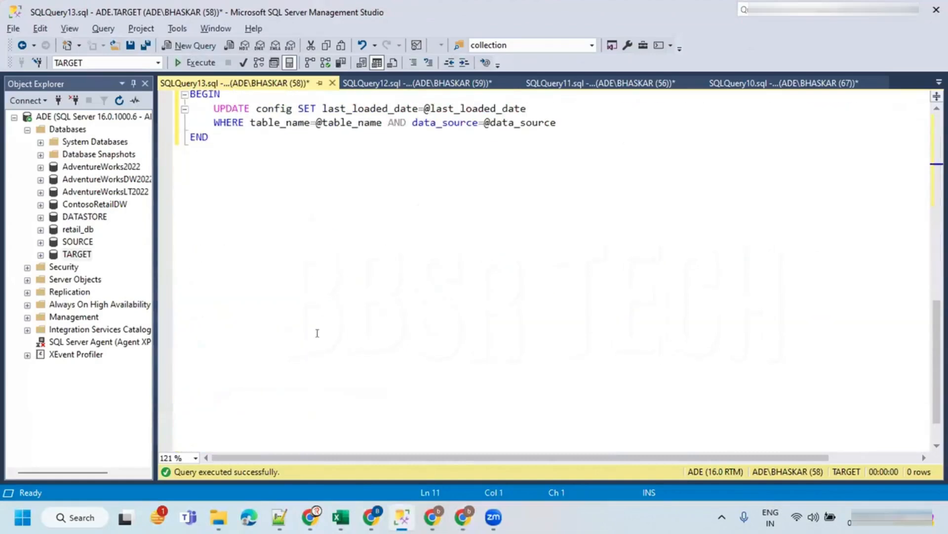
left_click(233, 144)
key("Return")
key("Return")
key("Return")
key("ctrl+v")
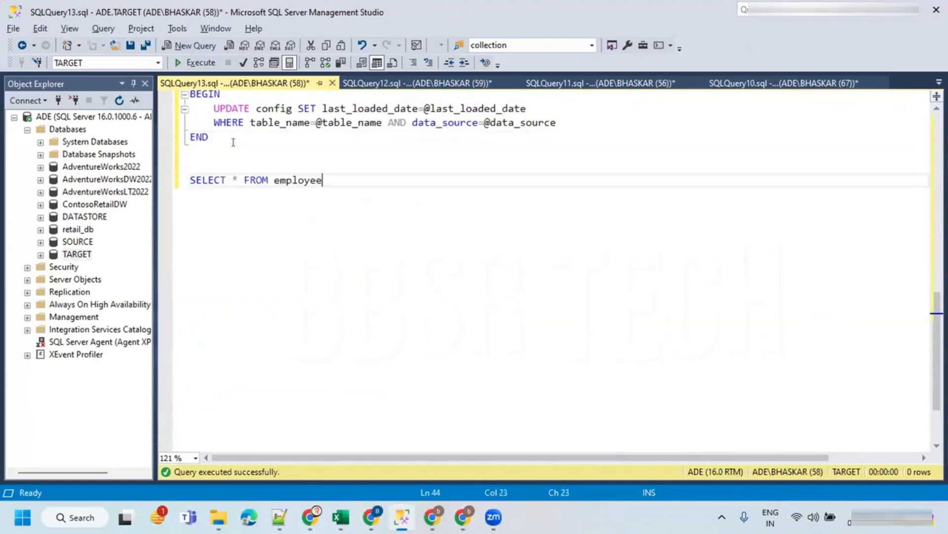
left_click_drag(322, 180, 189, 181)
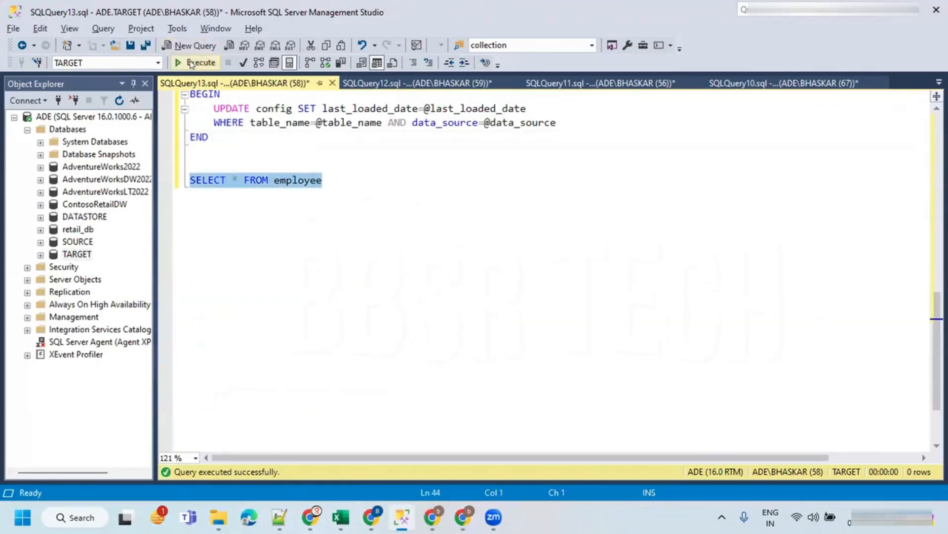
left_click(196, 62)
- Switch back to the pipeline and start a debug run, enlarging the output pane
key("alt+Tab")
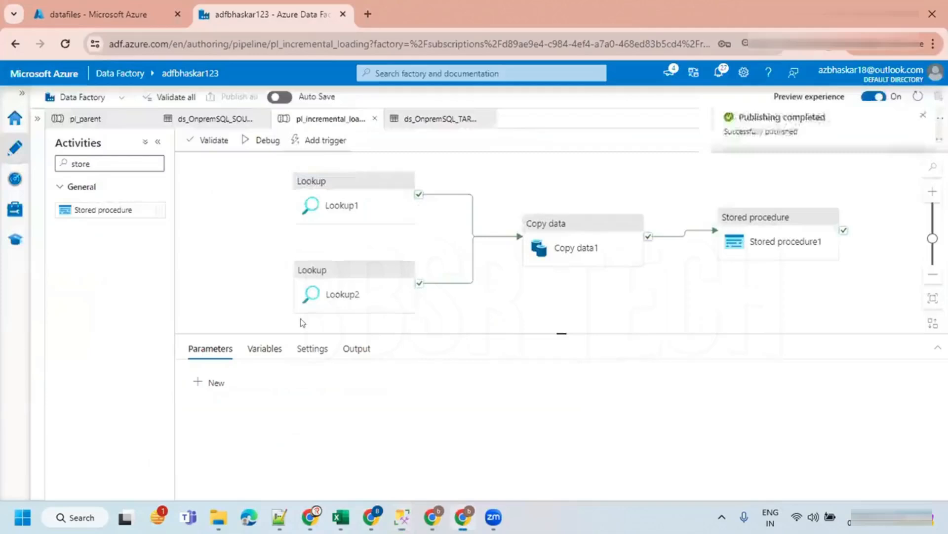
left_click(259, 141)
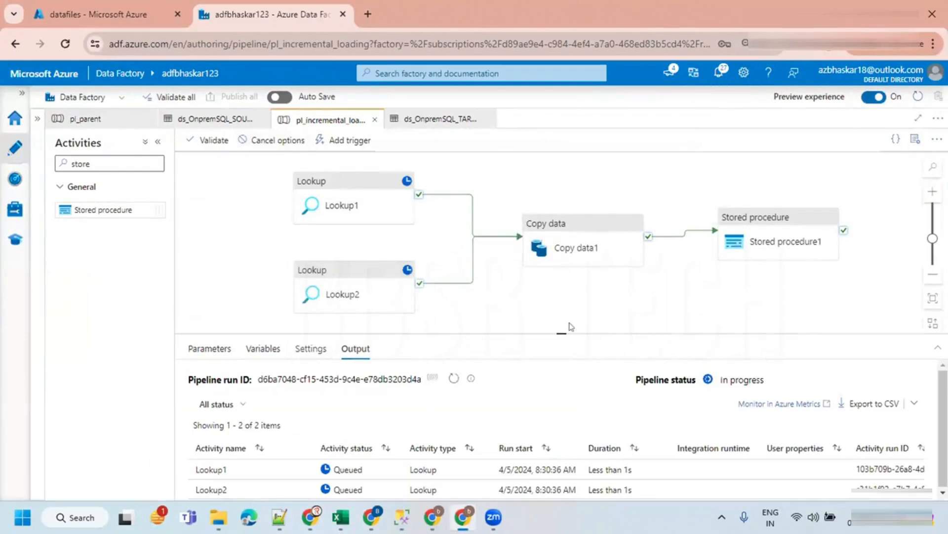
left_click_drag(552, 332, 552, 359)
left_click(450, 406)
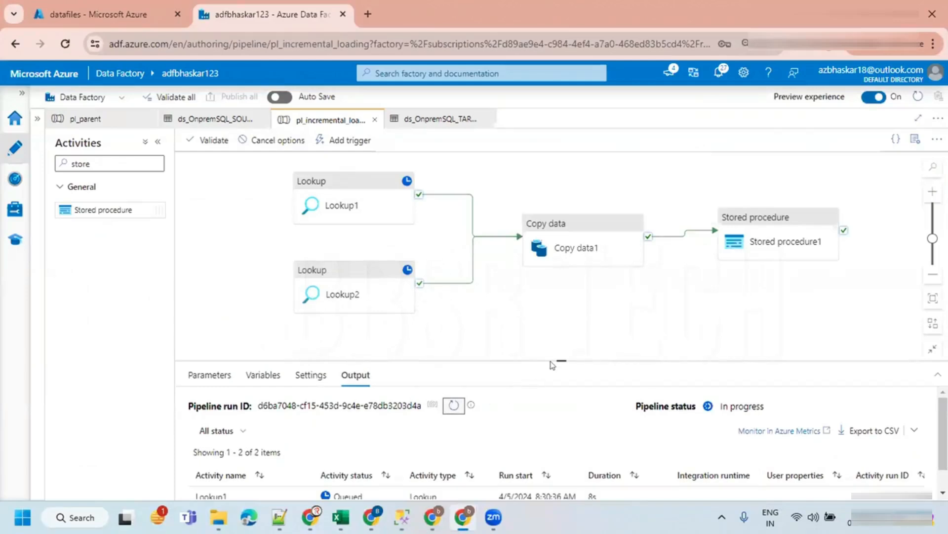
left_click_drag(551, 361, 561, 308)
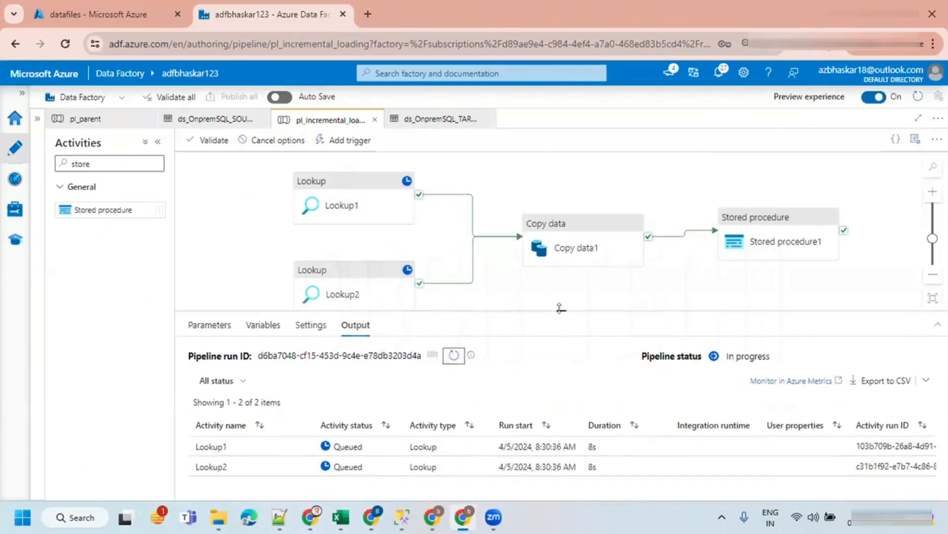
- Refresh the debug run's activity list repeatedly to monitor progress
left_click(449, 354)
left_click(450, 354)
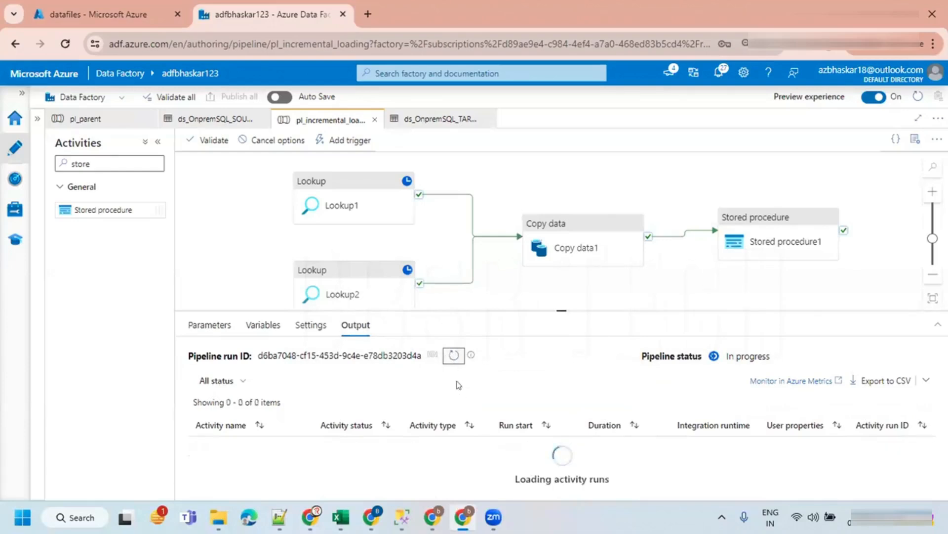
left_click(450, 356)
left_click(450, 355)
left_click(450, 355)
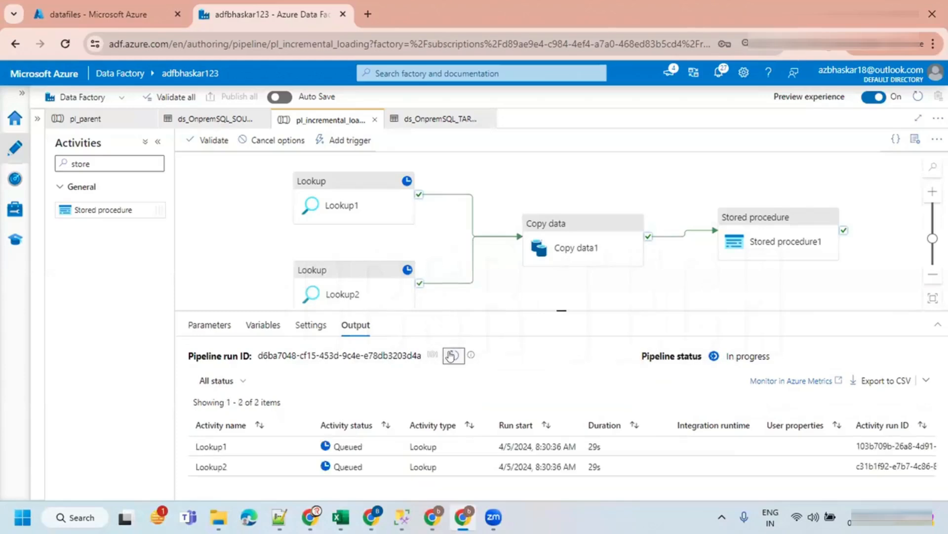
left_click(450, 356)
left_click(450, 356)
left_click(450, 355)
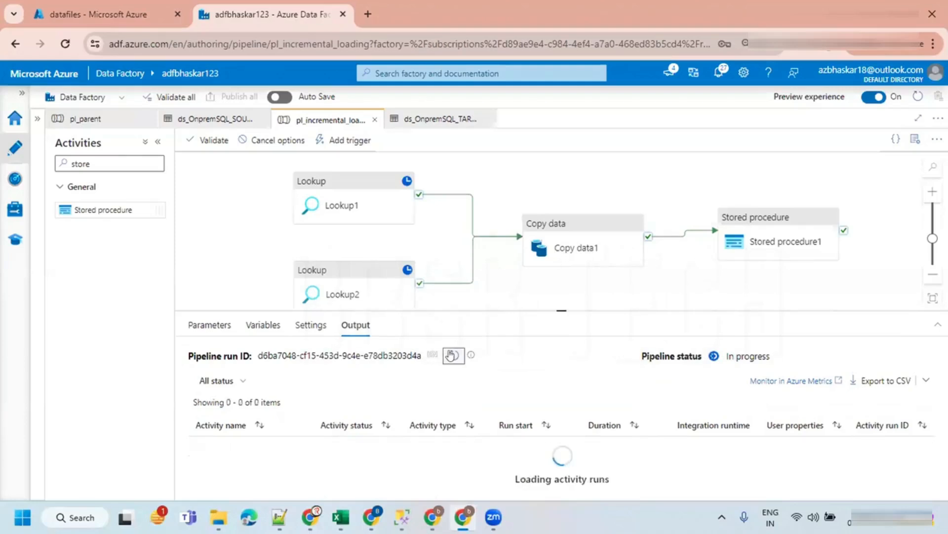
left_click(450, 355)
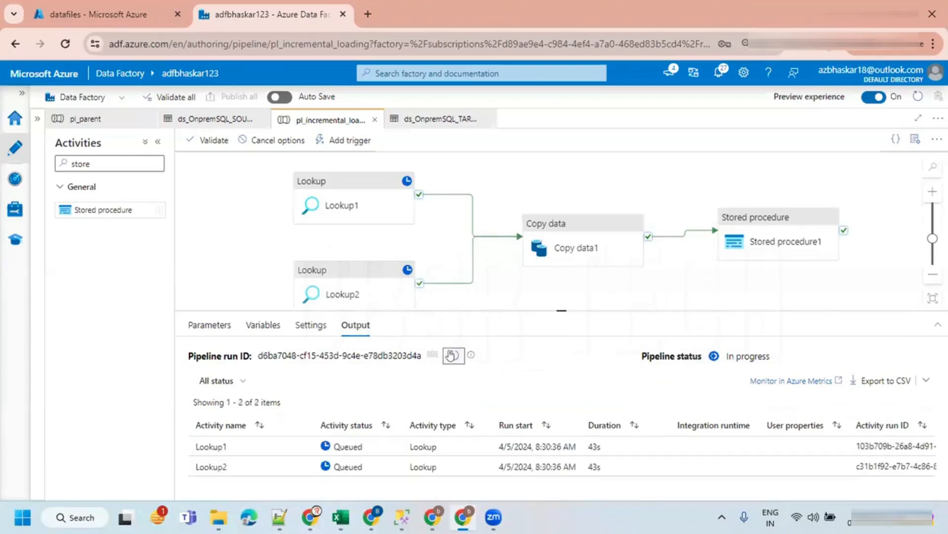
- Cancel the running debug run recursively
left_click(249, 140)
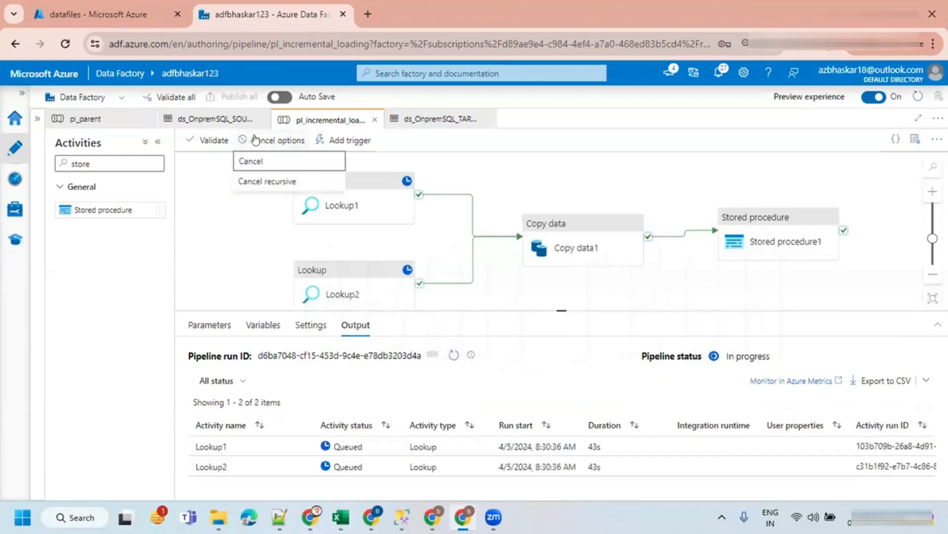
left_click(268, 181)
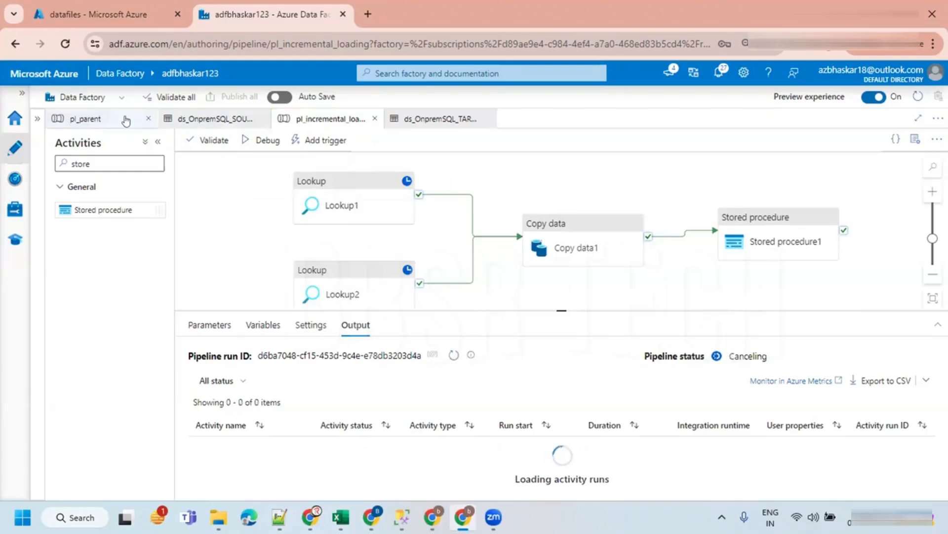
- Close the pl_parent and both dataset tabs, leaving only pl_incremental_loading open
left_click(148, 119)
left_click(148, 119)
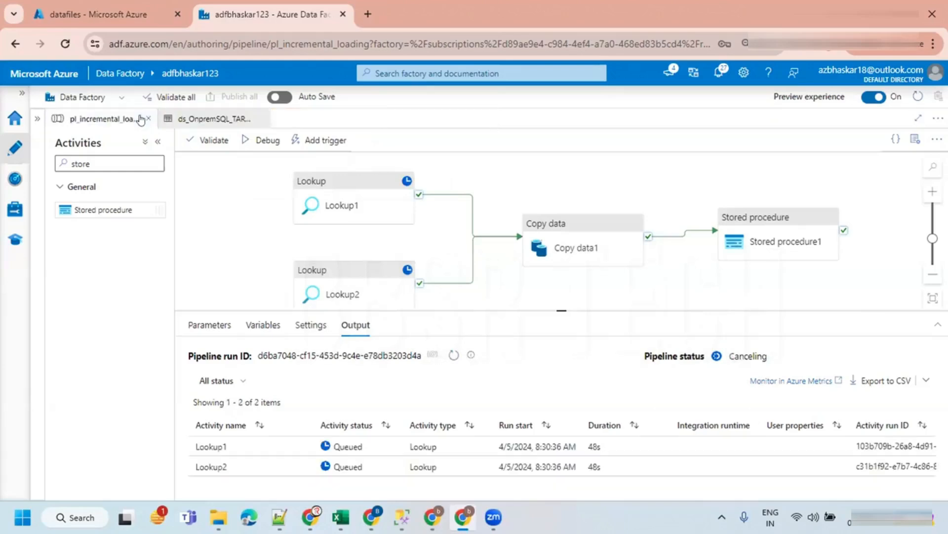
left_click(261, 119)
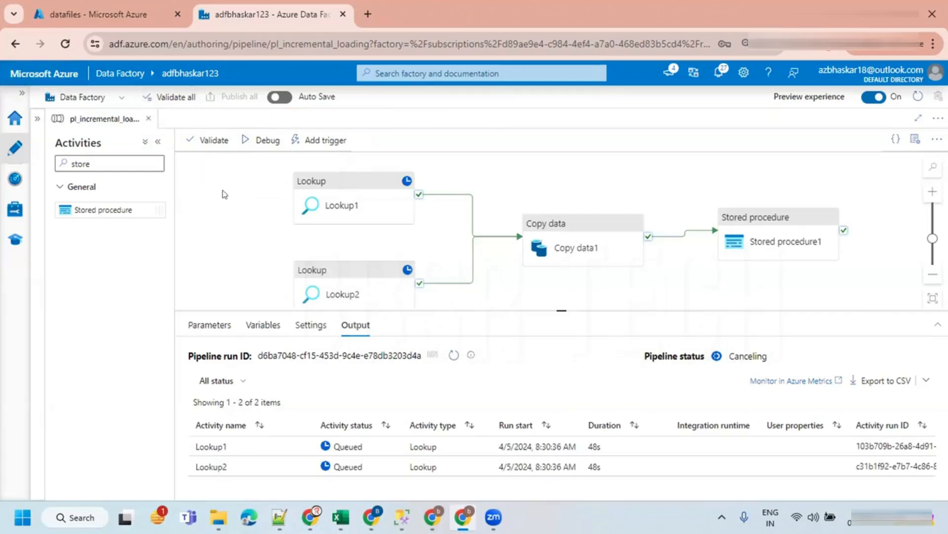
- Start another debug run of the pipeline and refresh its activity output
left_click(258, 142)
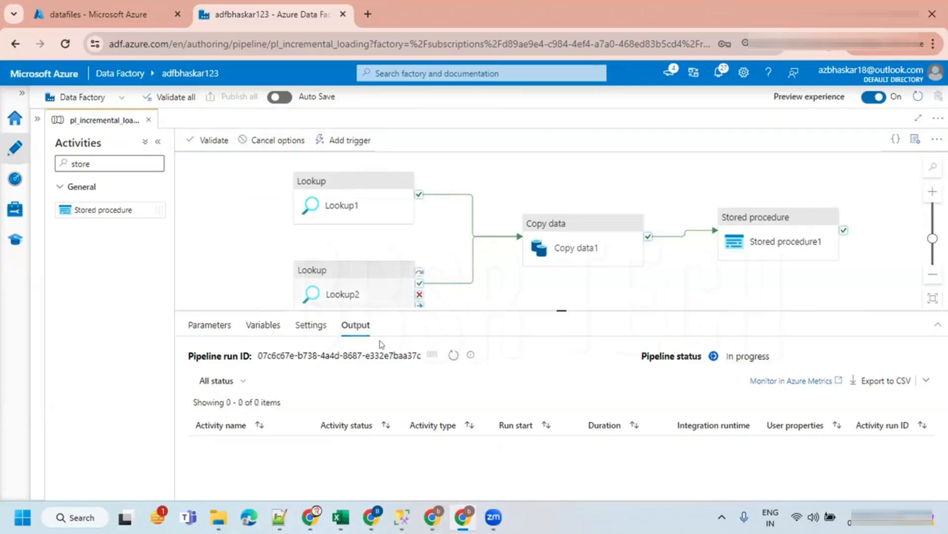
left_click(450, 355)
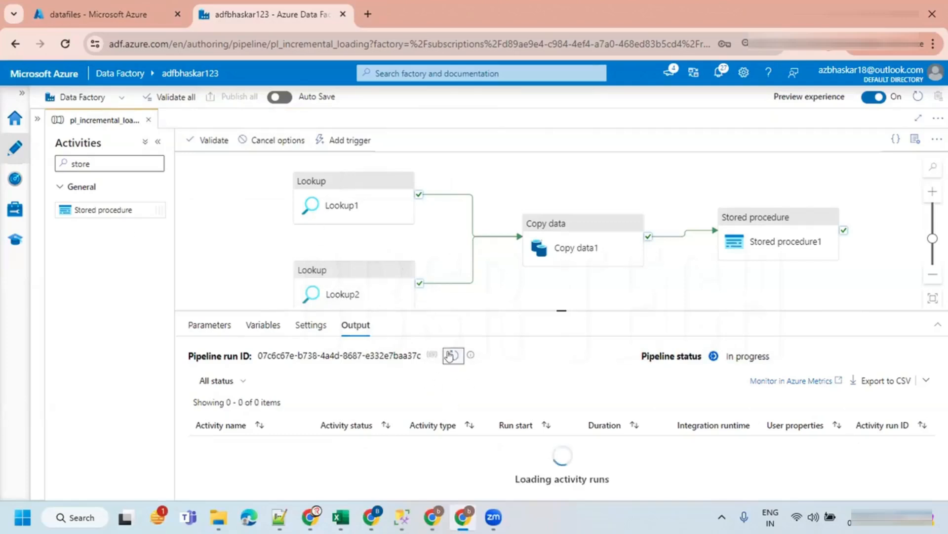
left_click(449, 355)
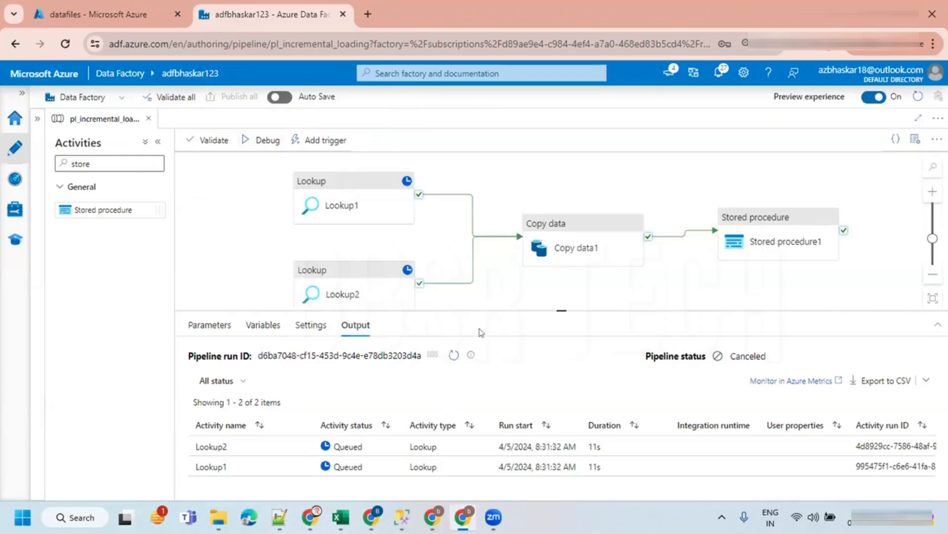
left_click(267, 140)
left_click(451, 354)
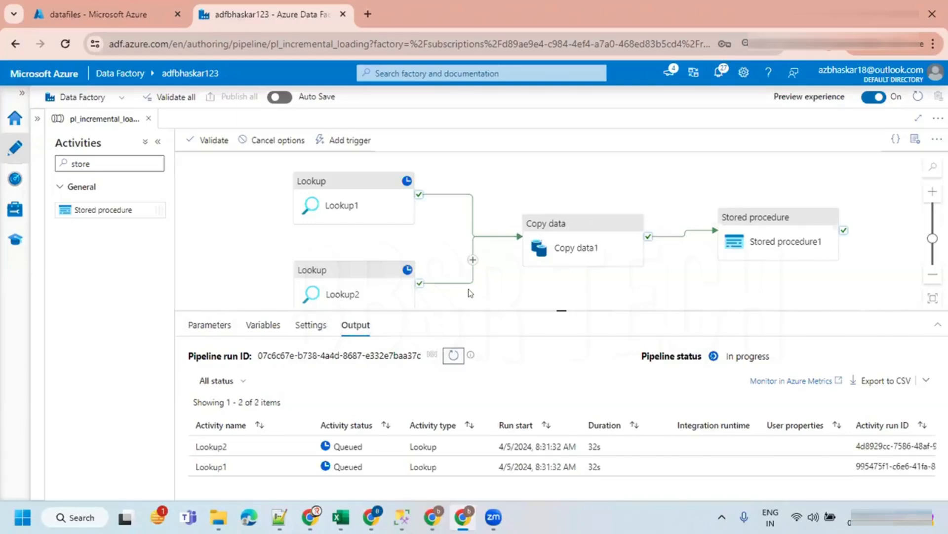
left_click(450, 354)
left_click(450, 354)
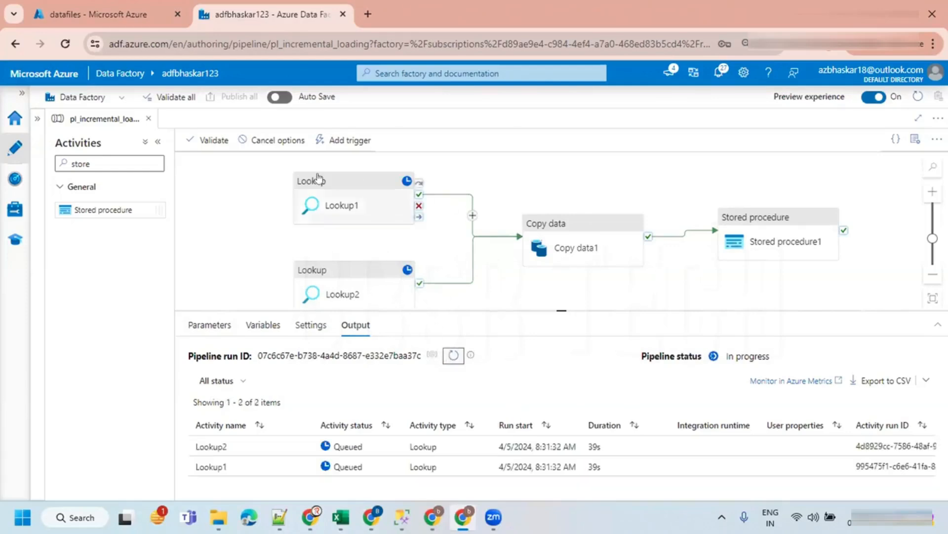
- Cancel the debug run recursively and close the pipeline tab
left_click(277, 141)
left_click(269, 179)
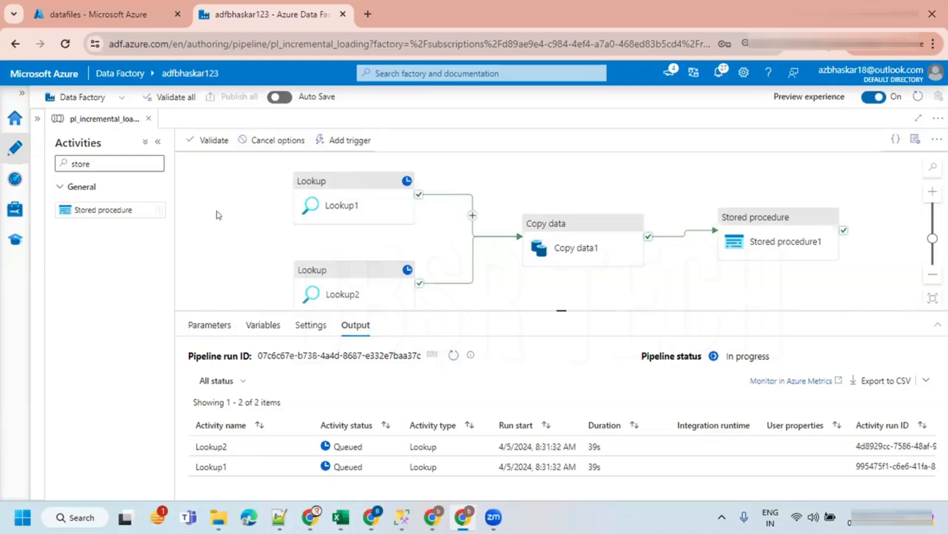
left_click(147, 118)
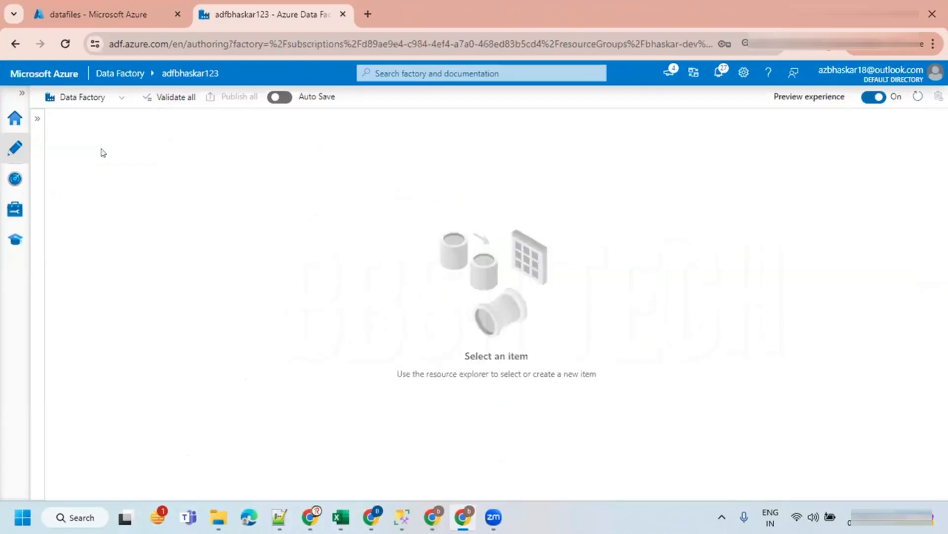
- Reopen the pl_incremental_loading pipeline from the factory resources and collapse the resources pane
left_click(38, 119)
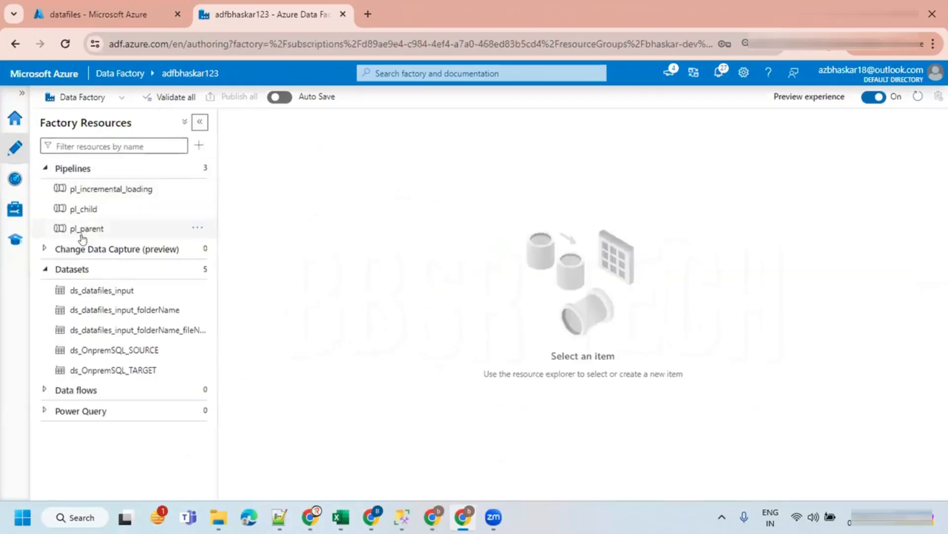
left_click(66, 190)
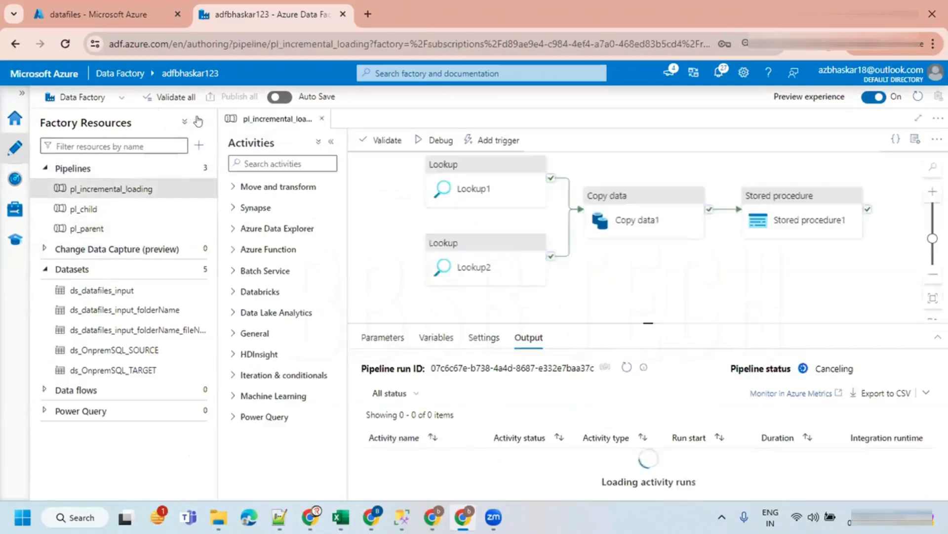
left_click(199, 121)
- Debug the pipeline again and refresh the run output to follow its activities
left_click(255, 141)
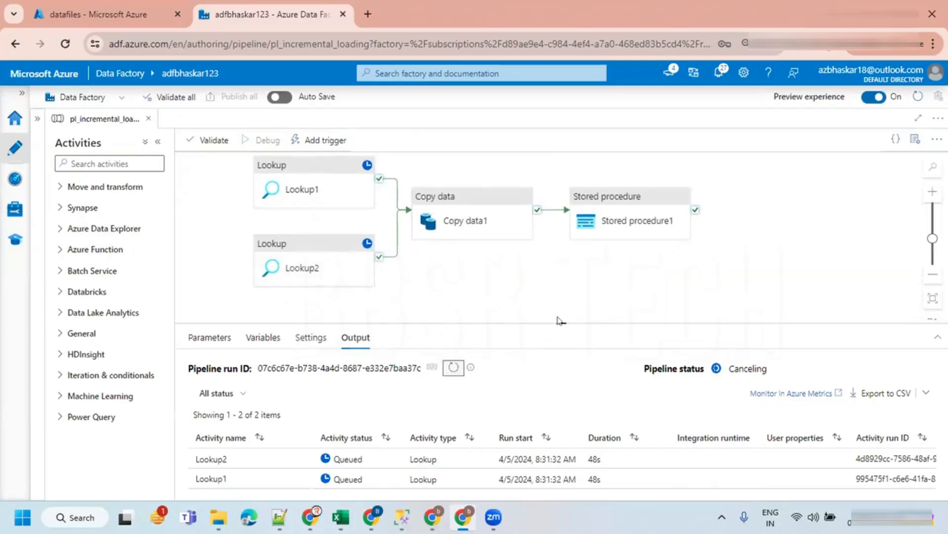
left_click_drag(560, 321, 516, 272)
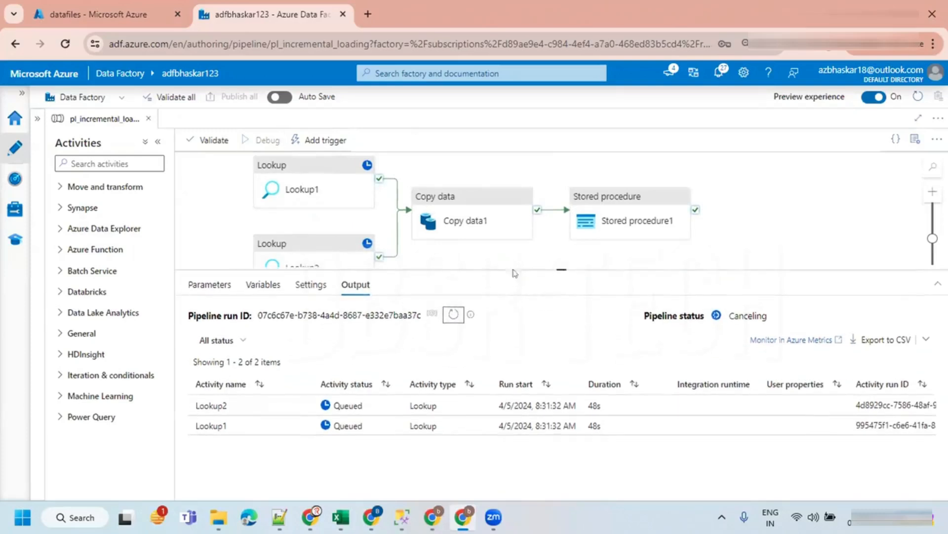
left_click(449, 315)
left_click(453, 314)
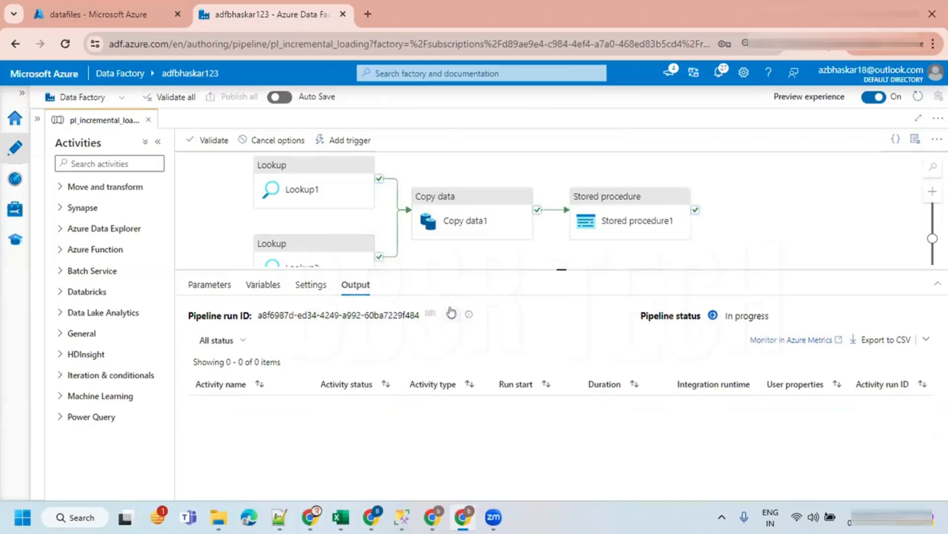
left_click(452, 313)
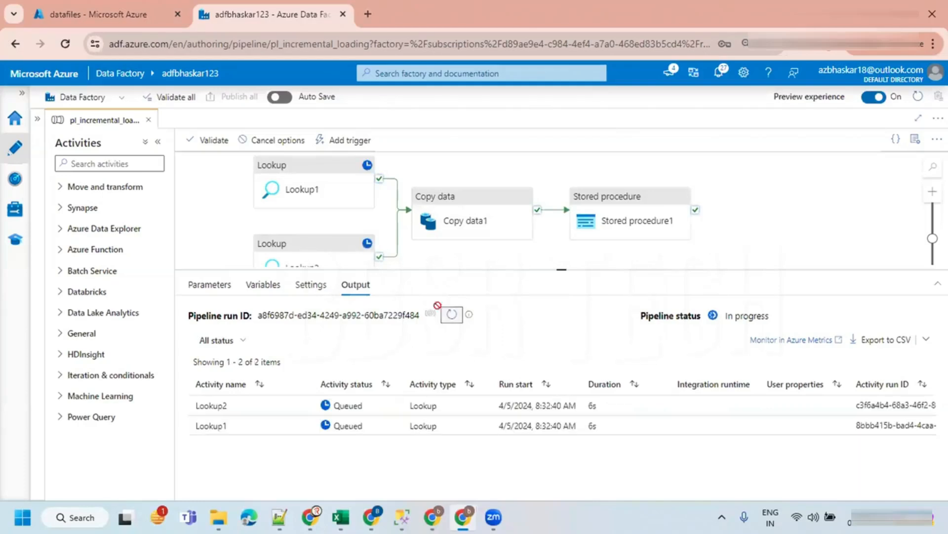
- Open adf in a new browser tab, then return to the pipeline tab
left_click(367, 13)
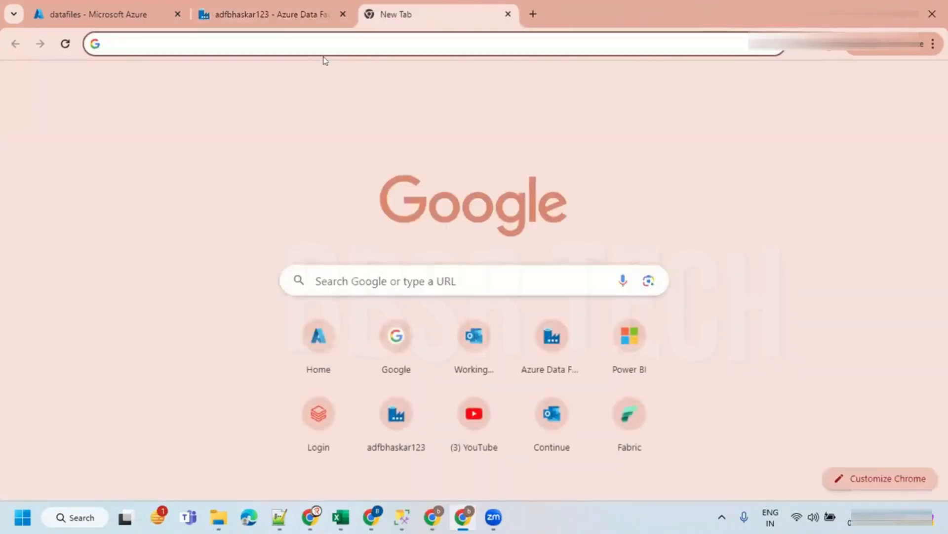
type("adf")
key("Return")
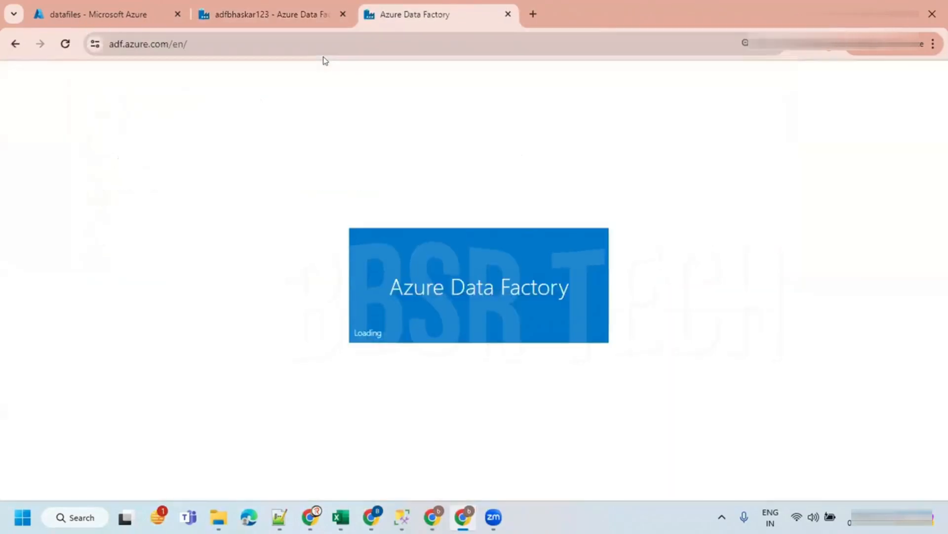
left_click(305, 11)
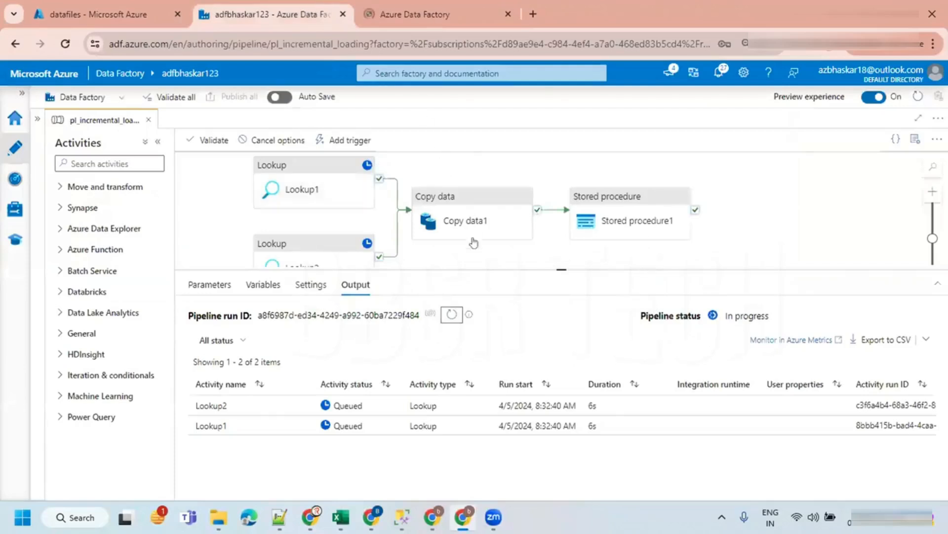
- Refresh the run output to monitor the Lookup and Copy data activity statuses
left_click(450, 314)
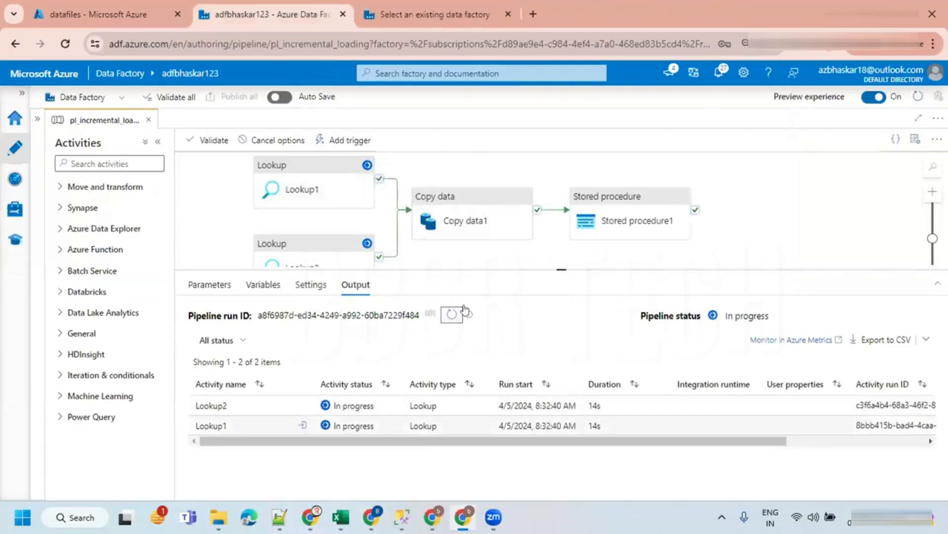
left_click(451, 314)
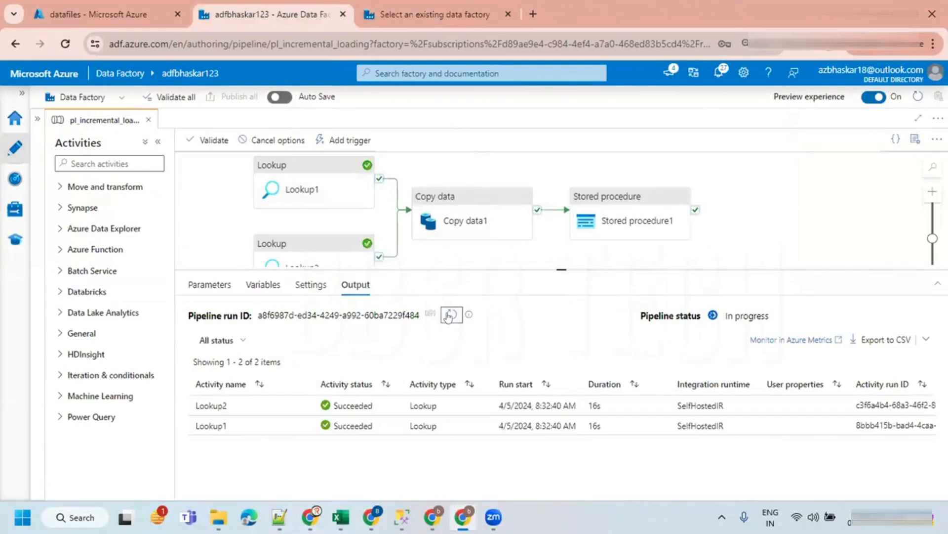
left_click(451, 317)
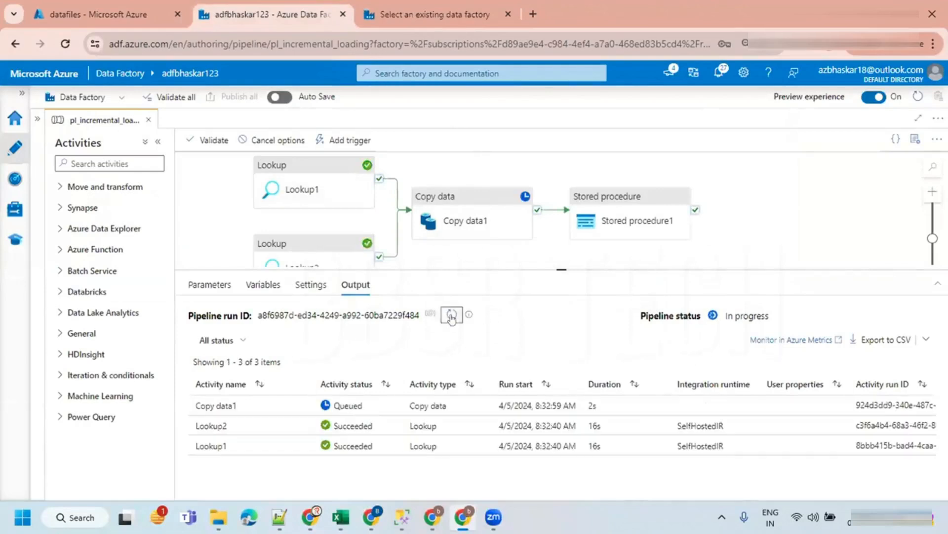
left_click(451, 316)
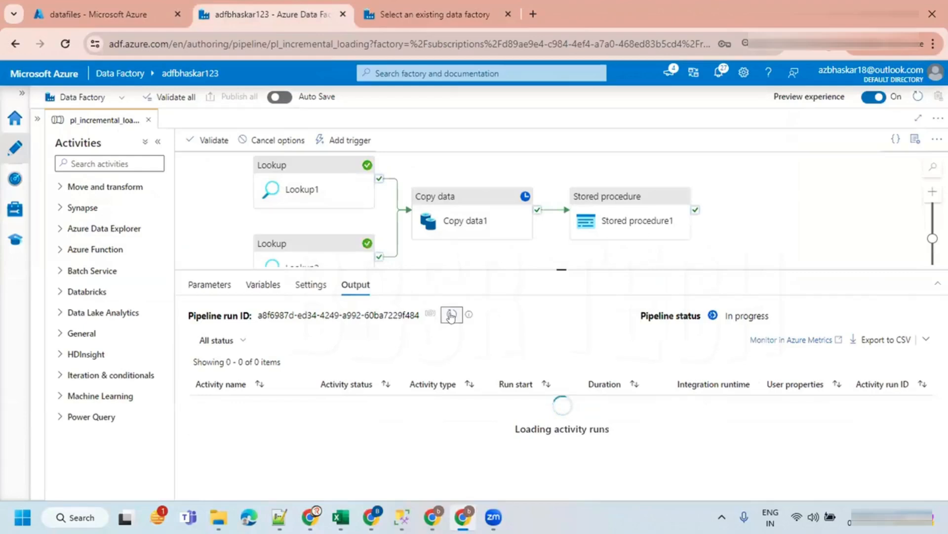
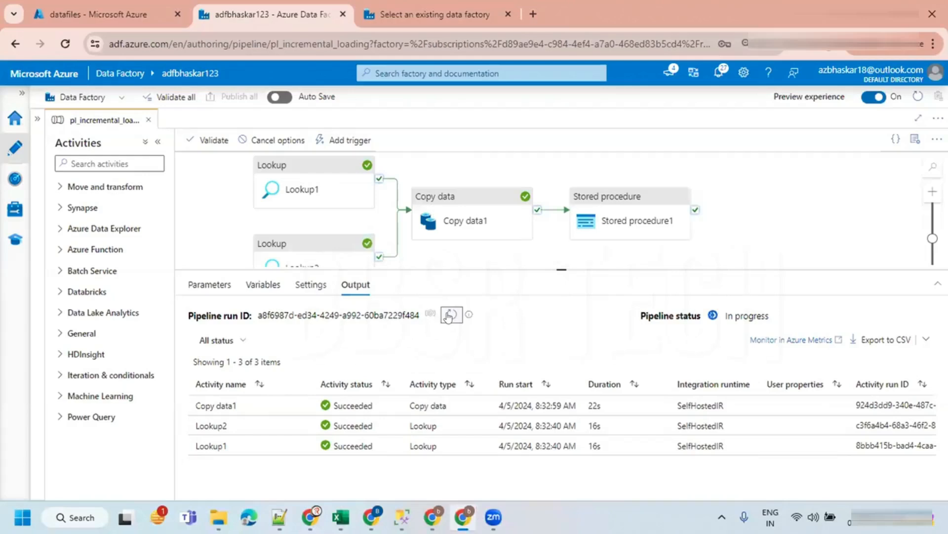
- Refresh the pipeline run output to monitor the Stored procedure activity status
left_click(450, 315)
left_click(450, 314)
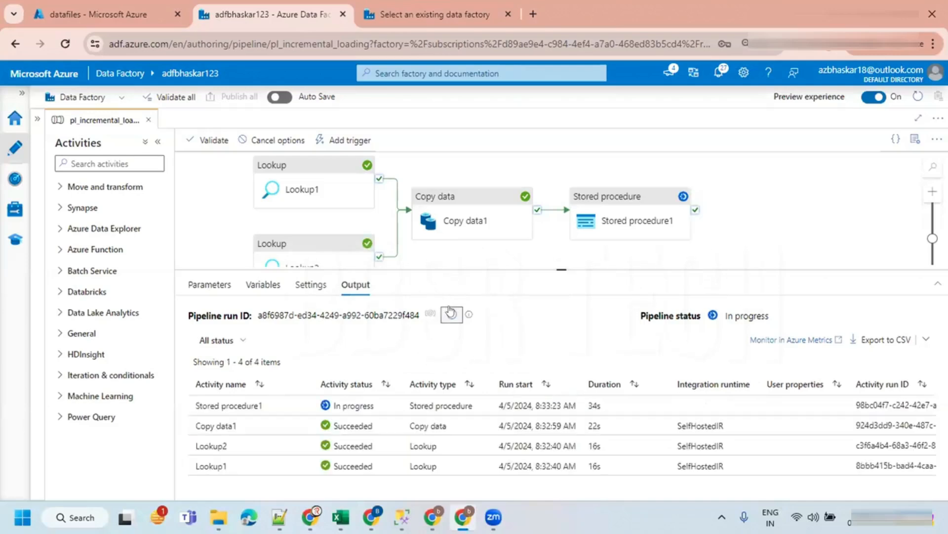
left_click(450, 312)
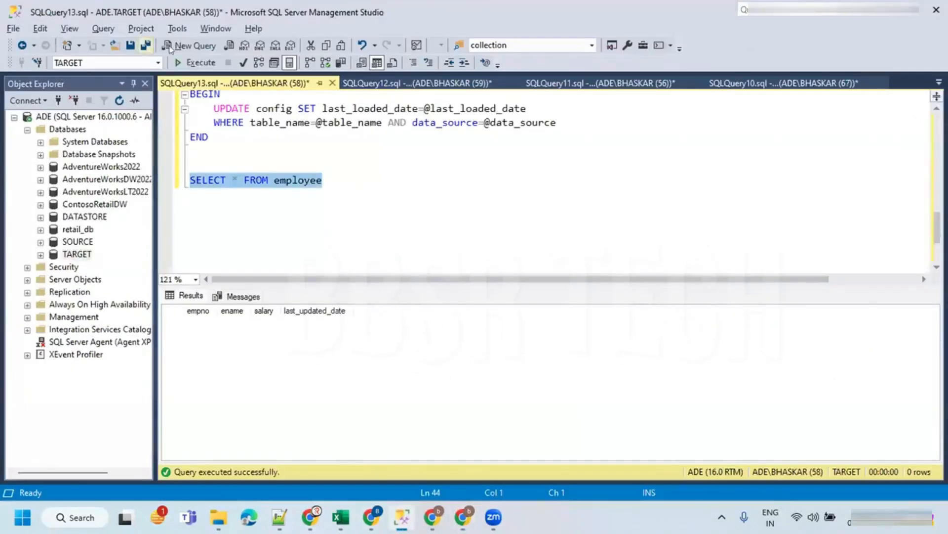
- Query the TARGET employee and config tables to check the loaded rows and the last loaded date
left_click(195, 63)
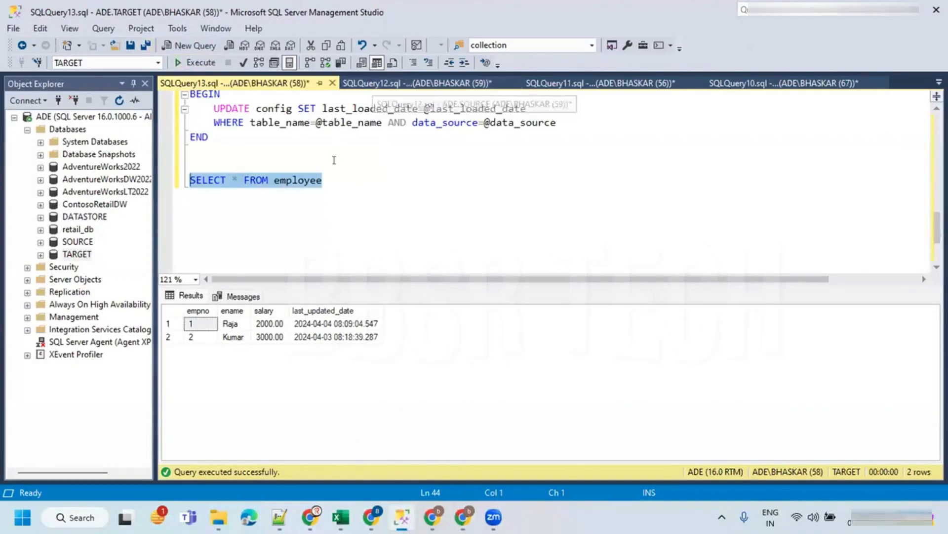
scroll(319, 161, "up", 4)
left_click_drag(319, 140, 190, 136)
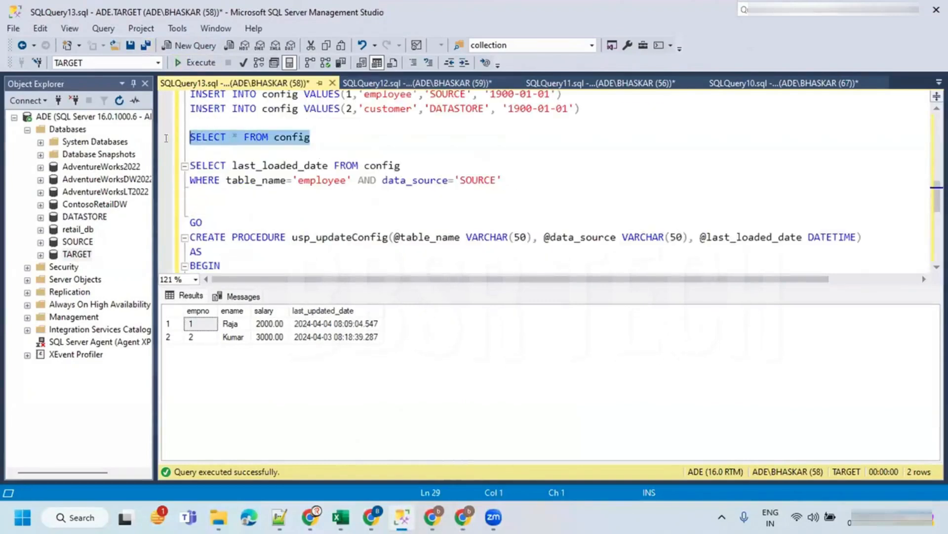
left_click(195, 62)
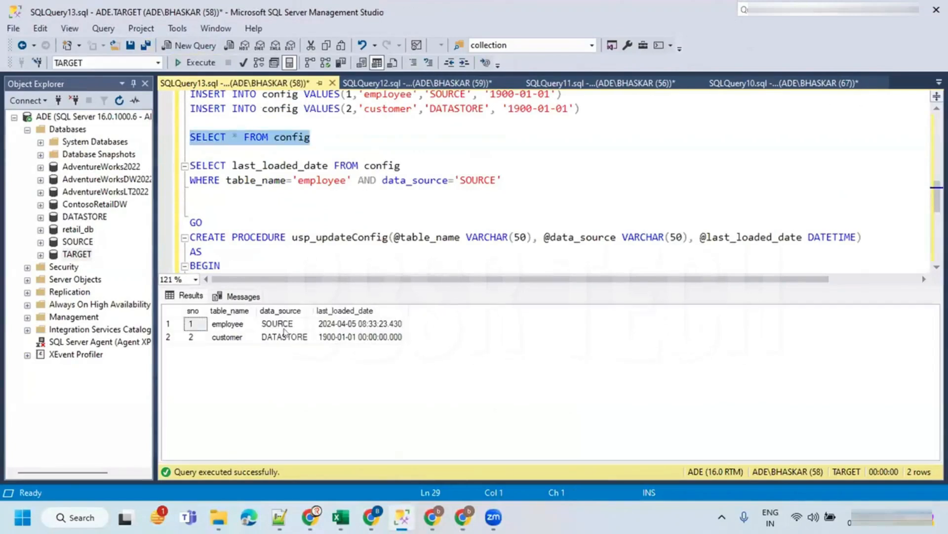
left_click(238, 326)
left_click(326, 328)
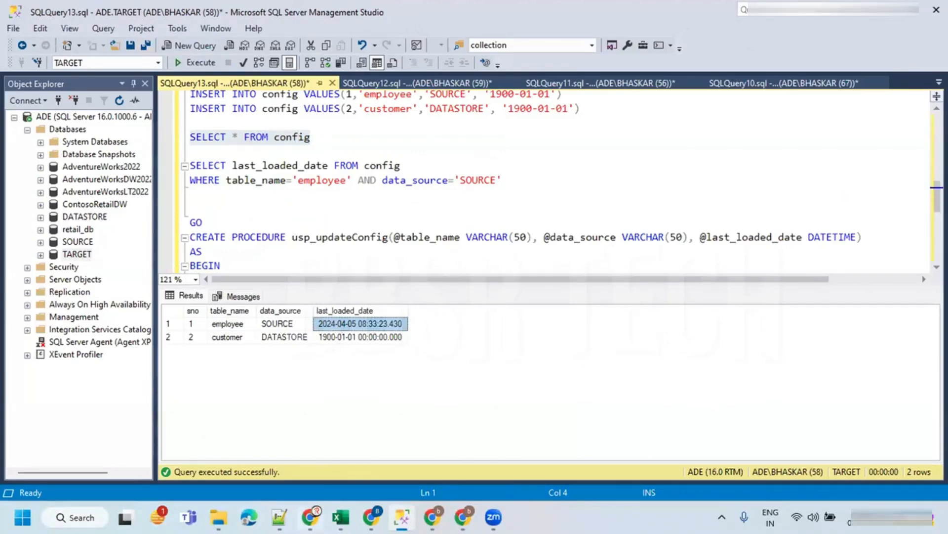
- Switch to Notepad++ and find the INSERT statement for a third employee in the script
left_click(279, 517)
scroll(433, 167, "up", 9)
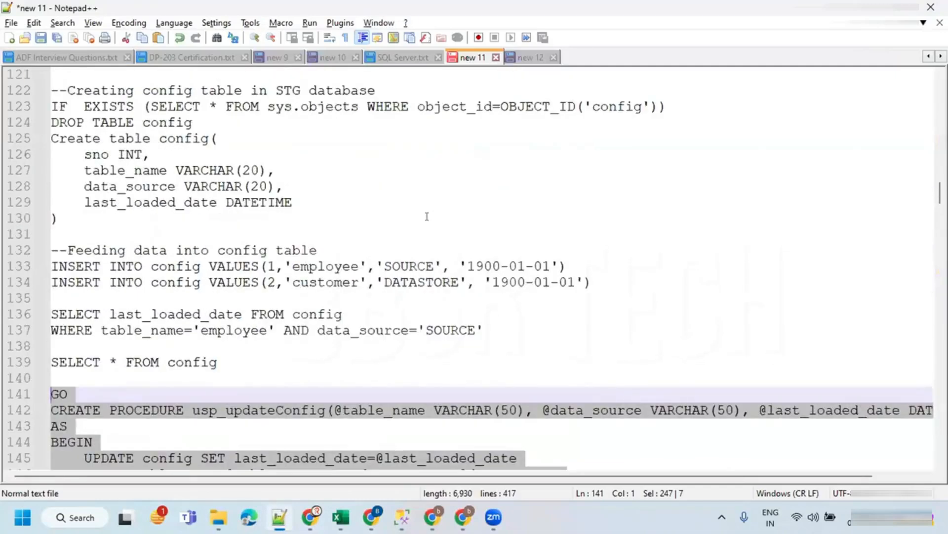
scroll(427, 217, "down", 4)
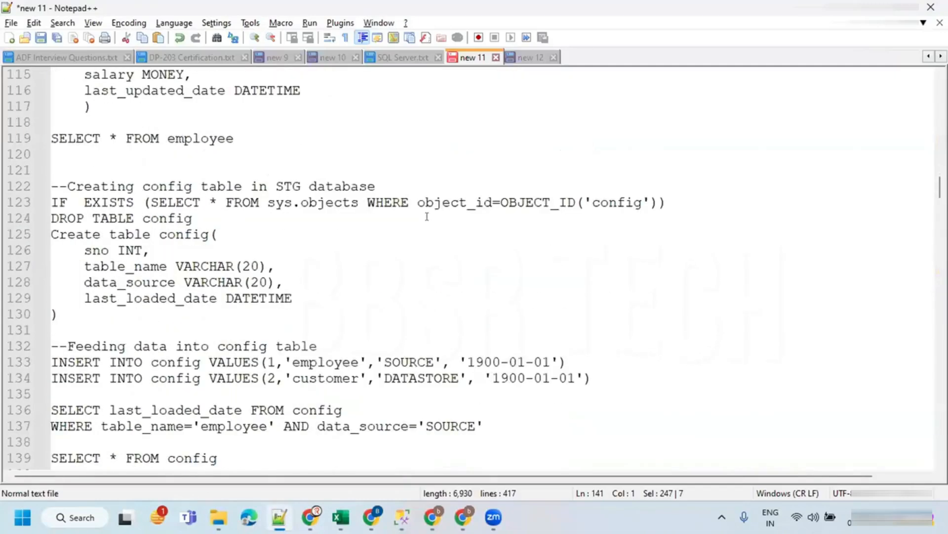
scroll(426, 216, "down", 1)
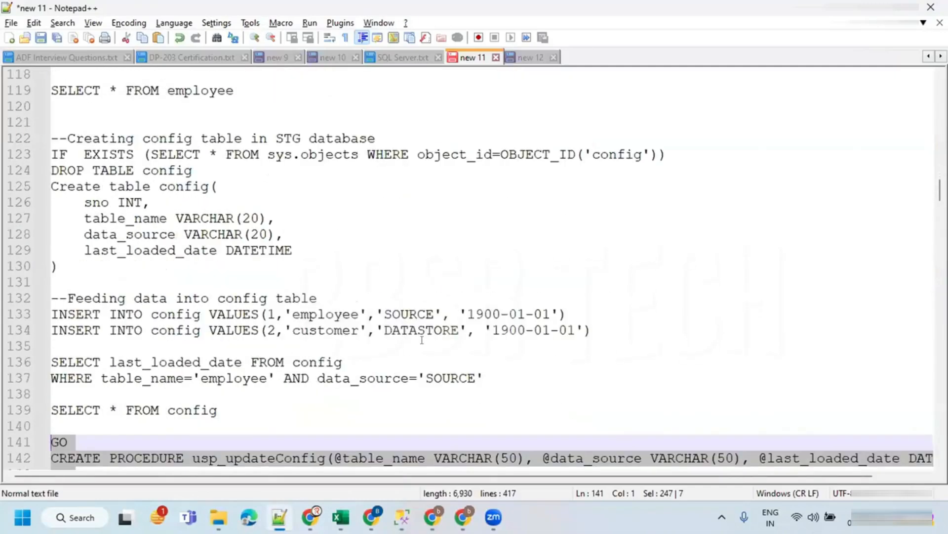
scroll(415, 318, "down", 4)
scroll(415, 317, "up", 15)
scroll(416, 316, "up", 5)
left_click_drag(522, 371, 39, 375)
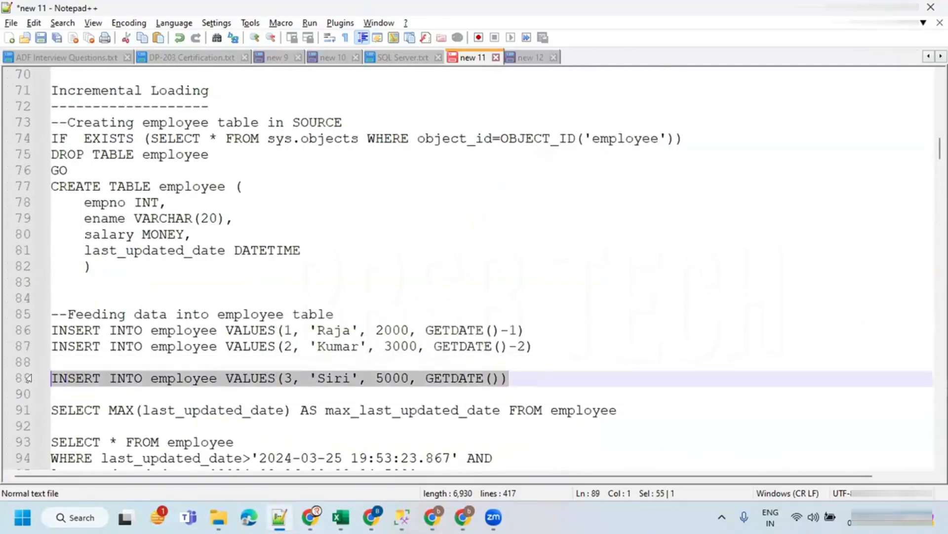
- Add and run INSERT INTO employee VALUES(3, 'Siri', 5000, GETDATE()) in the SOURCE query window
left_click(402, 517)
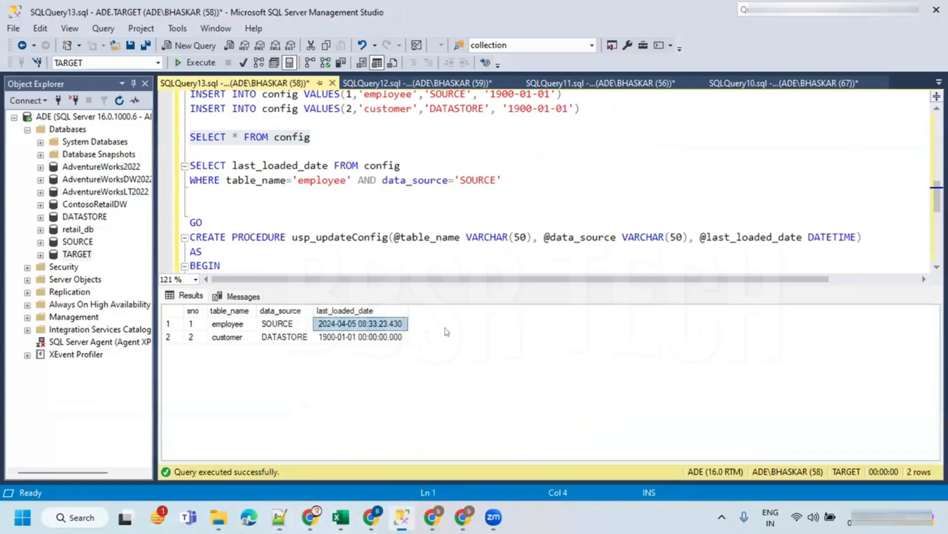
left_click(463, 165)
left_click(417, 84)
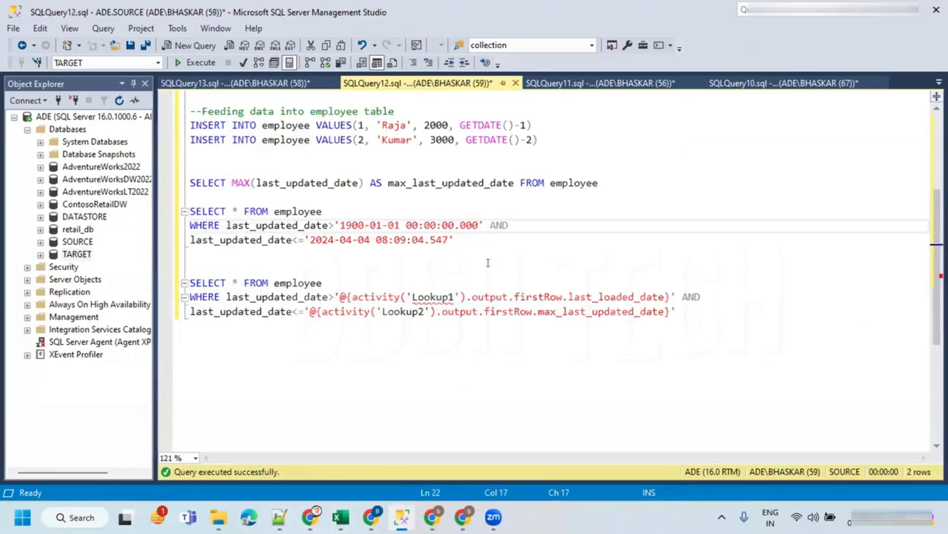
left_click(560, 138)
key("Return")
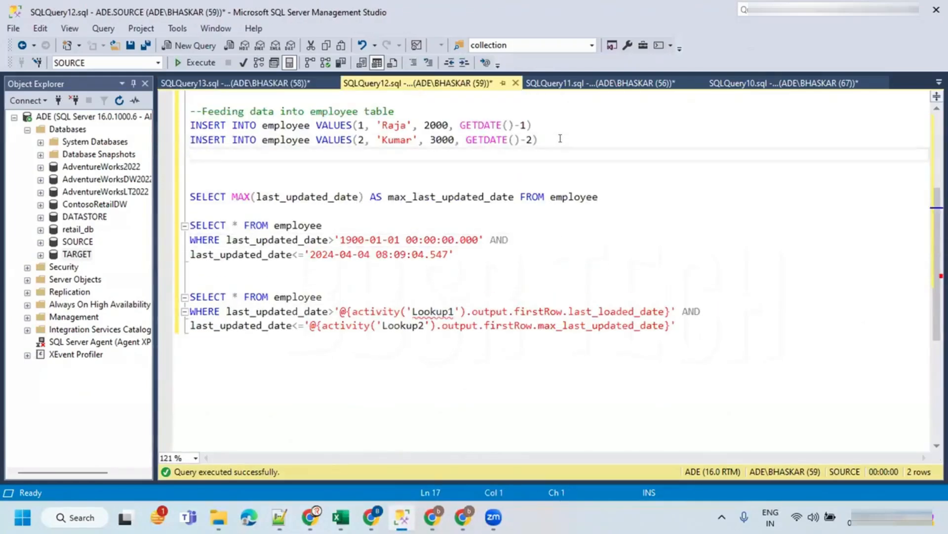
key("Return")
type("INSERT INTO employee VALUES(3, 'Siri', 5000, GETDATE())")
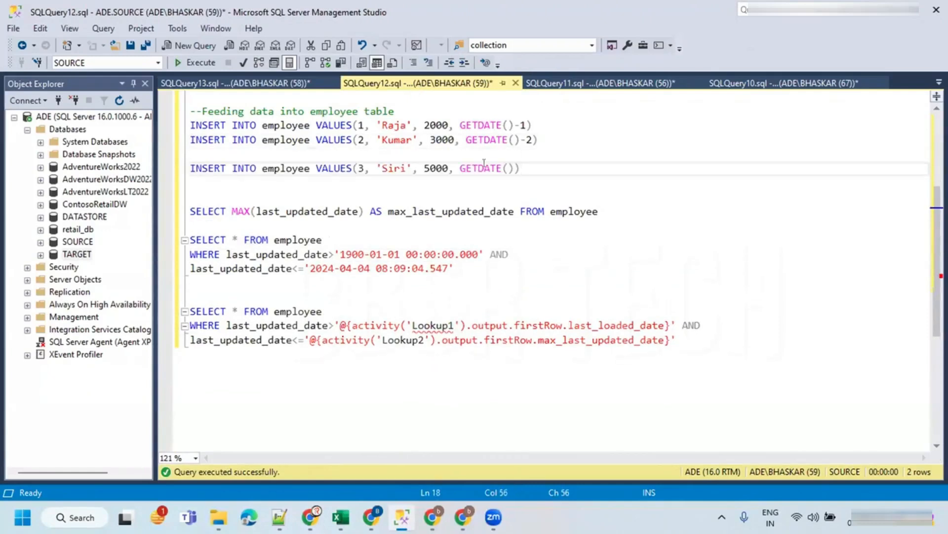
left_click_drag(521, 168, 146, 167)
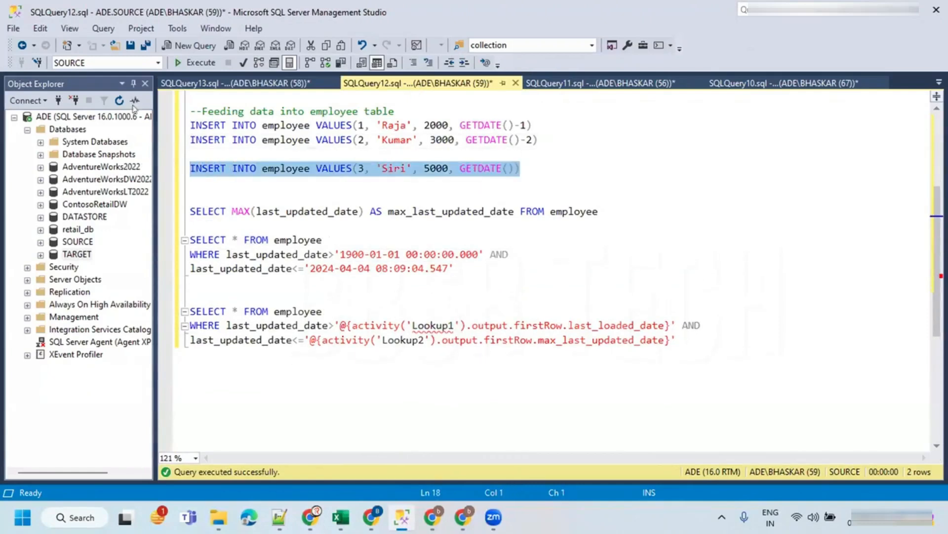
left_click(193, 63)
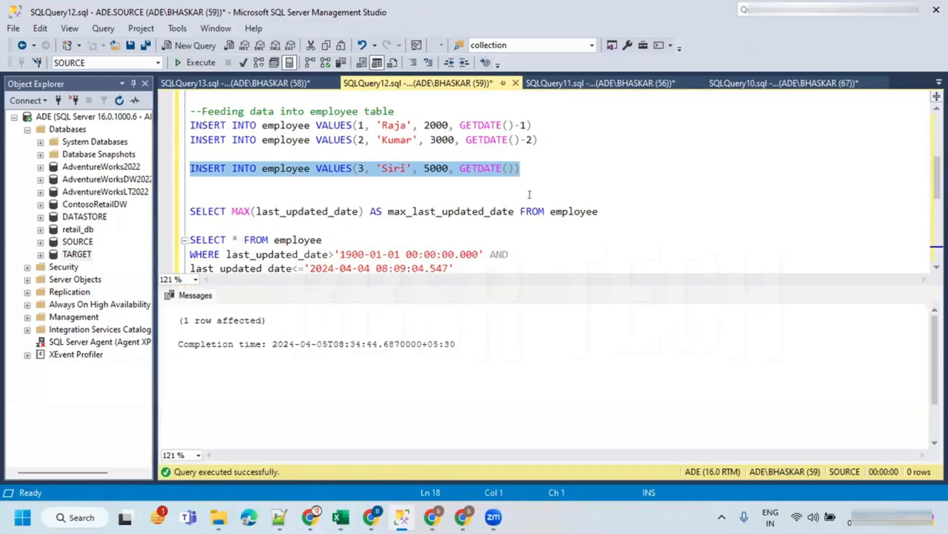
key("ctrl+r")
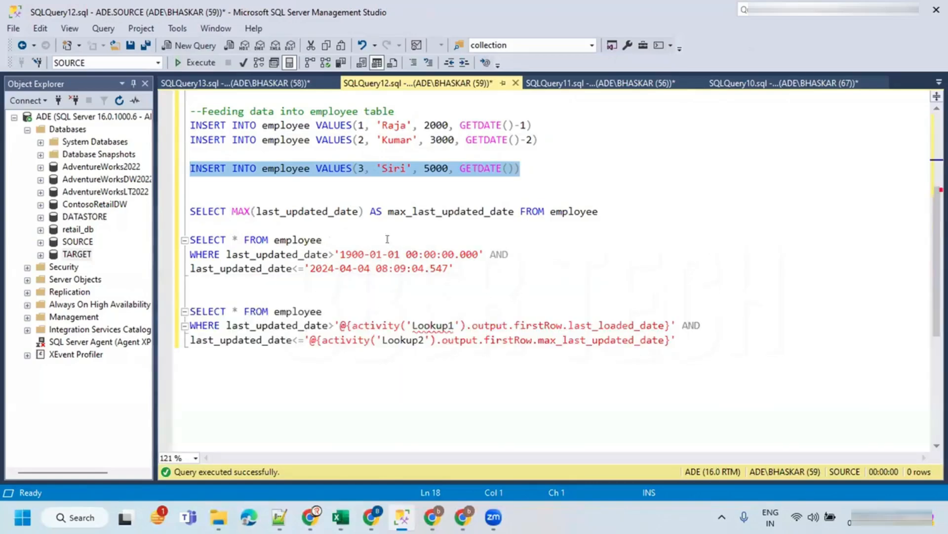
left_click(431, 211)
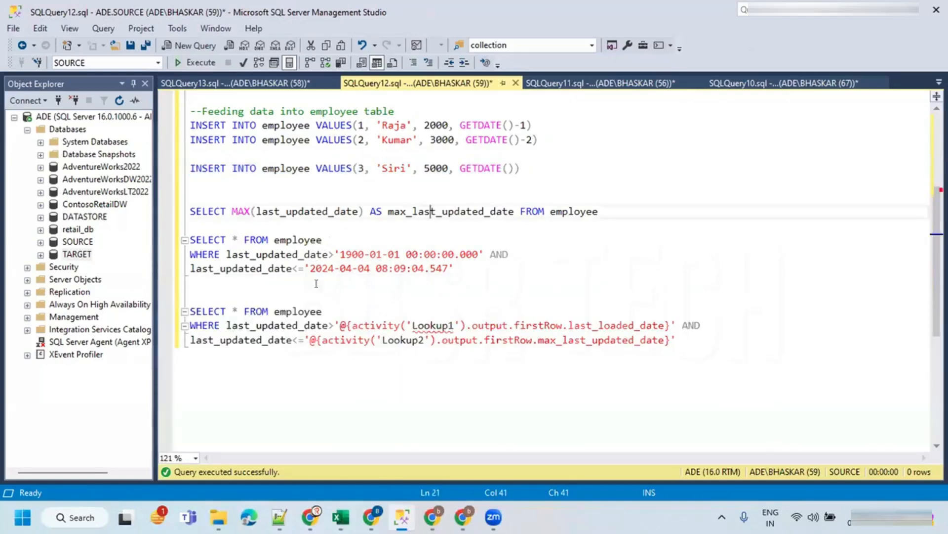
- Run the config query for the employee table's last_loaded_date in the TARGET query window
left_click(235, 83)
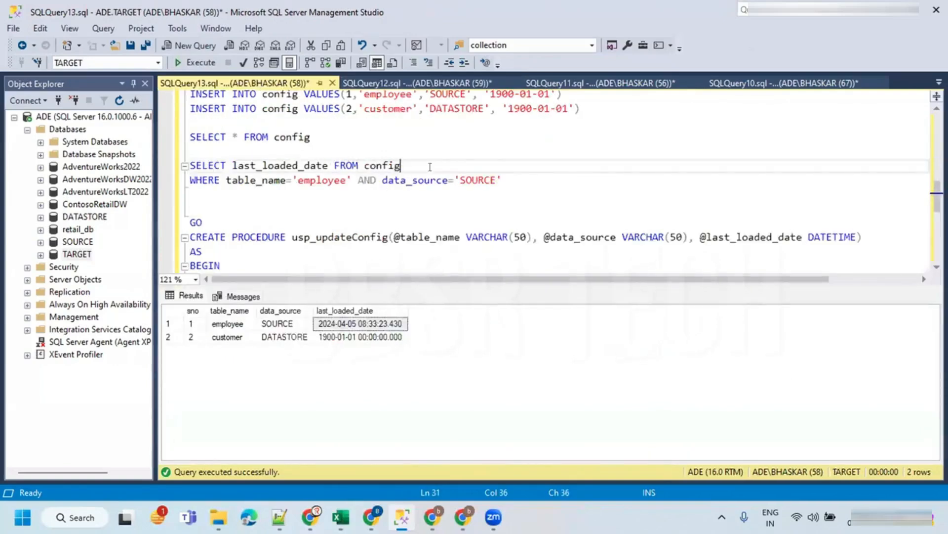
left_click_drag(502, 181, 190, 165)
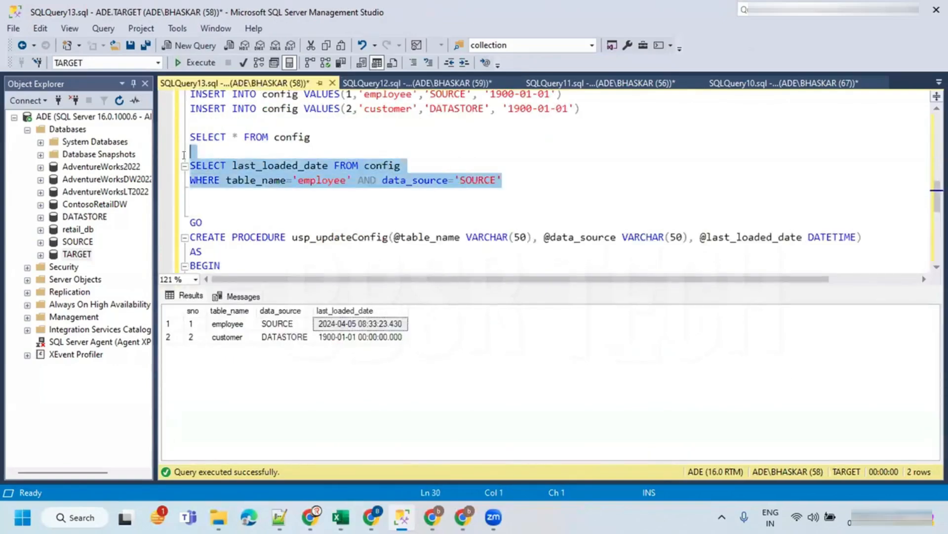
left_click(192, 63)
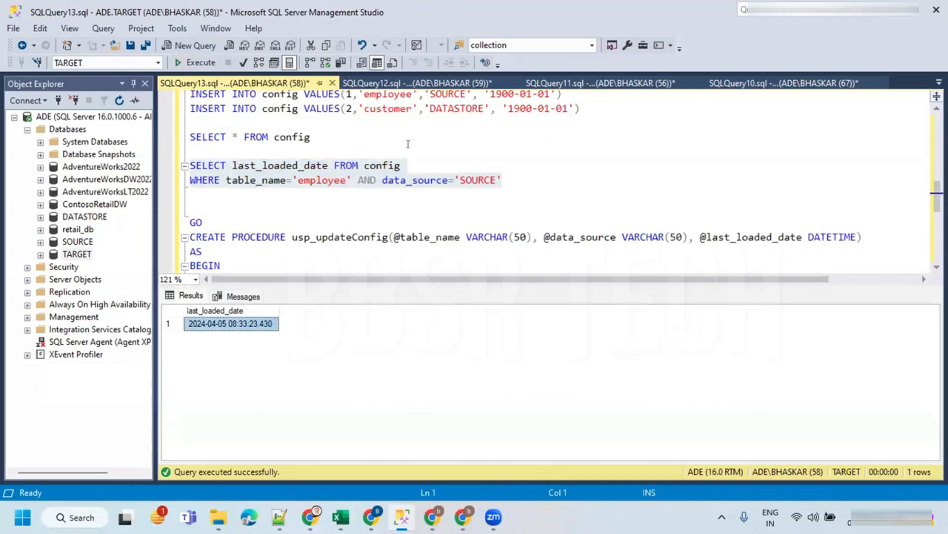
left_click(413, 84)
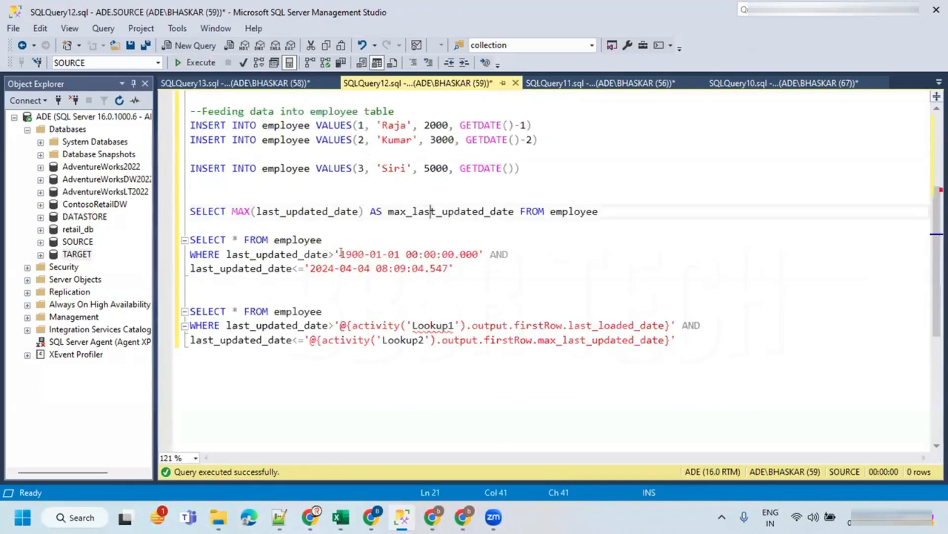
left_click_drag(339, 251, 480, 254)
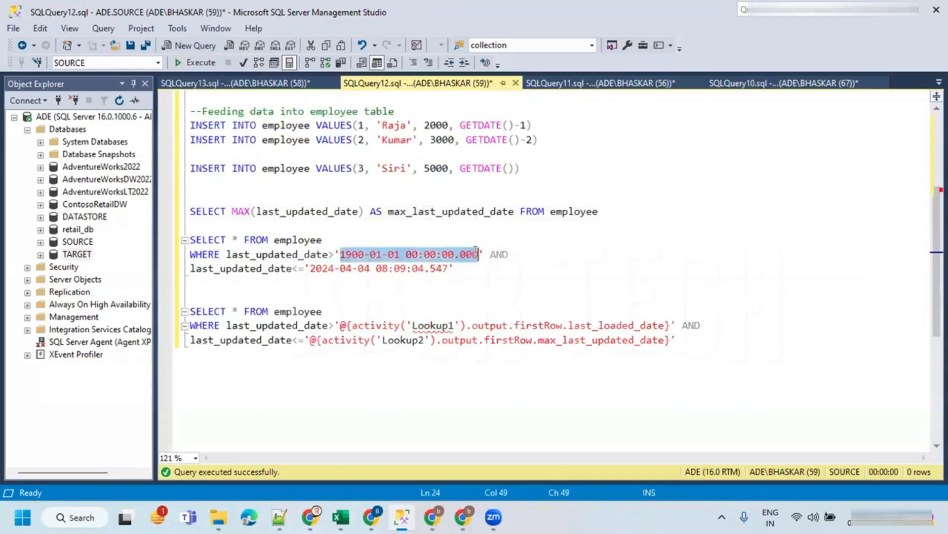
key("ctrl+v")
left_click(608, 204)
left_click(608, 204, "shift")
key("F5")
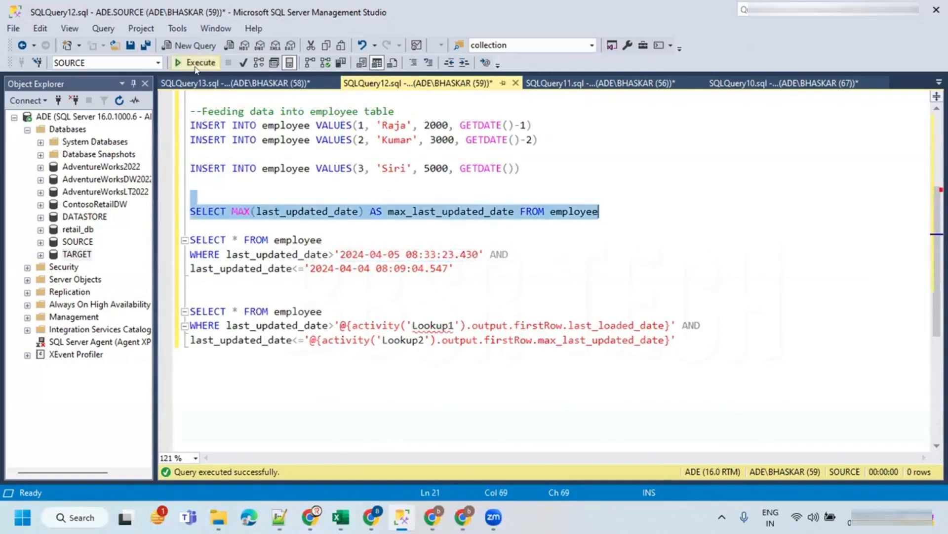
left_click(241, 324)
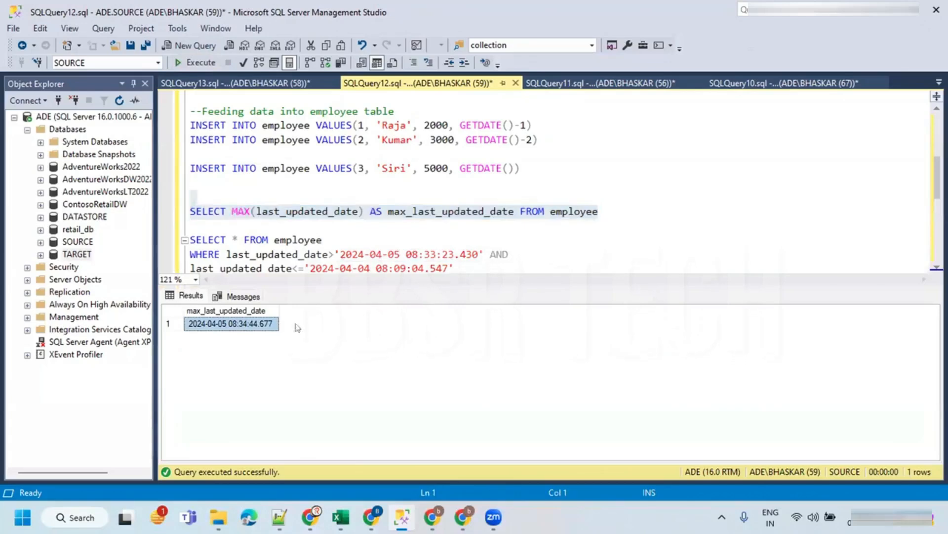
key("ctrl+r")
left_click_drag(310, 268, 462, 266)
key("ctrl+v")
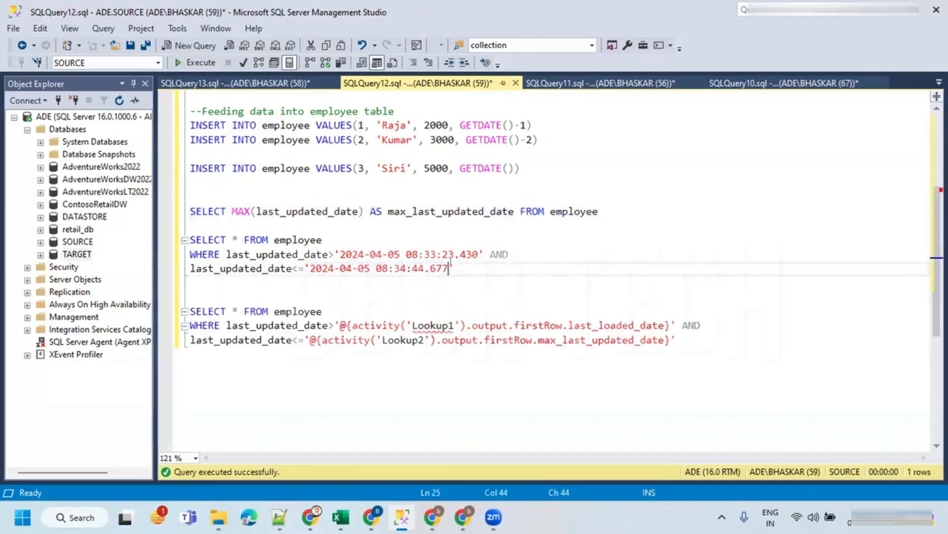
- Execute the date-filtered employee SELECT on SOURCE and inspect the returned row
left_click_drag(482, 268, 123, 240)
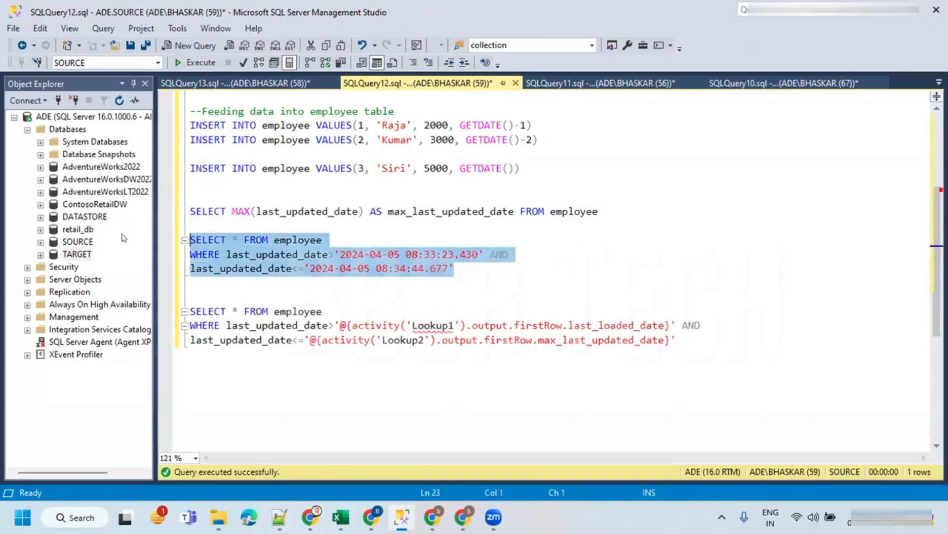
left_click(196, 63)
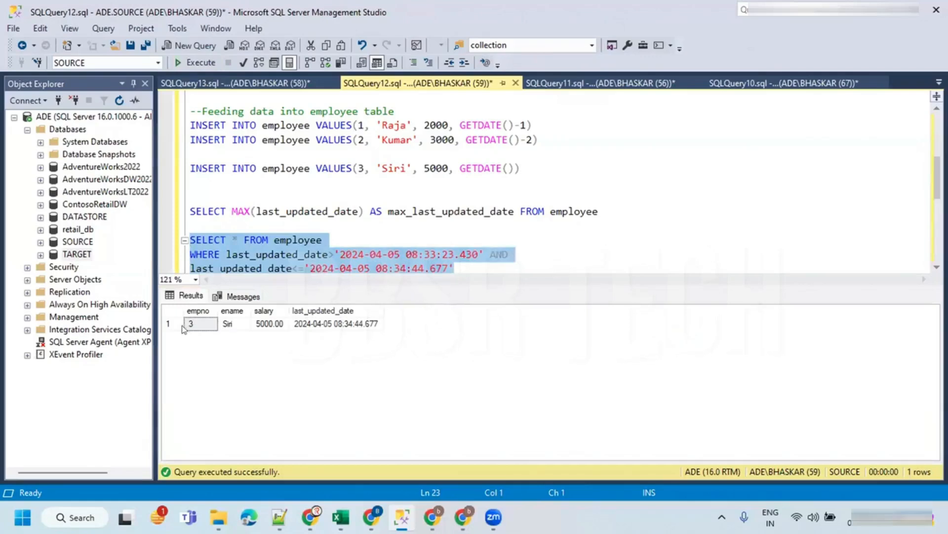
left_click(225, 328)
left_click(195, 329)
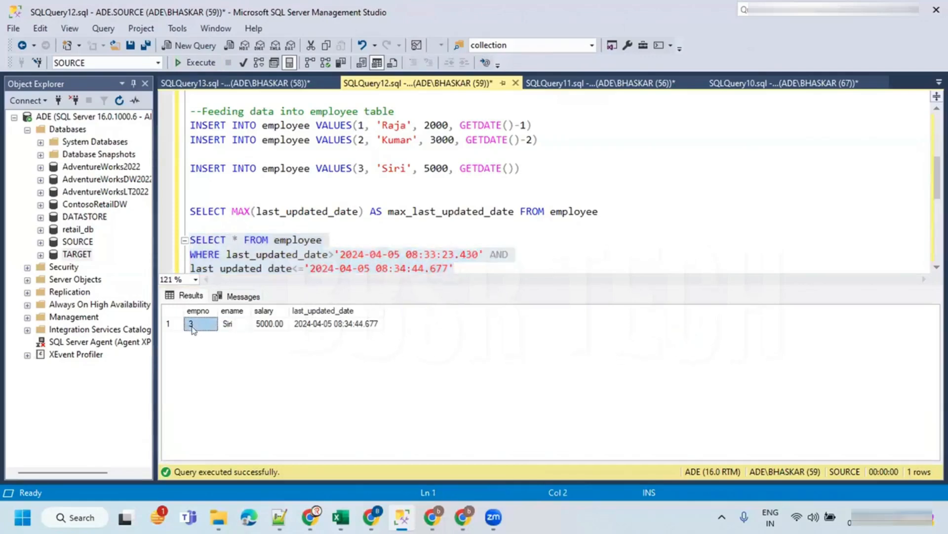
left_click(226, 328)
left_click(262, 327)
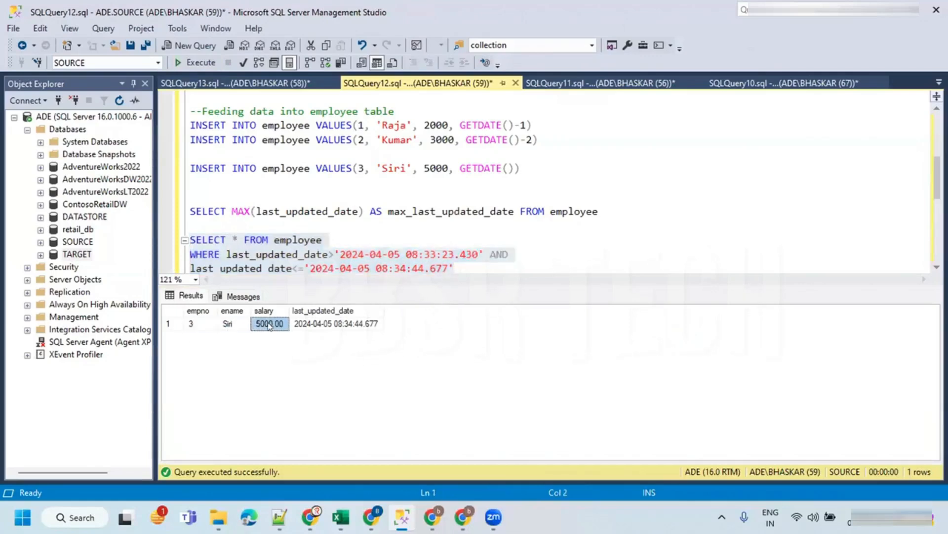
left_click(305, 328)
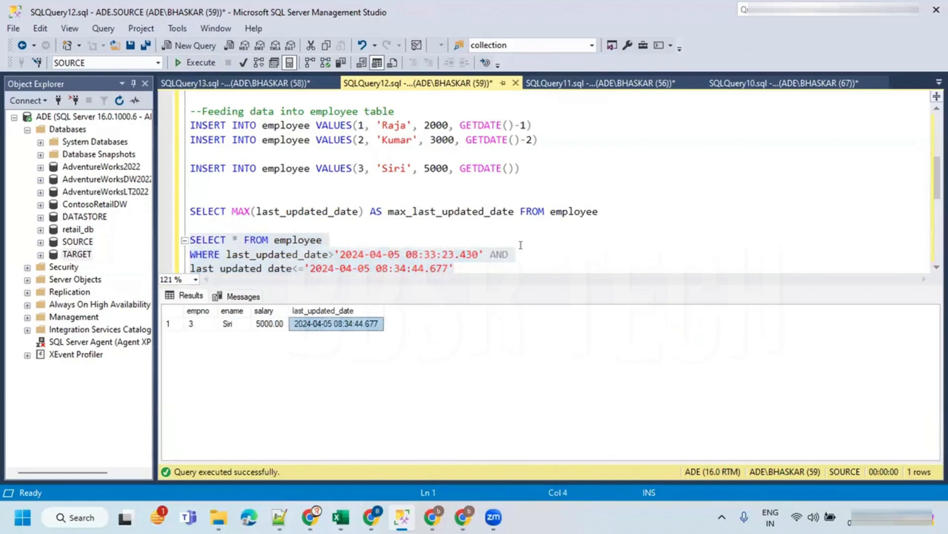
key("ctrl+r")
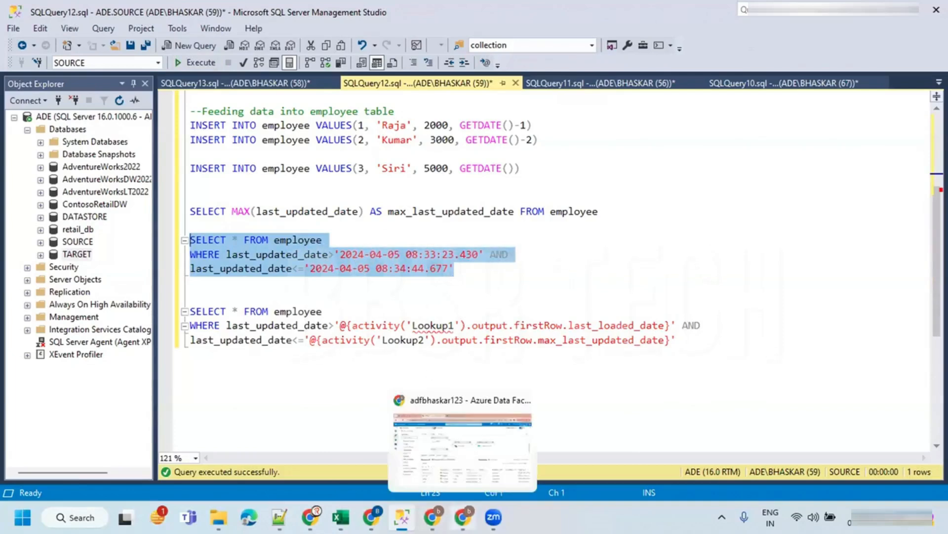
- Return to the pipeline and open the Copy data1 activity run details
left_click(463, 517)
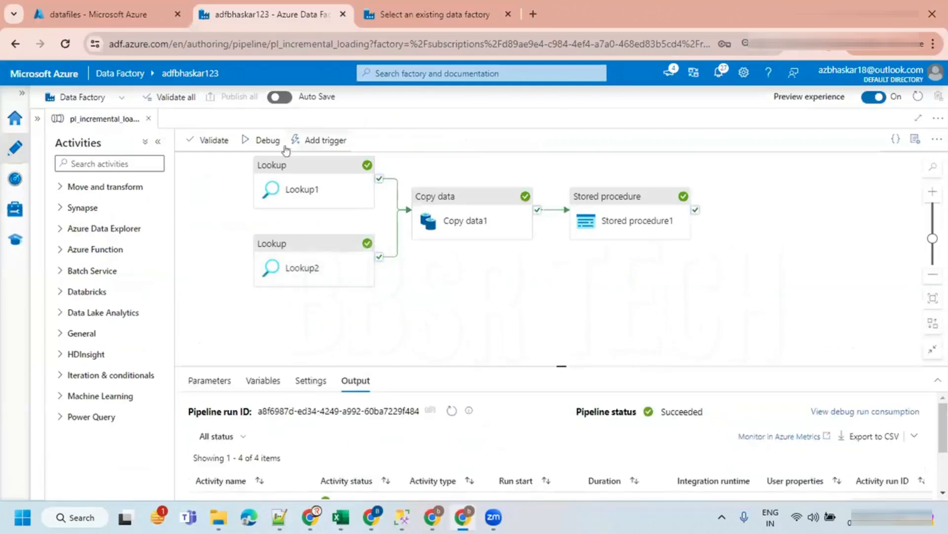
left_click(465, 200)
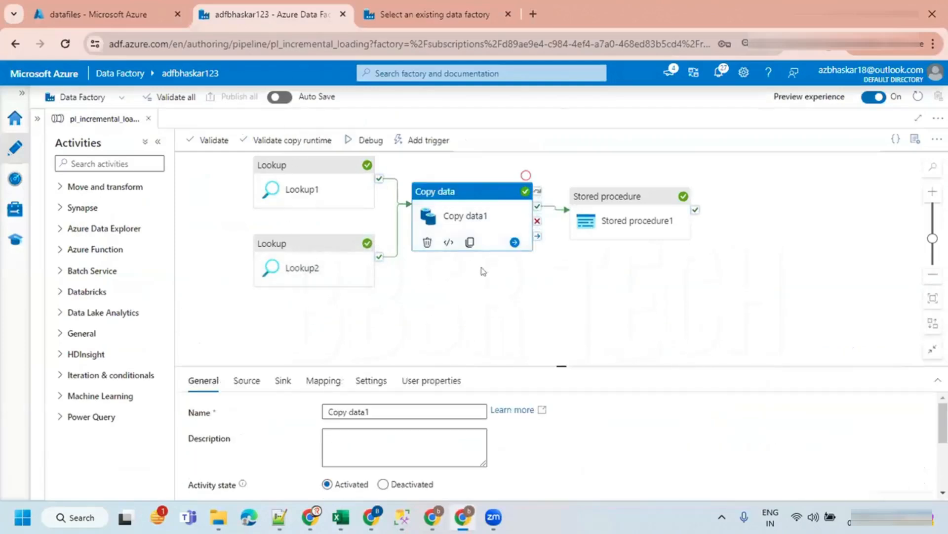
left_click(425, 297)
scroll(321, 417, "down", 2)
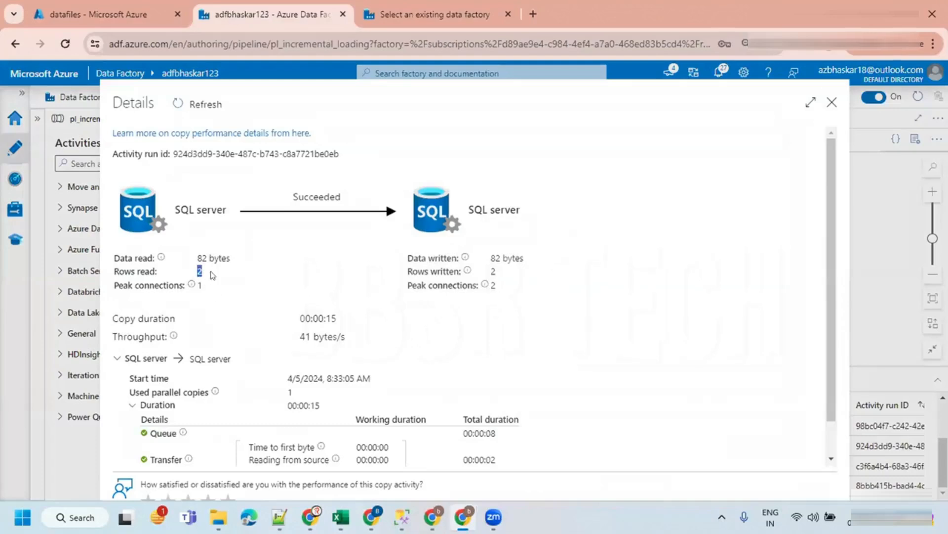
- Check the Copy data1 rows read and written in the run details, then close the details
double_click(493, 271)
left_click(832, 103)
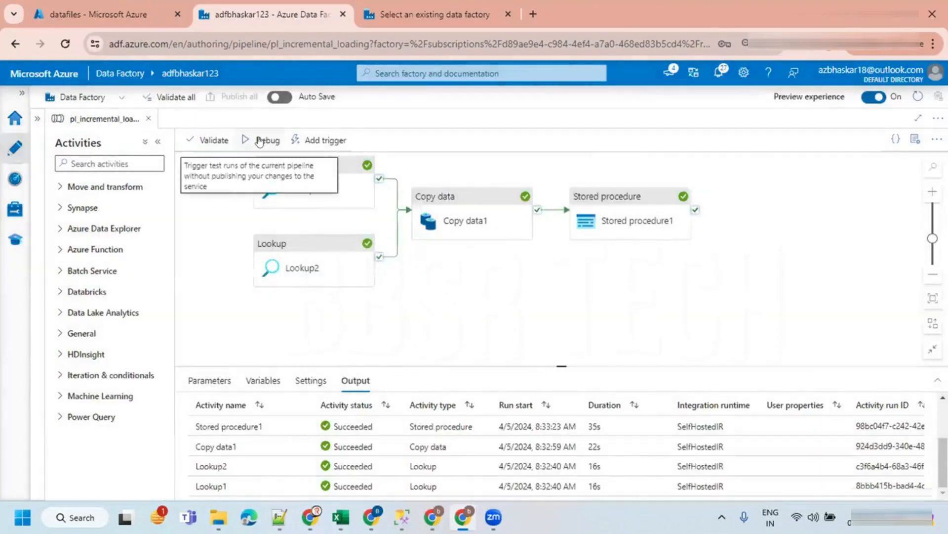
- Debug-run the pl_incremental_loading pipeline and refresh the output until every activity has finished
left_click(260, 141)
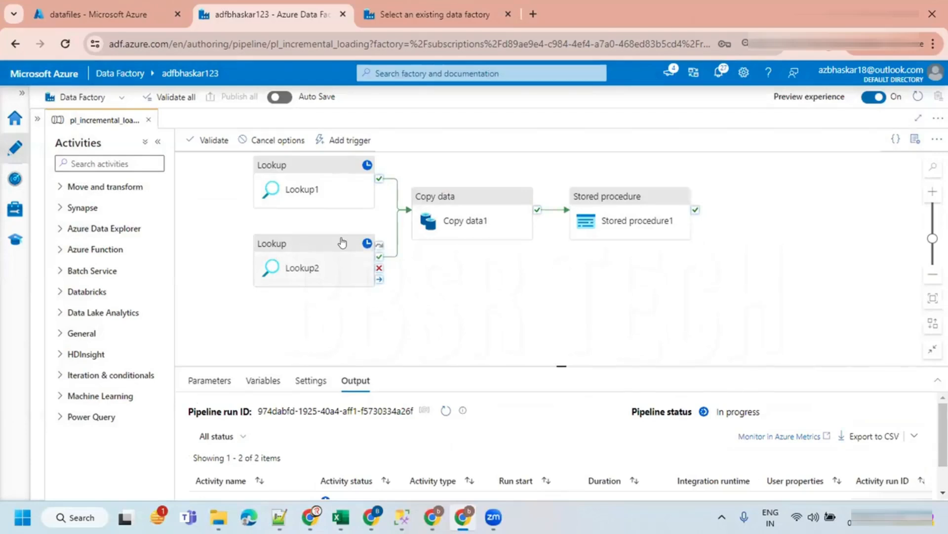
left_click(446, 410)
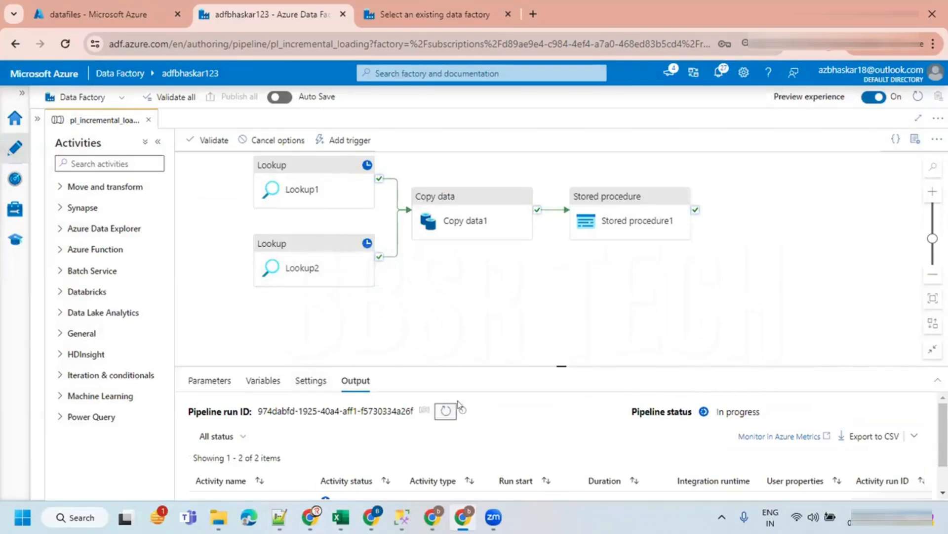
left_click_drag(547, 363, 548, 284)
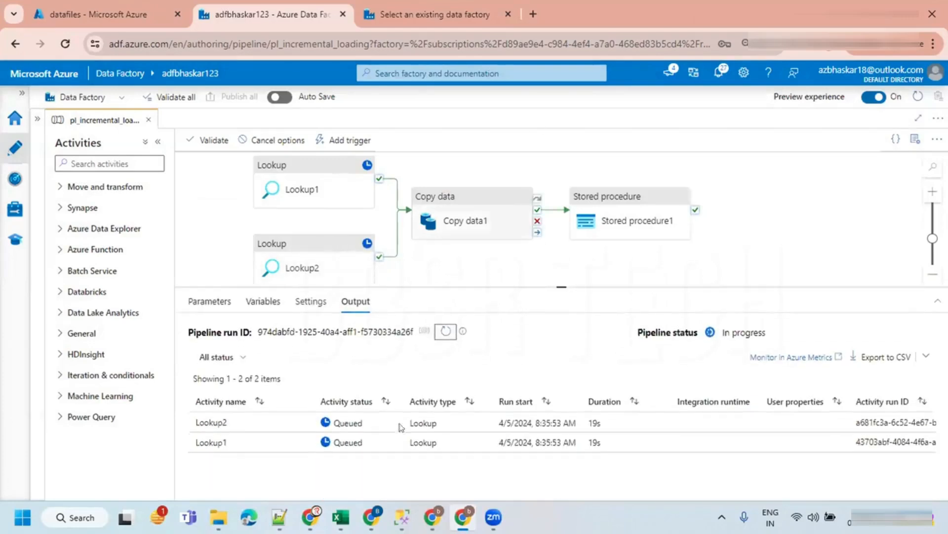
left_click(443, 331)
left_click(443, 331)
left_click(443, 331)
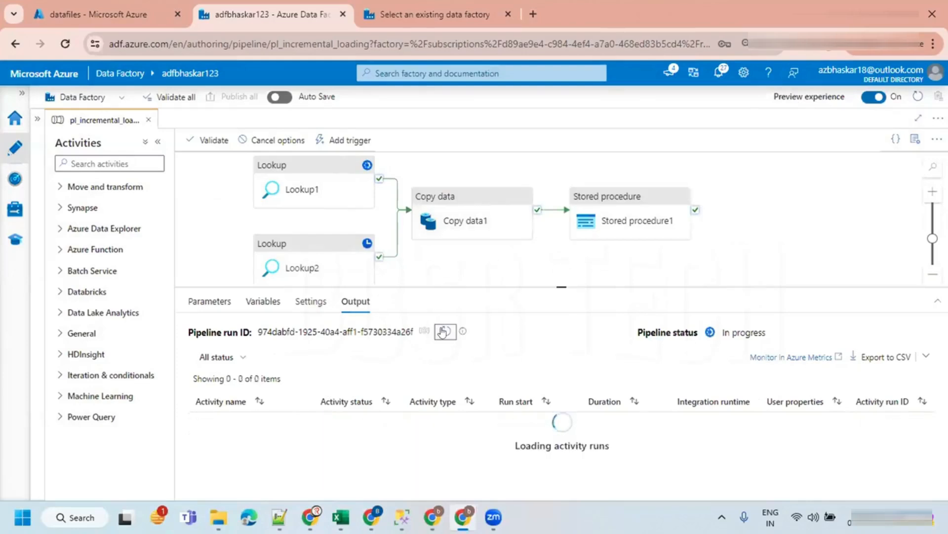
left_click(443, 331)
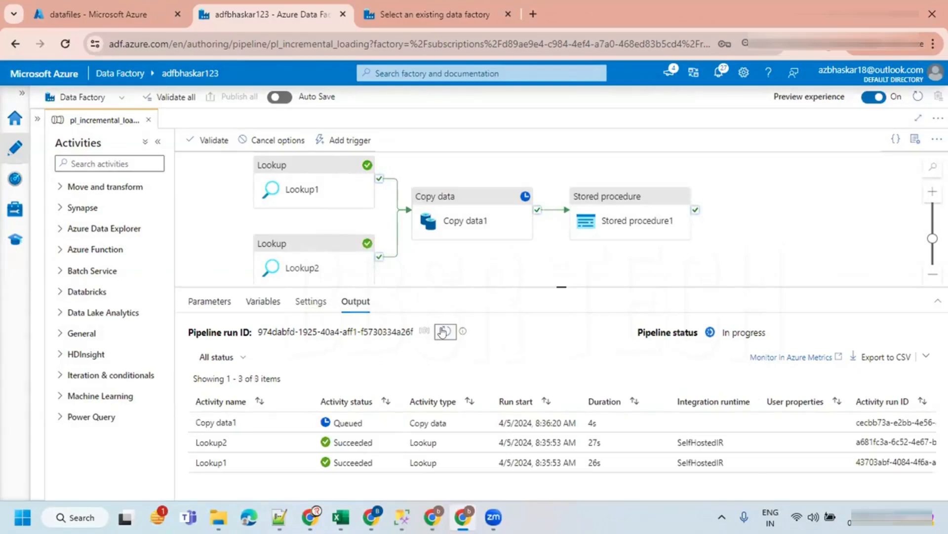
left_click(443, 331)
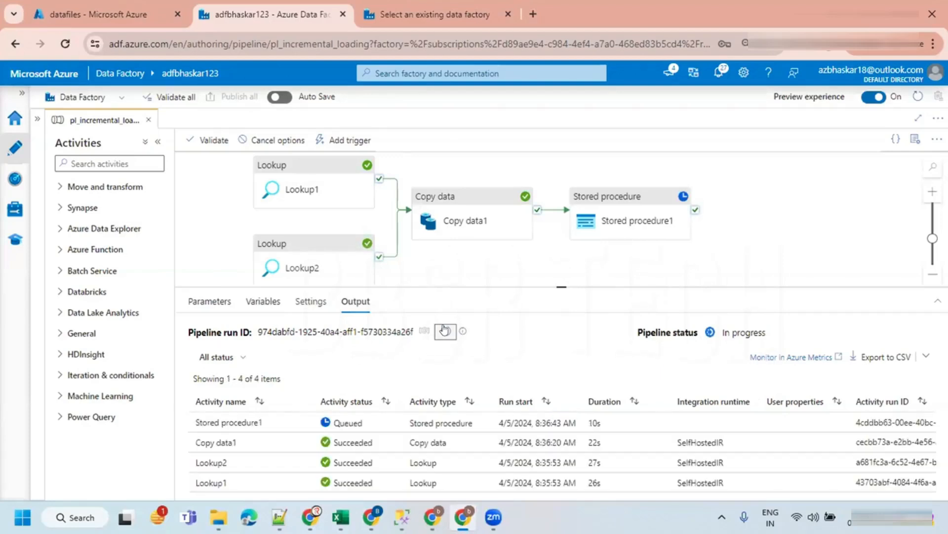
left_click(445, 331)
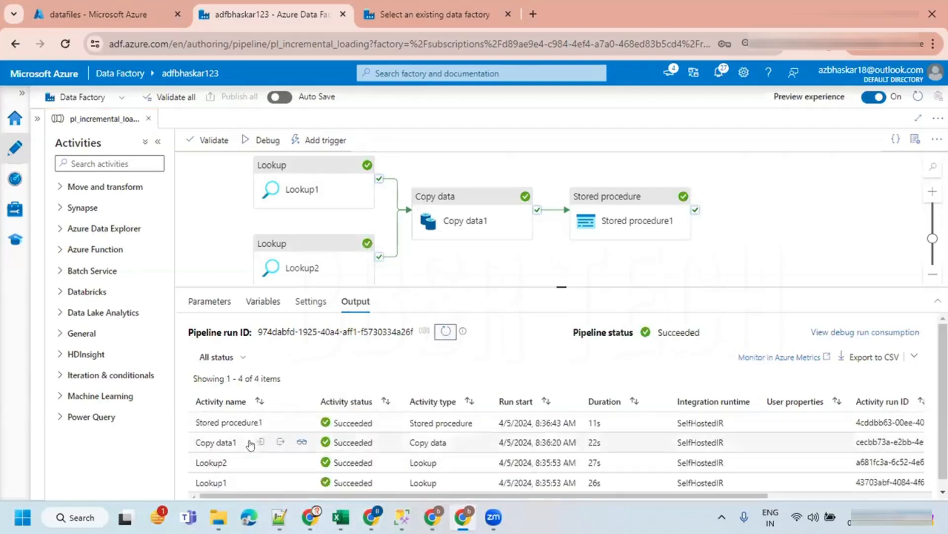
- Open the new Copy data1 run details and check the rows read and written
left_click(299, 442)
double_click(198, 270)
double_click(493, 271)
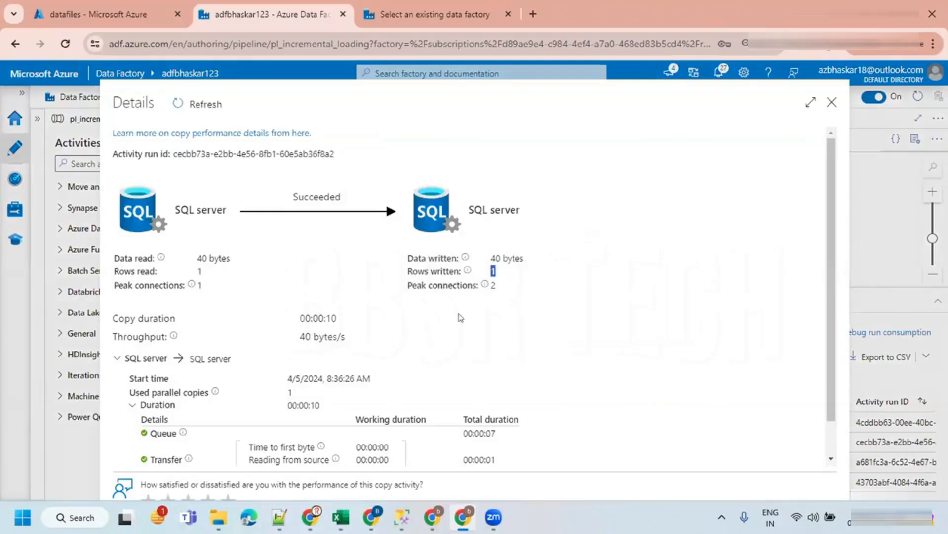
left_click(832, 102)
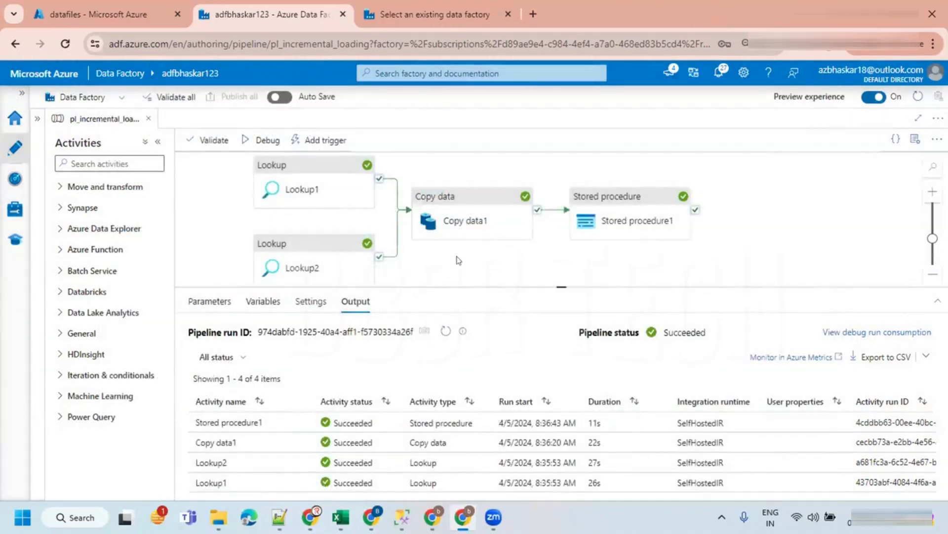
- Run the SELECT * FROM employee query on SOURCE and inspect the newest employee row
left_click(402, 516)
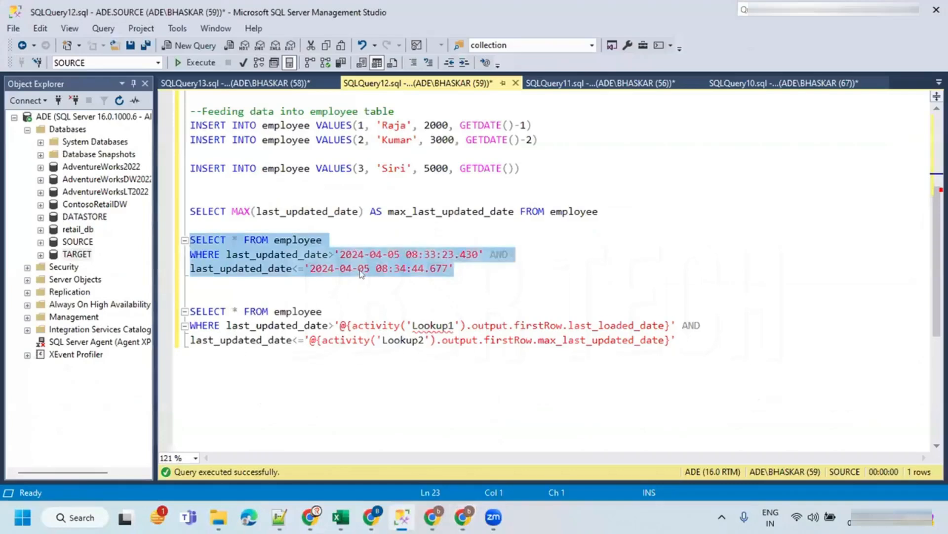
scroll(359, 257, "up", 2)
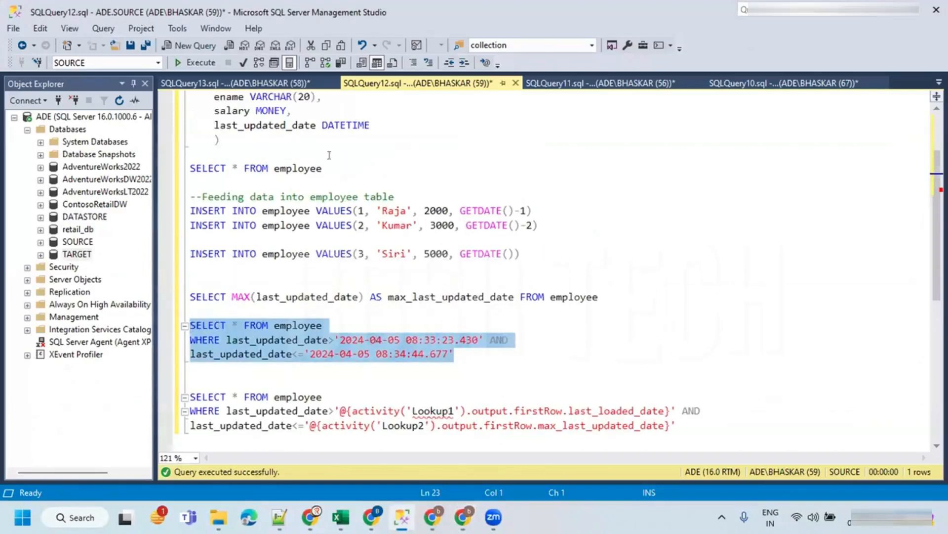
left_click(318, 168)
key("shift+Home")
key("F5")
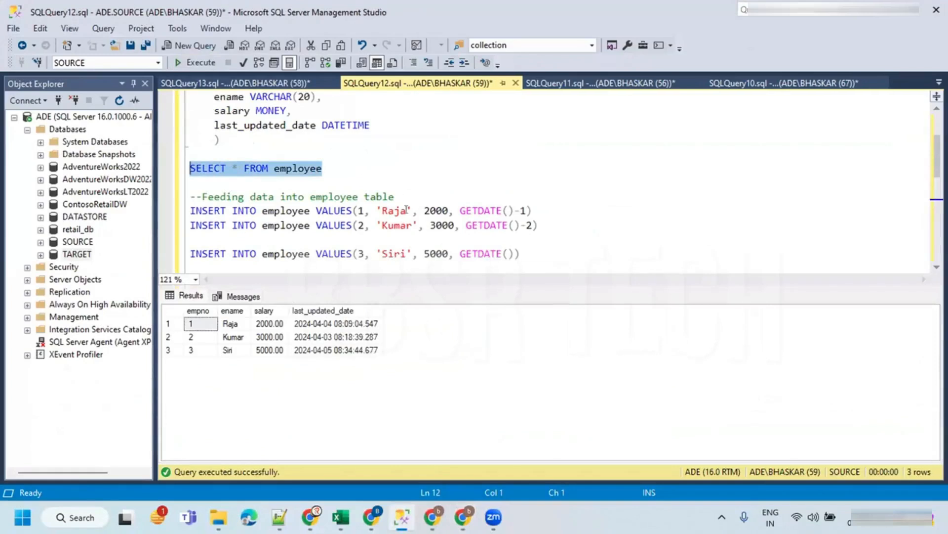
left_click(173, 349)
left_click(173, 350)
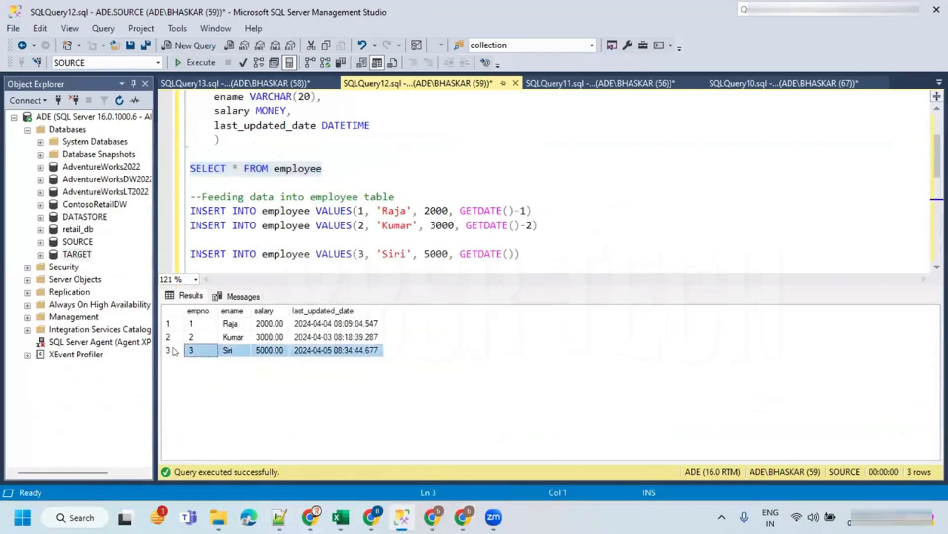
left_click(444, 243)
key("ctrl+r")
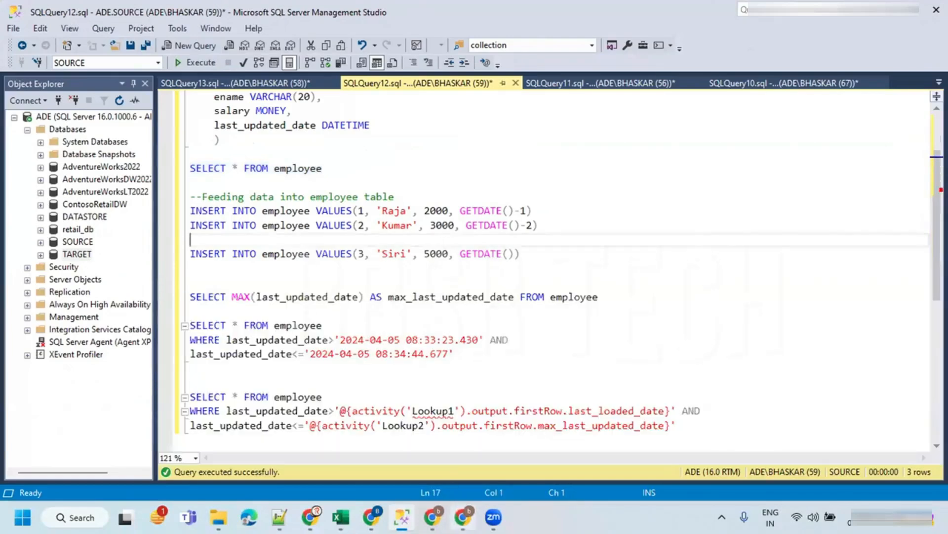
- Review the pipeline canvas and the SOURCE employee script queries
left_click(464, 517)
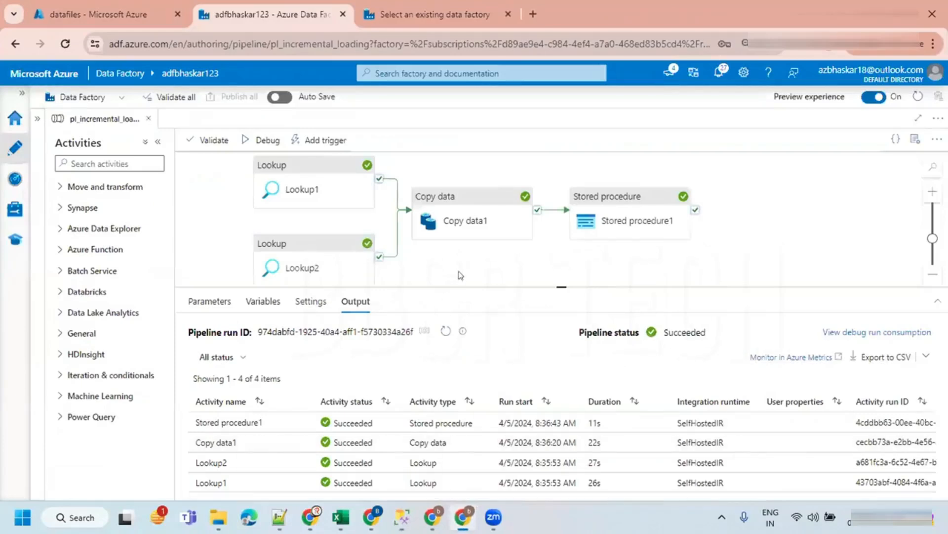
left_click_drag(470, 287, 473, 350)
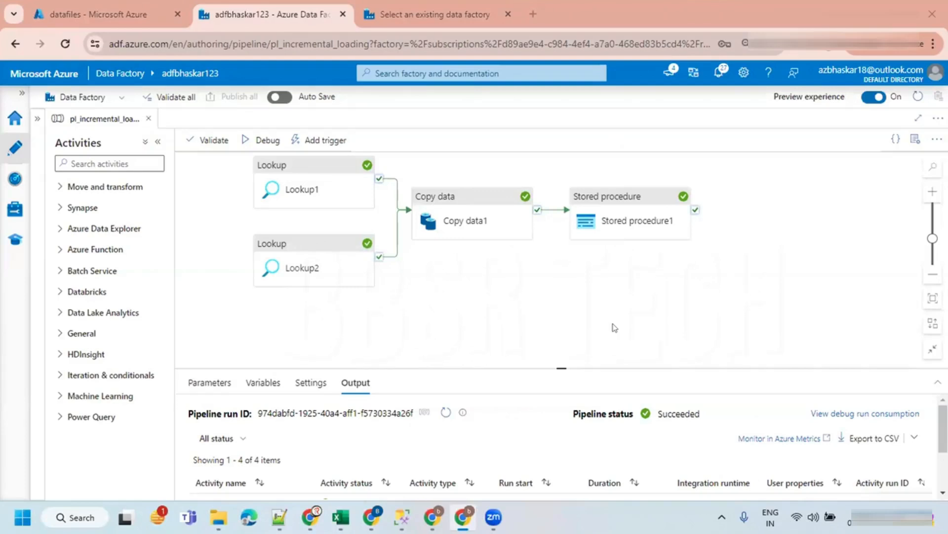
mouse_move(608, 205)
left_click(402, 516)
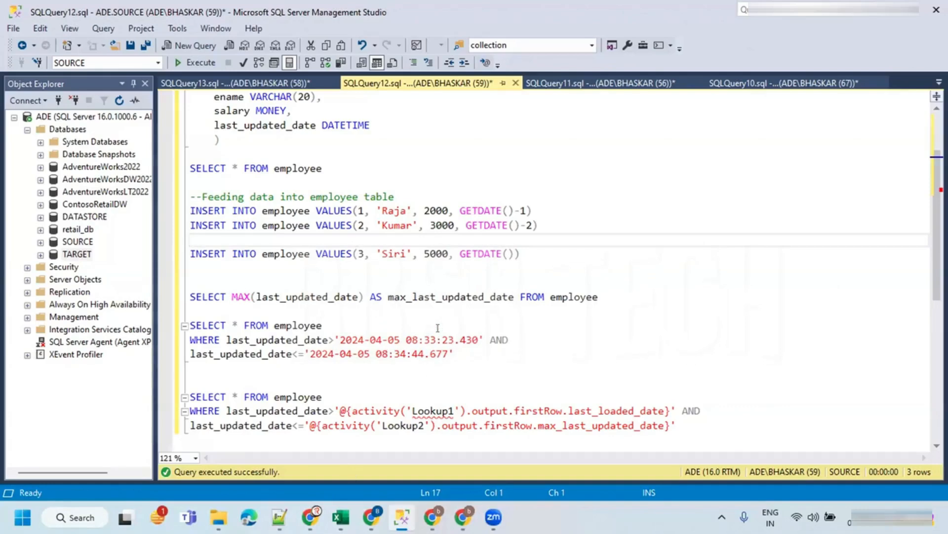
left_click(428, 296)
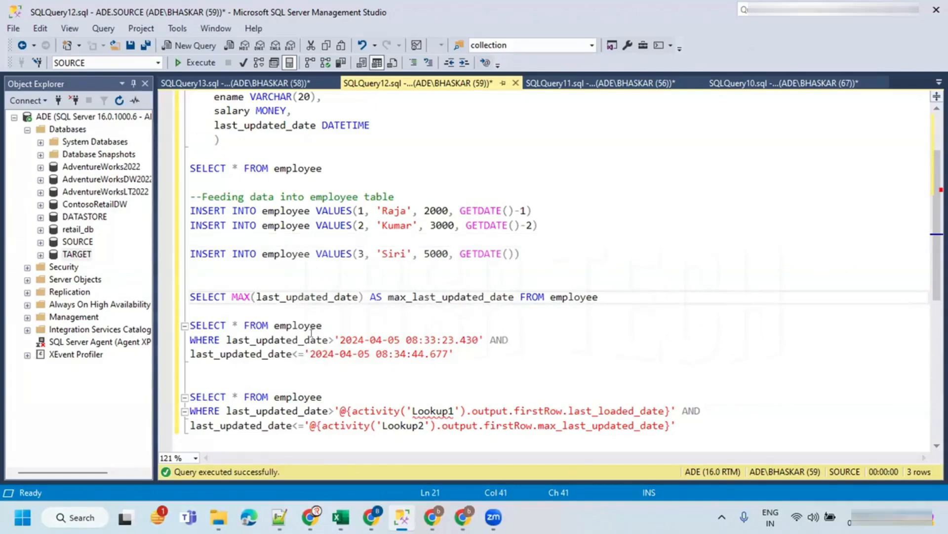
scroll(319, 254, "down", 4)
scroll(320, 254, "up", 5)
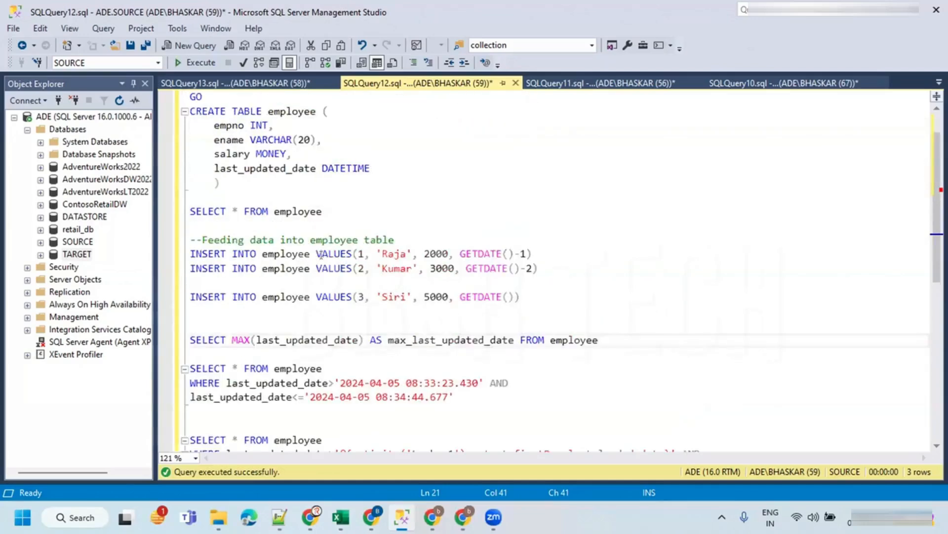
- Examine the last_loaded_date query against the config table in the TARGET script
left_click(263, 87)
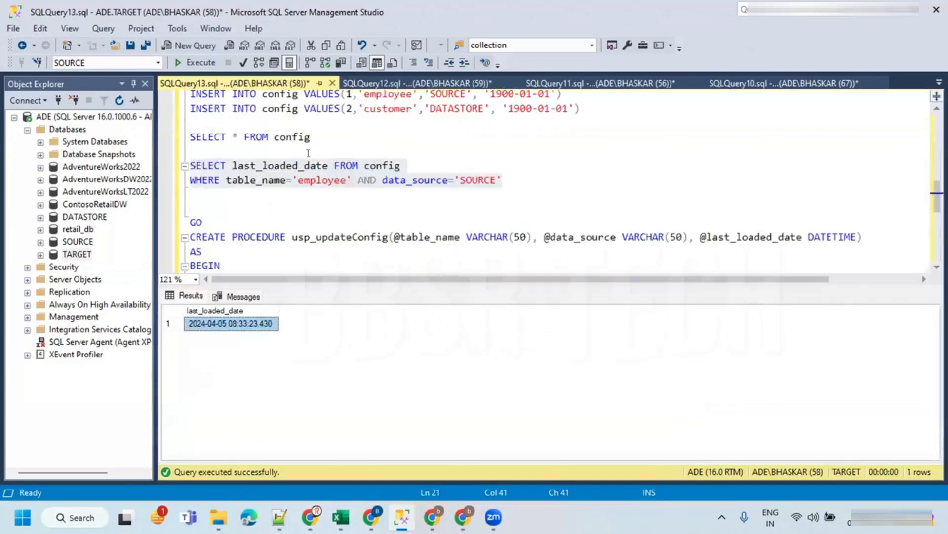
double_click(288, 166)
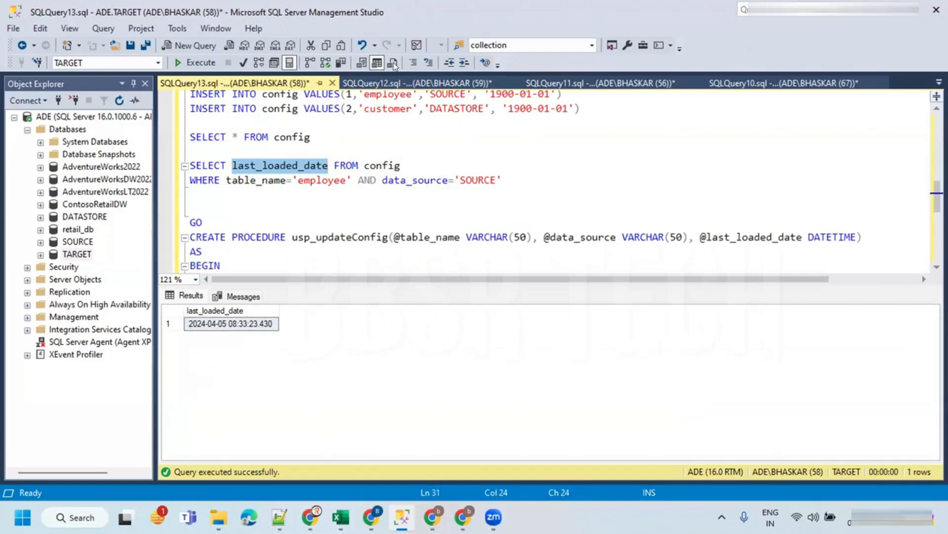
left_click(347, 180)
left_click(394, 153)
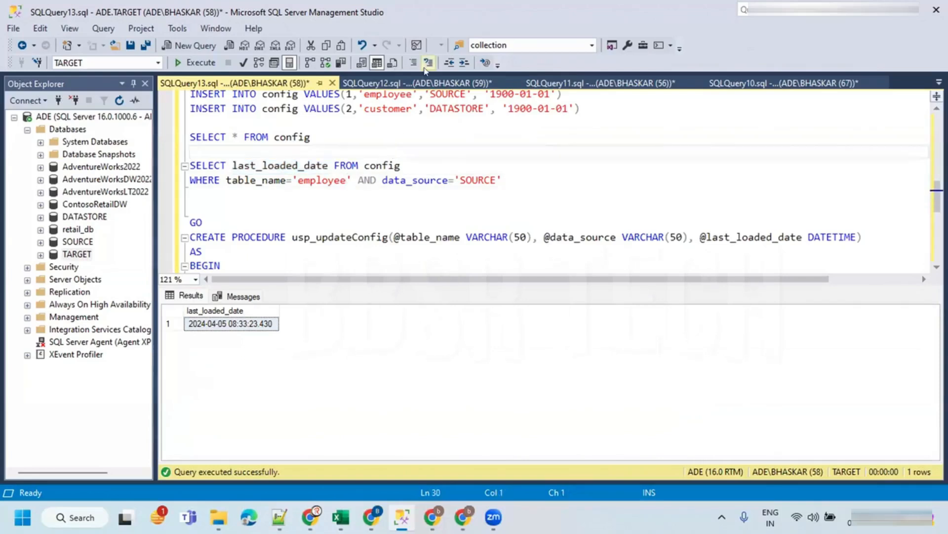
left_click(280, 179)
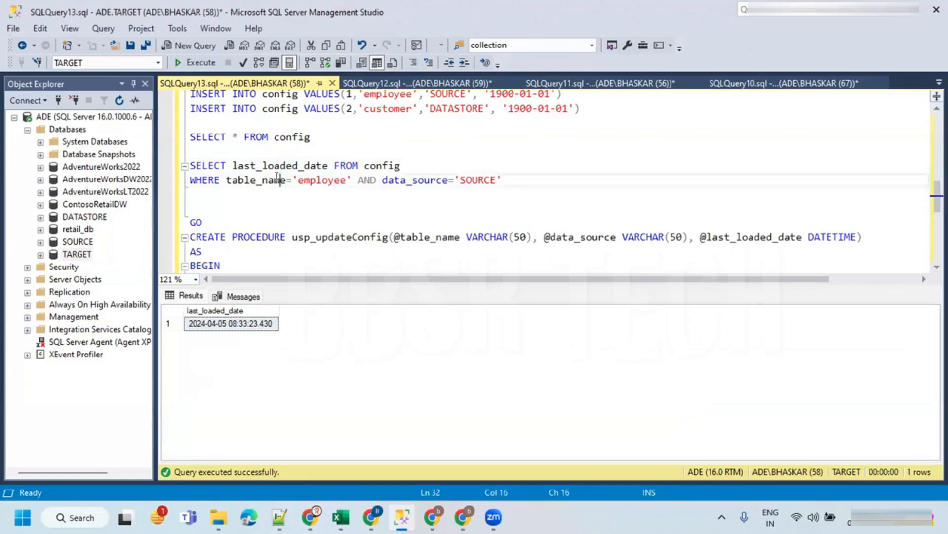
left_click(421, 163)
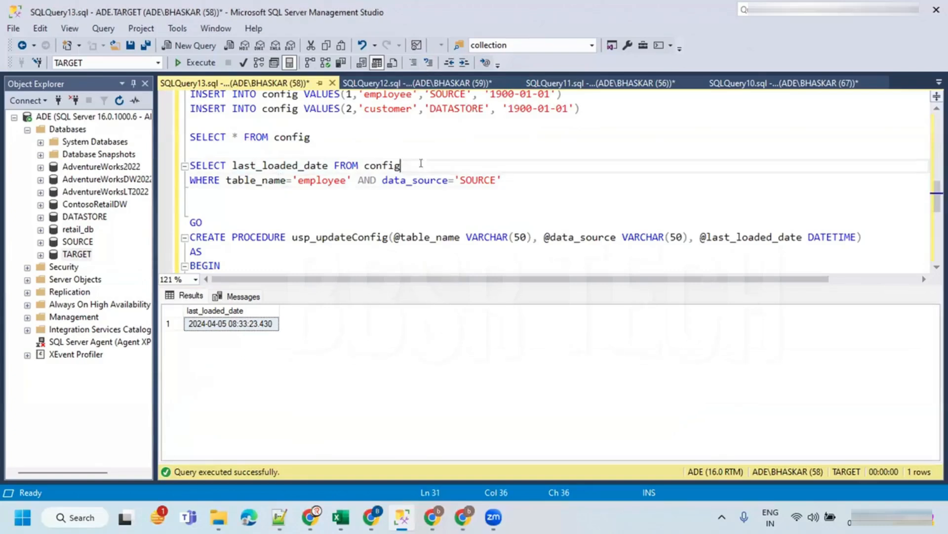
left_click(273, 207)
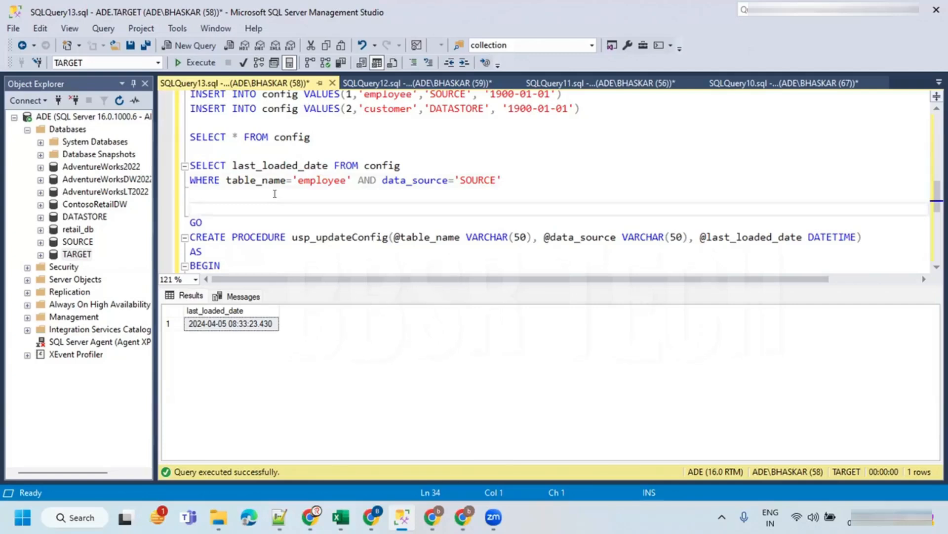
left_click(275, 194)
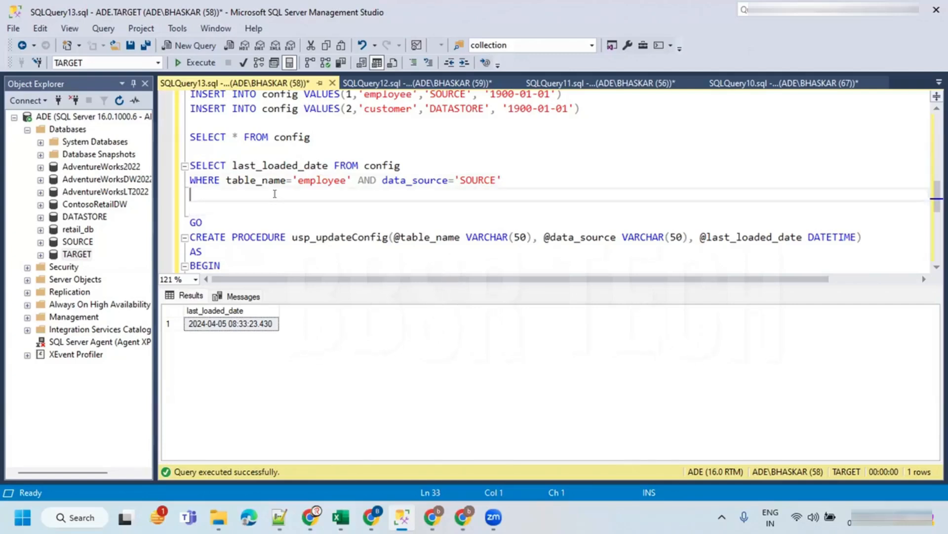
key("Down")
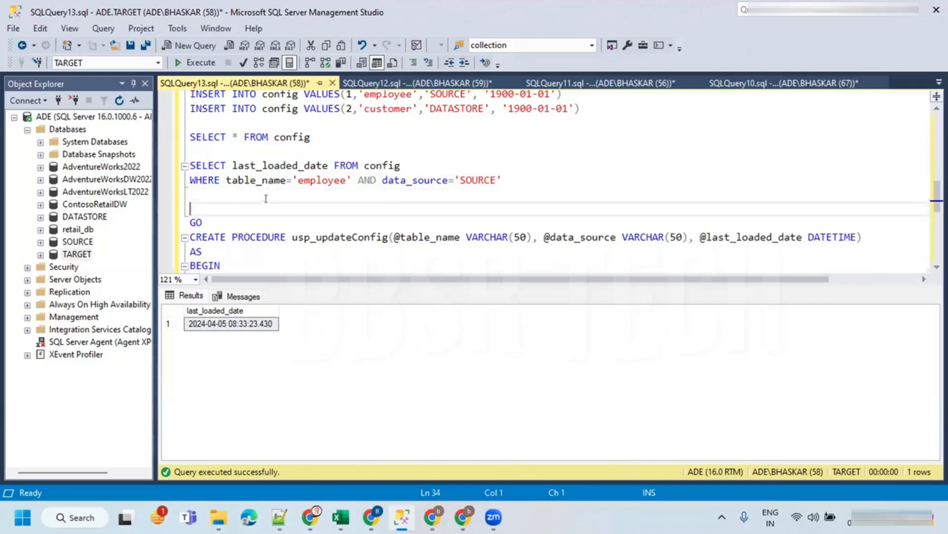
left_click(392, 144)
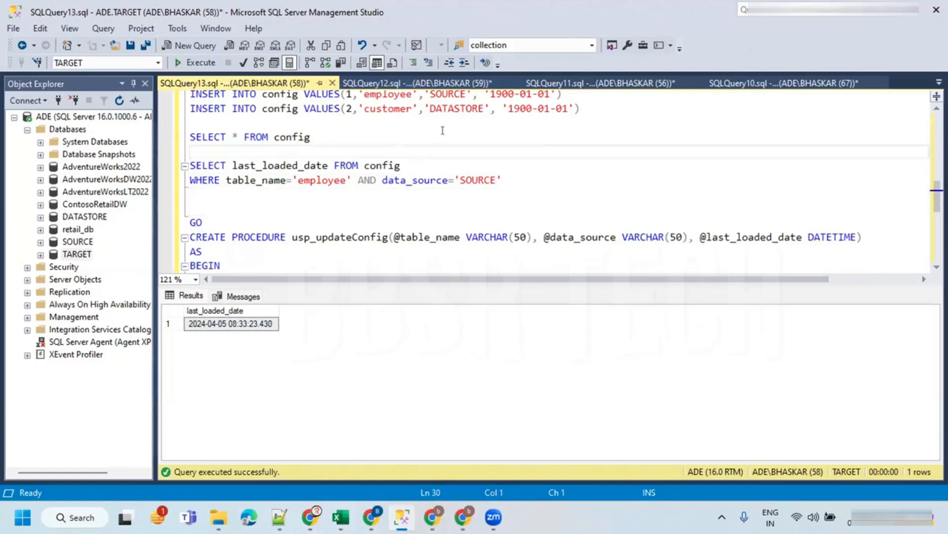
left_click(448, 163)
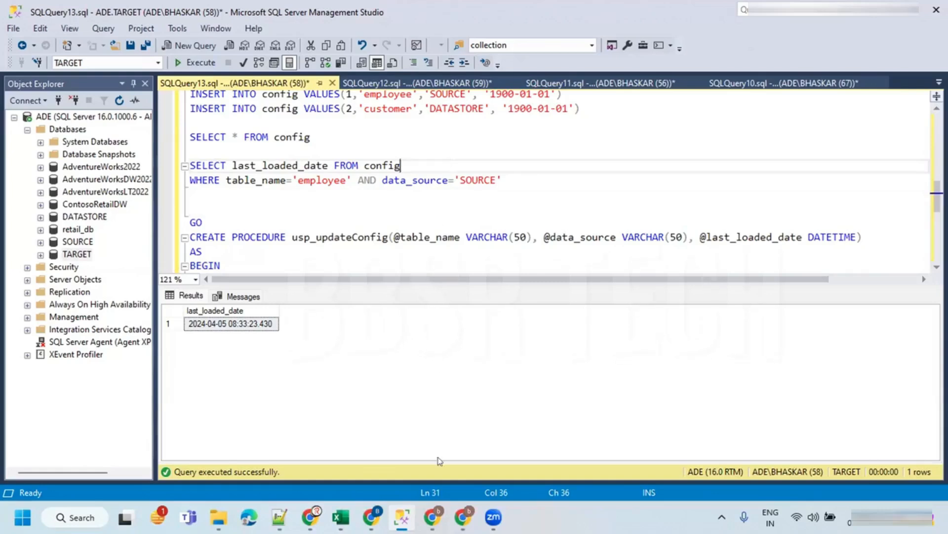
- Browse the factory resources pane and the Move and transform activities list
mouse_move(463, 516)
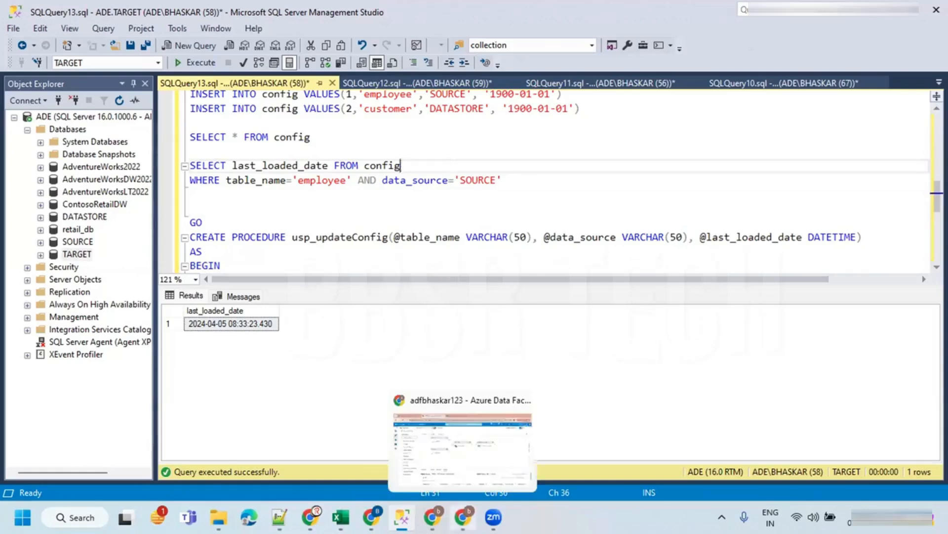
left_click(463, 445)
left_click(38, 121)
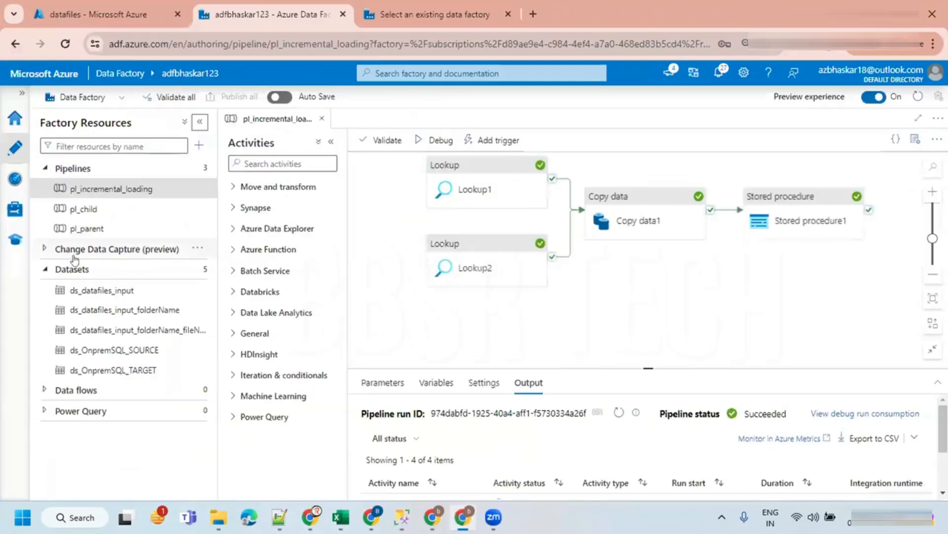
left_click(235, 187)
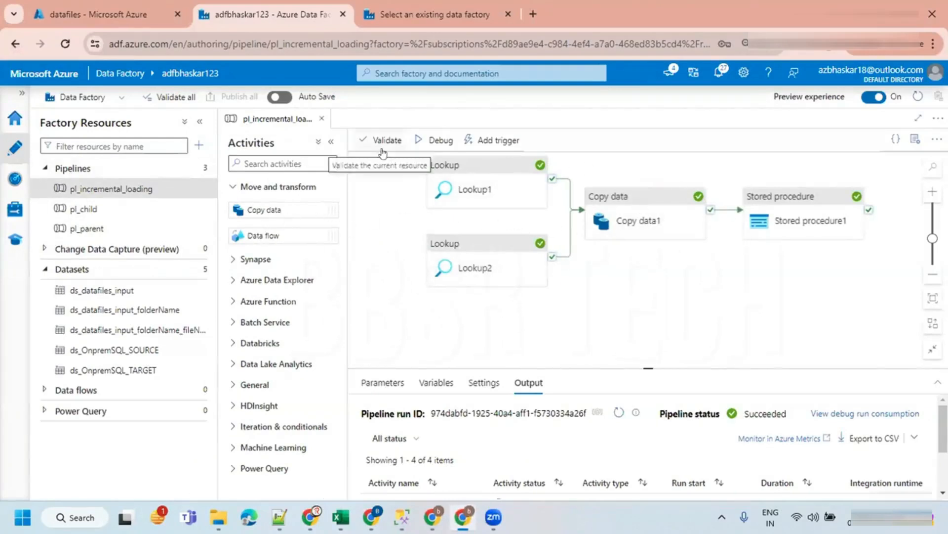
left_click(200, 122)
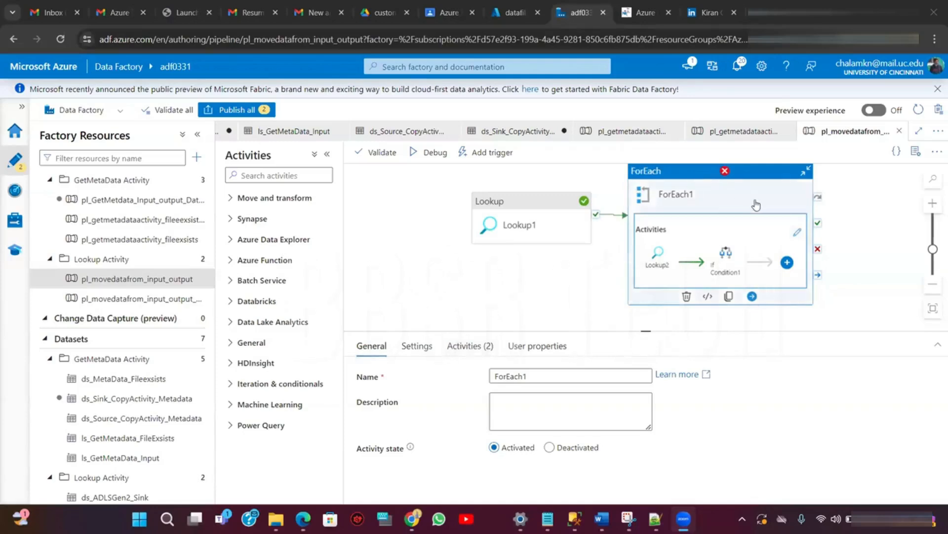
- Open the If Condition1 expression inside ForEach1 in the expression builder and review the Cnt property reference
left_click(736, 261)
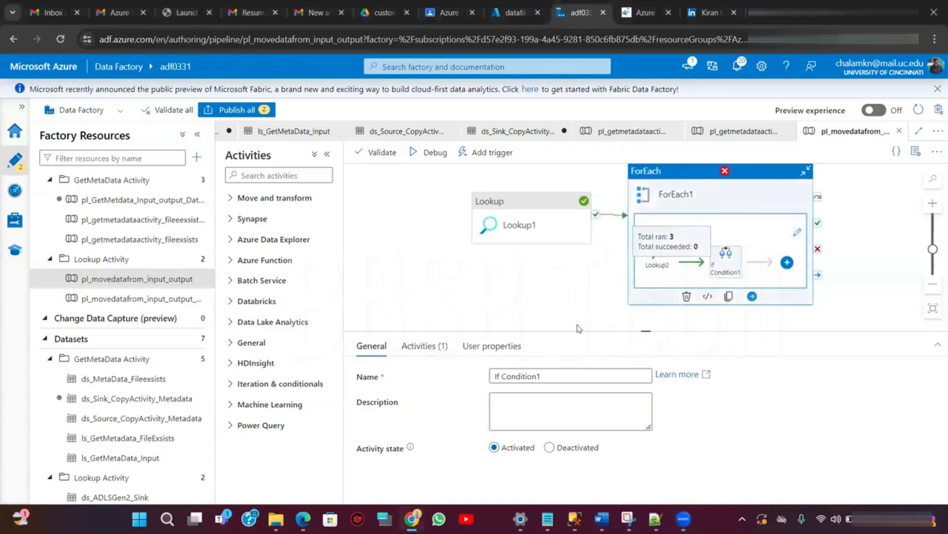
left_click(435, 353)
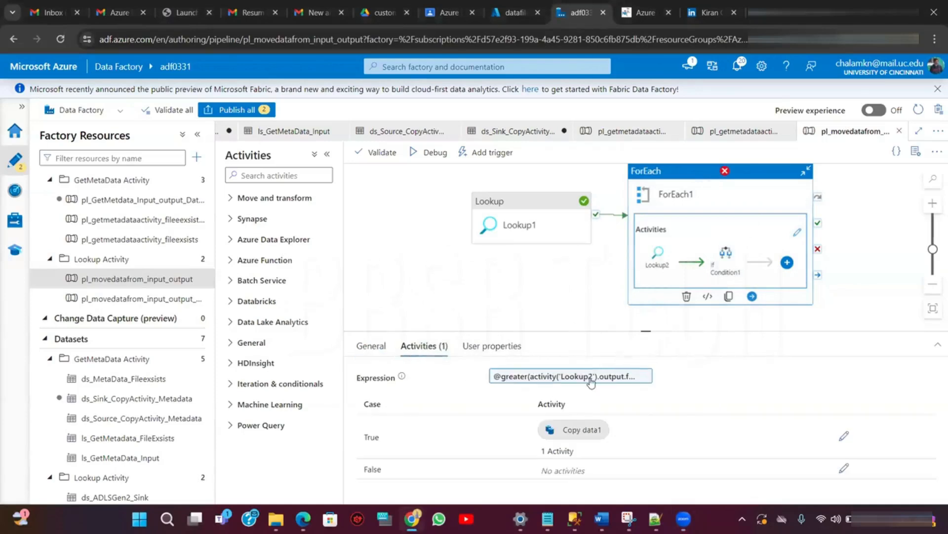
left_click(591, 378)
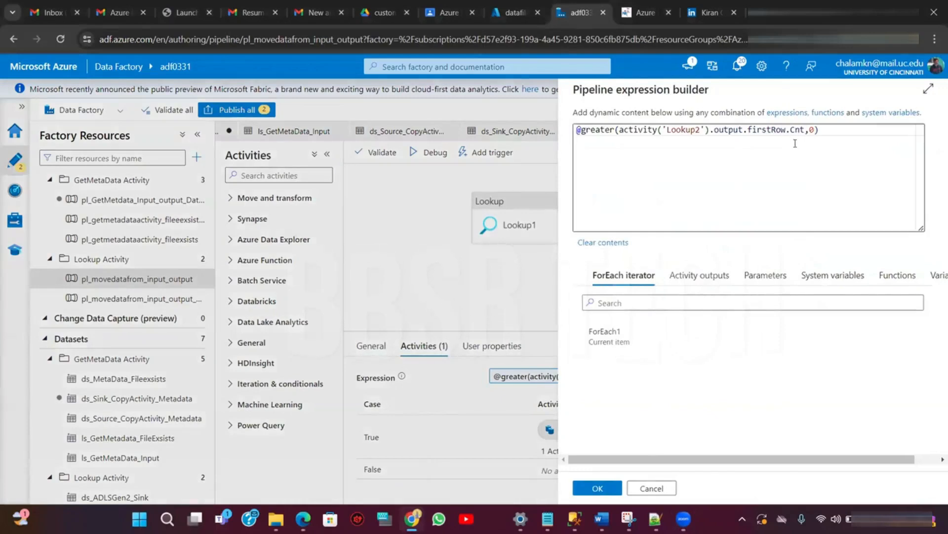
left_click_drag(828, 133, 793, 133)
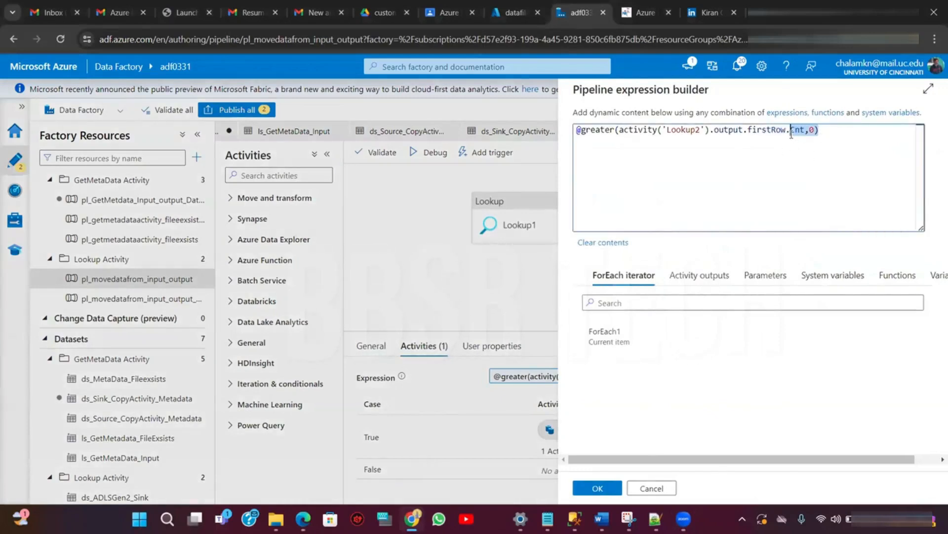
left_click(545, 441)
left_click(597, 488)
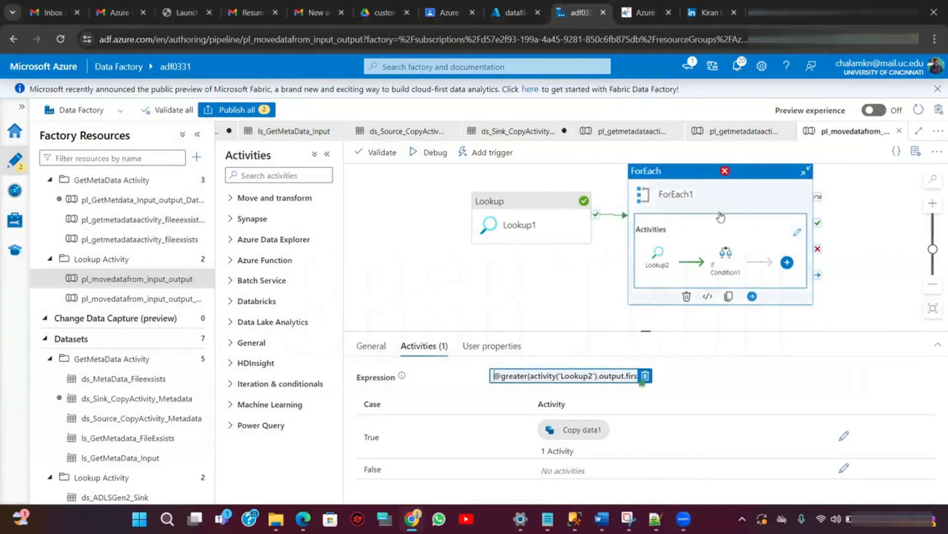
- Open the ForEach1 activities and review the Lookup2 query expression in the expression builder
left_click(535, 233)
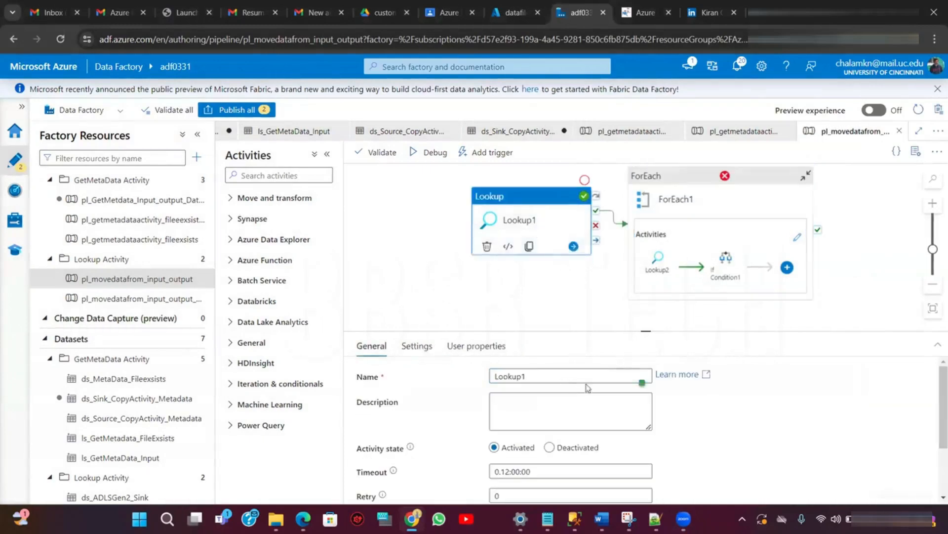
left_click(797, 239)
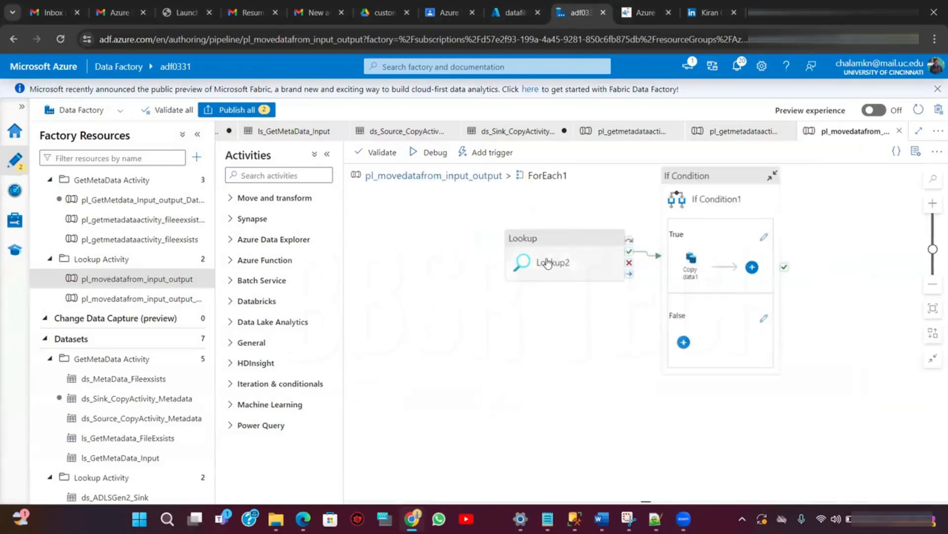
left_click(548, 263)
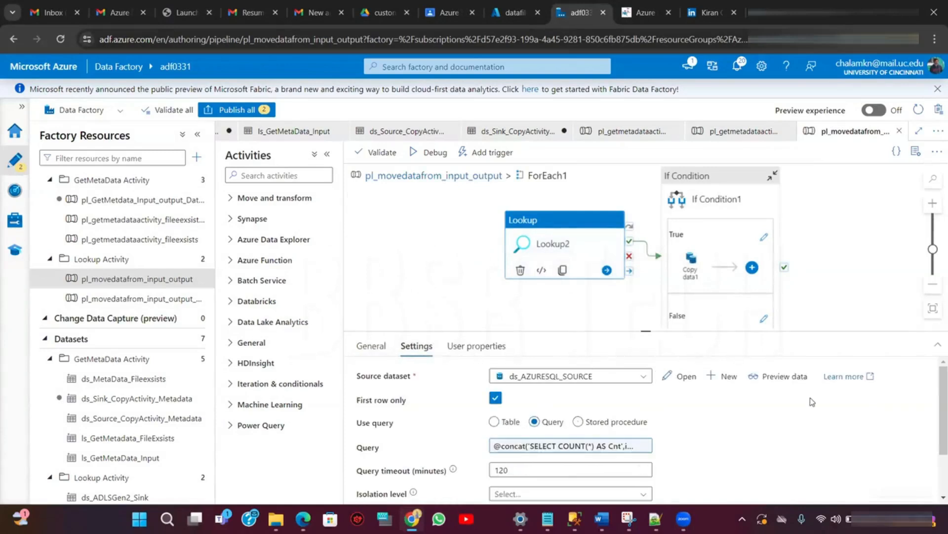
scroll(934, 455, "down", 2)
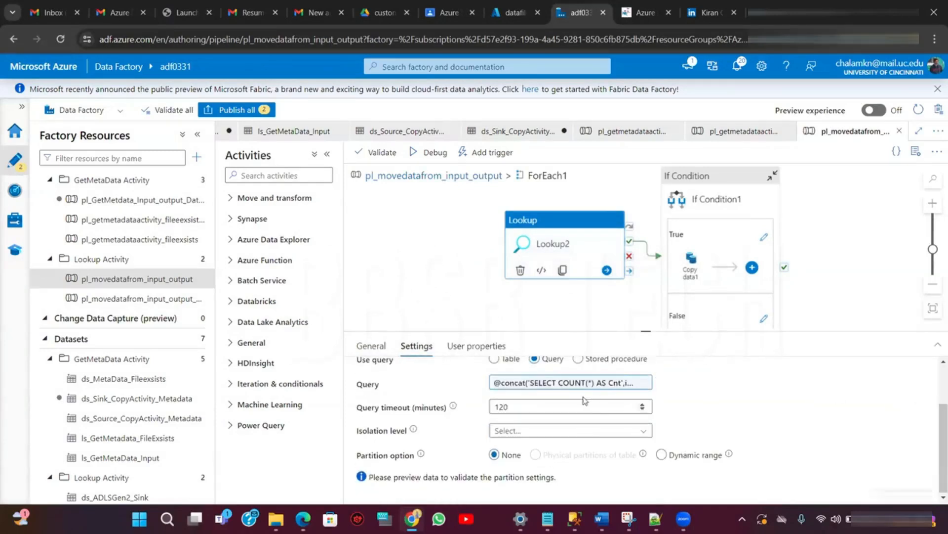
left_click(596, 381)
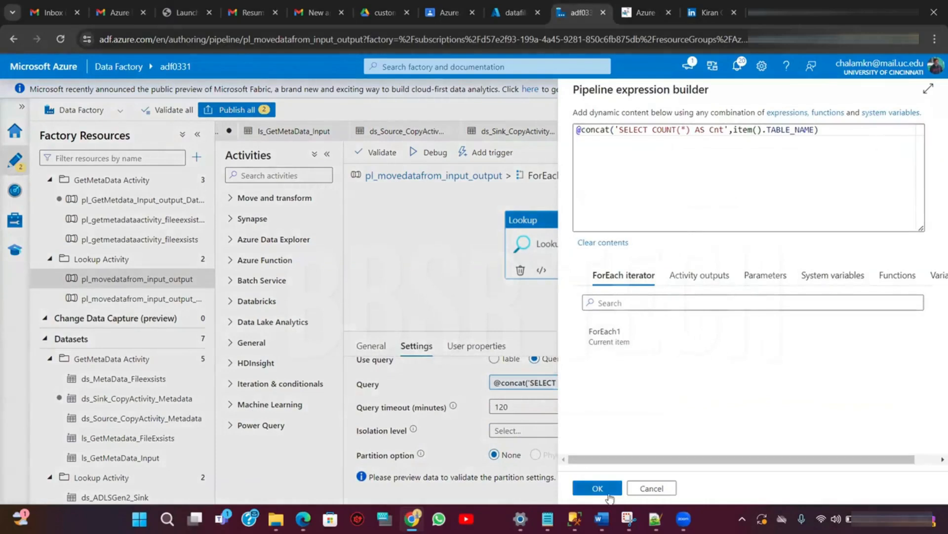
left_click(662, 489)
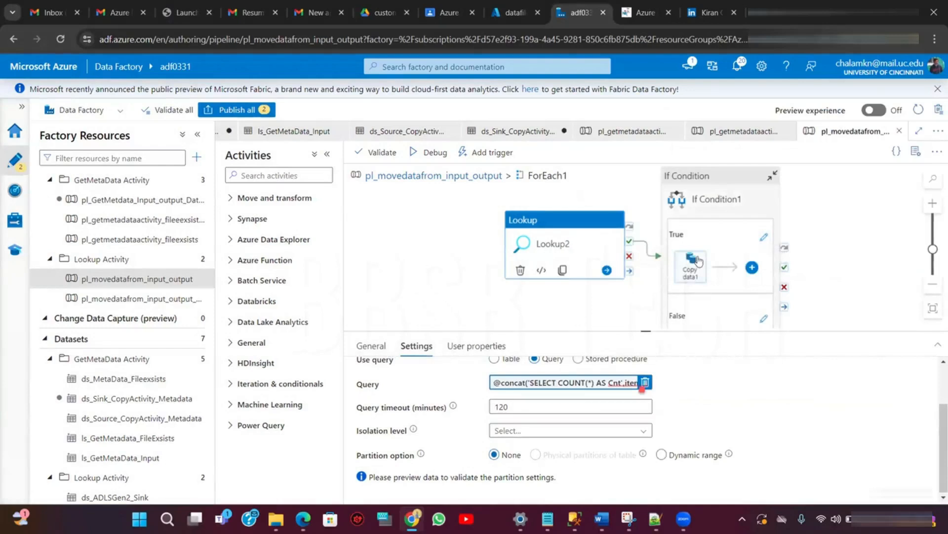
- Open the If Condition1 True branch and review the Copy data1 sink and source settings
left_click(760, 239)
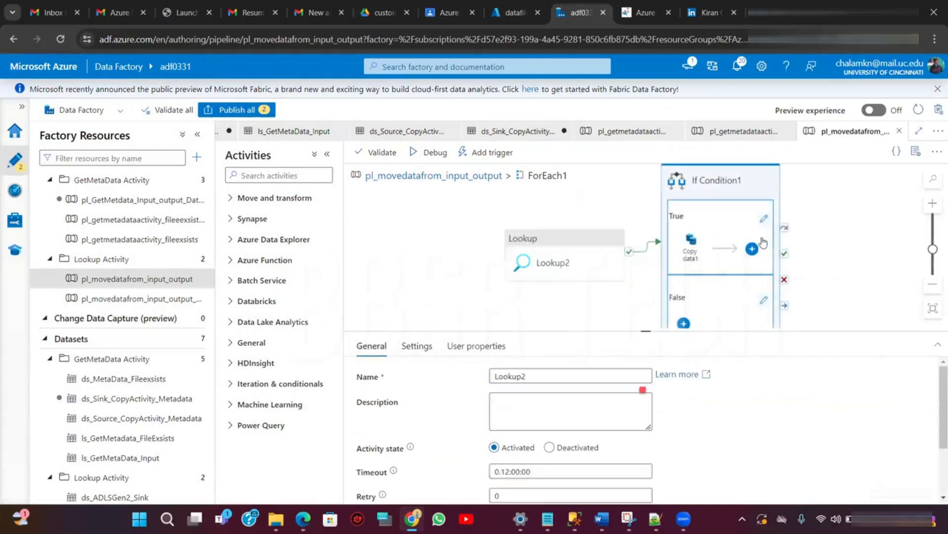
left_click(764, 220)
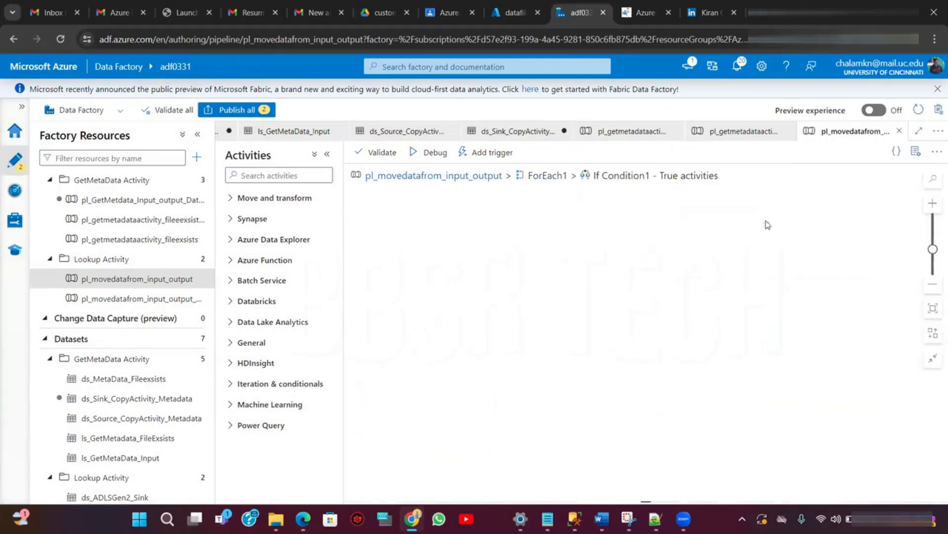
left_click(630, 216)
left_click(636, 210)
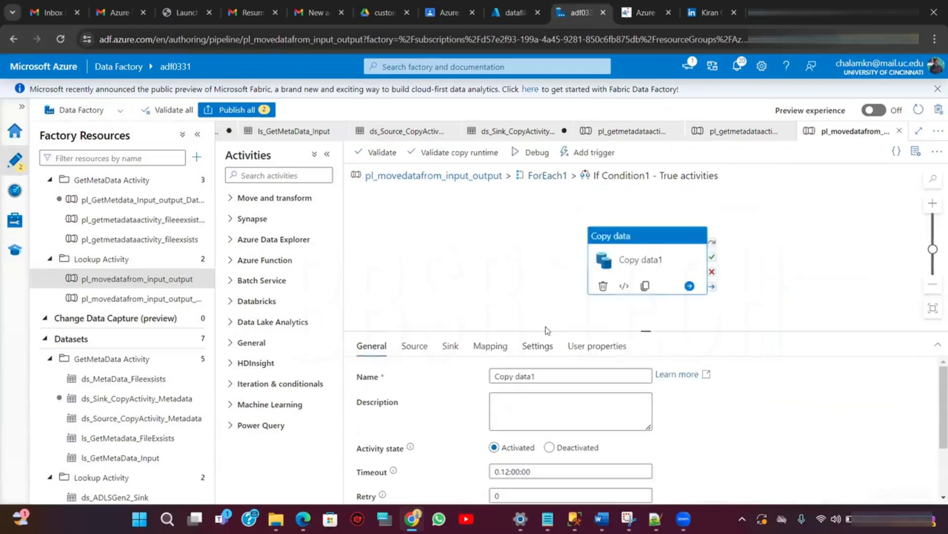
left_click(450, 345)
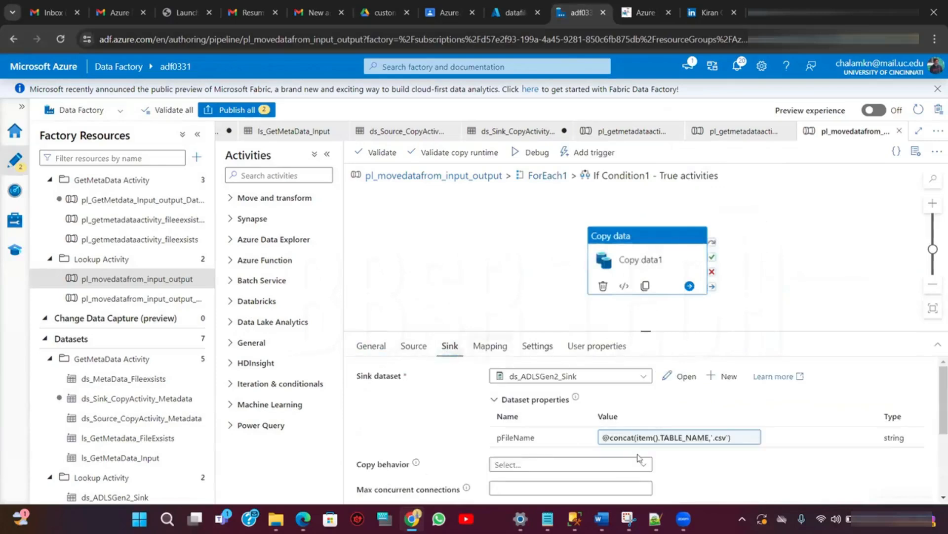
left_click(419, 350)
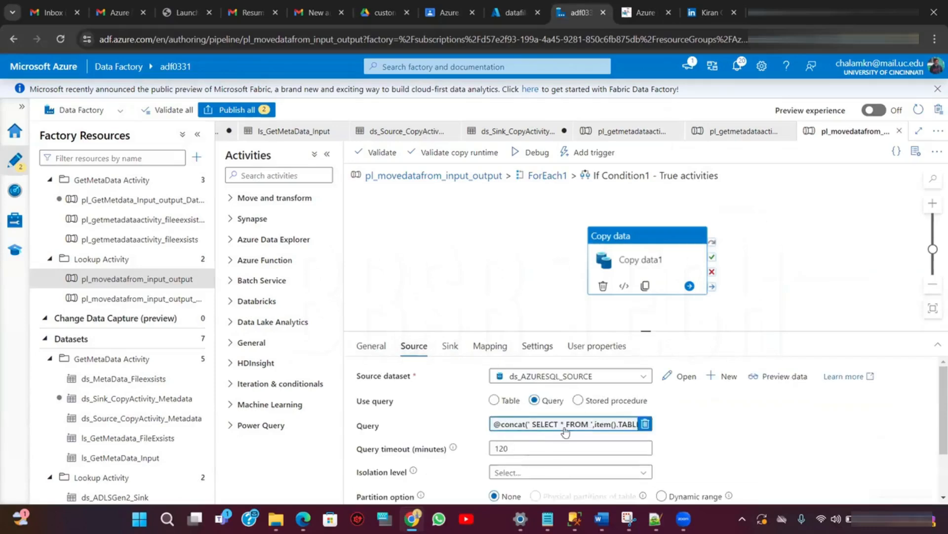
left_click(547, 176)
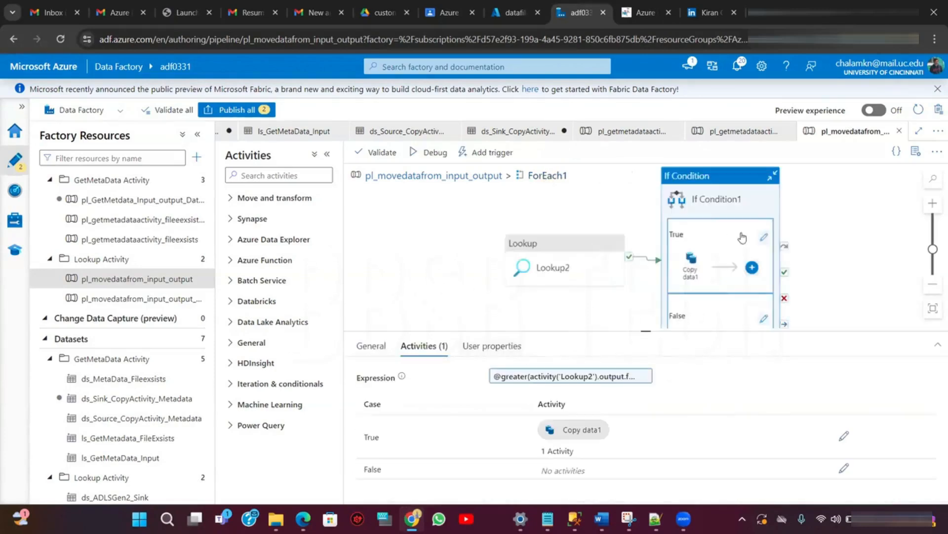
- Recheck the If Condition1 expression and start a debug run of the pipeline
left_click(603, 379)
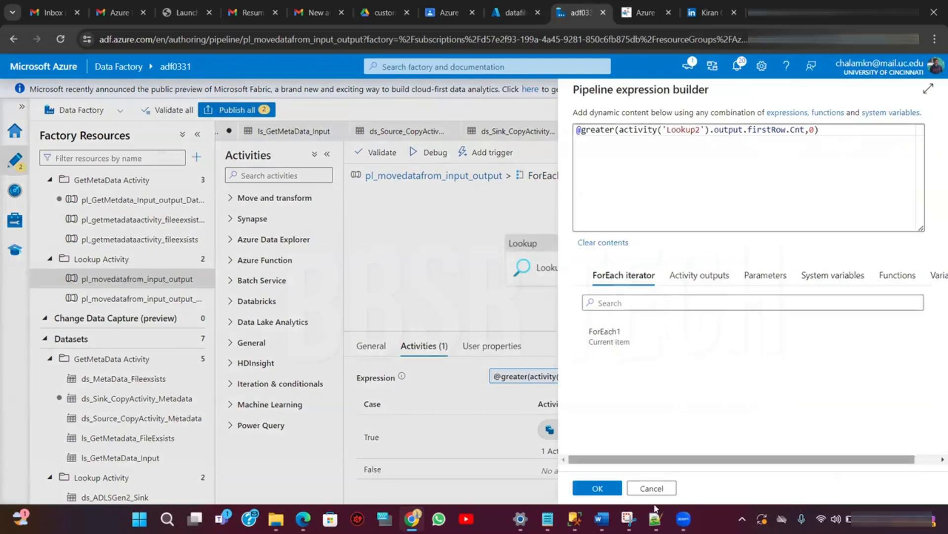
left_click(587, 492)
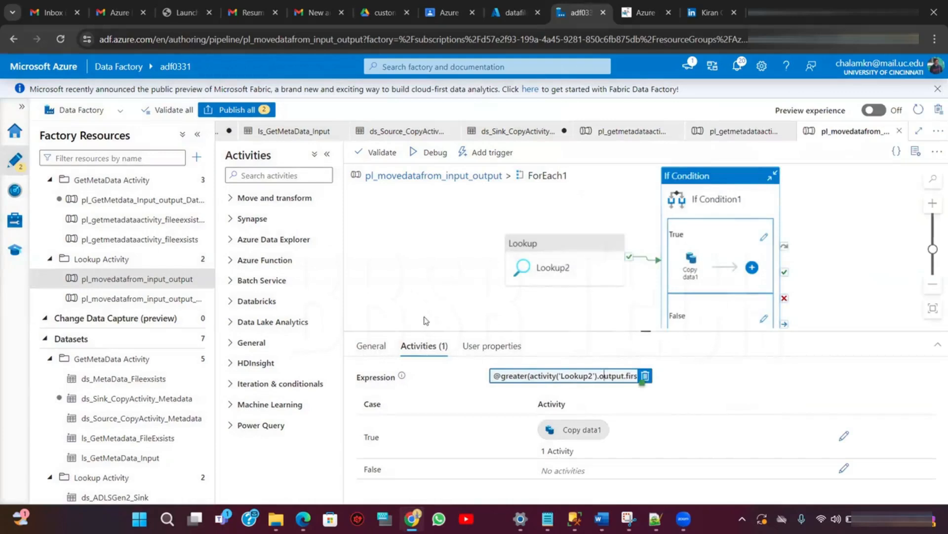
left_click(428, 156)
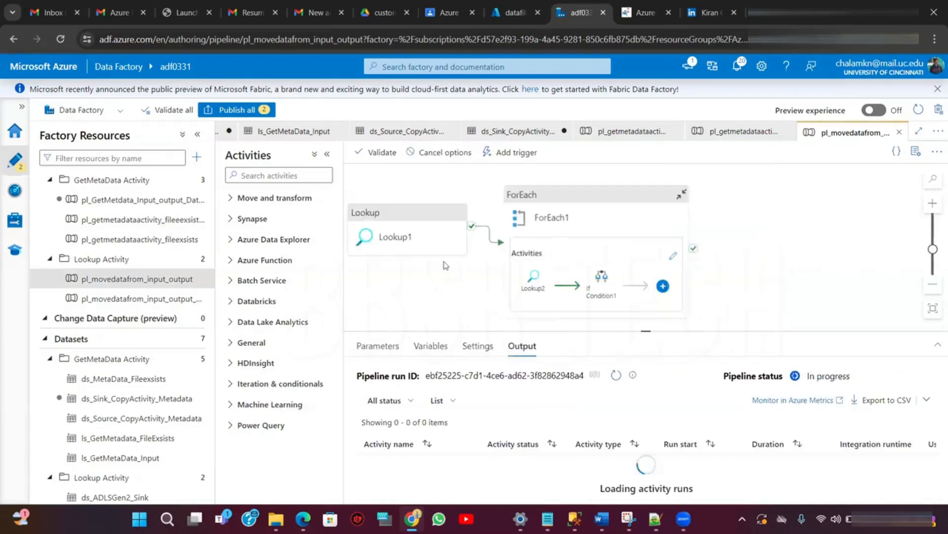
- Refresh the debug run's activity list until the activity runs appear
left_click(615, 377)
left_click(615, 380)
left_click(616, 379)
left_click(615, 380)
left_click(615, 379)
left_click(615, 379)
left_click(616, 379)
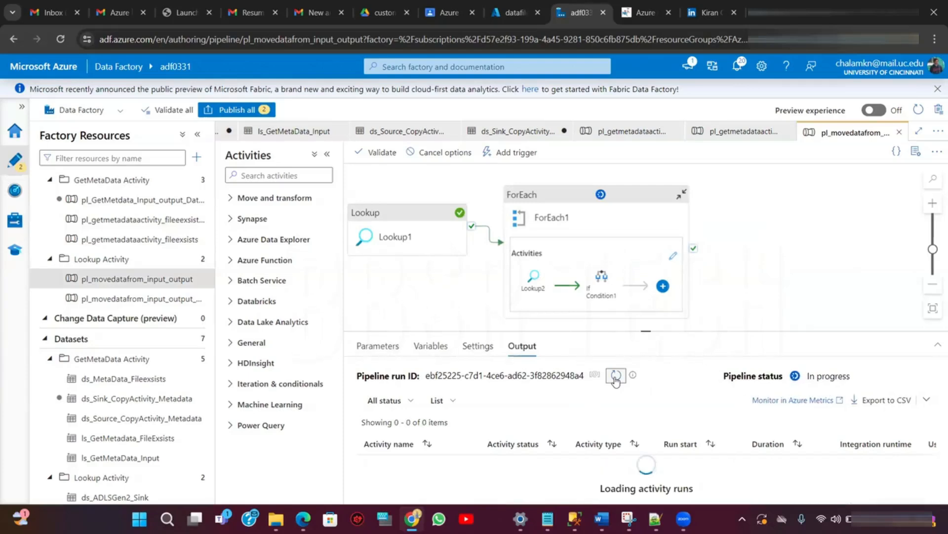
left_click(616, 376)
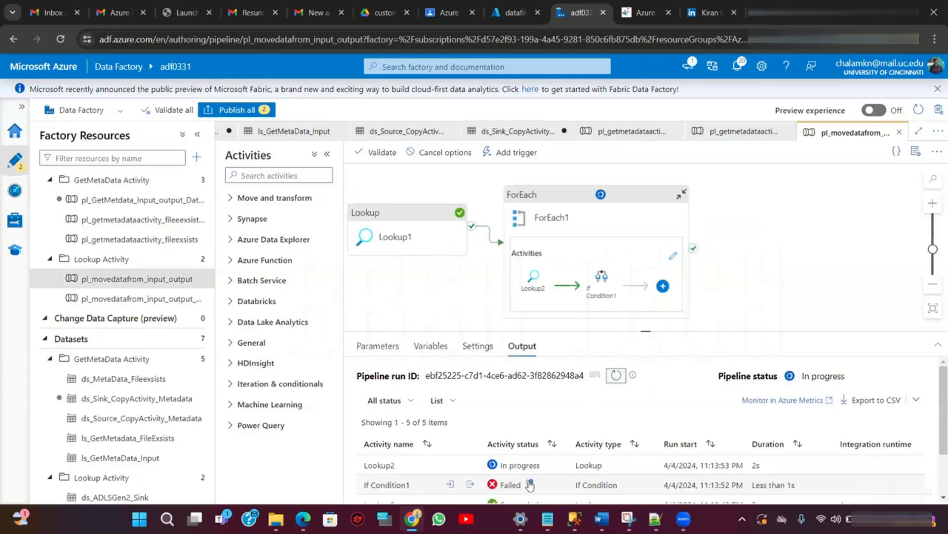
- Open the If Condition1 failure details, copy the error message, and close them
left_click(529, 481)
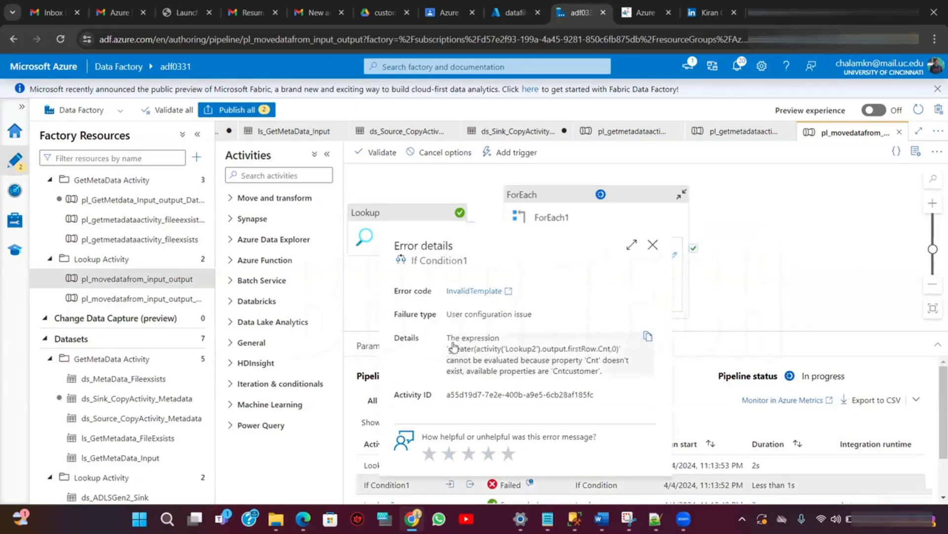
left_click(648, 335)
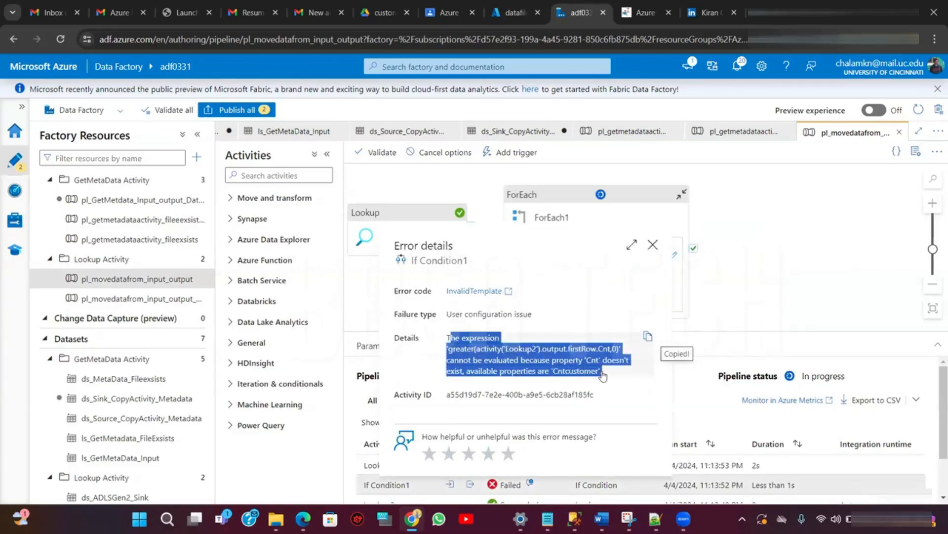
left_click(653, 246)
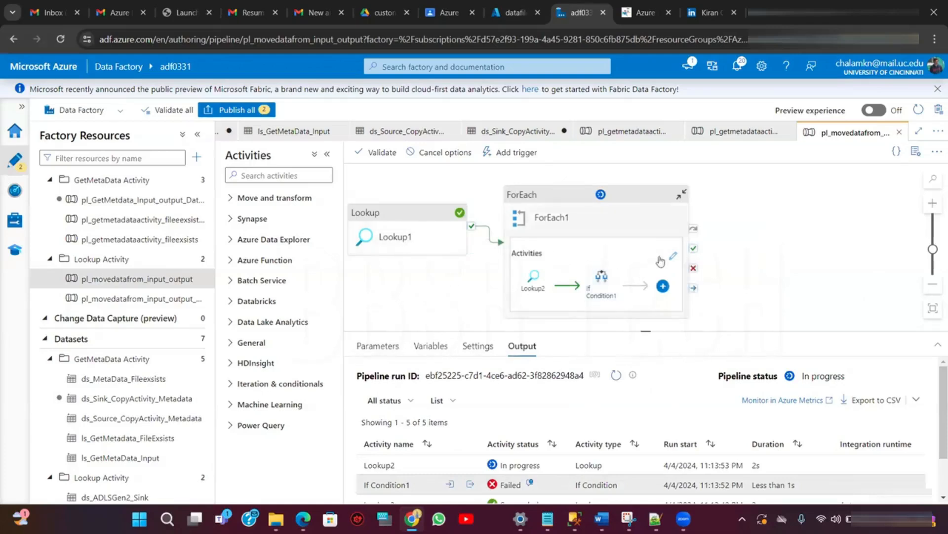
- Inspect the ForEach1 activities and return to the pipeline's debug output list of activity runs
left_click(675, 255)
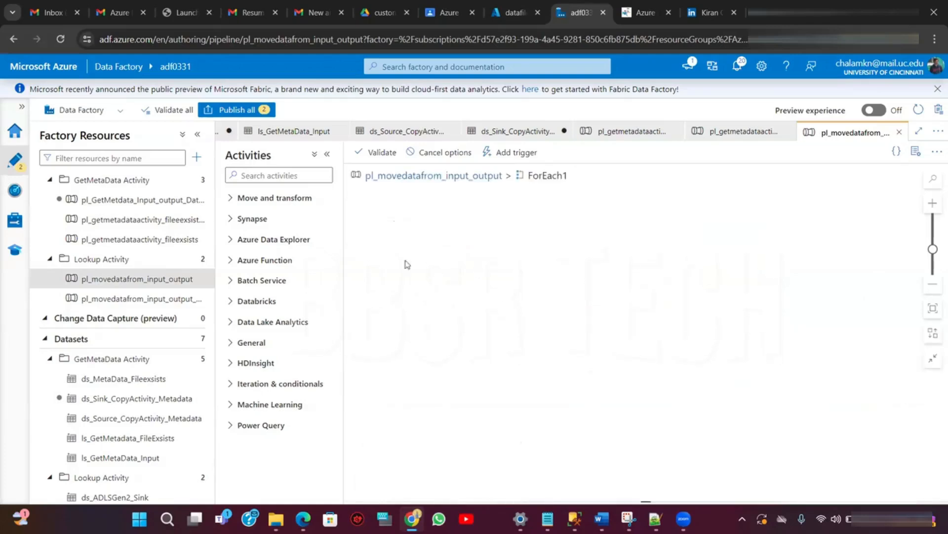
left_click(568, 260)
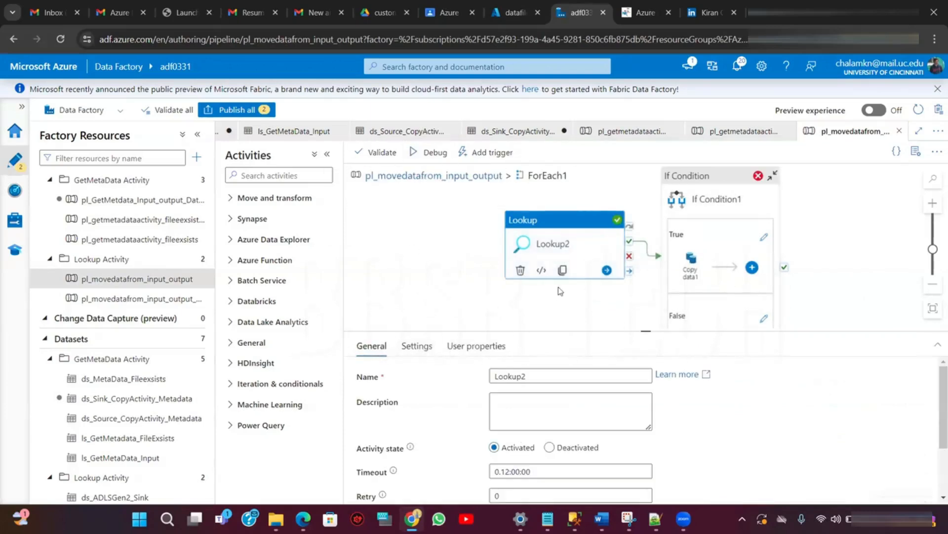
left_click(451, 181)
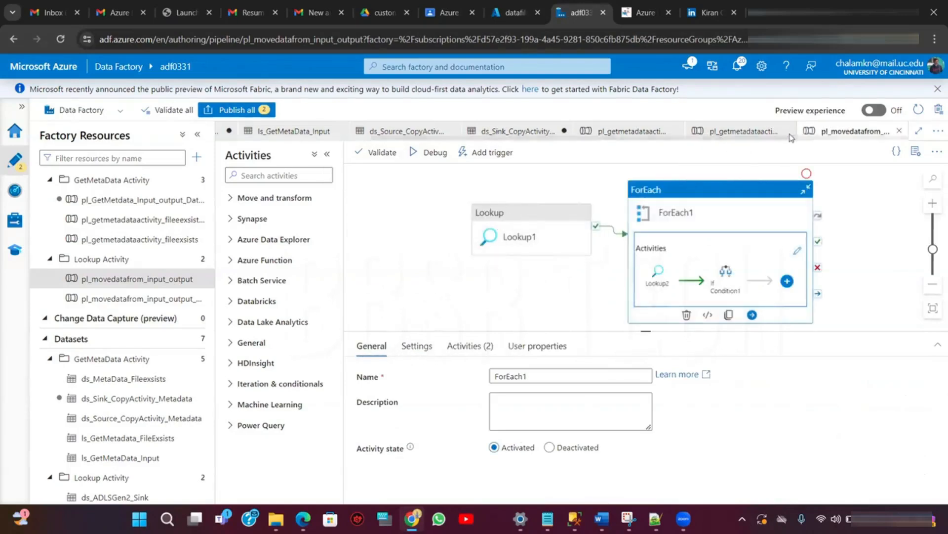
left_click(383, 265)
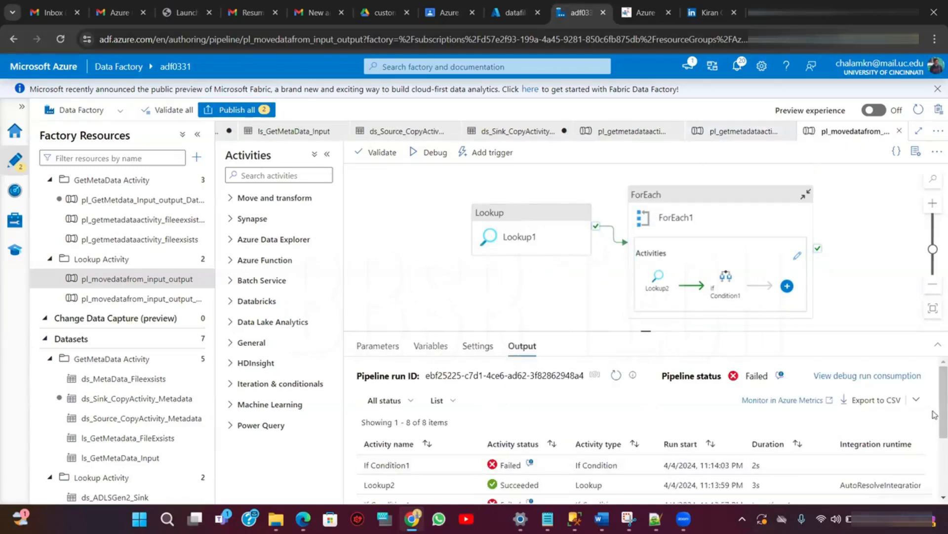
scroll(934, 409, "down", 3)
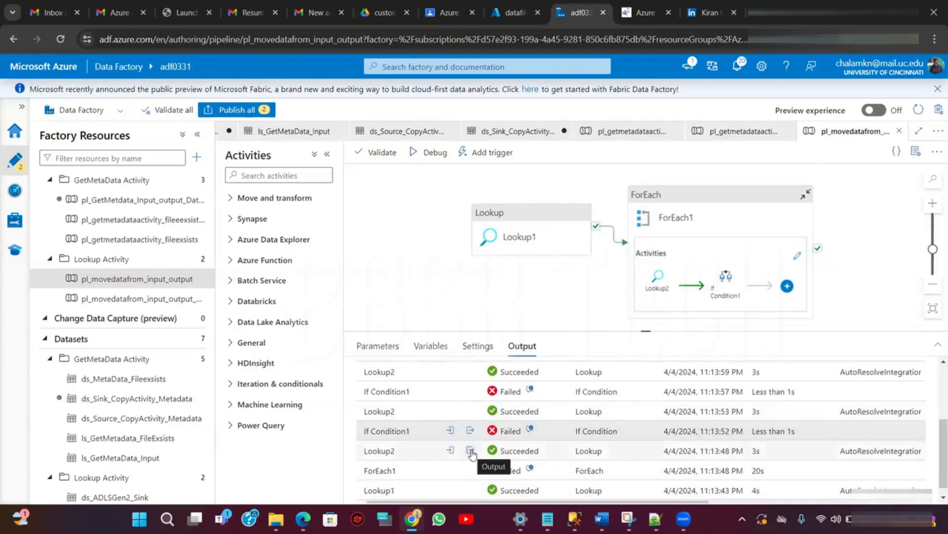
- Open the Lookup2 run output and select the Cntcustomer property name in the first row
left_click(470, 451)
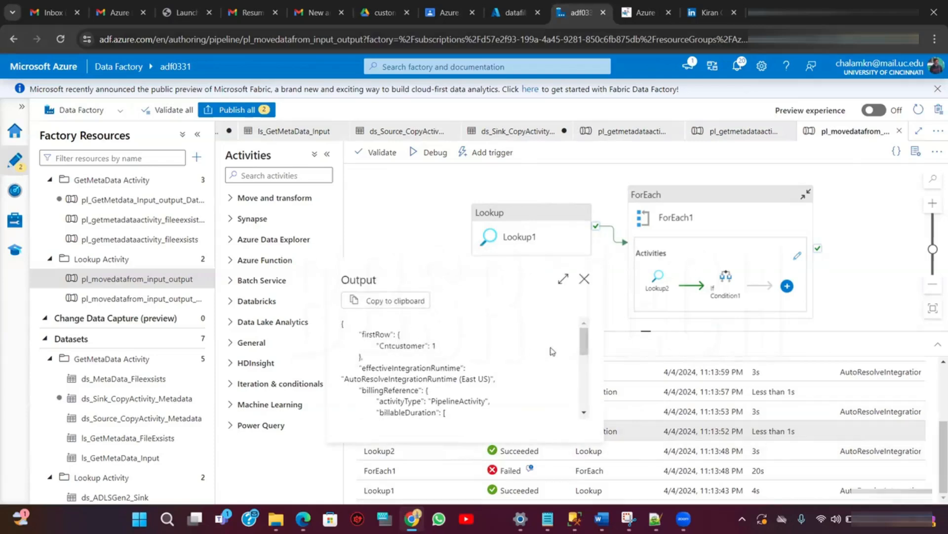
mouse_move(586, 344)
left_mouse_down()
mouse_move(587, 372)
mouse_move(587, 342)
left_mouse_up()
left_click_drag(382, 344, 432, 352)
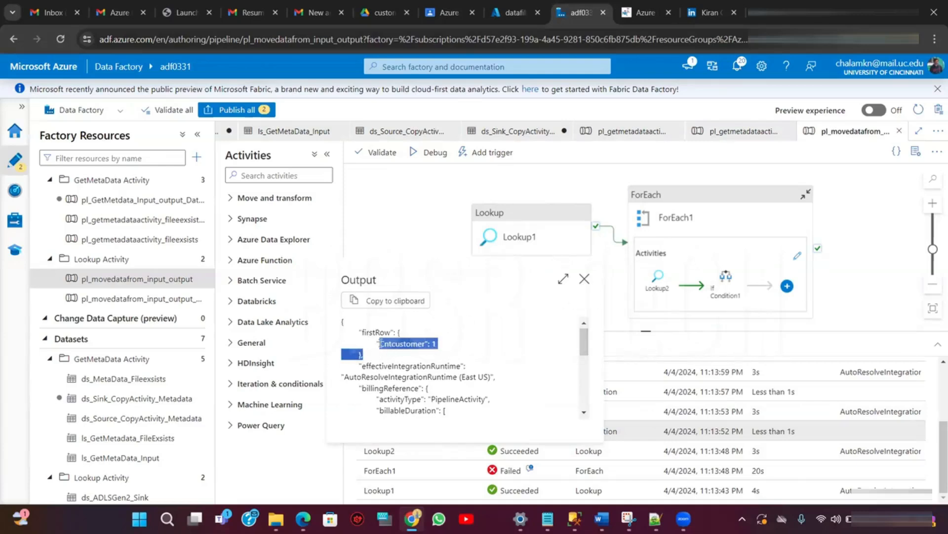
left_click_drag(379, 343, 424, 344)
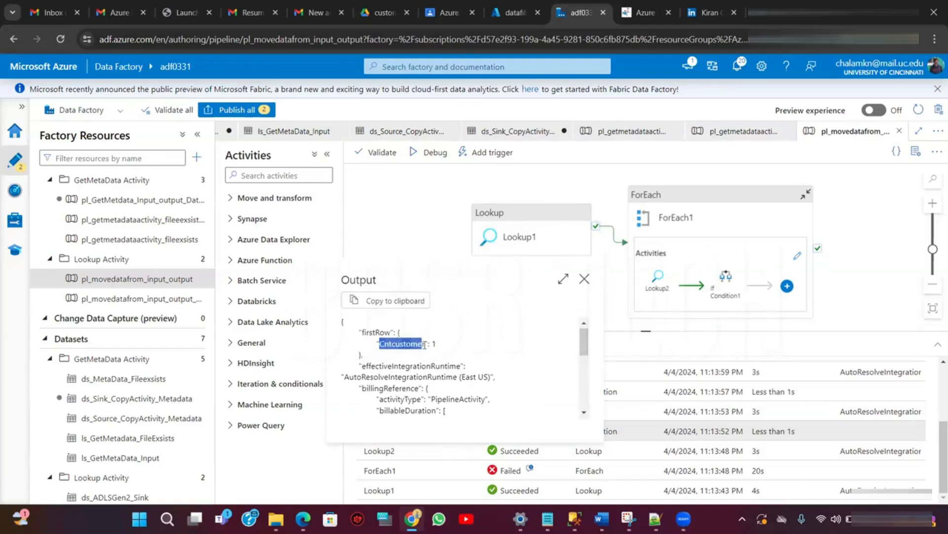
left_click(425, 344)
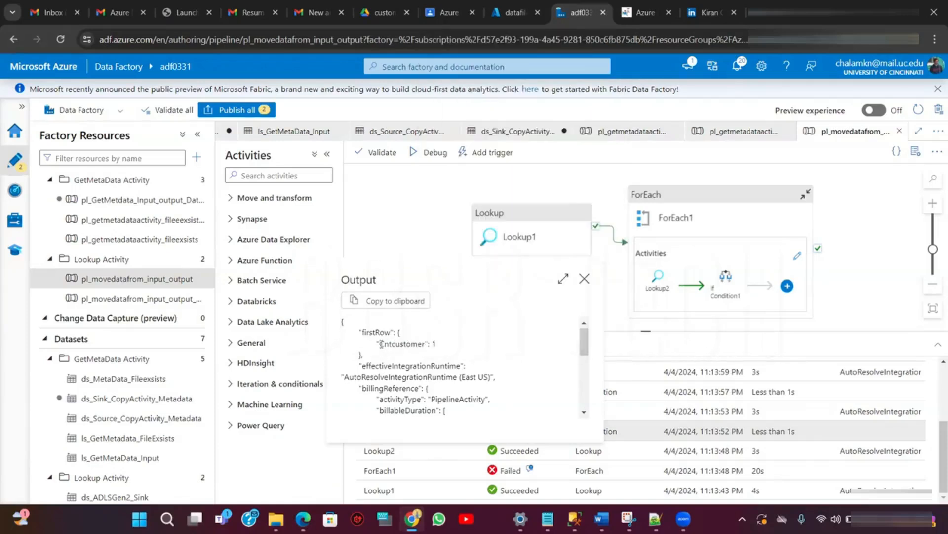
left_click_drag(399, 343, 425, 343)
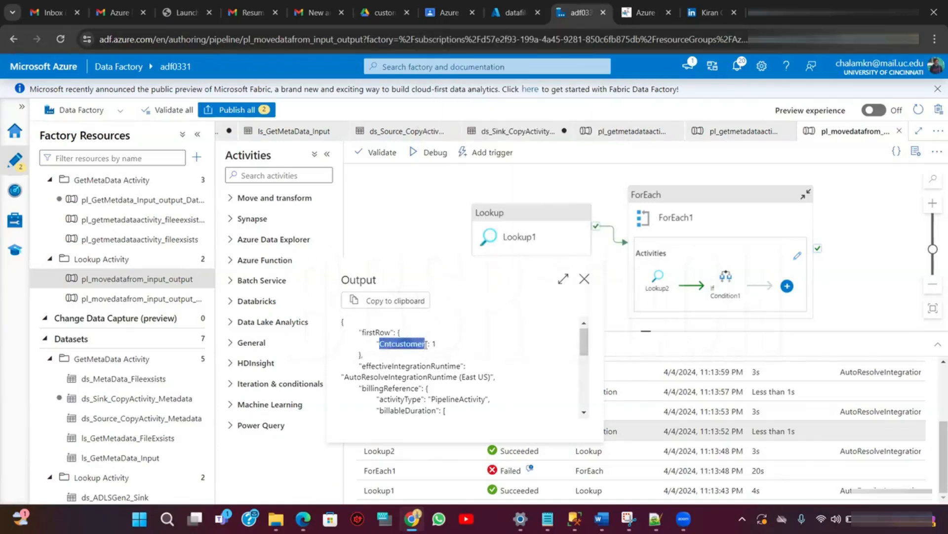
- Close the Lookup2 run output details
right_click(417, 343)
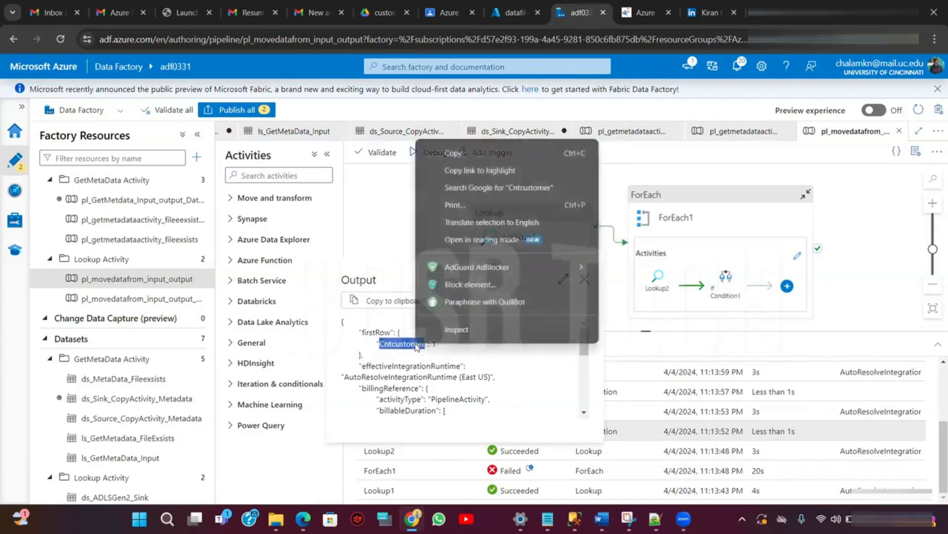
left_click(373, 345)
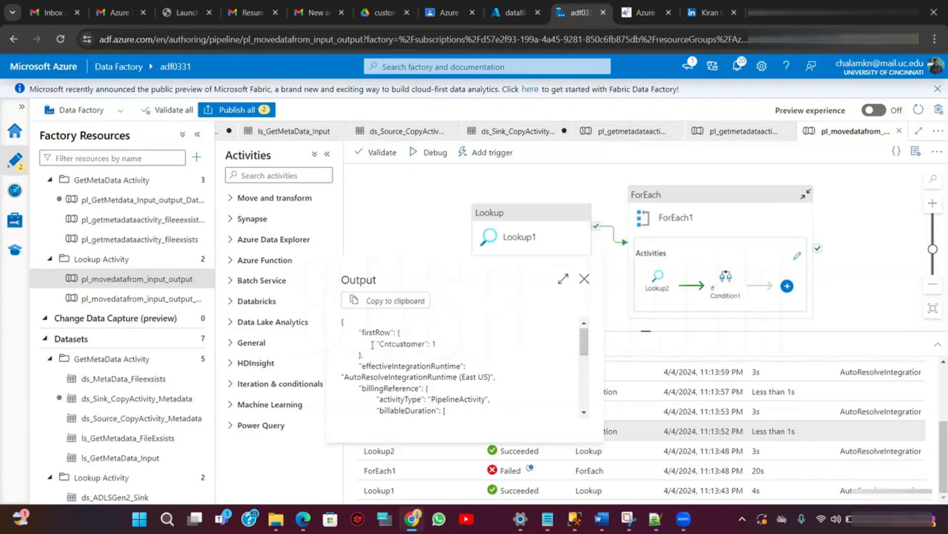
left_click(585, 278)
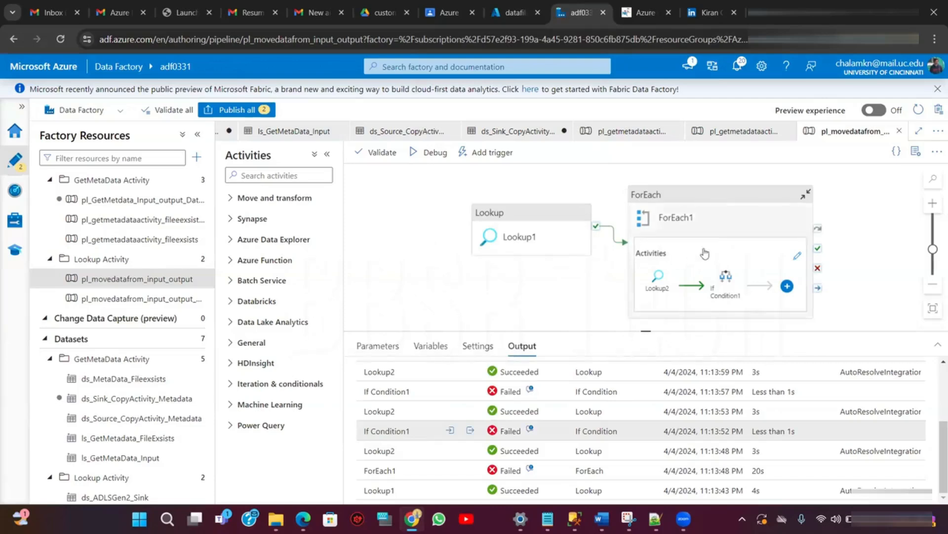
- Open ForEach1's inner activities and select the If Condition1 activity to view its expression
left_click(721, 261)
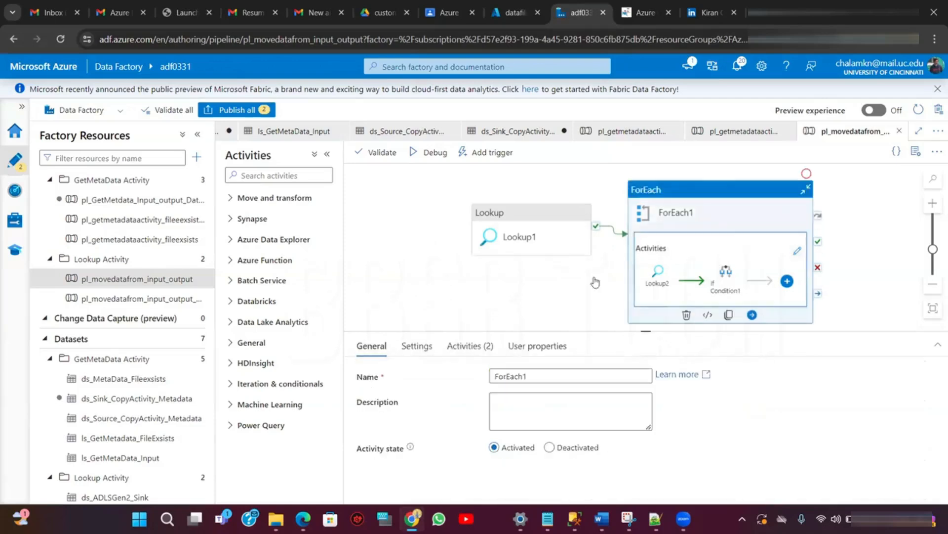
left_click(730, 279)
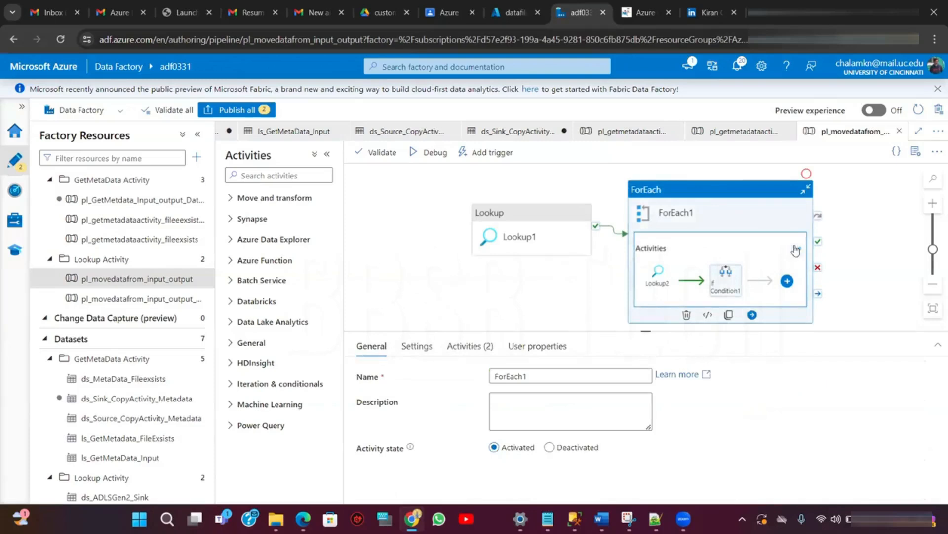
left_click(797, 250)
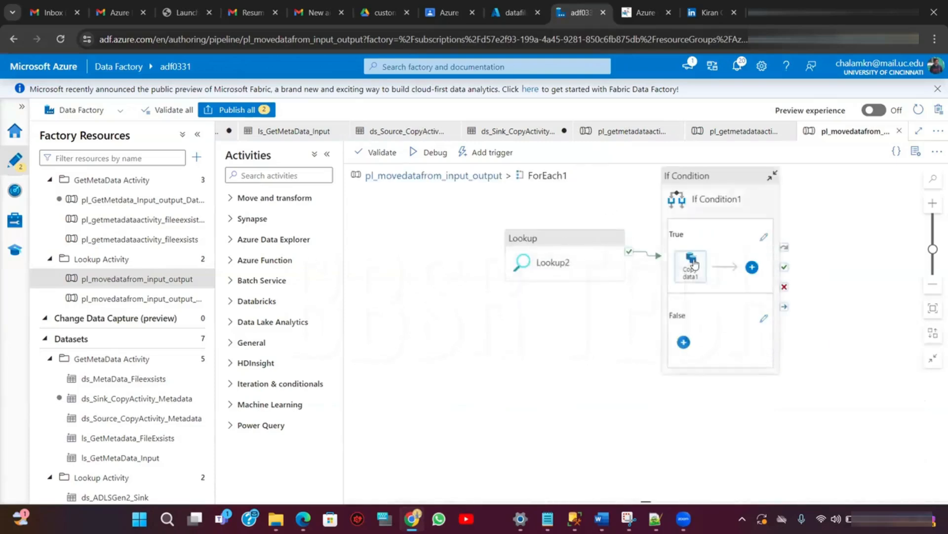
left_click(697, 255)
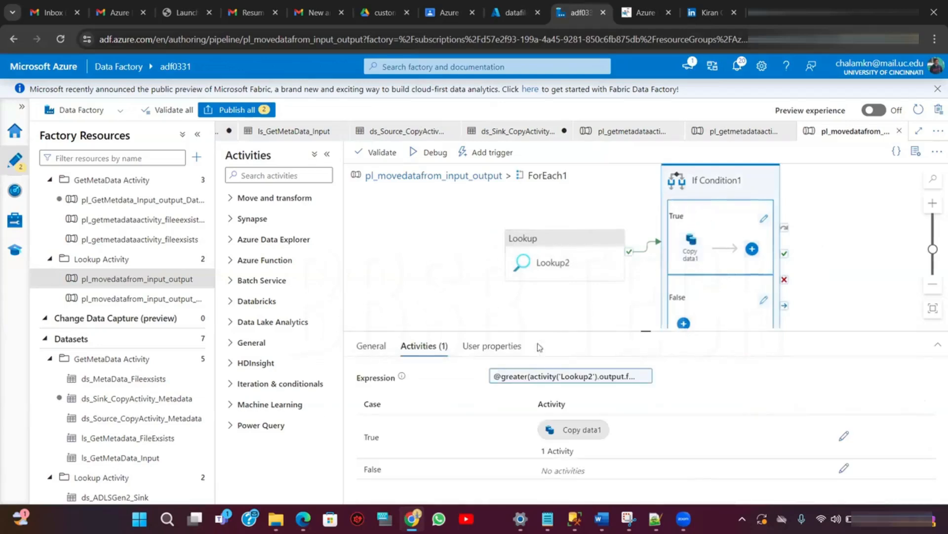
left_click(589, 376)
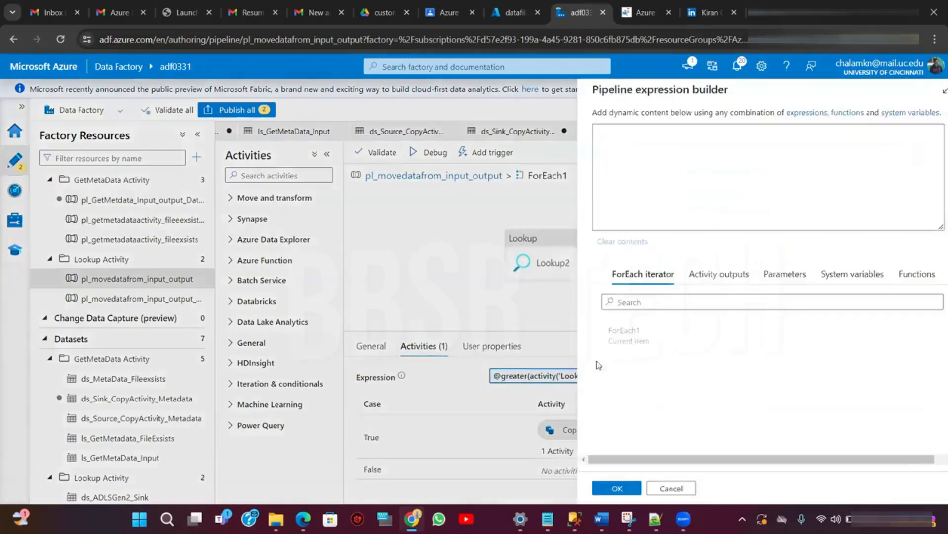
left_click(806, 130)
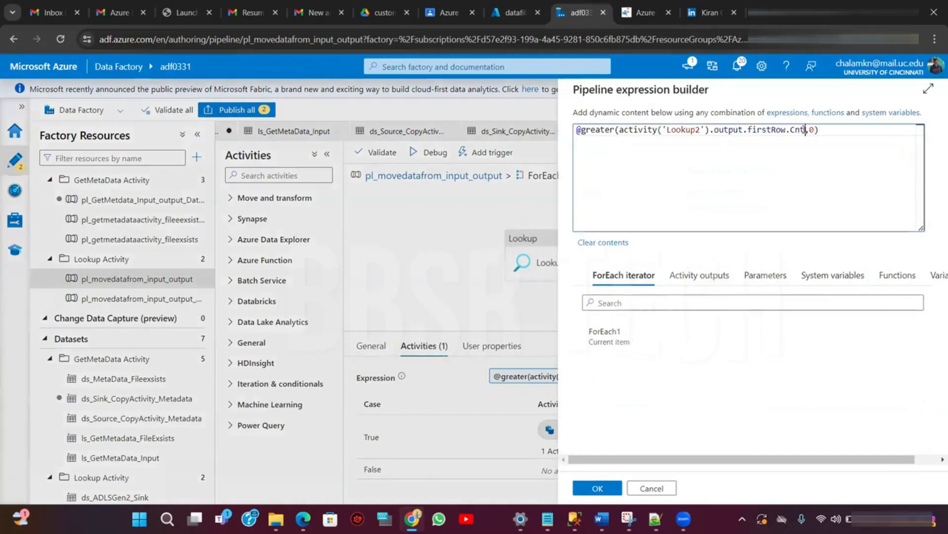
double_click(806, 129)
key("BackSpace")
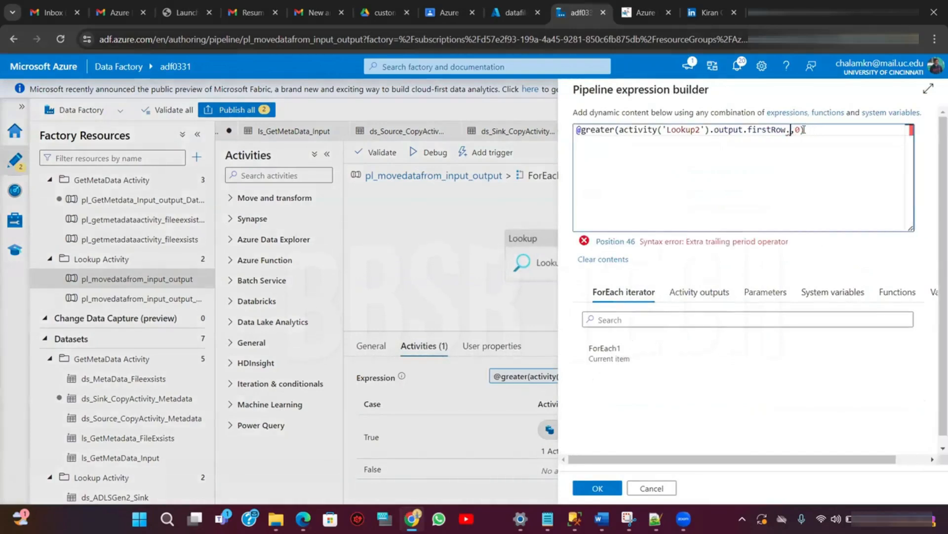
type("The expression 'greater(activity('Lookup2').output.firstRow.Cnt,0)' cannot be evaluated because property 'Cnt' doesn't exist, available properties are 'Cntcustomer'.")
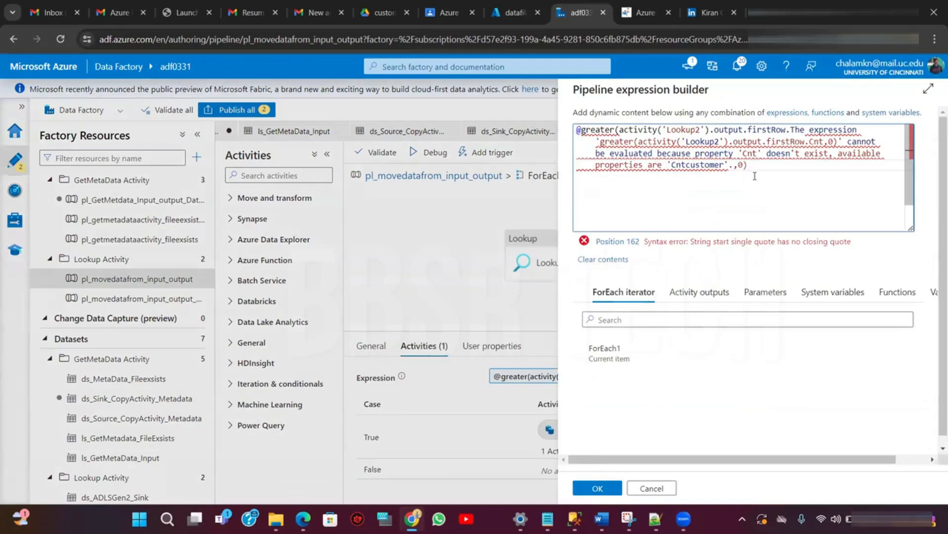
key("ctrl+z")
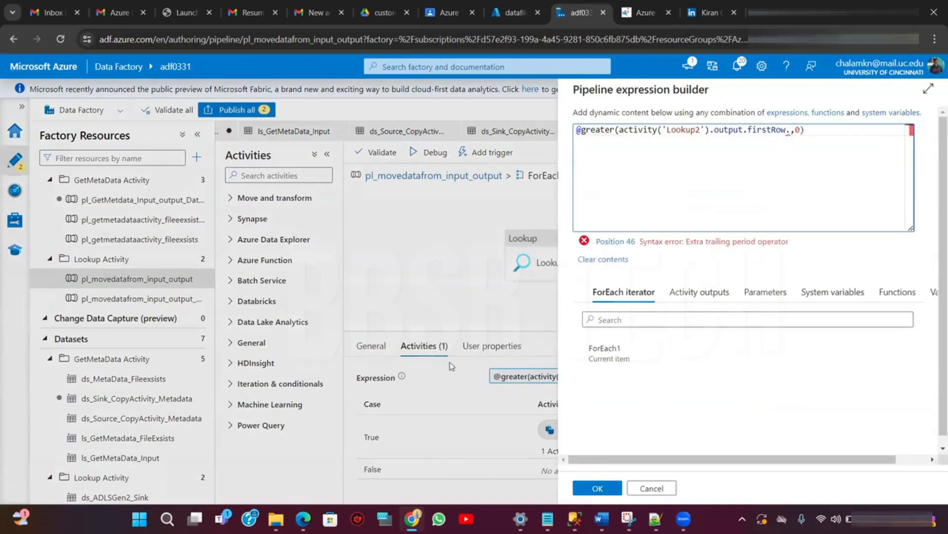
left_click(652, 488)
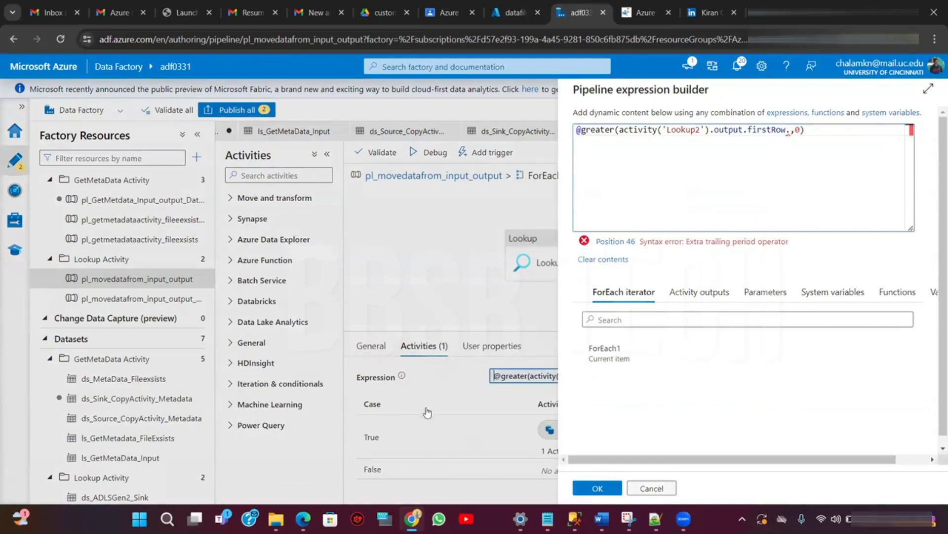
- Select Lookup2 and inspect its query in the pipeline expression builder
left_click(511, 257)
left_click(512, 317)
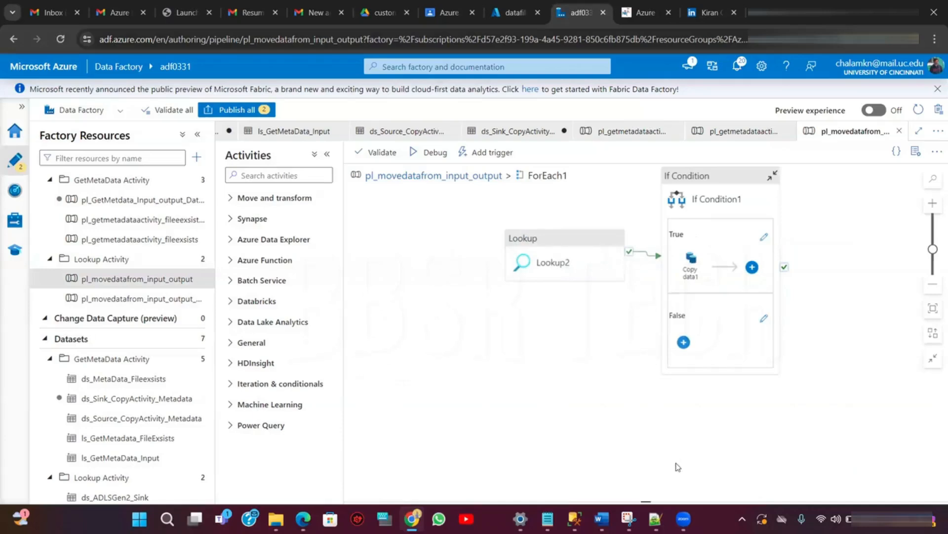
left_click(551, 262)
left_click(429, 346)
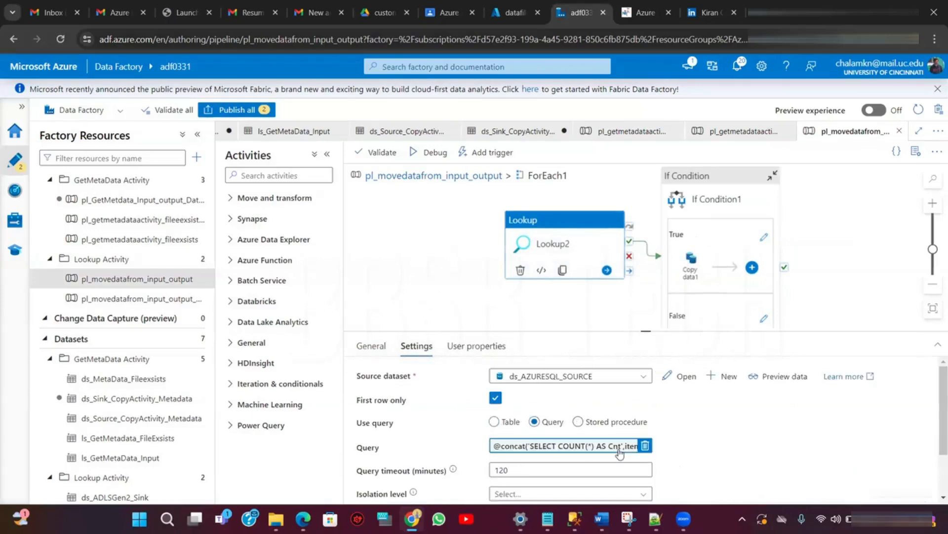
left_click(603, 453)
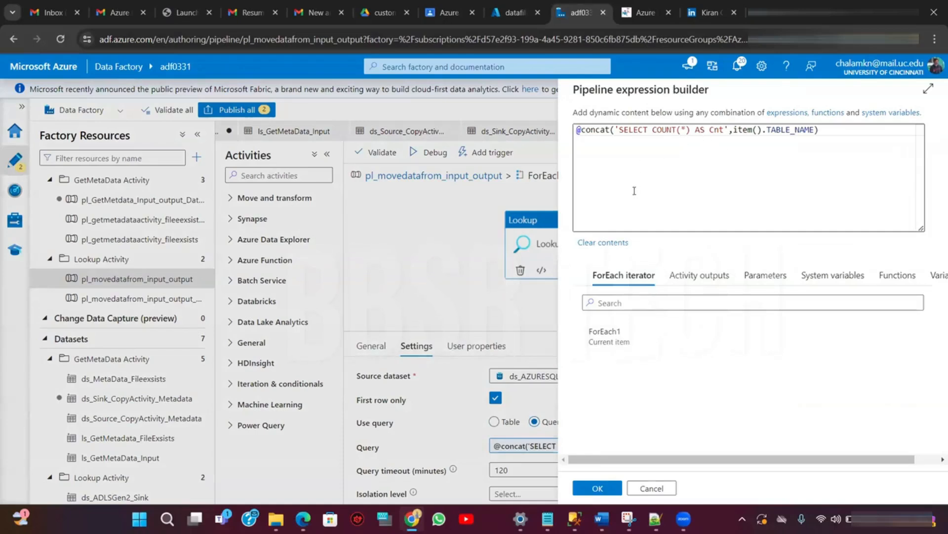
left_click(597, 488)
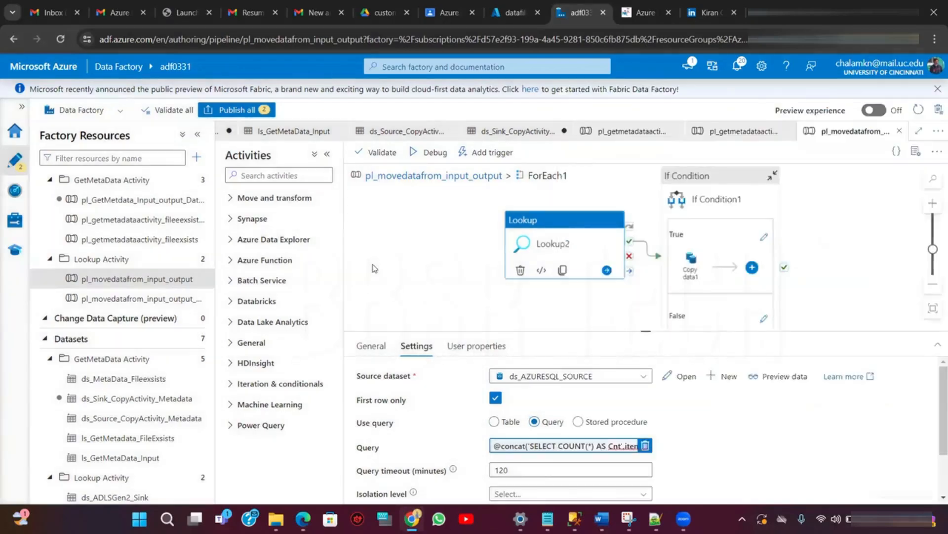
- Return to the main pipeline and review Lookup1's query settings
left_click(374, 268)
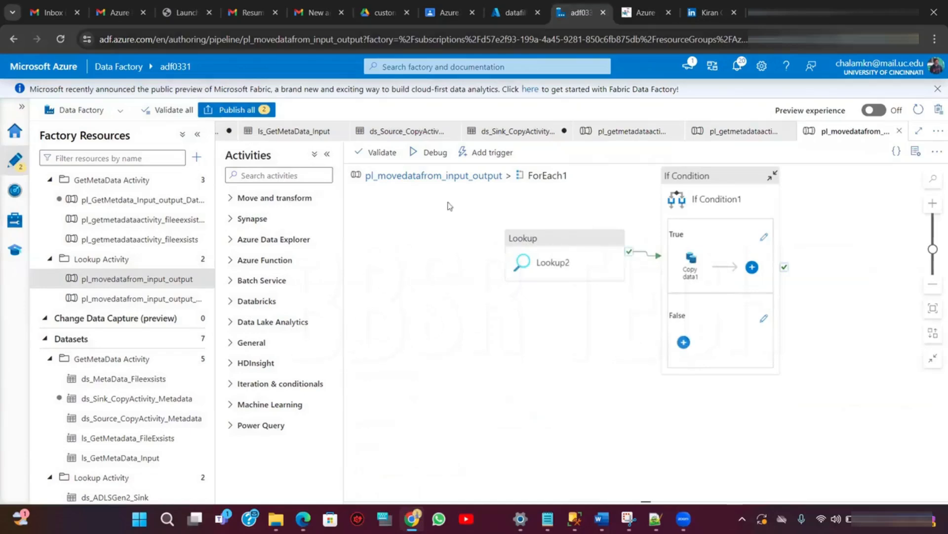
left_click(405, 181)
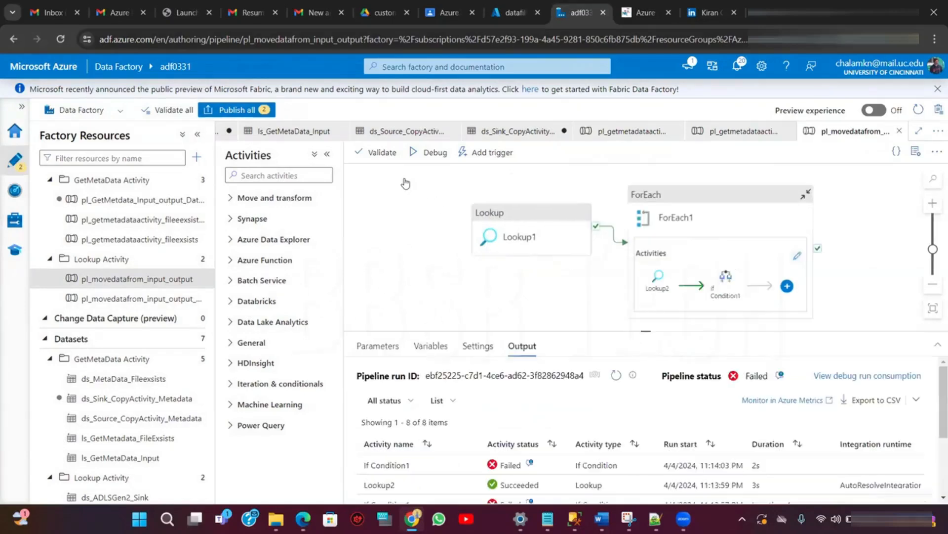
left_click(541, 245)
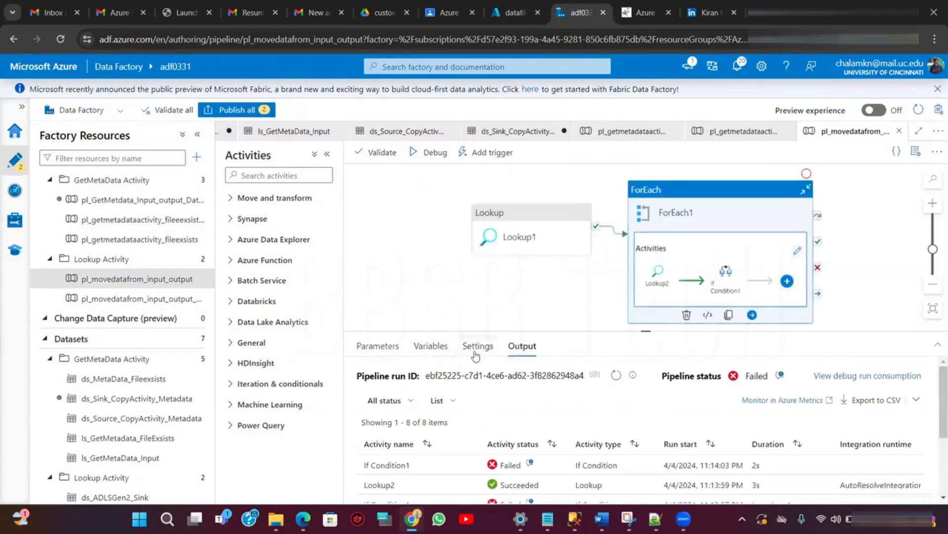
left_click(534, 225)
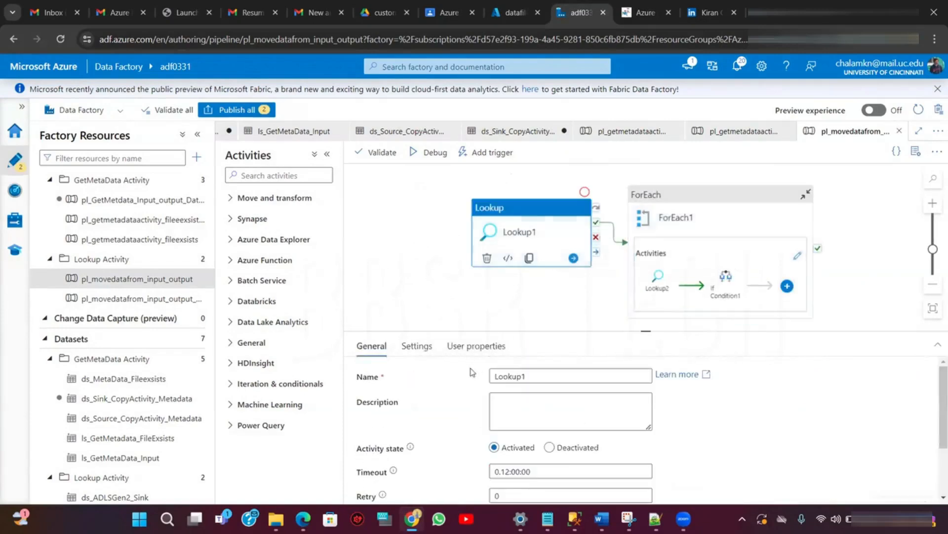
left_click(416, 347)
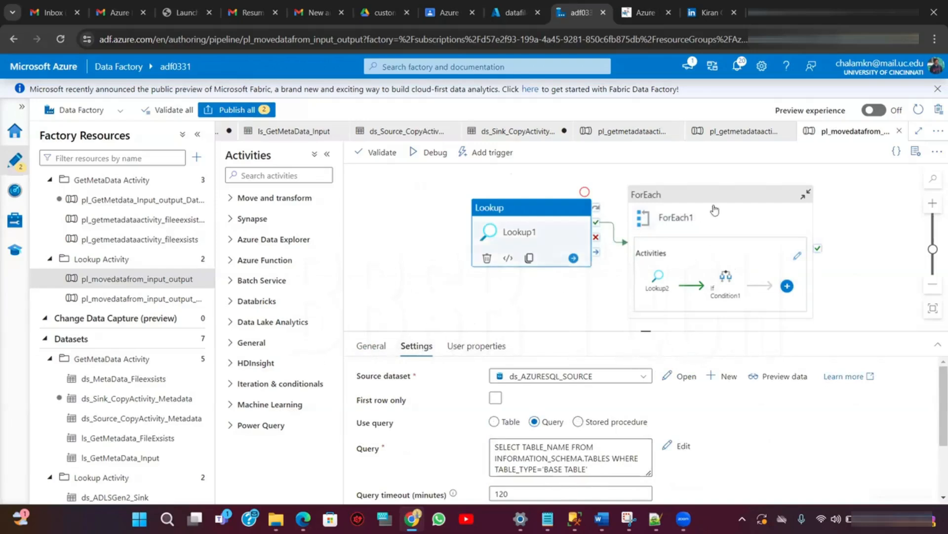
- Preview Lookup2's data using employee as the TABLE_NAME value and select the returned column name
left_click(670, 256)
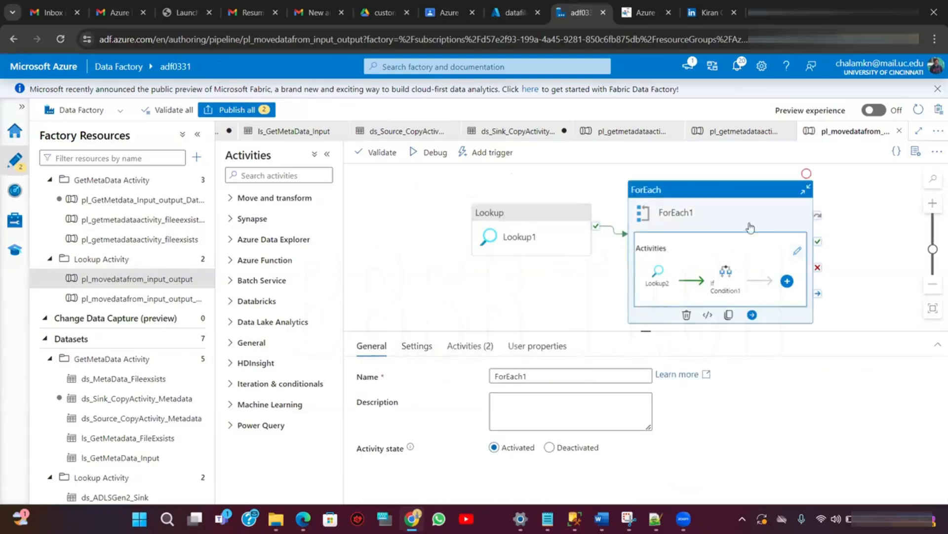
left_click(798, 252)
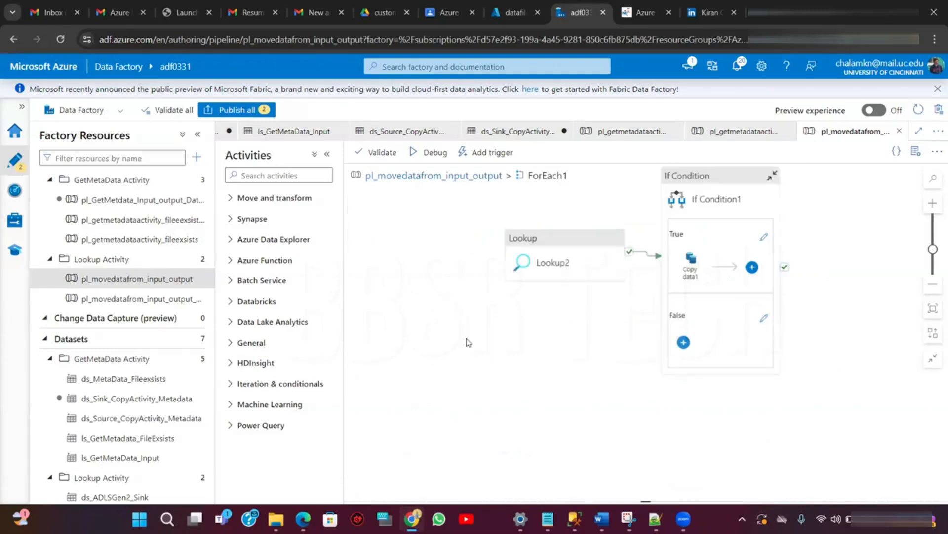
left_click(550, 272)
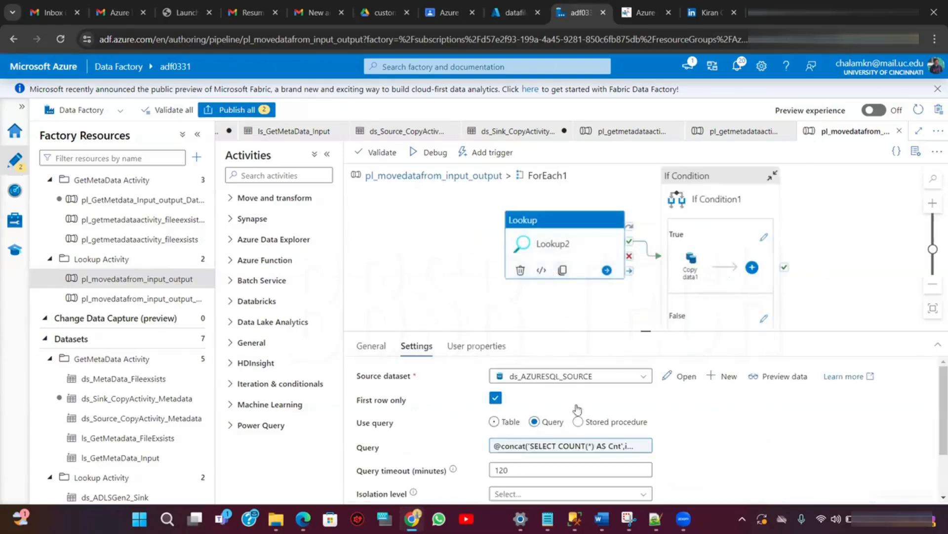
left_click(512, 451)
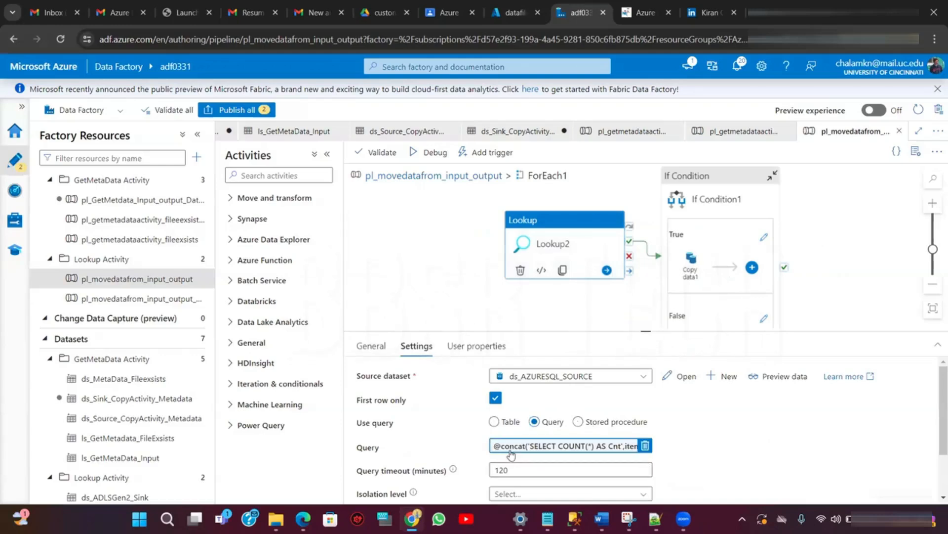
left_click(783, 376)
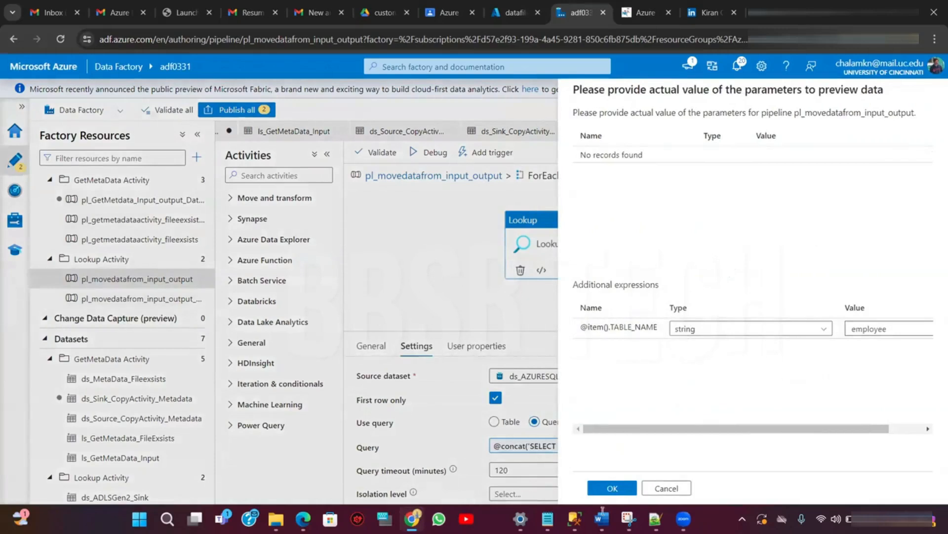
left_click(624, 486)
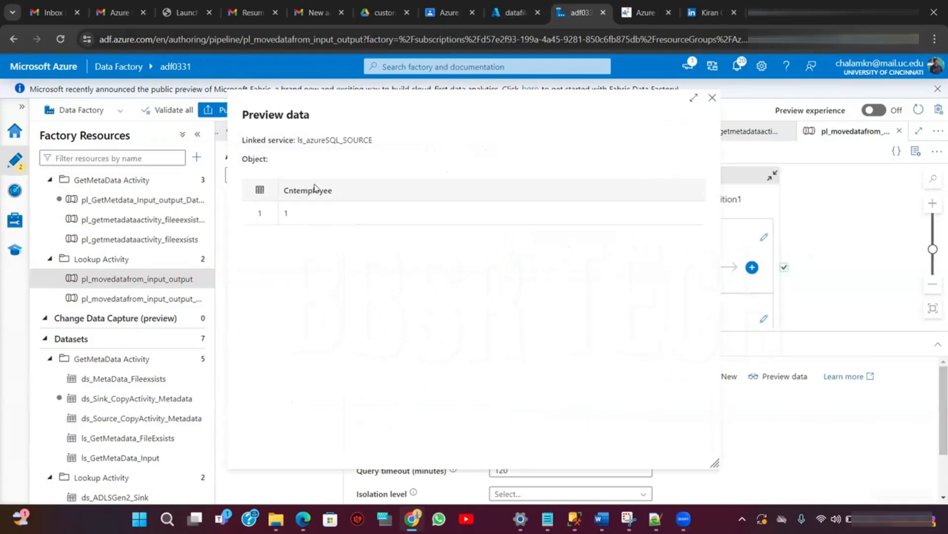
left_click_drag(340, 197, 286, 196)
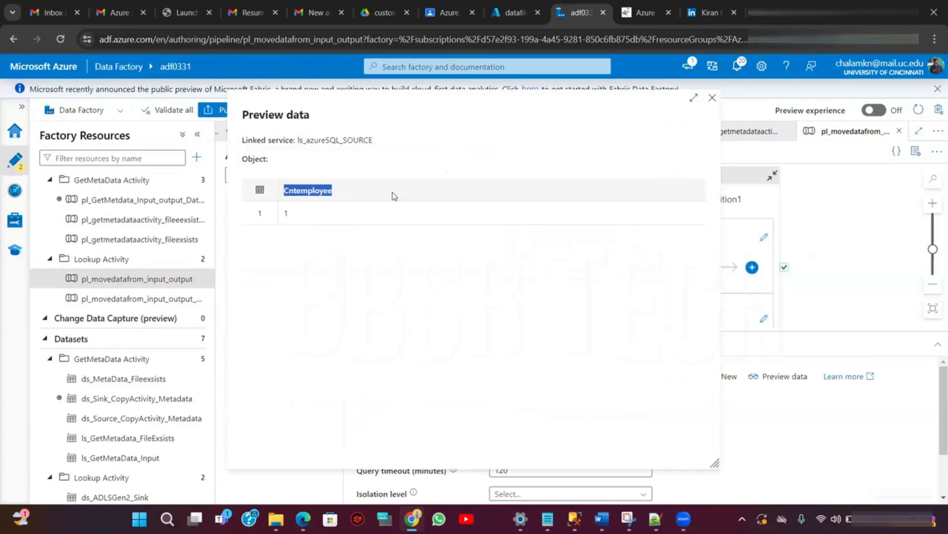
left_click(712, 99)
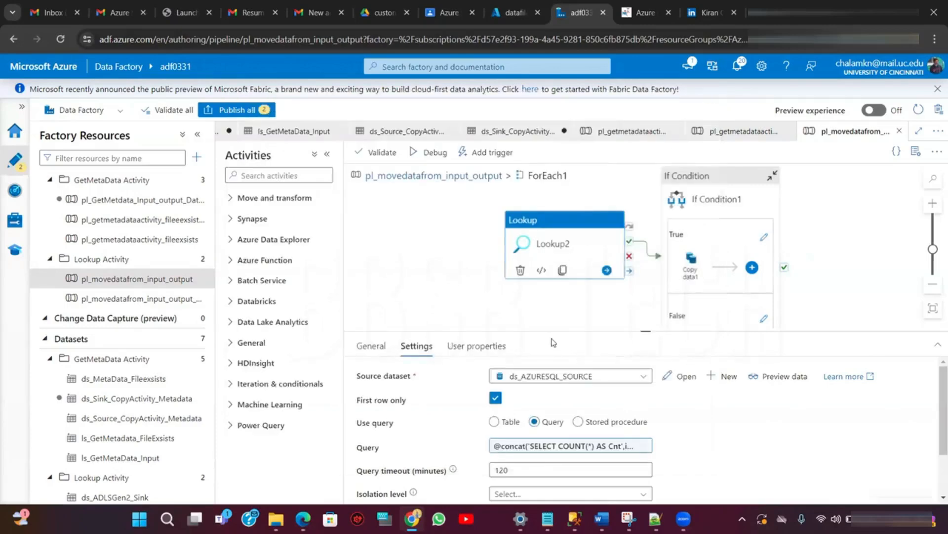
left_click(583, 447)
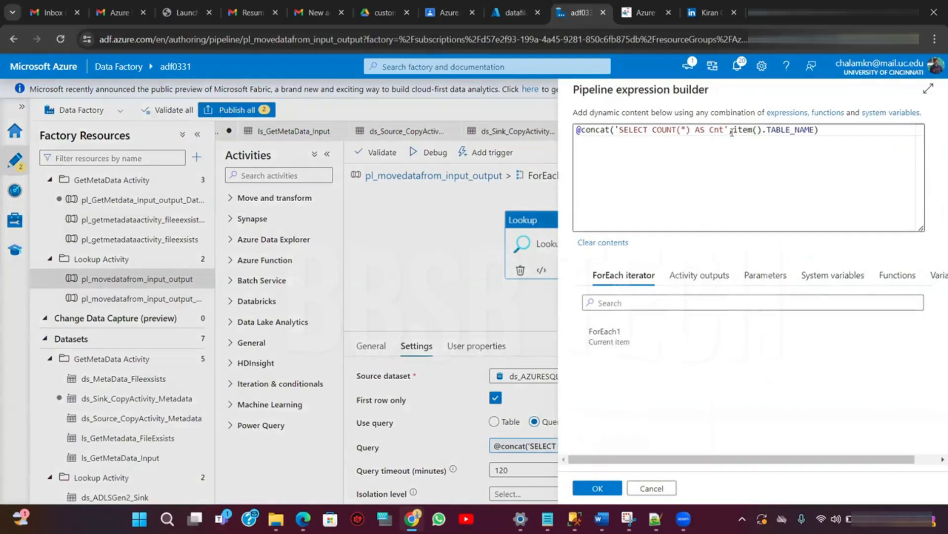
left_click(727, 129)
type("'")
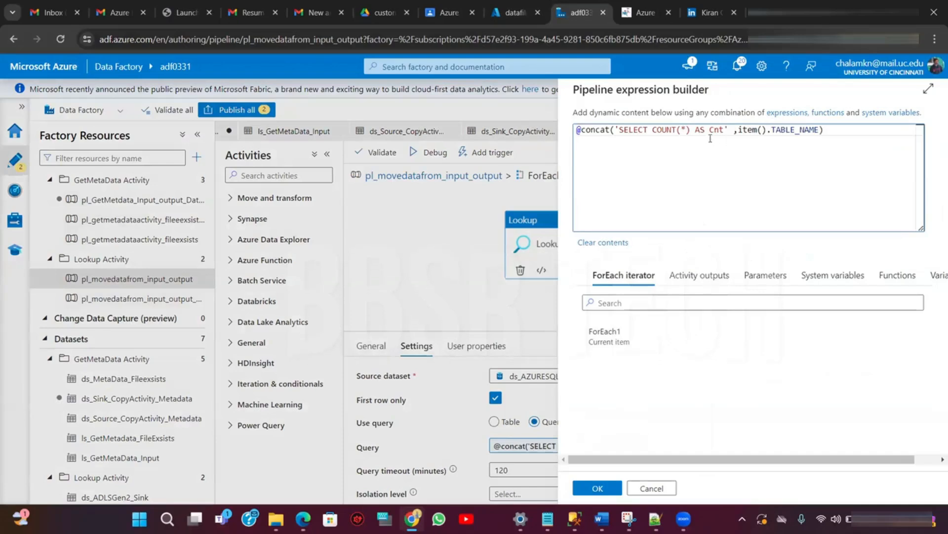
key("Delete")
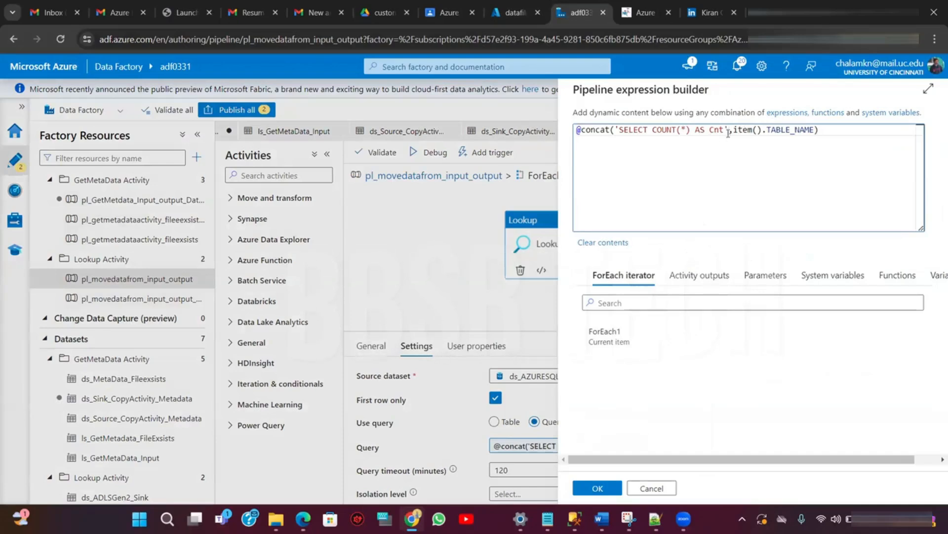
left_click(725, 130)
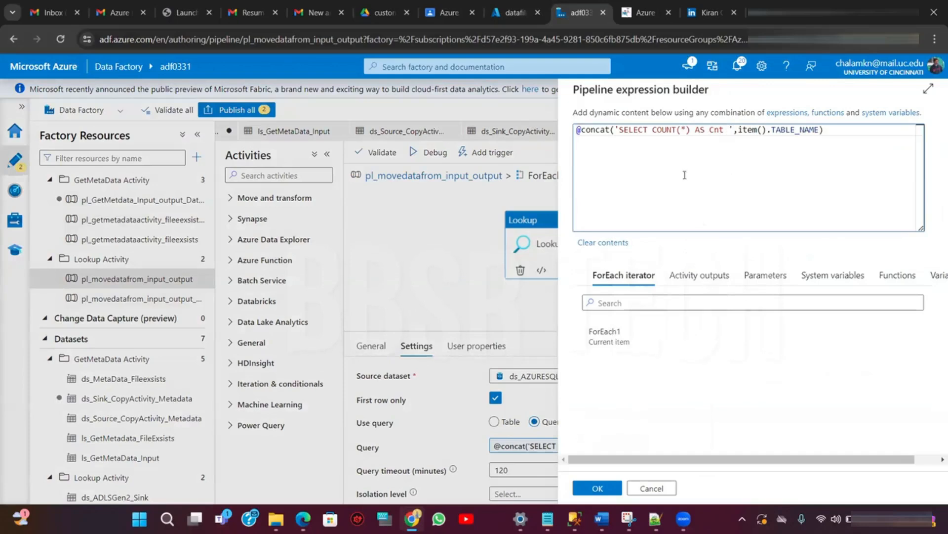
left_click(598, 488)
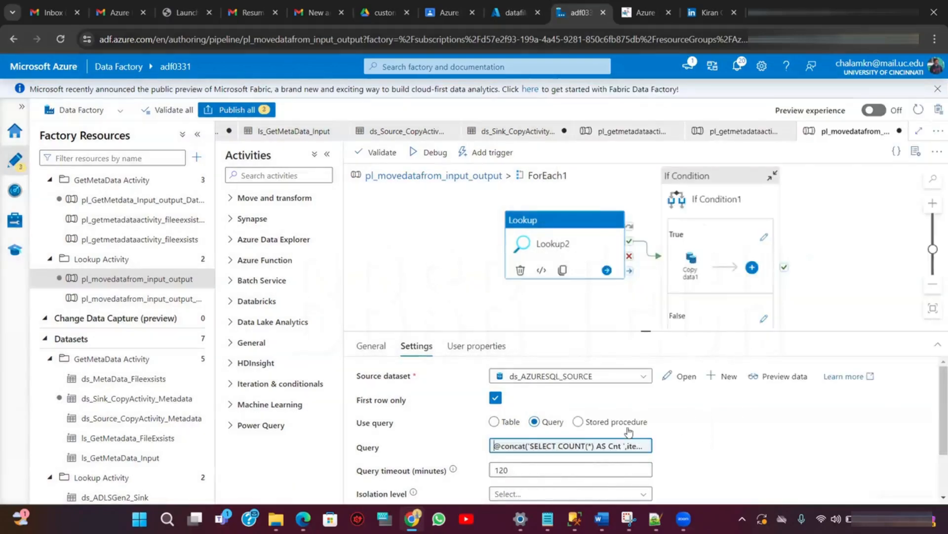
- Preview Lookup2's data with employee as the TABLE_NAME value and open the failure's error details
left_click(772, 380)
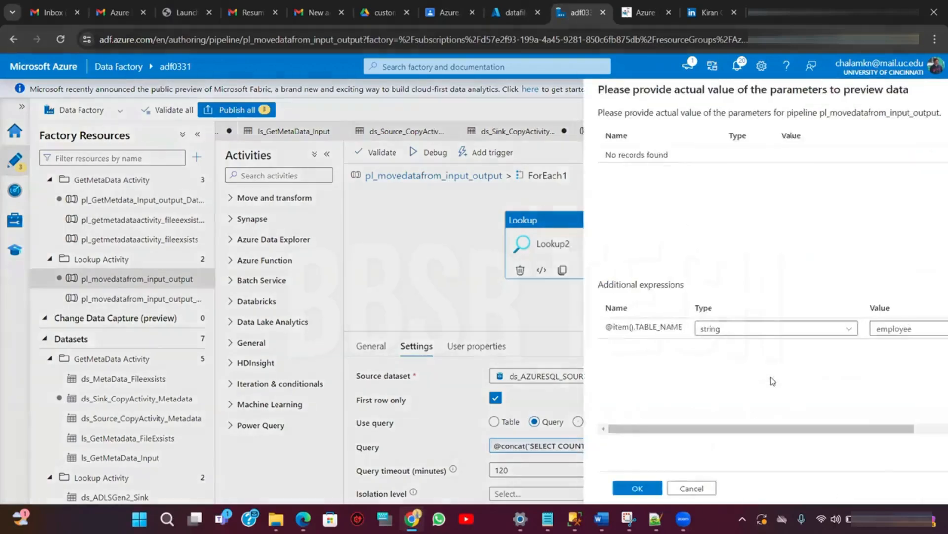
left_click(621, 491)
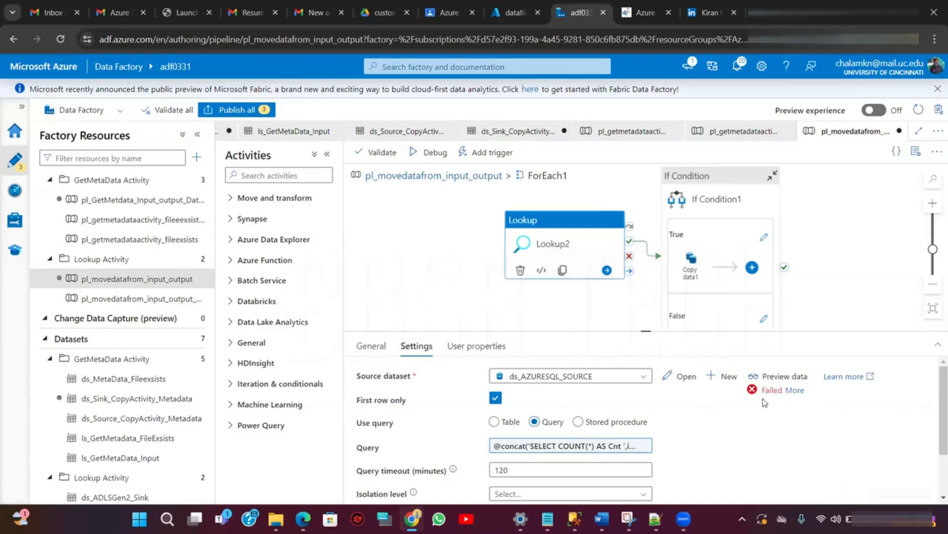
left_click(793, 391)
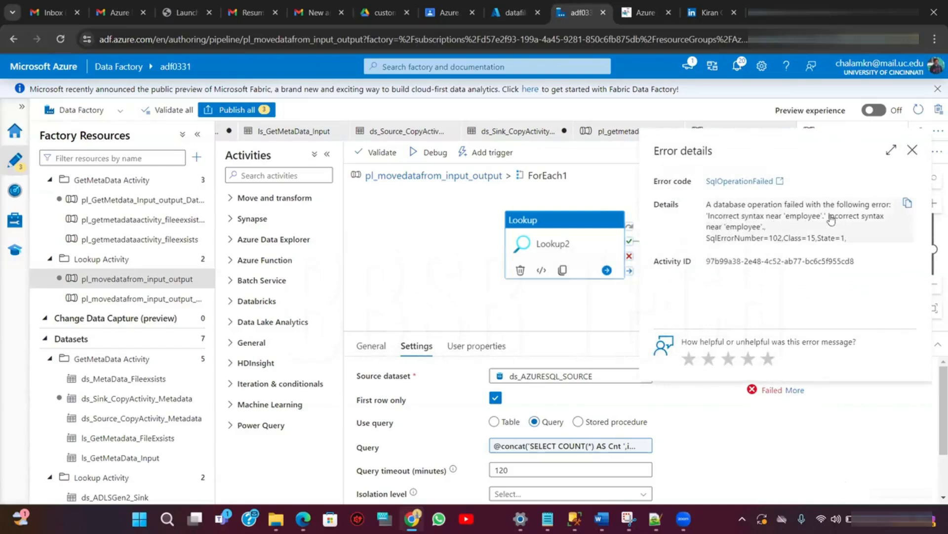
left_click(913, 150)
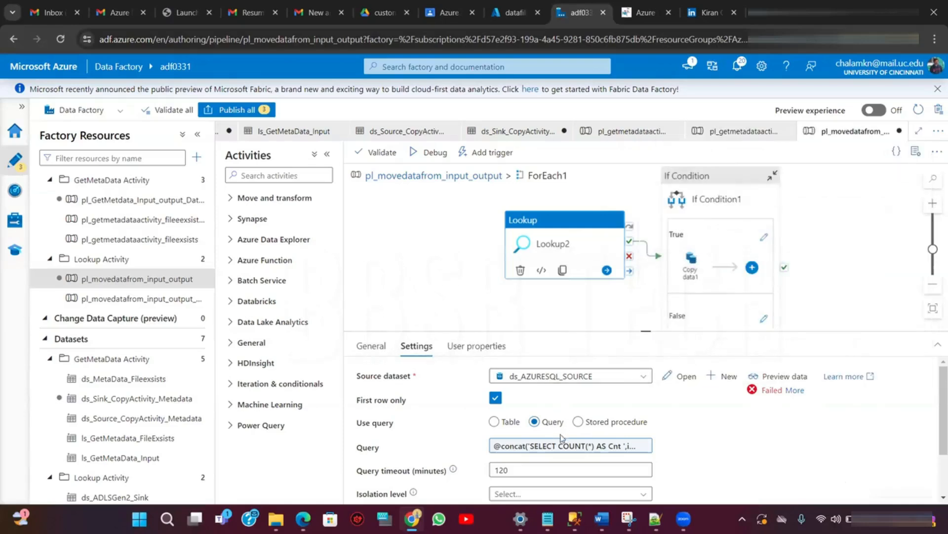
left_click(552, 446)
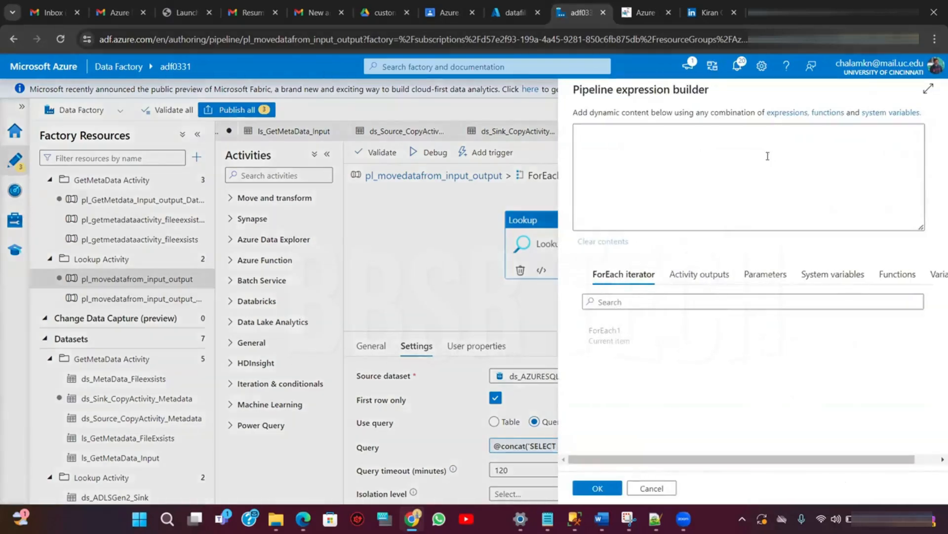
left_click(729, 130)
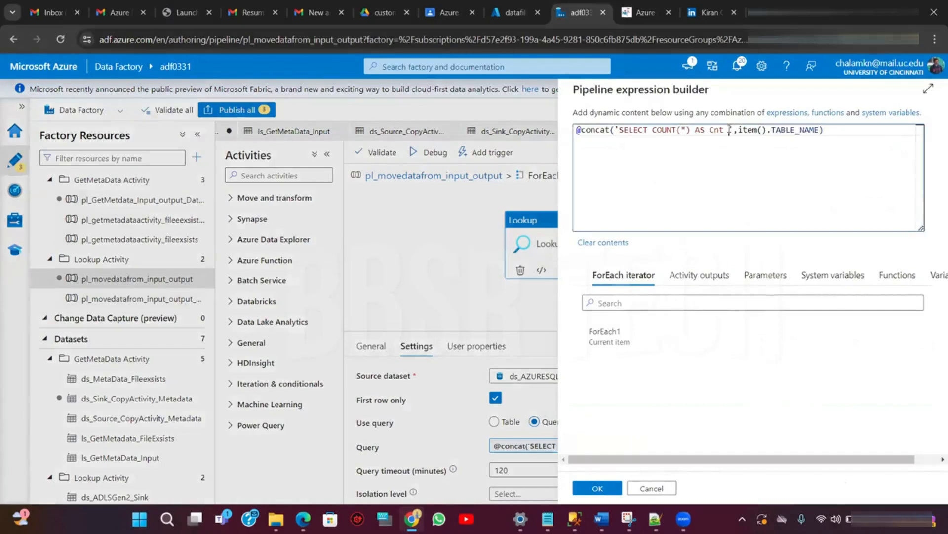
key("BackSpace")
type("FROM")
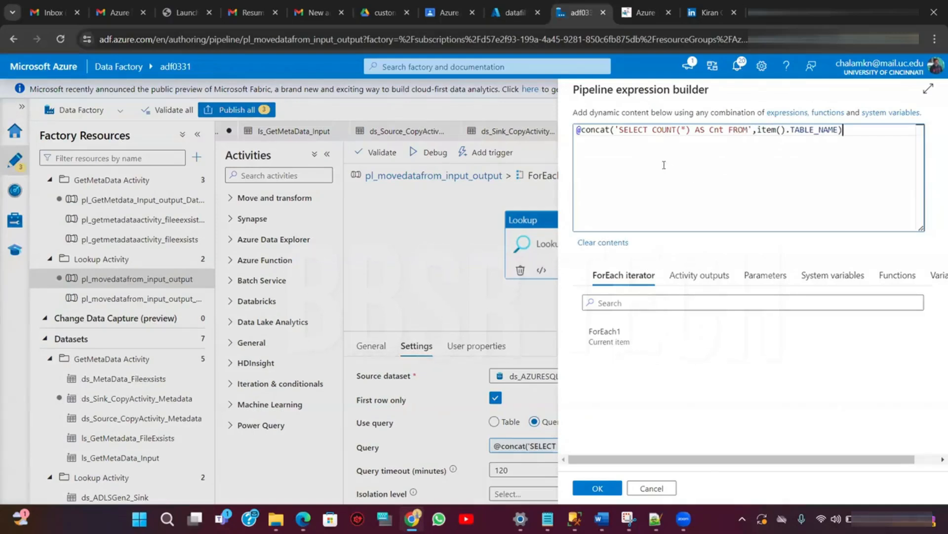
left_click(750, 129)
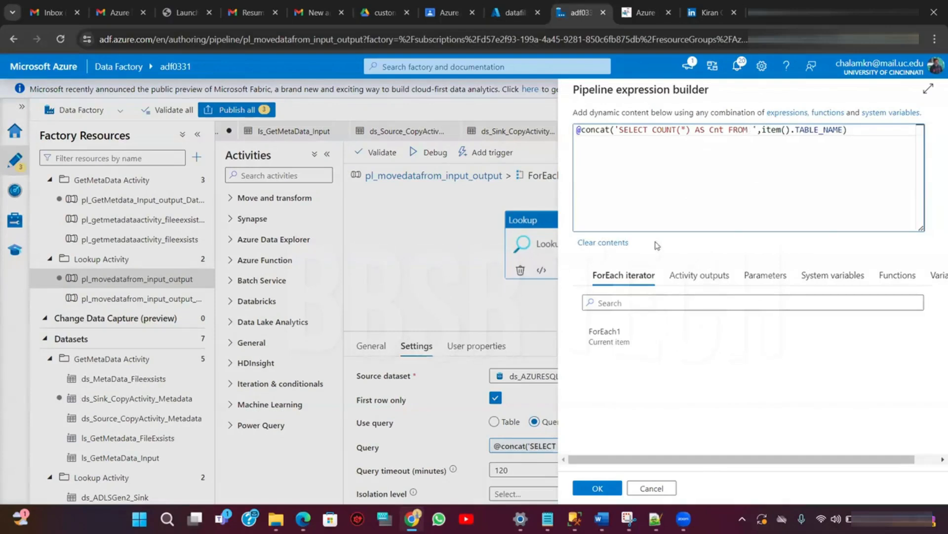
left_click(596, 488)
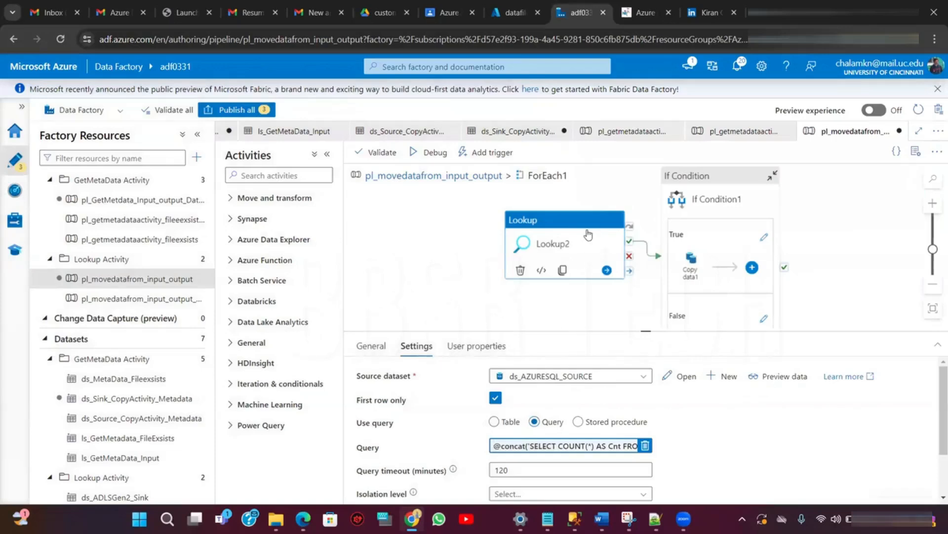
- Preview Lookup2's data again with the corrected query, keeping employee as the parameter value
left_click(782, 376)
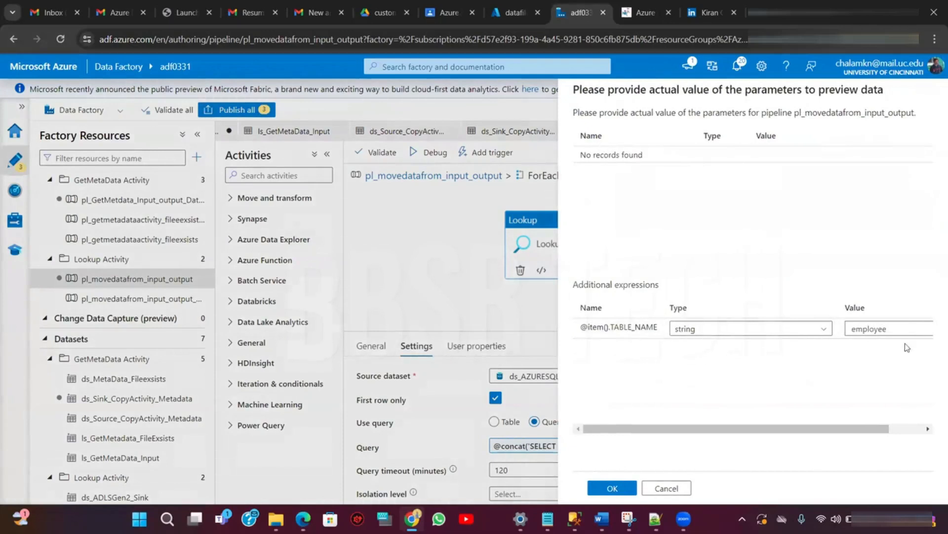
left_click(612, 490)
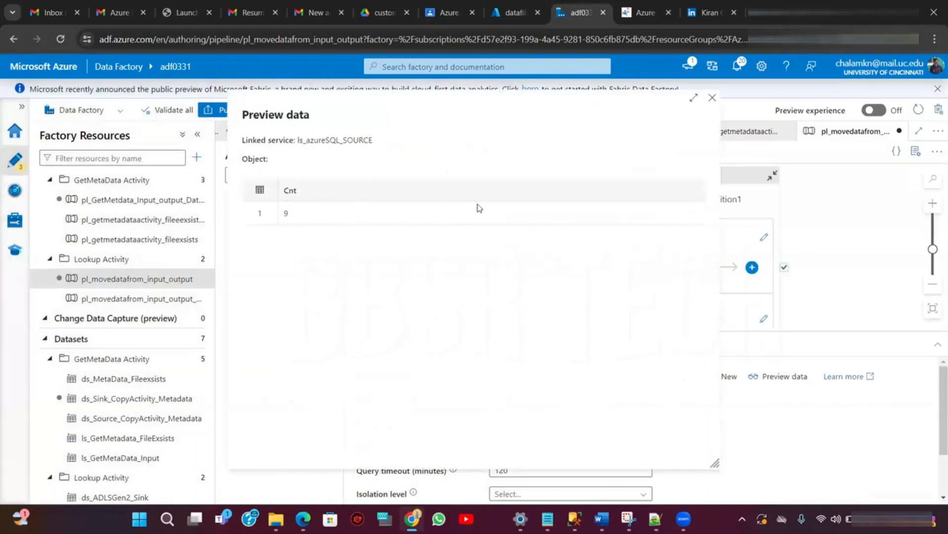
left_click(712, 99)
- Inspect If Condition1's True activities and its greater-than expression on Lookup2's Cnt output
left_click(717, 225)
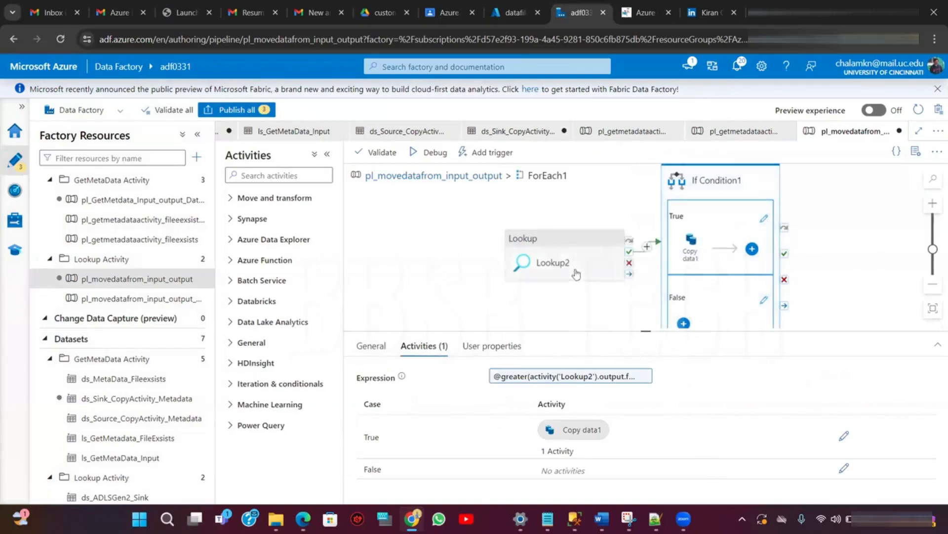
left_click(763, 220)
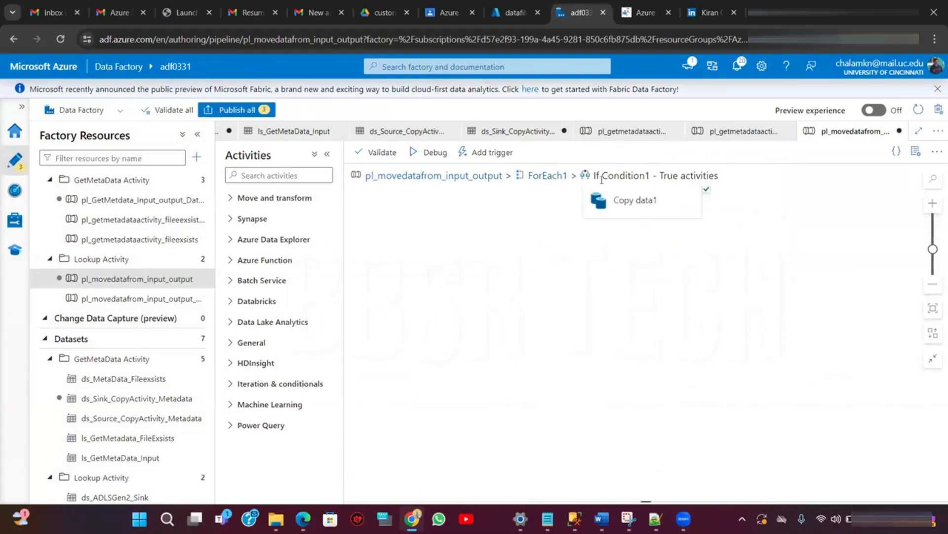
left_click(549, 178)
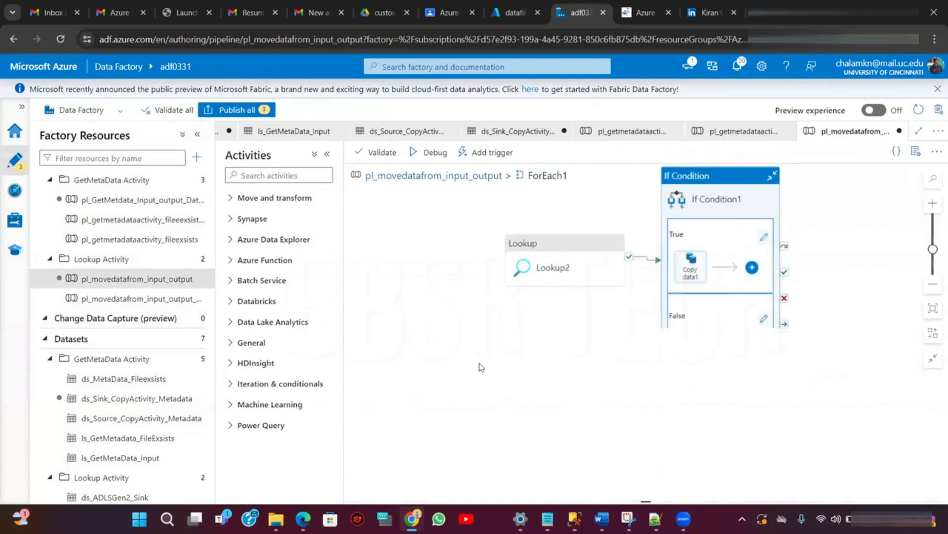
left_click(589, 377)
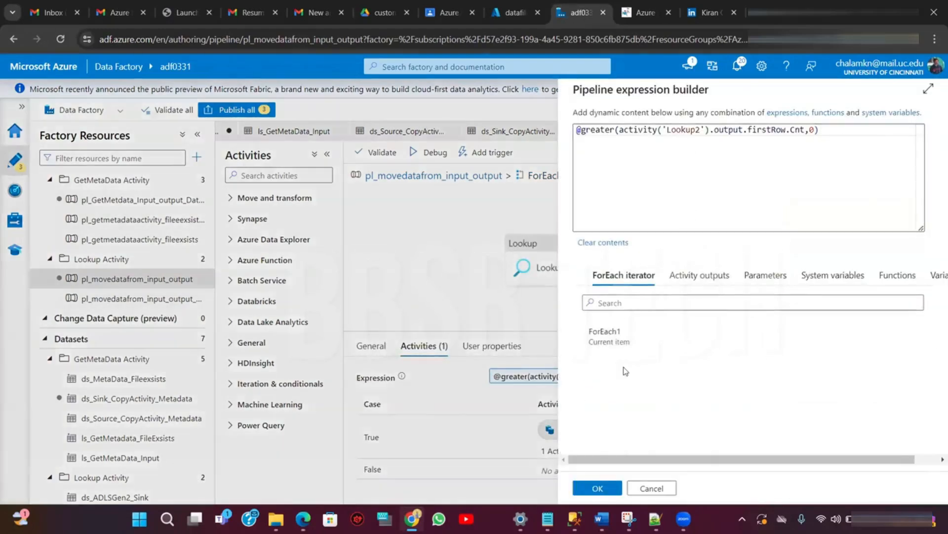
left_click(597, 489)
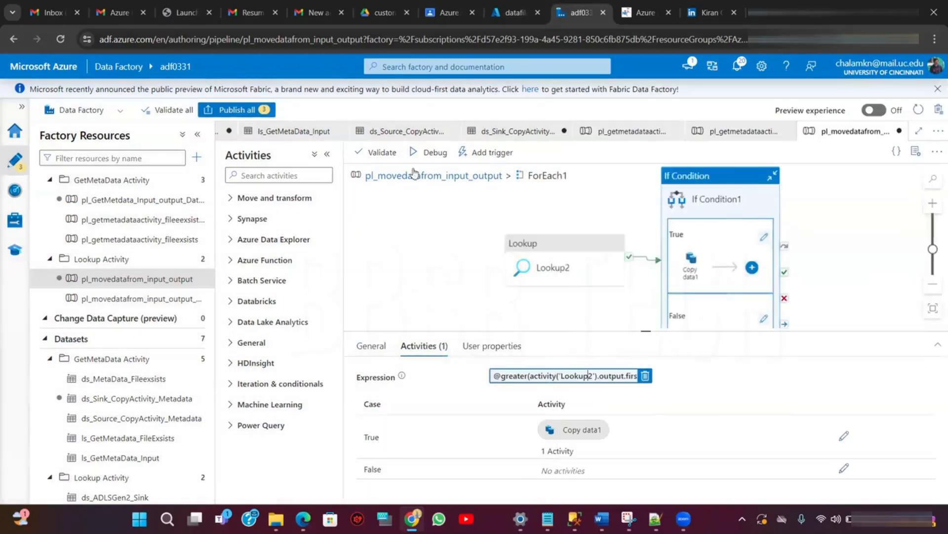
- Debug the pl_movedatafrom_input_output pipeline and refresh the run output to follow each activity's status
left_click(423, 154)
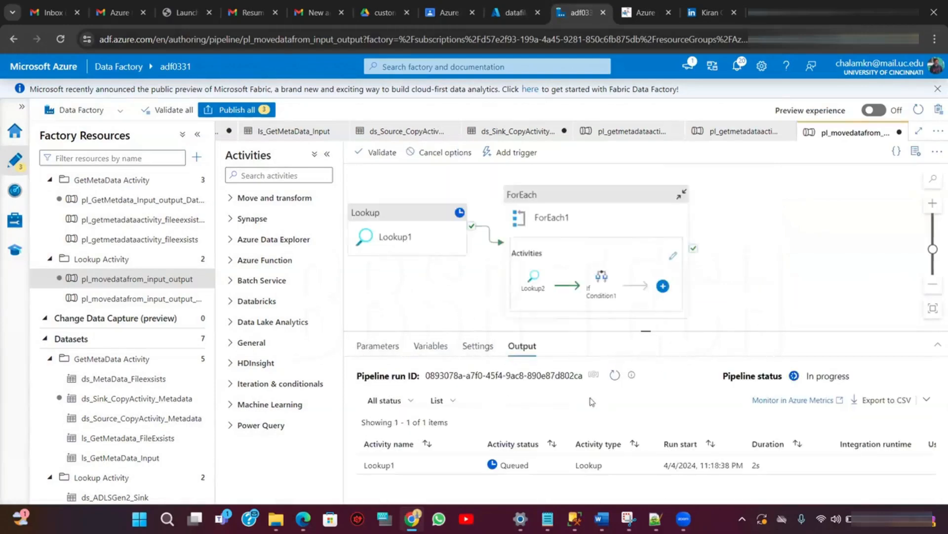
left_click(620, 377)
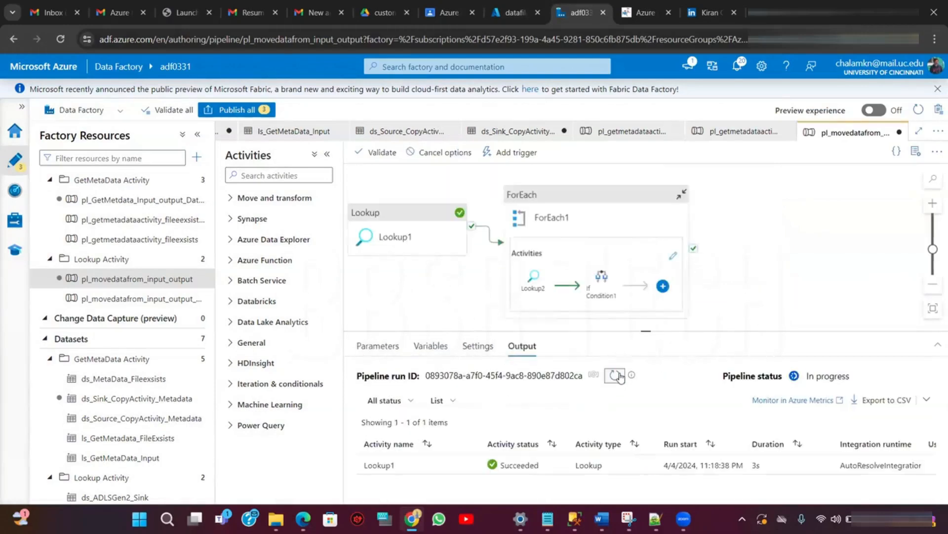
left_click(620, 377)
left_click(620, 377)
left_click(614, 377)
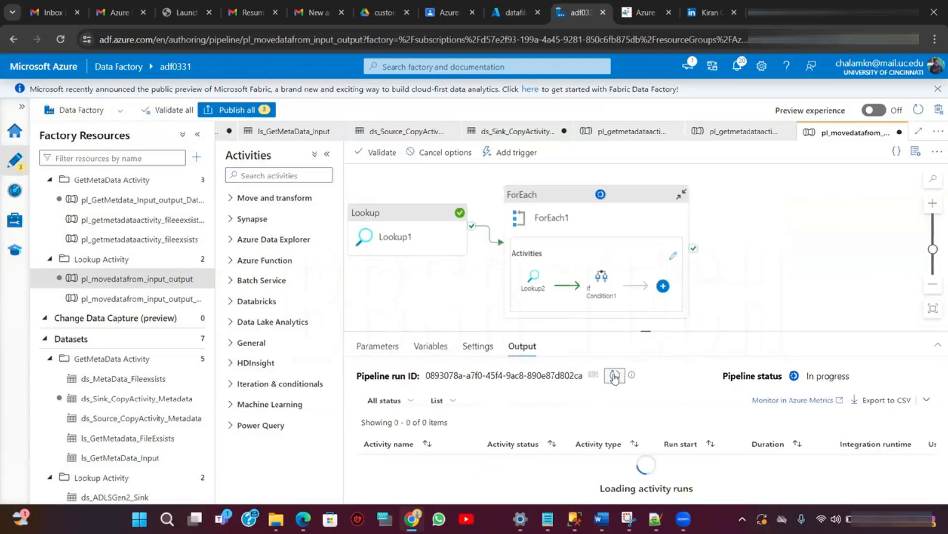
left_click(614, 377)
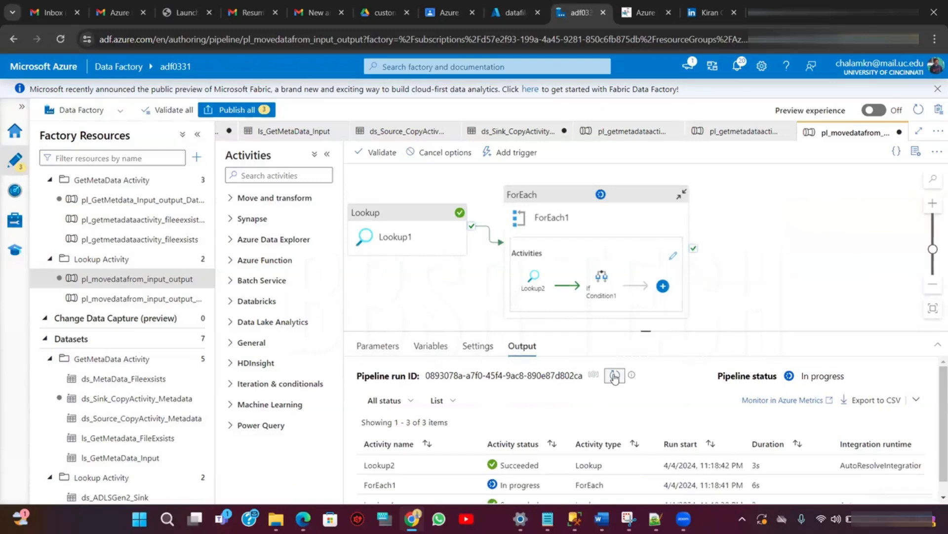
left_click(615, 377)
left_click(614, 377)
left_click(615, 377)
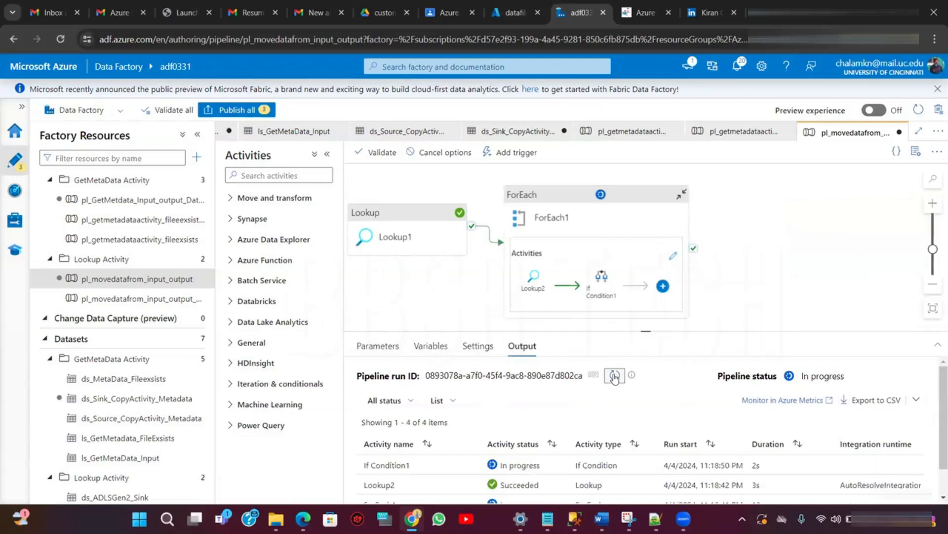
left_click(614, 377)
left_click(614, 377)
left_click(614, 376)
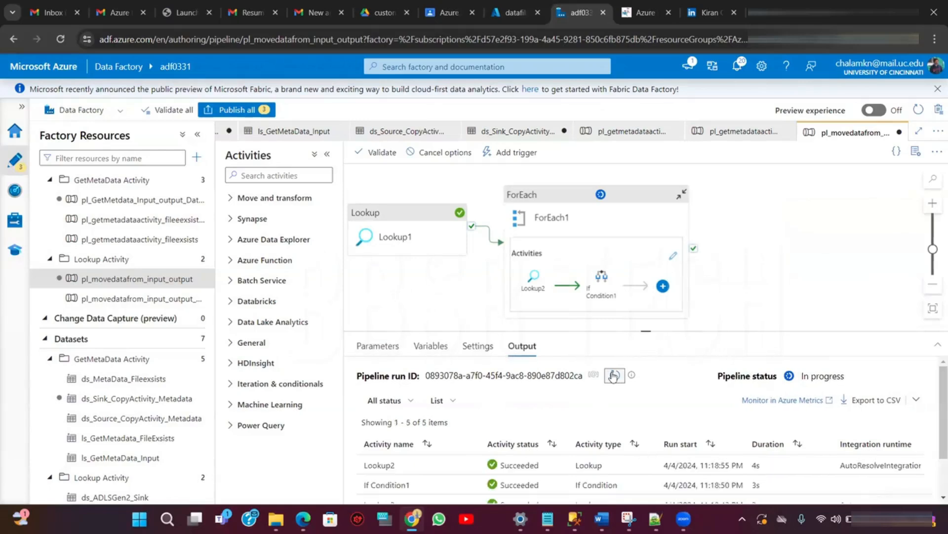
left_click(614, 376)
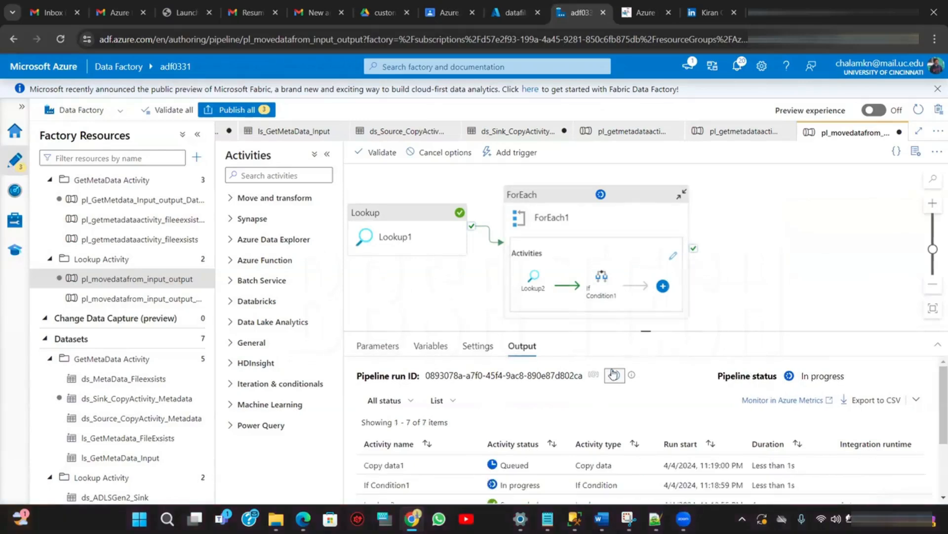
left_click(614, 375)
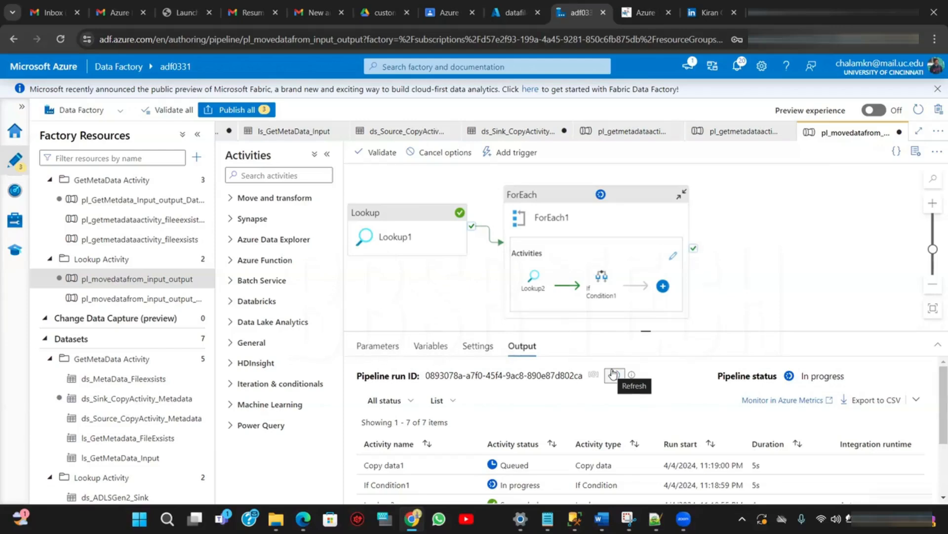
- Try to publish all changes and open the Copy data1 validation error in the DateFormat pipeline
left_click(229, 110)
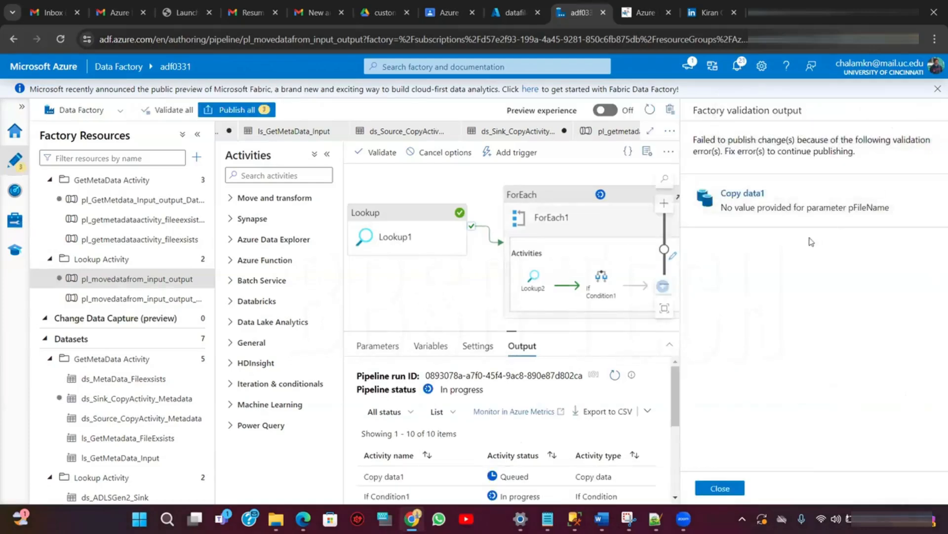
left_click(798, 219)
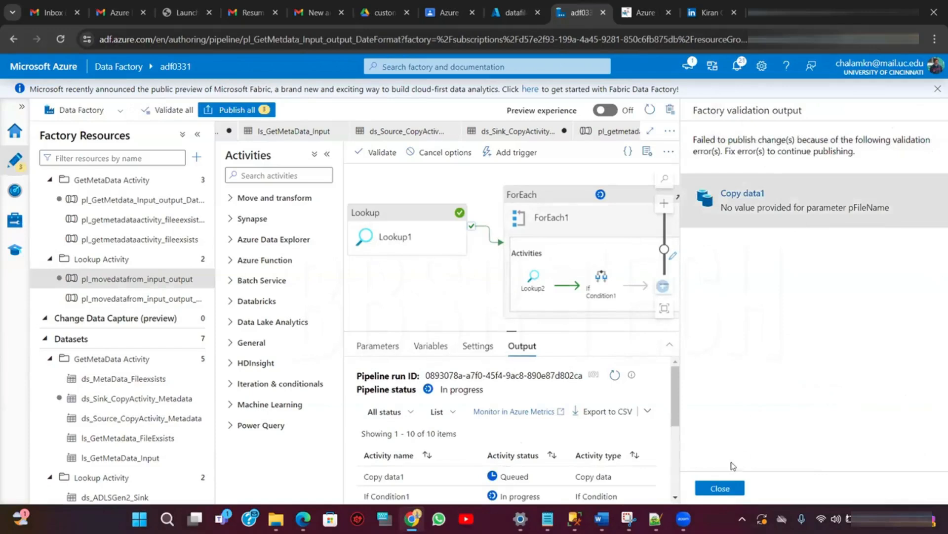
left_click(721, 488)
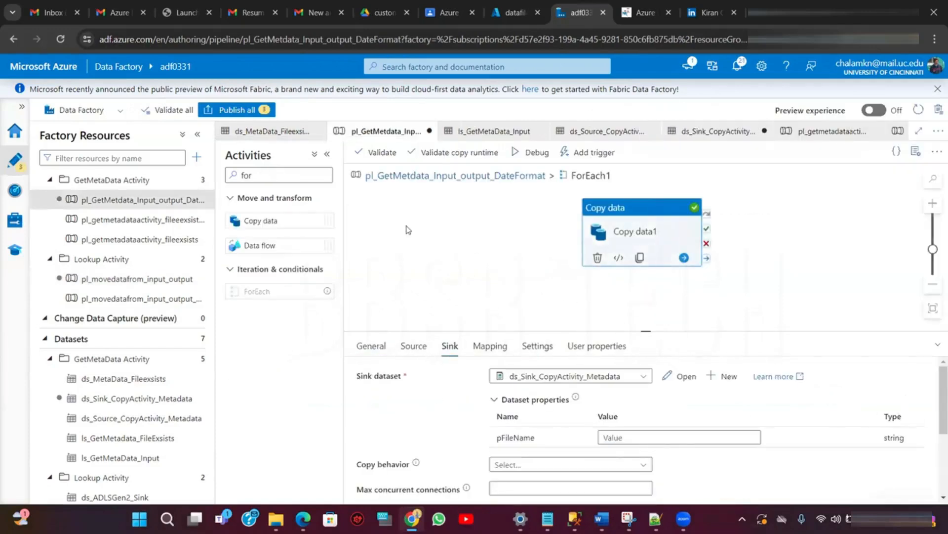
left_click(95, 200)
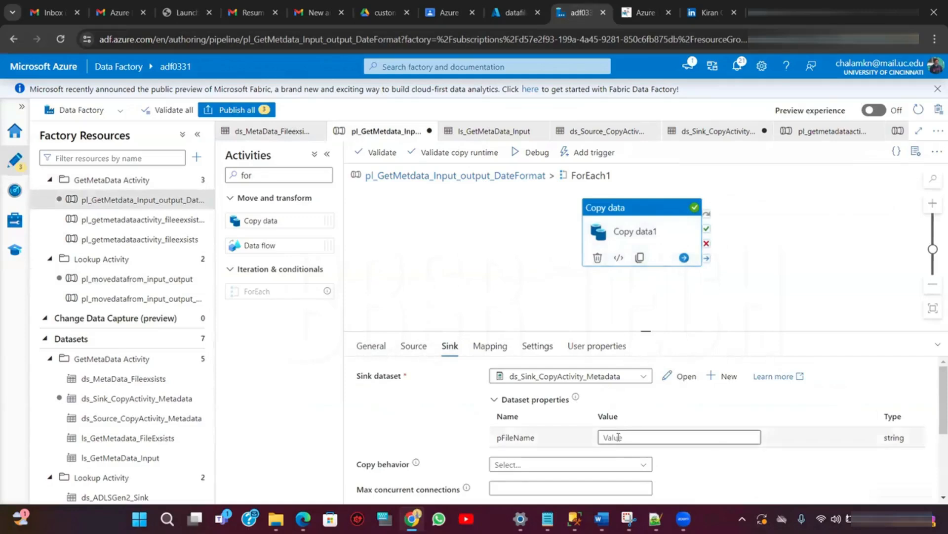
- Paste the file-name concat expression from Notepad++ into the sink's pFileName dynamic content
left_click(640, 440)
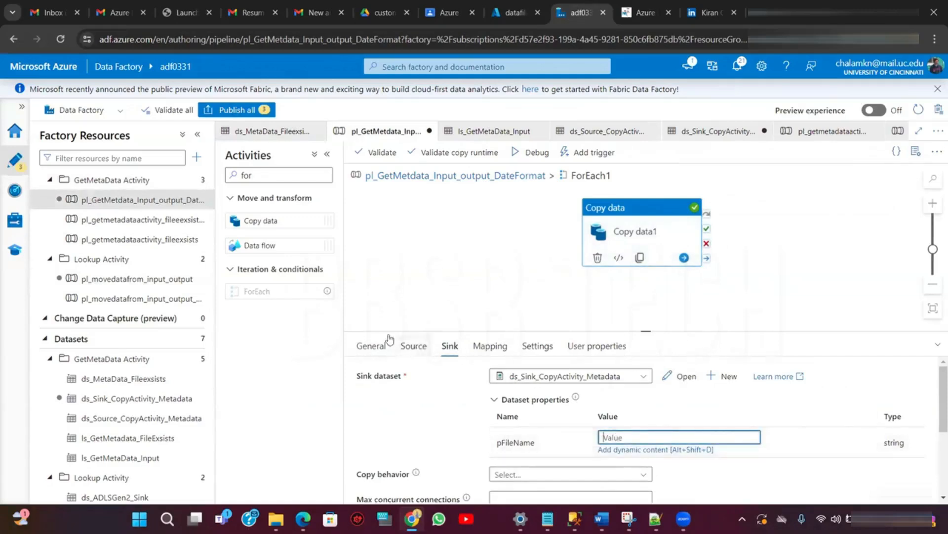
left_click(631, 455)
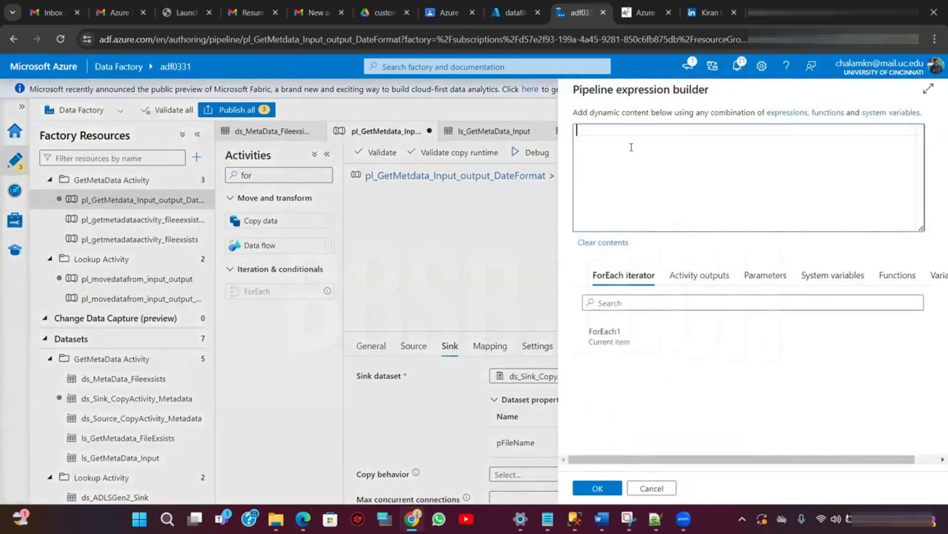
mouse_move(655, 519)
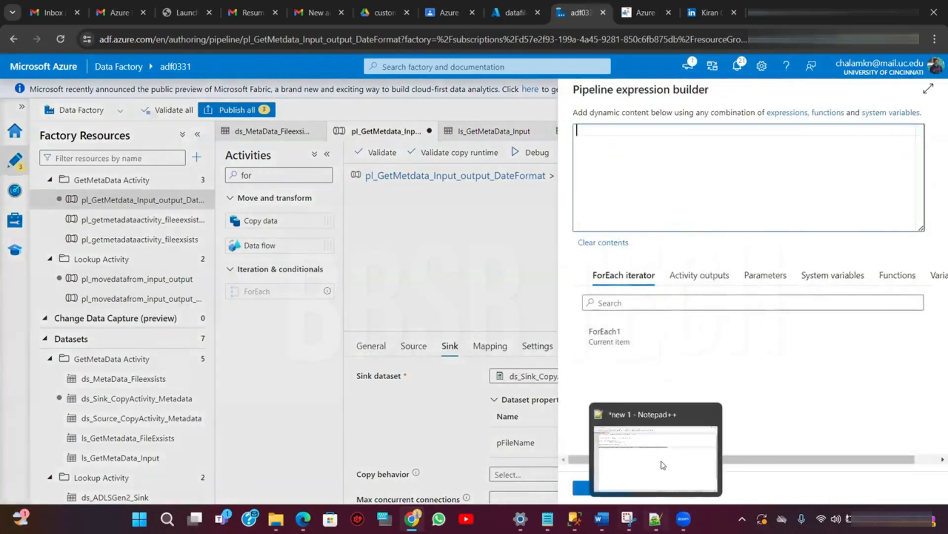
left_click(663, 465)
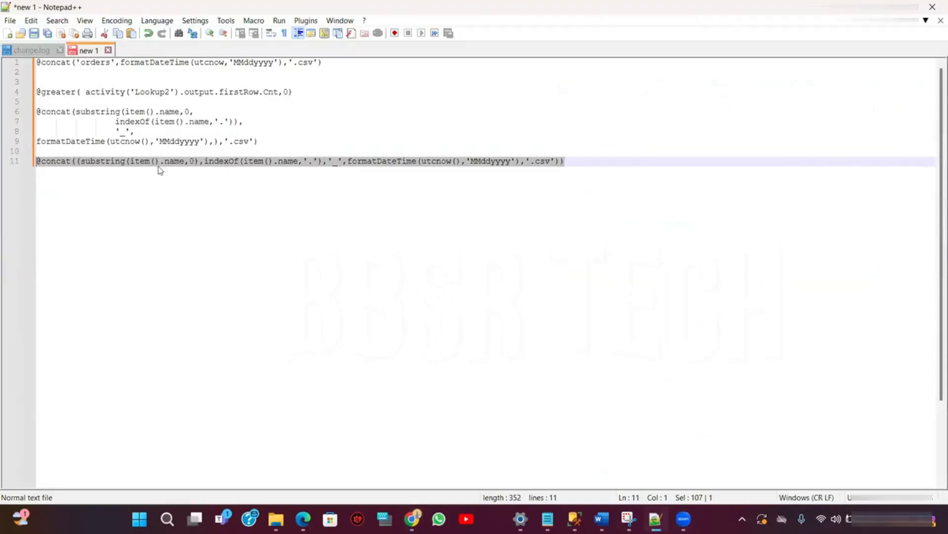
left_click(577, 164)
left_click_drag(577, 162, 40, 163)
mouse_move(575, 519)
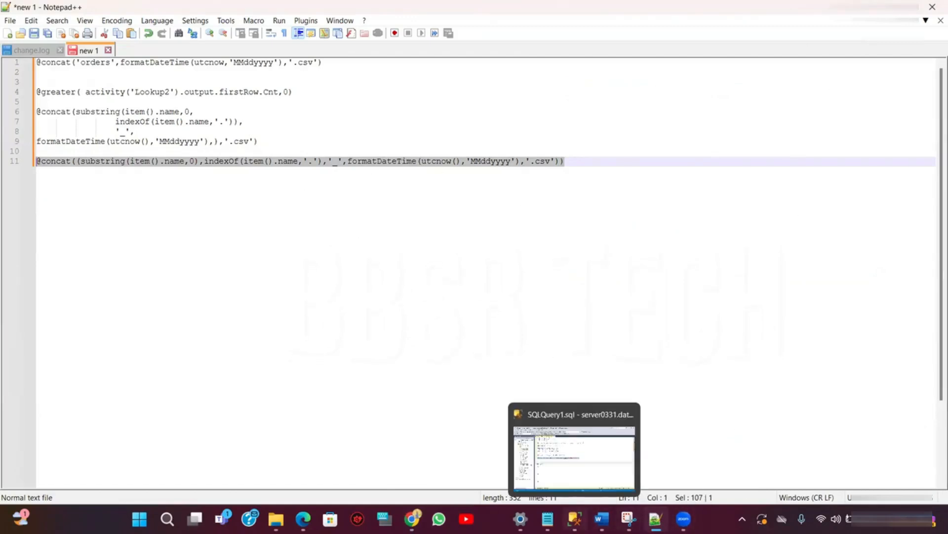
left_click(433, 485)
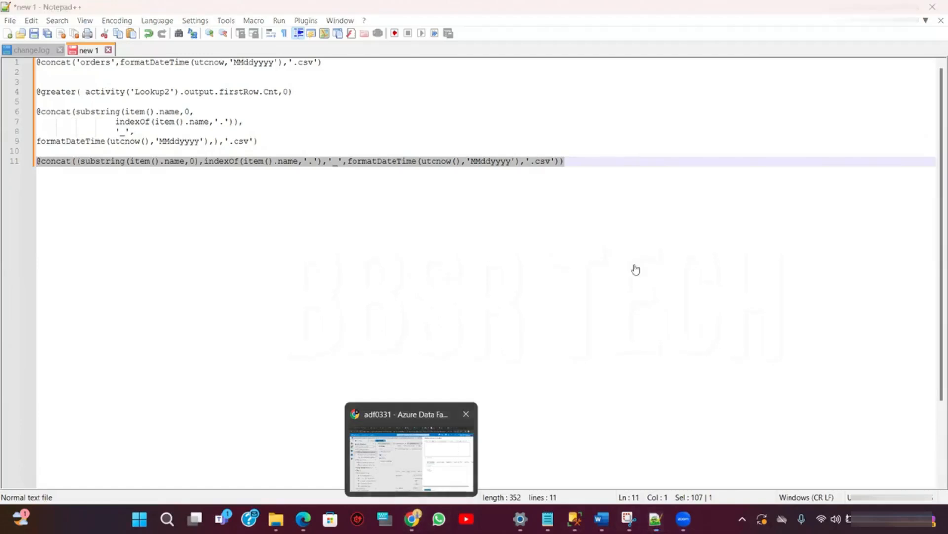
key("ctrl+v")
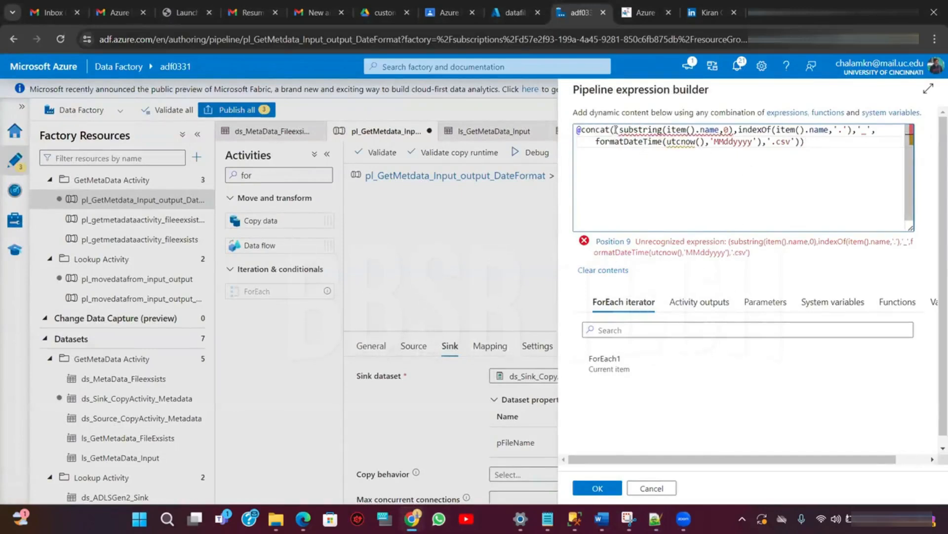
- In Notepad++, remove the extra opening and closing parentheses from the line-11 concat file-name expression
mouse_move(617, 129)
mouse_move(656, 518)
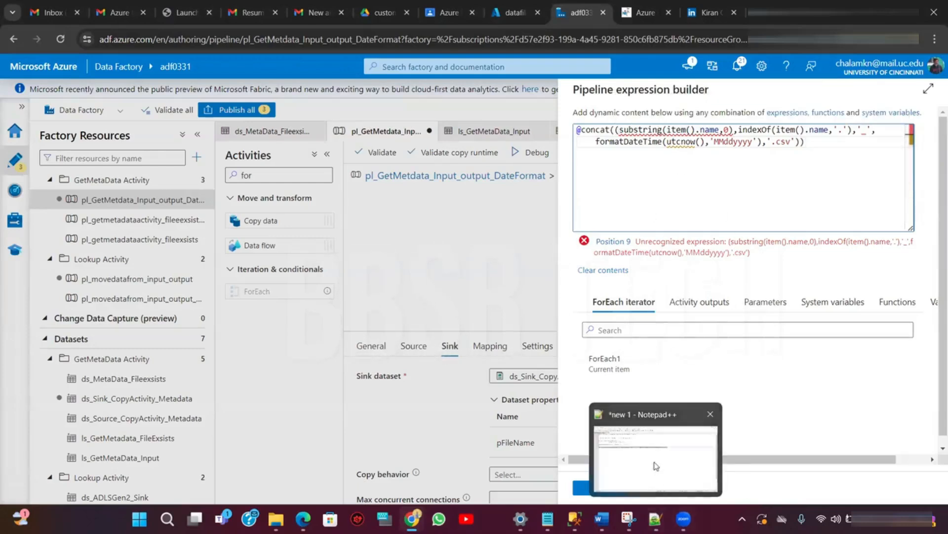
left_click(655, 462)
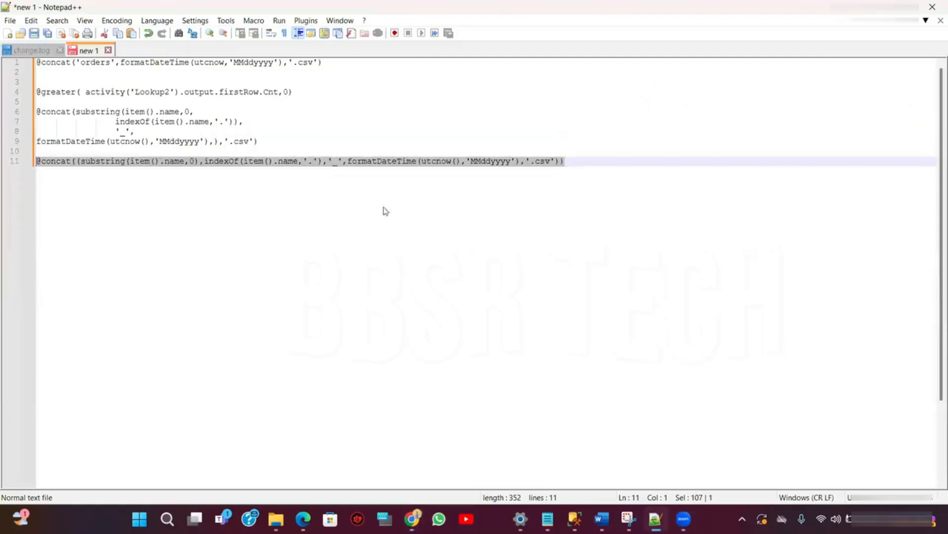
left_click(76, 161)
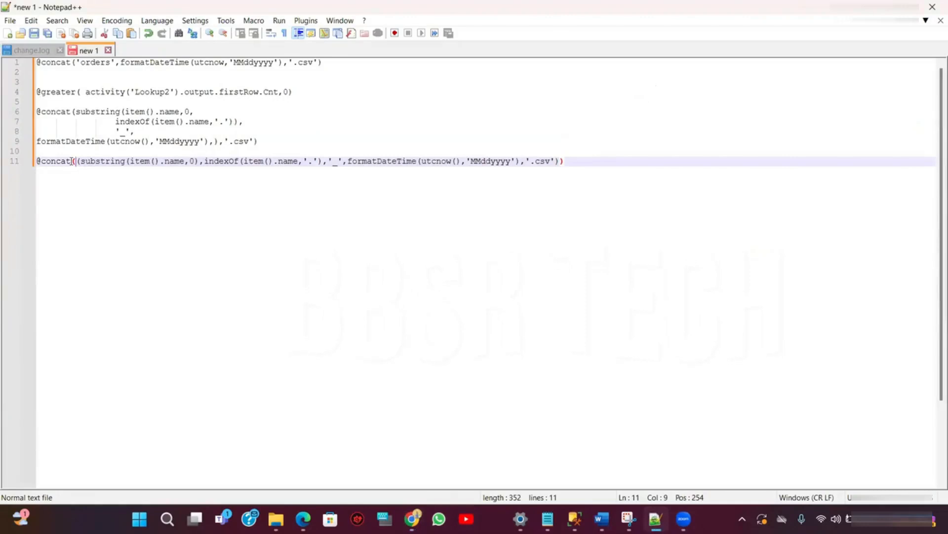
left_click(571, 165)
key("BackSpace")
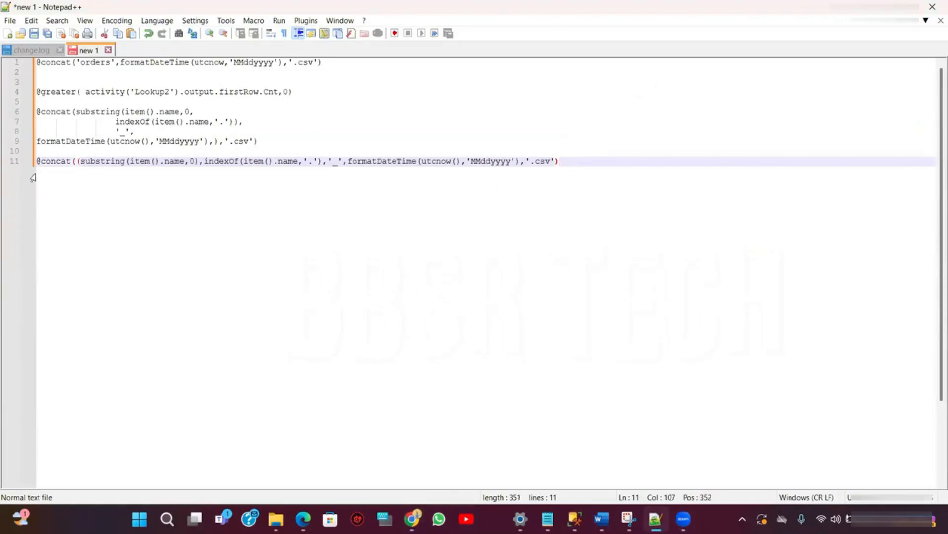
left_click(76, 161)
key("BackSpace")
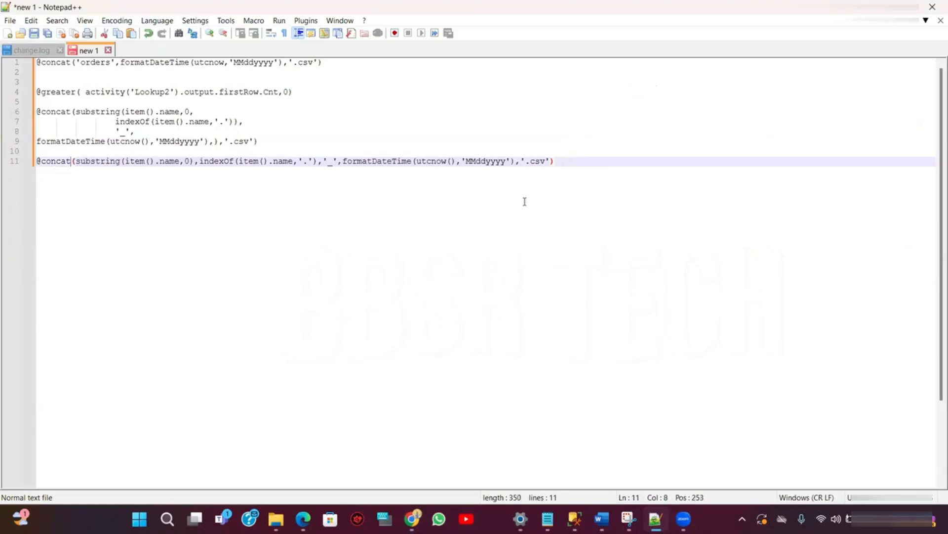
left_click(573, 162)
key("Return")
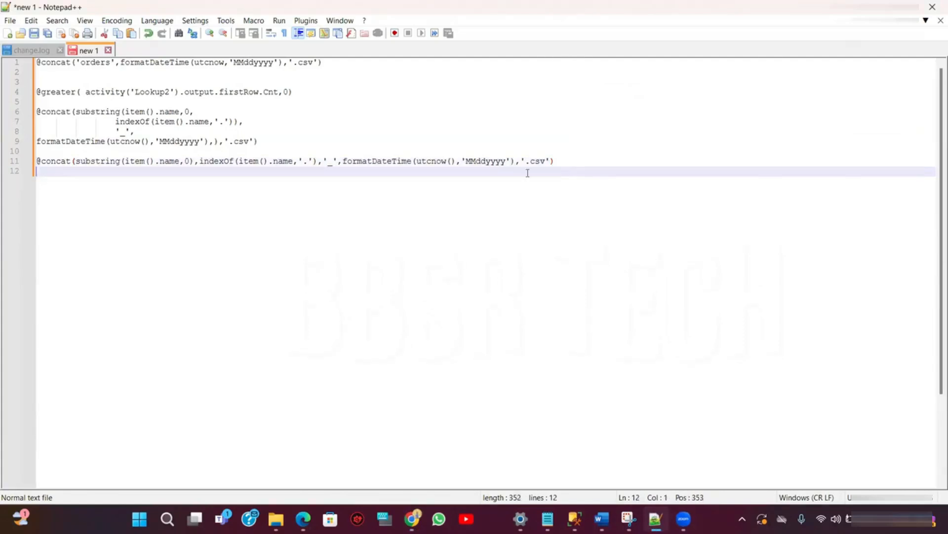
- Break the concat expression onto separate lines and delete the stray parenthesis after the substring's 0 argument
left_click(197, 162)
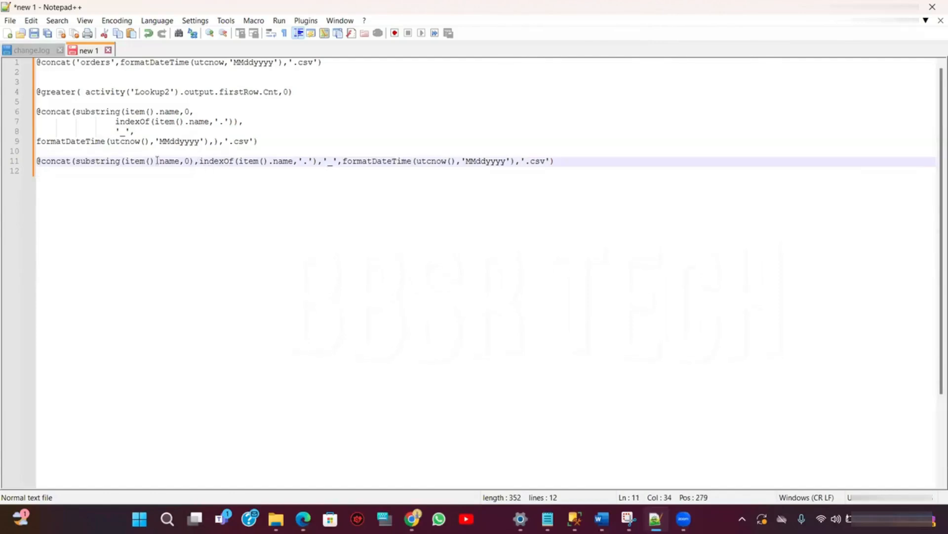
left_click(74, 162)
key("Return")
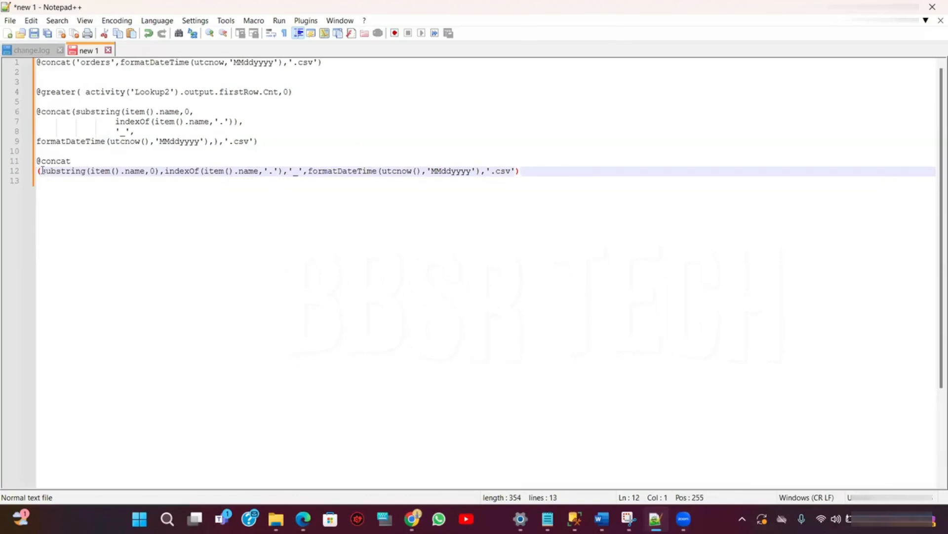
key("BackSpace")
key("Right")
key("Return")
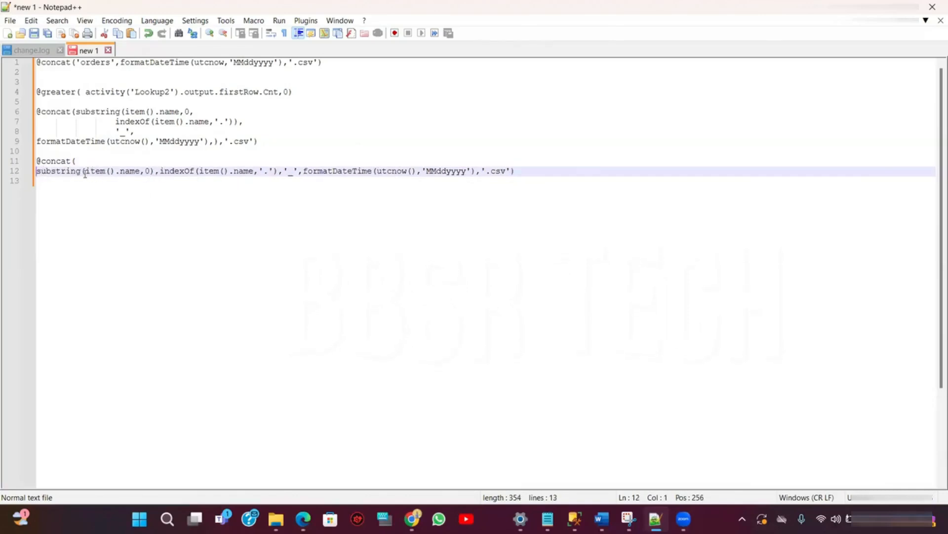
key("Tab")
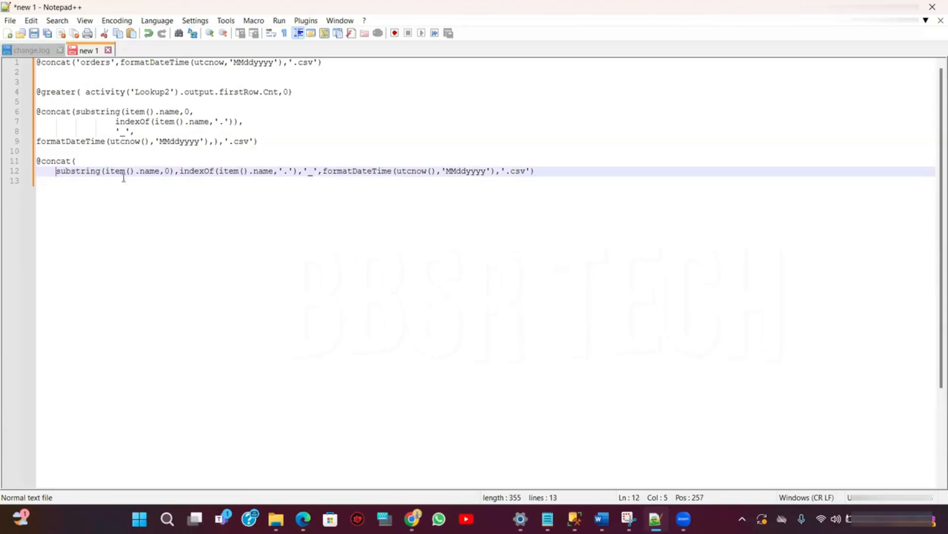
left_click(174, 171)
key("BackSpace")
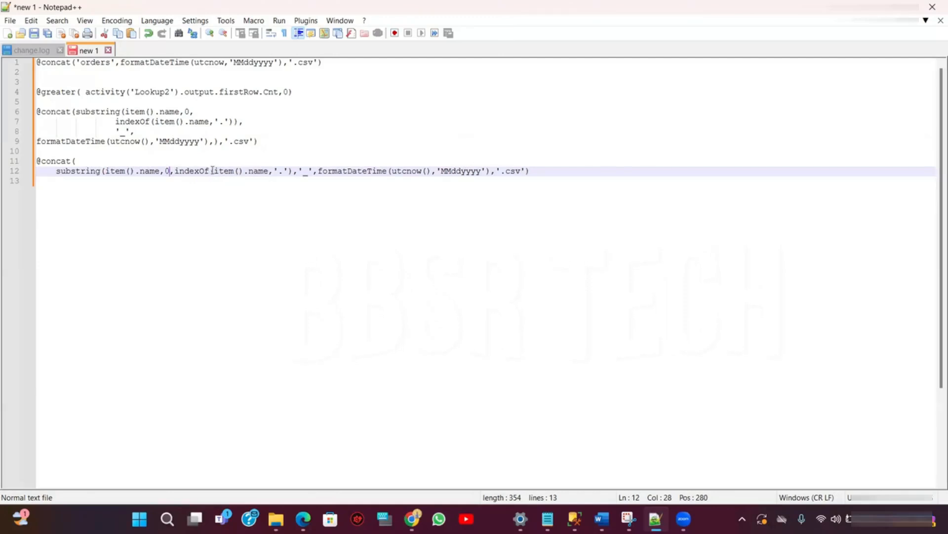
left_click(293, 170)
key("Return")
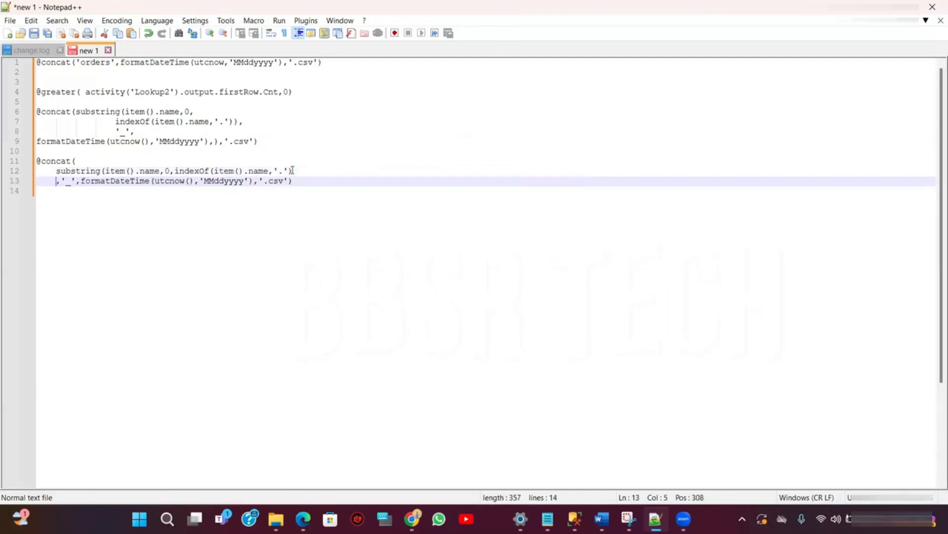
- Put the '_' separator, the formatDateTime call and '.csv' each on its own indented line
left_click(117, 193)
key("Tab")
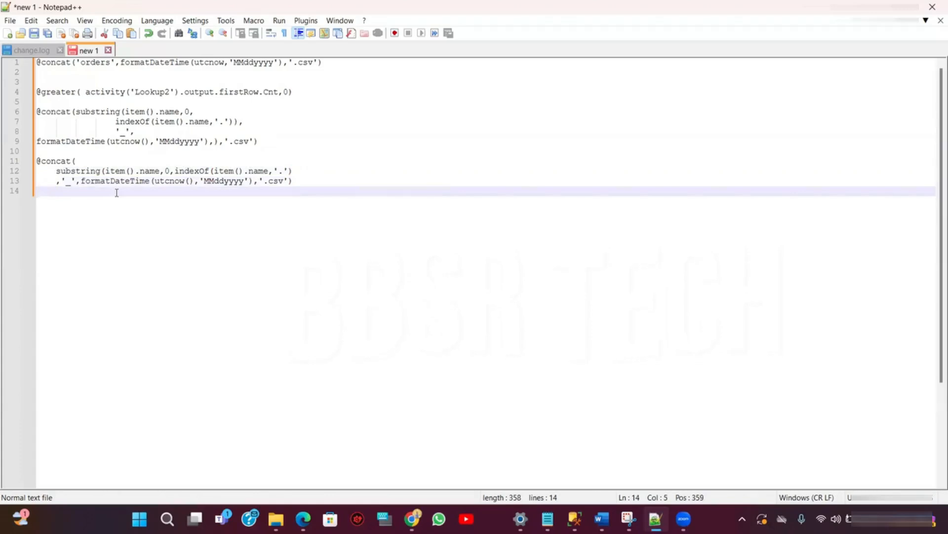
left_click(82, 182)
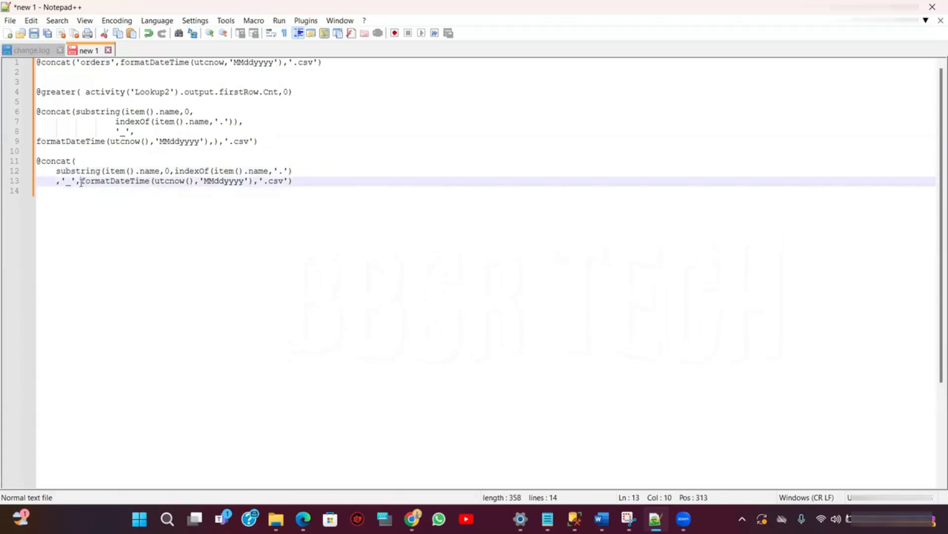
key("Return")
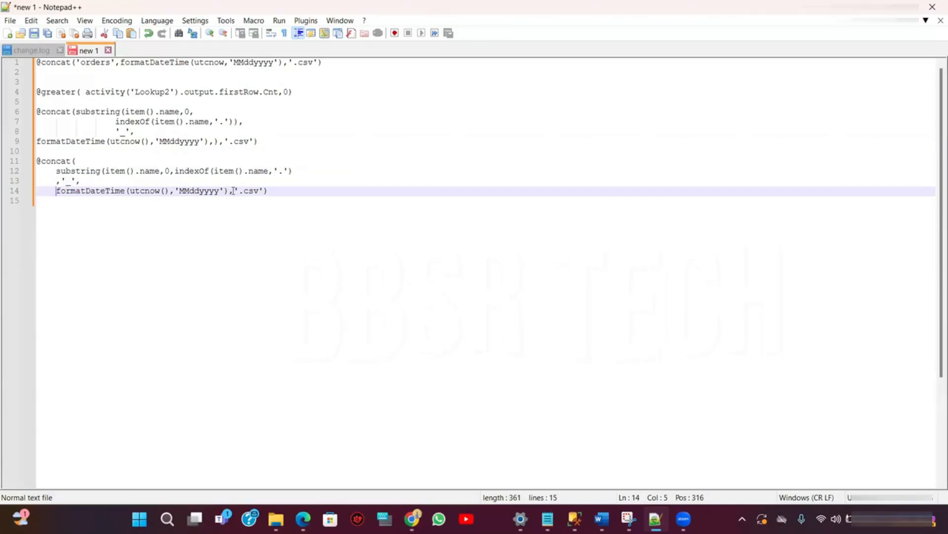
left_click(275, 192)
key("Return")
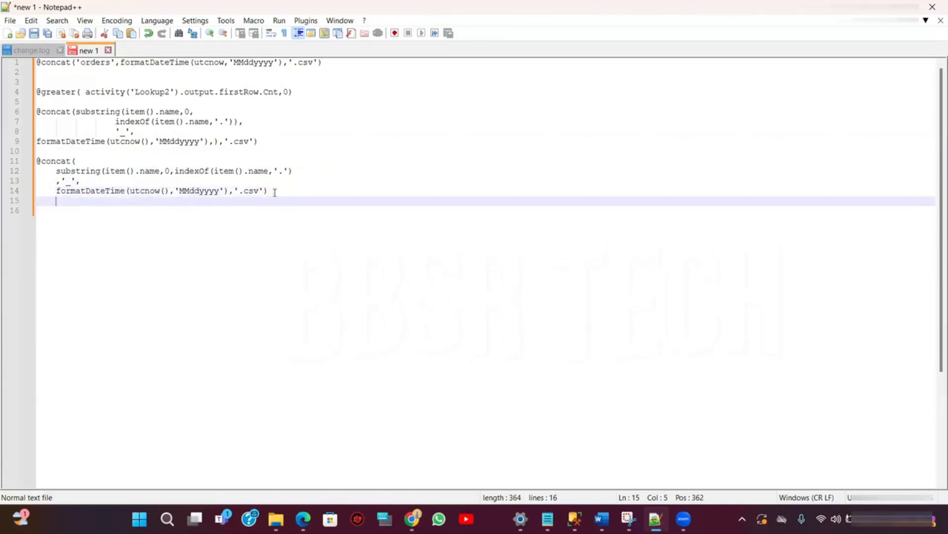
left_click(234, 192)
key("Return")
left_click(87, 201)
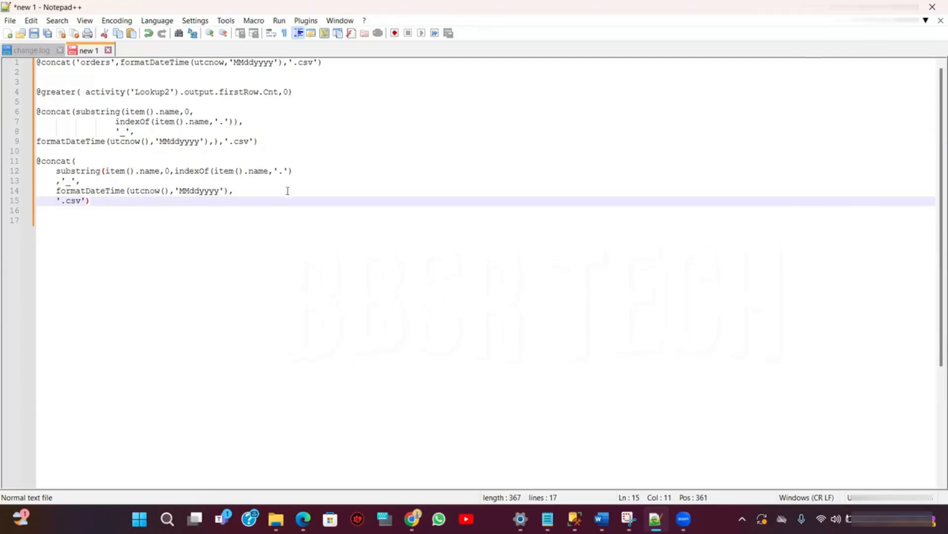
- Add a closing parenthesis after the indexOf call so the substring call is properly closed
left_click(299, 170)
type(")")
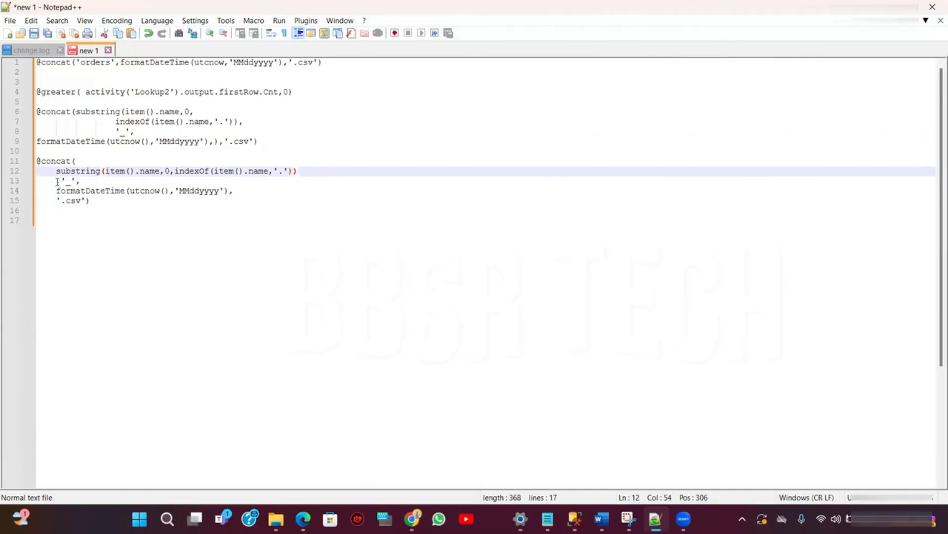
left_click_drag(59, 180, 56, 181)
left_click(188, 217)
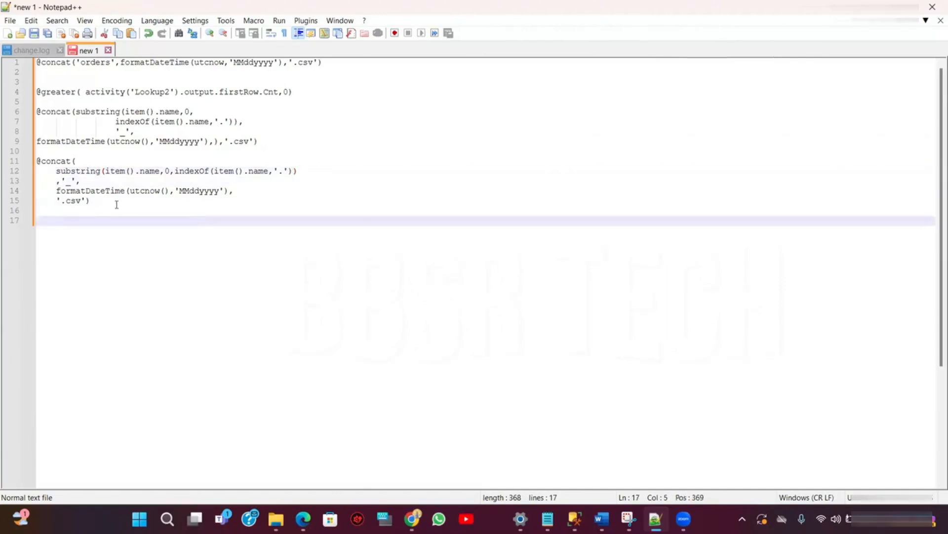
- Select and copy the reformatted multi-line concat expression
left_click_drag(109, 203, 31, 166)
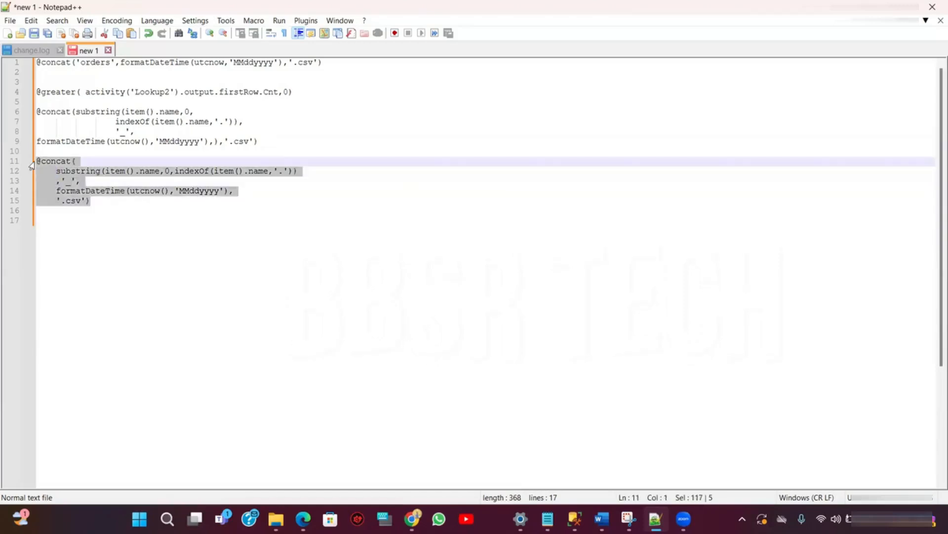
left_click(89, 201)
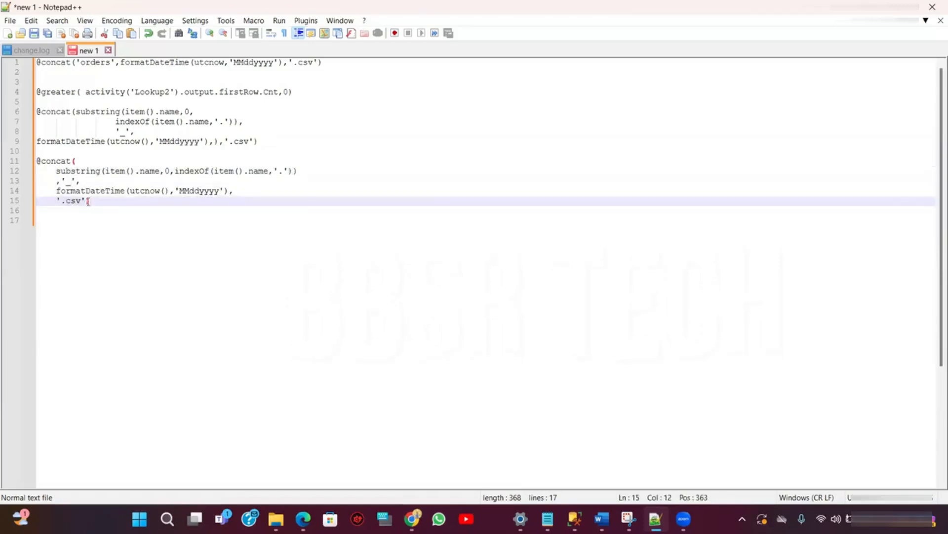
left_click_drag(95, 201, 31, 164)
key("ctrl+c")
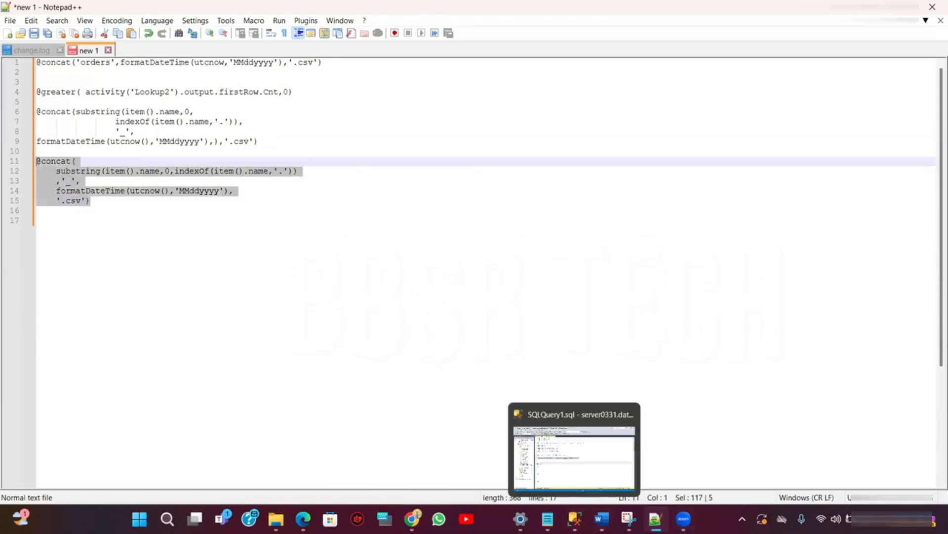
- Replace the sink pFileName dynamic content with the copied concat expression and confirm the expression builder
mouse_move(412, 518)
left_click(431, 484)
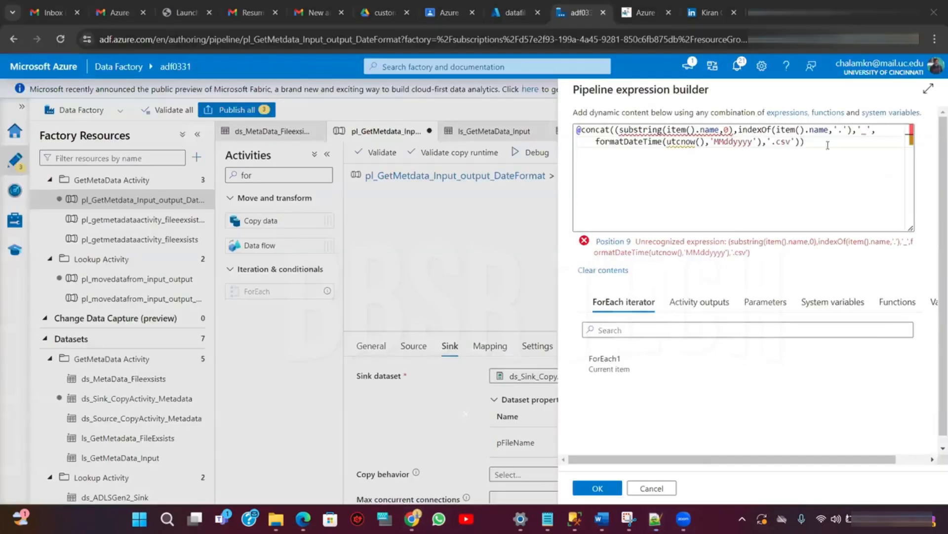
key("ctrl+a")
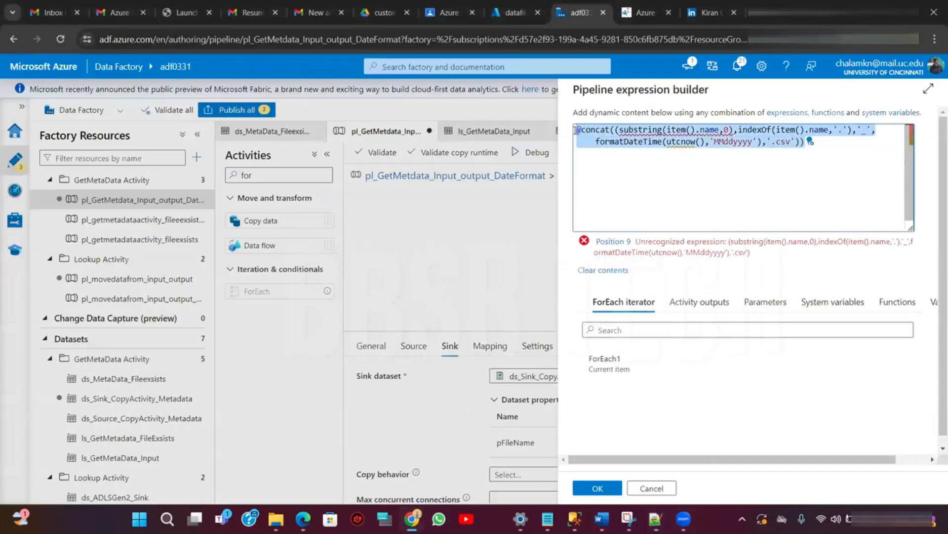
key("BackSpace")
key("ctrl+v")
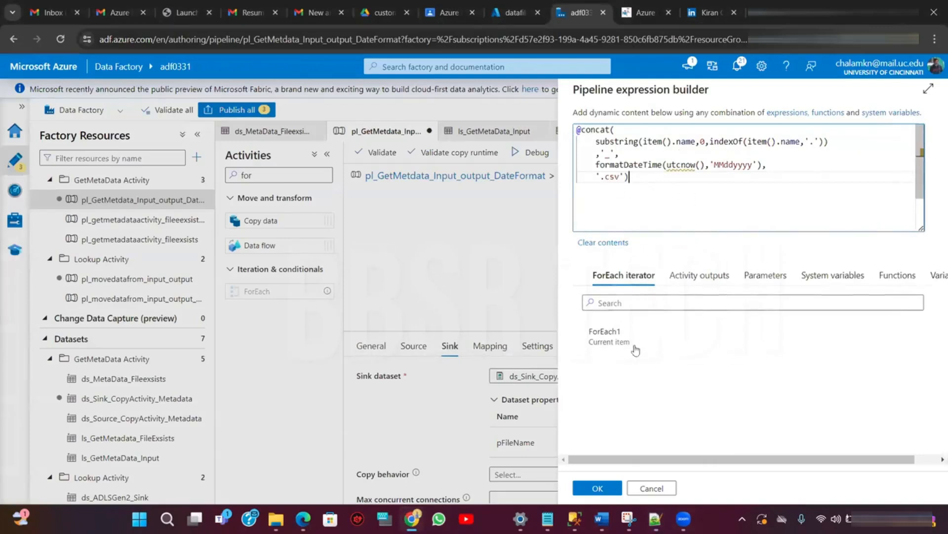
left_click(597, 489)
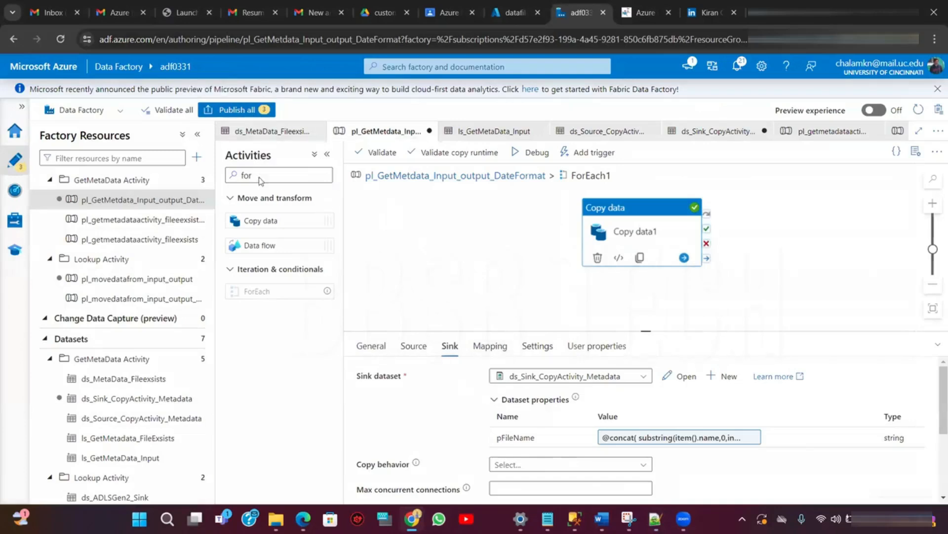
- Publish all pending changes and switch to the datafiles storage container tab
left_click(232, 111)
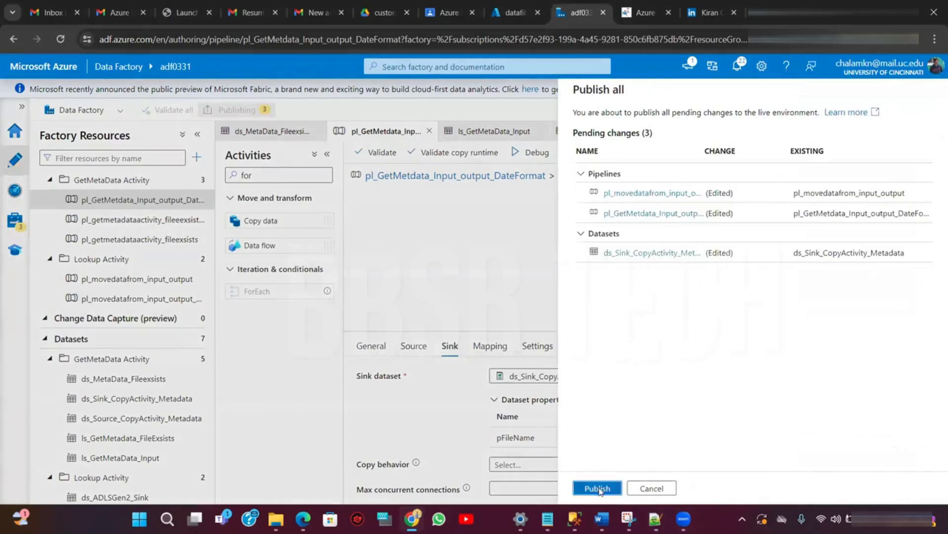
left_click(597, 488)
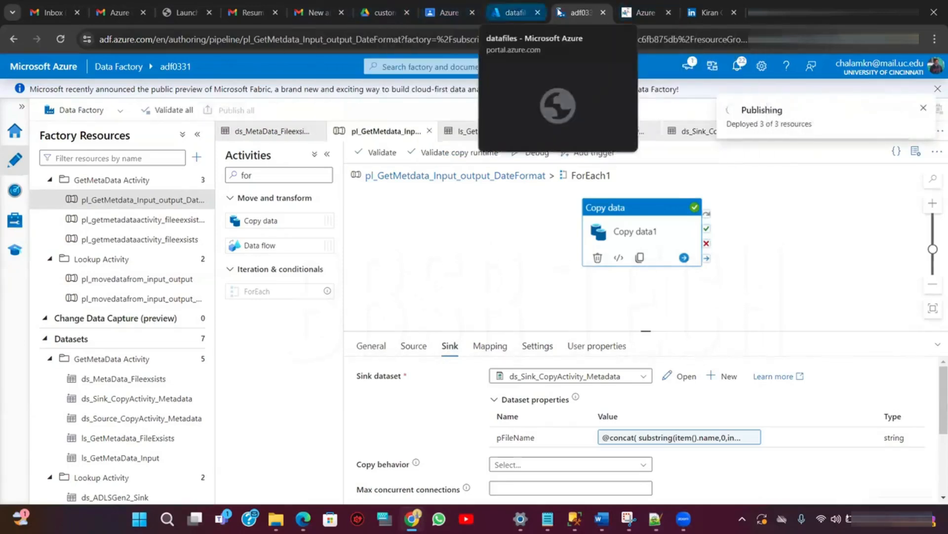
left_click(514, 13)
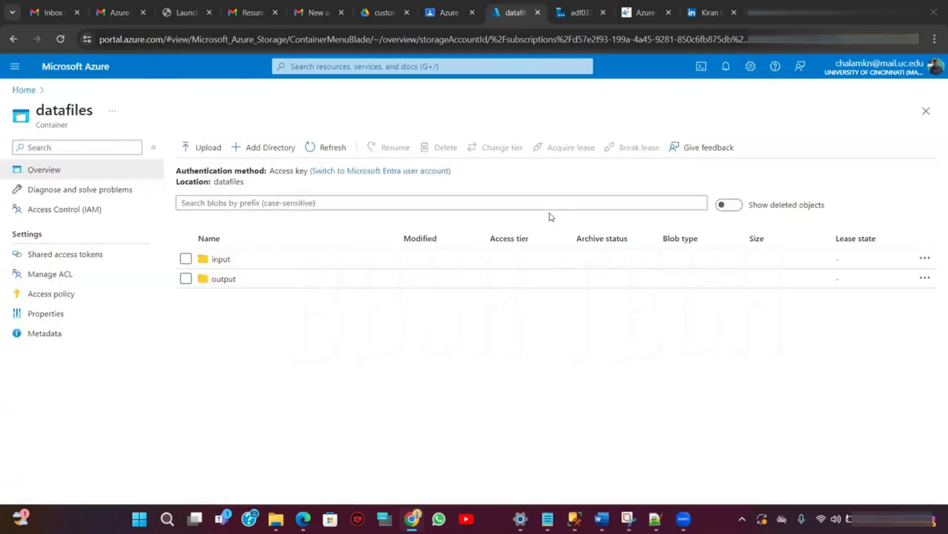
- Paste the Microsoft Learn copy-activity-overview URL into Notepad++ below the expression
mouse_move(656, 519)
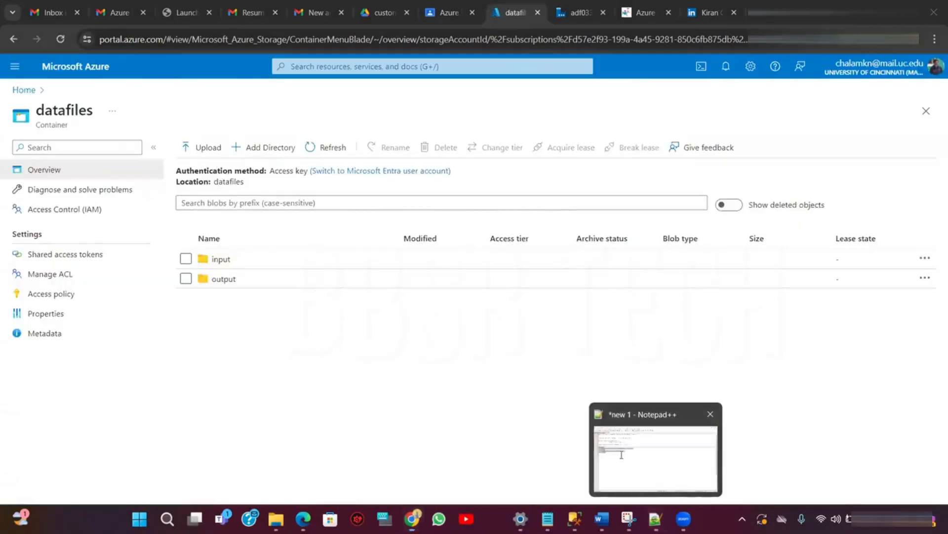
left_click(659, 480)
left_click(114, 201)
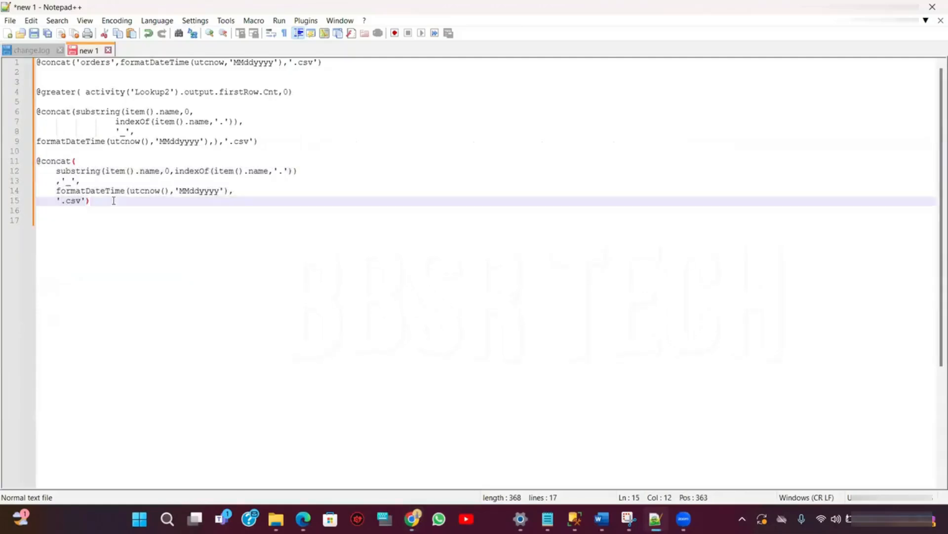
key("Return")
key("Return")
type("https://learn.microsoft.com/en-us/azure/data-factory/copy-activity-overview")
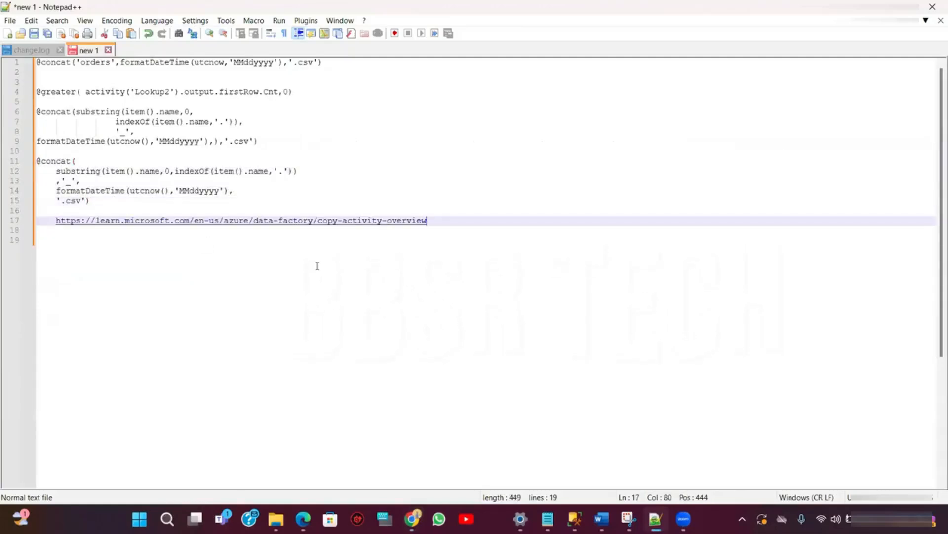